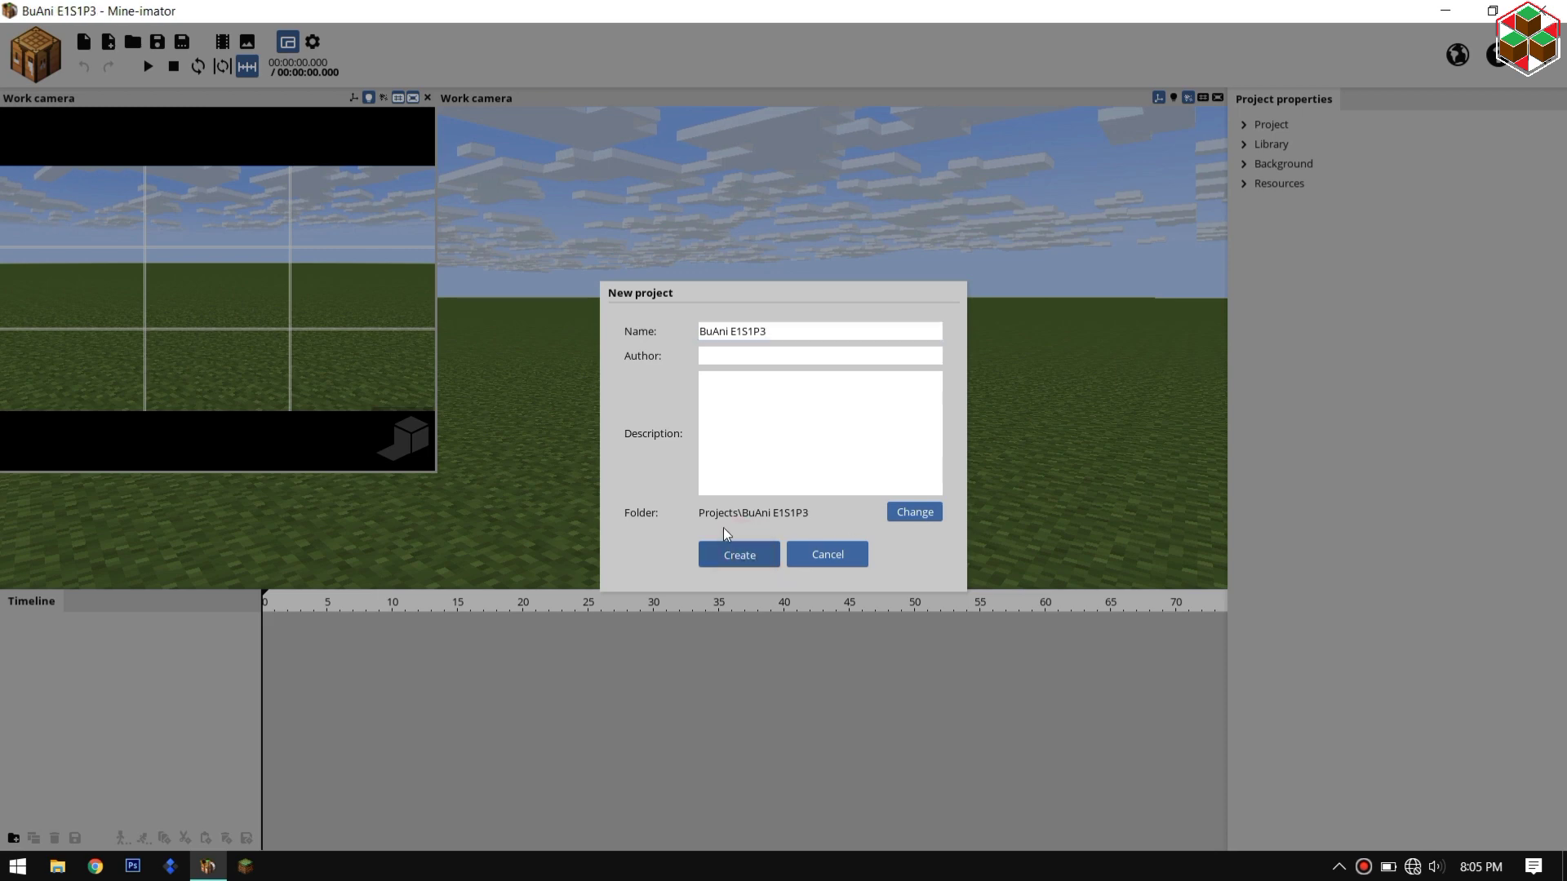
# Step: Create the project BuAni E1S1P3 and import Snowy.miproject from the Snowy folder of the Scene Lightroom pack
pyautogui.click(711, 548)
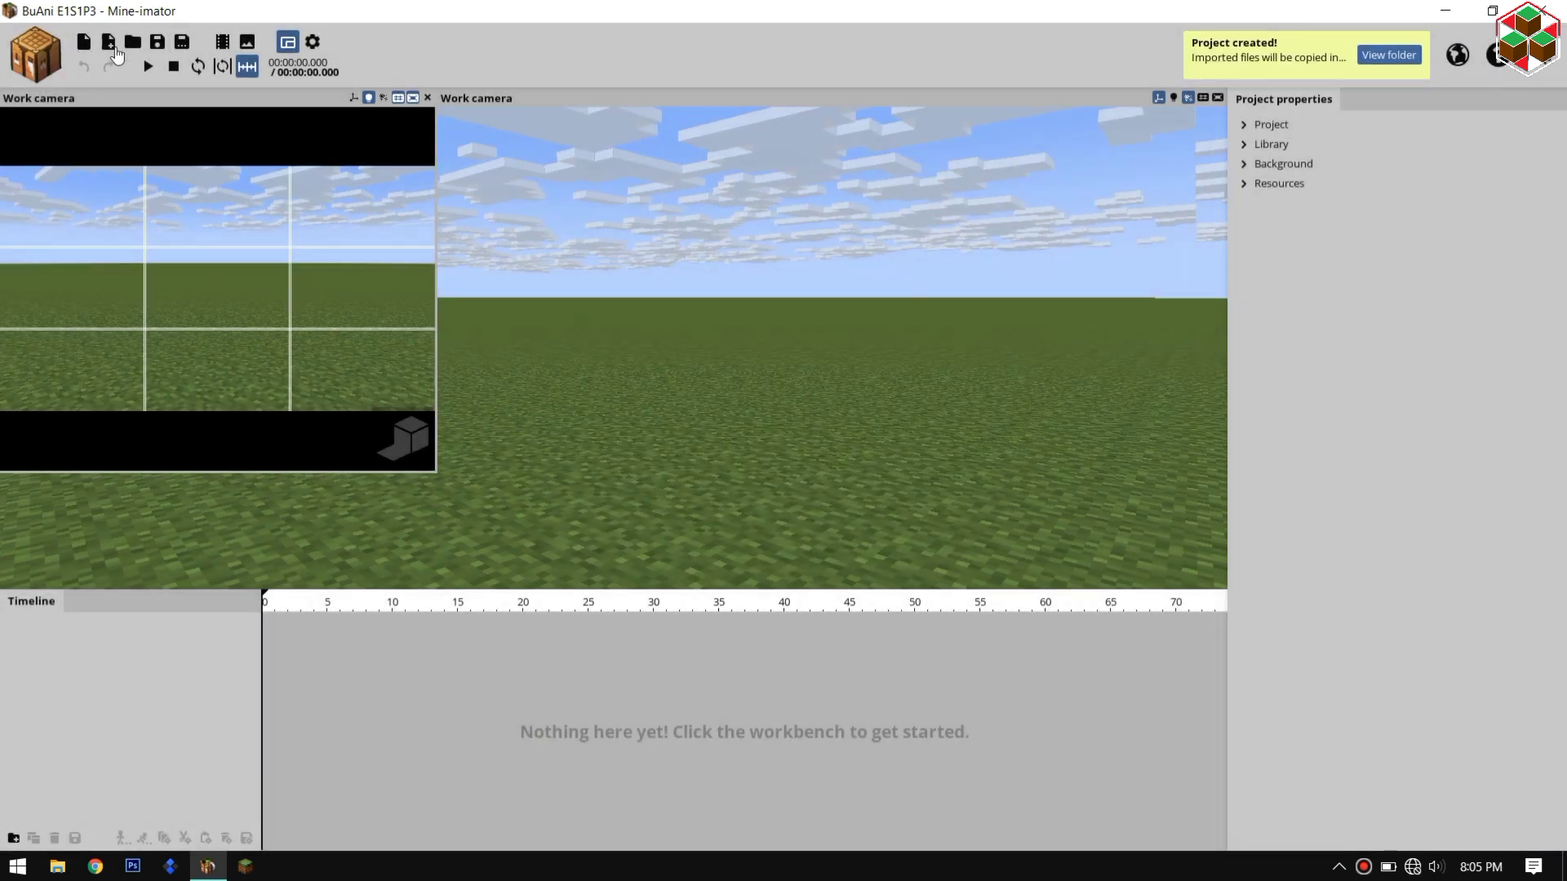
pyautogui.click(115, 51)
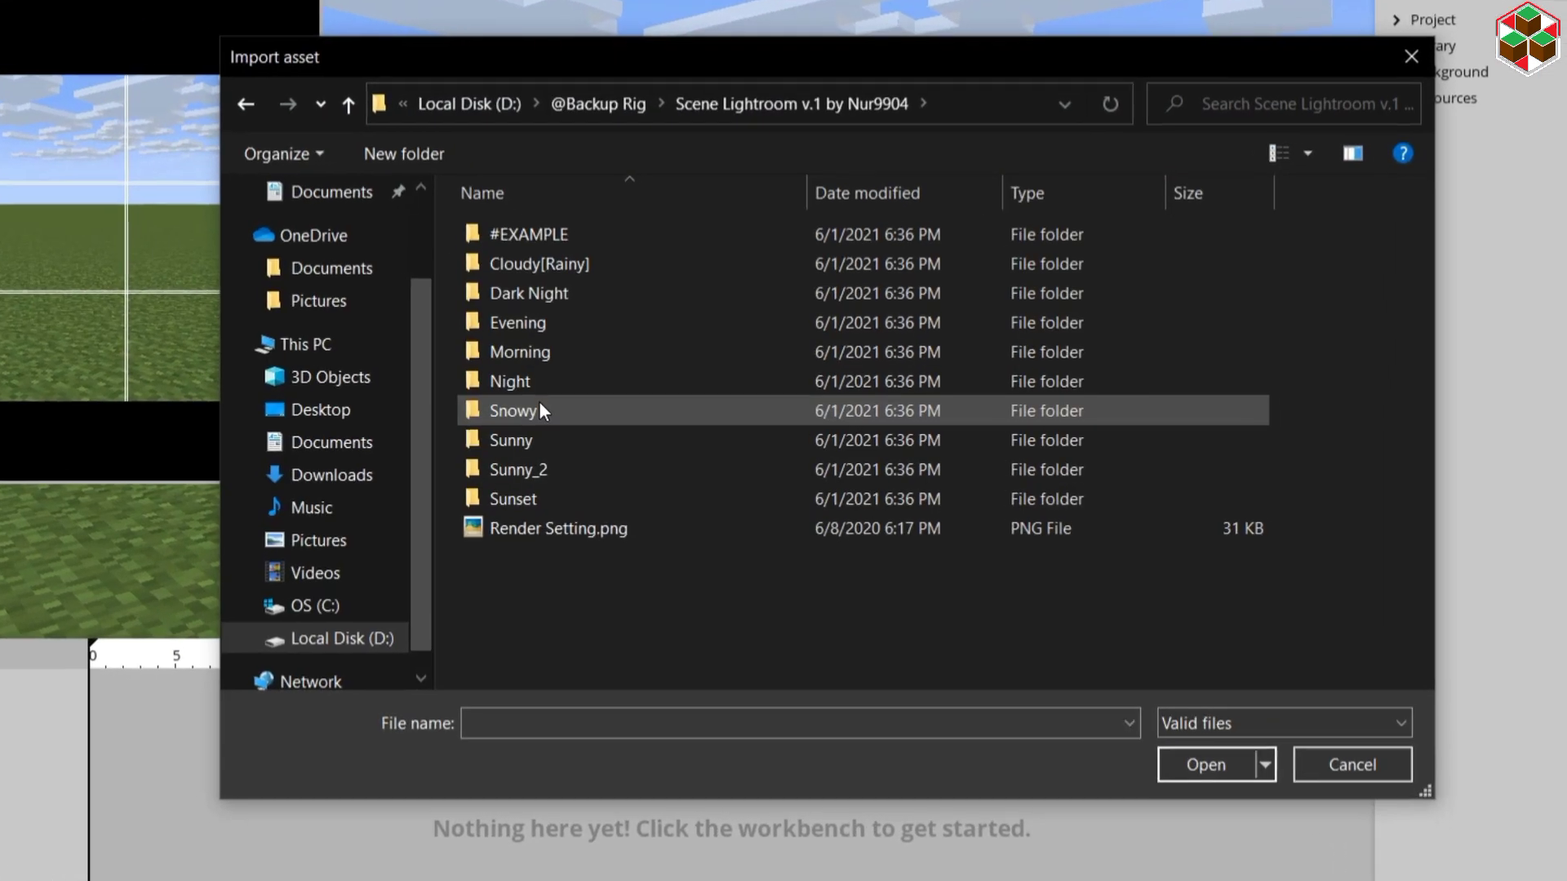
pyautogui.click(526, 408)
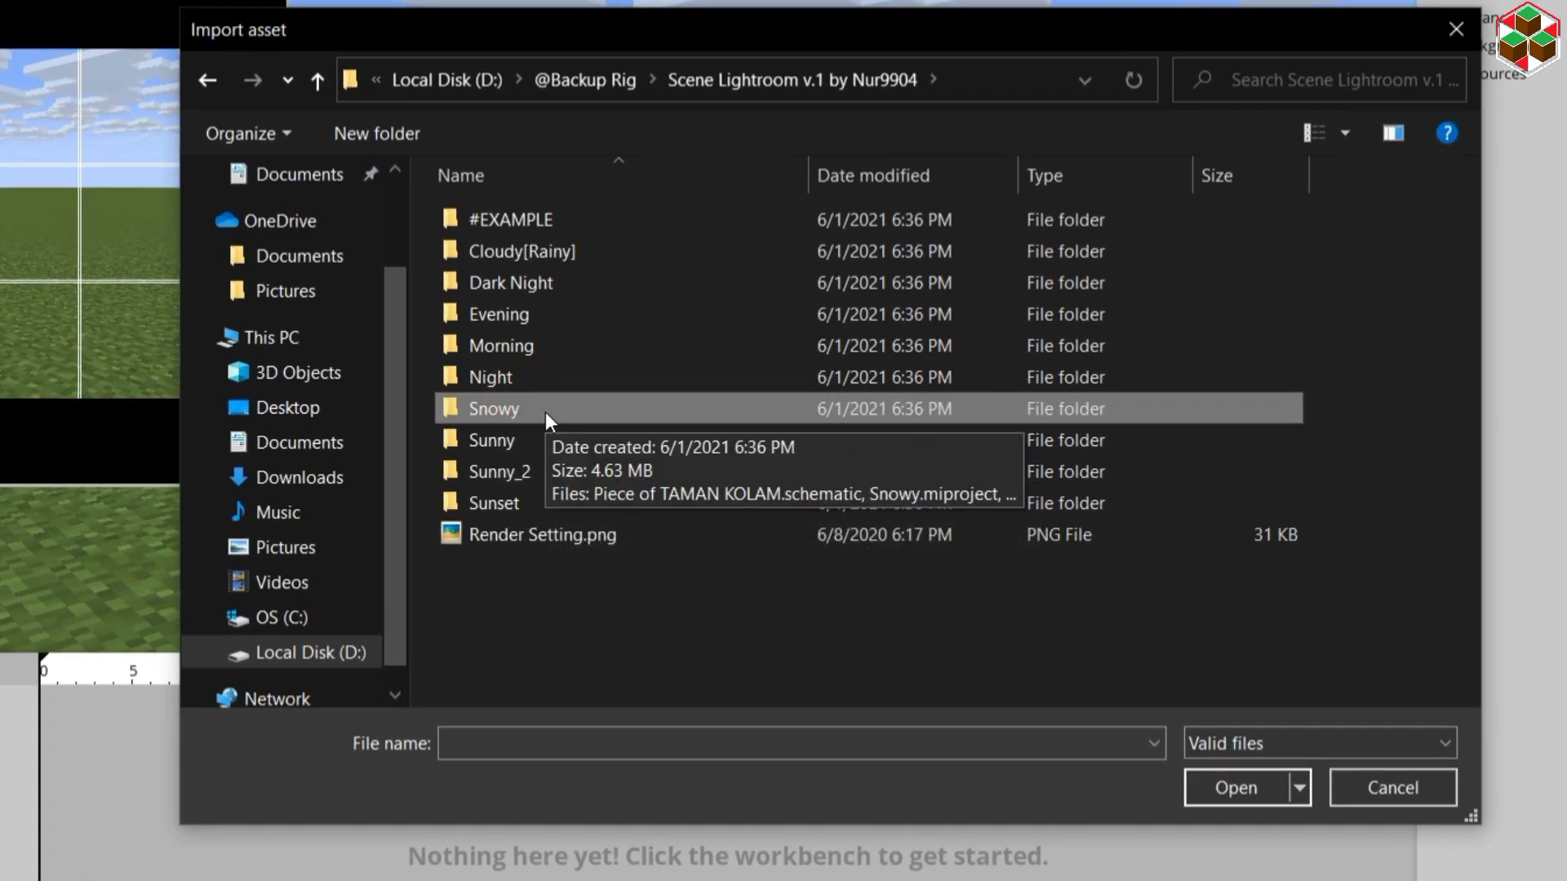
pyautogui.doubleClick(545, 413)
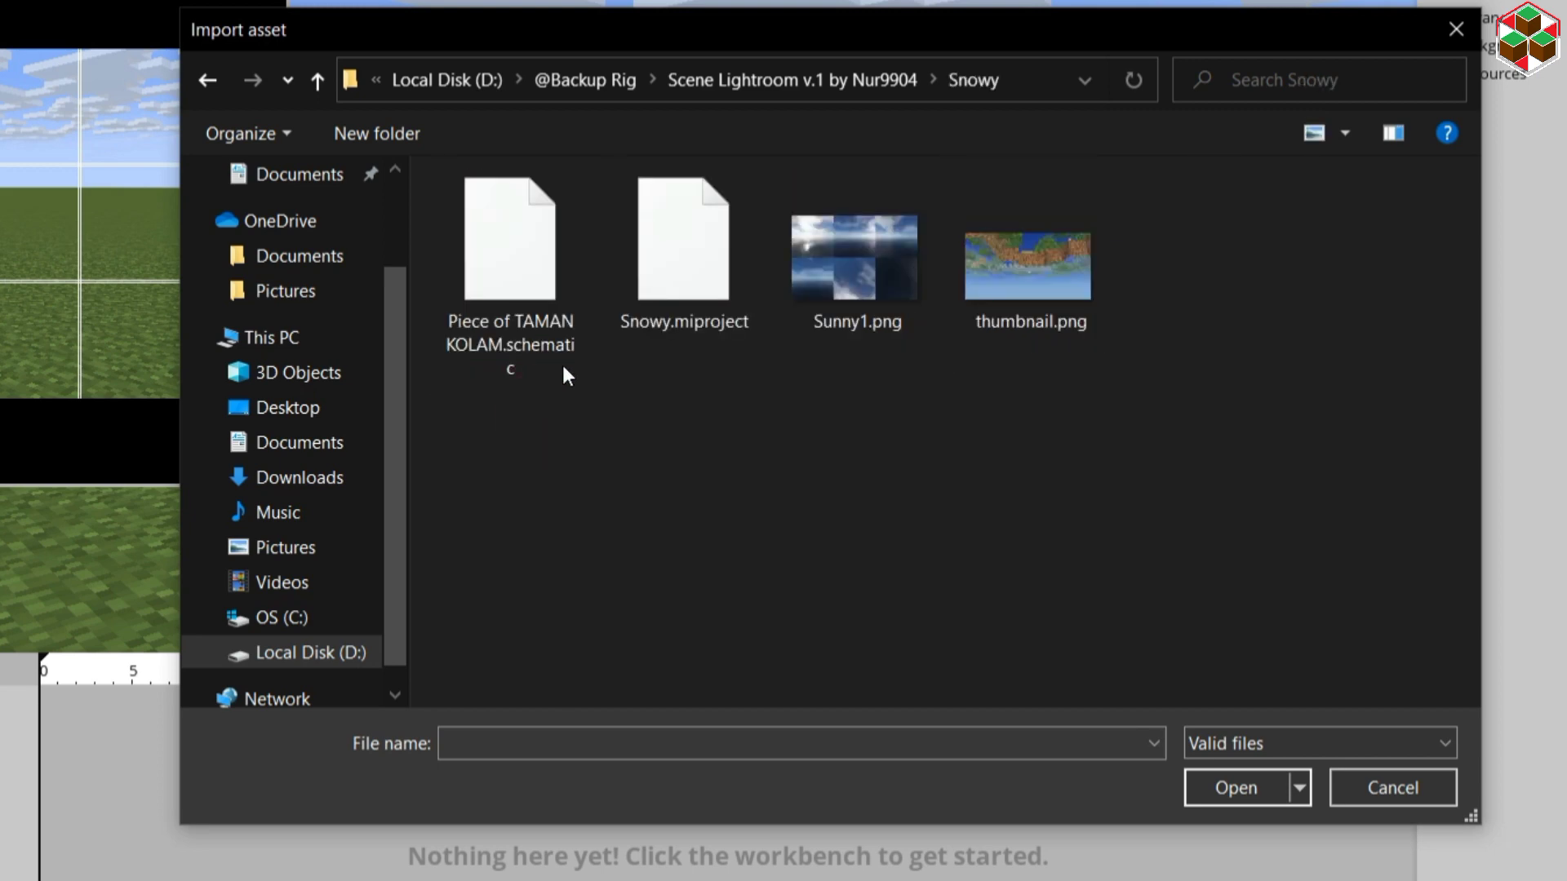
pyautogui.click(681, 287)
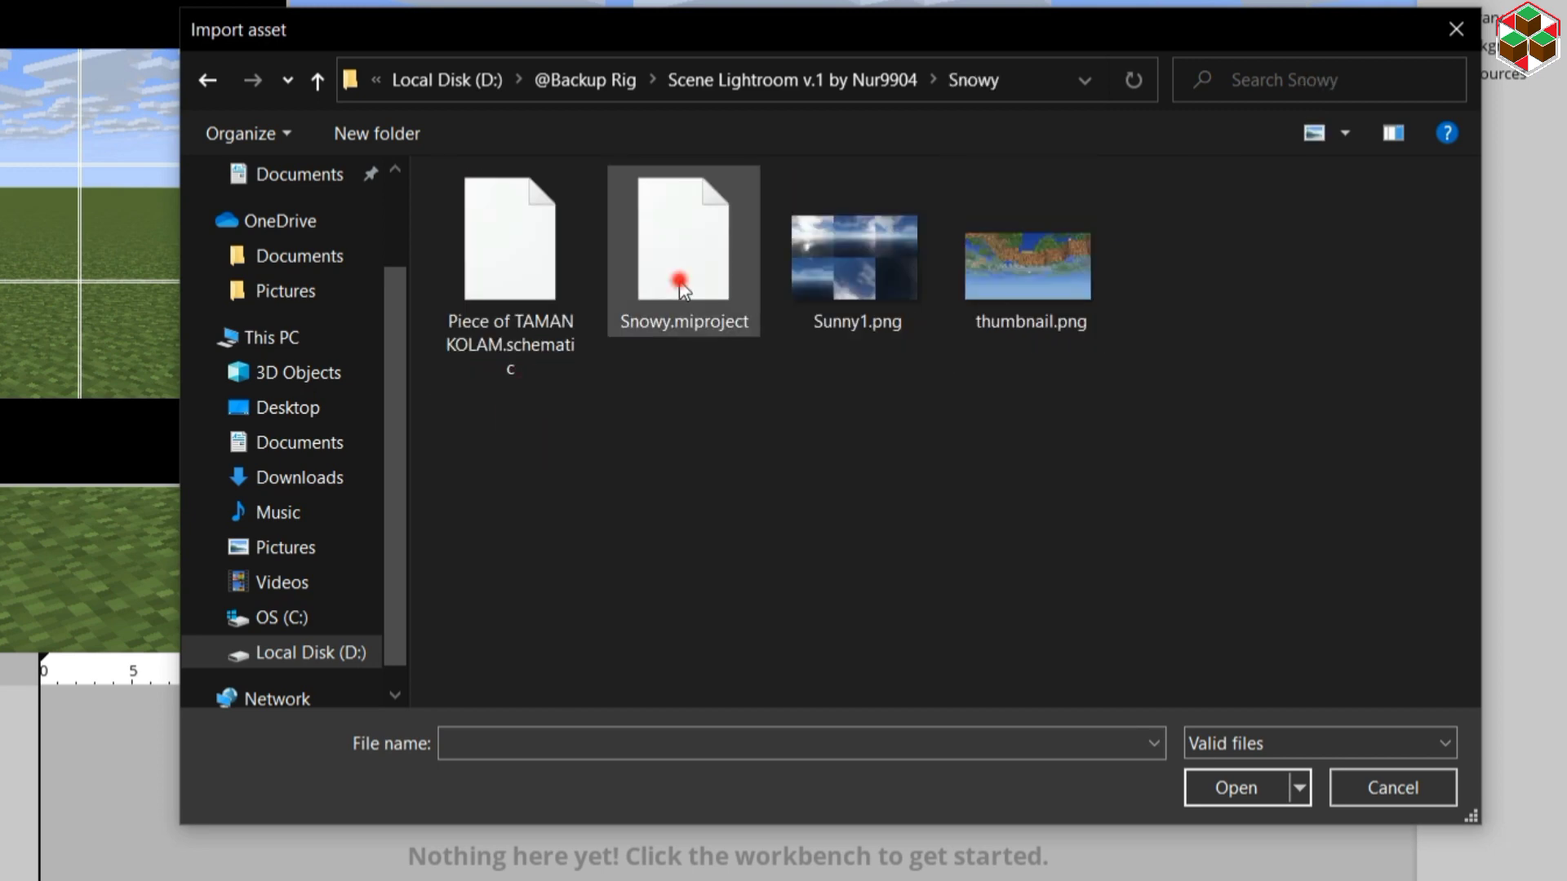
pyautogui.click(1225, 789)
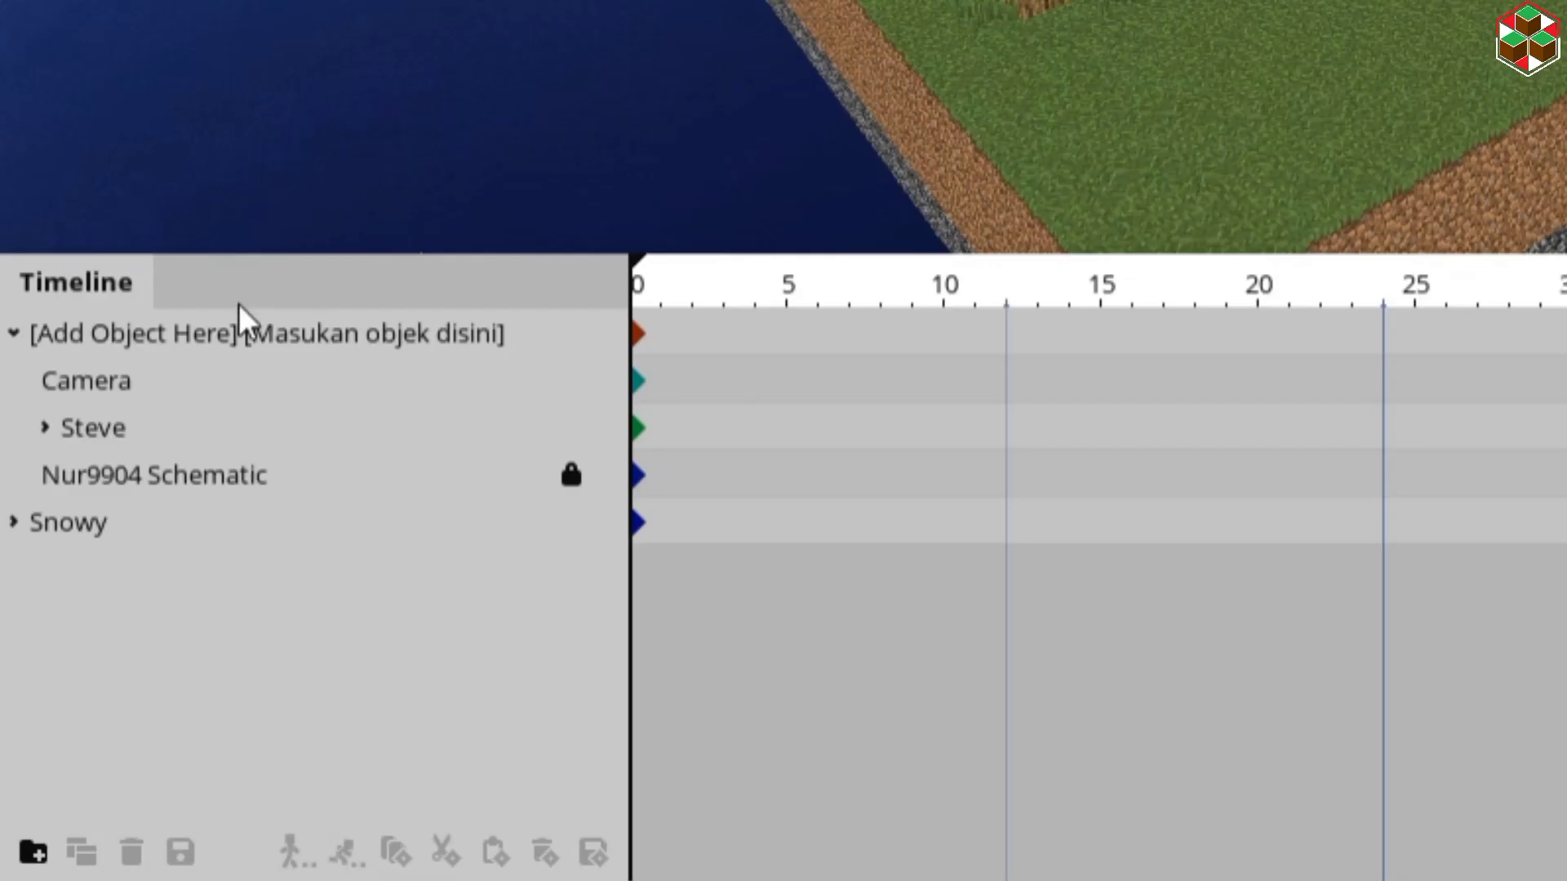
# Step: Delete the Steve character and the locked schematic from the imported scene's object folder
pyautogui.click(209, 438)
pyautogui.keyDown('ctrl'); pyautogui.click(175, 482); pyautogui.keyUp('ctrl')
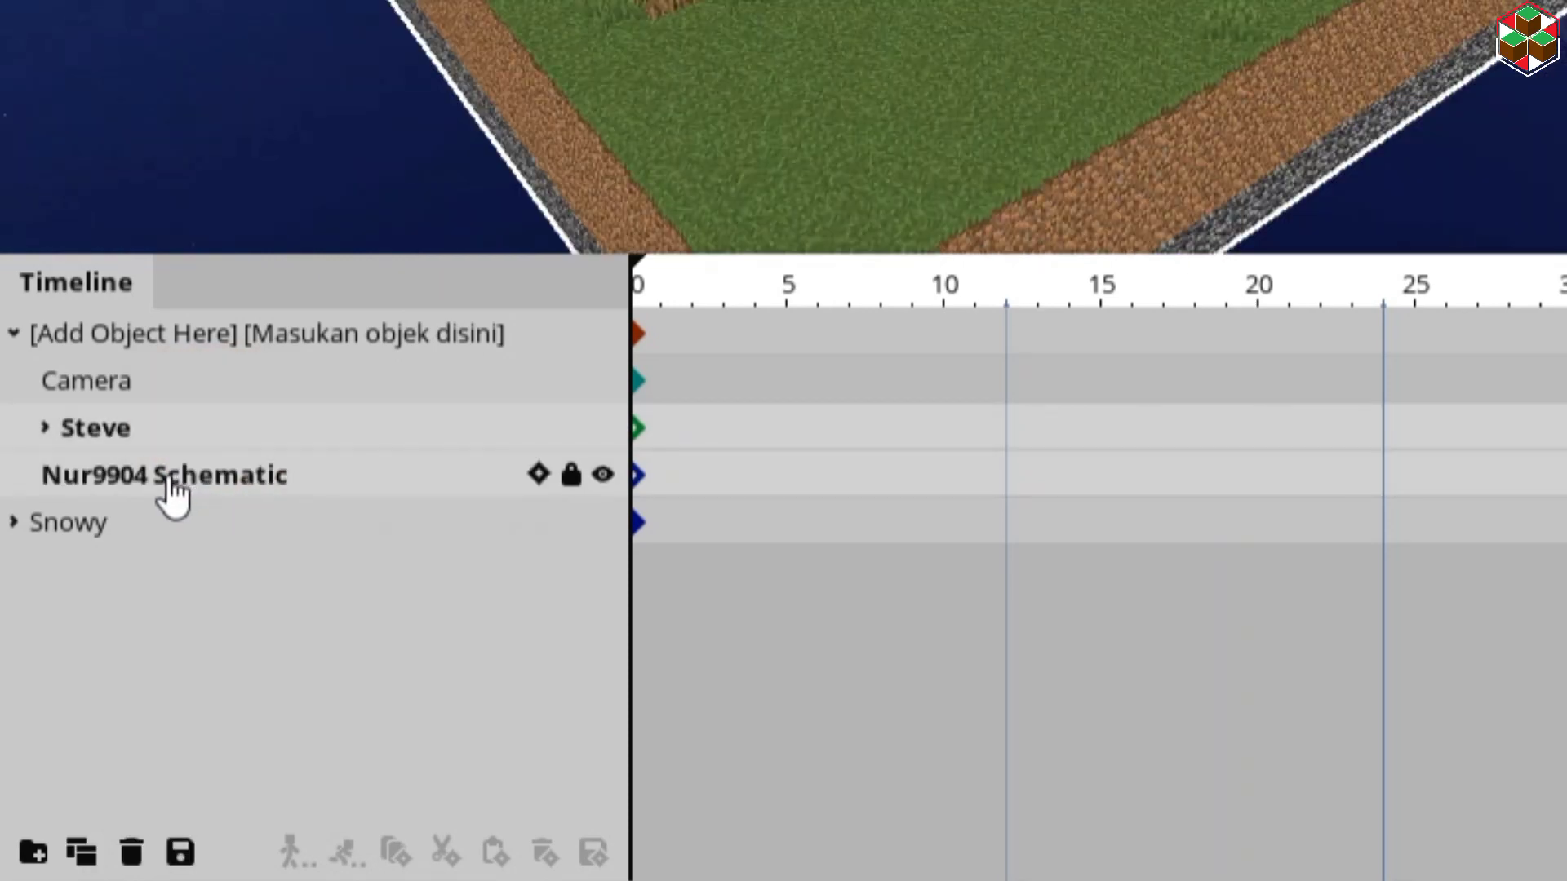
pyautogui.press('Delete')
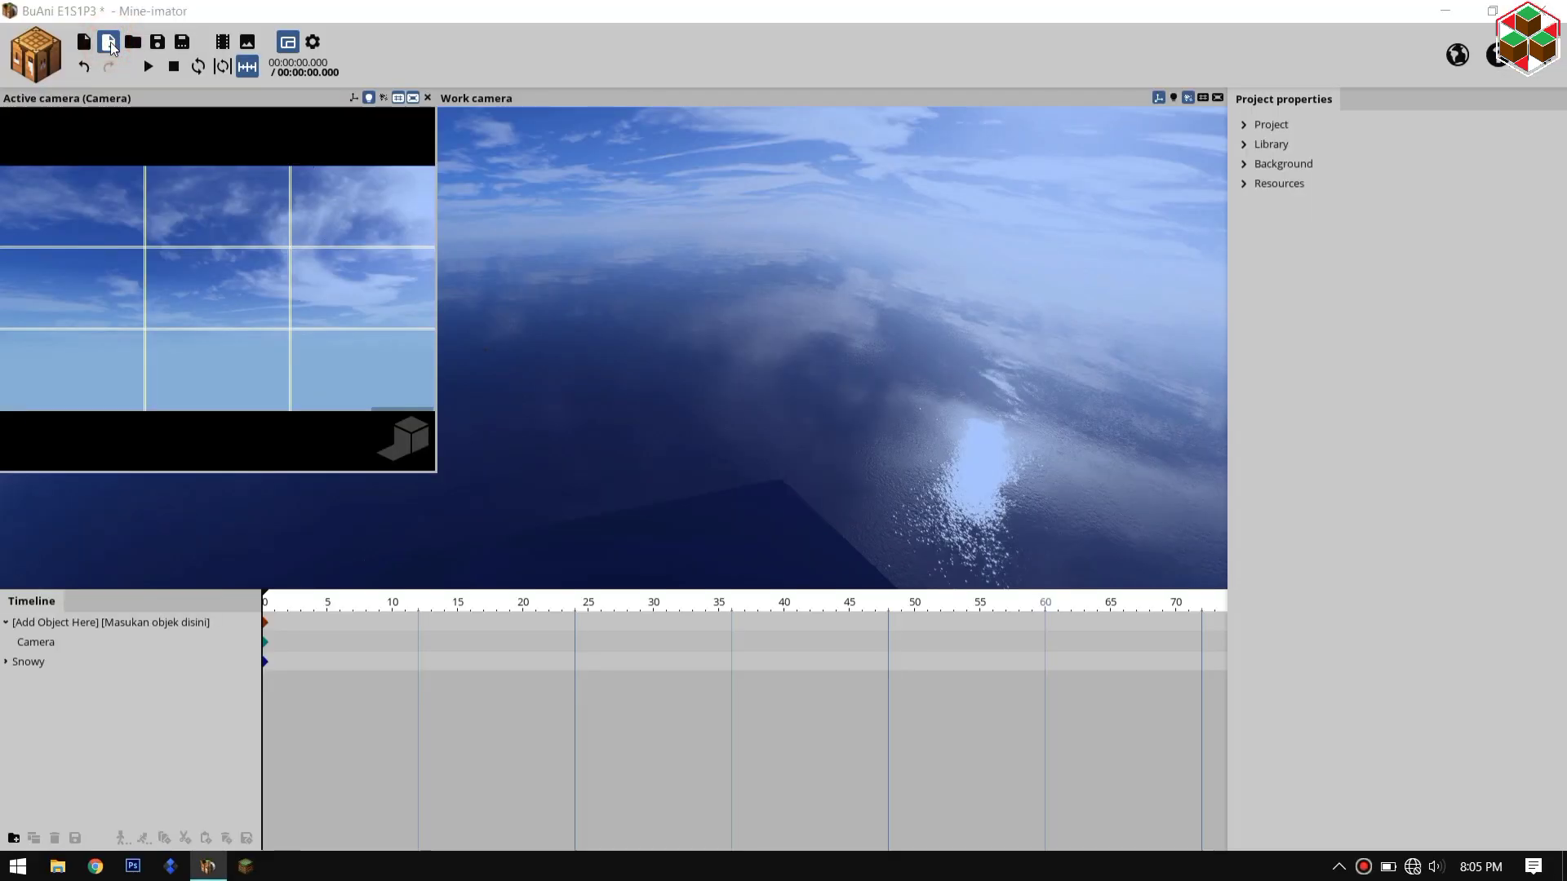
# Step: Import the character reference image from the BU ANI folder on drive D as a texture
pyautogui.click(108, 42)
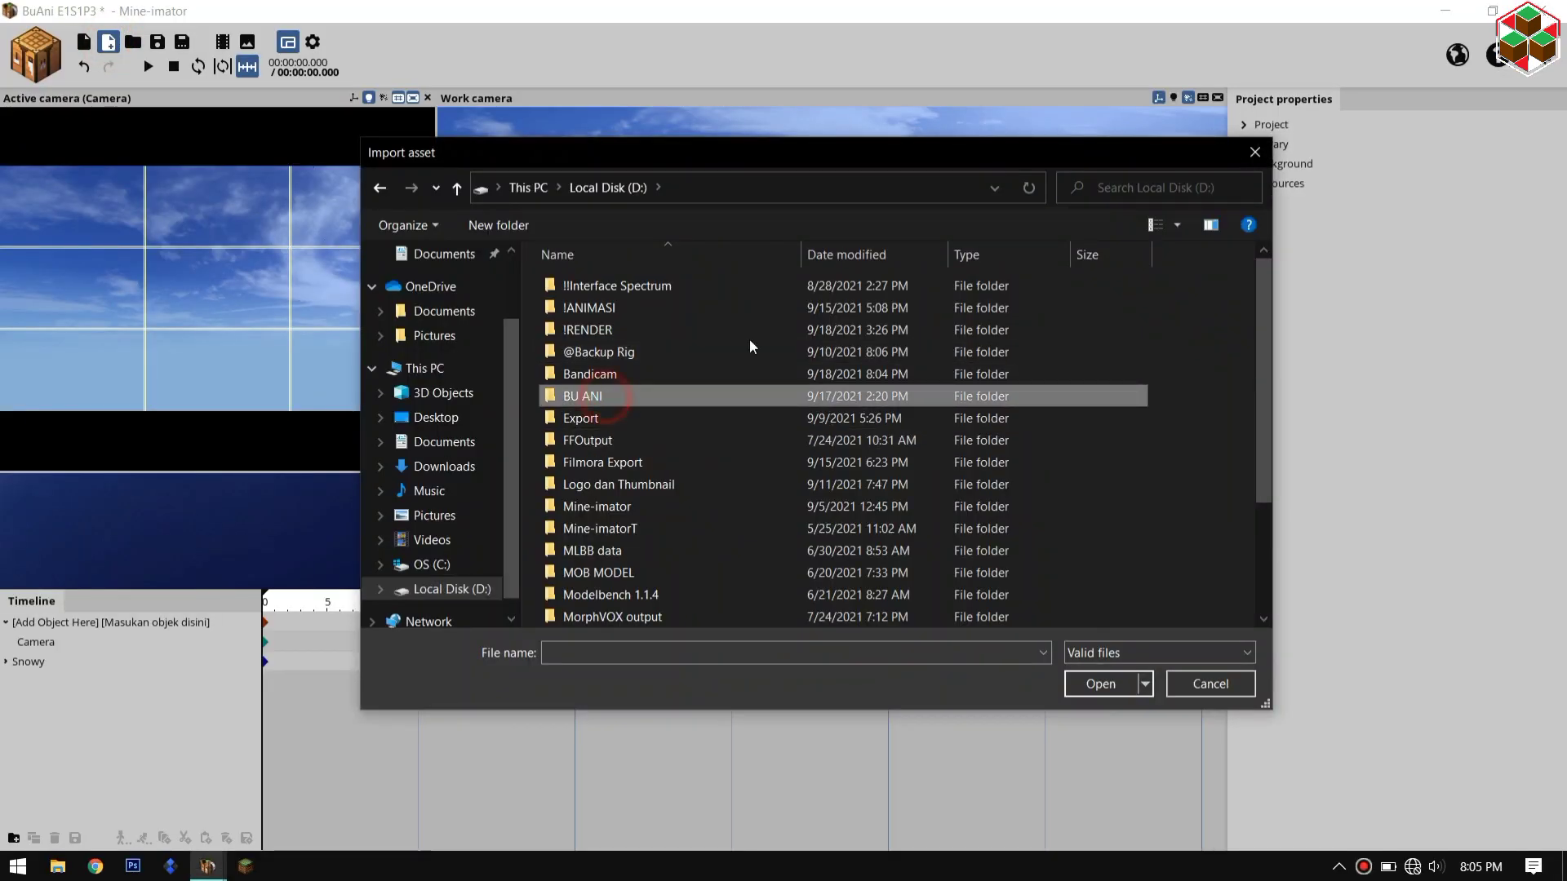
pyautogui.doubleClick(583, 397)
pyautogui.click(834, 302)
pyautogui.click(1085, 684)
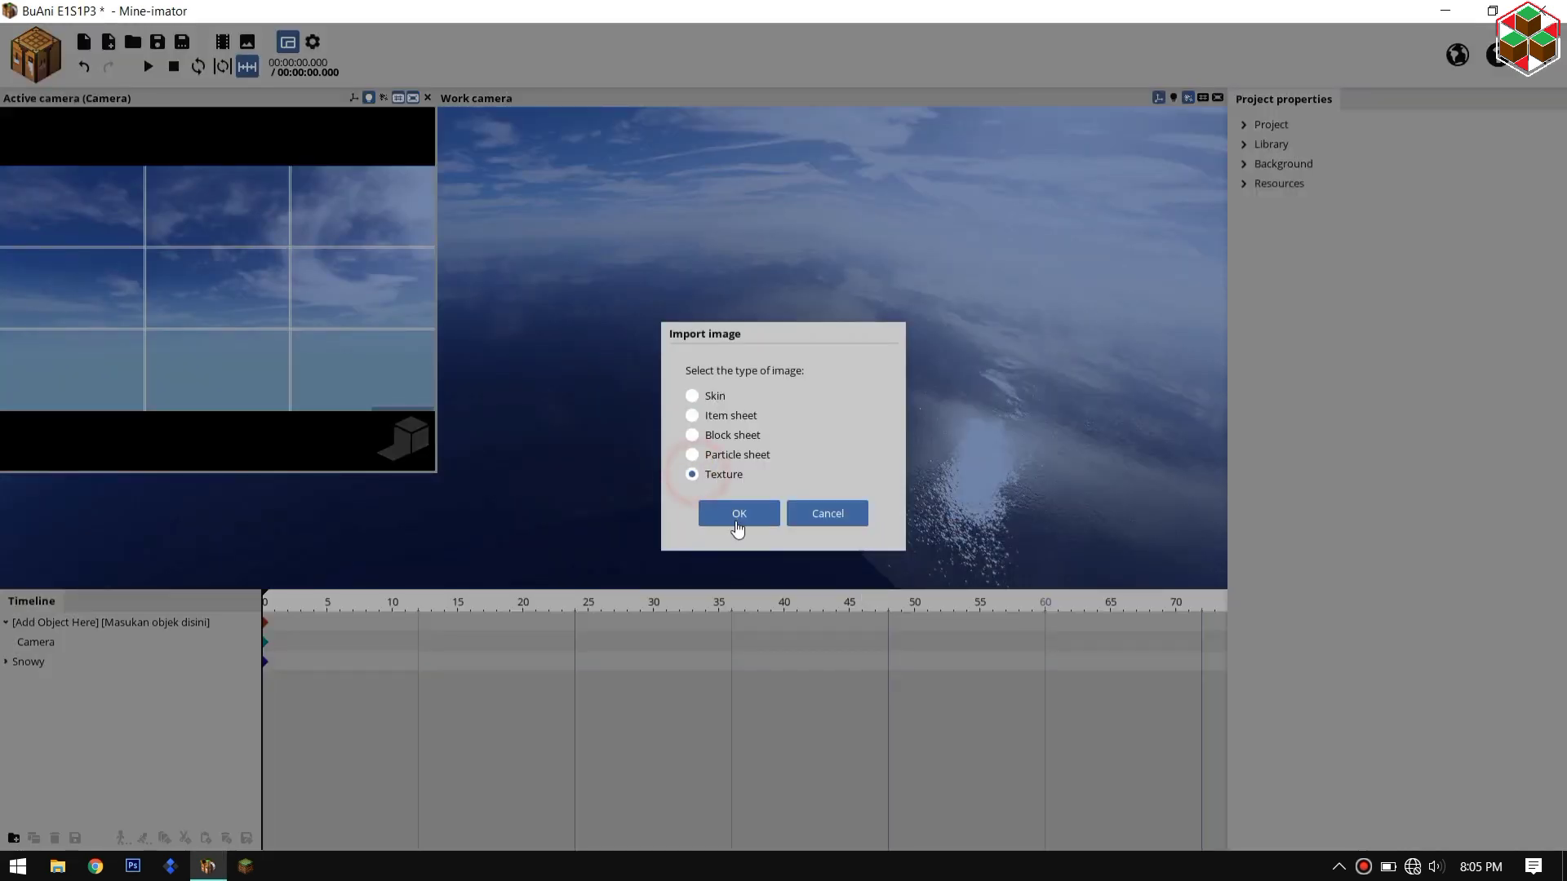
pyautogui.click(737, 514)
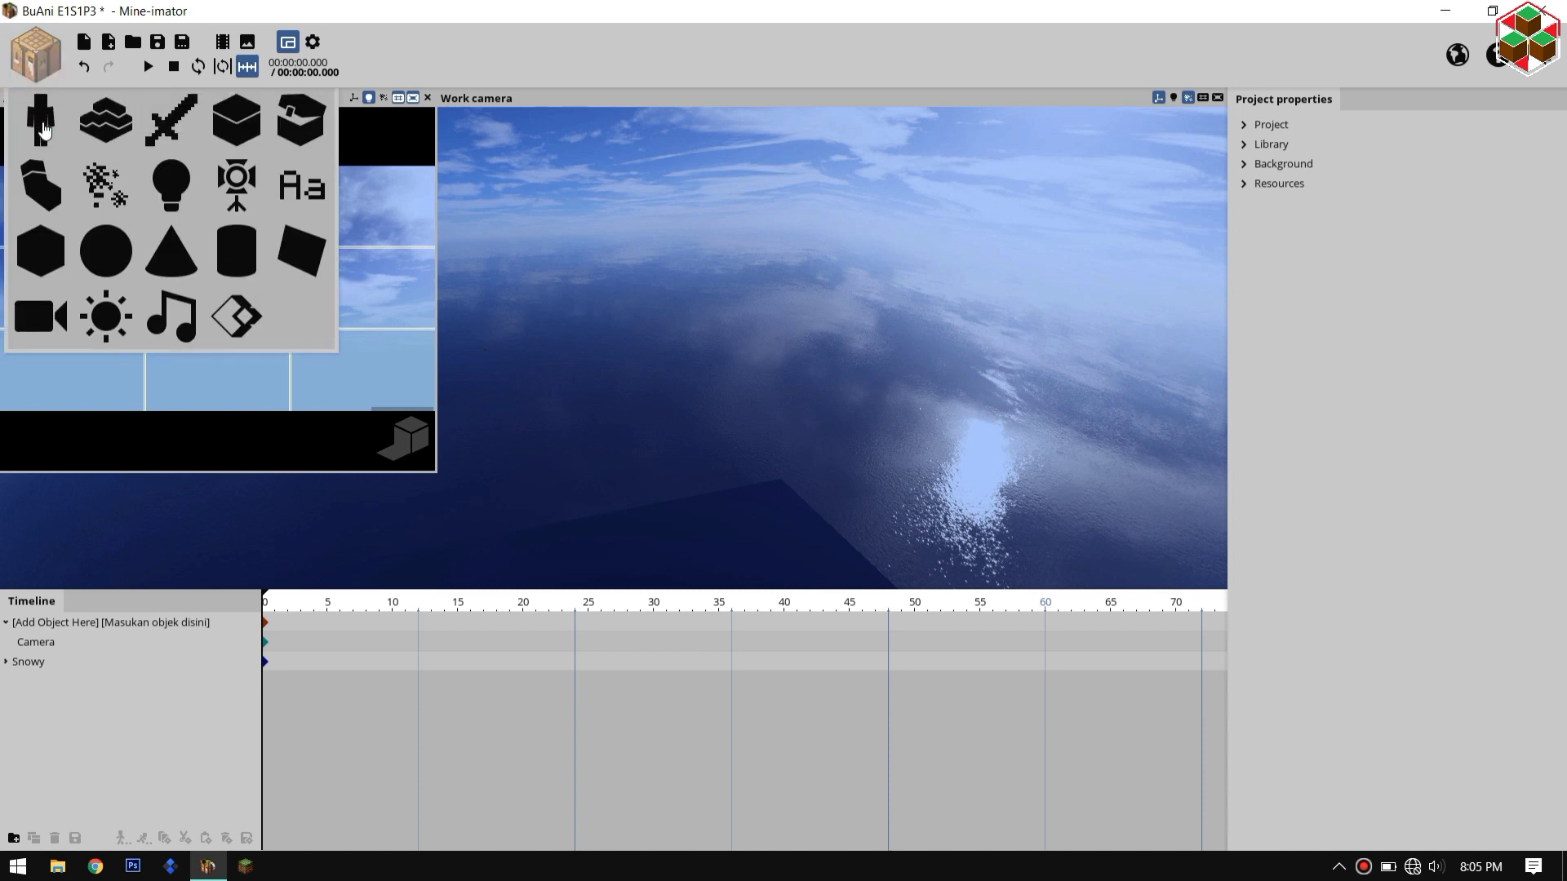
# Step: Create a surface that uses the imported reference image as its texture
pyautogui.click(308, 259)
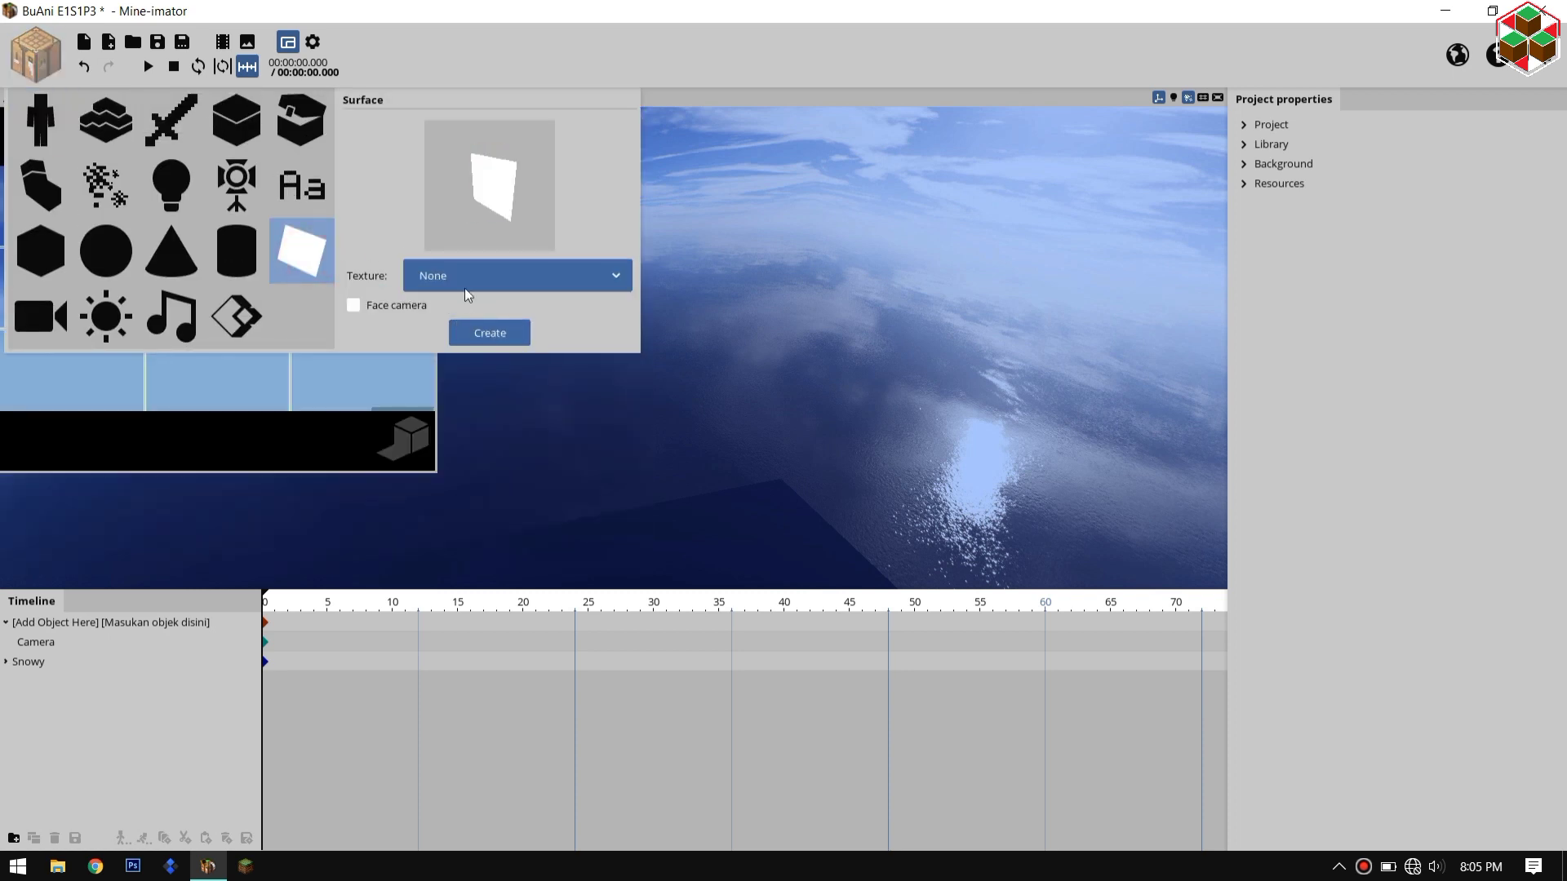
pyautogui.click(469, 278)
pyautogui.click(469, 408)
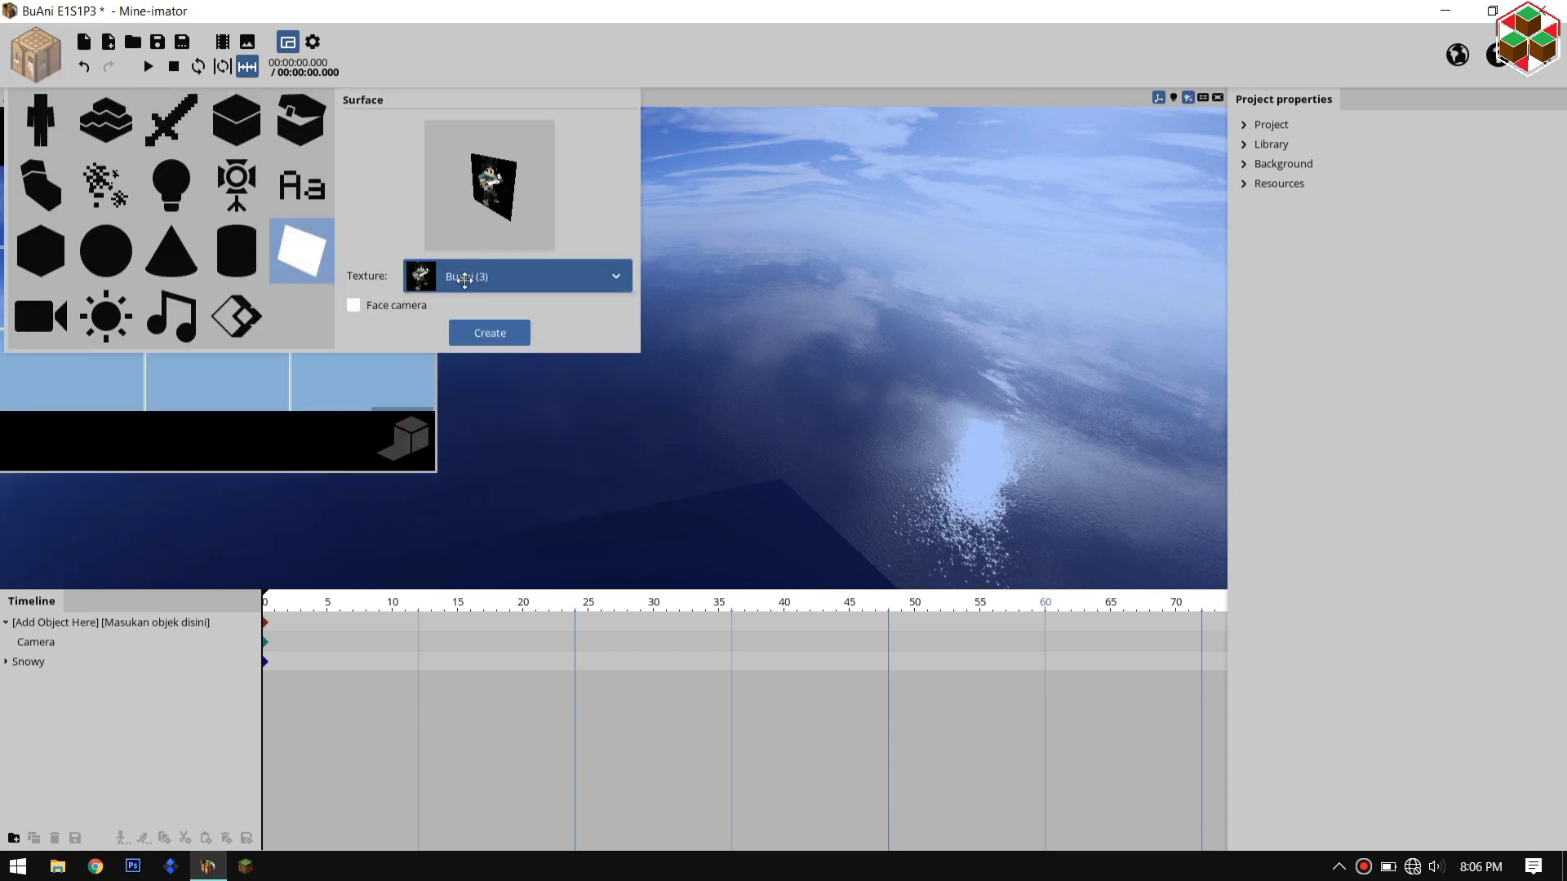
pyautogui.click(476, 334)
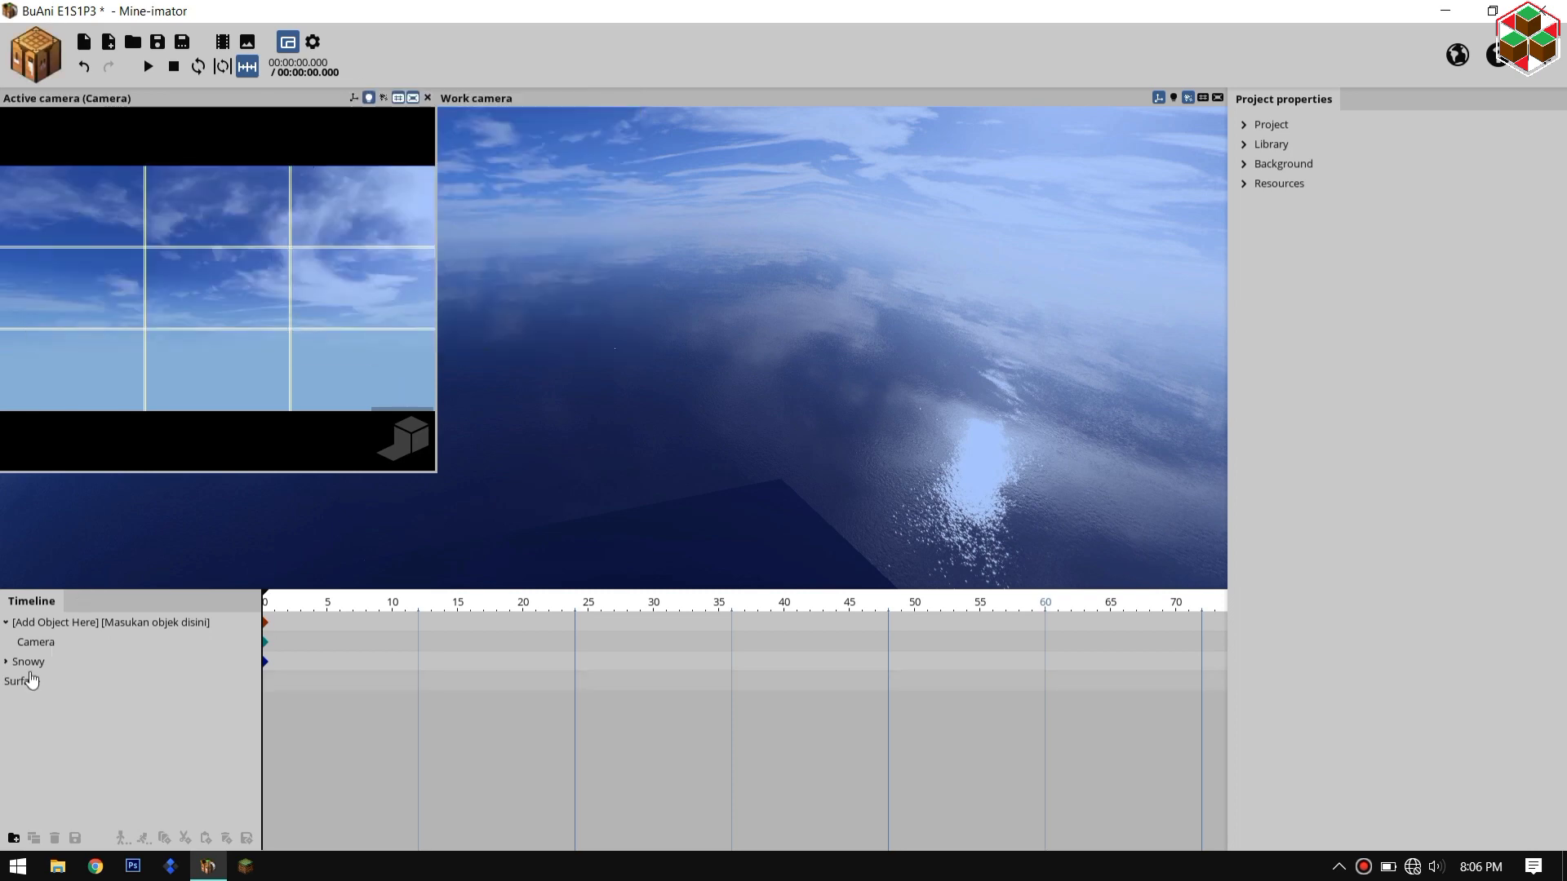
# Step: Set the surface's Y rotation to 180° and make the Camera its parent
pyautogui.click(18, 682)
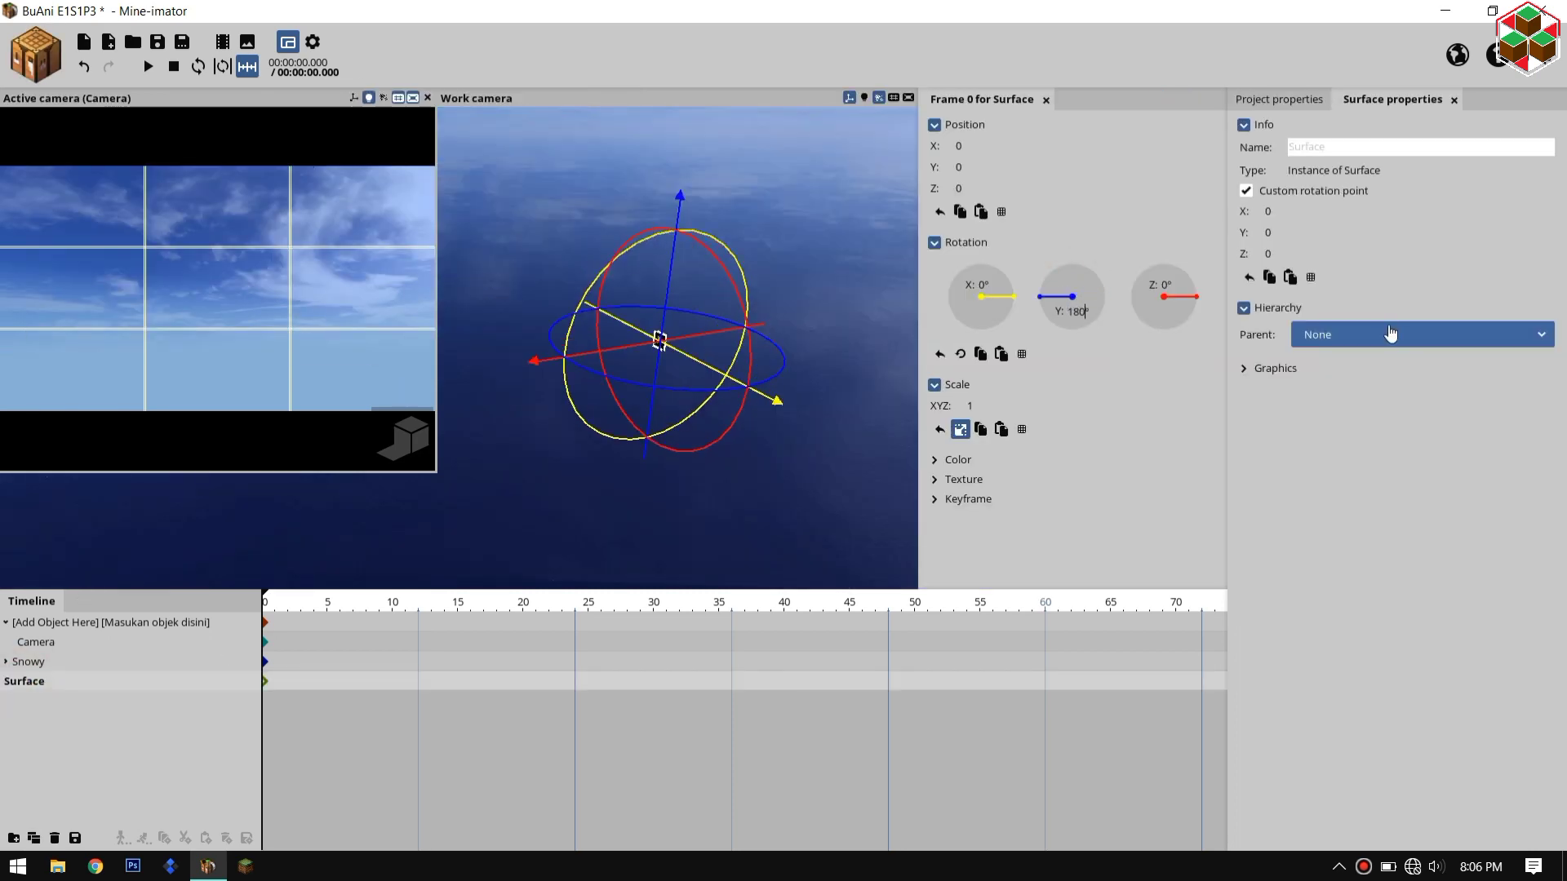
pyautogui.click(1389, 334)
pyautogui.click(1374, 413)
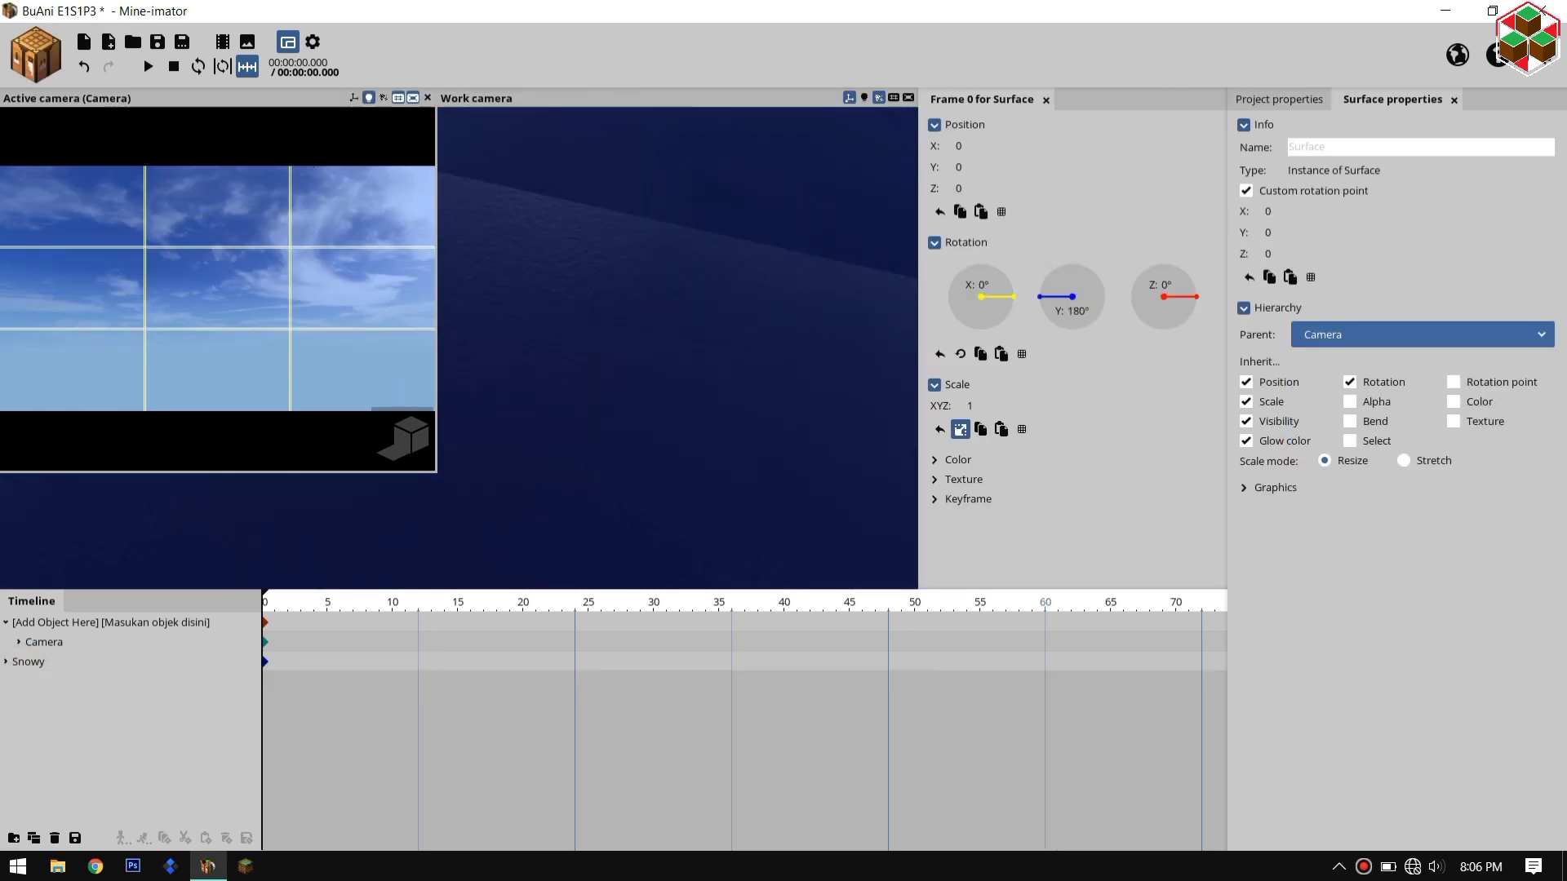
# Step: Enable rotation around a point for the Camera object
pyautogui.click(136, 648)
pyautogui.click(968, 519)
pyautogui.moveTo(726, 372); pyautogui.dragTo(727, 287)
pyautogui.scroll(3, 727, 287)
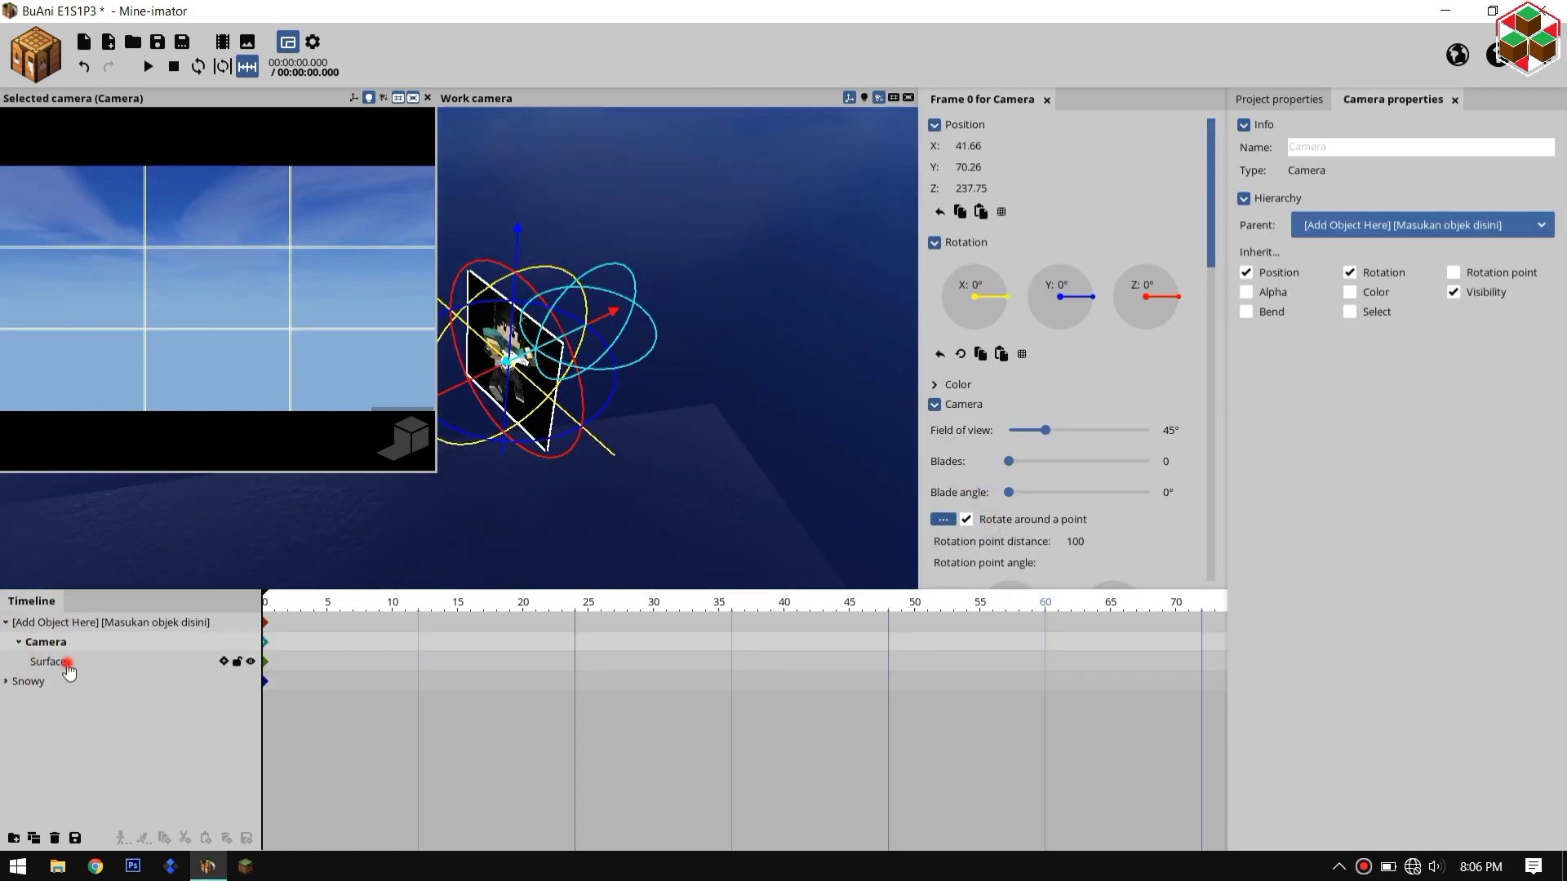
# Step: Move the reference surface to about Z 23.97 in front of the camera and tilt it about -3.64° around Z
pyautogui.click(68, 664)
pyautogui.moveTo(594, 321); pyautogui.dragTo(671, 270)
pyautogui.moveTo(715, 216)
pyautogui.mouseDown()
pyautogui.moveTo(728, 224)
pyautogui.moveTo(684, 186)
pyautogui.moveTo(718, 222)
pyautogui.mouseUp()
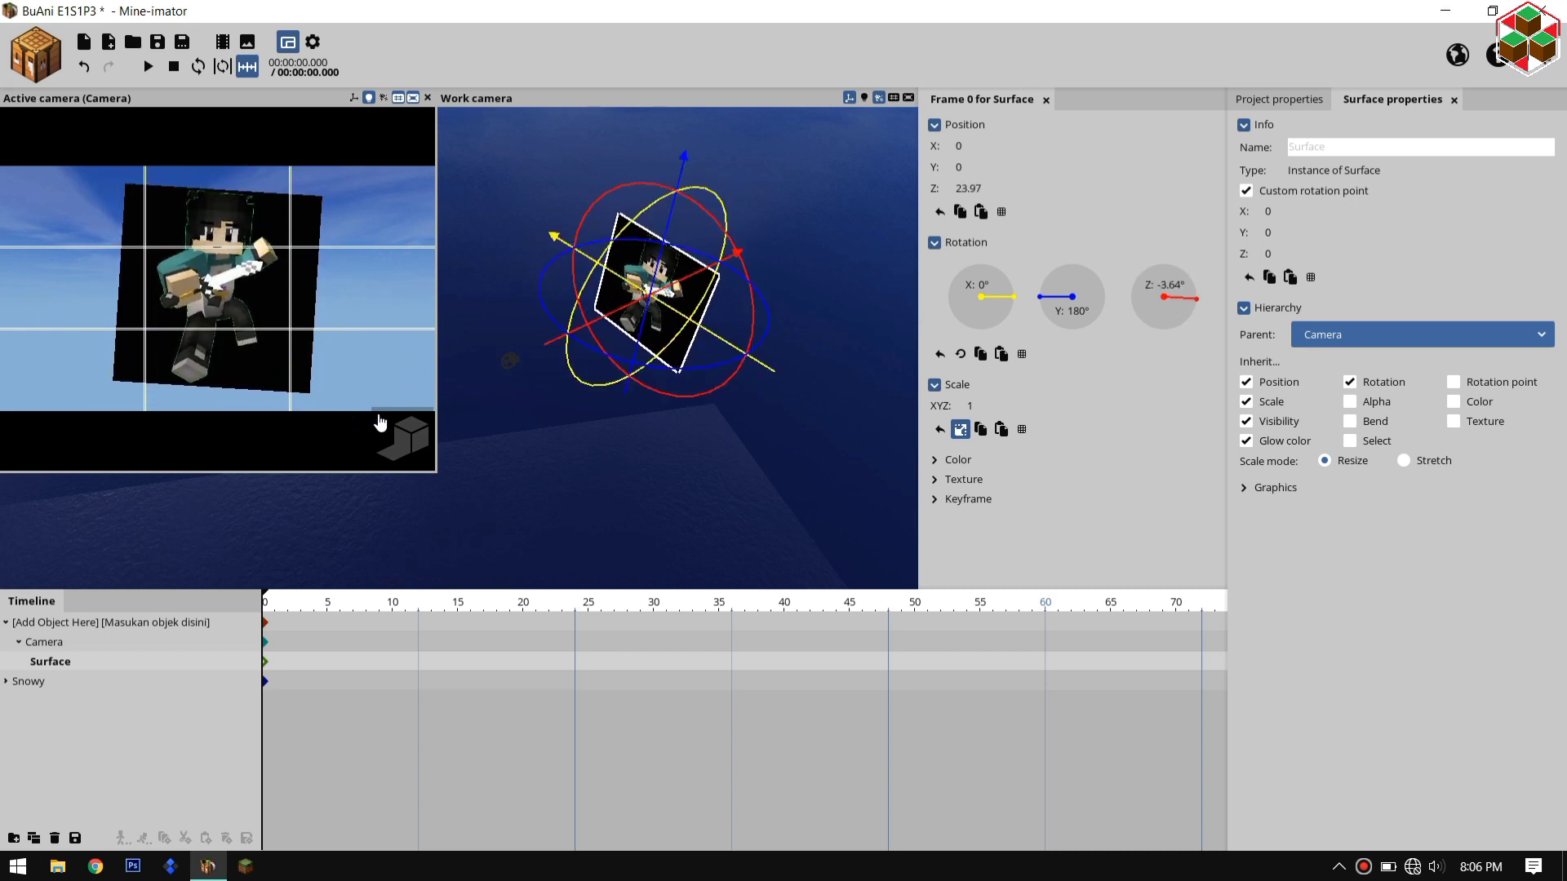
# Step: Lock the reference surface, set its alpha to 37% and brightness to 100%, and hide it
pyautogui.click(237, 661)
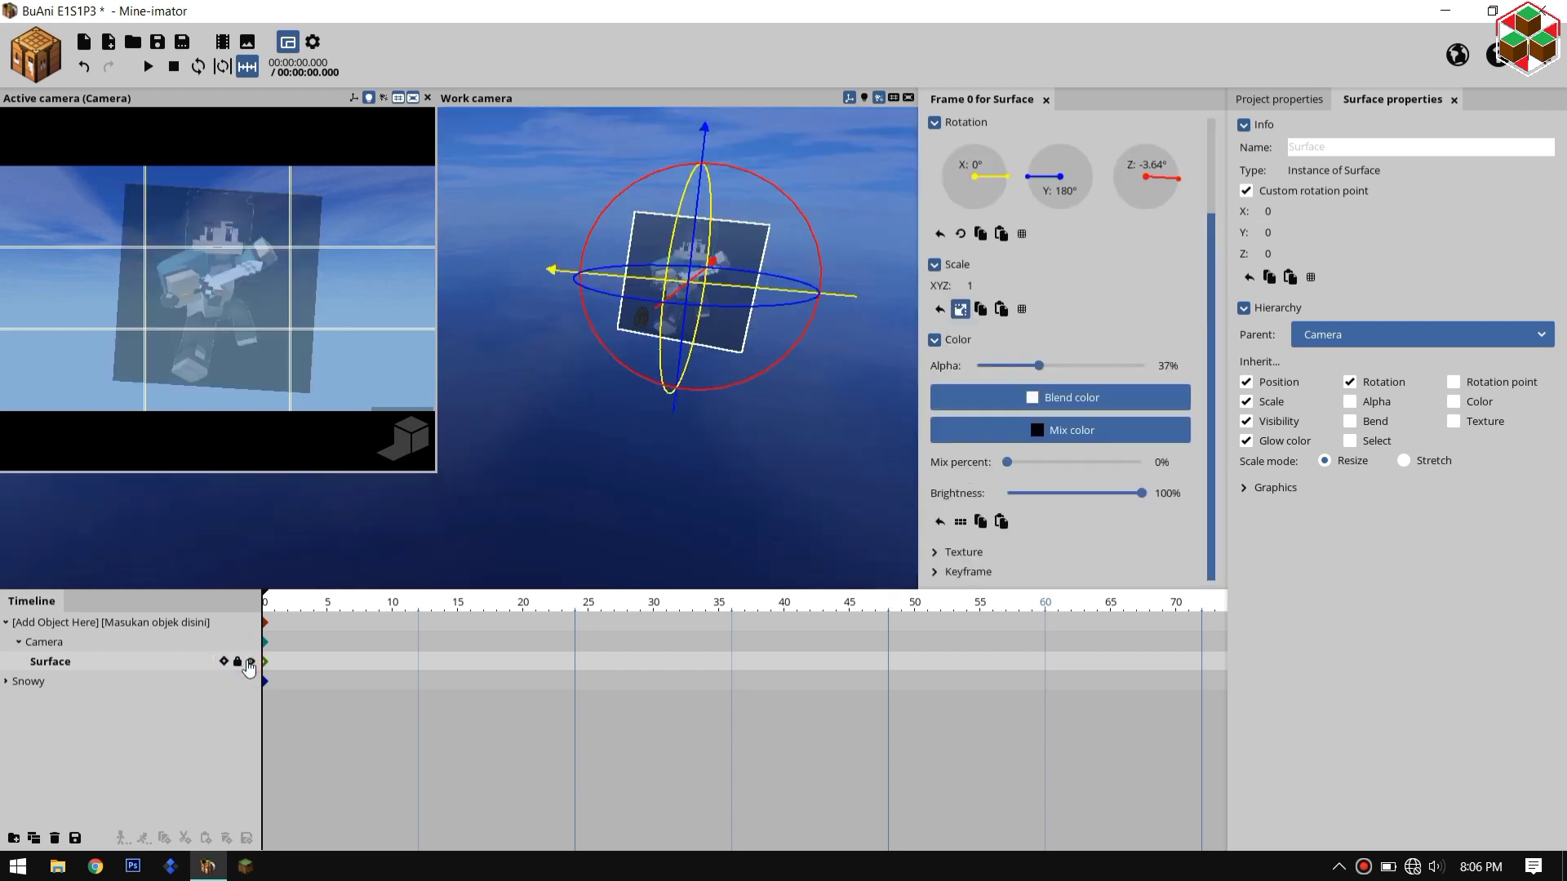
pyautogui.click(250, 662)
pyautogui.click(477, 486)
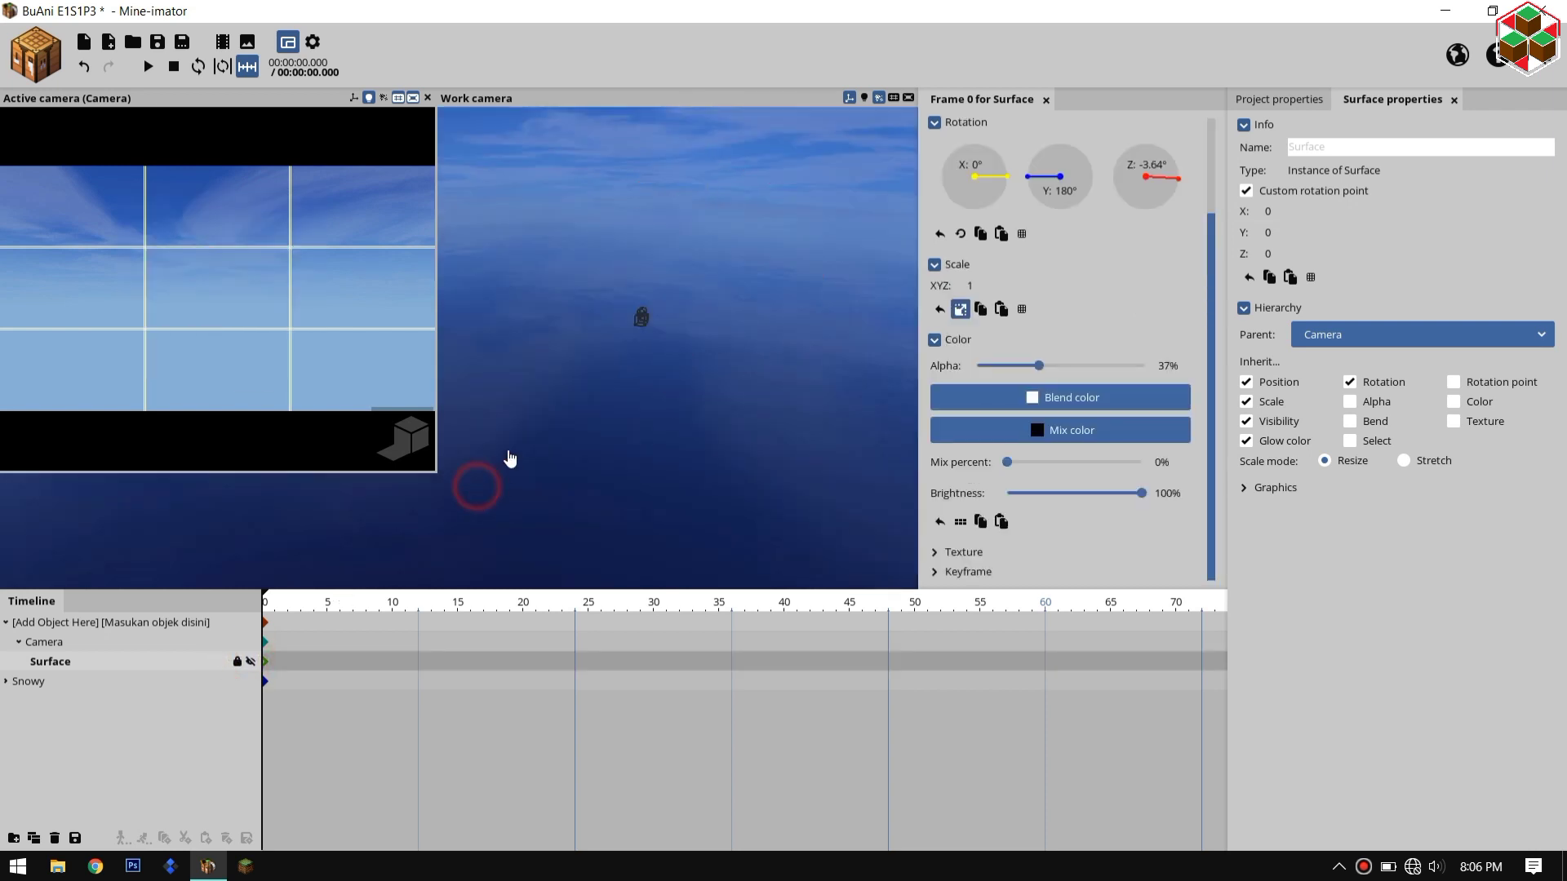
pyautogui.moveTo(393, 371); pyautogui.dragTo(346, 250)
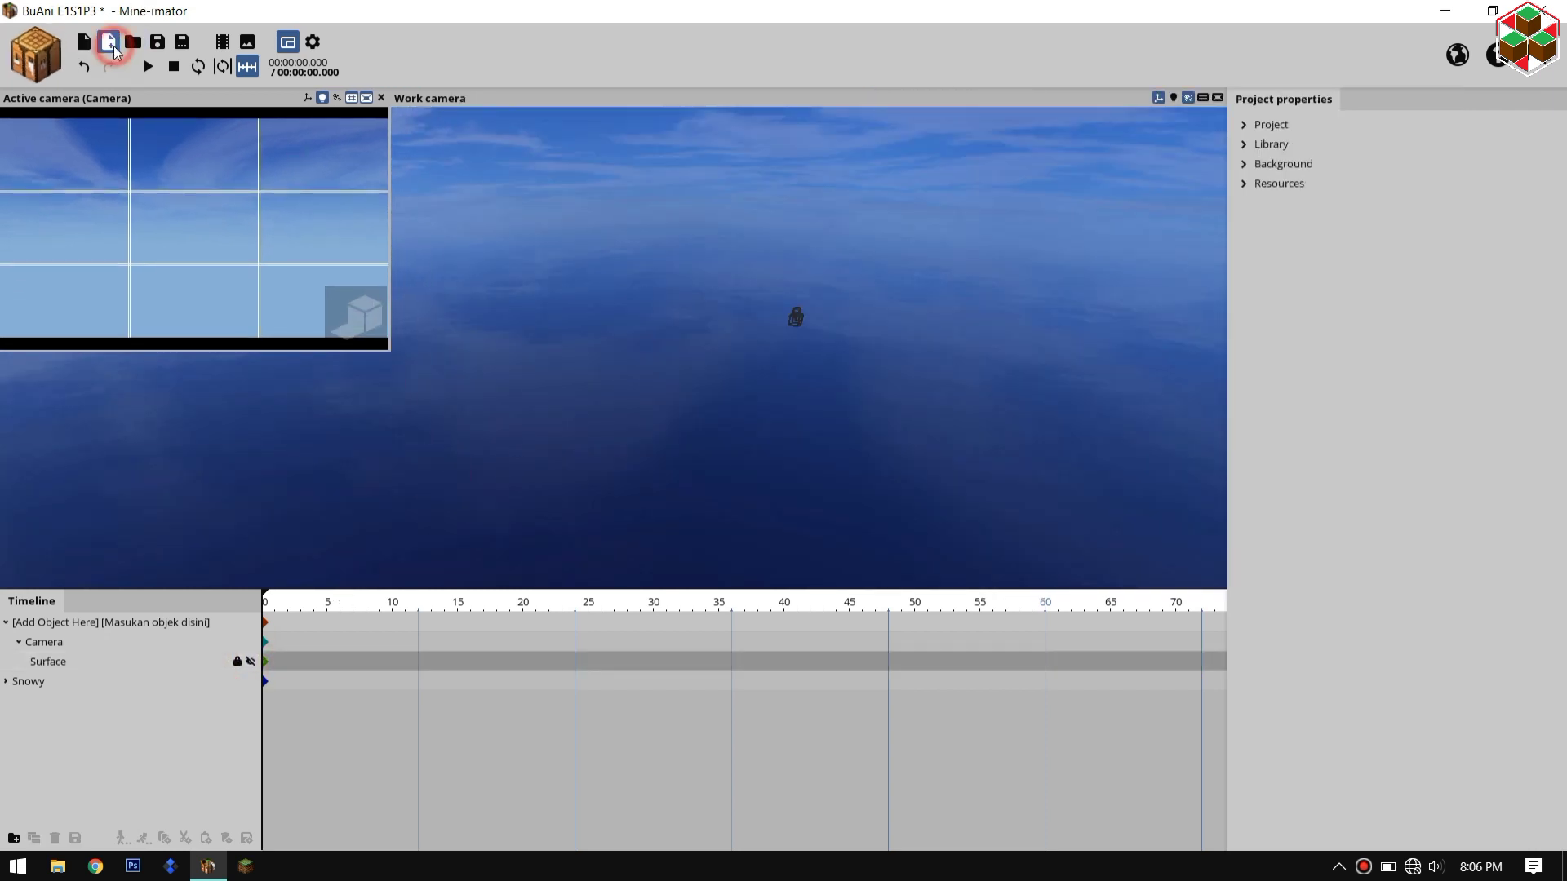
# Step: Import Male Superlite.mimodel from the RIG Extrude & LITE folder and place it inside the [Add Object Here] folder of the timeline
pyautogui.click(108, 42)
pyautogui.click(674, 539)
pyautogui.doubleClick(674, 538)
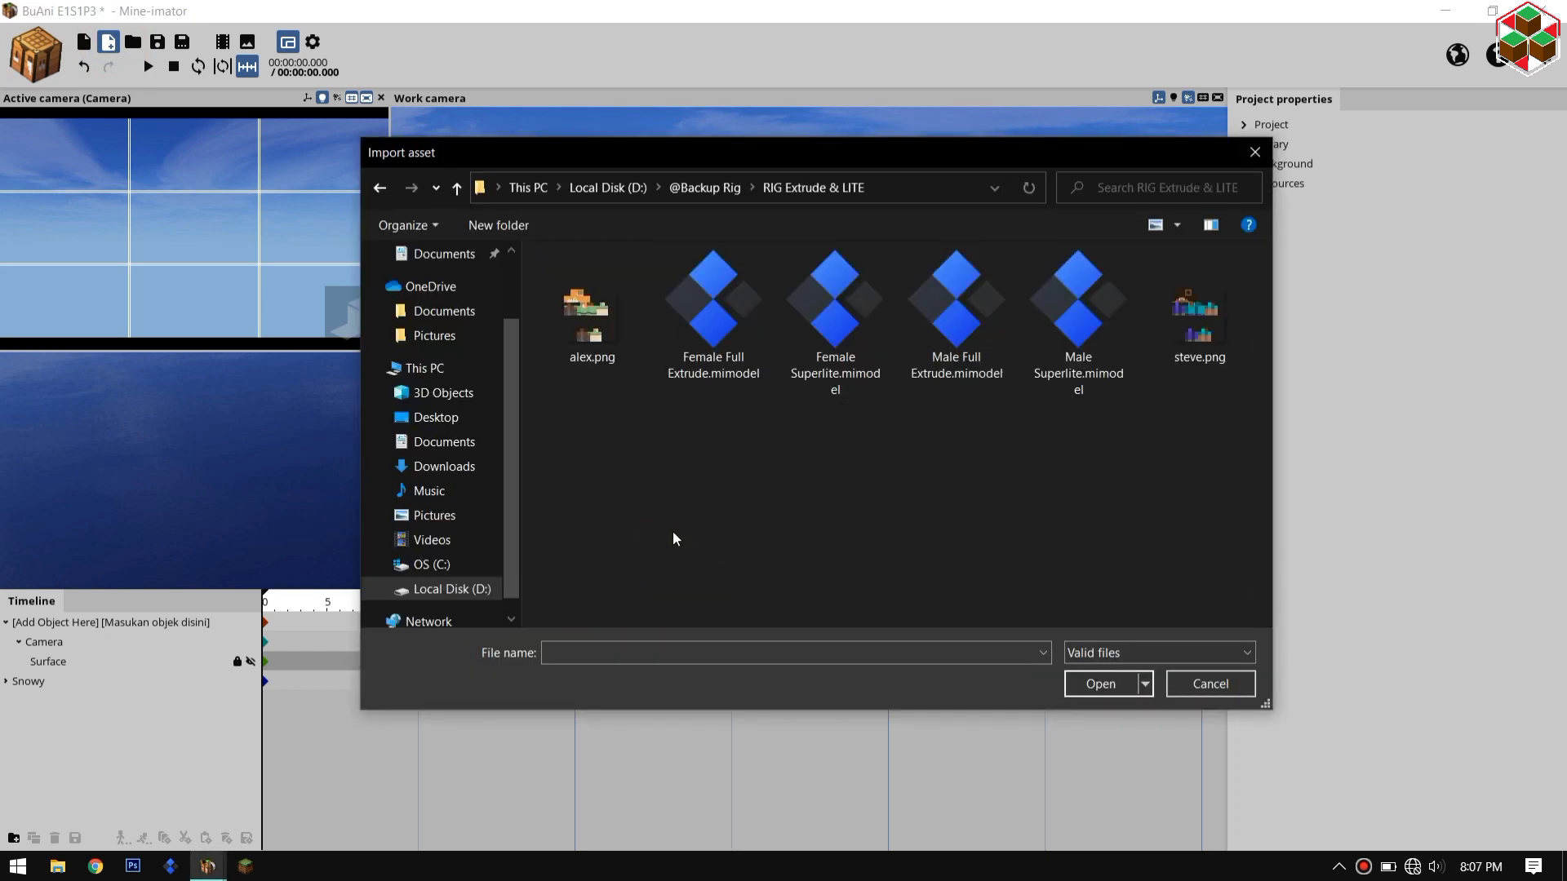
pyautogui.click(1040, 326)
pyautogui.click(1102, 684)
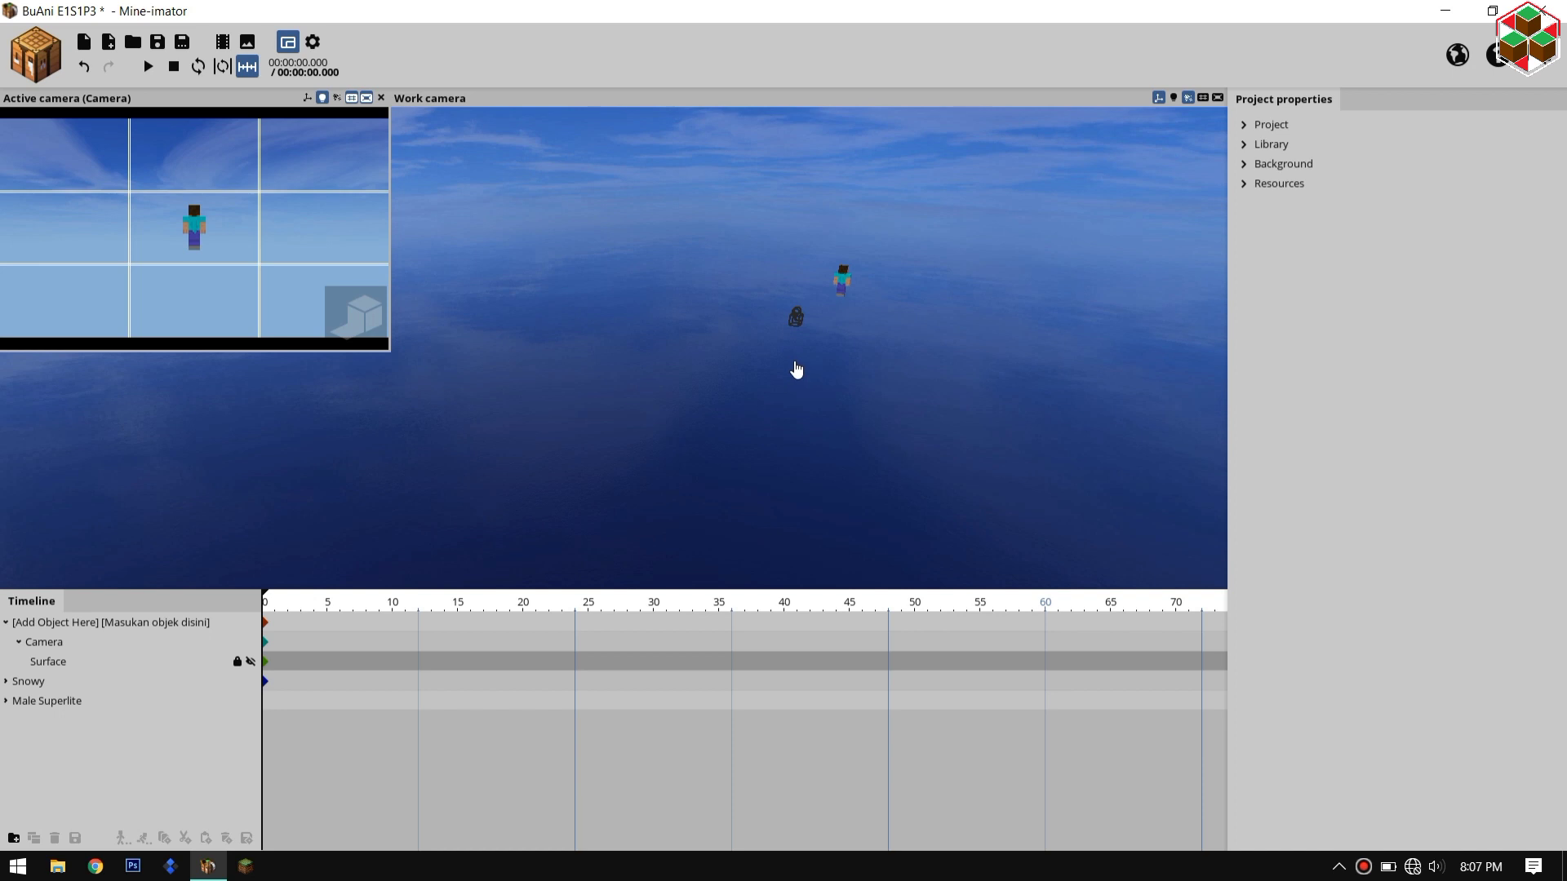
pyautogui.moveTo(44, 712); pyautogui.dragTo(98, 591)
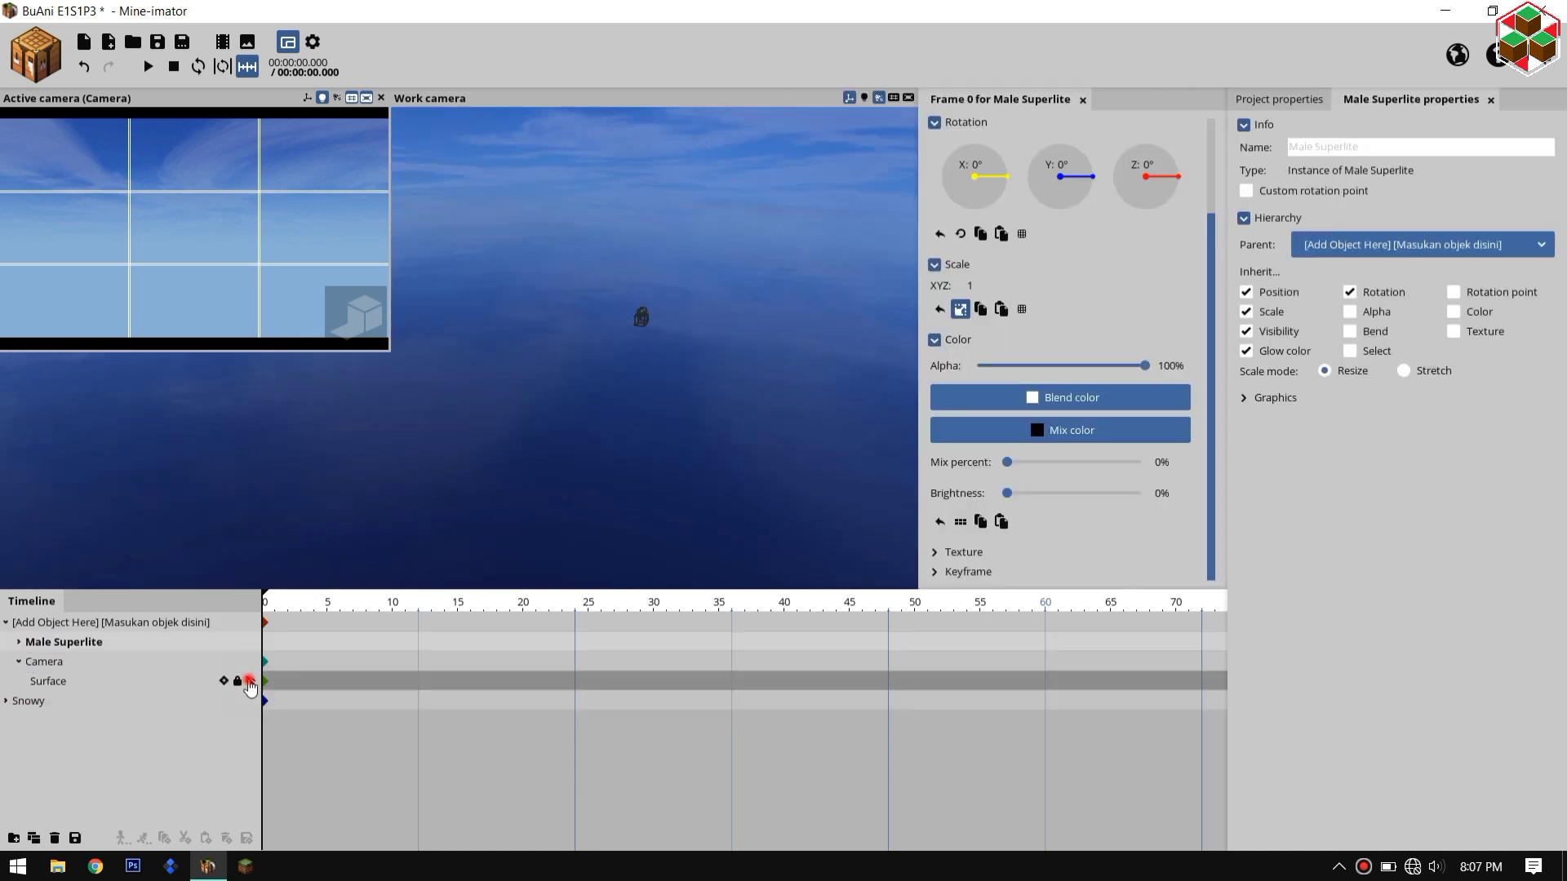
# Step: Show the reference surface again and orbit and zoom the camera until the rig's framing matches the reference character
pyautogui.click(249, 681)
pyautogui.moveTo(366, 317); pyautogui.dragTo(366, 316)
pyautogui.scroll(2, 365, 316)
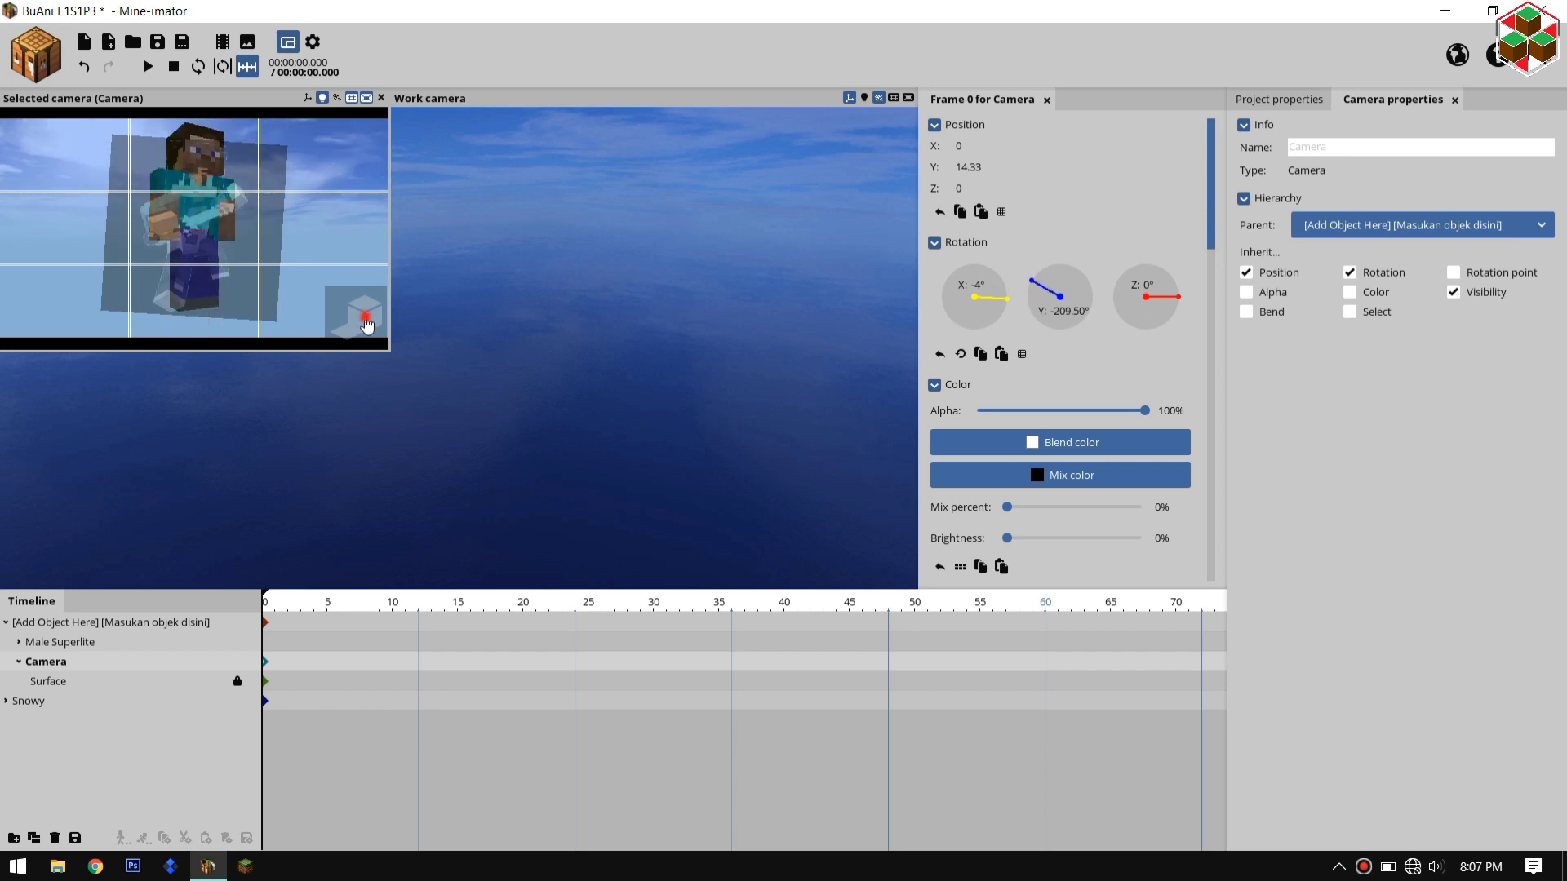
pyautogui.click(122, 642)
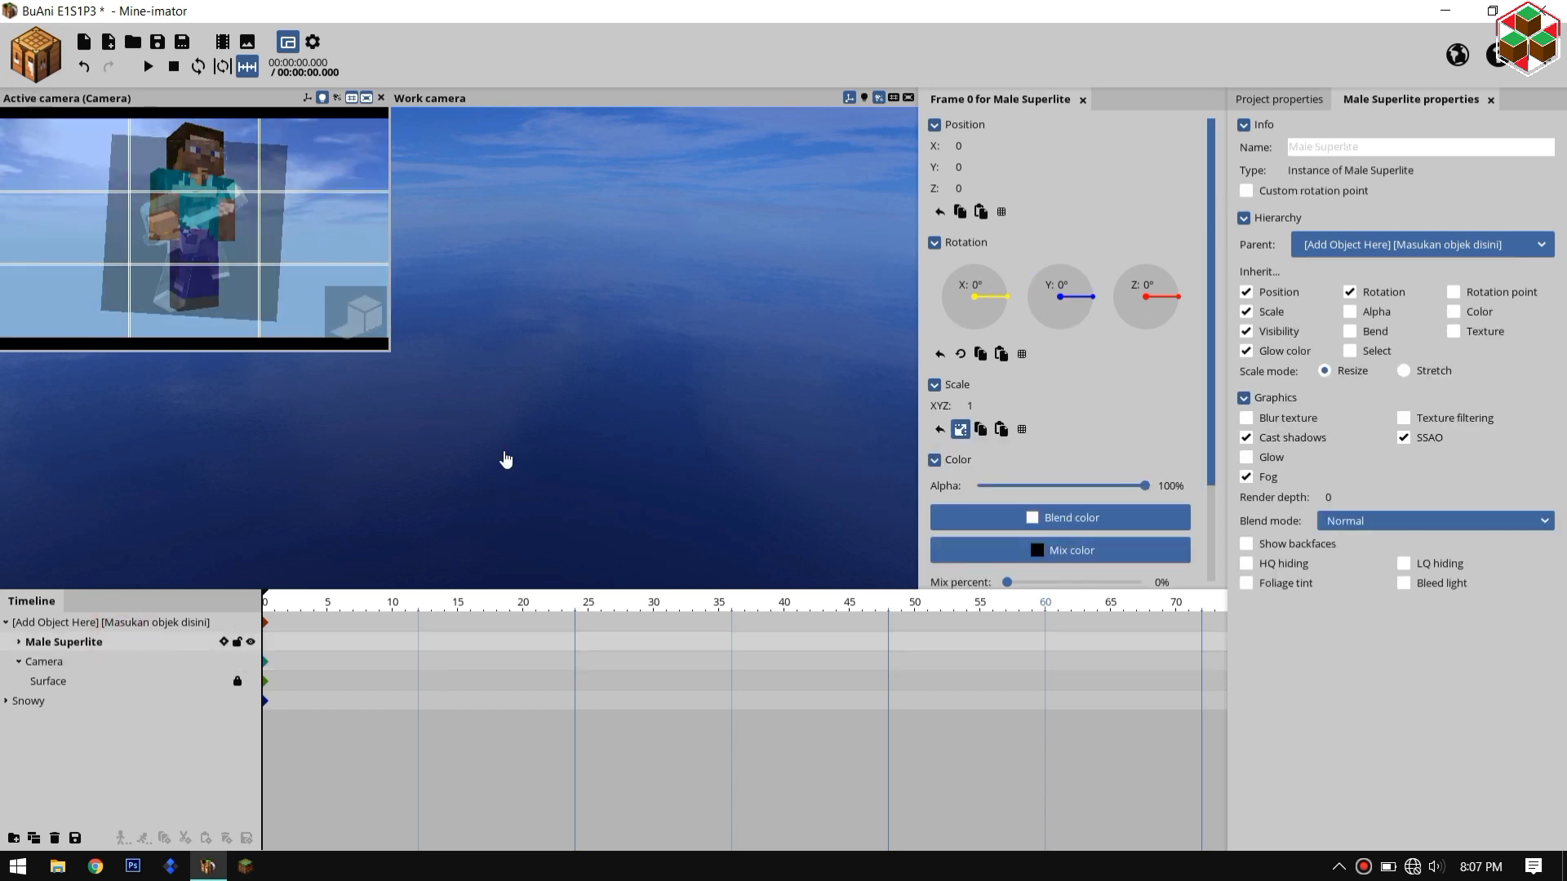
pyautogui.click(506, 457)
# Step: Locate the skin file 4.png in the SKIN PACK SANS SMP folder and open it in Photoshop
pyautogui.click(113, 49)
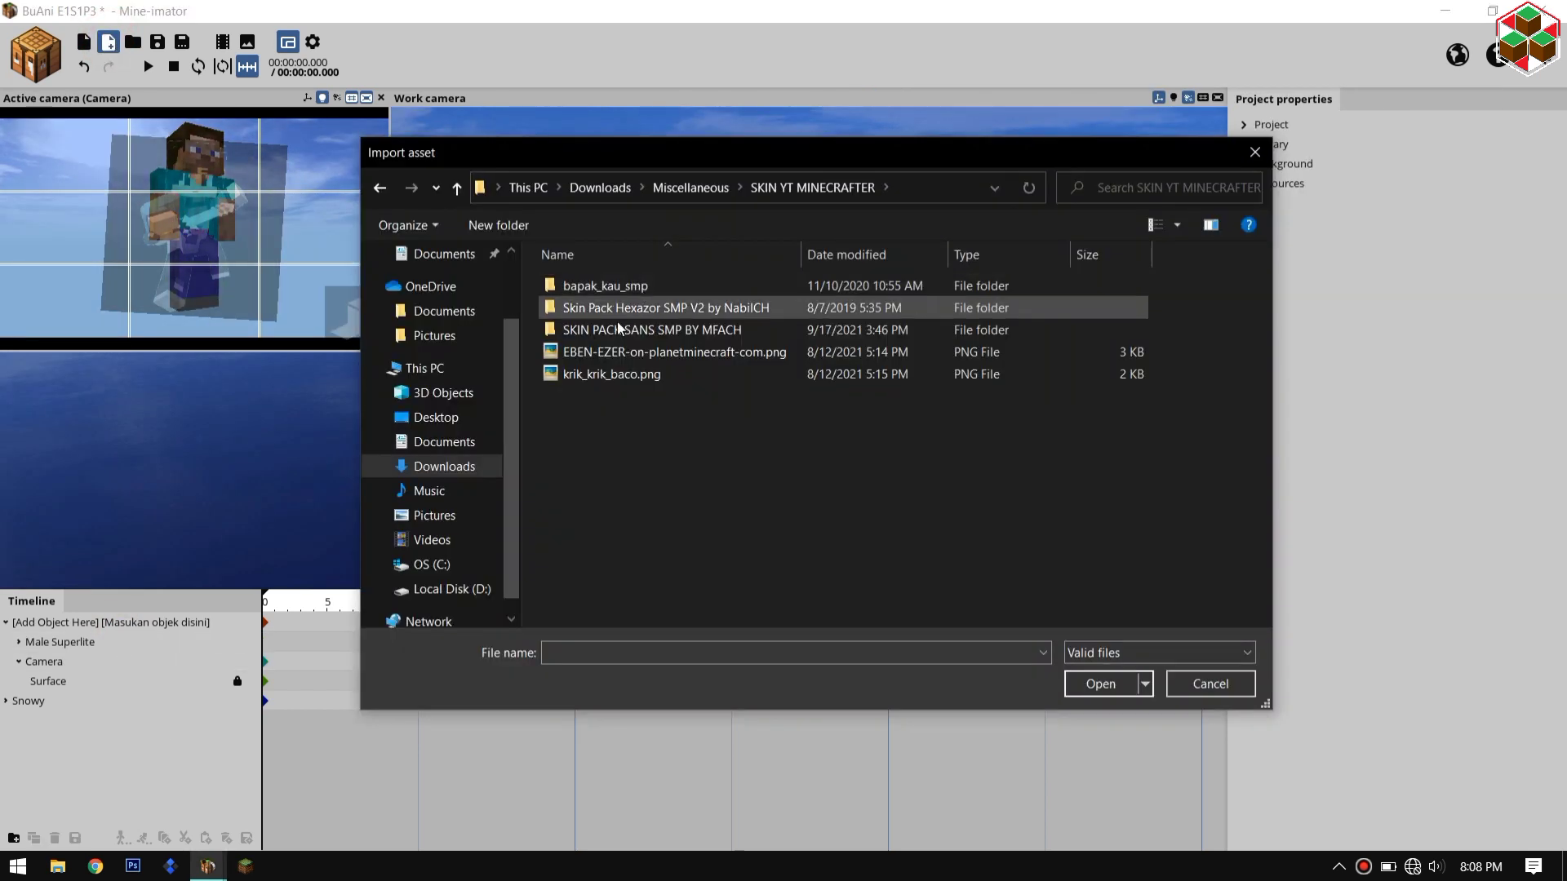
pyautogui.doubleClick(616, 331)
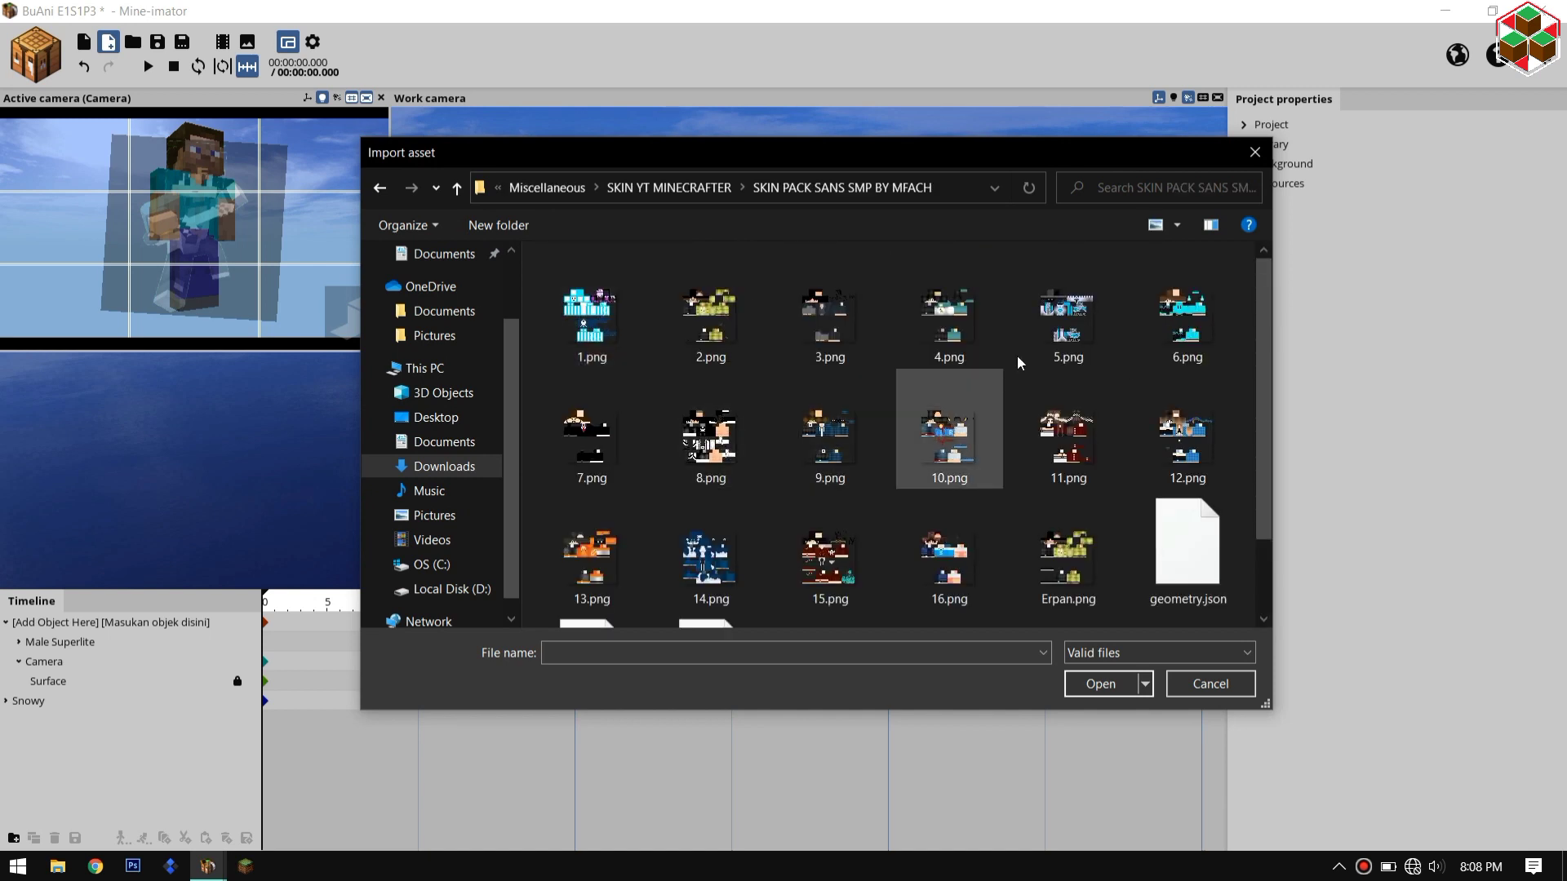
pyautogui.click(952, 340)
pyautogui.rightClick(651, 200)
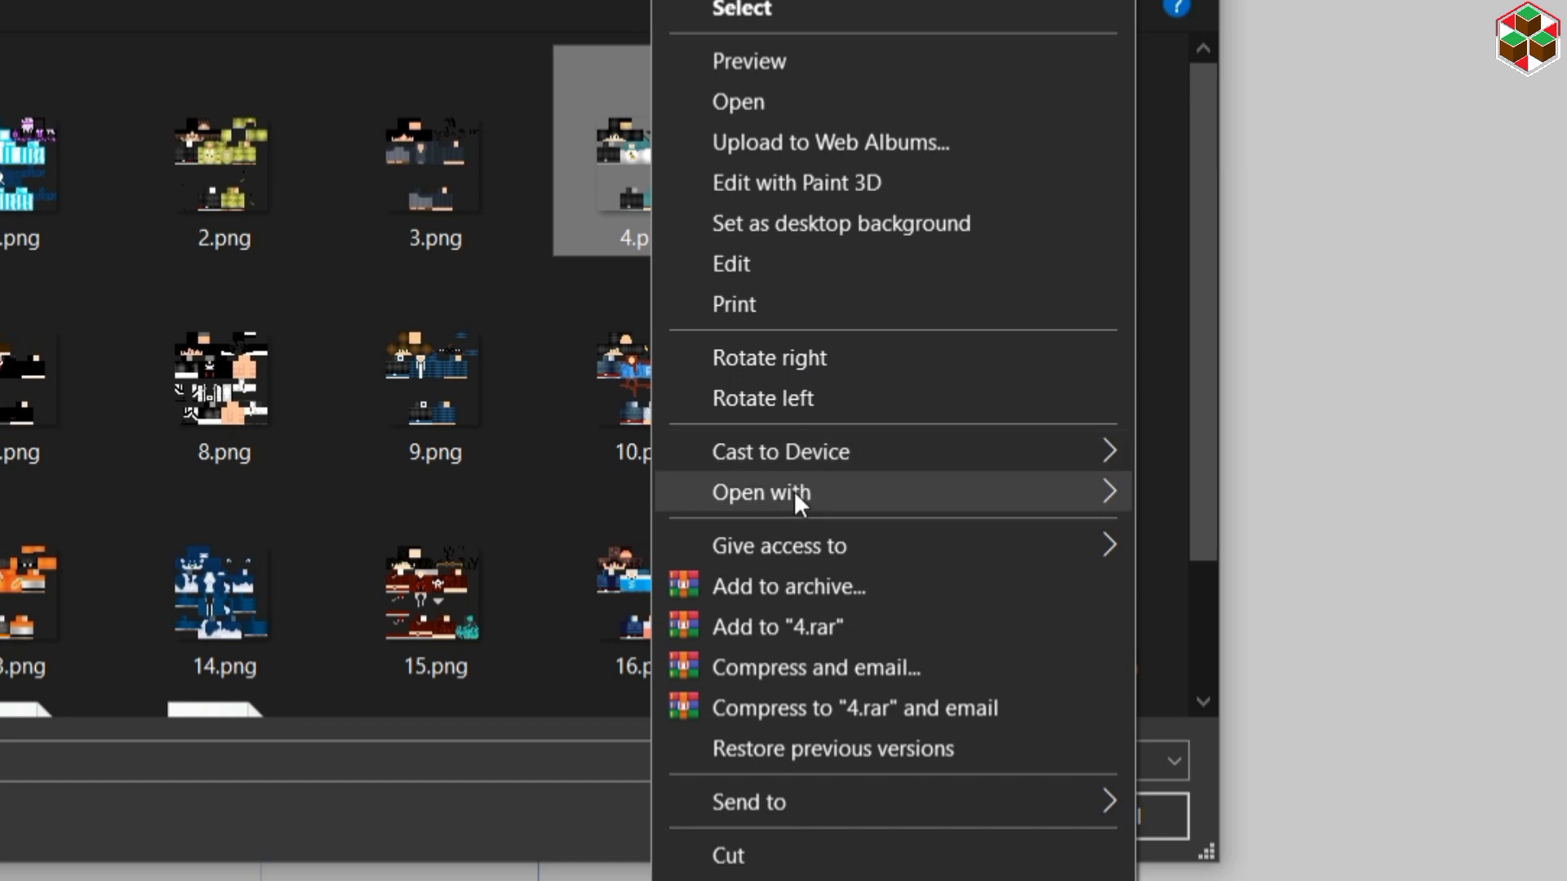
pyautogui.moveTo(796, 491)
pyautogui.click(1178, 532)
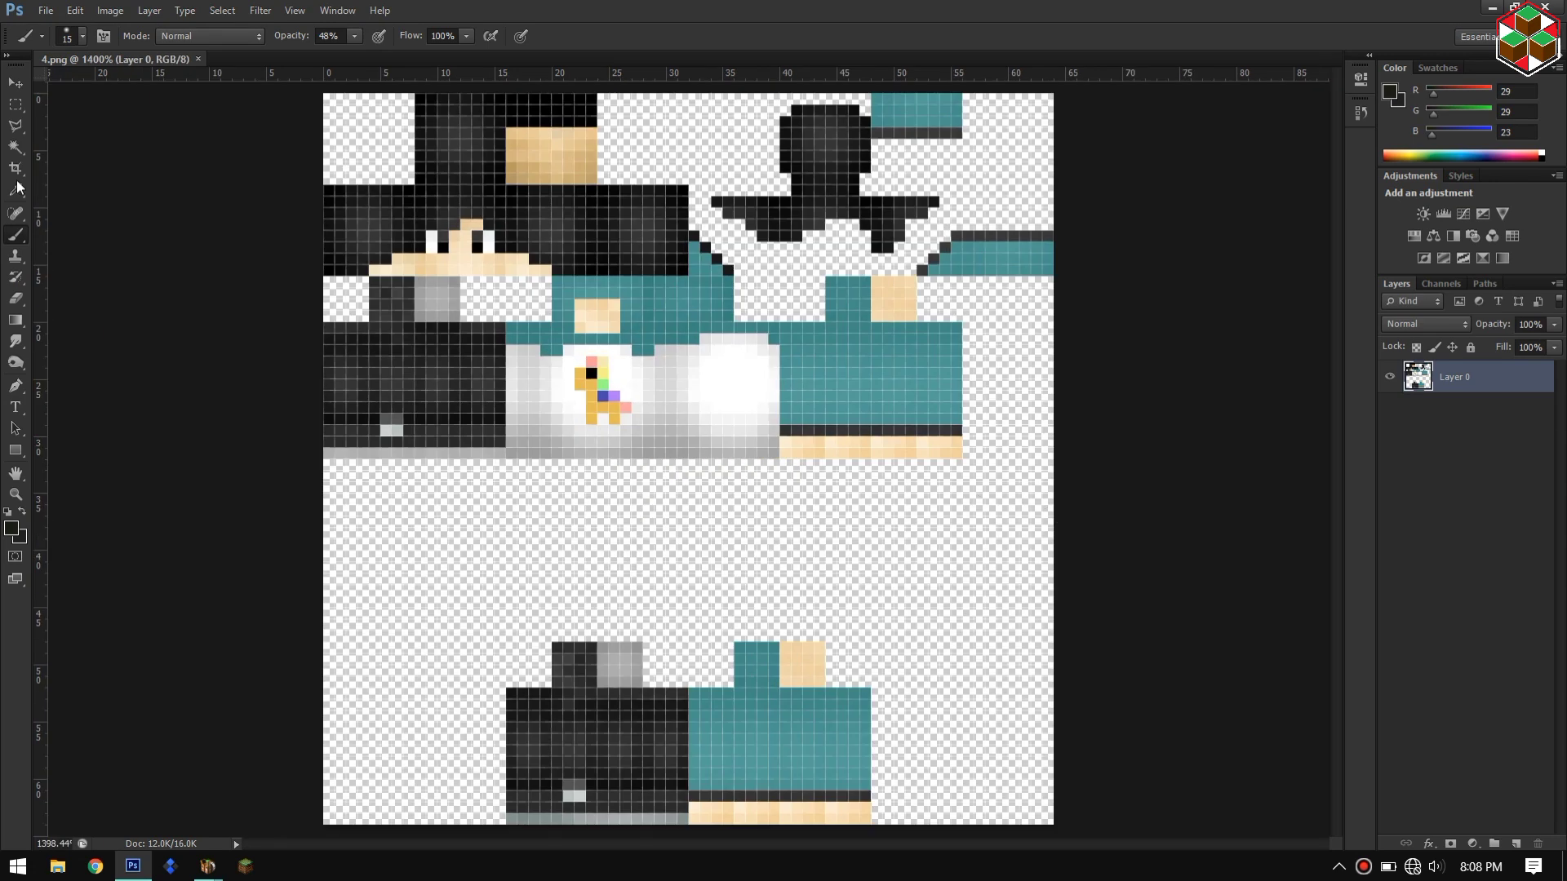
# Step: Paint over the eyes on the skin's face with skin tones sampled from the surrounding pixels
pyautogui.click(16, 189)
pyautogui.click(437, 253)
pyautogui.click(16, 235)
pyautogui.click(16, 190)
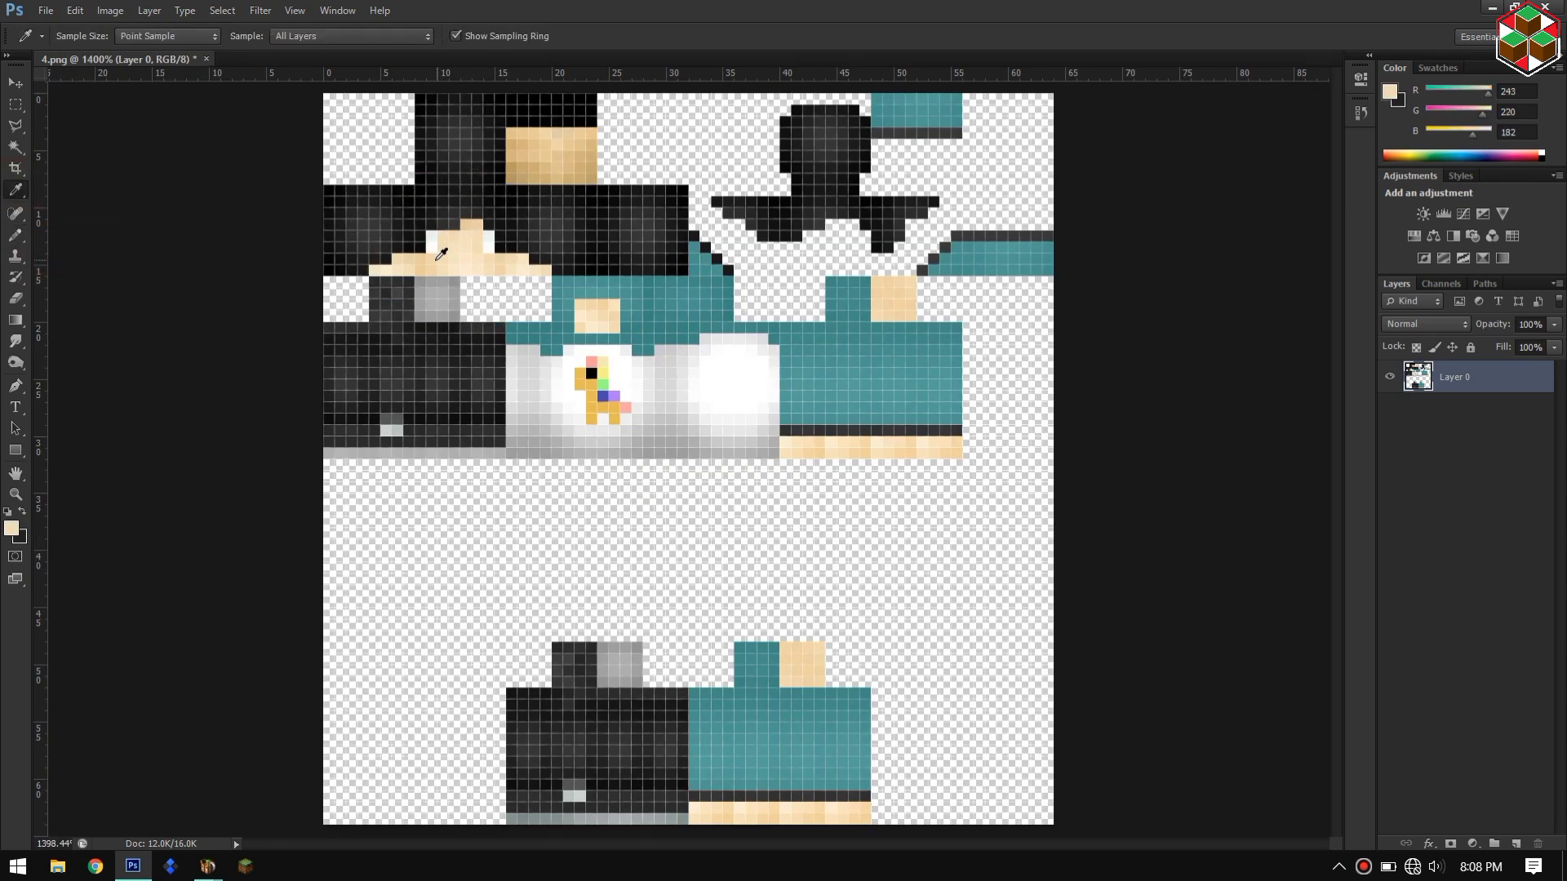
pyautogui.click(15, 235)
# Step: Copy the shoe strips at the bottom of both legs to a new layer and move them onto the outer leg areas
pyautogui.click(15, 104)
pyautogui.moveTo(324, 425); pyautogui.dragTo(506, 457)
pyautogui.keyDown('shift'); pyautogui.moveTo(381, 425); pyautogui.dragTo(403, 414); pyautogui.keyUp('shift')
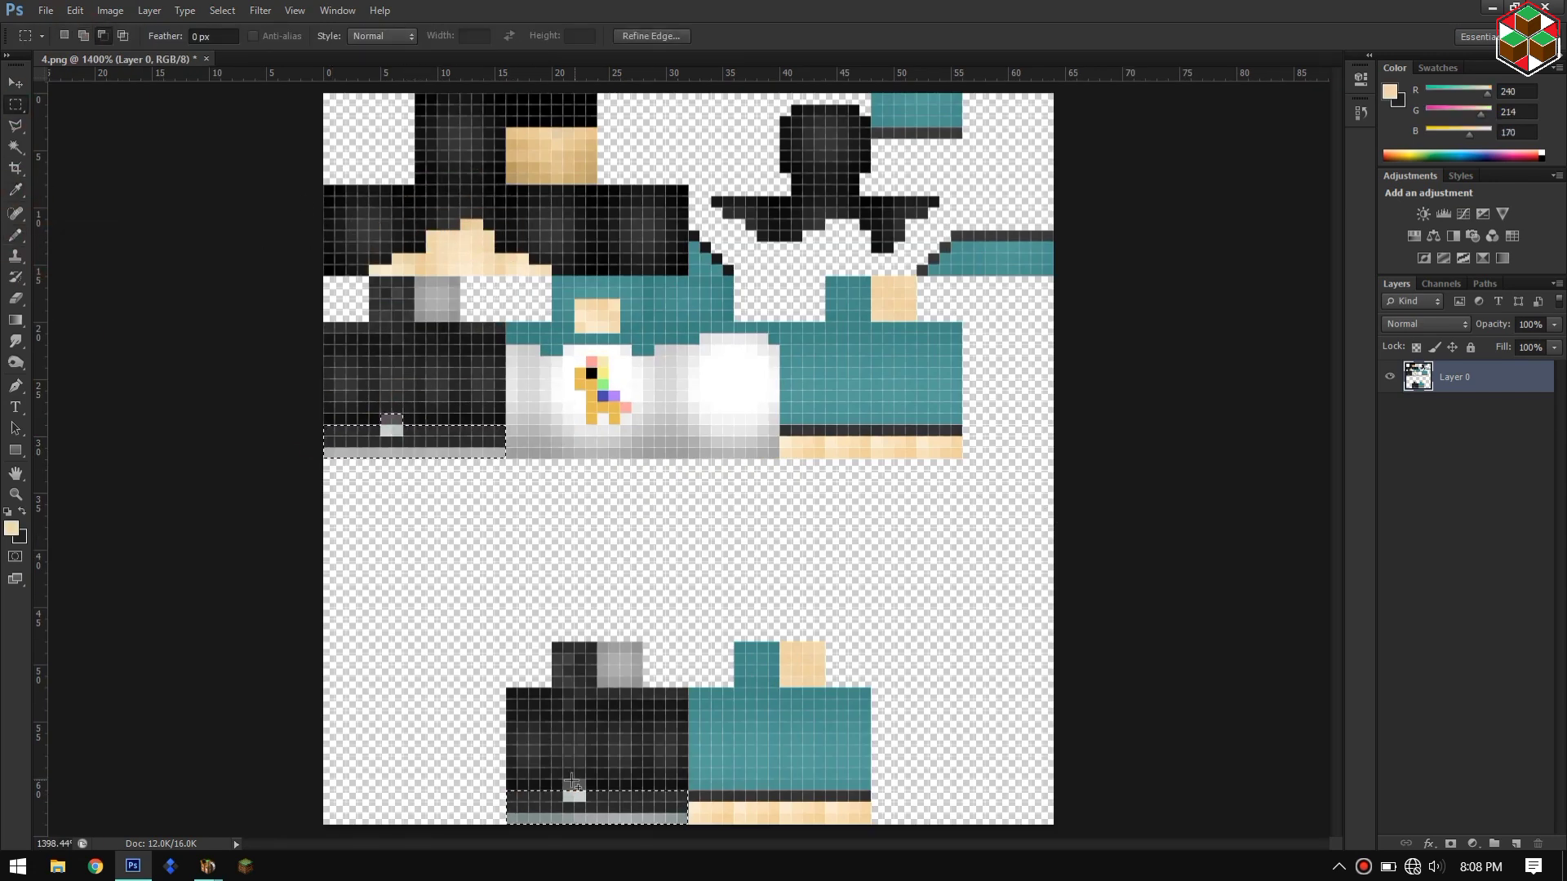
pyautogui.hotkey('ctrl', 'j')
pyautogui.keyDown('ctrl'); pyautogui.moveTo(419, 451); pyautogui.dragTo(385, 795); pyautogui.keyUp('ctrl')
pyautogui.hotkey('ctrl', 'd')
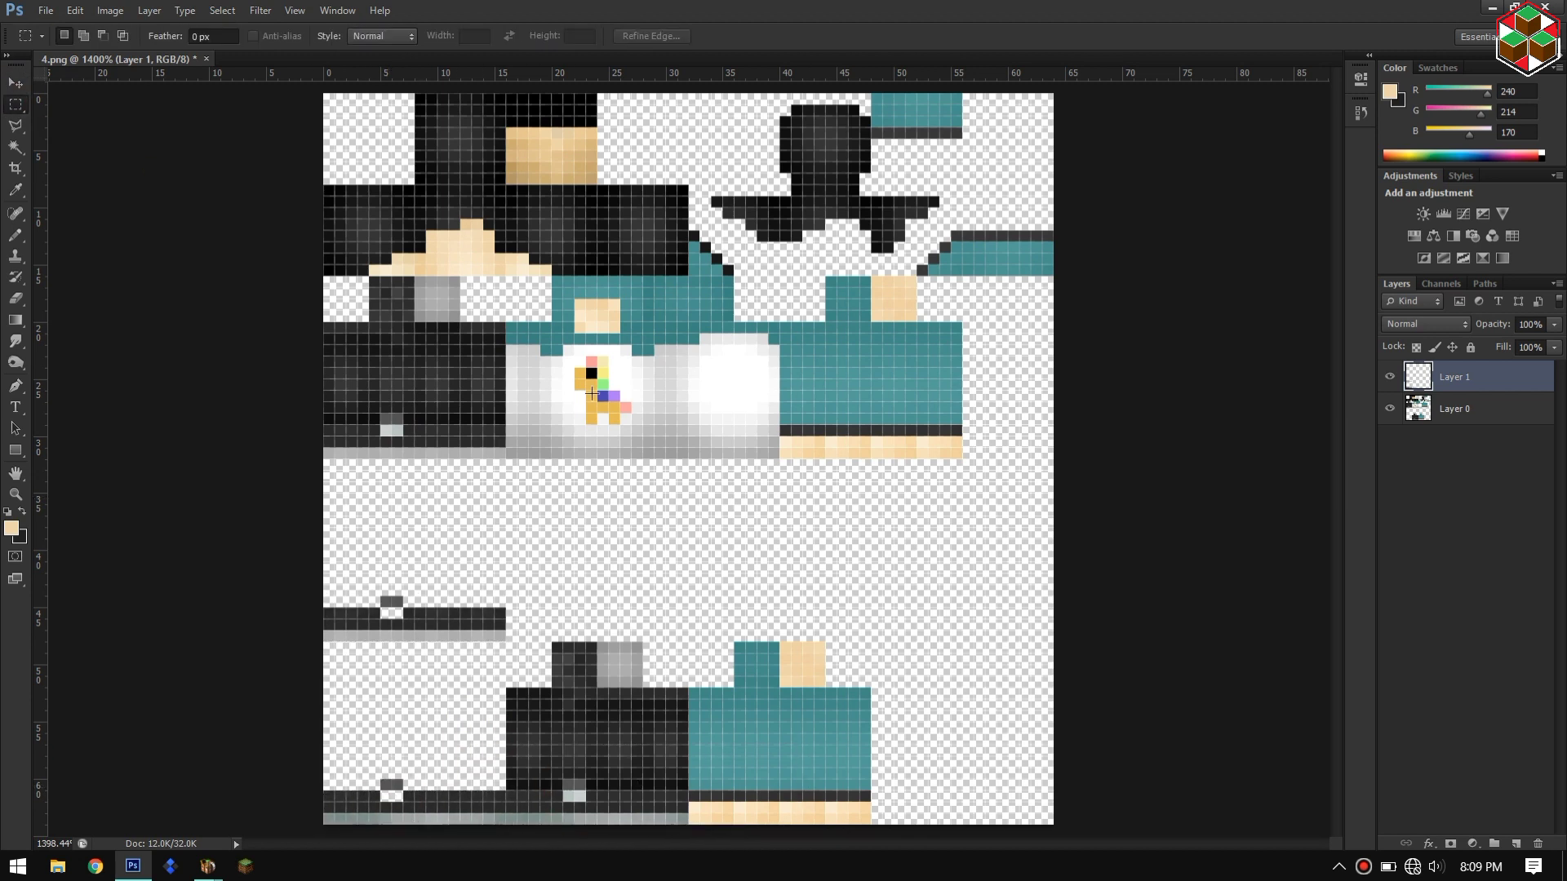
# Step: Copy the colourful animal emblem from the shirt front to its own layer and move it 16 pixels down onto the jacket area
pyautogui.moveTo(573, 356); pyautogui.dragTo(632, 426)
pyautogui.rightClick(596, 357)
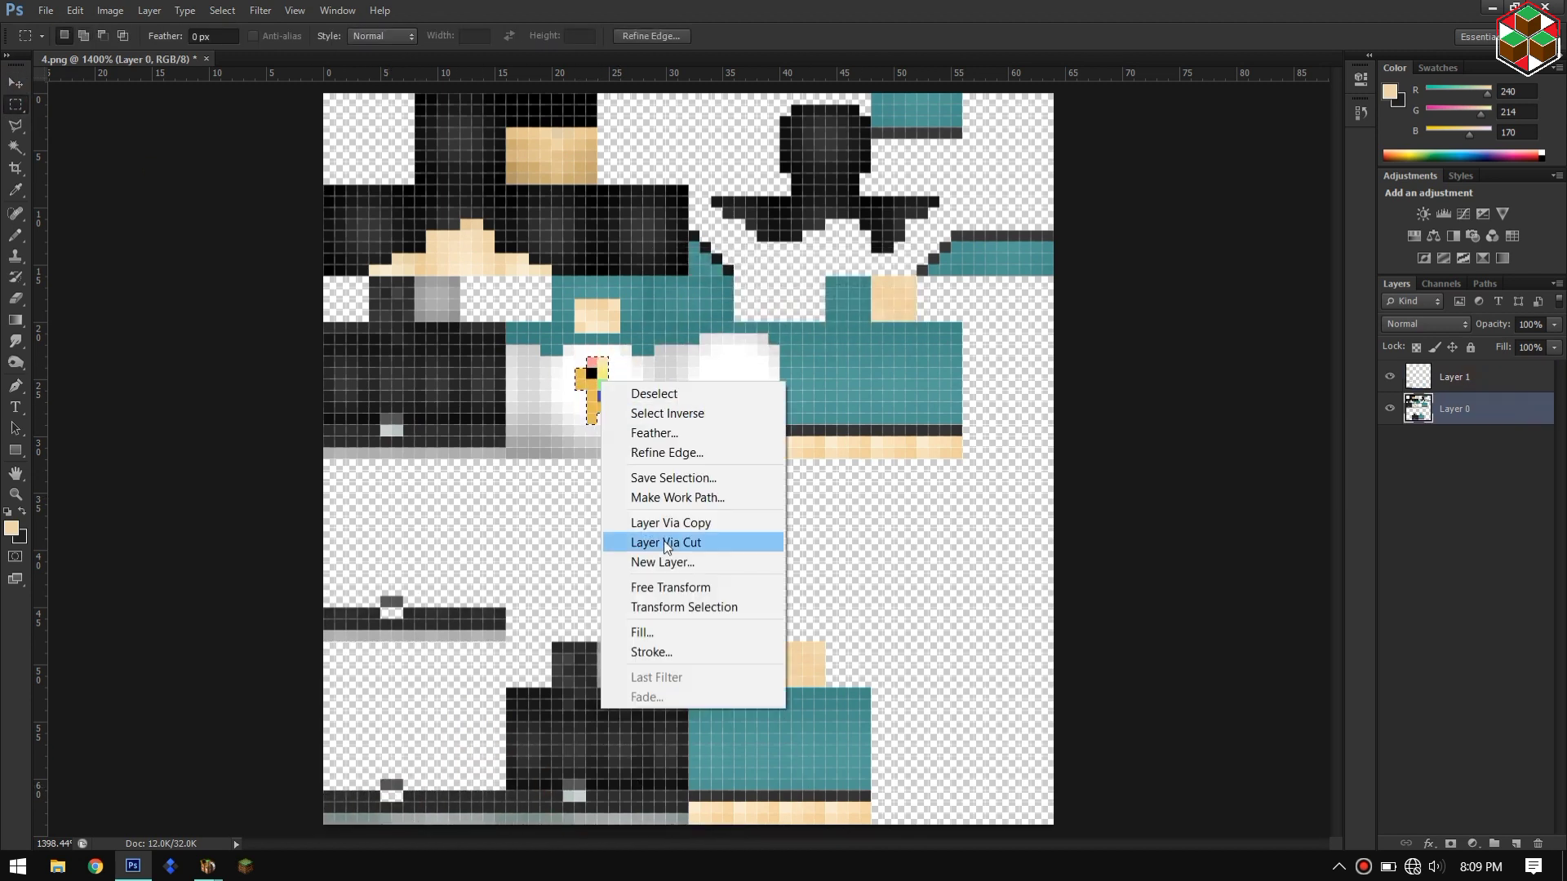
pyautogui.click(663, 540)
pyautogui.press('v')
pyautogui.hotkey('shift', 'Down')
pyautogui.press('Down')
pyautogui.press('Down')
pyautogui.press('Down')
pyautogui.press('Down')
pyautogui.press('Down')
pyautogui.press('Down')
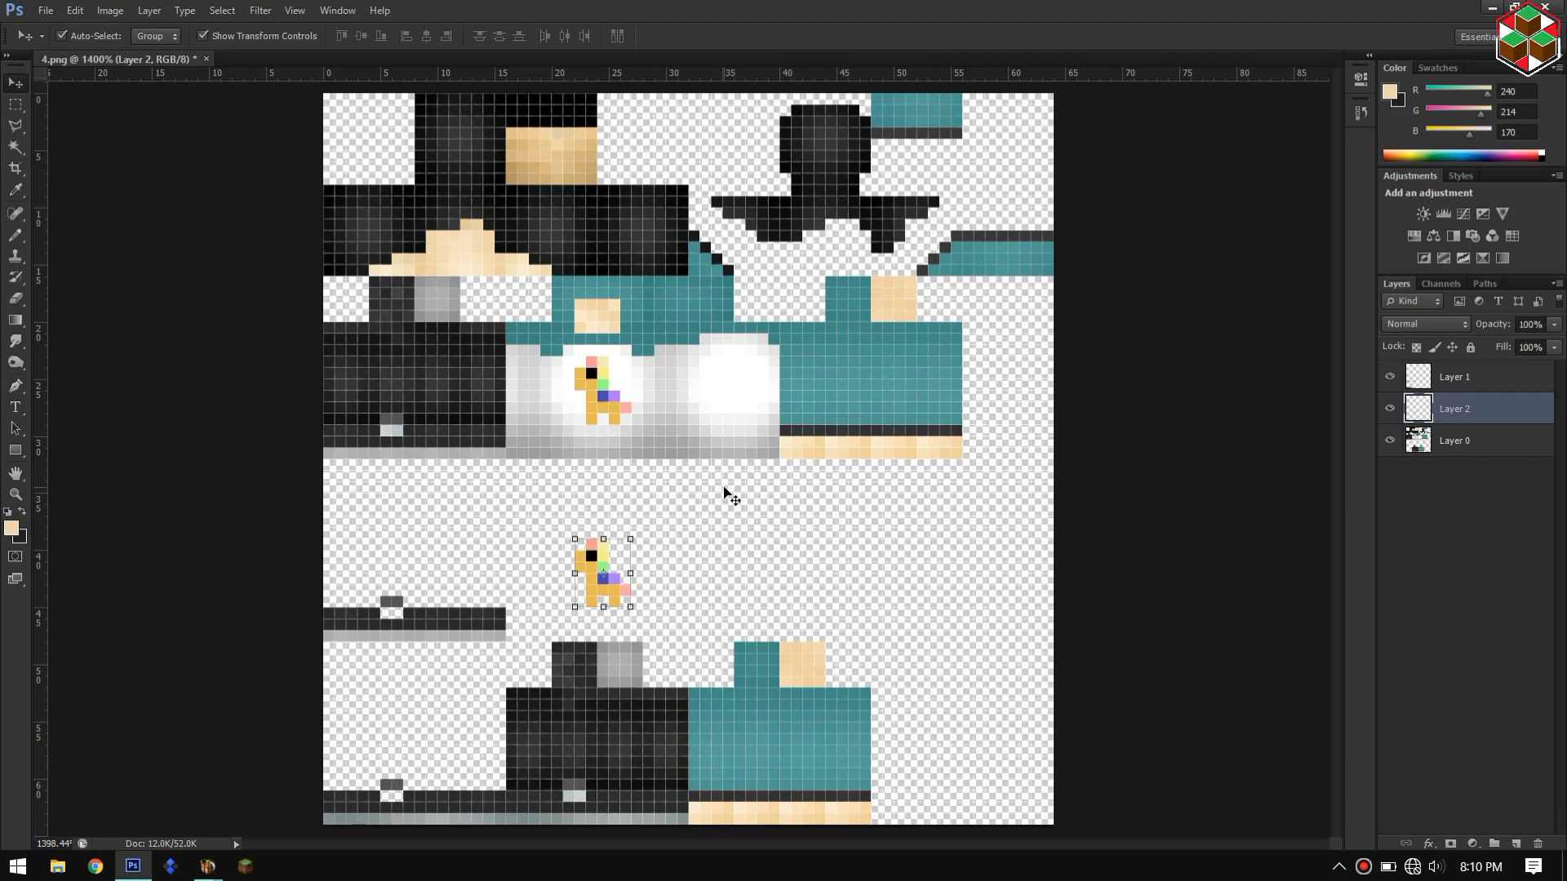
# Step: Import DC.png from the SANS SMP skin pack folder into the Mine-imator project as a skin
pyautogui.click(600, 635)
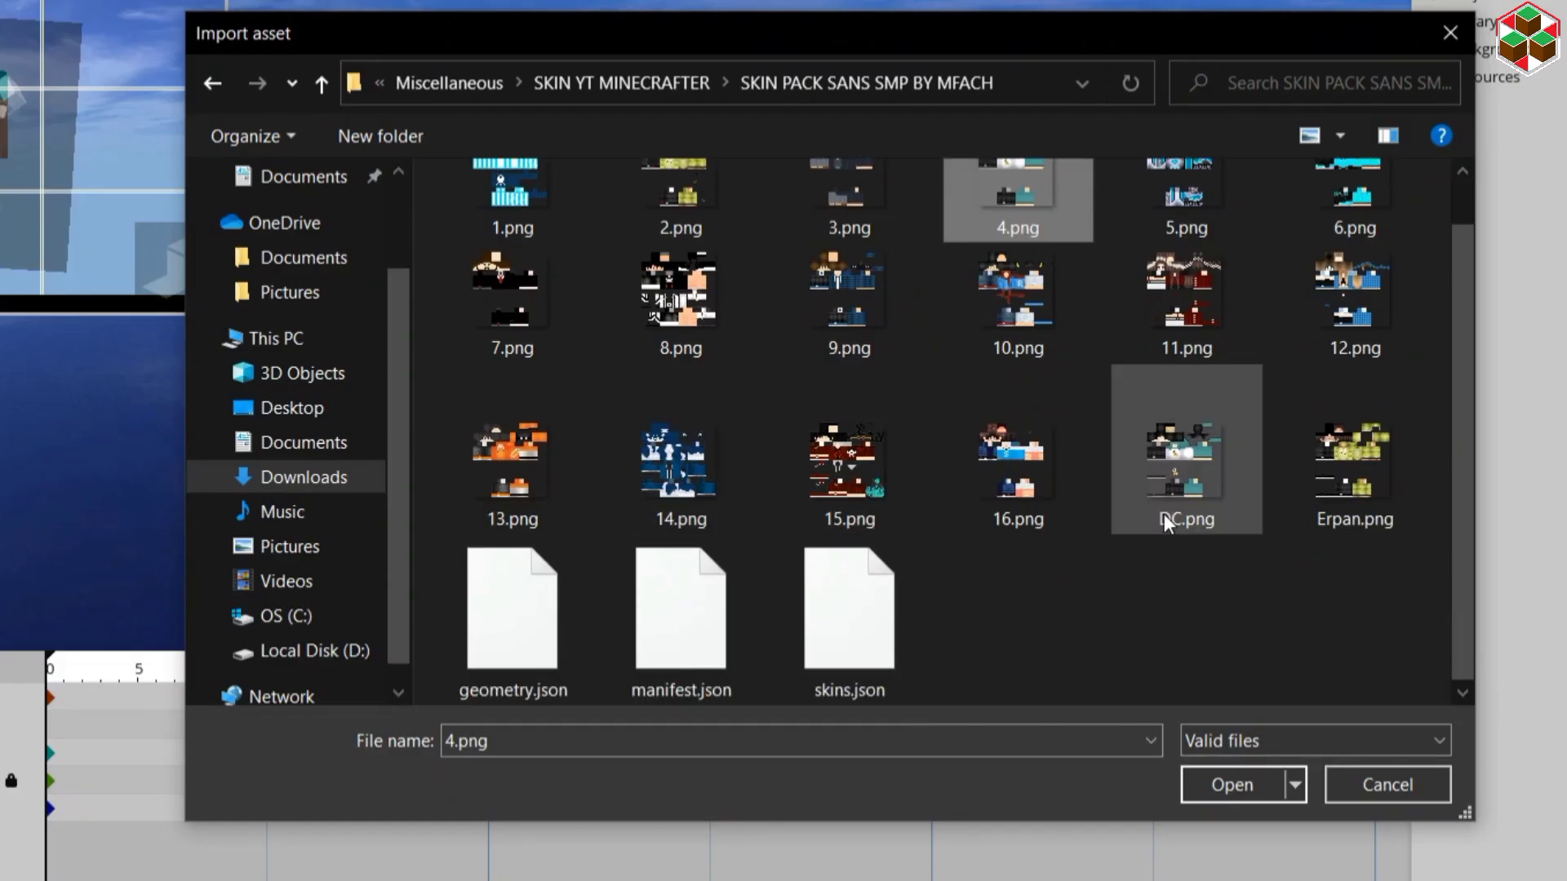
pyautogui.click(1175, 503)
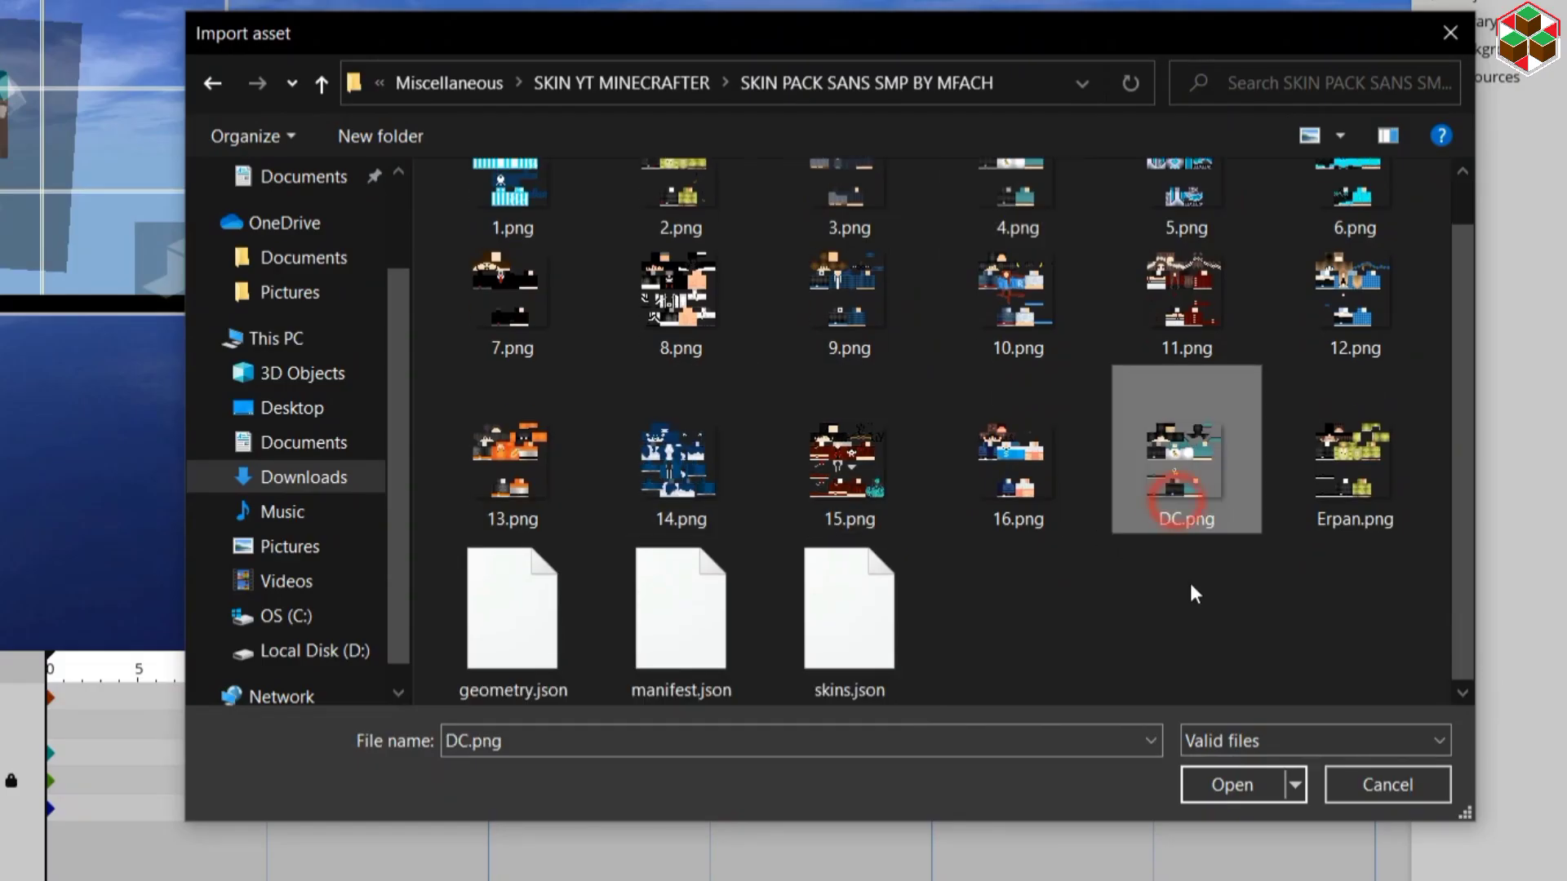
pyautogui.click(1226, 790)
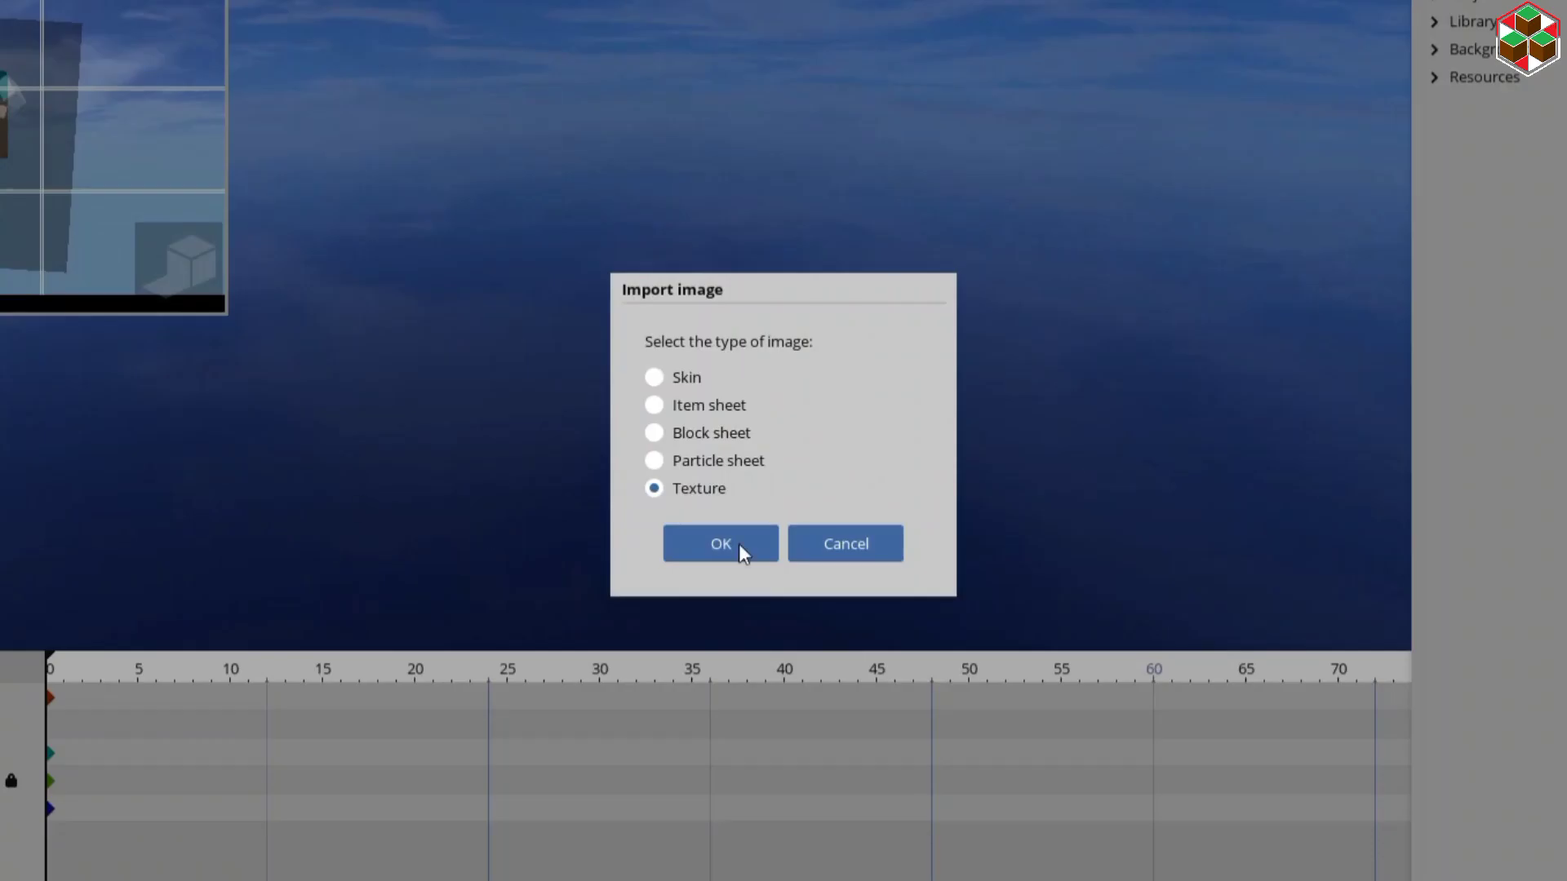
pyautogui.click(682, 377)
pyautogui.click(719, 546)
# Step: Apply the DC skin as the texture of the Male Superlite rig
pyautogui.click(63, 641)
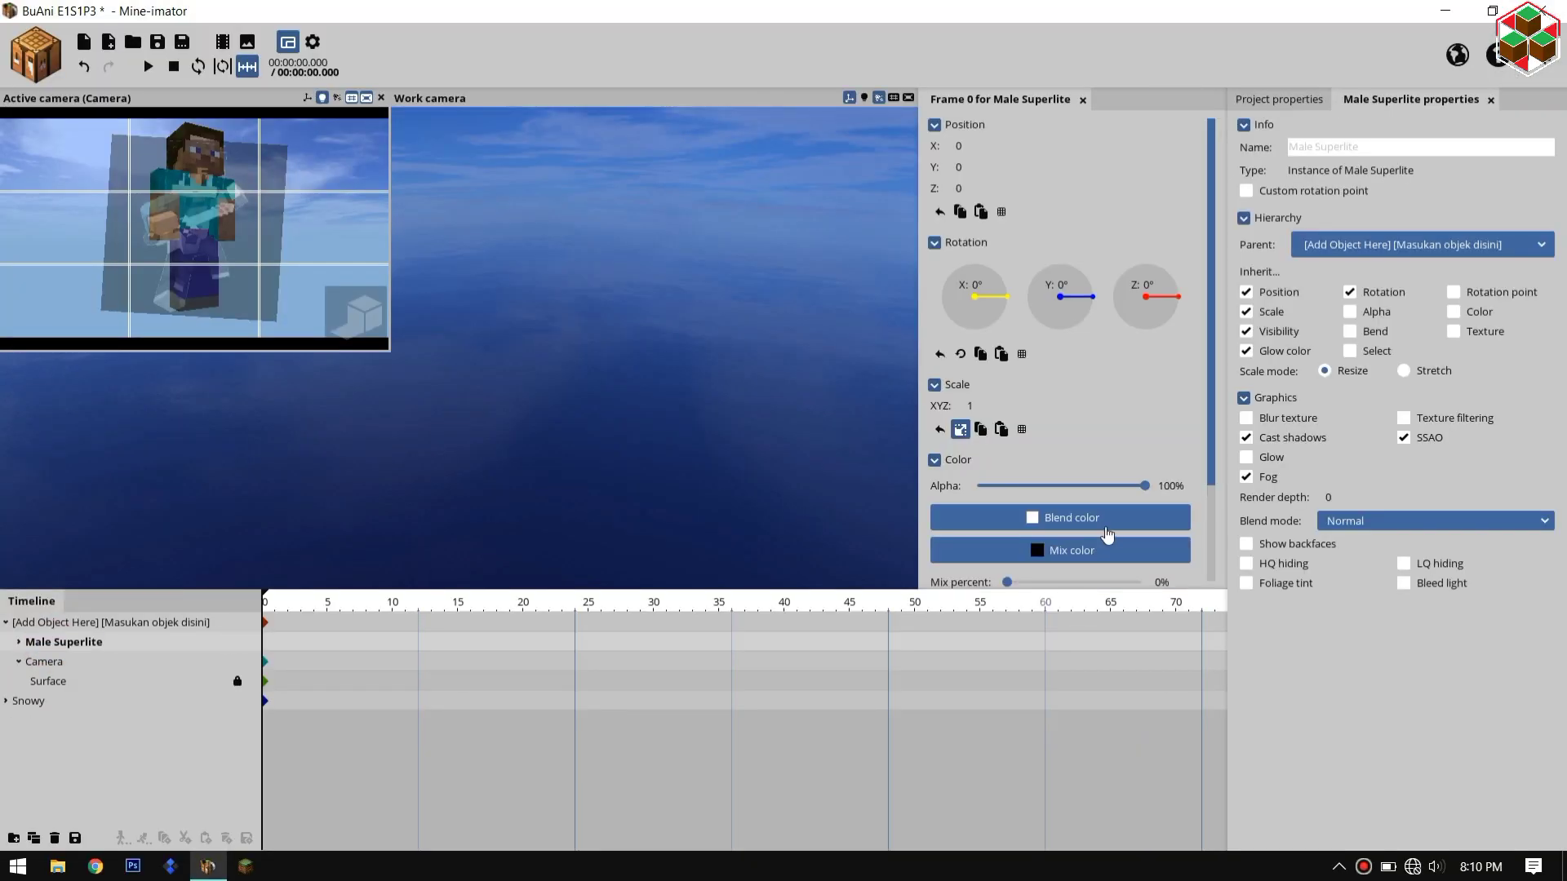
pyautogui.click(1207, 555)
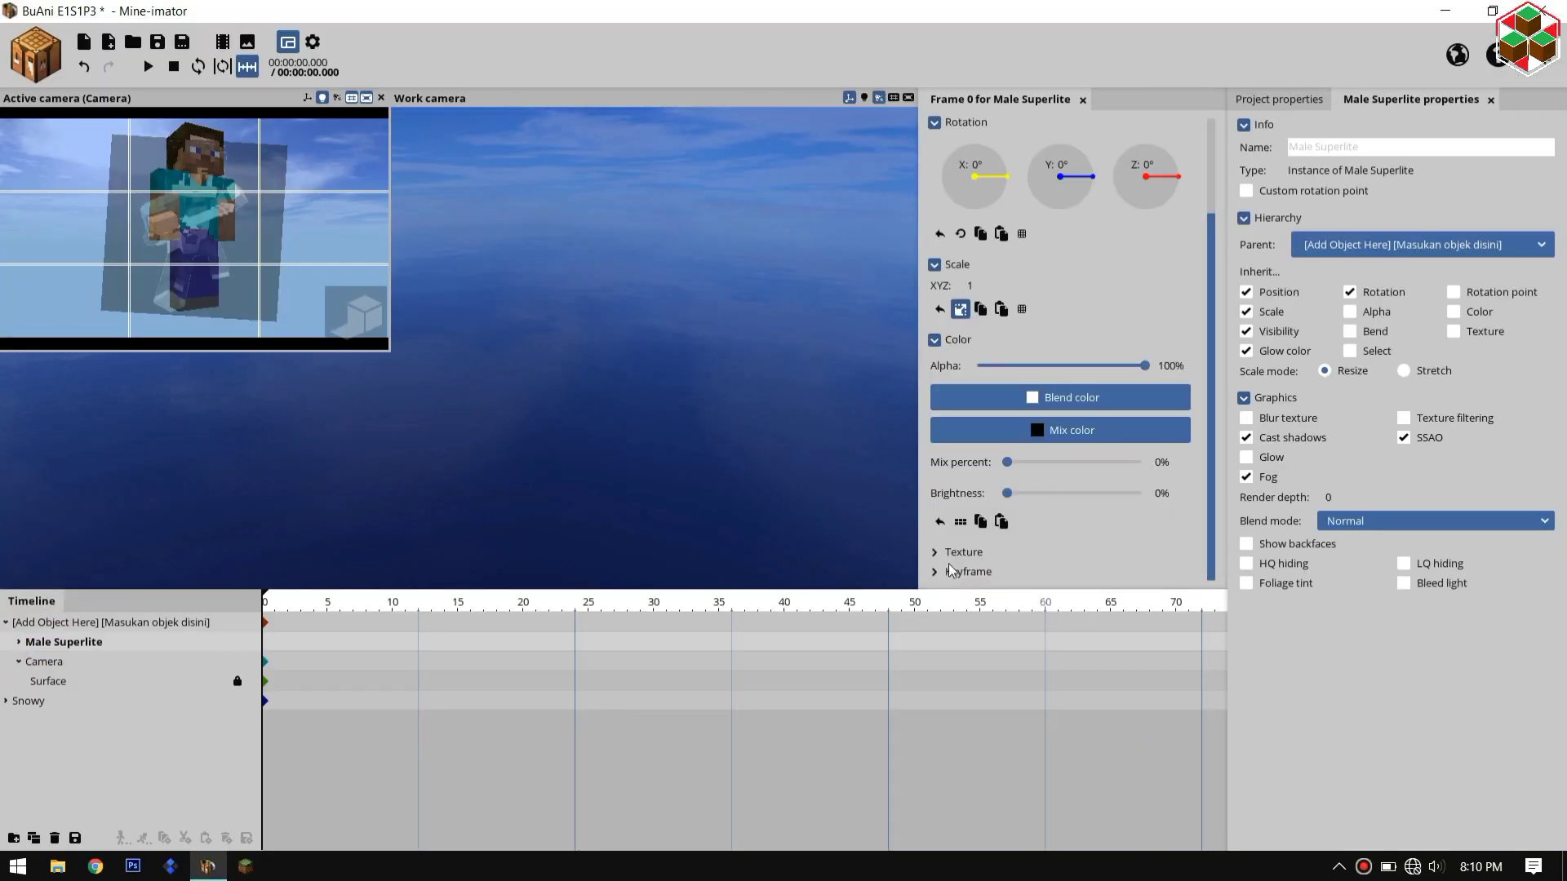
pyautogui.click(1080, 581)
pyautogui.click(1077, 647)
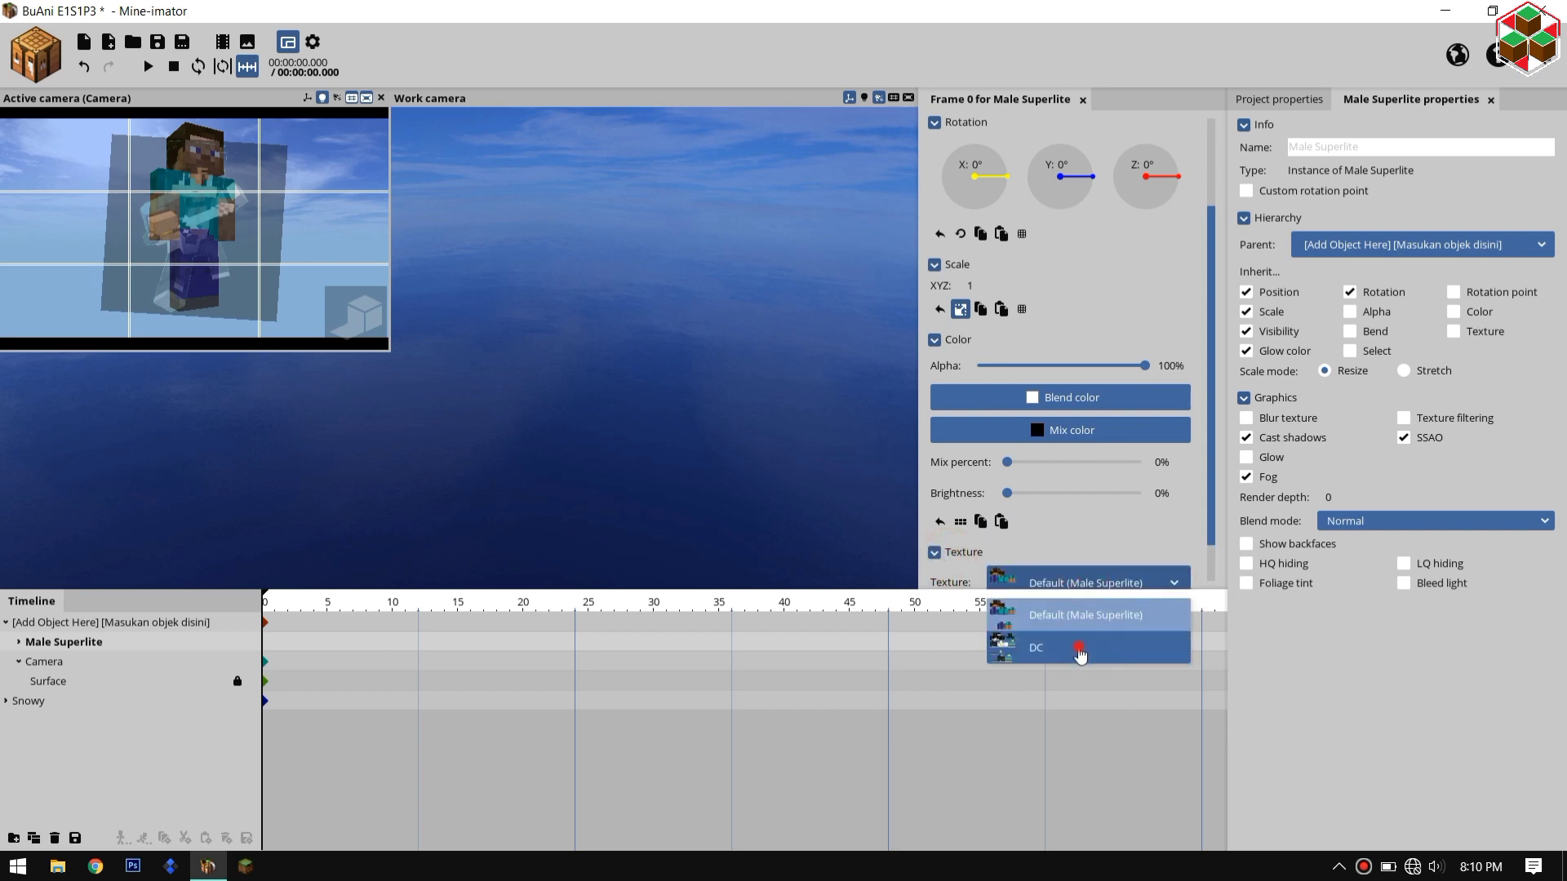
pyautogui.click(598, 366)
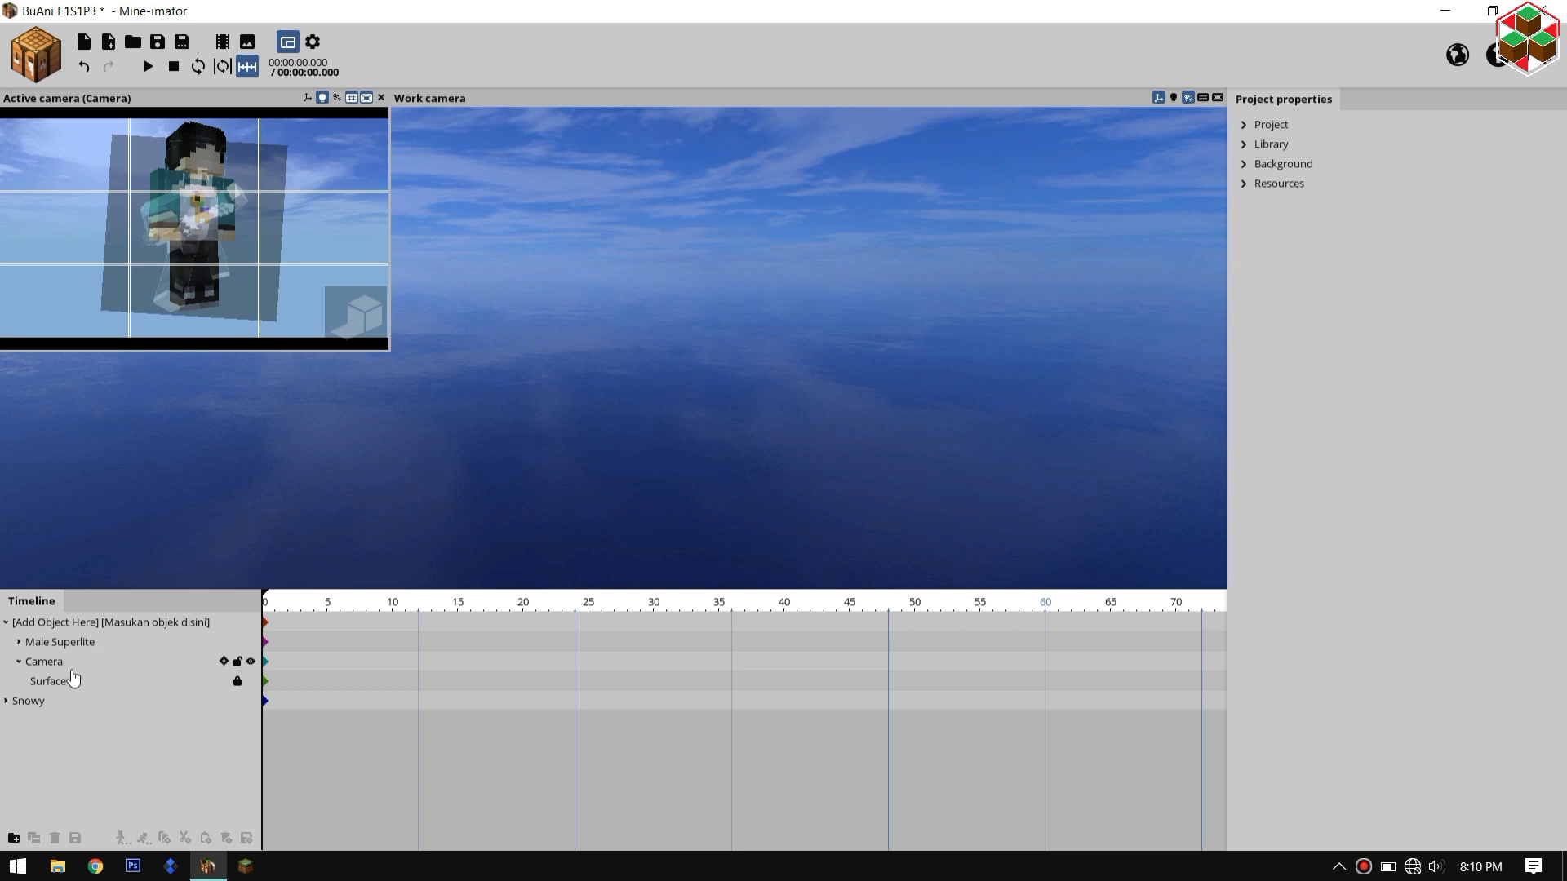
# Step: Rotate the character's right leg outward to follow the reference pose
pyautogui.moveTo(1004, 373); pyautogui.dragTo(1011, 368)
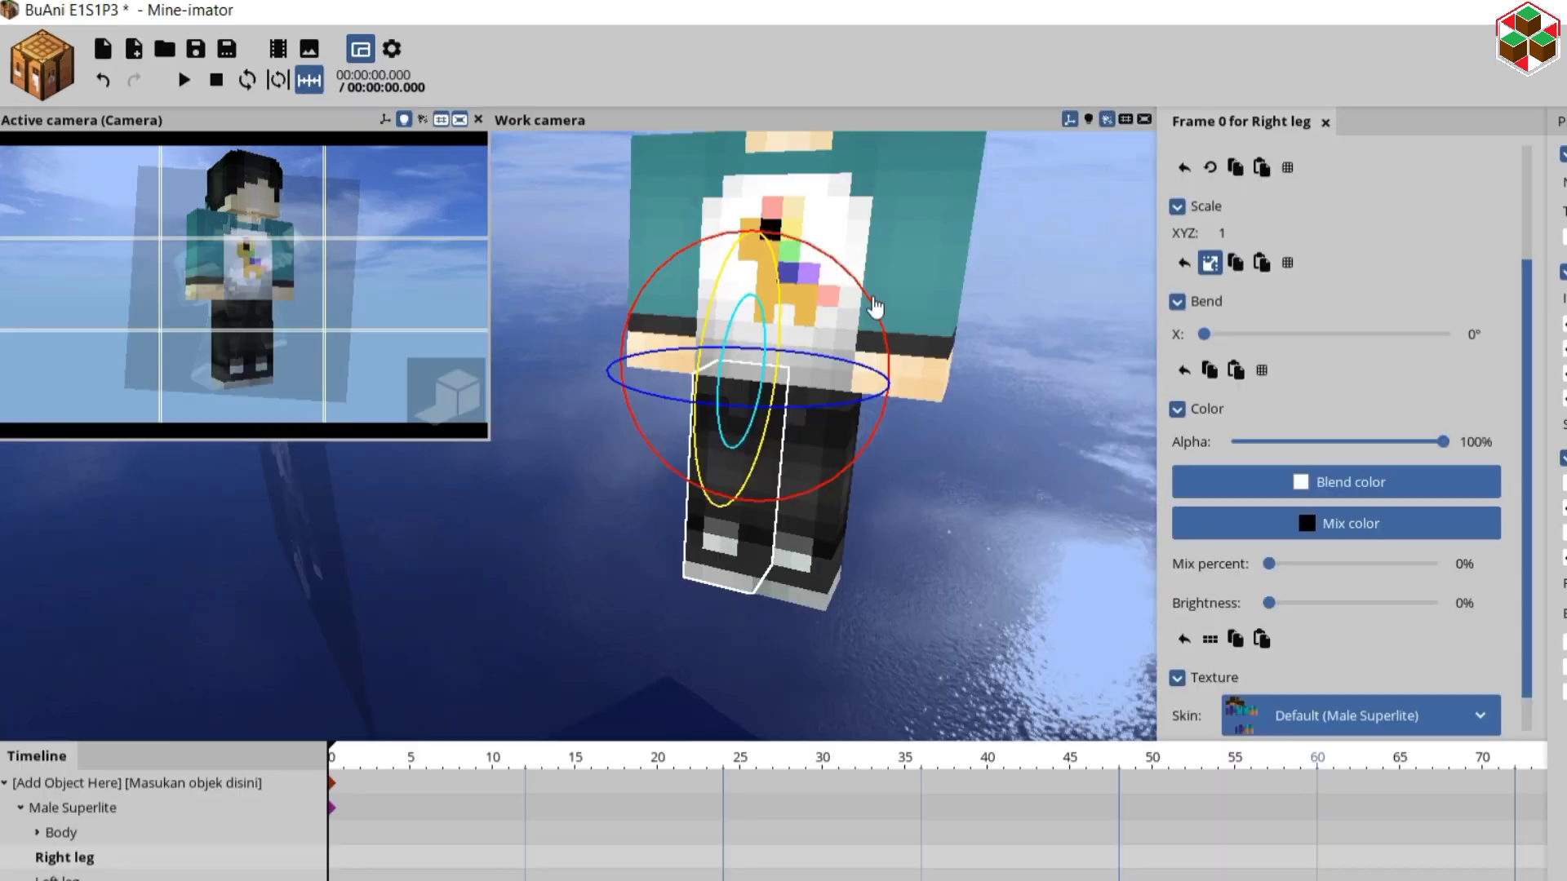
pyautogui.moveTo(665, 293); pyautogui.dragTo(667, 292)
pyautogui.moveTo(841, 363); pyautogui.dragTo(256, 330)
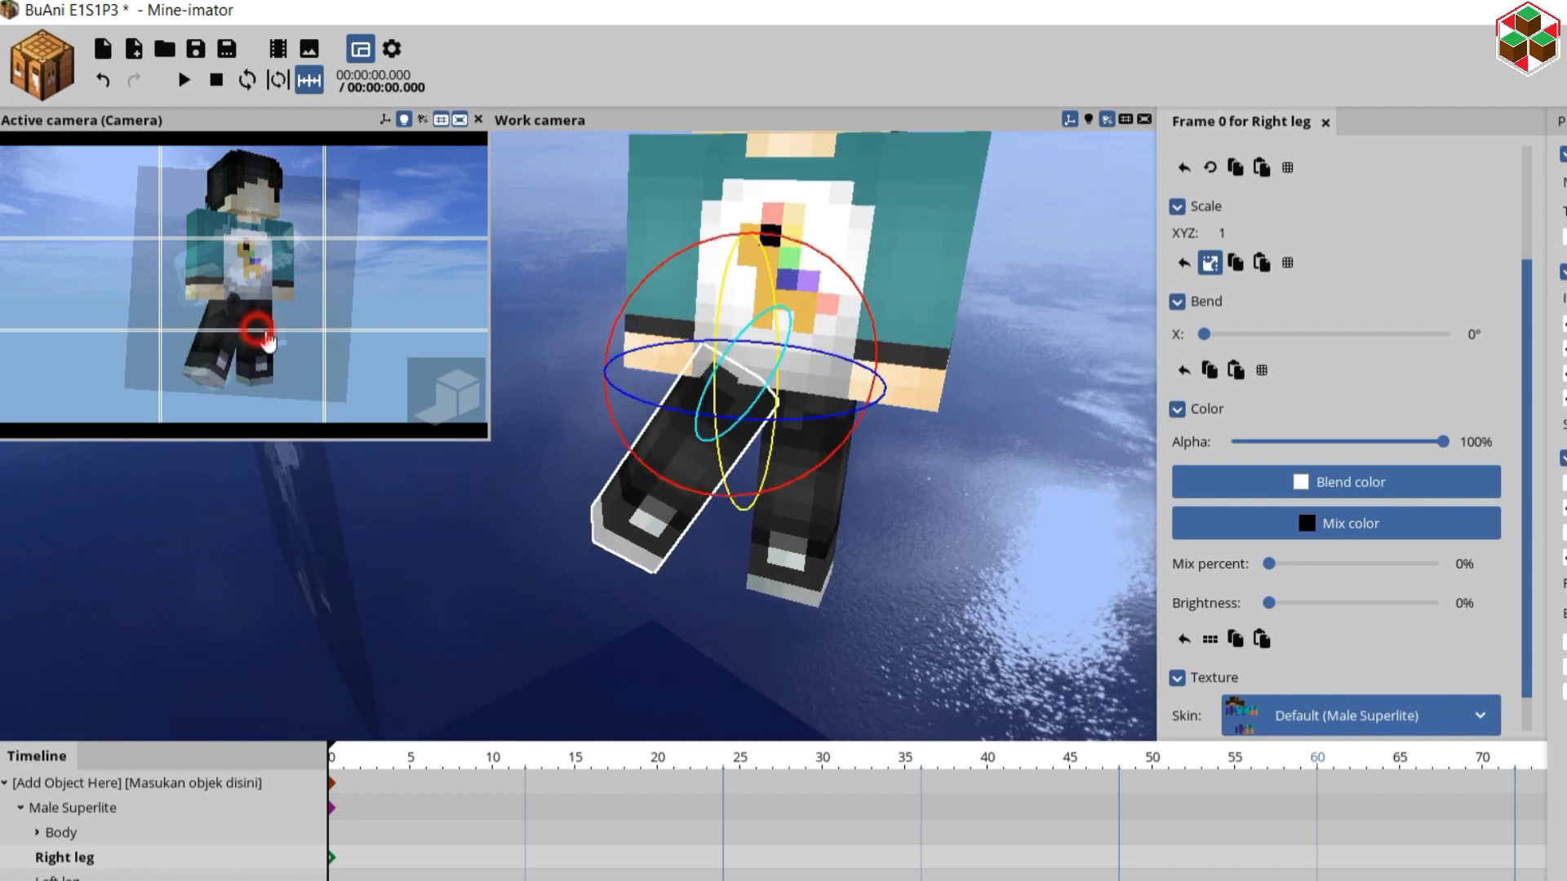
# Step: Rotate the character's left leg forward and outward, and bend its knee to follow the reference
pyautogui.click(808, 481)
pyautogui.moveTo(1056, 428); pyautogui.dragTo(1093, 446)
pyautogui.moveTo(945, 339); pyautogui.dragTo(915, 366)
pyautogui.moveTo(924, 368); pyautogui.dragTo(751, 273)
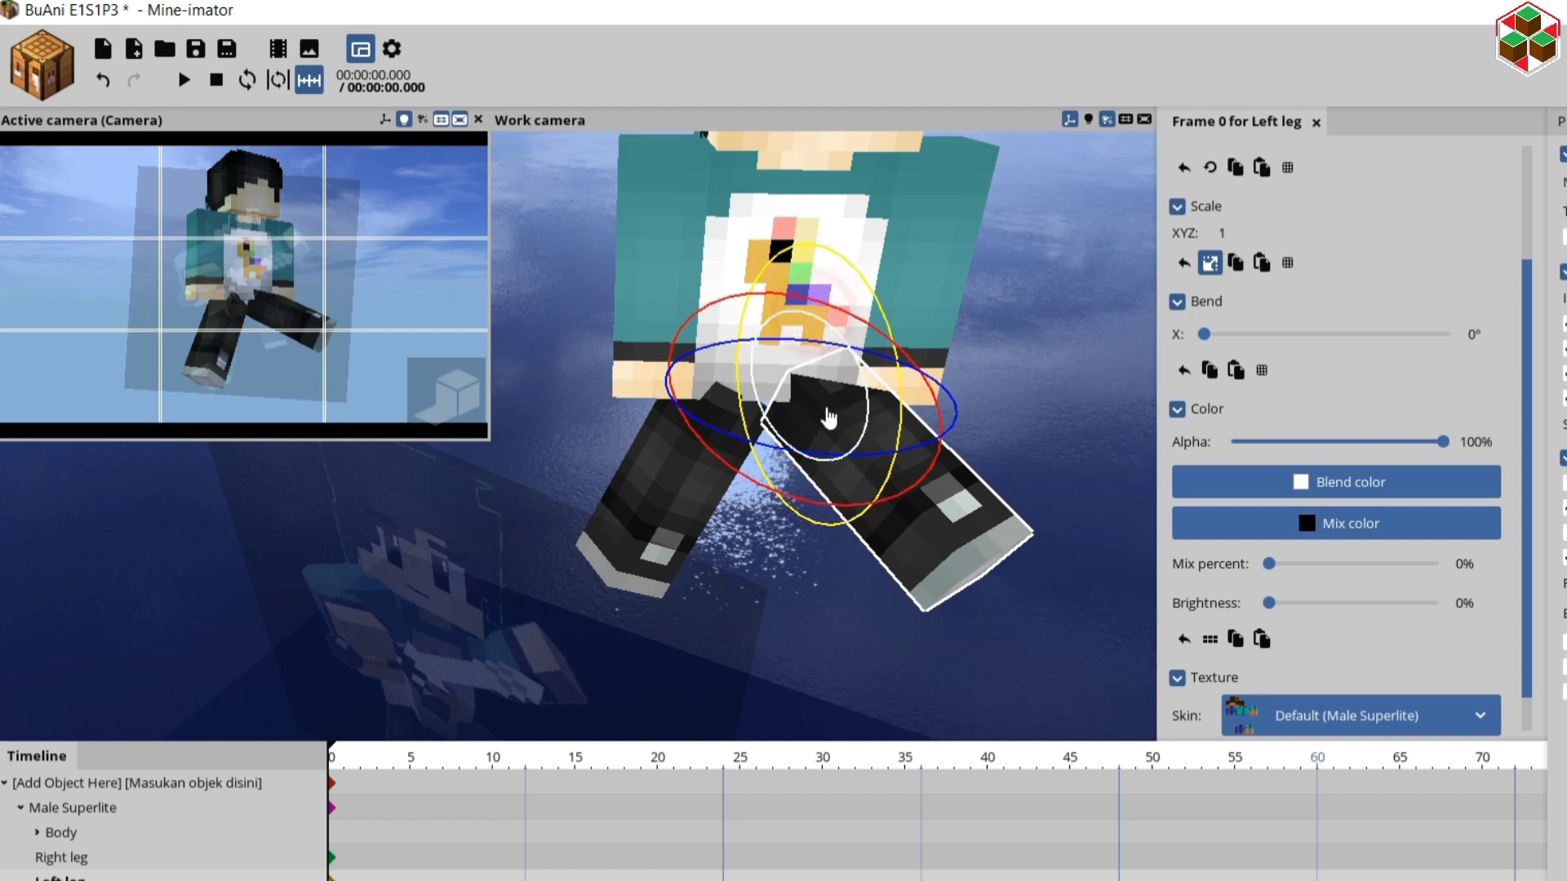
pyautogui.moveTo(827, 413)
pyautogui.mouseDown()
pyautogui.moveTo(851, 380)
pyautogui.moveTo(852, 395)
pyautogui.mouseUp()
# Step: Refine the right leg's rotation and bend the body about 9.44° on the Y axis
pyautogui.click(699, 534)
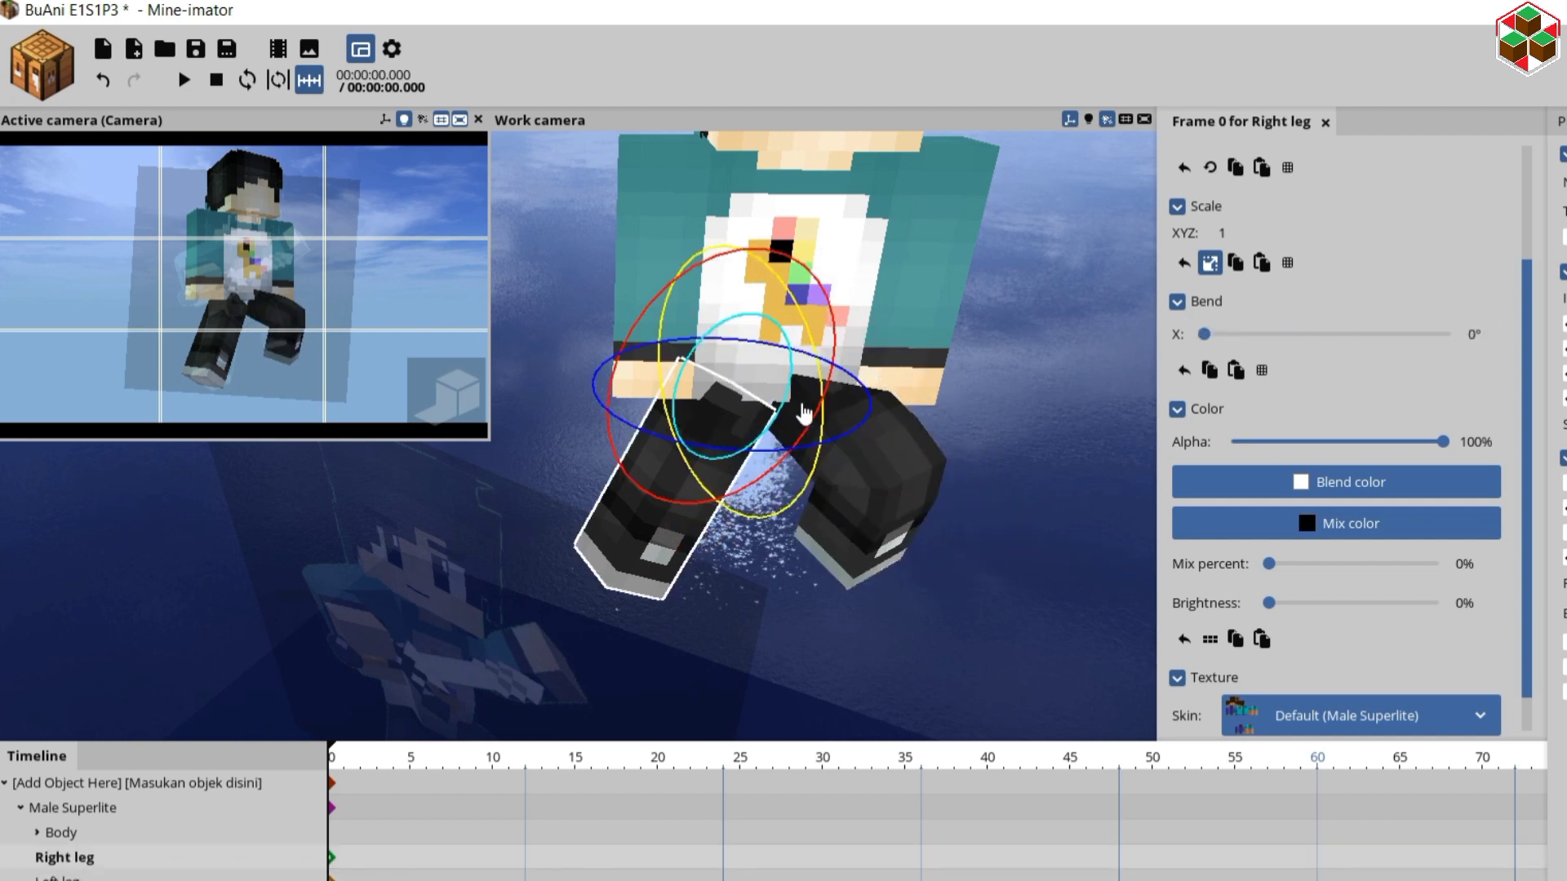
pyautogui.moveTo(833, 447); pyautogui.dragTo(706, 254)
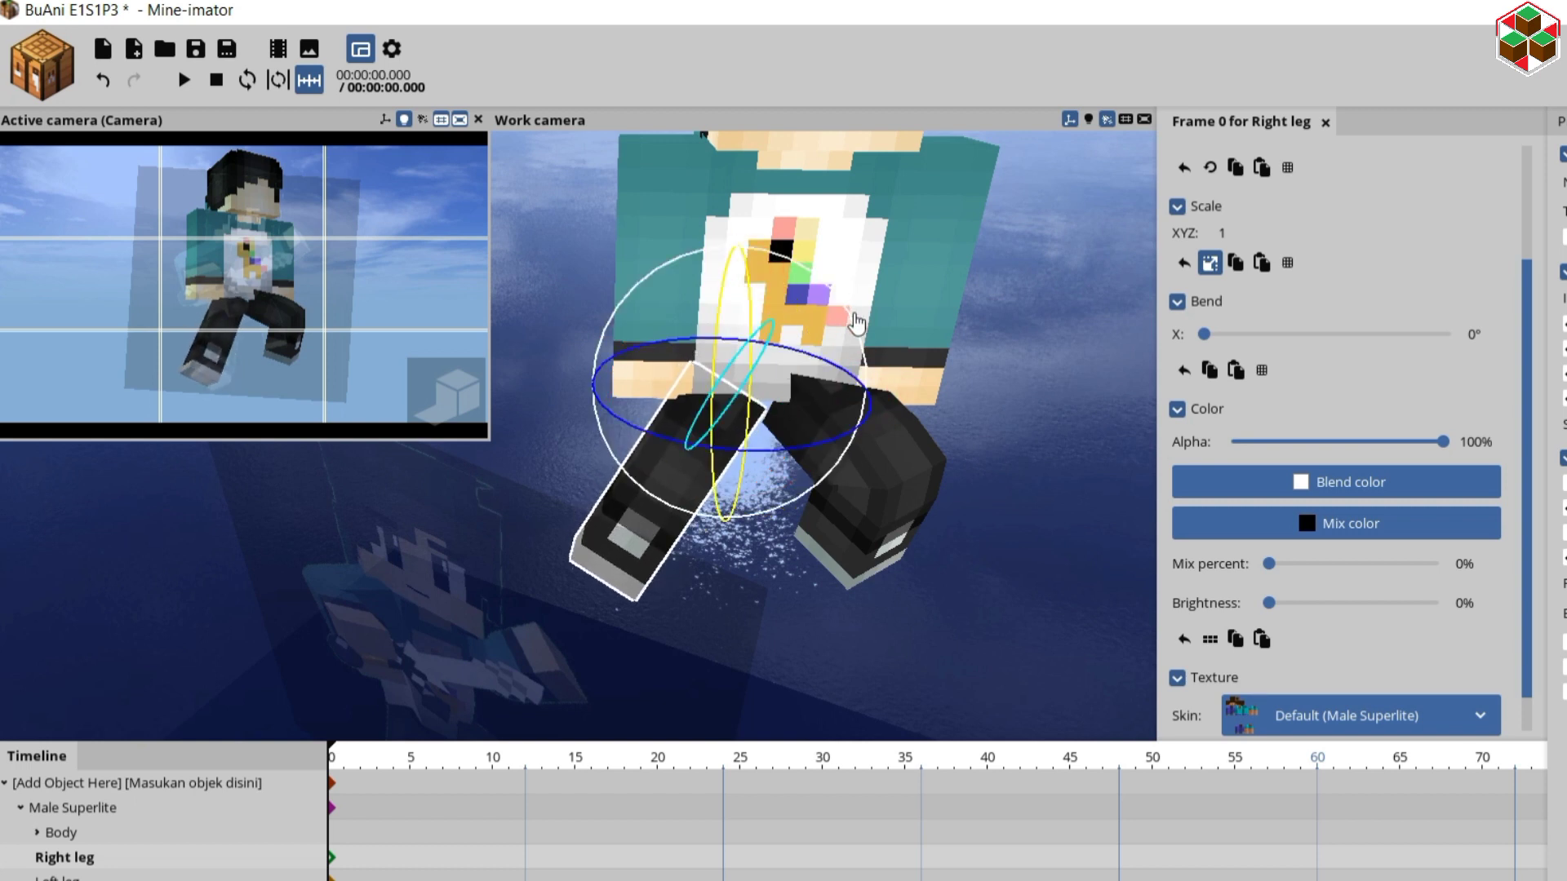
pyautogui.moveTo(853, 312); pyautogui.dragTo(740, 266)
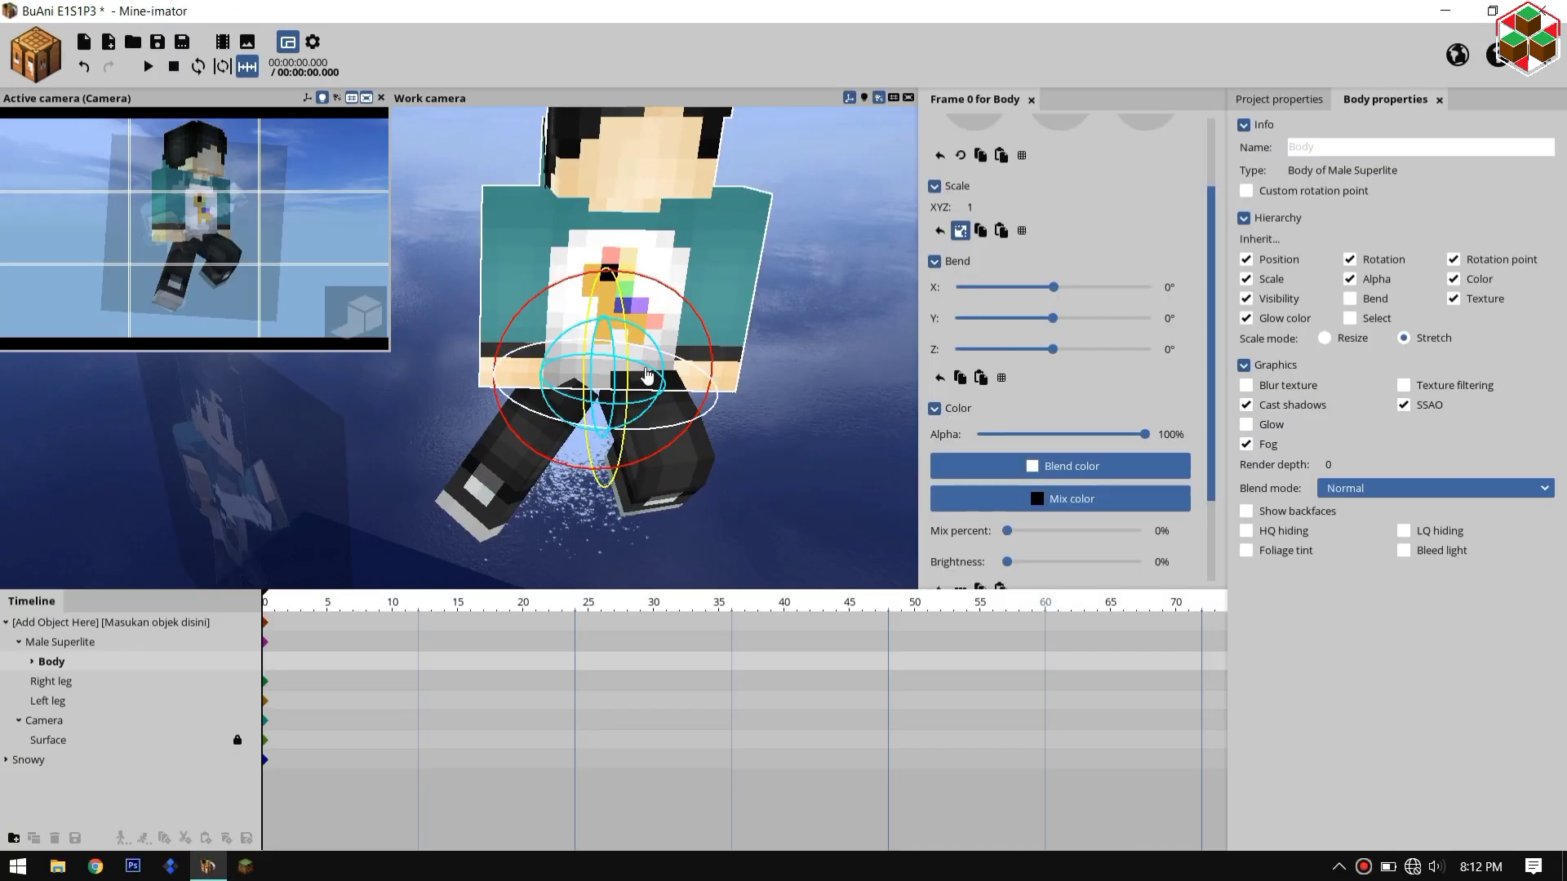
pyautogui.moveTo(642, 358); pyautogui.dragTo(268, 396)
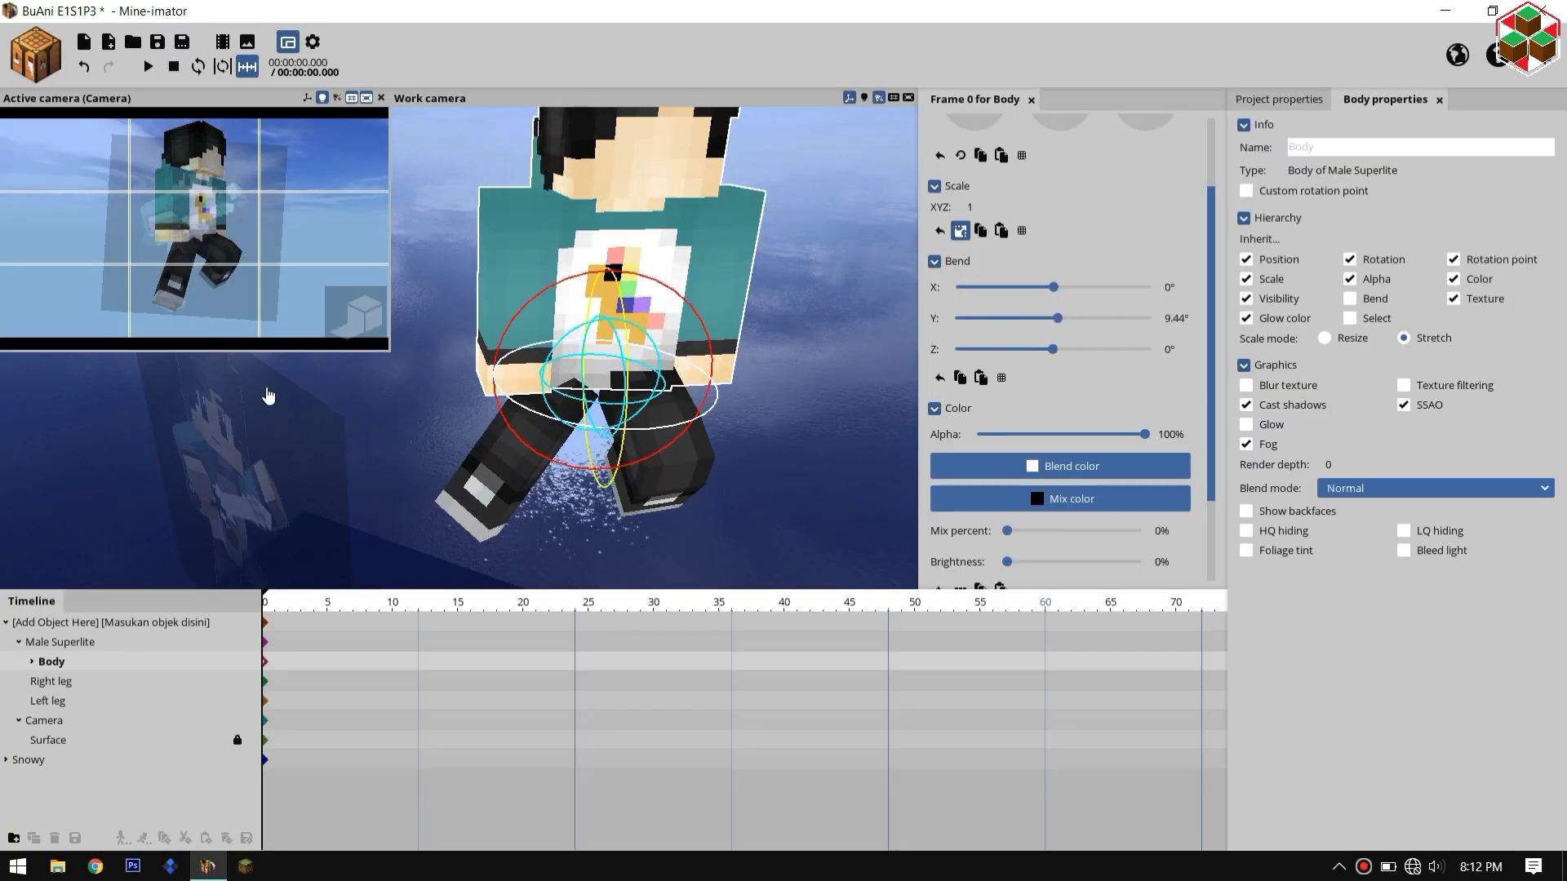
# Step: Raise the right arm out from the body and bend it about 59.88°
pyautogui.click(529, 245)
pyautogui.moveTo(622, 191); pyautogui.dragTo(610, 244)
pyautogui.moveTo(500, 171); pyautogui.dragTo(573, 140)
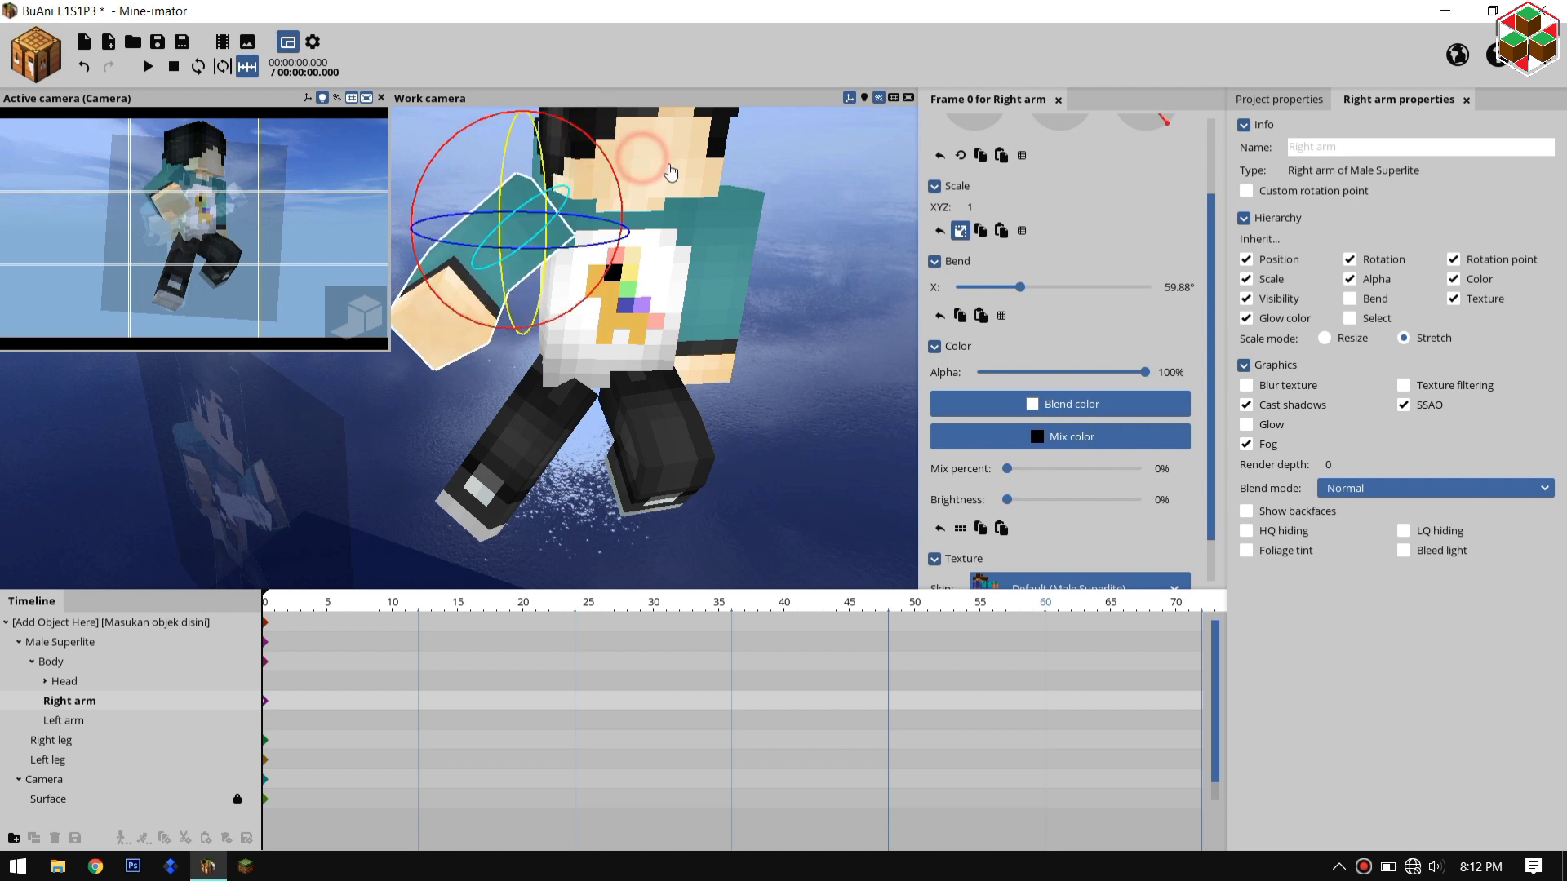
# Step: Rotate the character's head to follow the reference image
pyautogui.click(645, 184)
pyautogui.moveTo(670, 234); pyautogui.dragTo(555, 237)
pyautogui.click(767, 213)
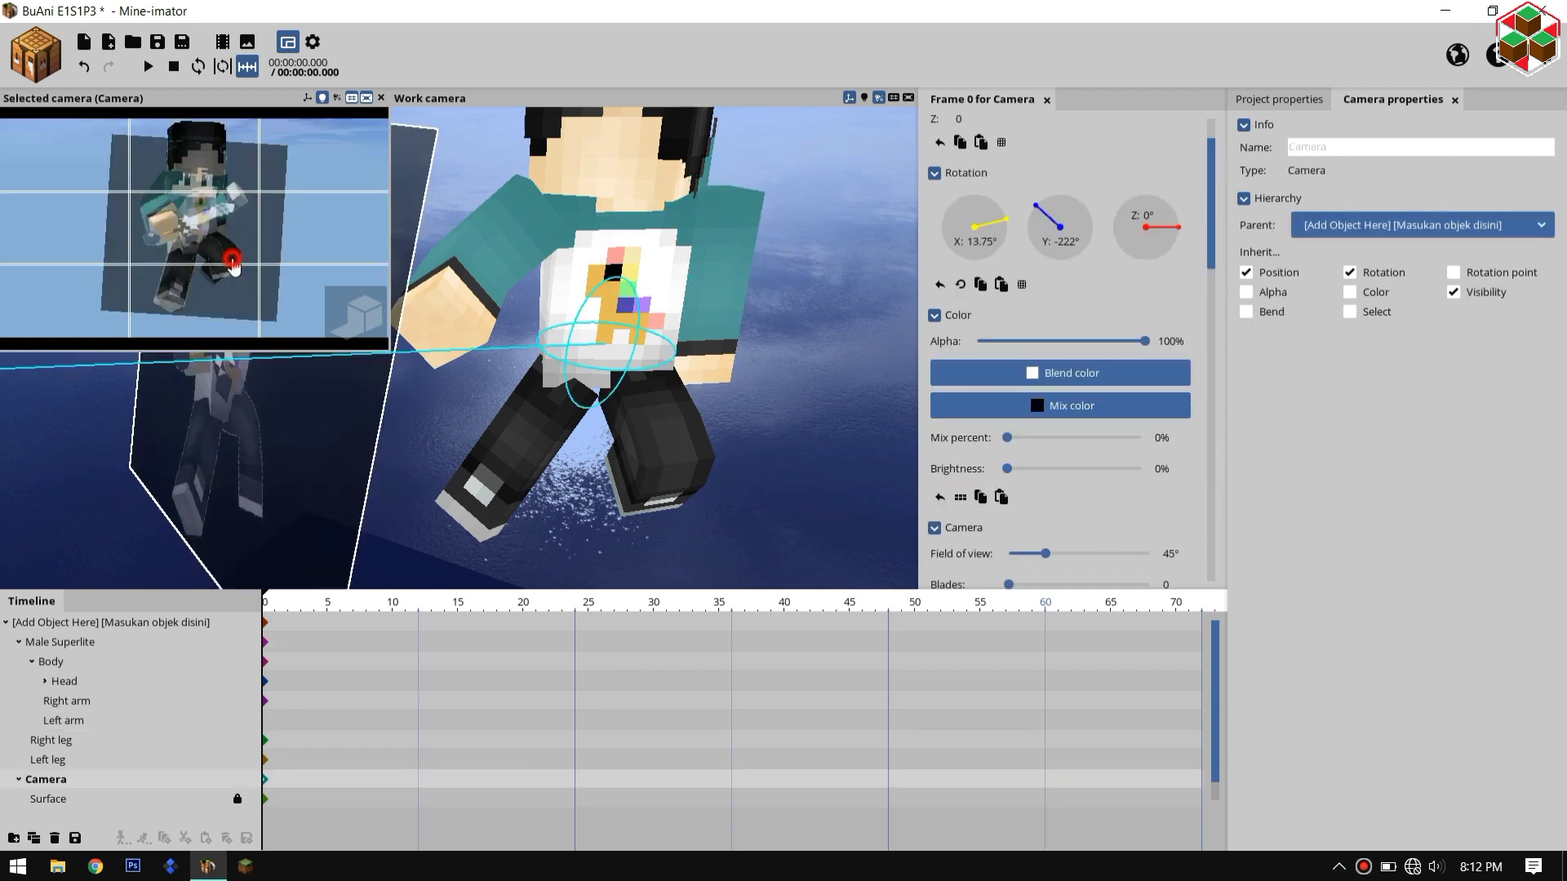
# Step: Reduce the left leg's bend to about 68.77° and compare the pose with the reference through the camera
pyautogui.click(214, 241)
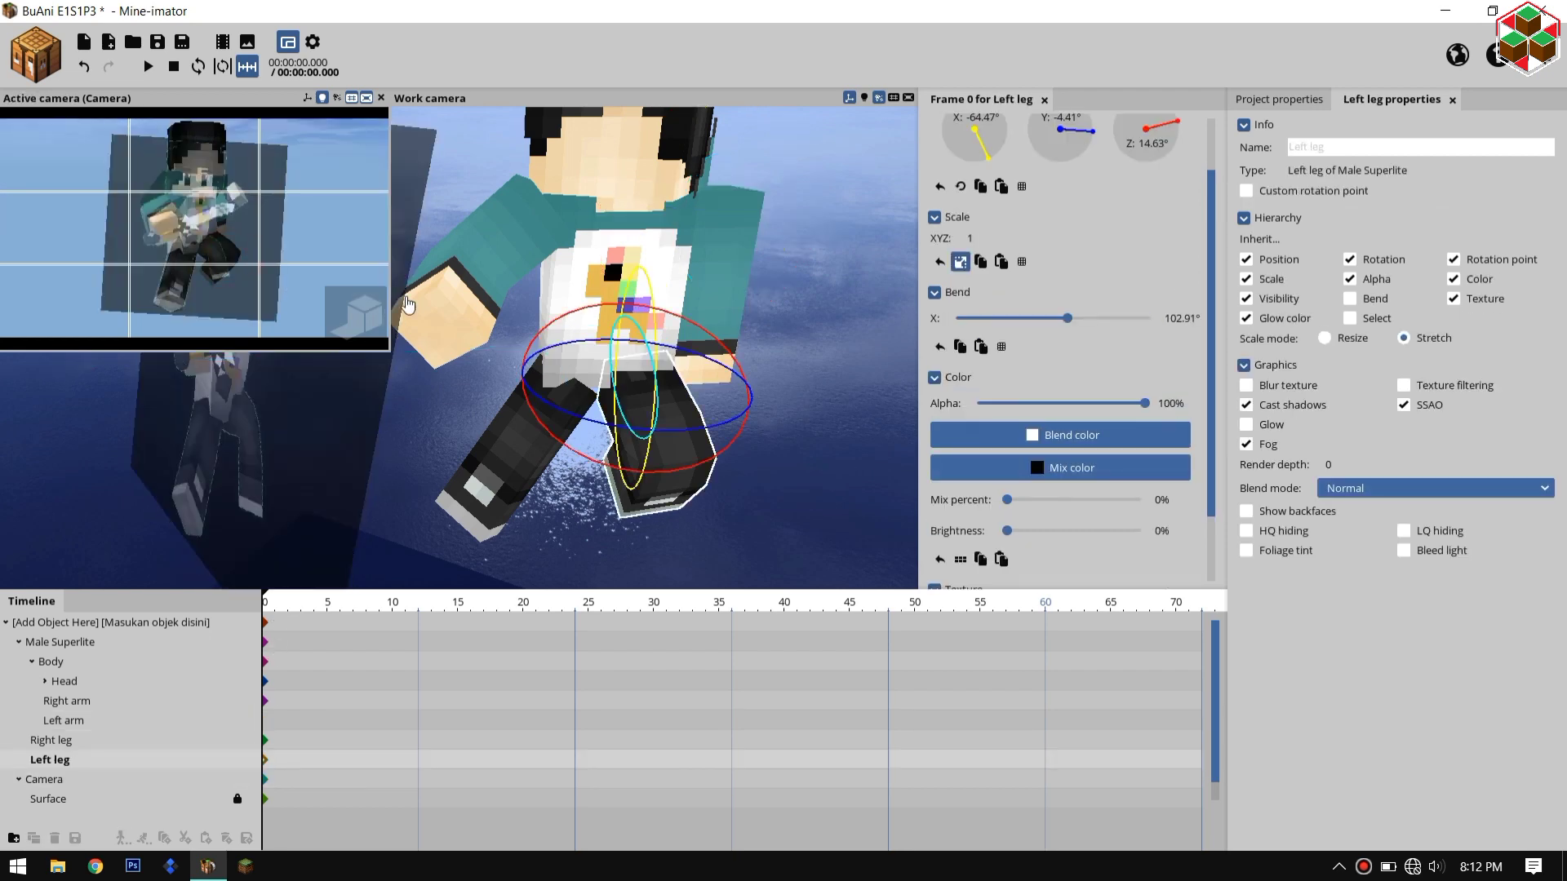
pyautogui.moveTo(643, 414); pyautogui.dragTo(707, 385)
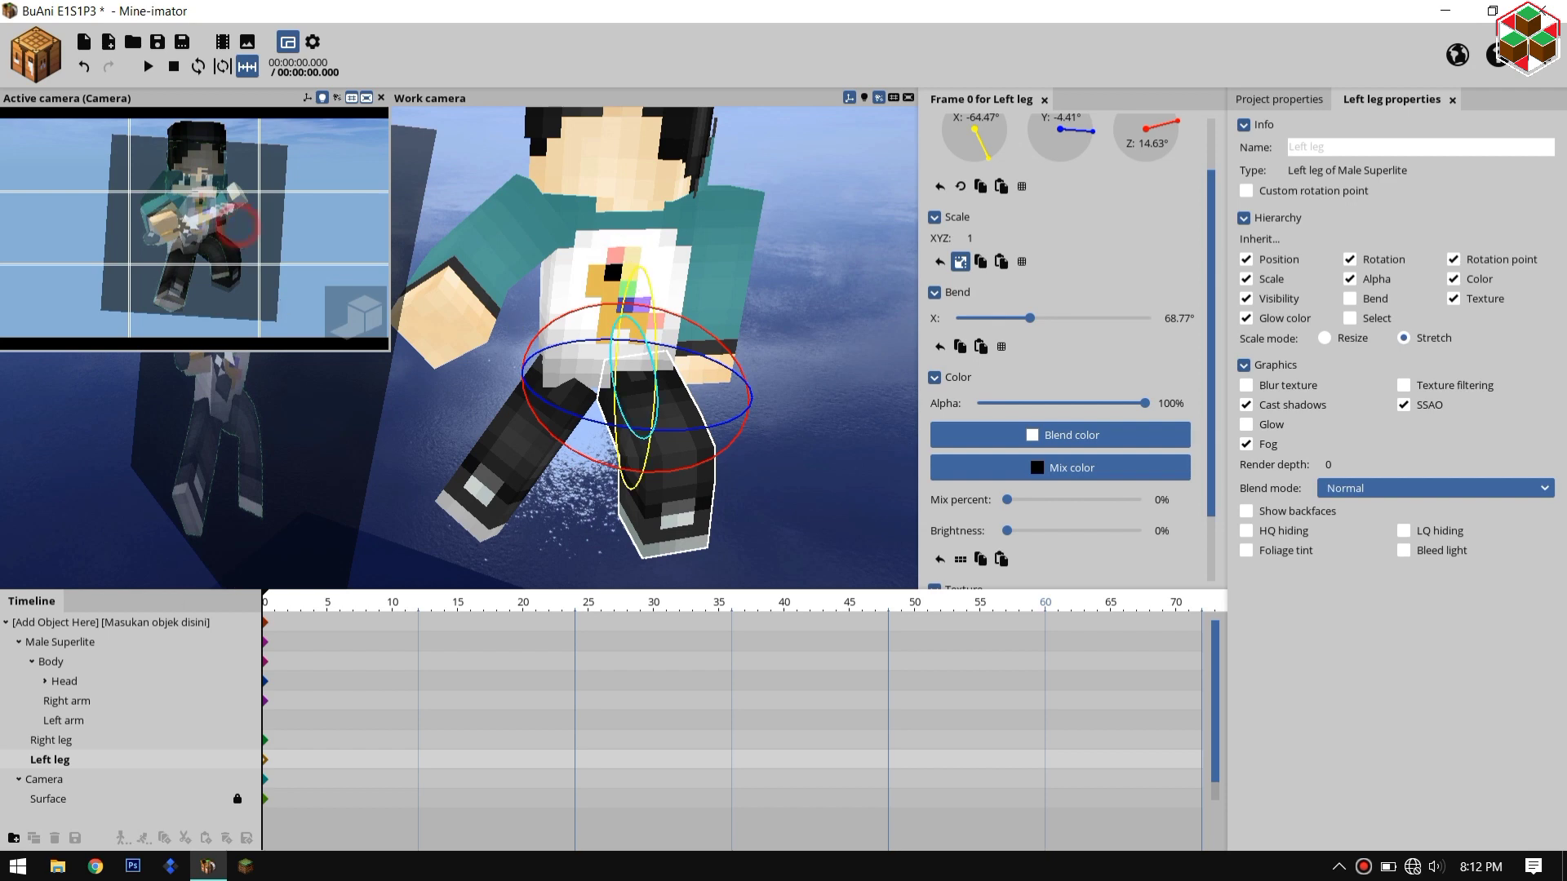
pyautogui.click(240, 247)
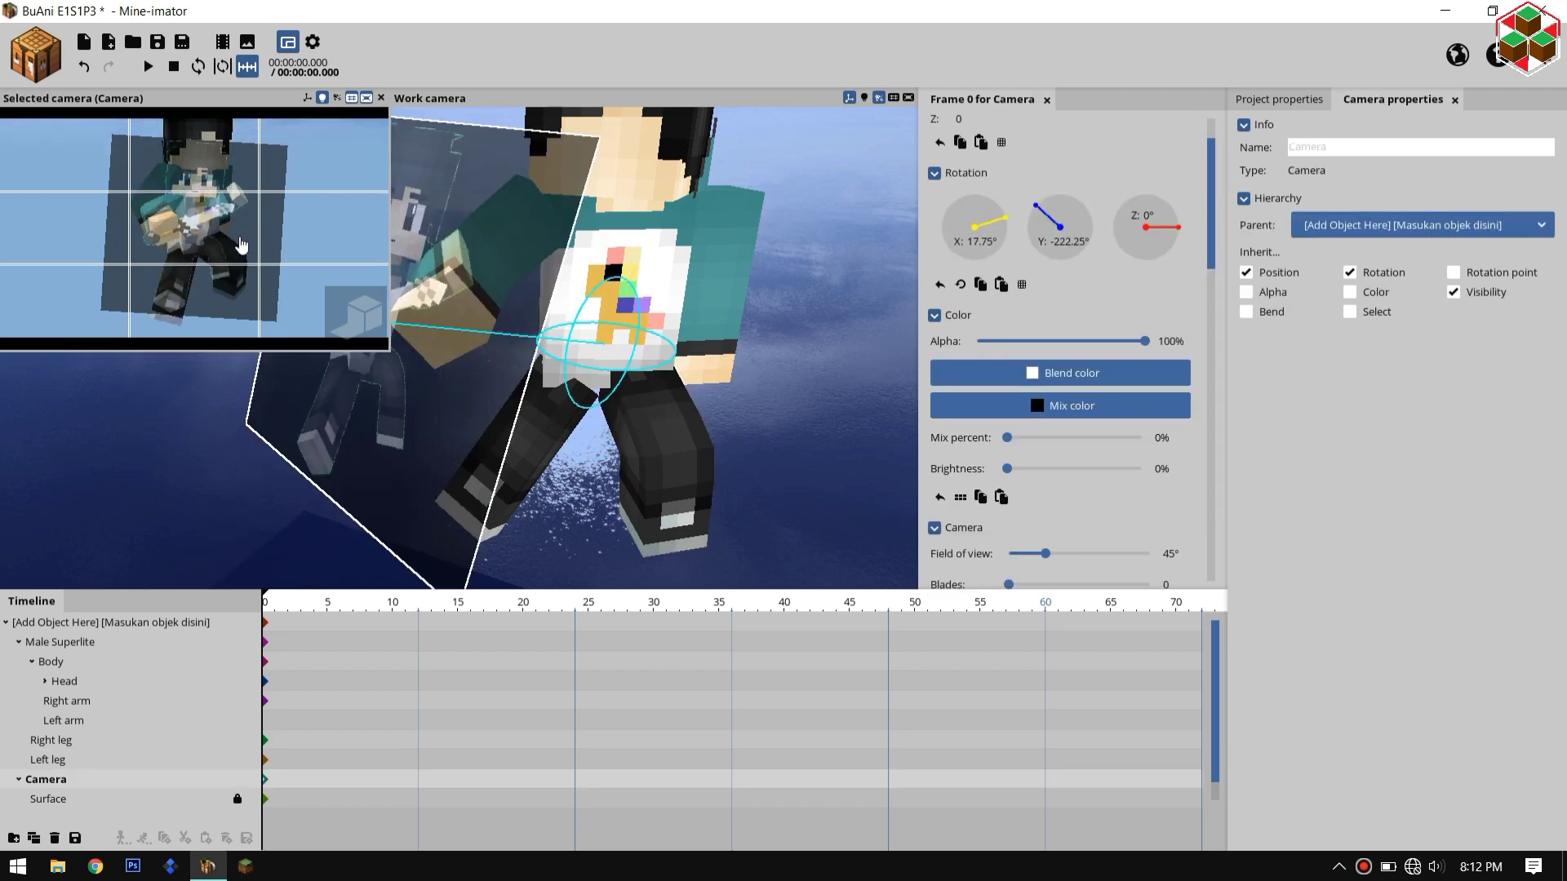
# Step: Raise the left arm to about -69.70° on X and 15.94° on Z, and bend it about 35.12°
pyautogui.click(644, 321)
pyautogui.click(696, 209)
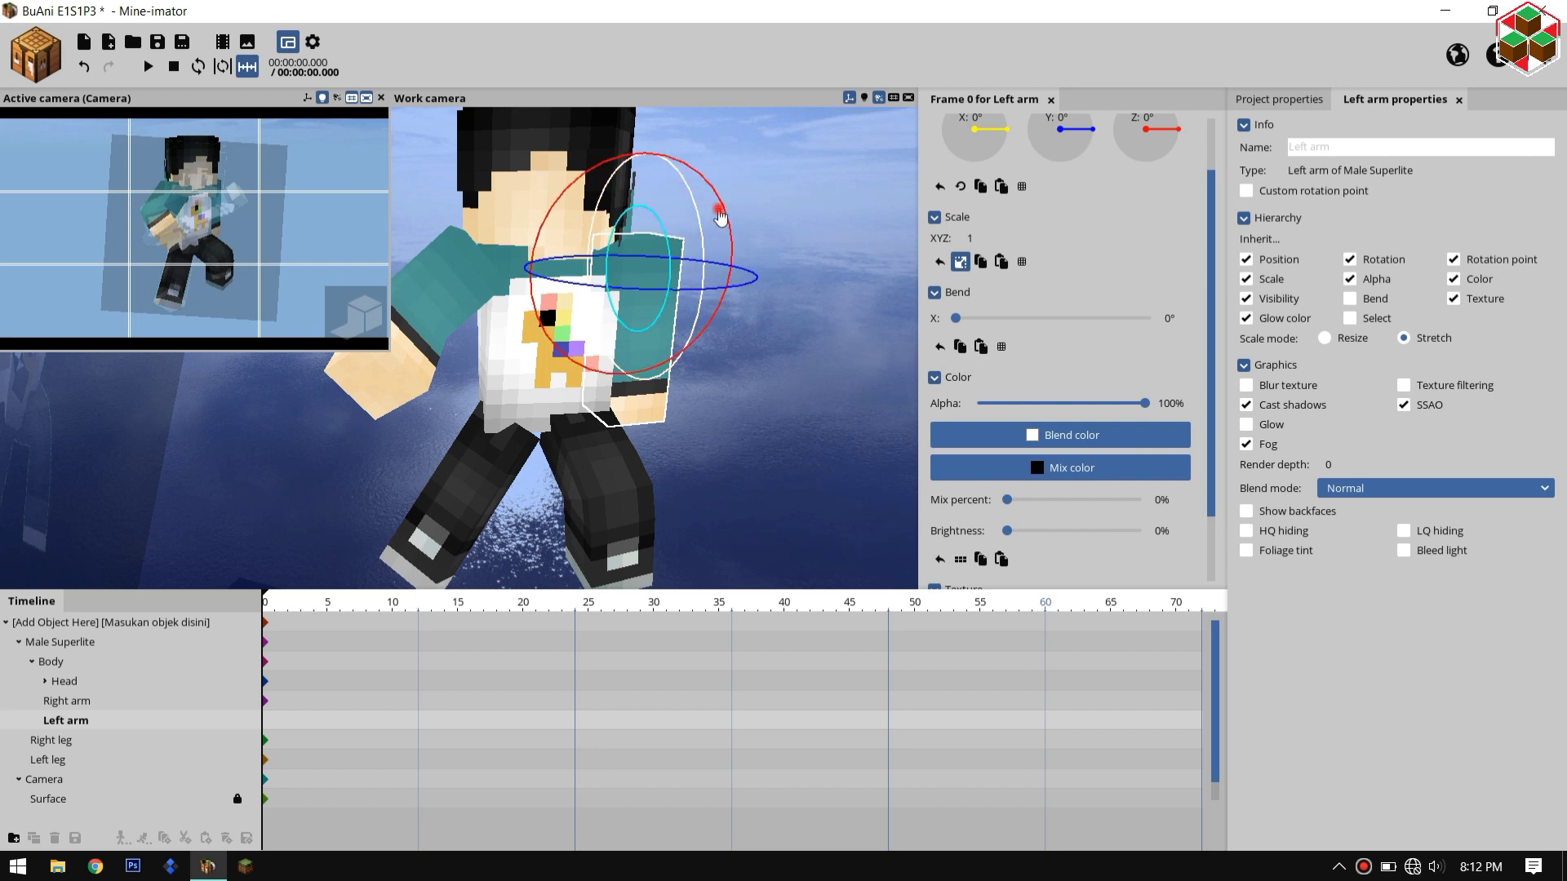
pyautogui.moveTo(722, 206); pyautogui.dragTo(685, 196)
pyautogui.moveTo(610, 181); pyautogui.dragTo(579, 267)
pyautogui.moveTo(632, 207); pyautogui.dragTo(481, 273)
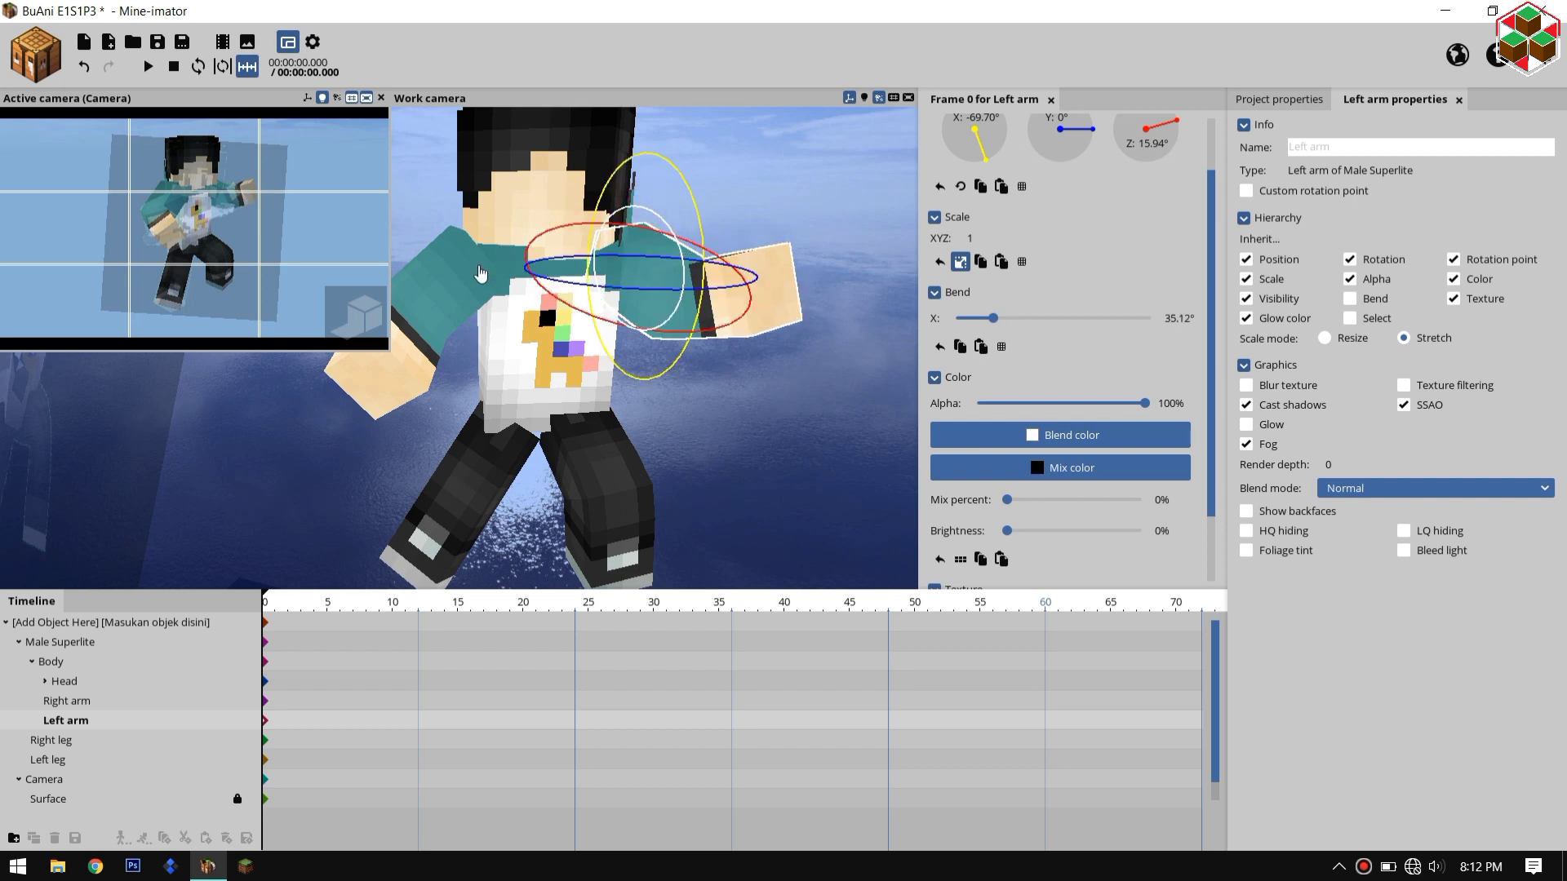
# Step: Select both arms together and lower them to a Y position of about -1.07
pyautogui.click(470, 276)
pyautogui.keyDown('shift'); pyautogui.click(654, 268); pyautogui.keyUp('shift')
pyautogui.click(1215, 131)
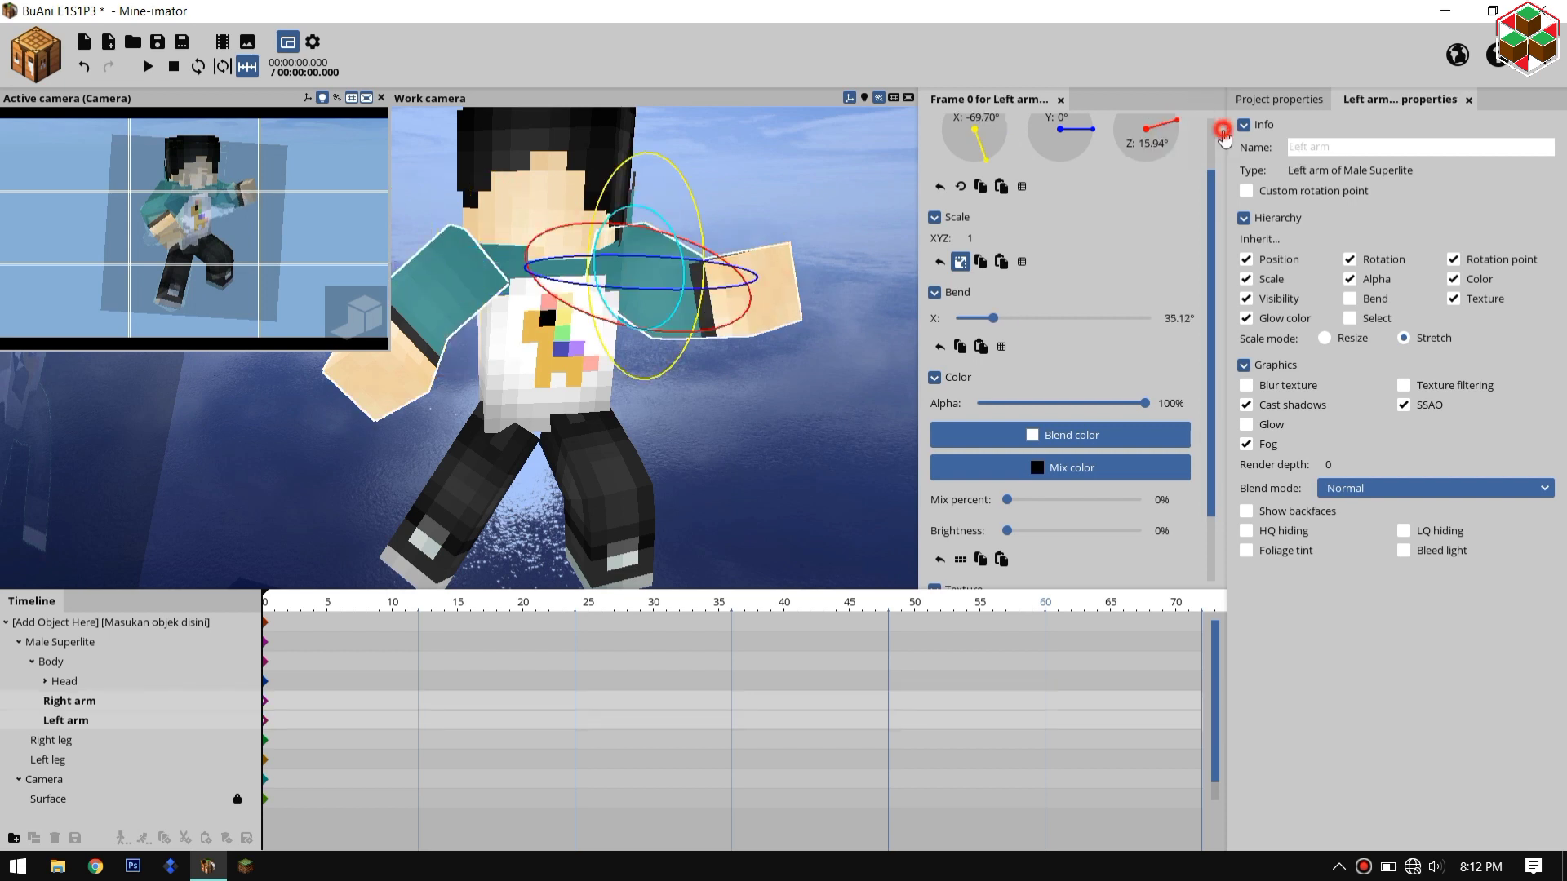
pyautogui.click(933, 125)
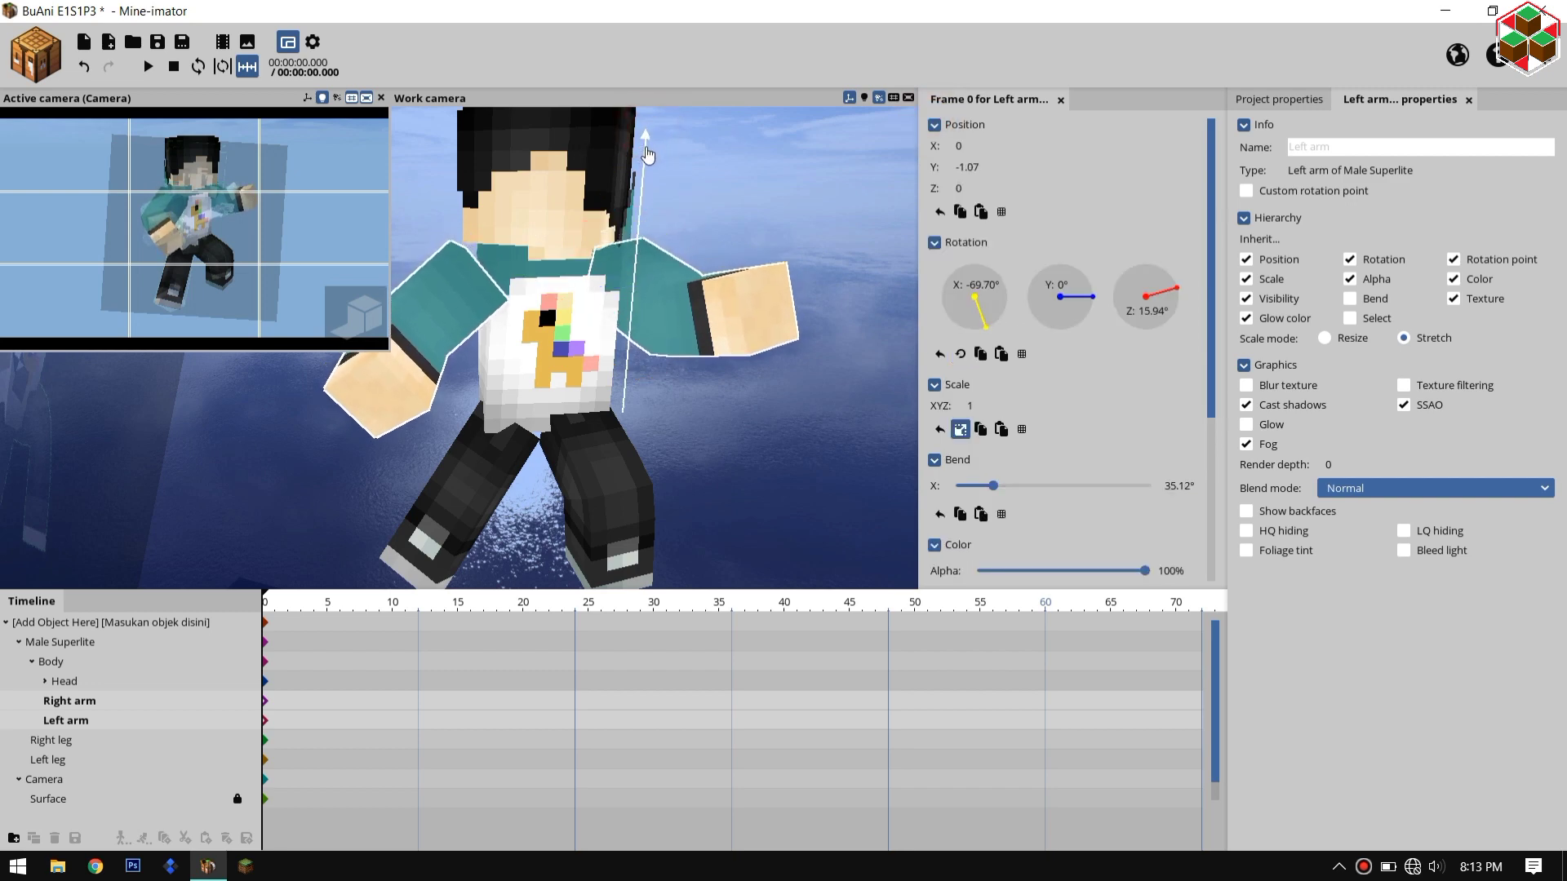
pyautogui.click(795, 163)
pyautogui.moveTo(791, 169); pyautogui.dragTo(666, 315)
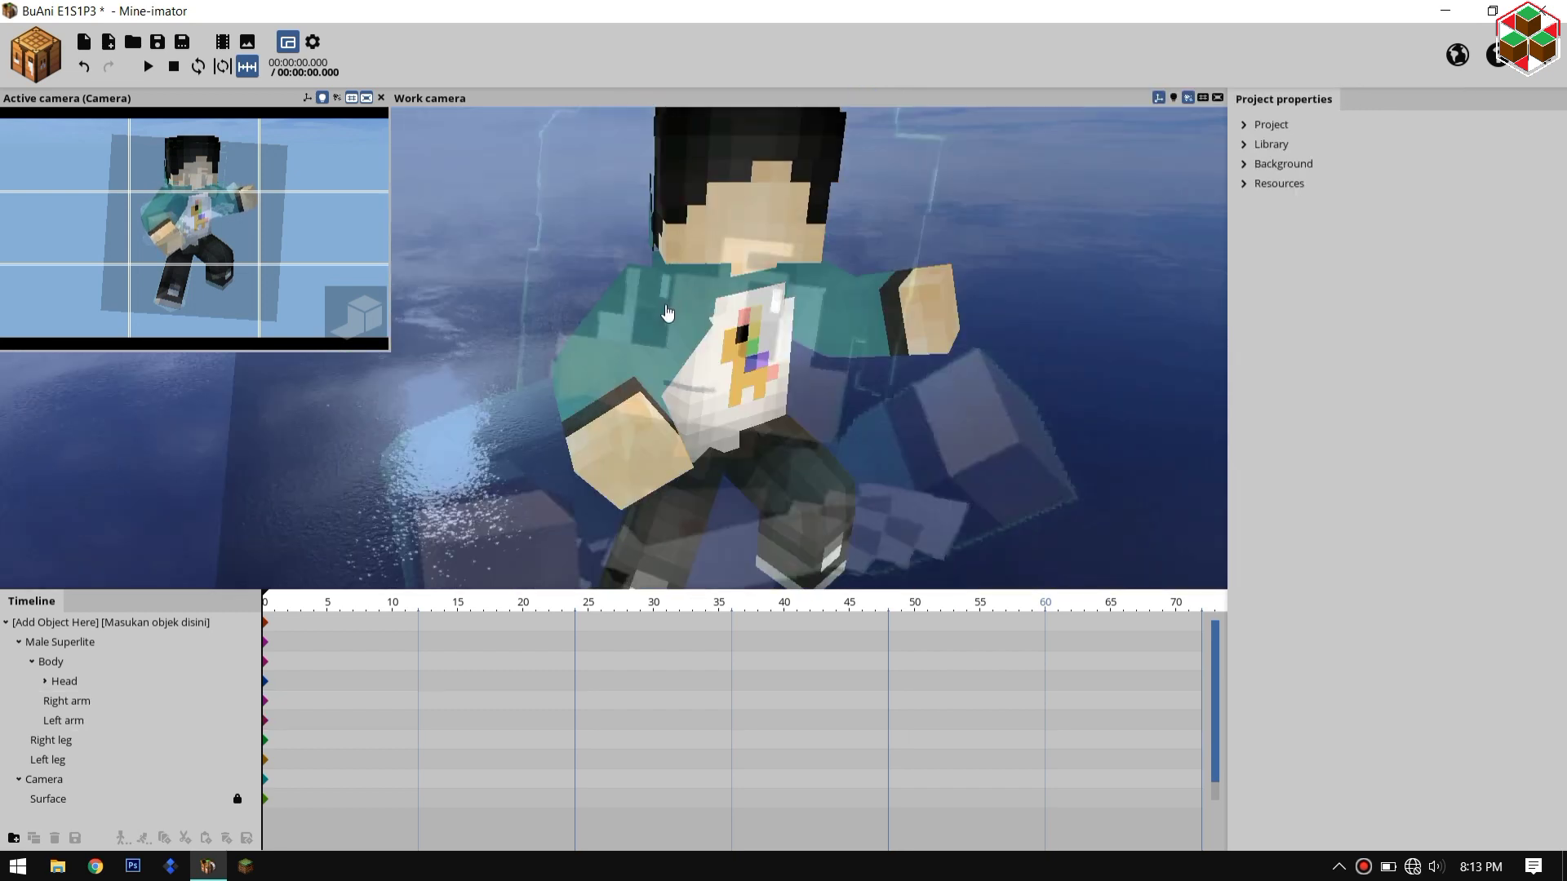
# Step: Rotate the right arm further outward at the shoulder to match the reference
pyautogui.click(667, 315)
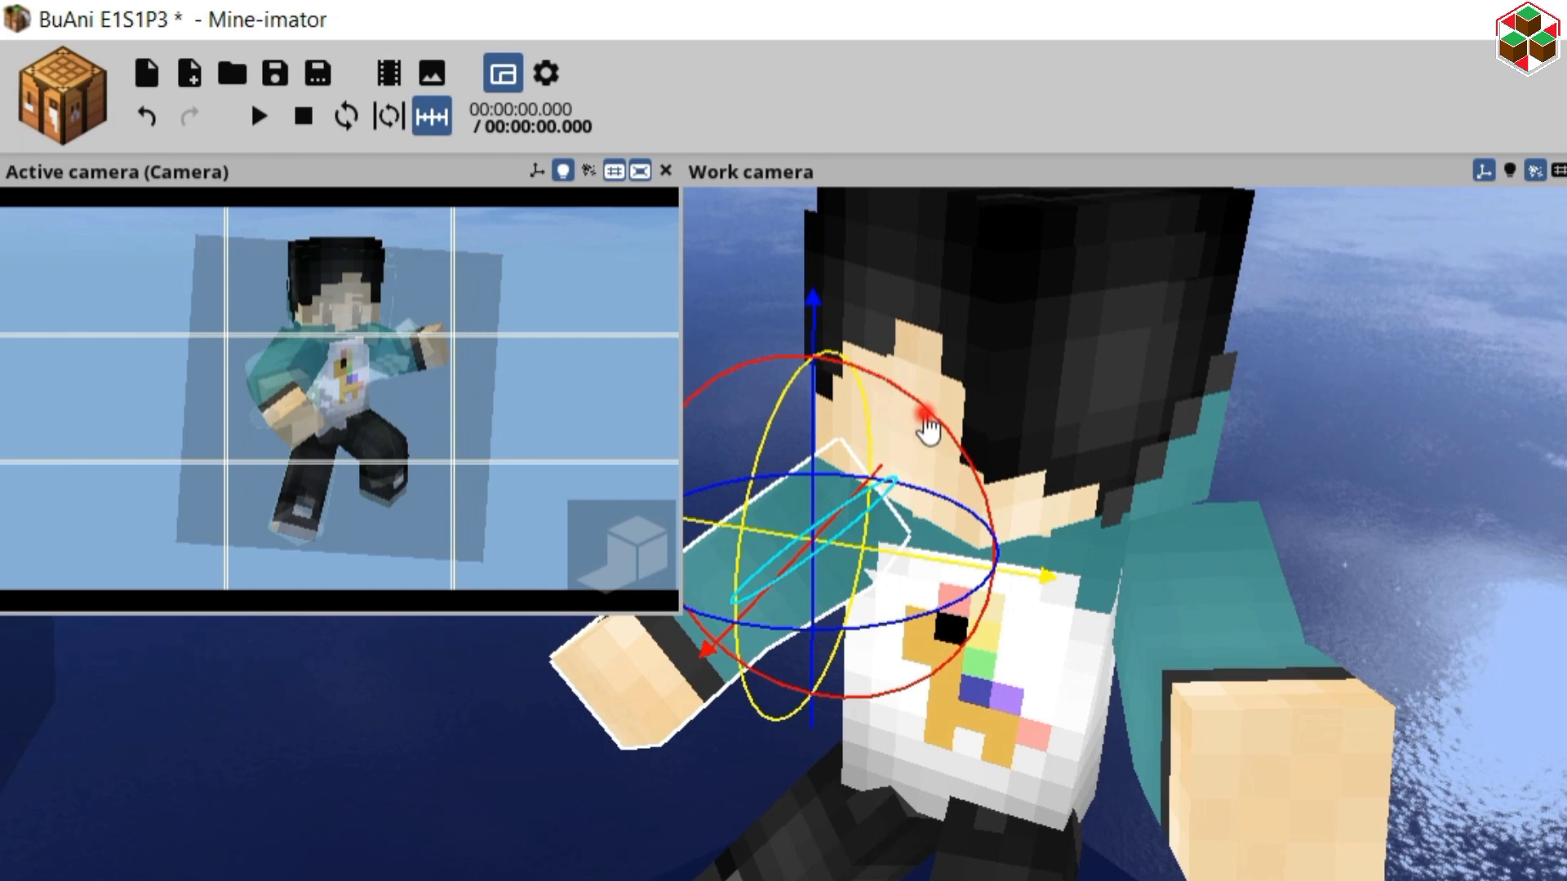
pyautogui.moveTo(927, 430); pyautogui.dragTo(999, 452)
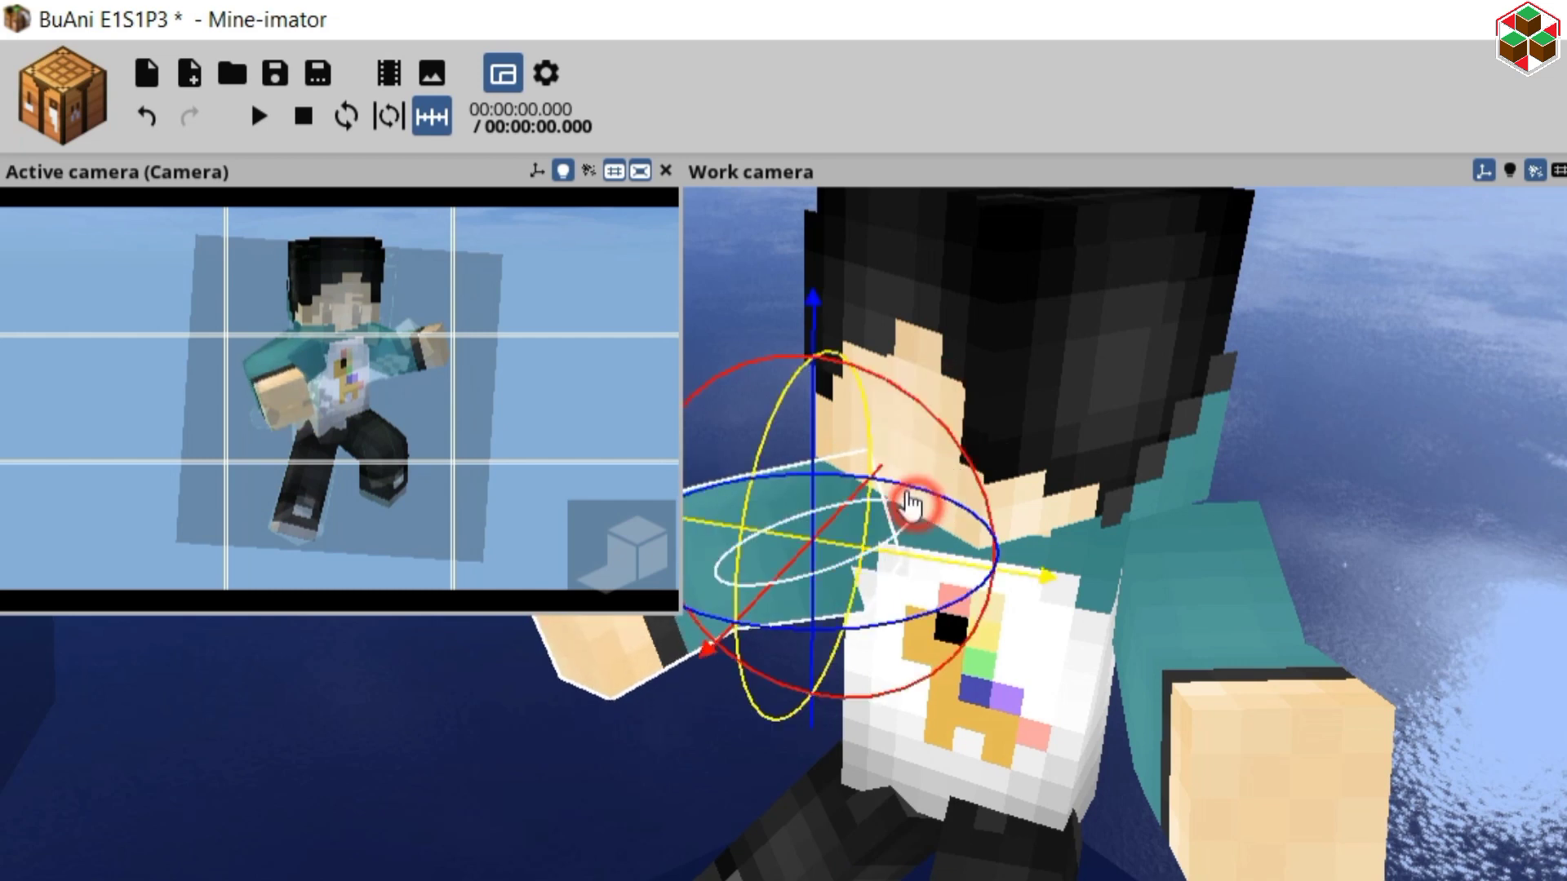
pyautogui.moveTo(913, 502); pyautogui.dragTo(727, 434)
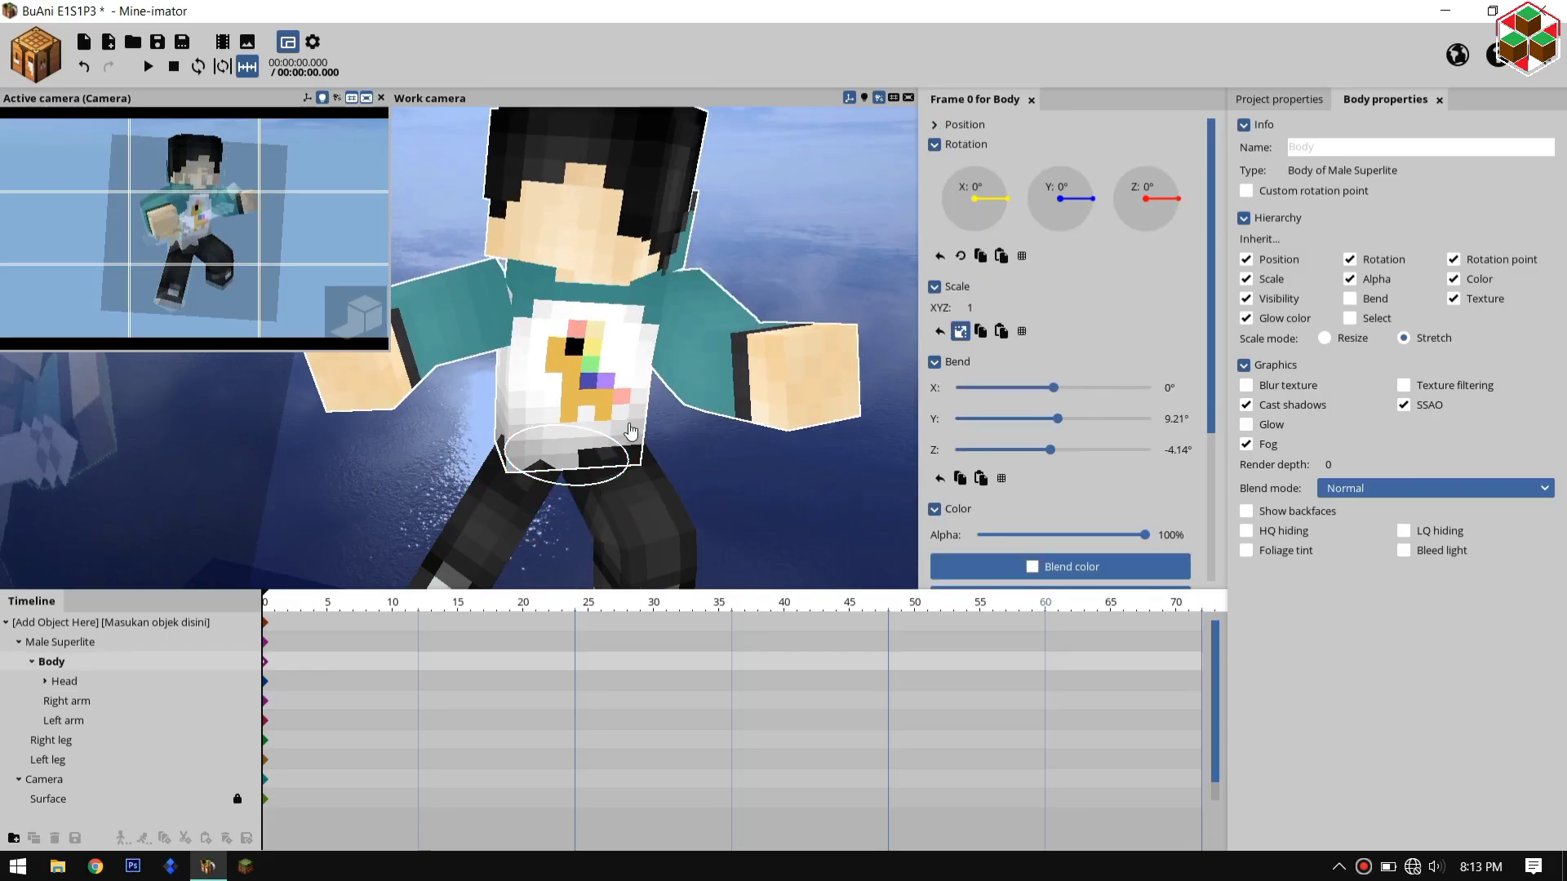
# Step: Fine-tune the body's bend and shift the right arm to about -0.85 on the X axis
pyautogui.moveTo(631, 432); pyautogui.dragTo(643, 430)
pyautogui.click(458, 322)
pyautogui.moveTo(522, 326); pyautogui.dragTo(500, 336)
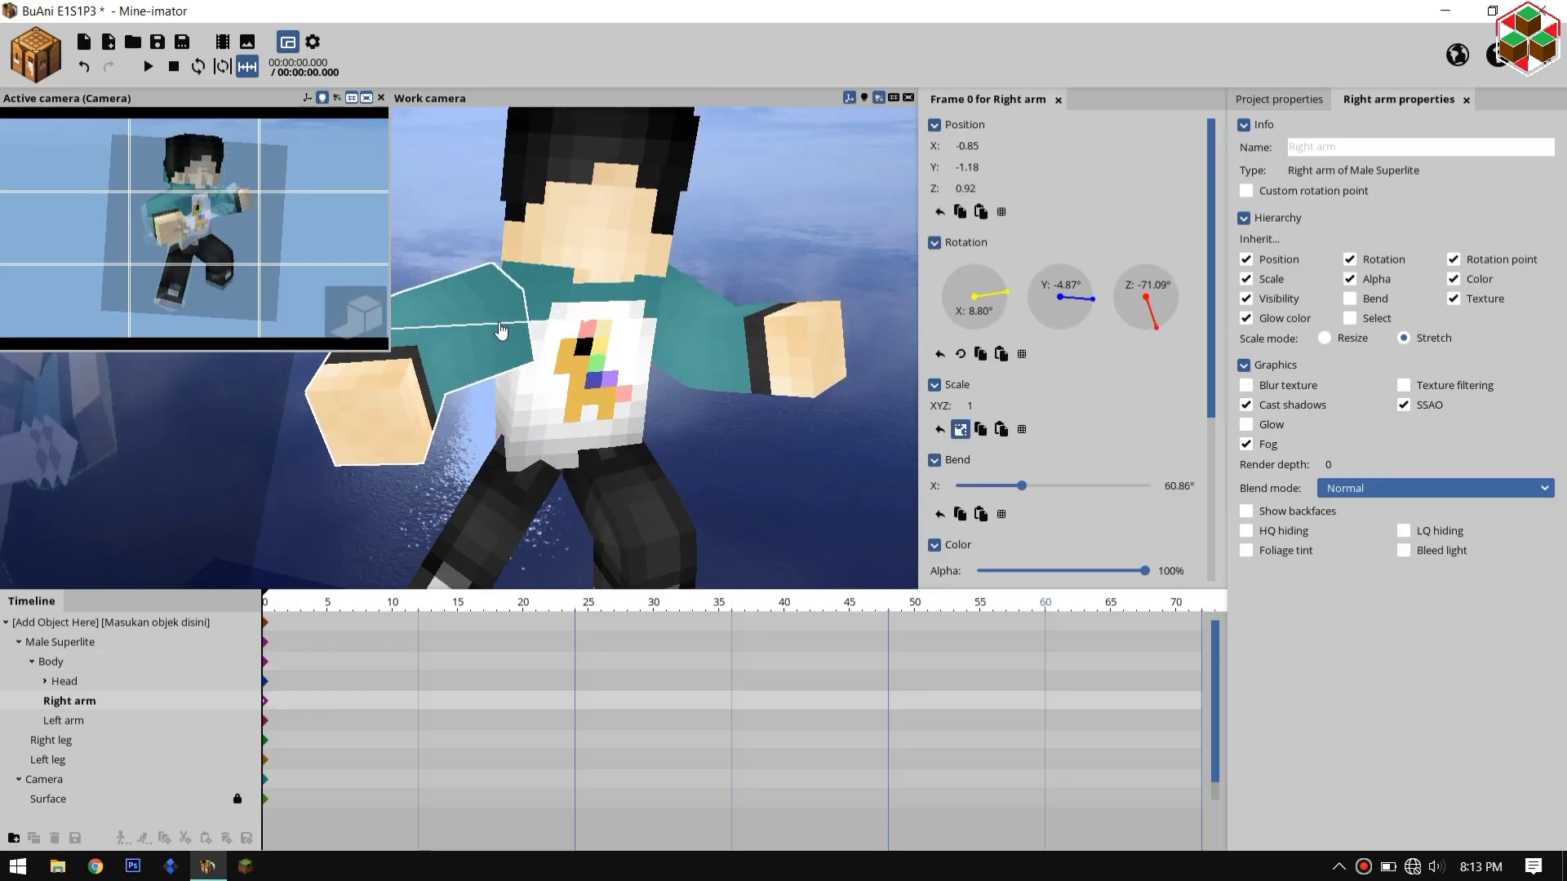
# Step: Refine the left arm's pose and adjust the head's rotation
pyautogui.click(714, 342)
pyautogui.click(604, 225)
pyautogui.moveTo(632, 279); pyautogui.dragTo(670, 307)
# Step: Hide the Surface reference image parented to the camera and check the character's framing
pyautogui.click(43, 780)
pyautogui.click(355, 309)
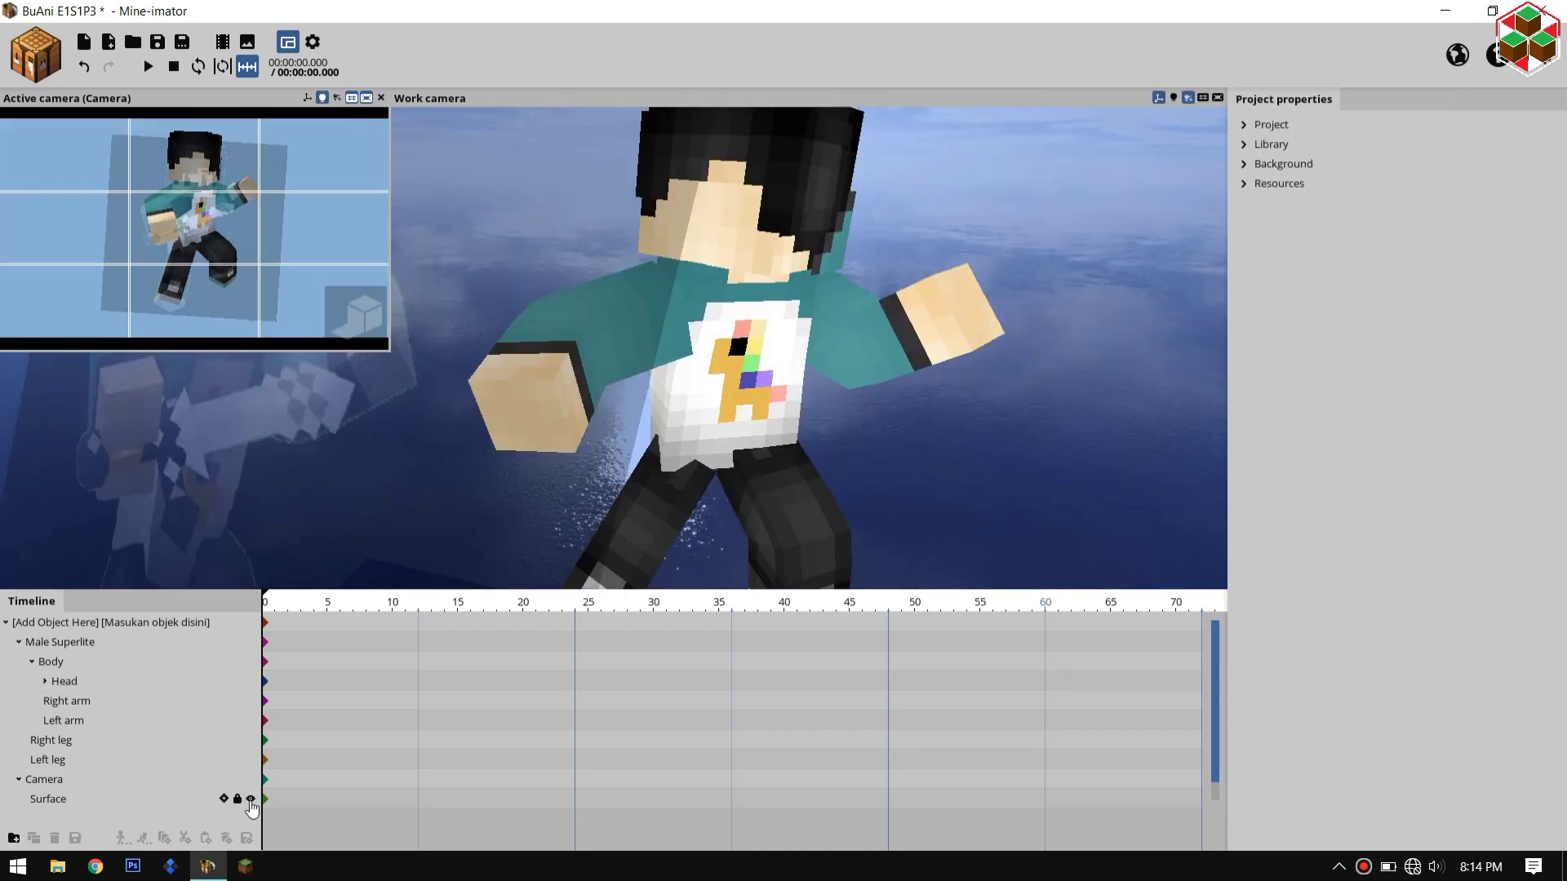
pyautogui.click(250, 799)
pyautogui.click(60, 643)
pyautogui.click(356, 315)
# Step: Adjust the background's sky rotation and time of day to relight the character
pyautogui.click(1279, 100)
pyautogui.click(1243, 164)
pyautogui.moveTo(1475, 299); pyautogui.dragTo(1423, 282)
pyautogui.moveTo(1340, 256); pyautogui.dragTo(1333, 249)
pyautogui.click(355, 314)
# Step: Review the render settings for SSAO, shadows, glow and anti-aliasing
pyautogui.click(312, 41)
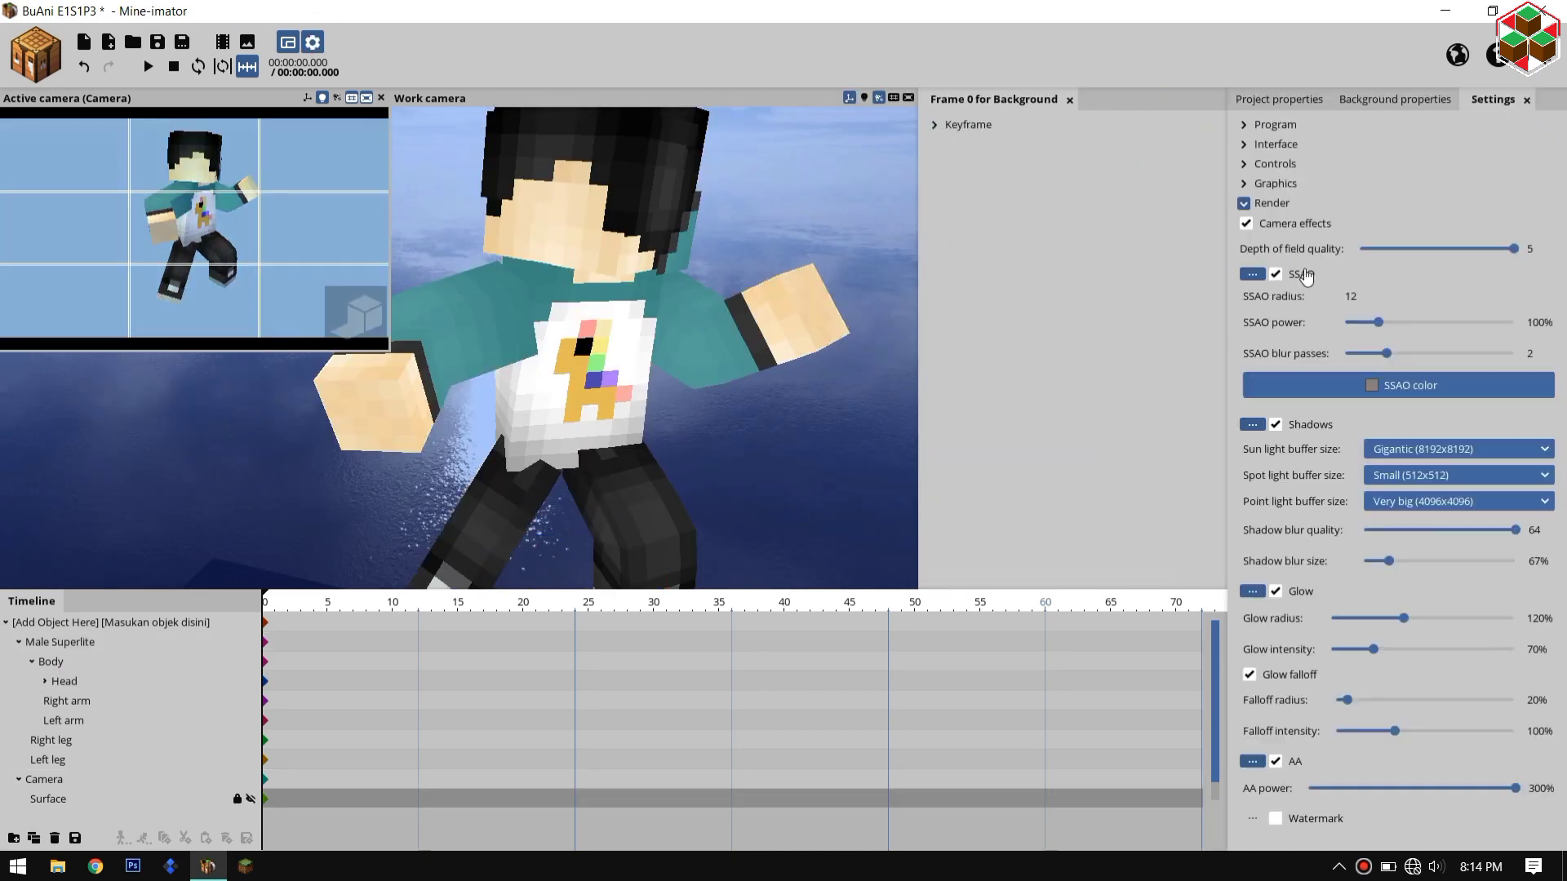
pyautogui.click(47, 625)
pyautogui.click(312, 41)
pyautogui.click(356, 314)
# Step: Add the Piece of Village World.schematic file from the Angry golem project as scenery
pyautogui.click(793, 453)
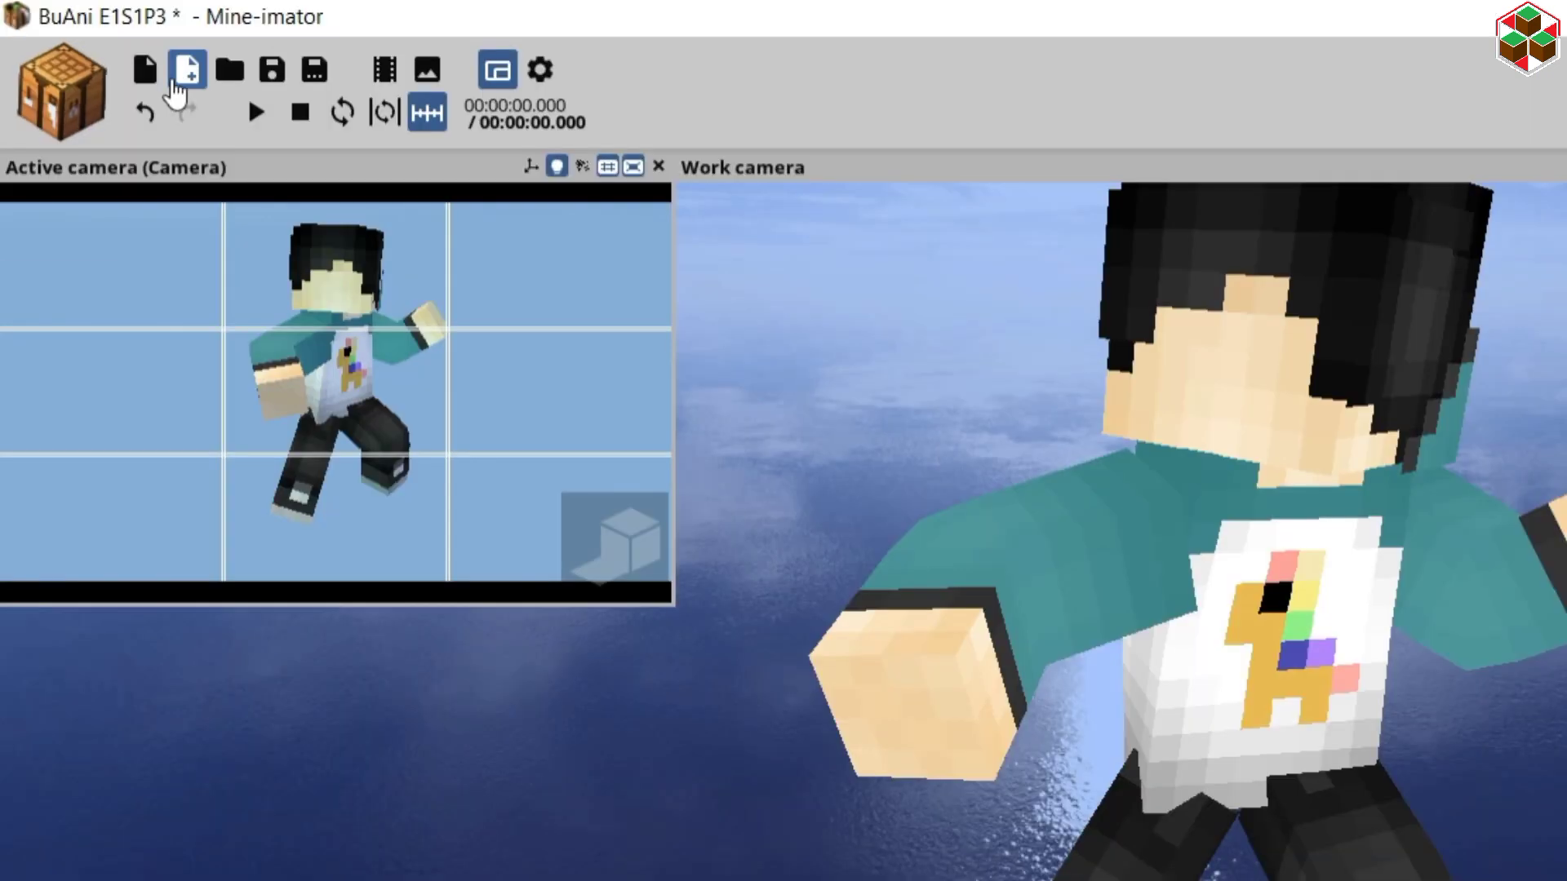
pyautogui.click(50, 106)
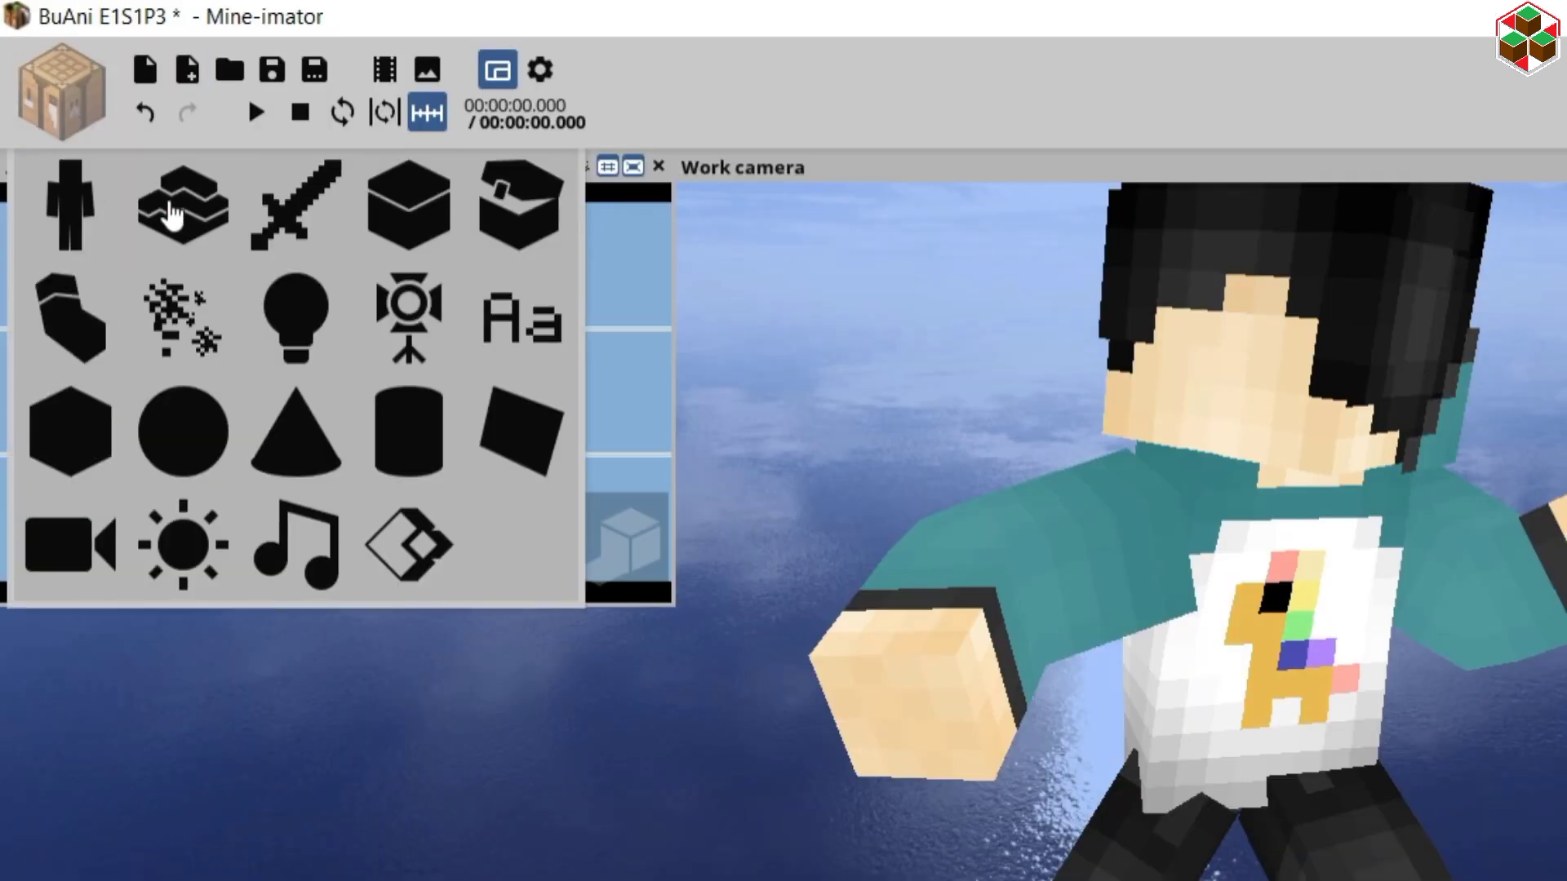
pyautogui.click(167, 200)
pyautogui.click(827, 473)
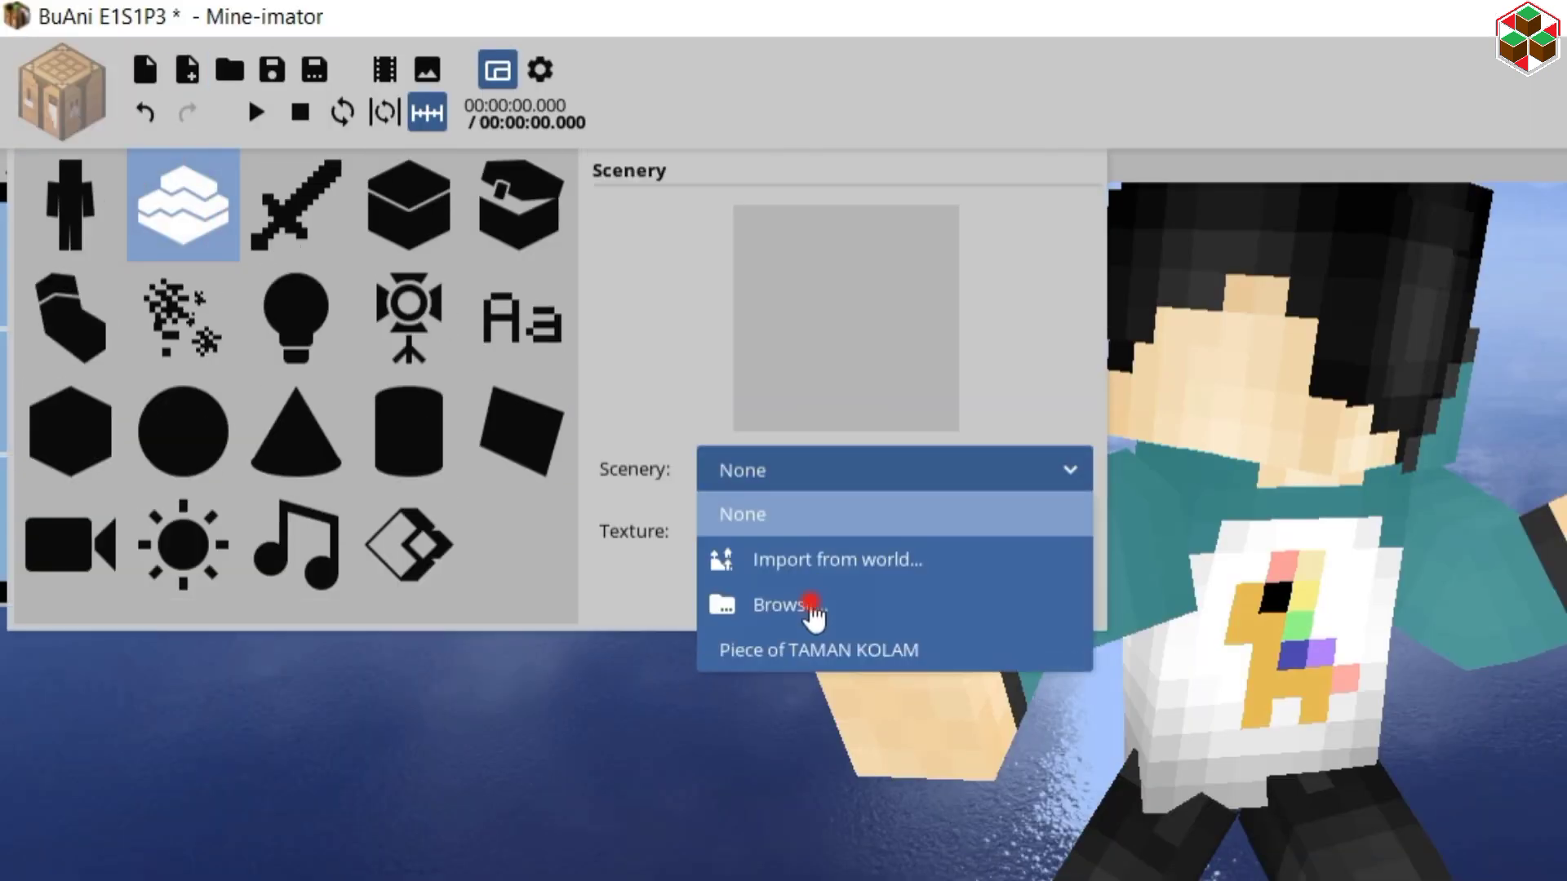
pyautogui.click(812, 607)
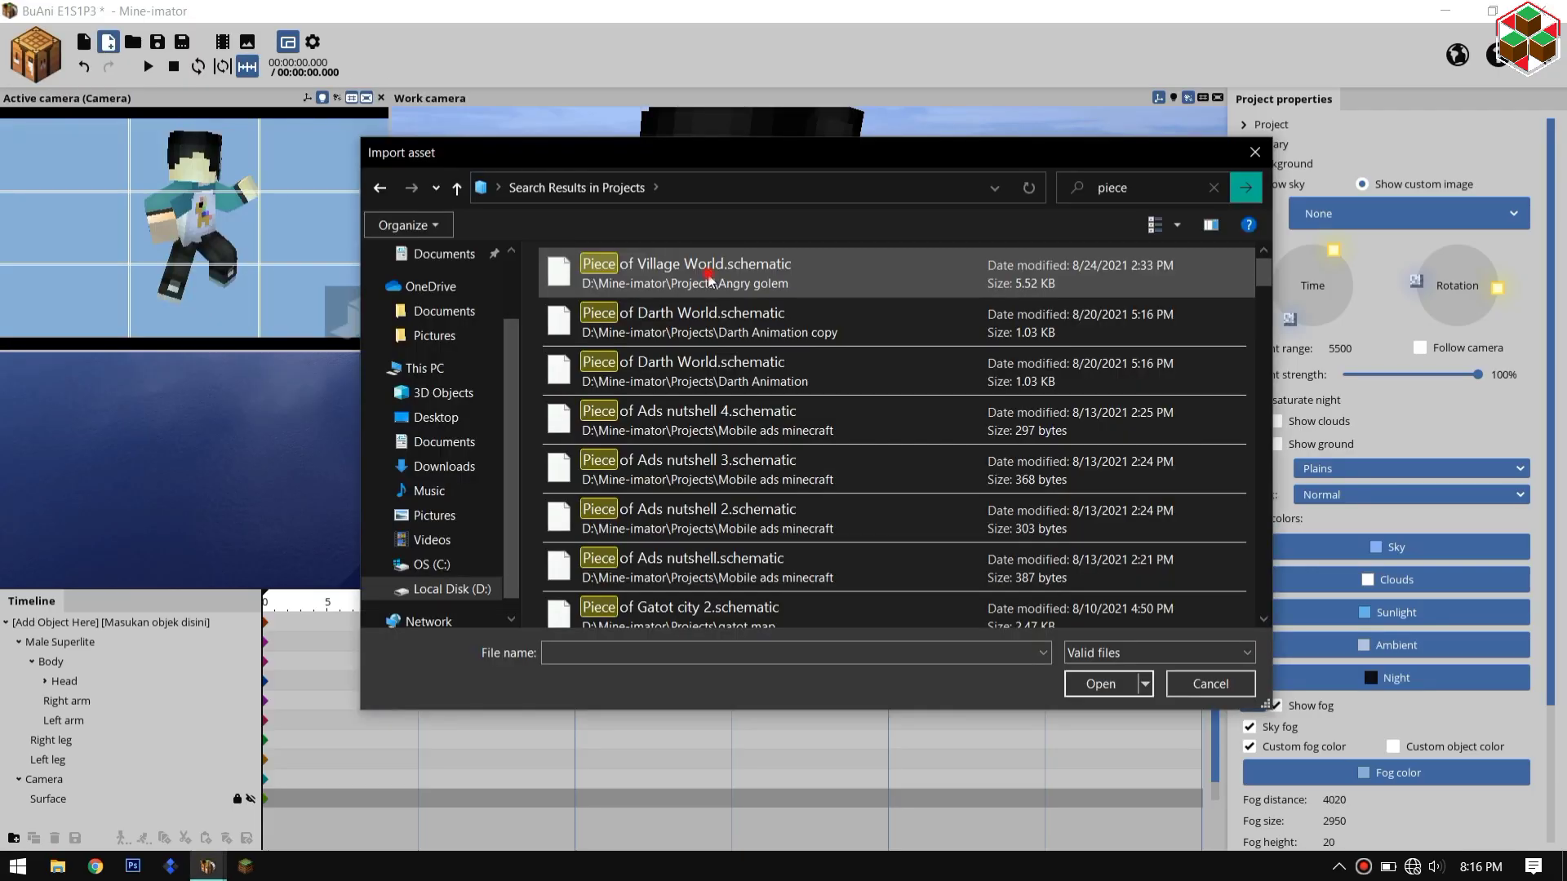
pyautogui.click(708, 277)
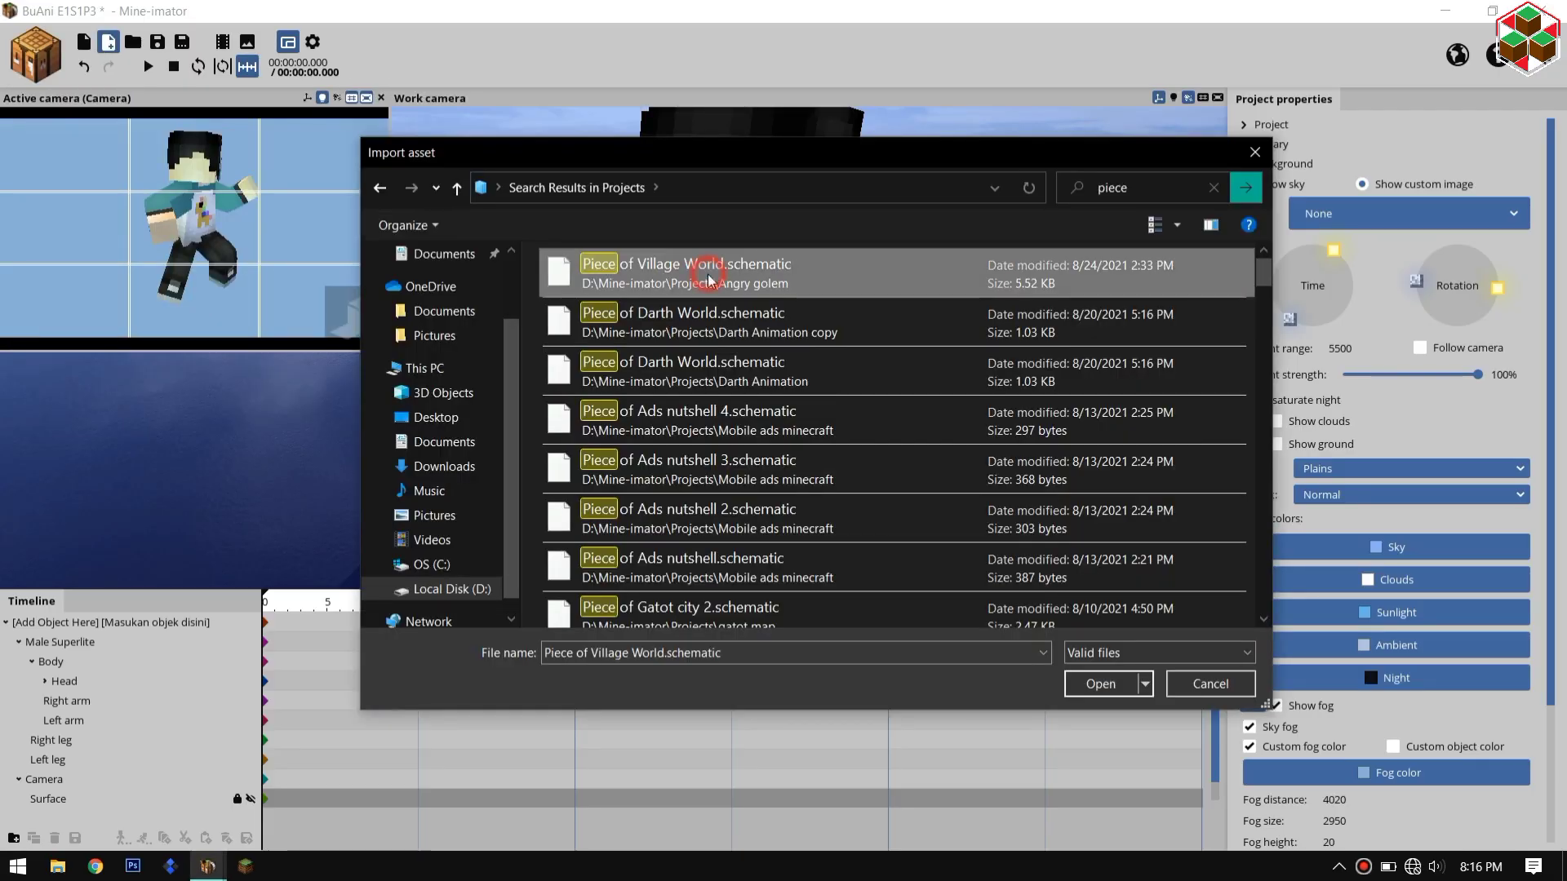
pyautogui.click(1100, 685)
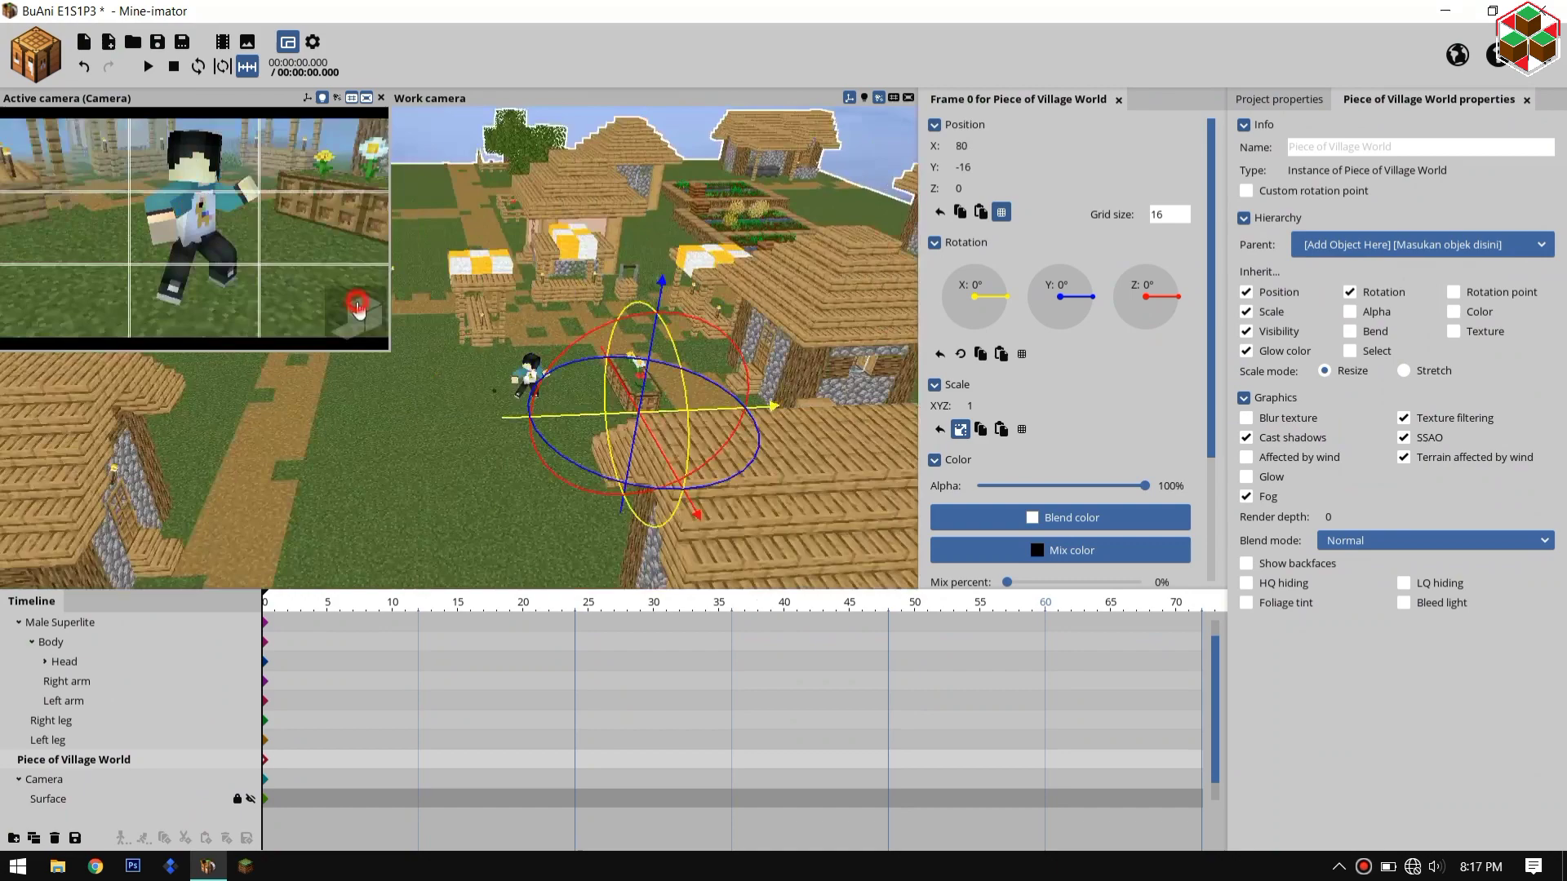
# Step: Reposition the village scenery around the character and adjust the bend of the character's body
pyautogui.click(358, 308)
pyautogui.moveTo(707, 328); pyautogui.dragTo(721, 332)
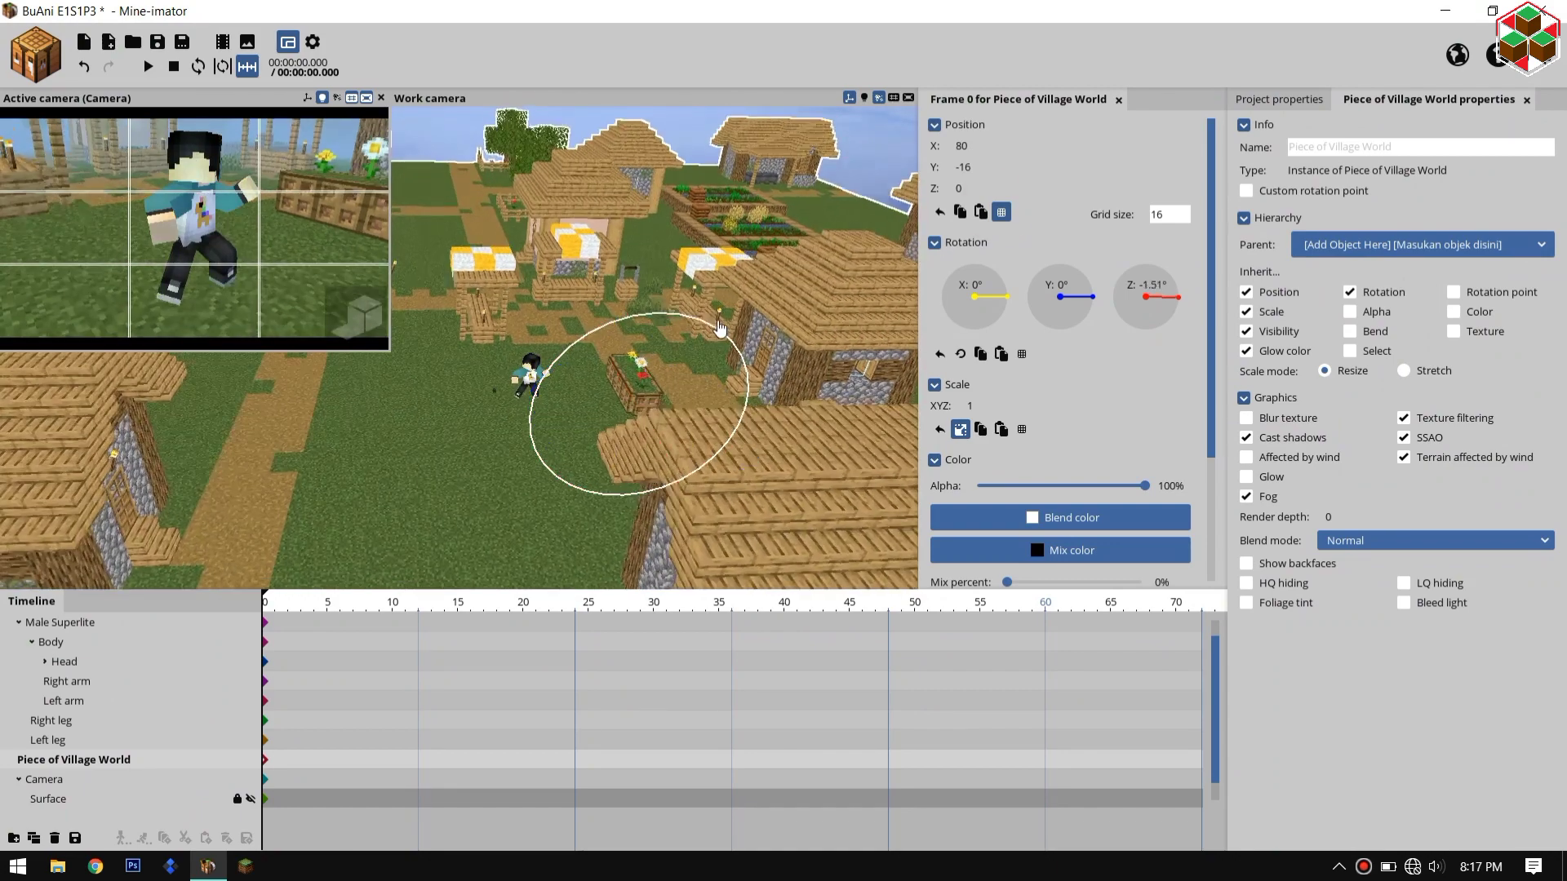
pyautogui.moveTo(645, 380); pyautogui.dragTo(618, 390)
pyautogui.click(45, 780)
pyautogui.click(233, 225)
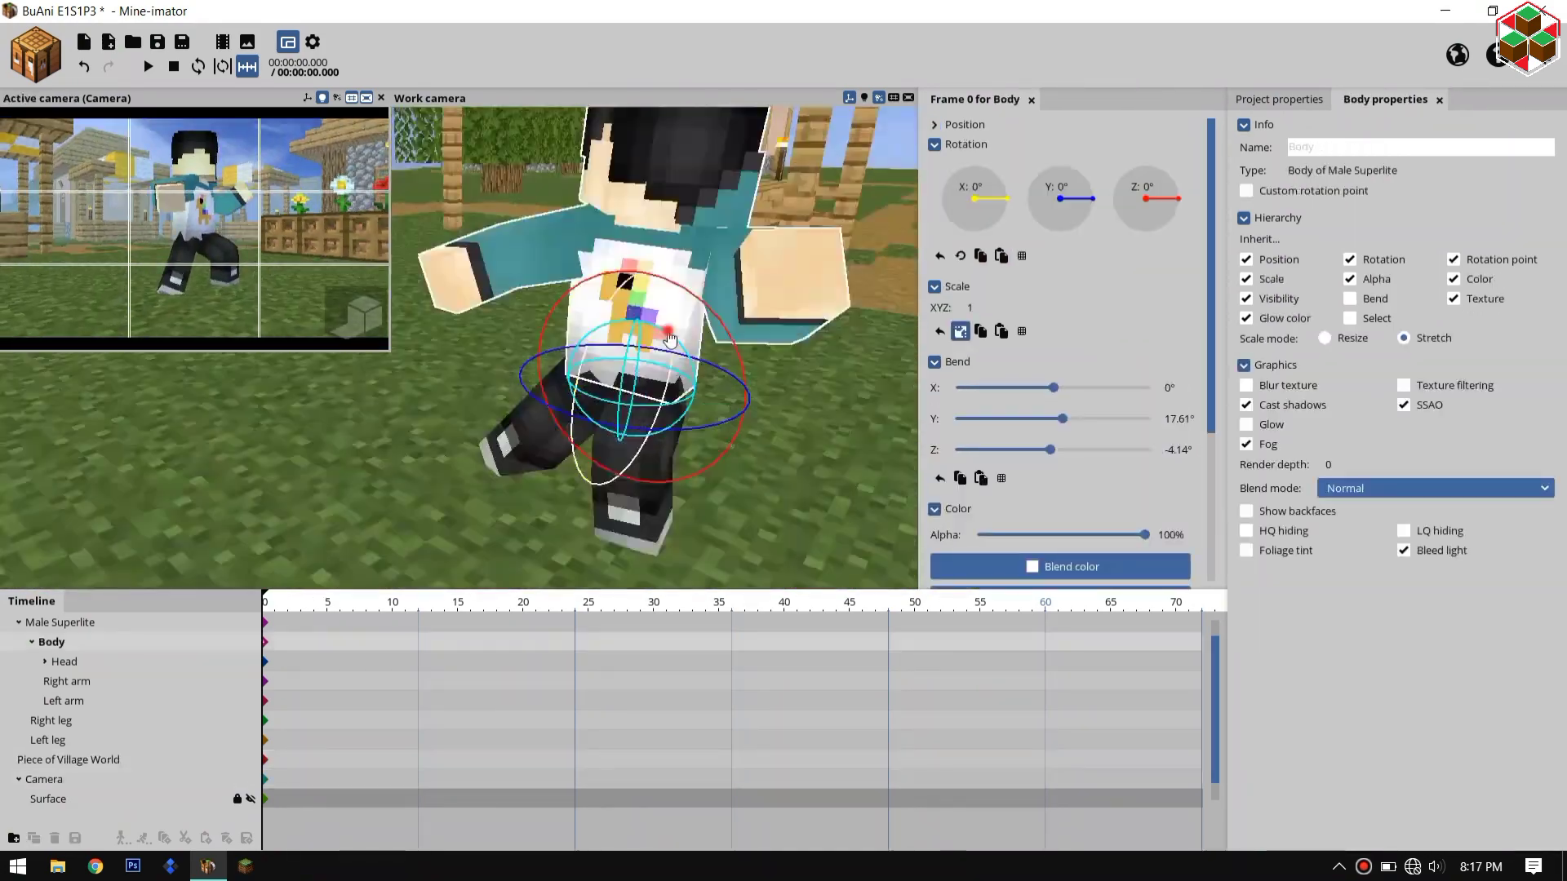
# Step: Create a 3D iron sword item using the Minecraft item textures
pyautogui.click(105, 45)
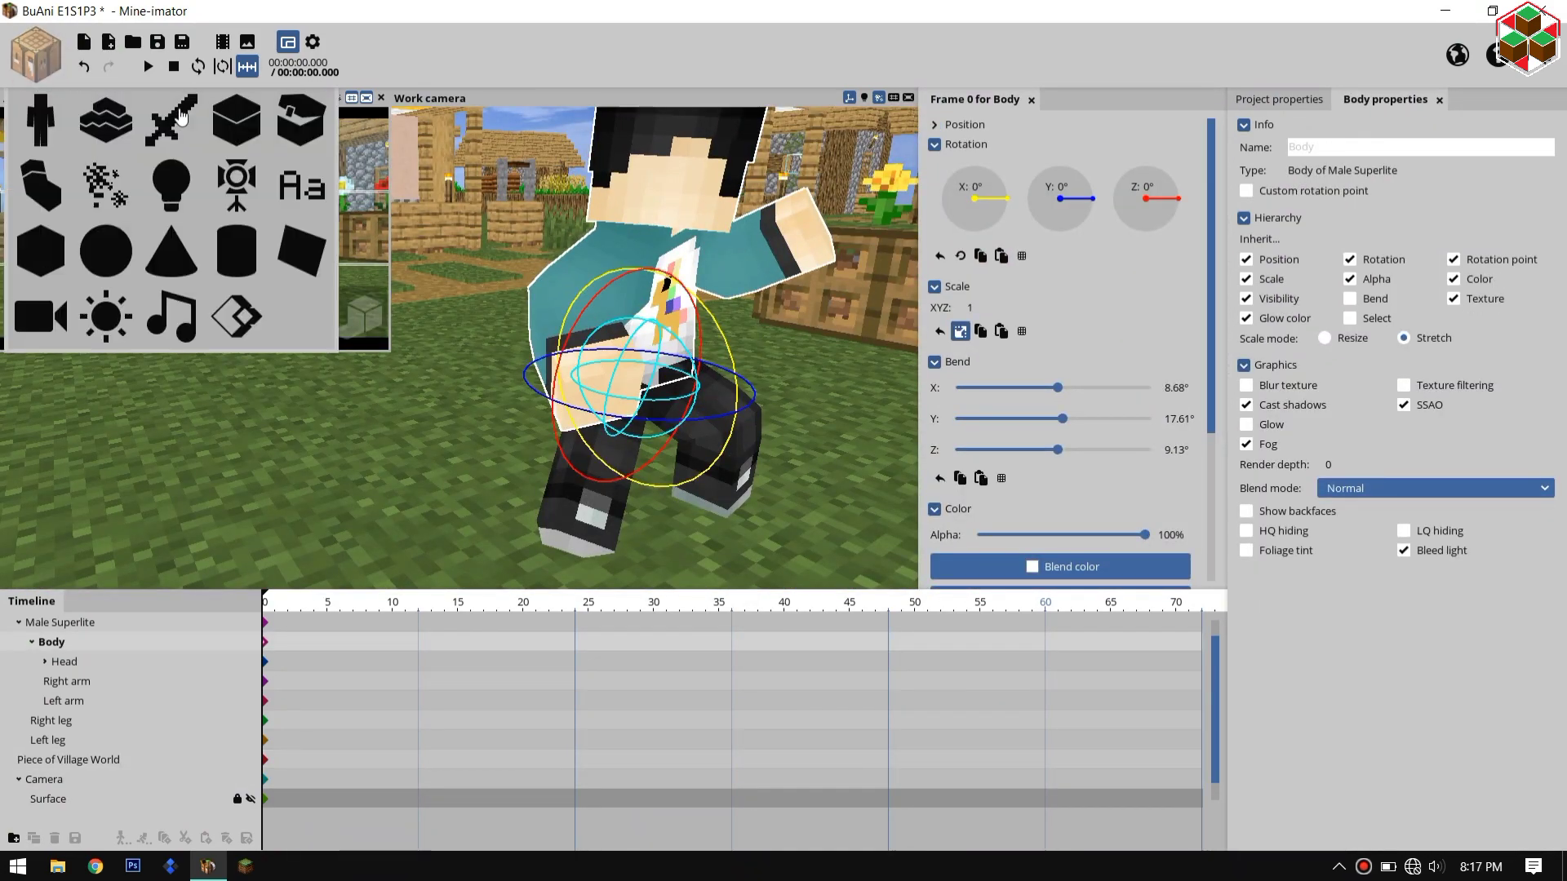
pyautogui.click(170, 120)
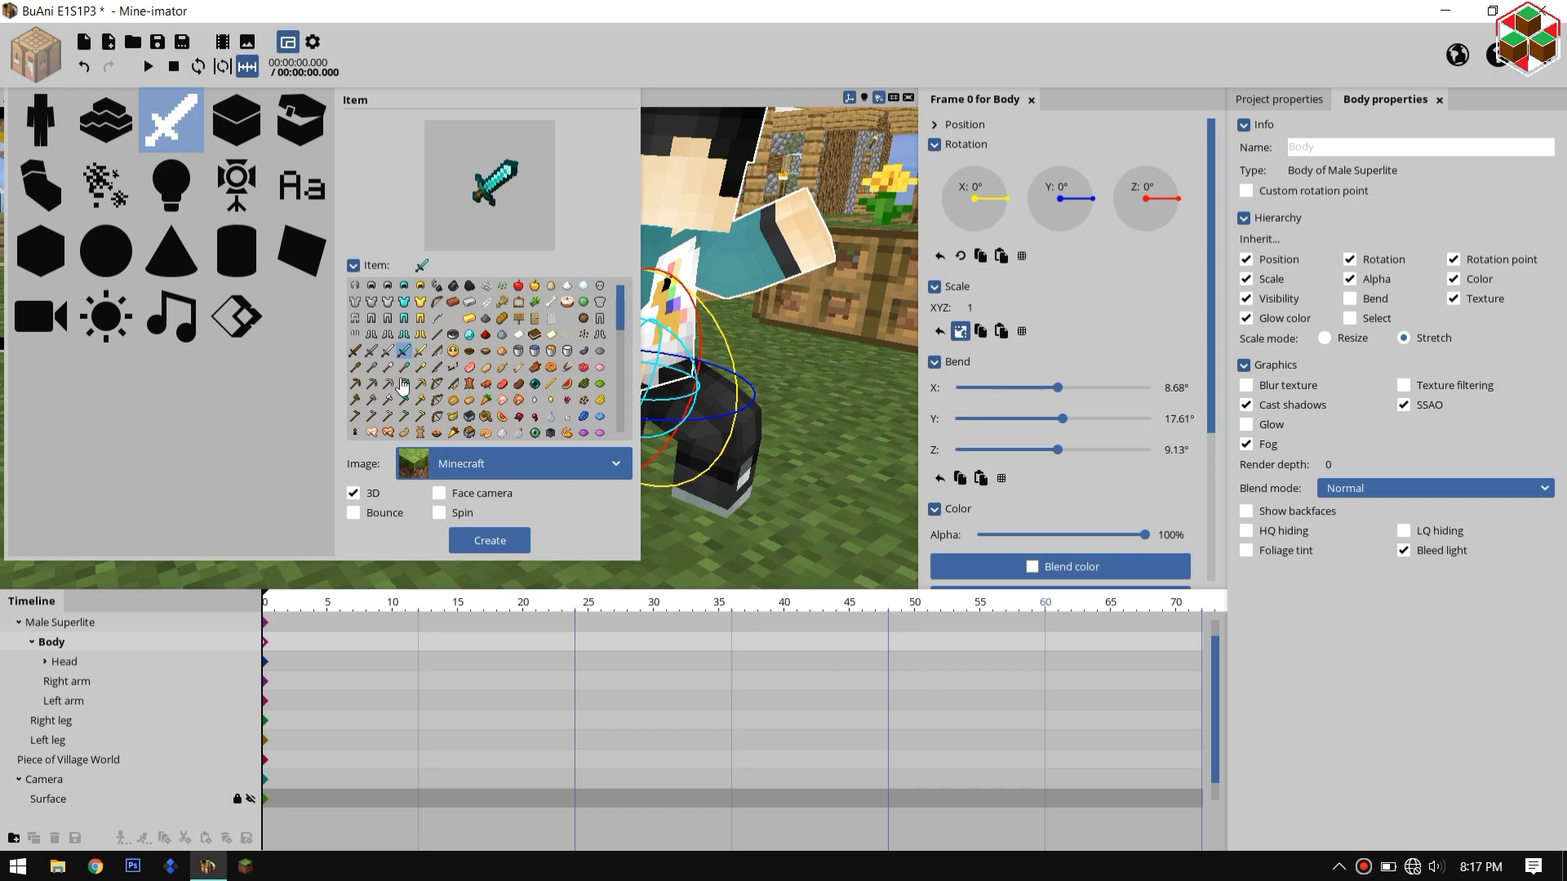
pyautogui.click(501, 541)
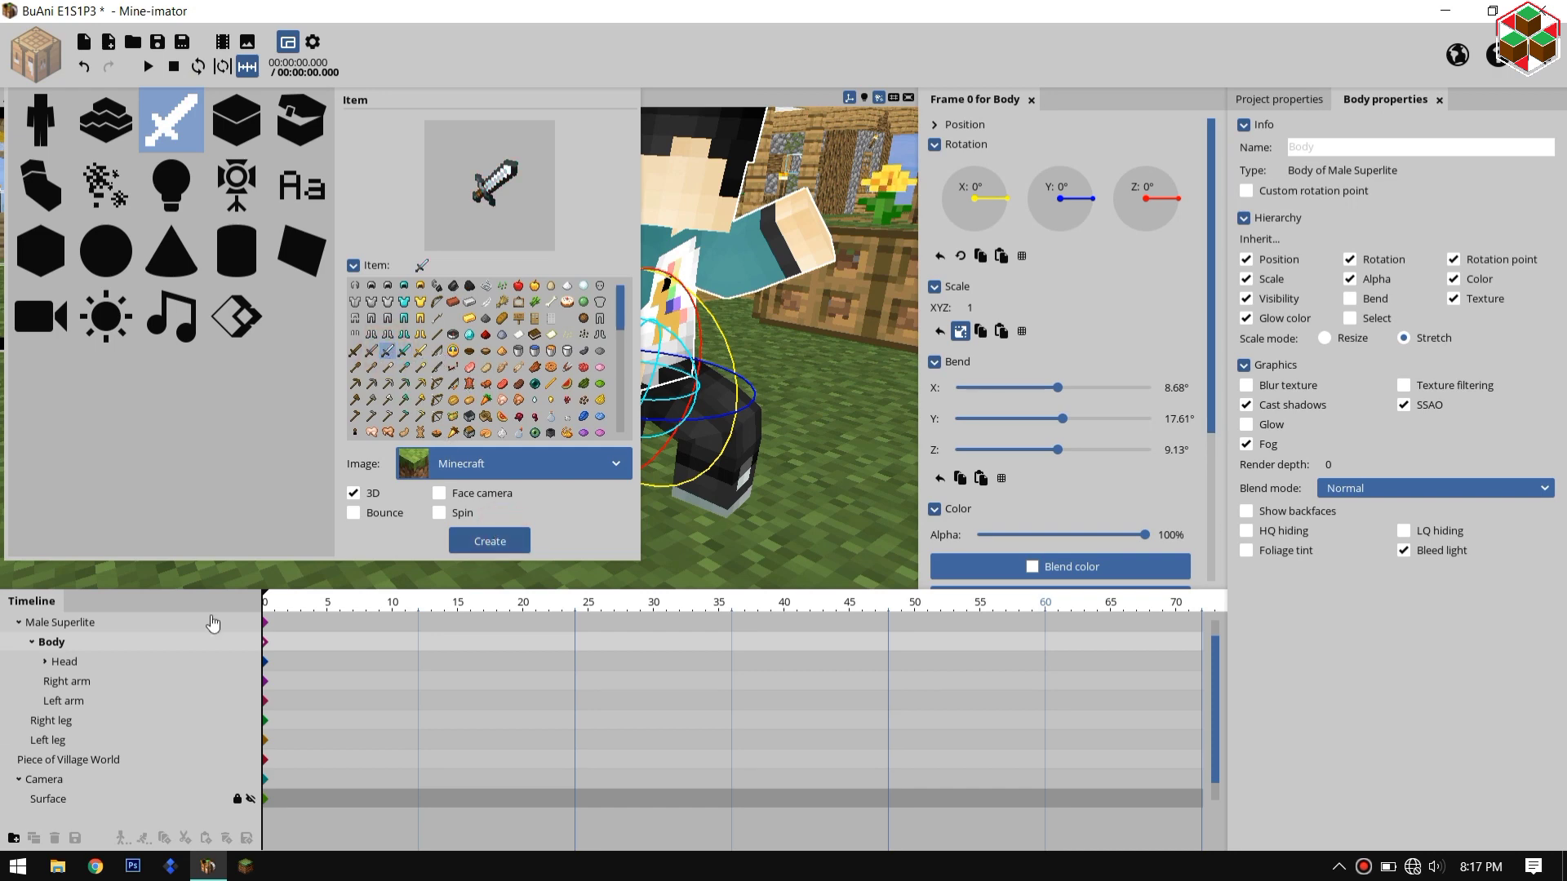
# Step: Parent the sword item to the character's Right arm
pyautogui.click(118, 782)
pyautogui.click(15, 798)
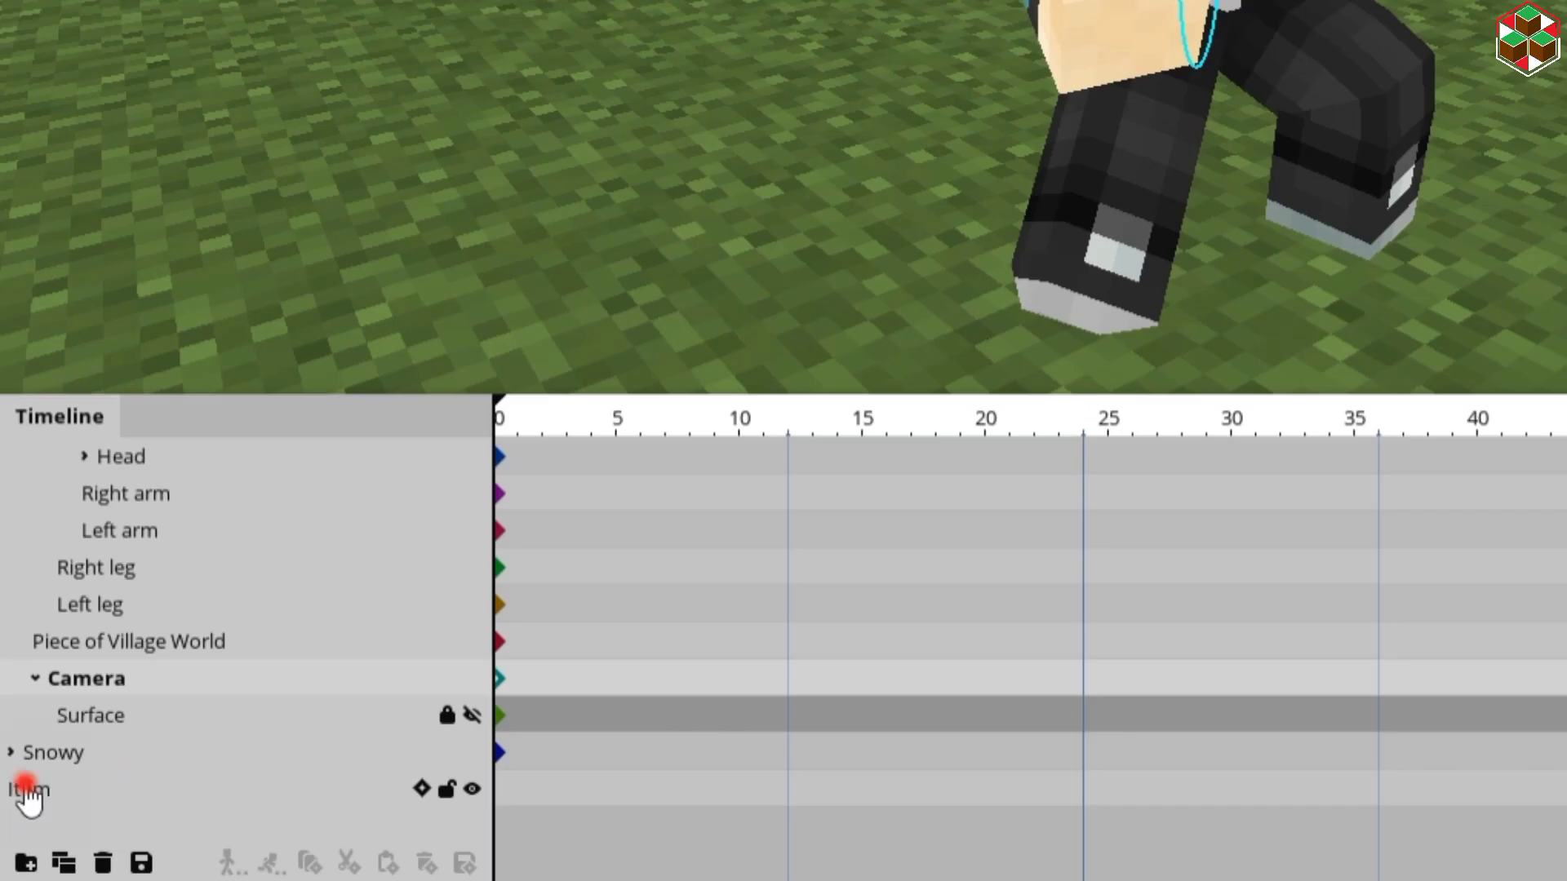
pyautogui.scroll(1, 73, 709)
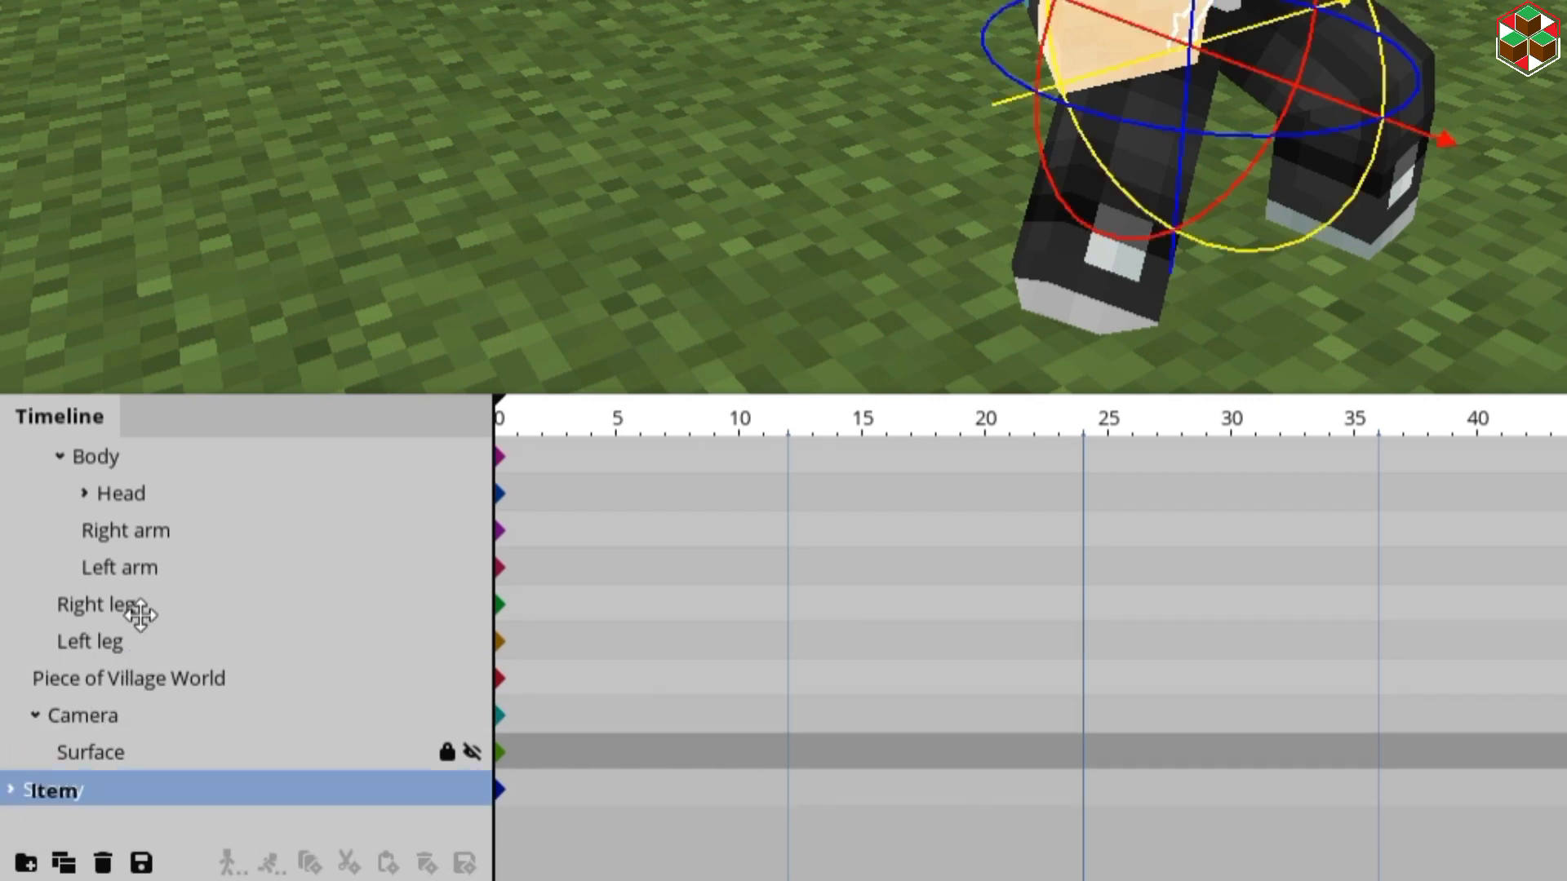
pyautogui.moveTo(140, 614); pyautogui.dragTo(140, 532)
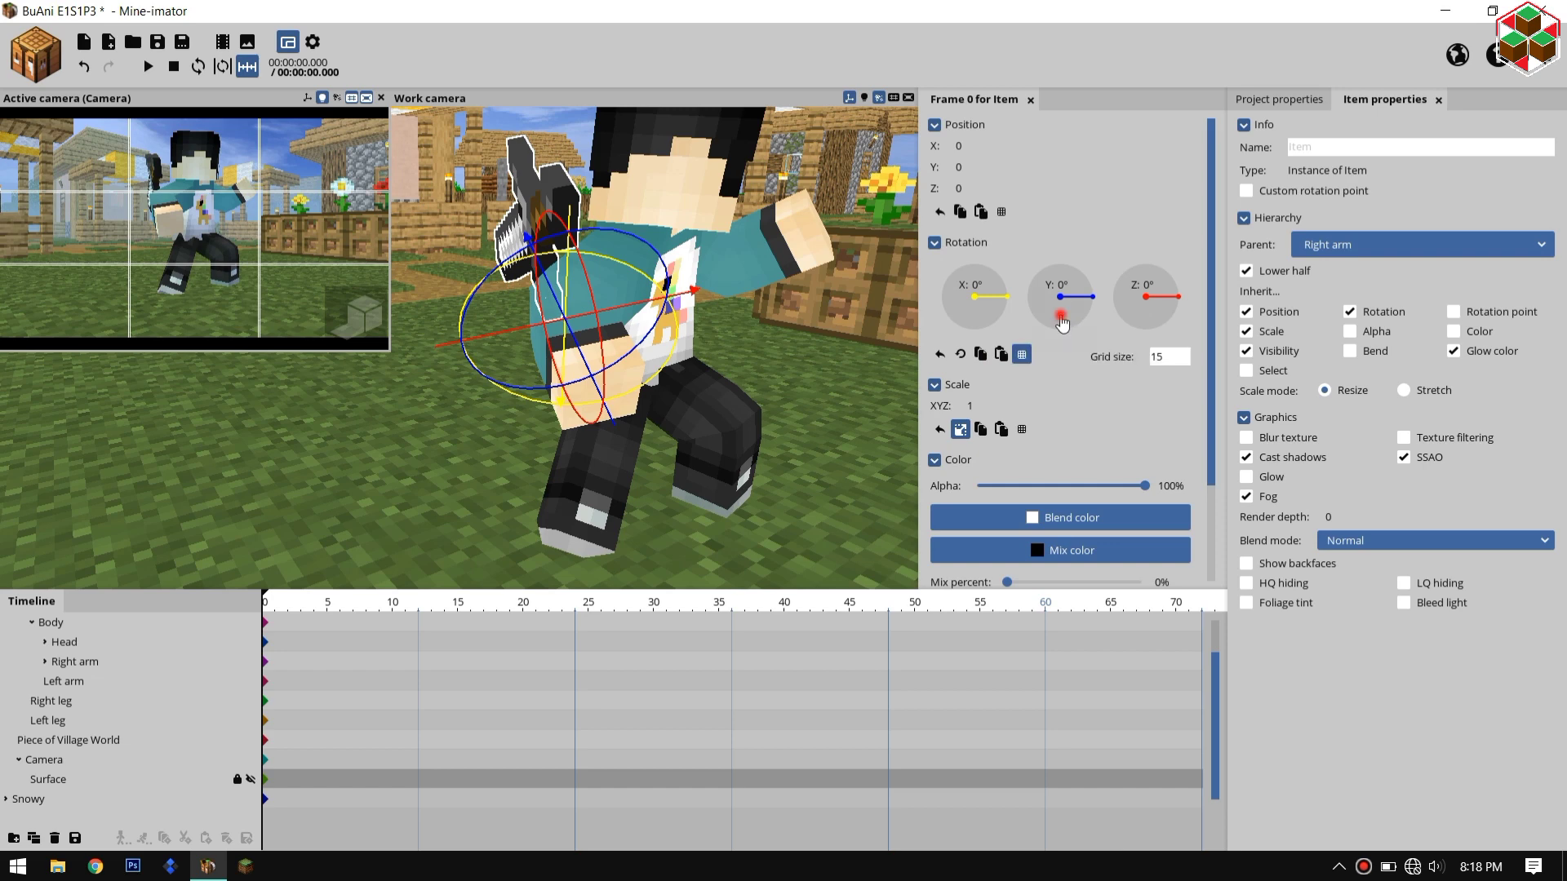
# Step: Rotate the sword to Y -90° and Z -45°, and set its Y position to -12
pyautogui.click(1161, 306)
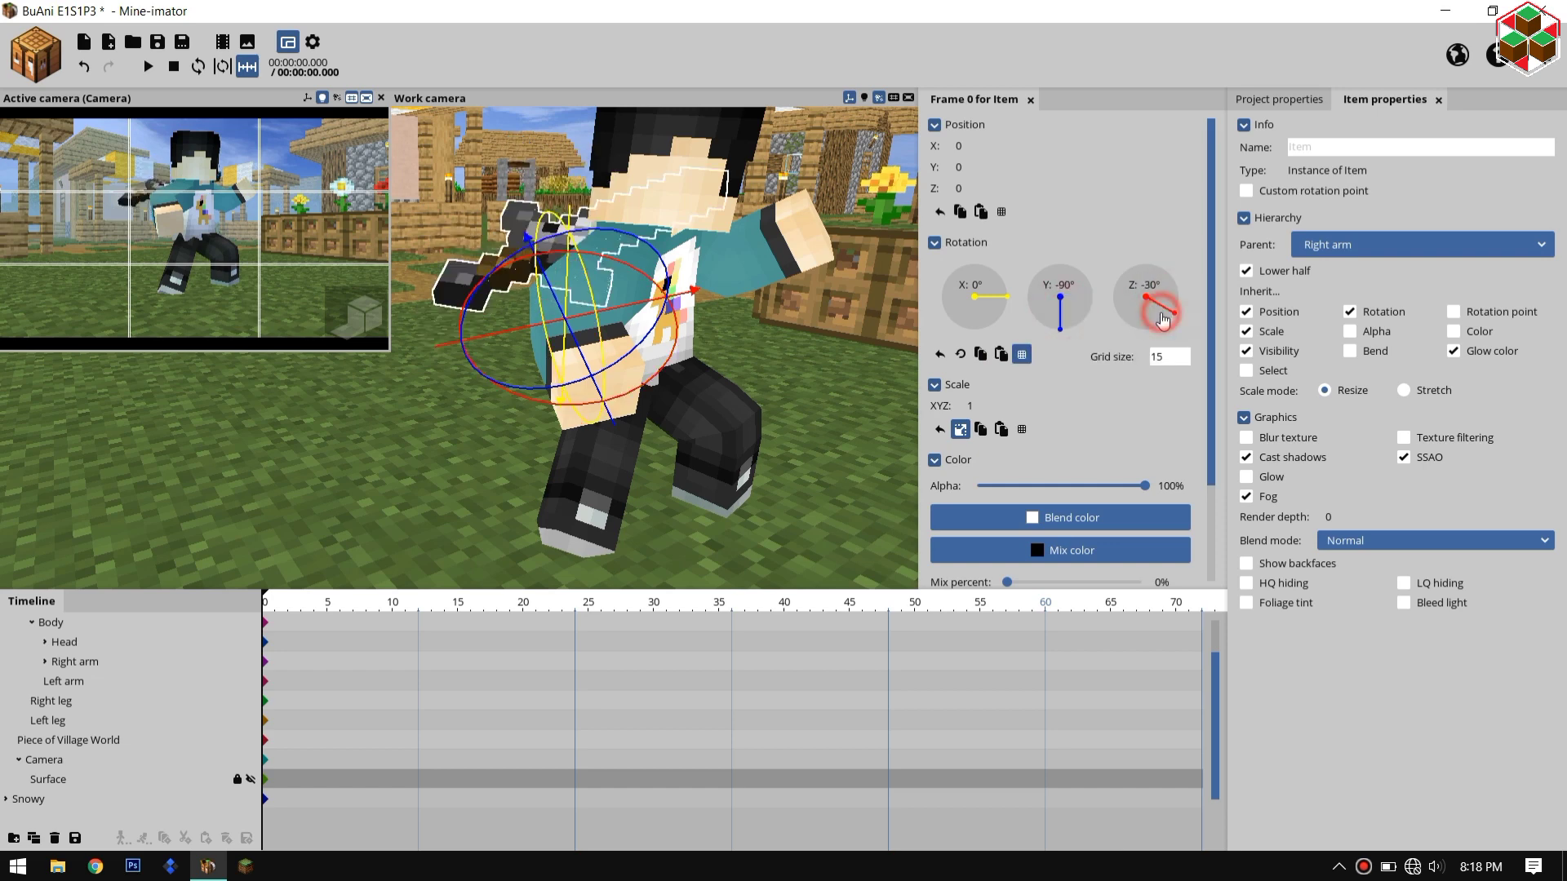
pyautogui.click(1163, 318)
pyautogui.click(963, 167)
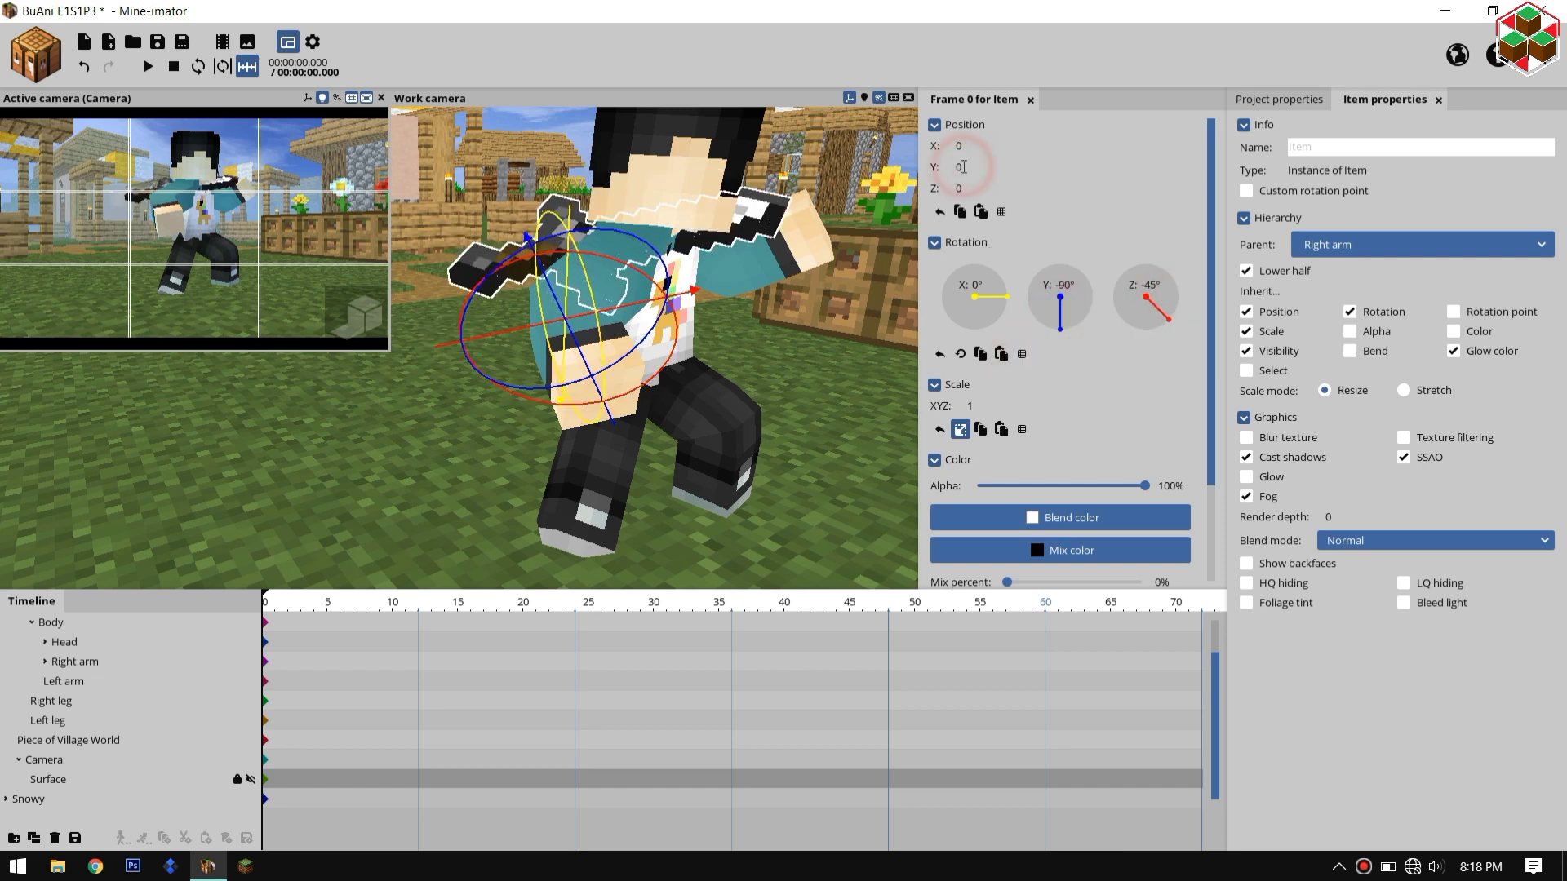
pyautogui.write('-12')
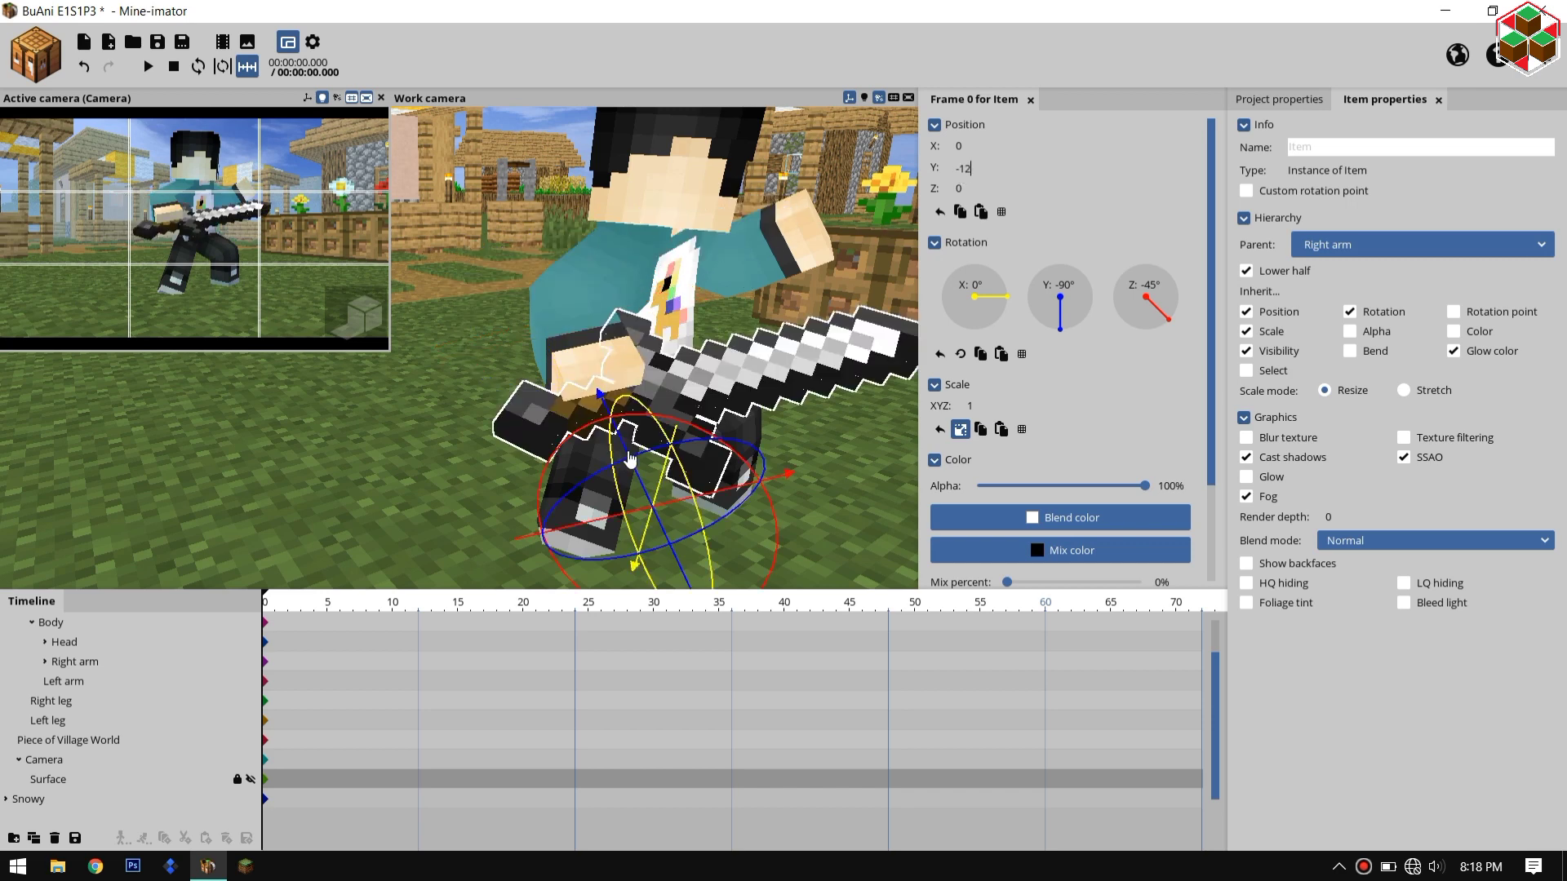
# Step: Fit the sword into the hand by scaling it to 0.73 and moving it to Y -10.87, Z 0.94
pyautogui.moveTo(620, 511)
pyautogui.mouseDown()
pyautogui.moveTo(615, 523)
pyautogui.moveTo(645, 500)
pyautogui.mouseUp()
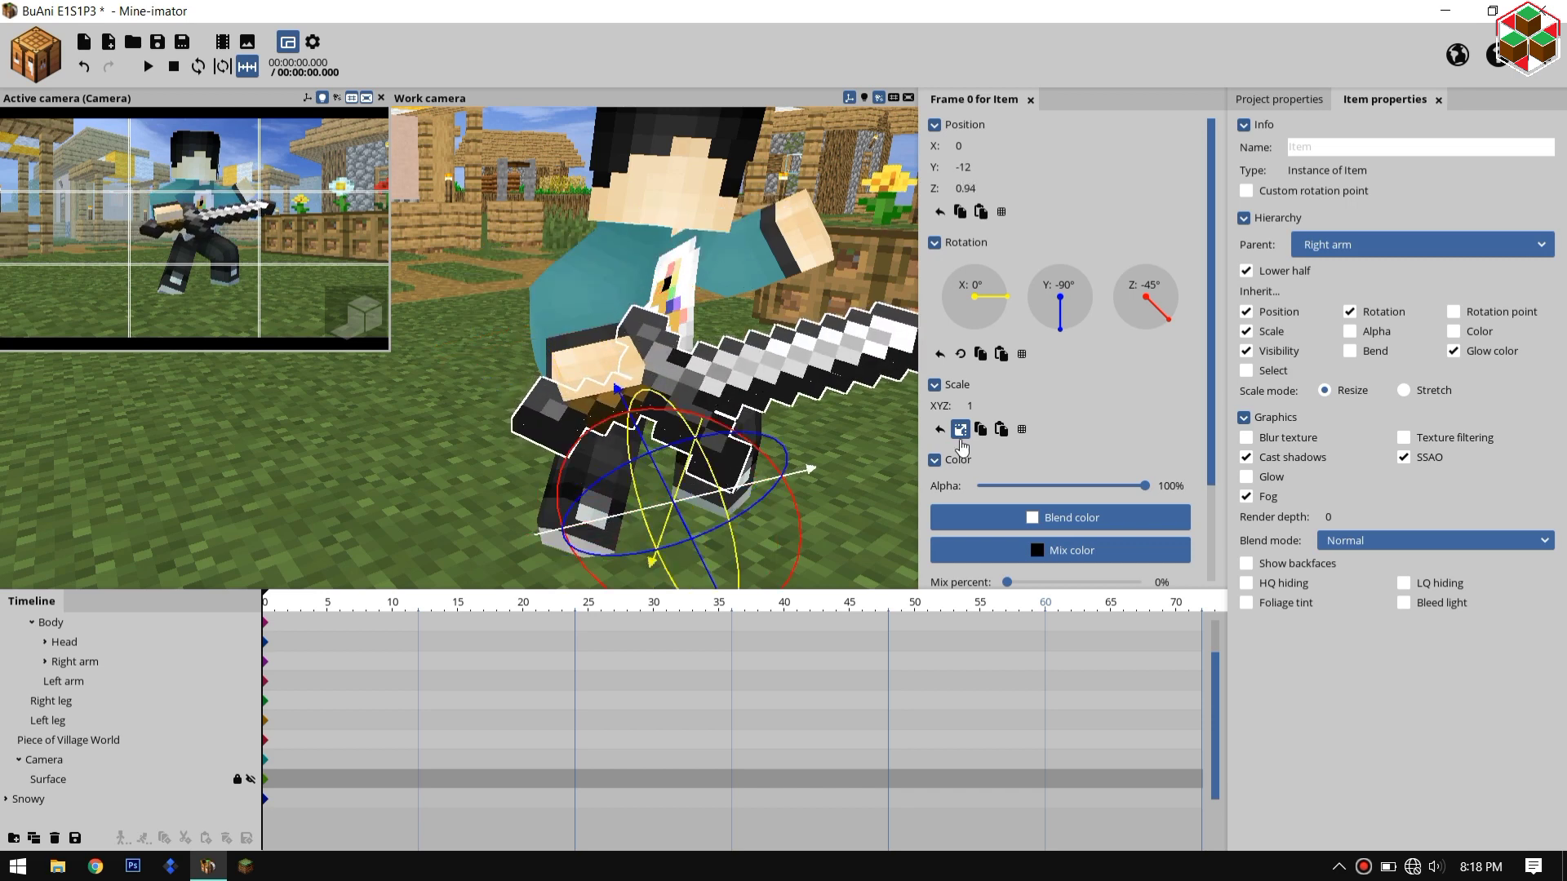
pyautogui.moveTo(1014, 405); pyautogui.dragTo(1005, 404)
pyautogui.moveTo(1115, 543); pyautogui.dragTo(1110, 544)
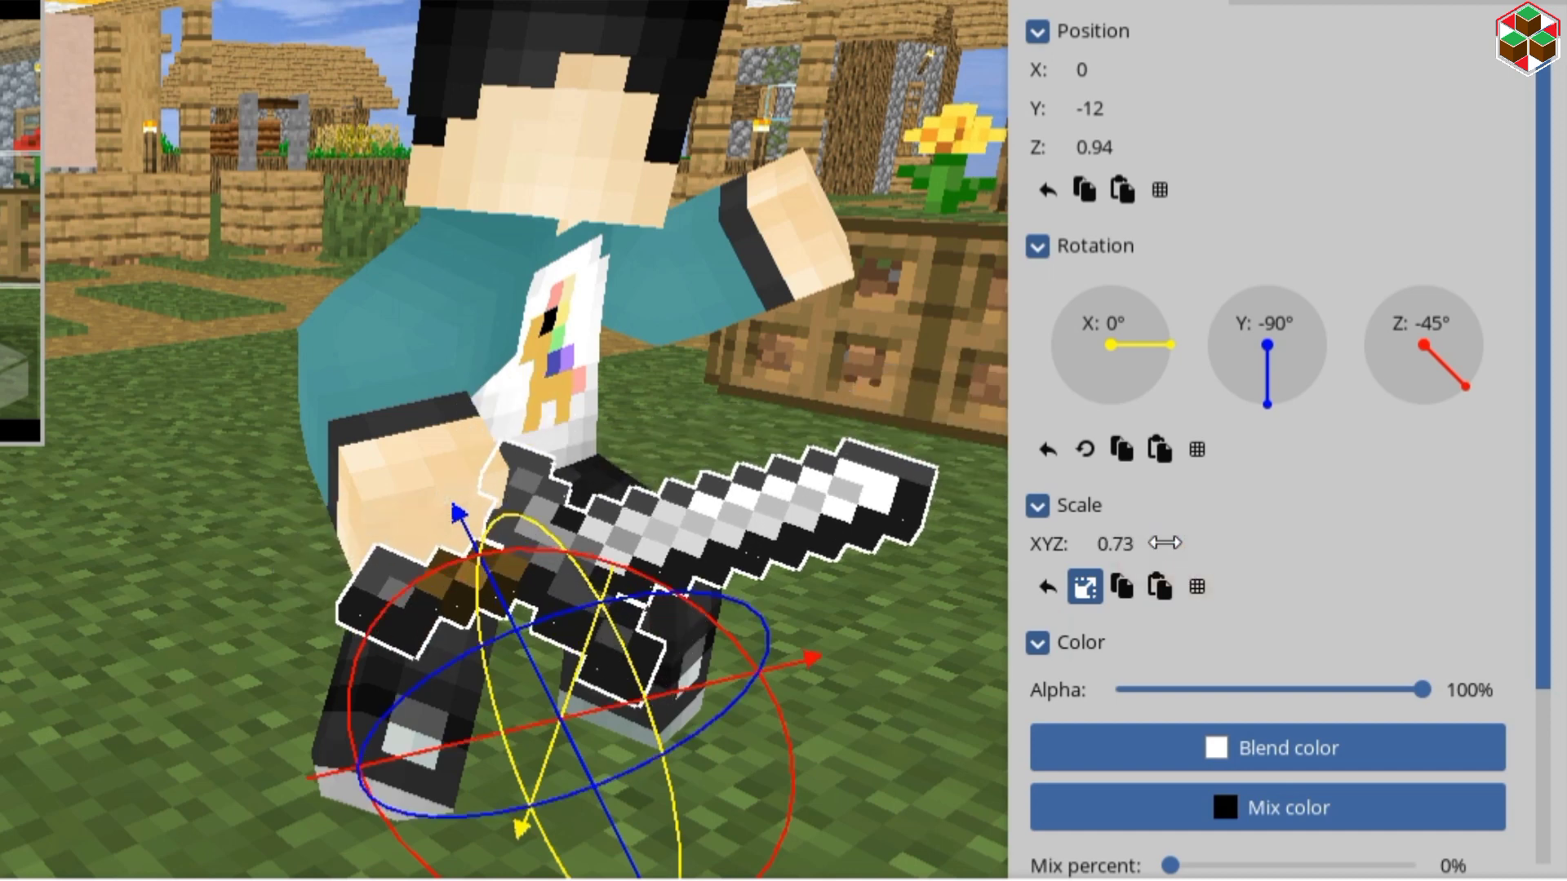
pyautogui.moveTo(575, 745); pyautogui.dragTo(566, 723)
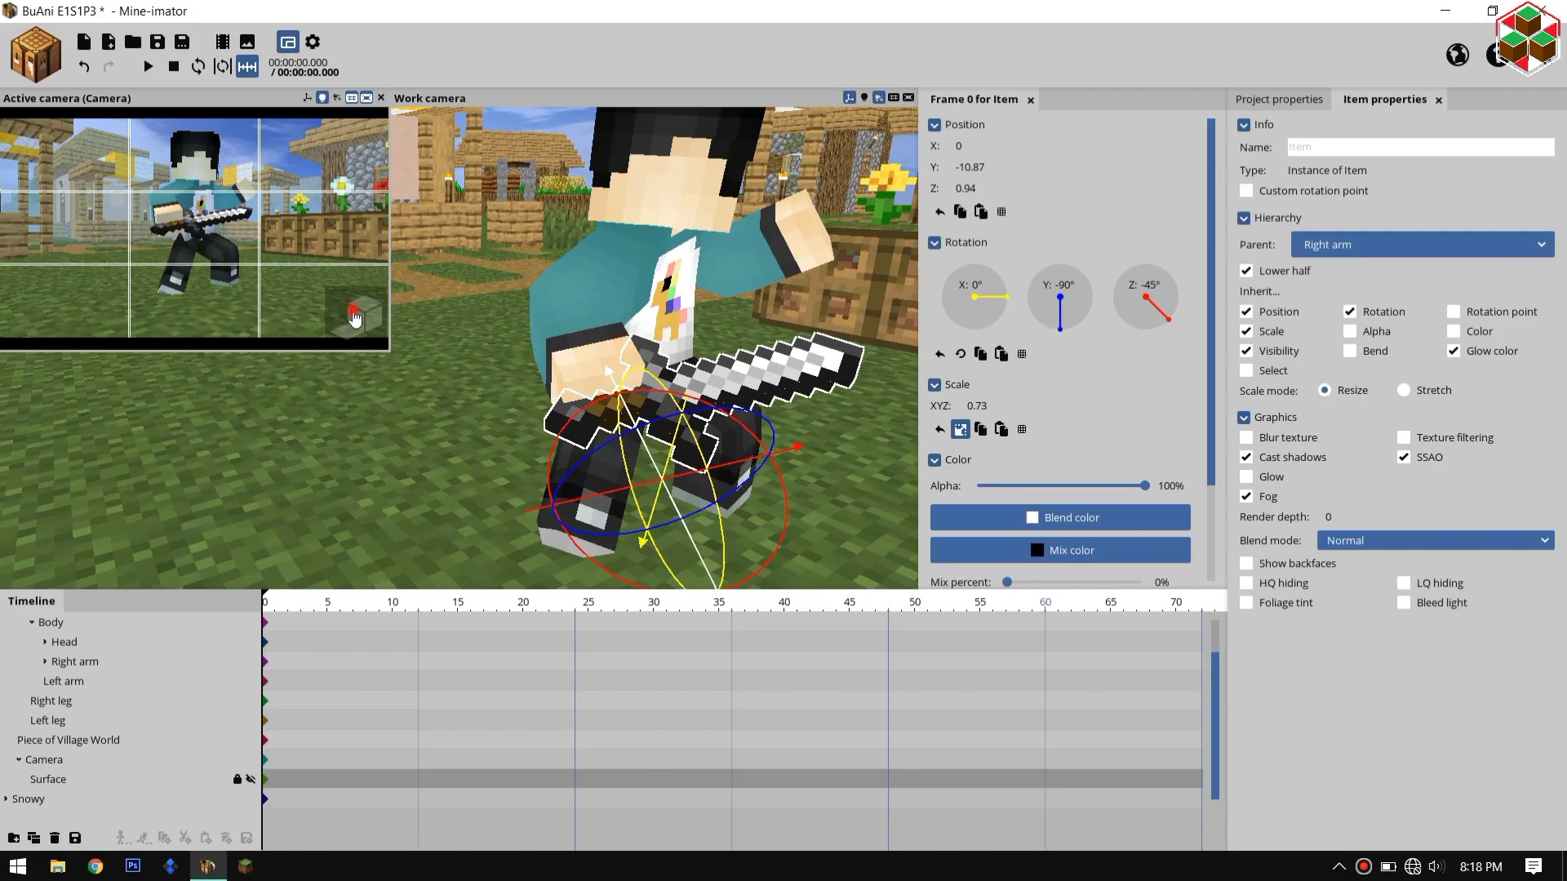
# Step: Preview the rendered camera view and adjust the background lighting together with the village's height and rotation
pyautogui.click(359, 319)
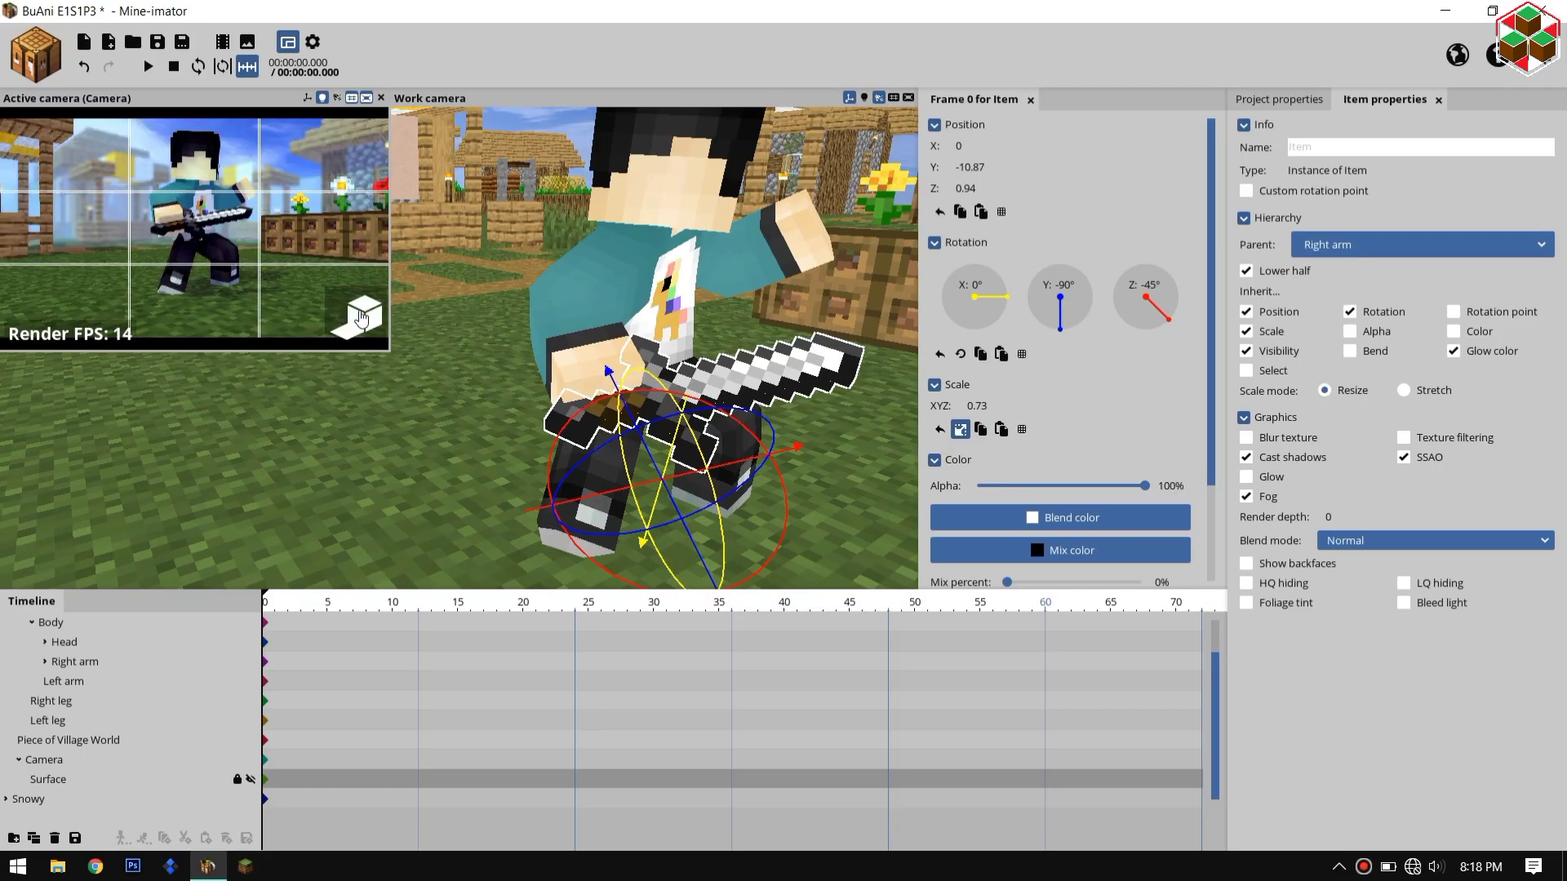
pyautogui.click(1294, 98)
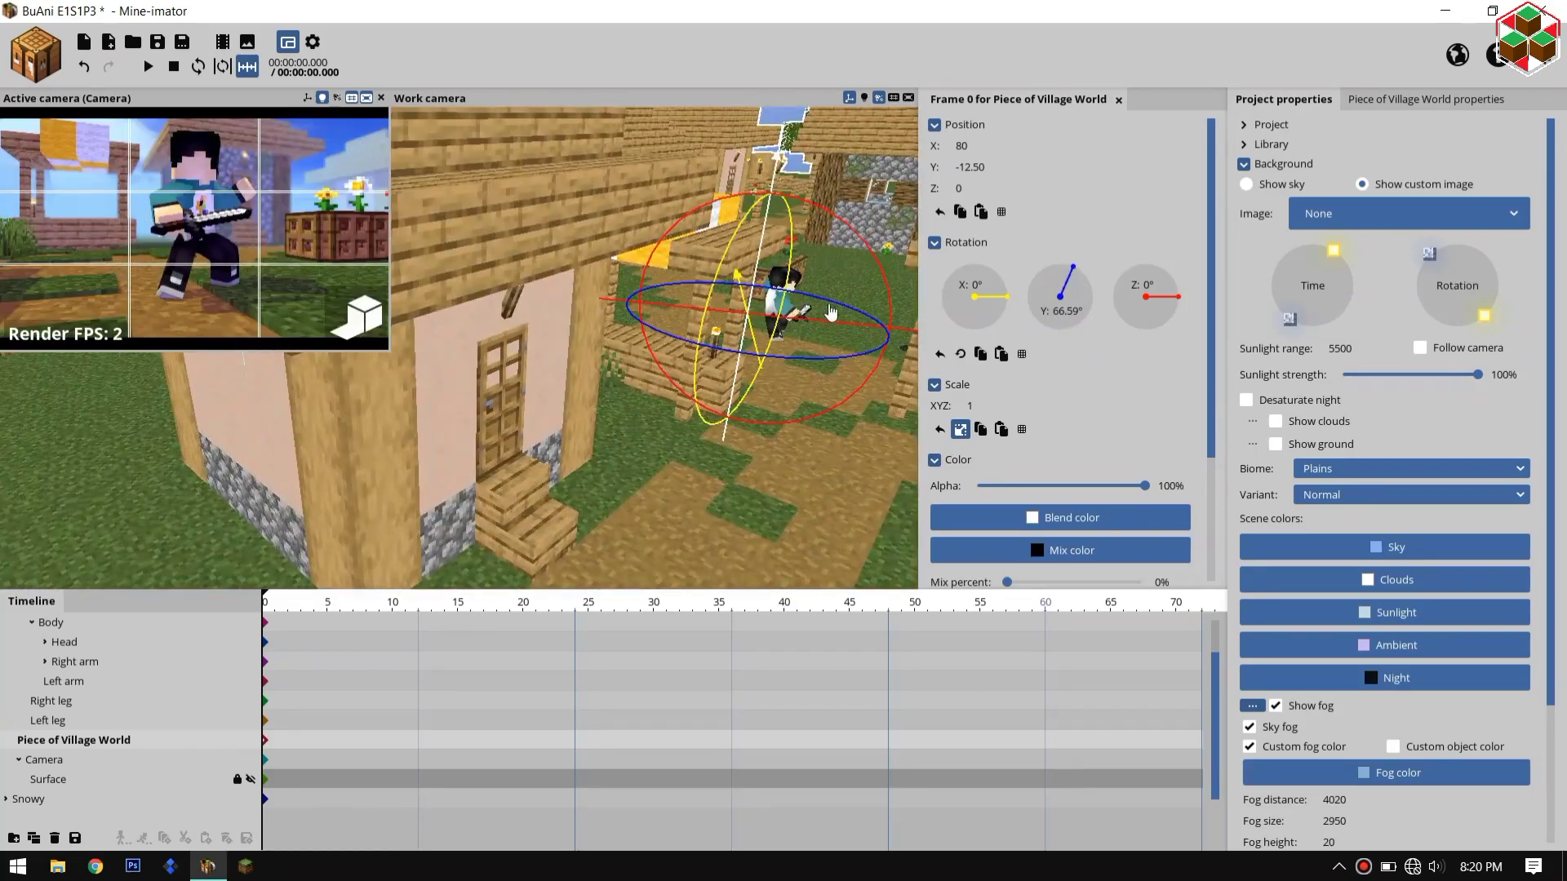
# Step: Rotate the character's head to about X -5.95° and Y -65.97°, and check it in the rendered preview
pyautogui.click(64, 642)
pyautogui.moveTo(734, 182); pyautogui.dragTo(752, 175)
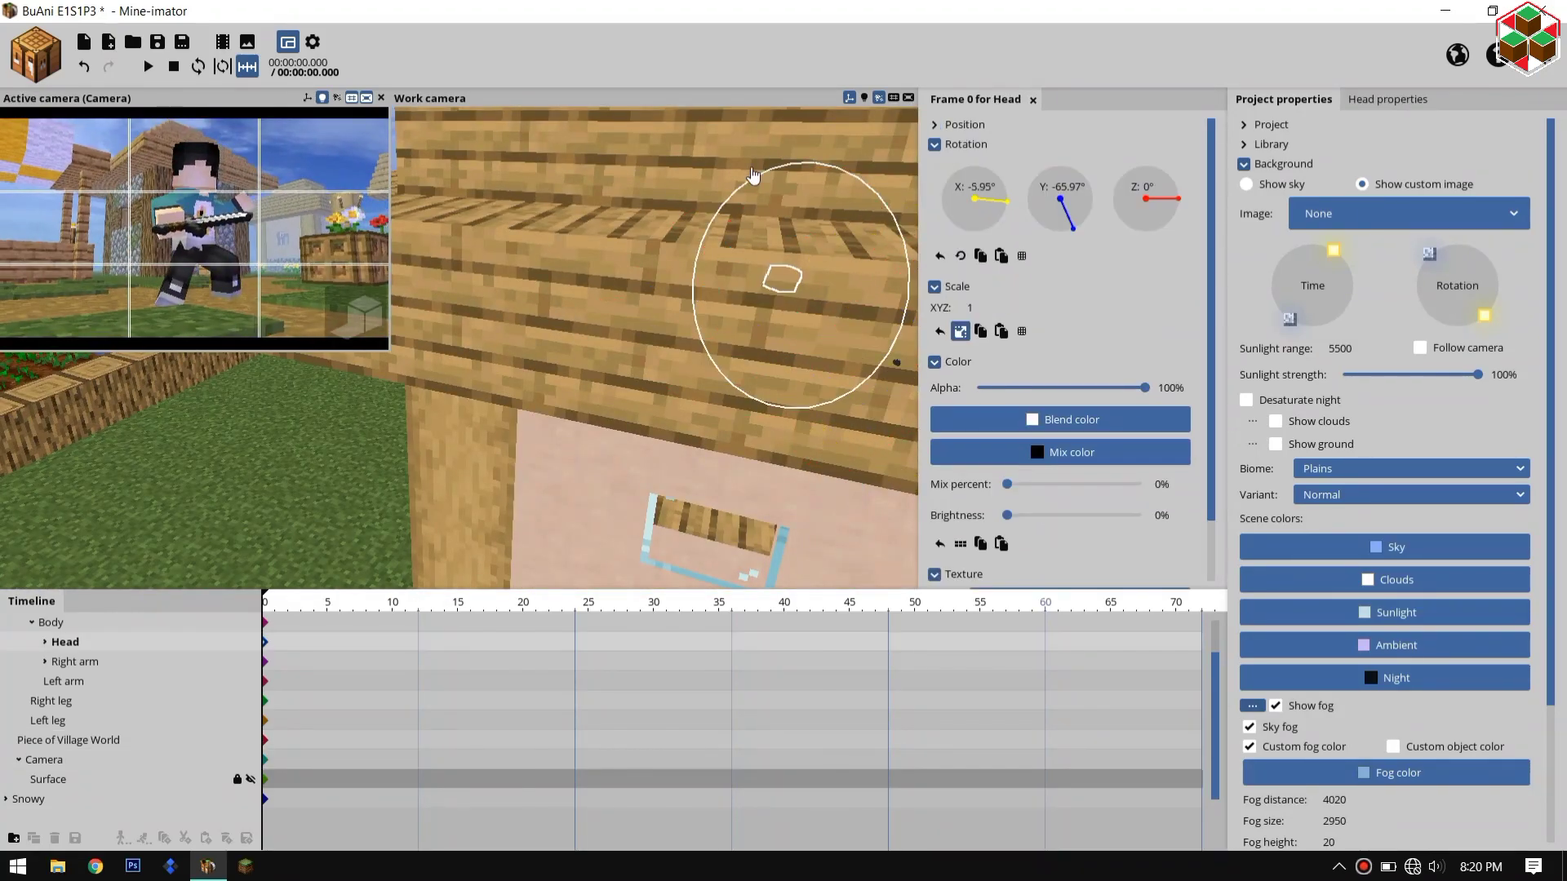
pyautogui.click(359, 319)
pyautogui.click(359, 319)
# Step: Collapse the Male Superlite hierarchy, clear the object selection and save the project
pyautogui.scroll(2, 41, 652)
pyautogui.click(19, 643)
pyautogui.click(49, 662)
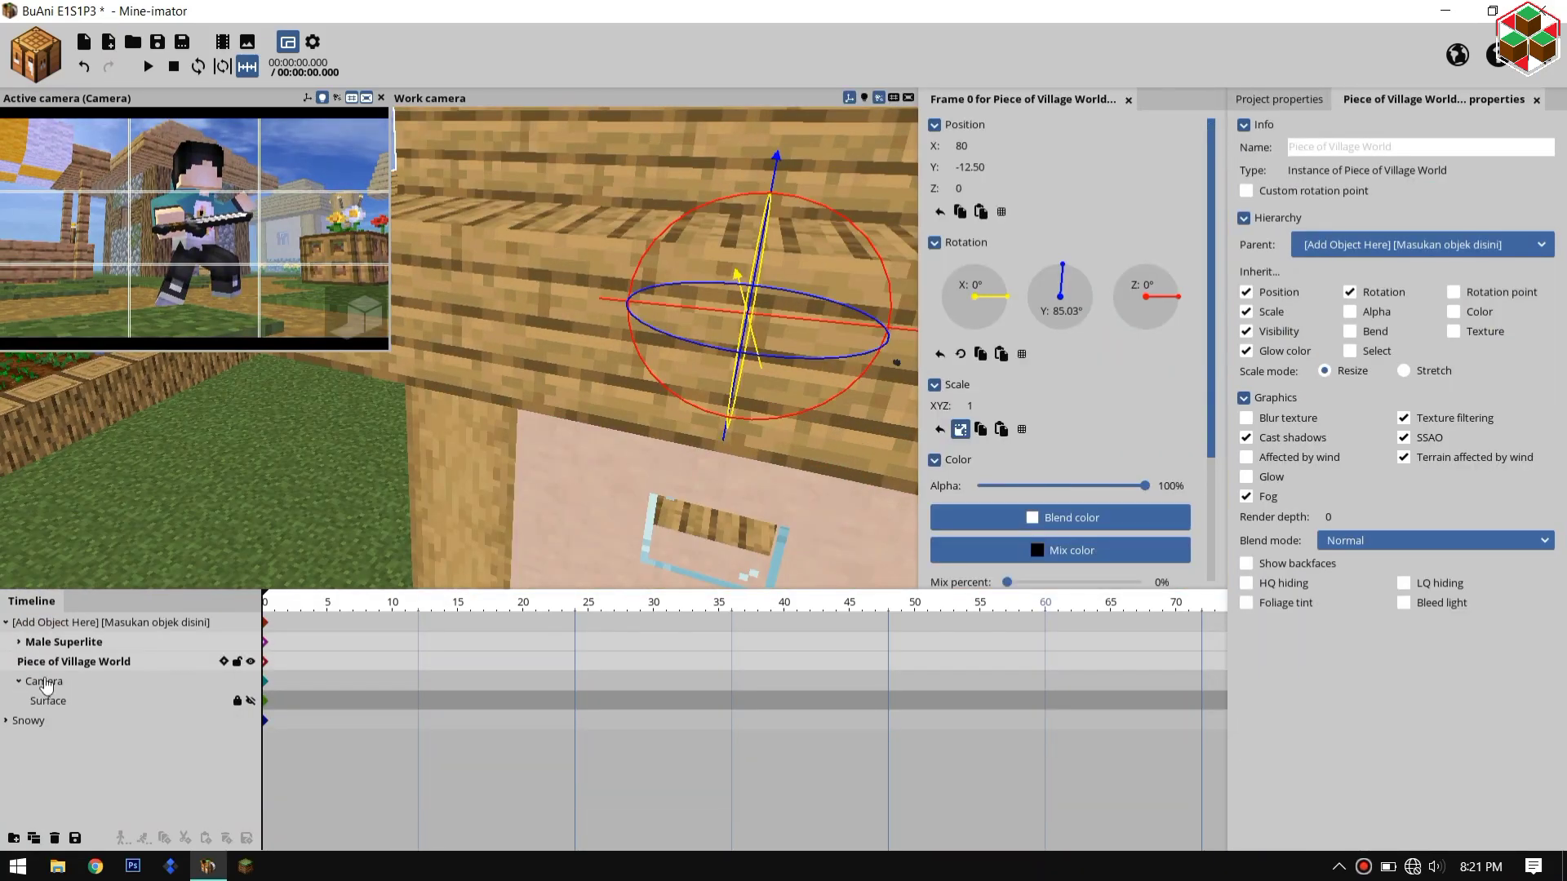
pyautogui.click(68, 743)
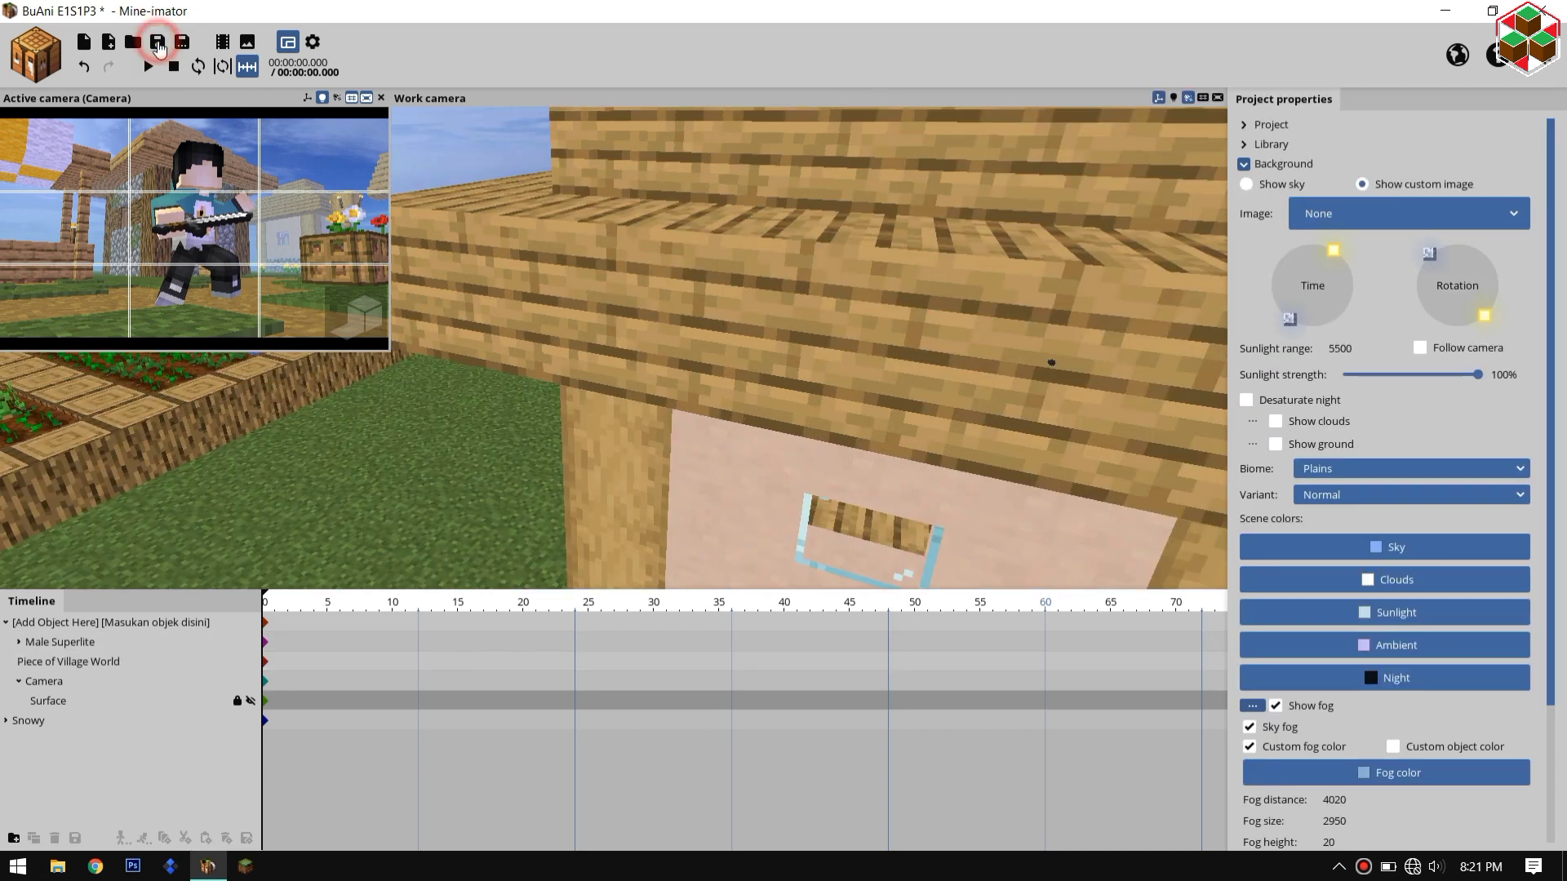
pyautogui.click(542, 358)
# Step: Import the Evening lighting preset from the Scene Lightroom v.1 folder
pyautogui.click(107, 39)
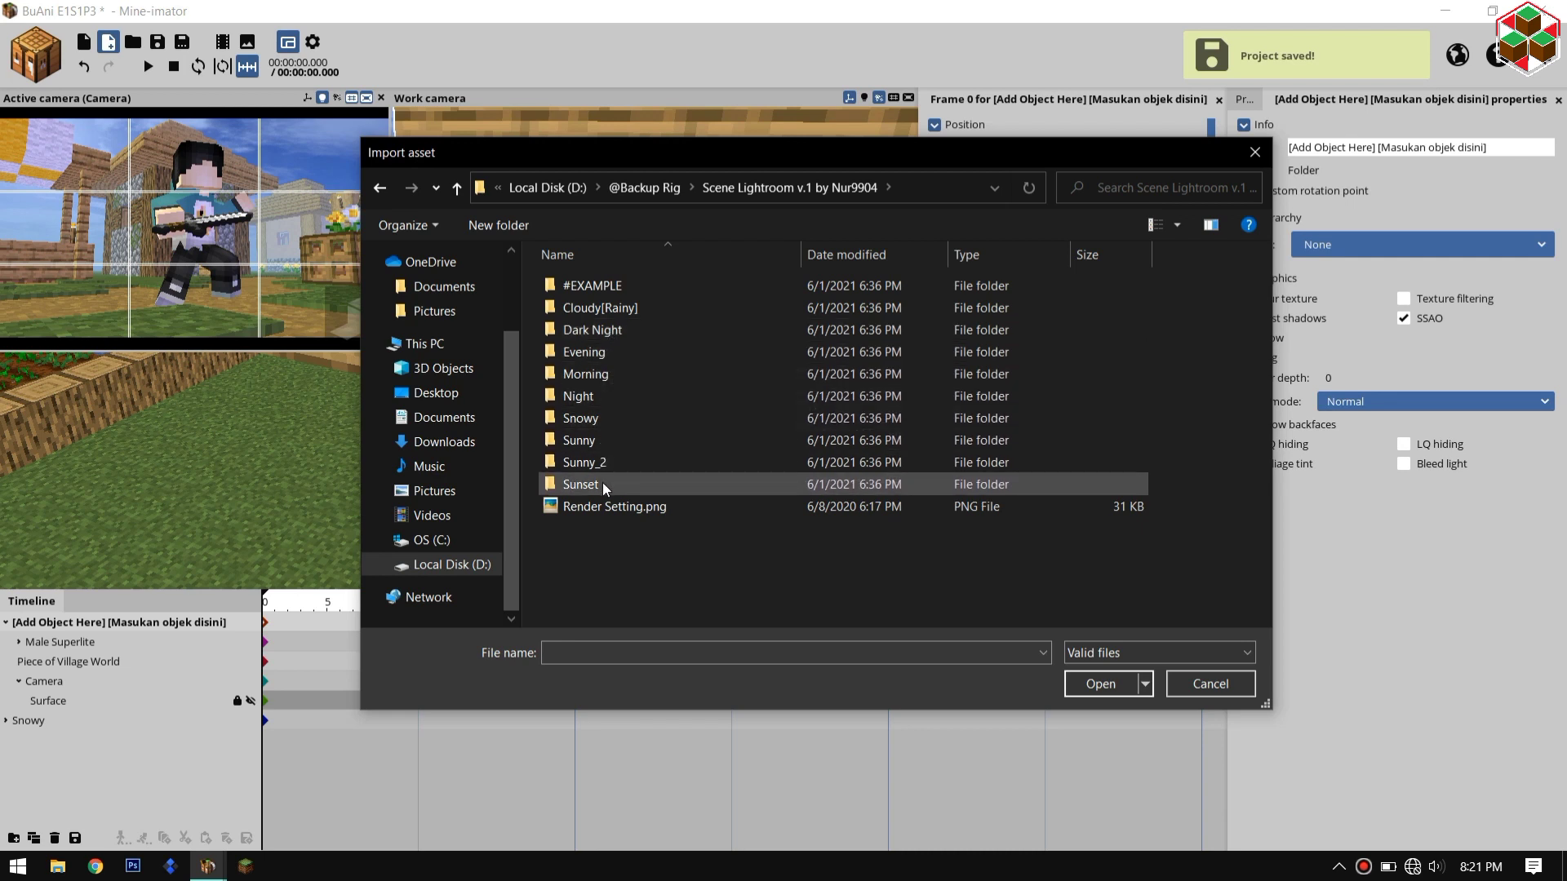
pyautogui.doubleClick(602, 353)
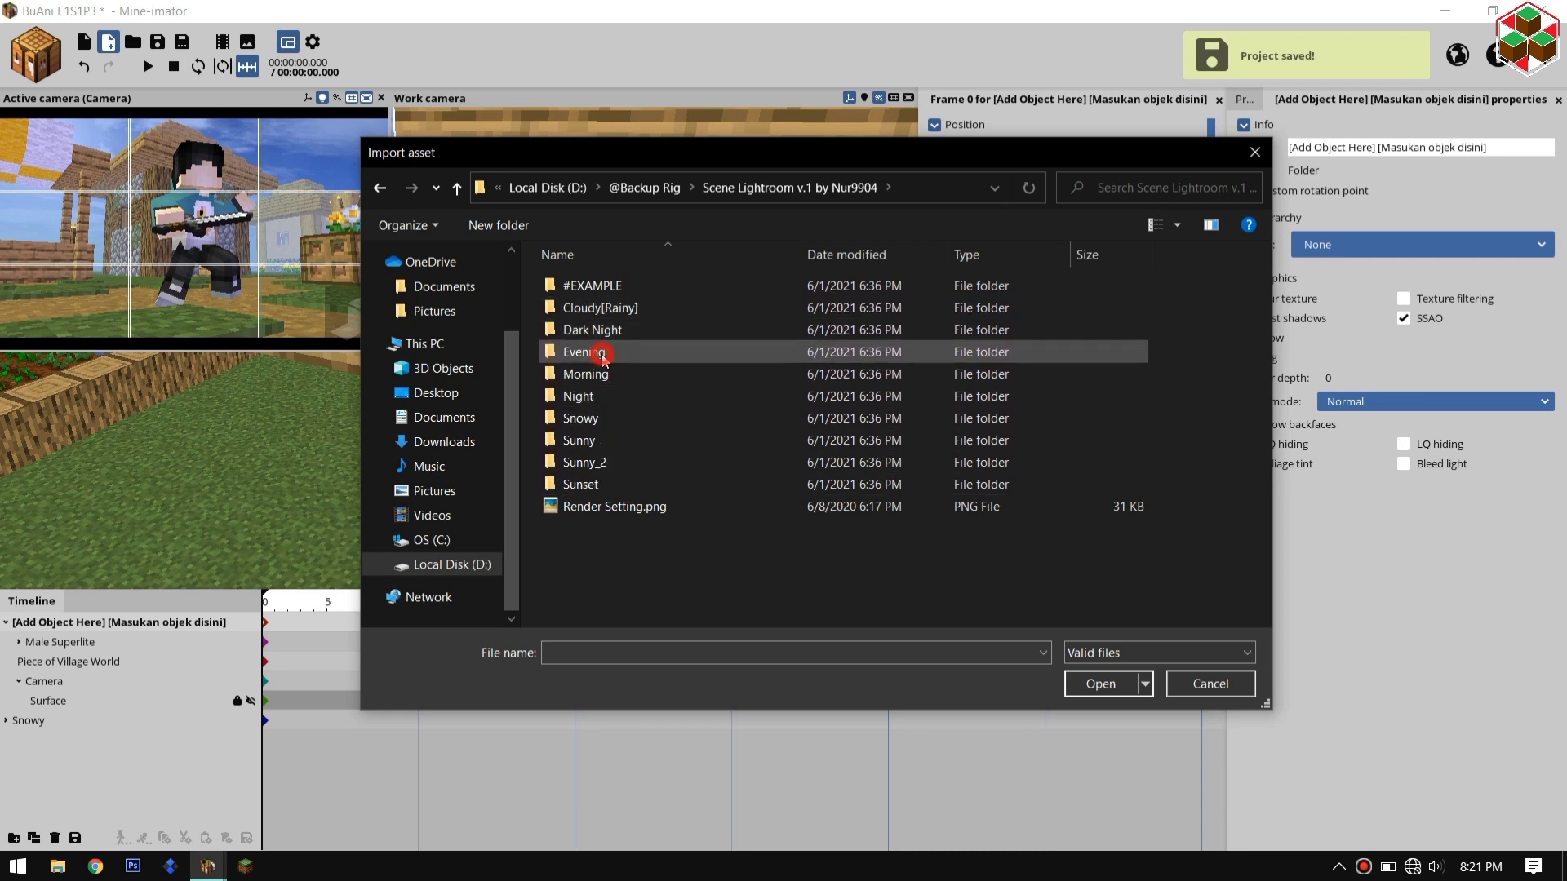
pyautogui.doubleClick(593, 314)
# Step: Delete the unneeded objects from the timeline, leaving the Evening preset as the scene's lighting
pyautogui.scroll(-1, 80, 703)
pyautogui.click(50, 760)
pyautogui.keyDown('shift'); pyautogui.click(67, 782); pyautogui.keyUp('shift')
pyautogui.press('Delete')
# Step: Preview the Evening lighting through the Camera and move the camera back to a rotation point distance of about 446
pyautogui.click(49, 759)
pyautogui.click(56, 685)
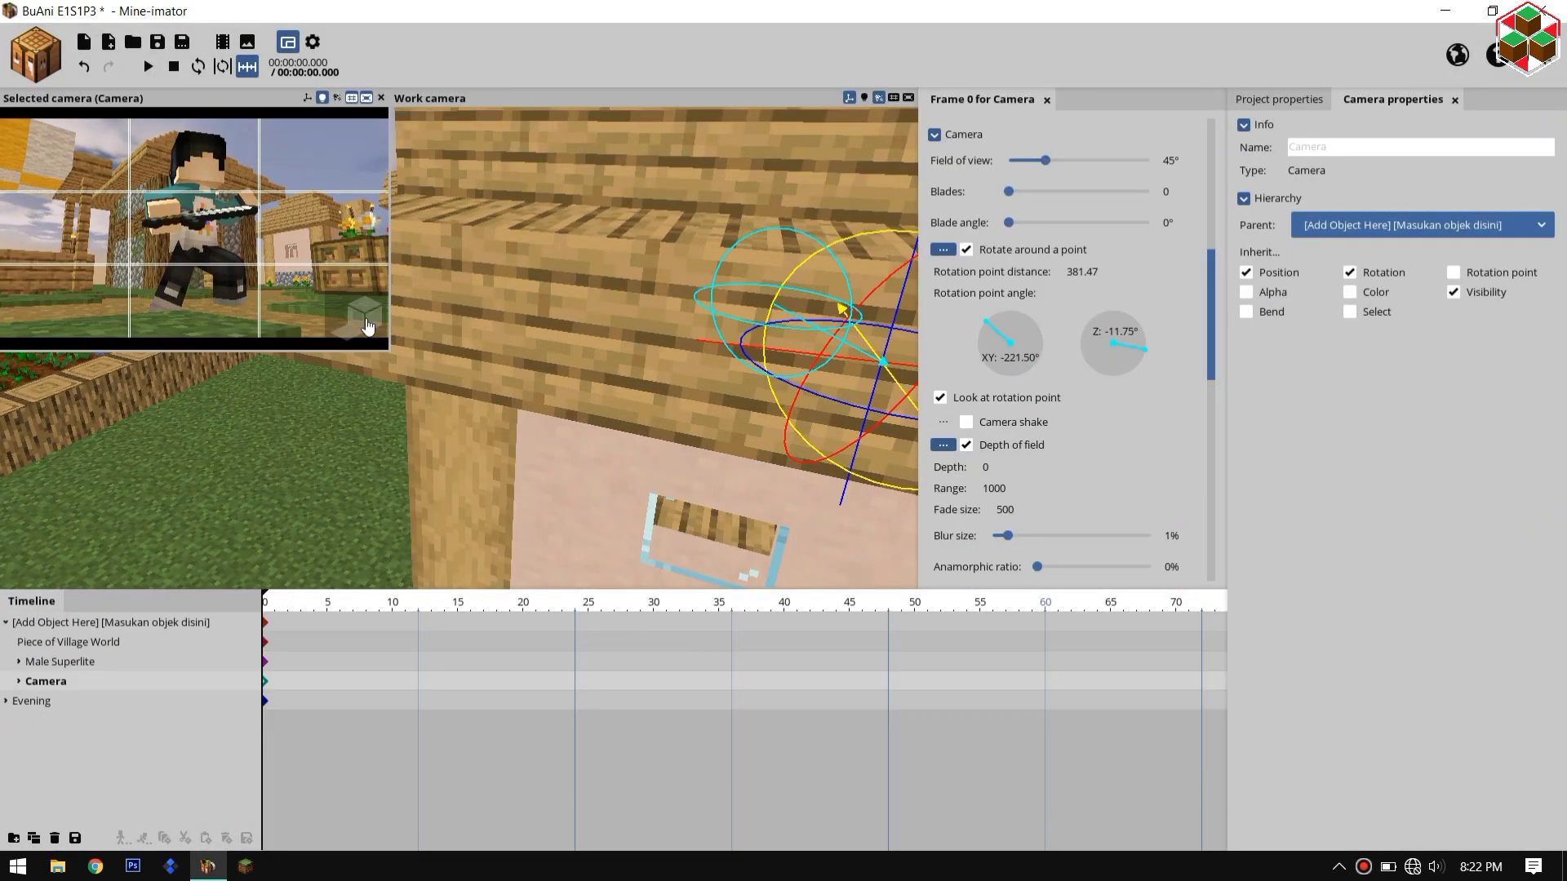
pyautogui.click(367, 327)
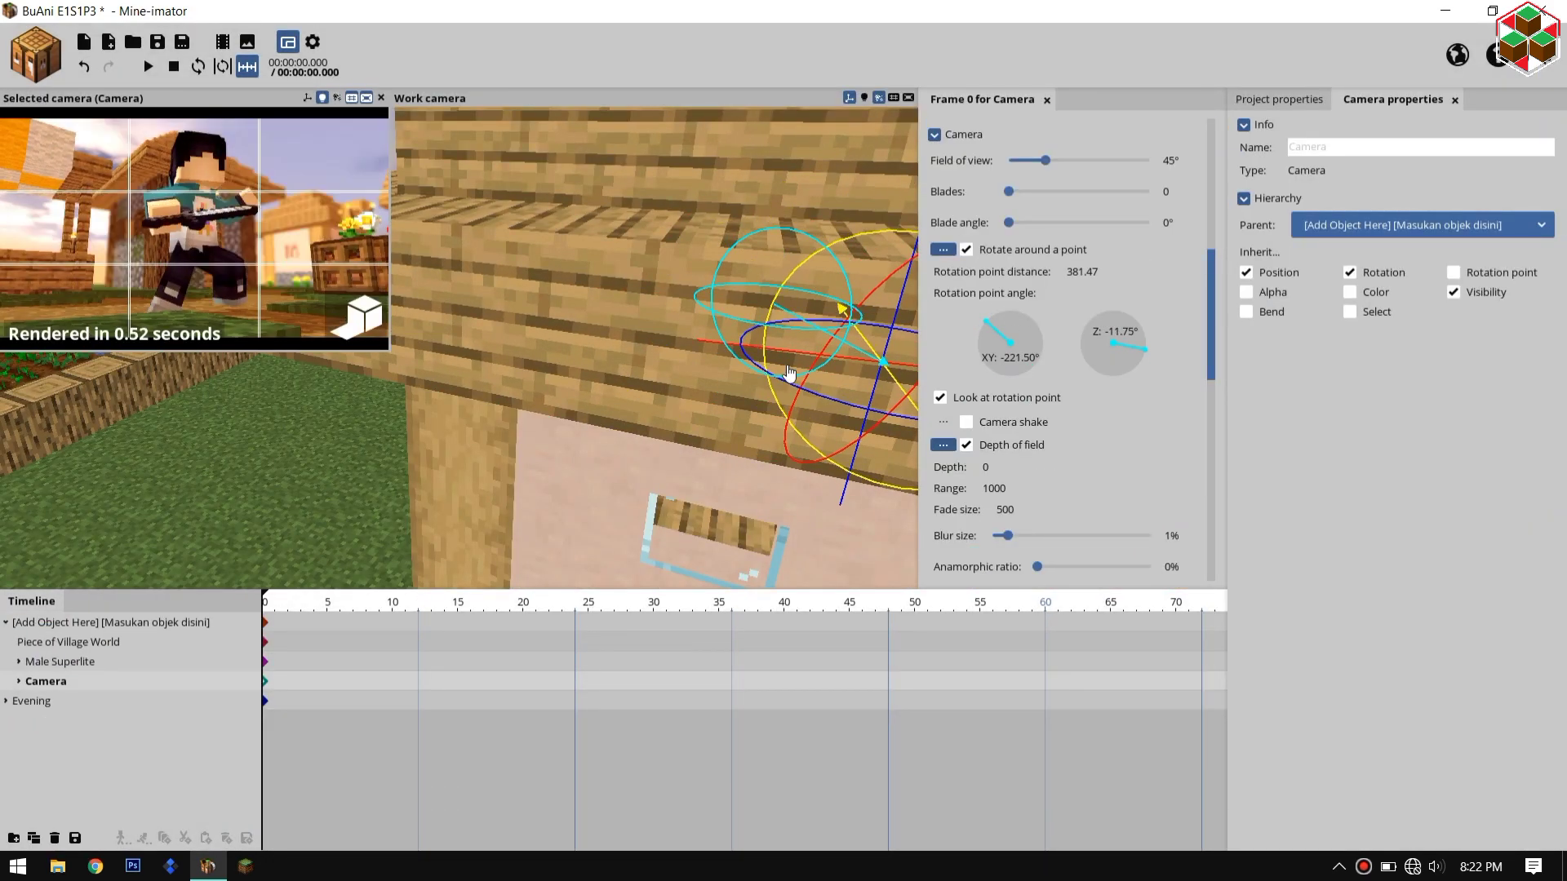
pyautogui.moveTo(813, 324); pyautogui.dragTo(841, 338)
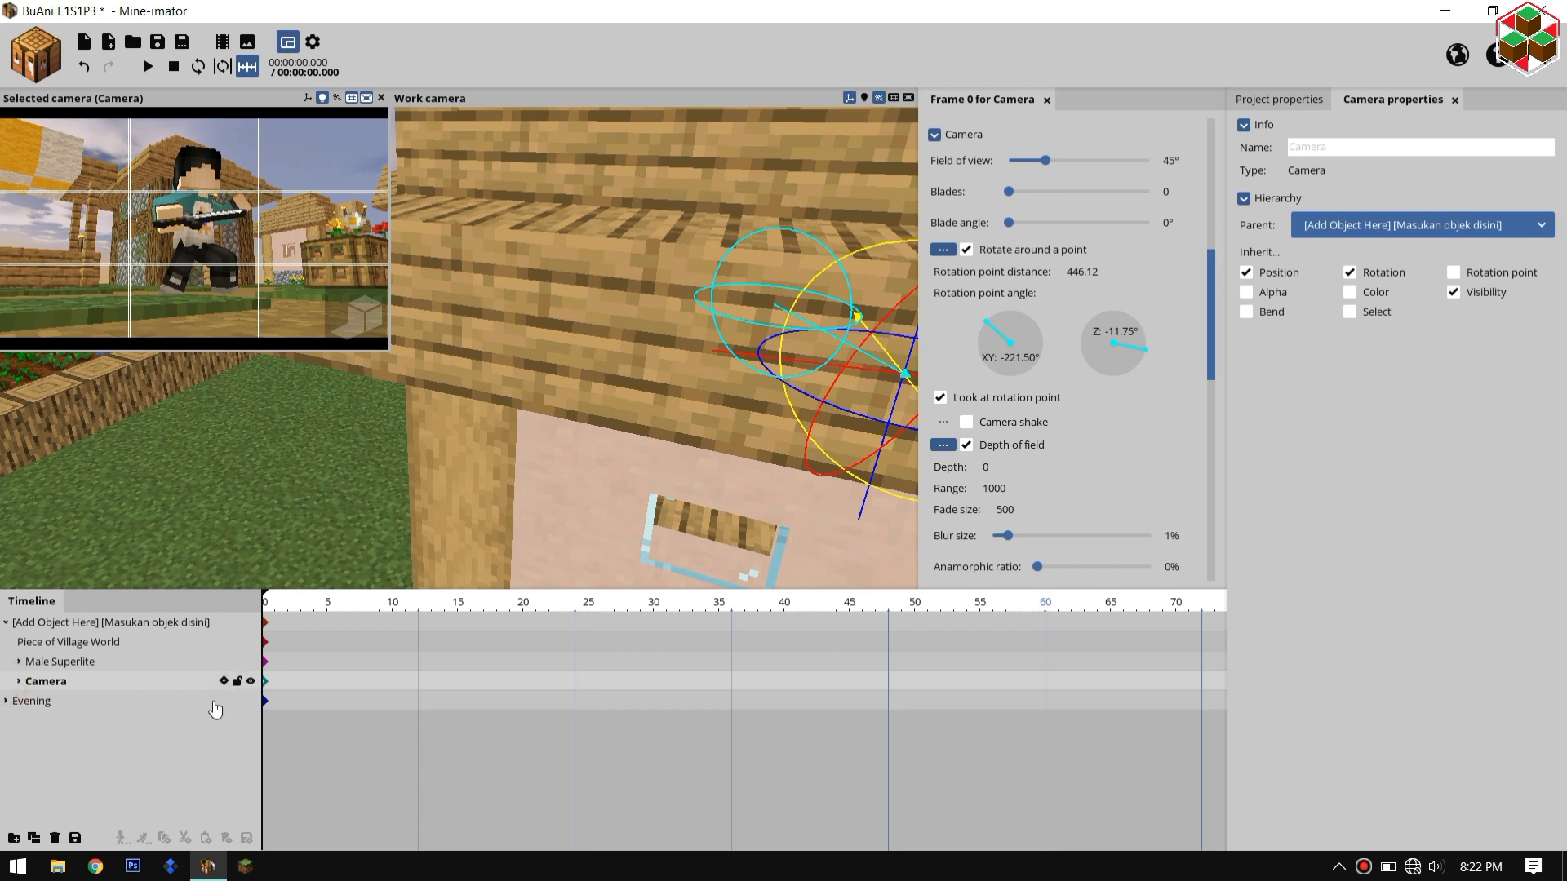
# Step: Shift the visible Surface reference image sideways to line it up with the character in the camera view
pyautogui.rightClick(201, 235)
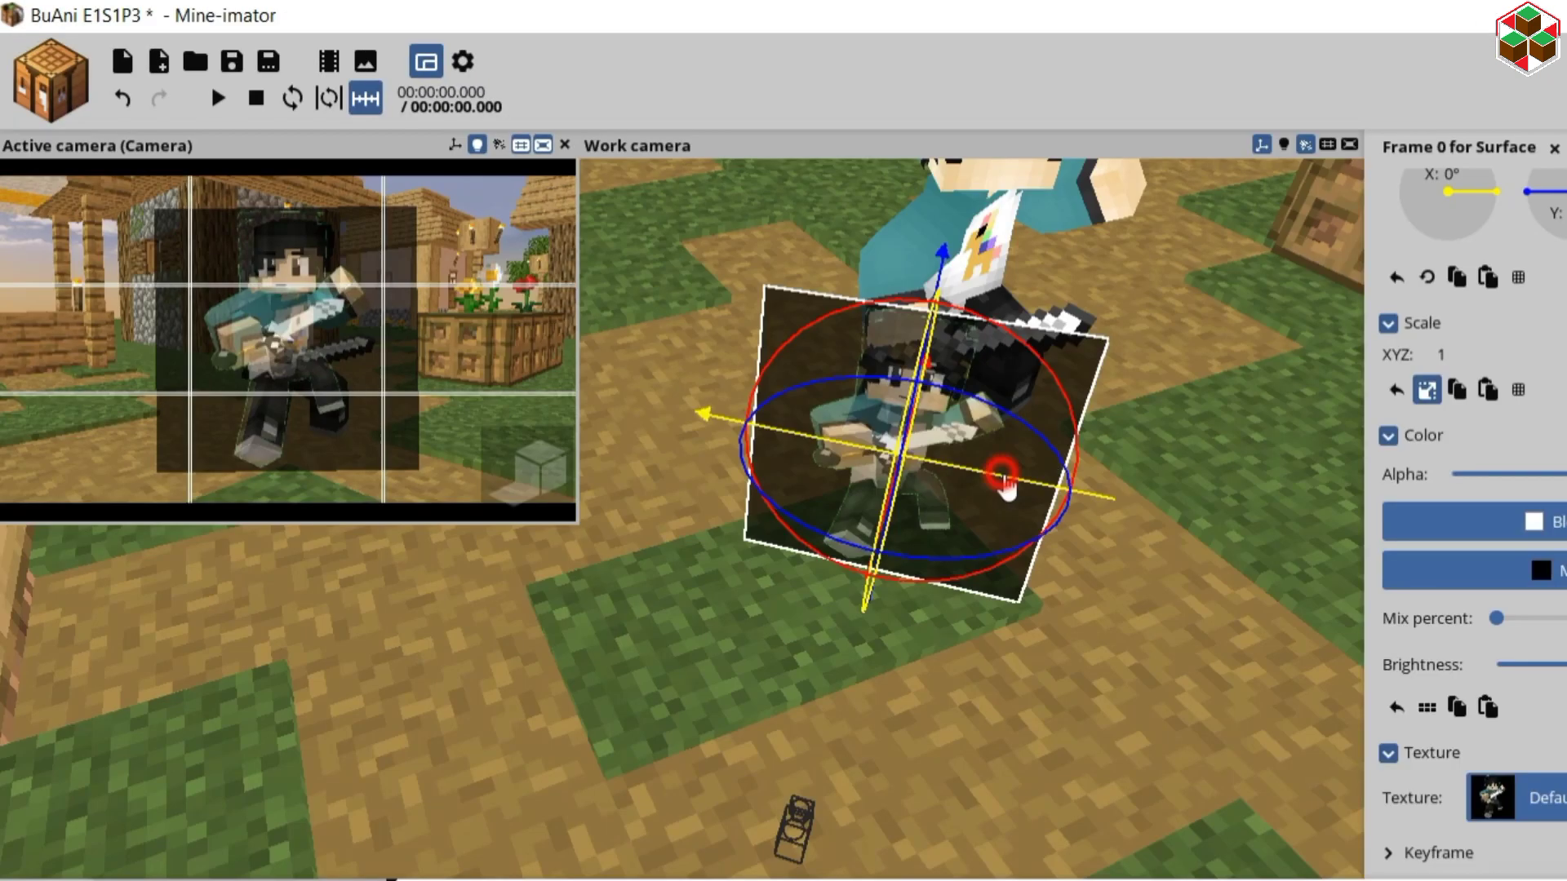
pyautogui.moveTo(683, 323)
pyautogui.mouseDown()
pyautogui.moveTo(721, 313)
pyautogui.moveTo(697, 317)
pyautogui.mouseUp()
pyautogui.moveTo(1036, 473)
pyautogui.mouseDown()
pyautogui.moveTo(1039, 455)
pyautogui.moveTo(1030, 494)
pyautogui.moveTo(1010, 486)
pyautogui.moveTo(1020, 473)
pyautogui.mouseUp()
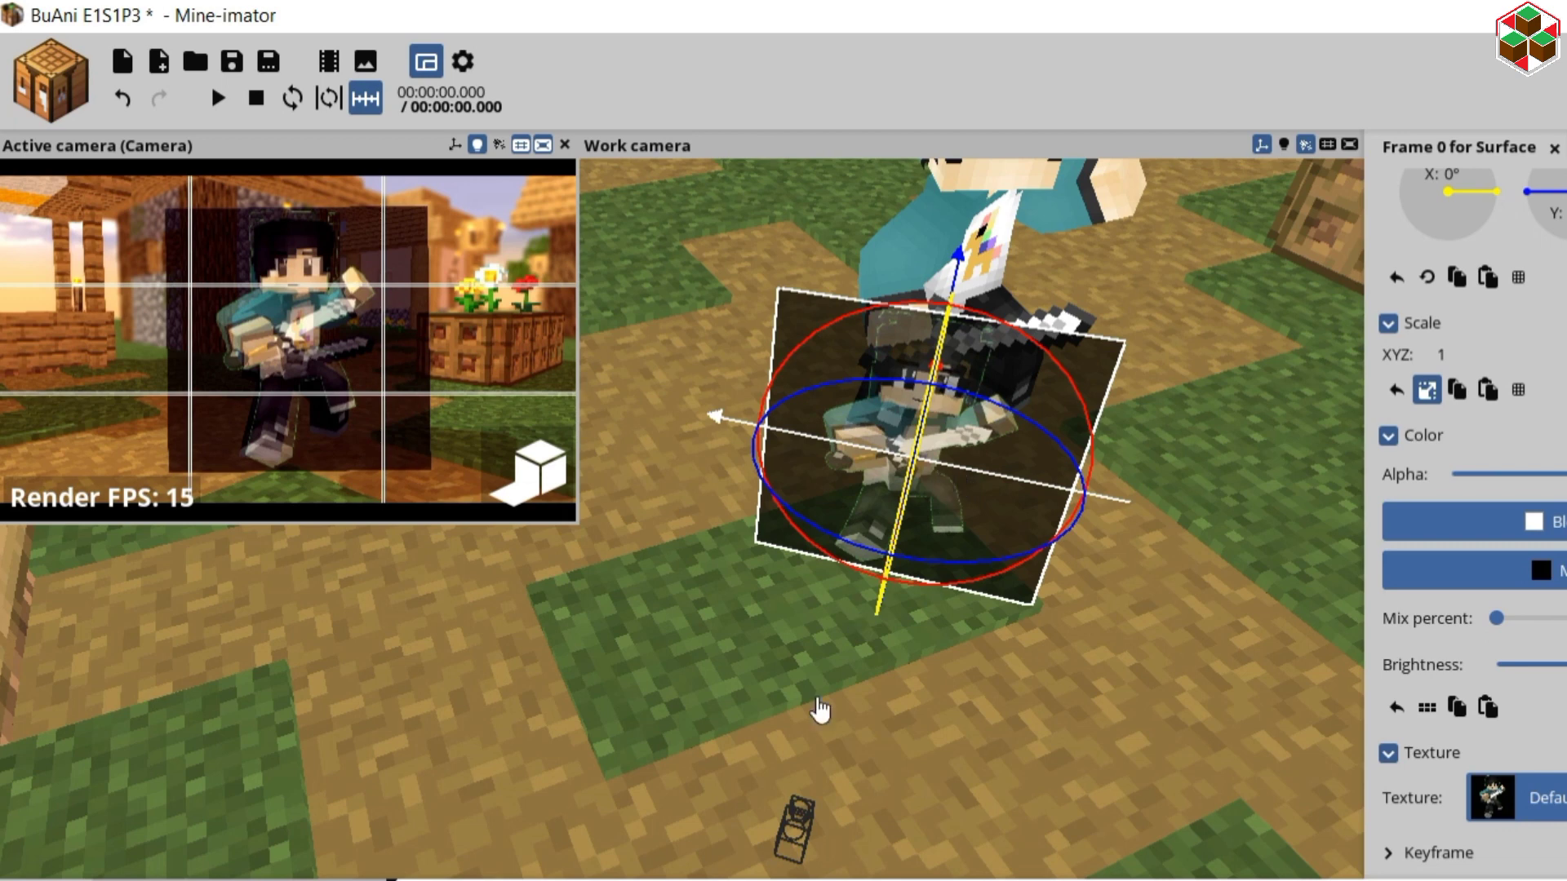
# Step: Orbit the Camera around the character to a Y rotation of about -227.5°
pyautogui.click(301, 407)
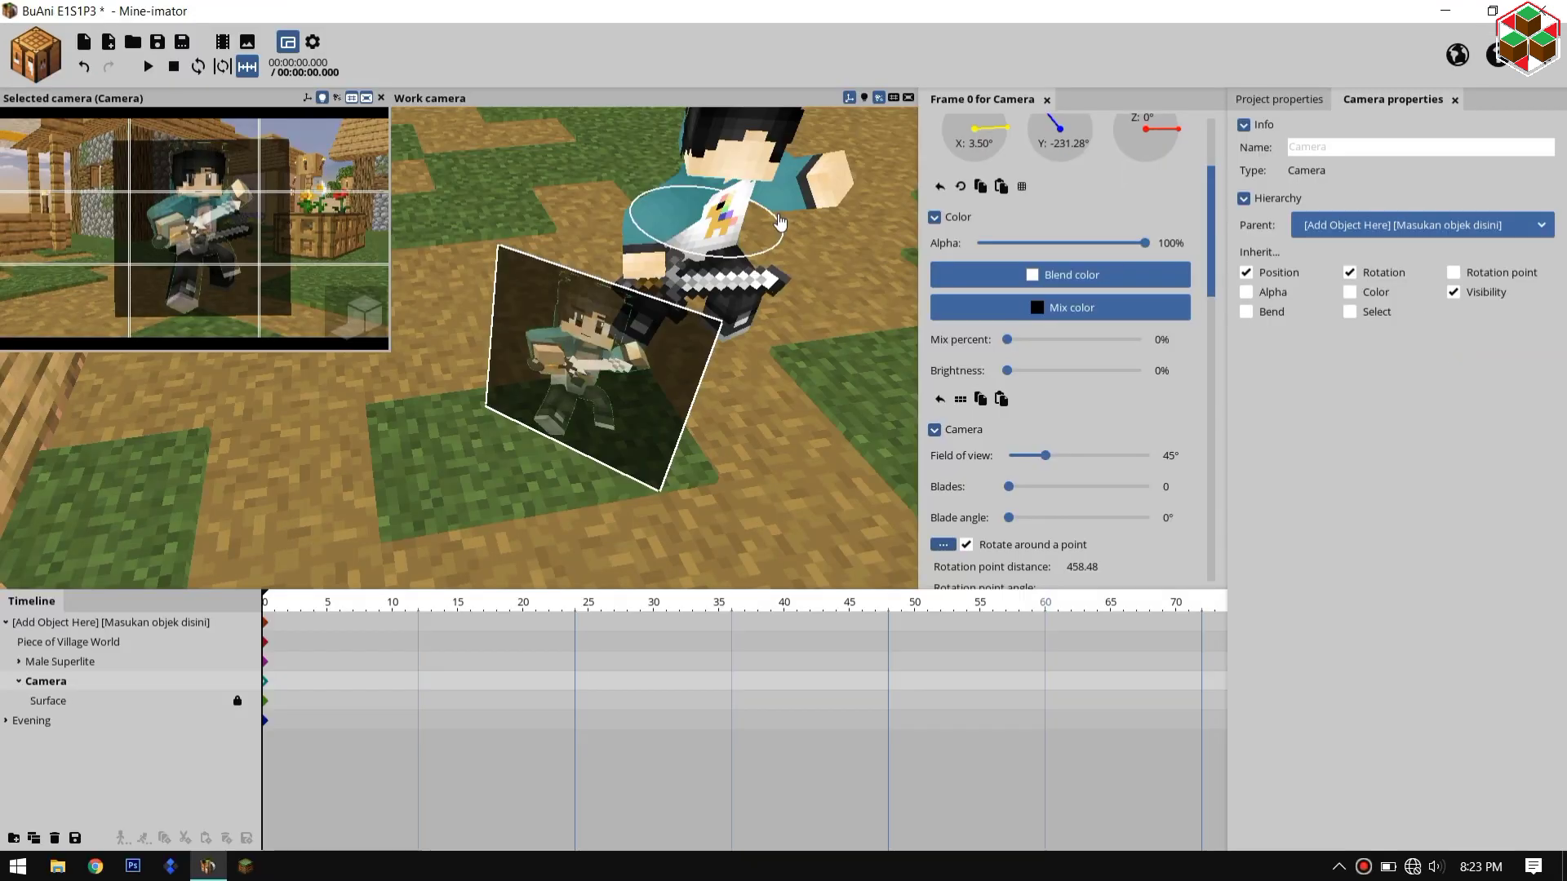
pyautogui.moveTo(781, 222); pyautogui.dragTo(781, 223)
pyautogui.click(180, 217)
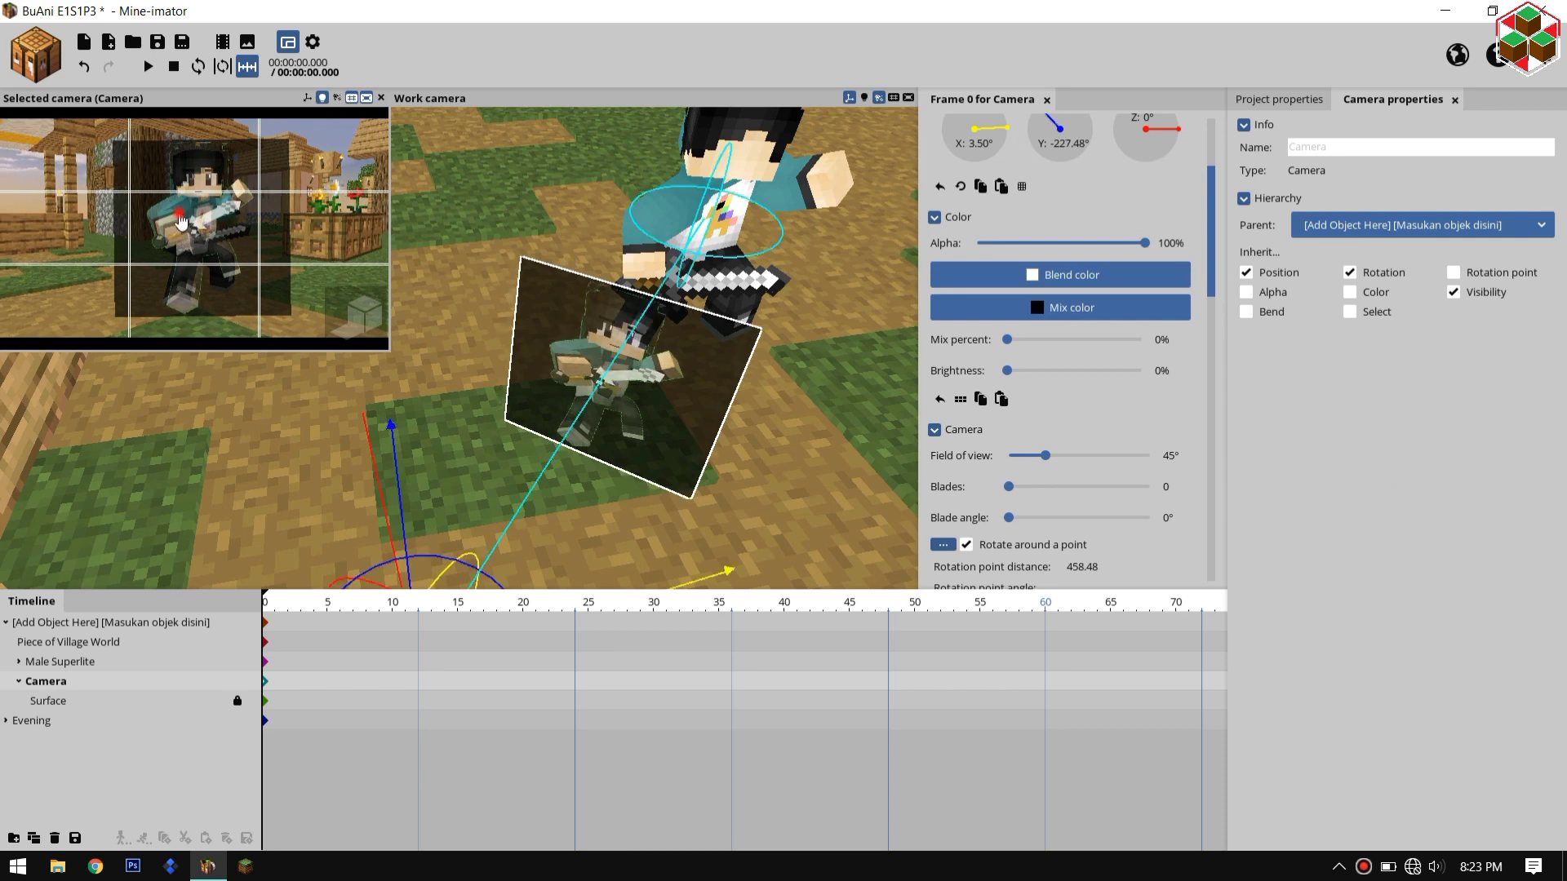
# Step: Rotate the character's right arm to about X -10.5°, Y -20.3° and Z -66.2° to match the reference pose
pyautogui.click(698, 239)
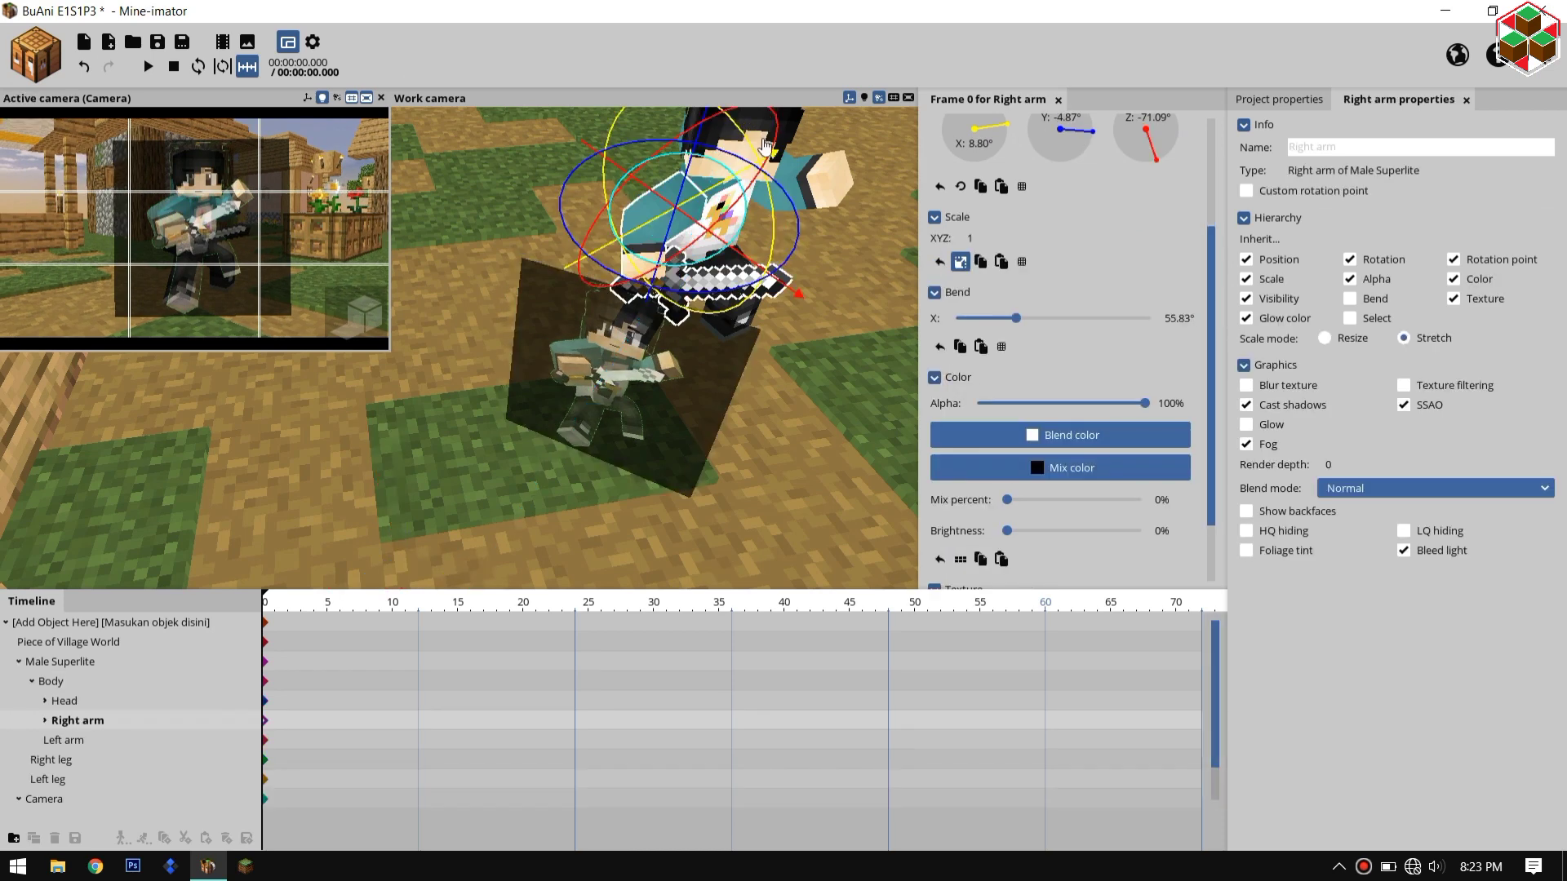
pyautogui.moveTo(773, 149); pyautogui.dragTo(779, 196)
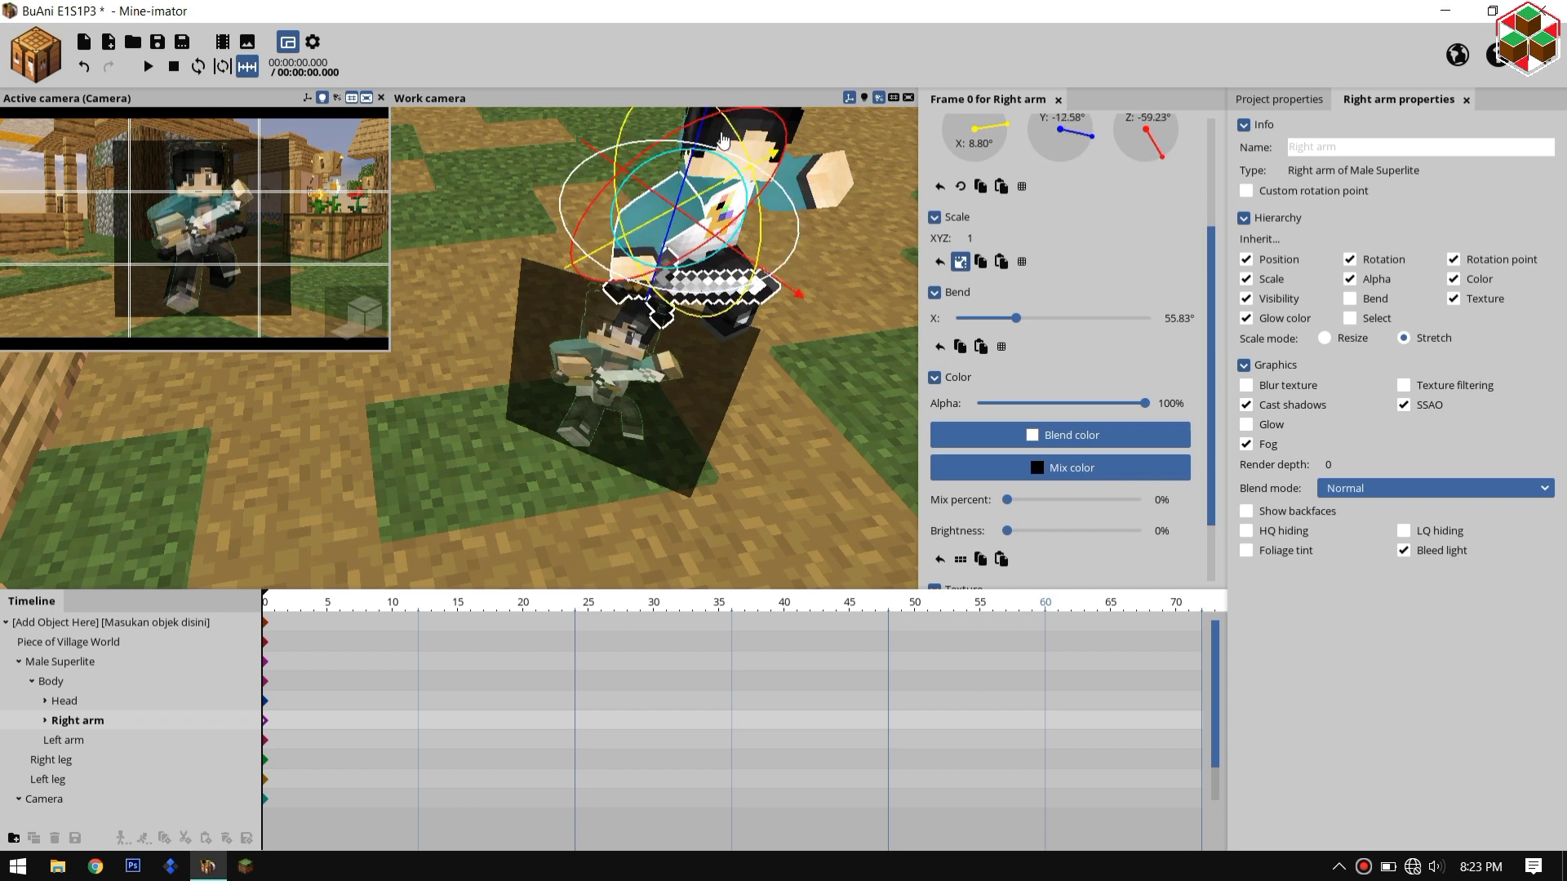
pyautogui.moveTo(723, 120); pyautogui.dragTo(701, 124)
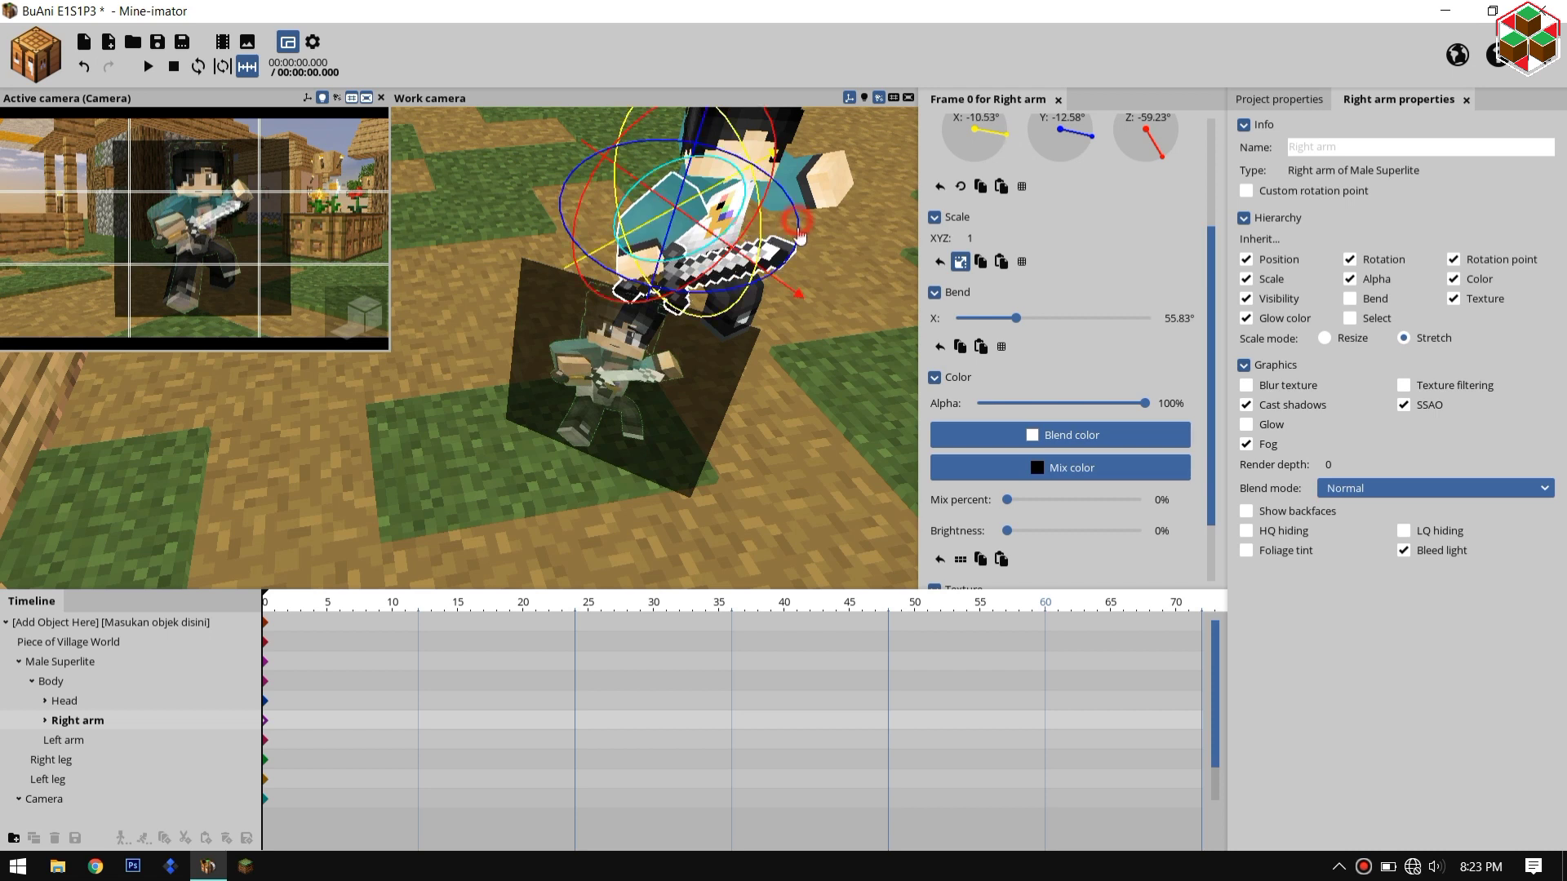
pyautogui.moveTo(797, 227)
pyautogui.mouseDown()
pyautogui.moveTo(796, 243)
pyautogui.moveTo(790, 225)
pyautogui.mouseUp()
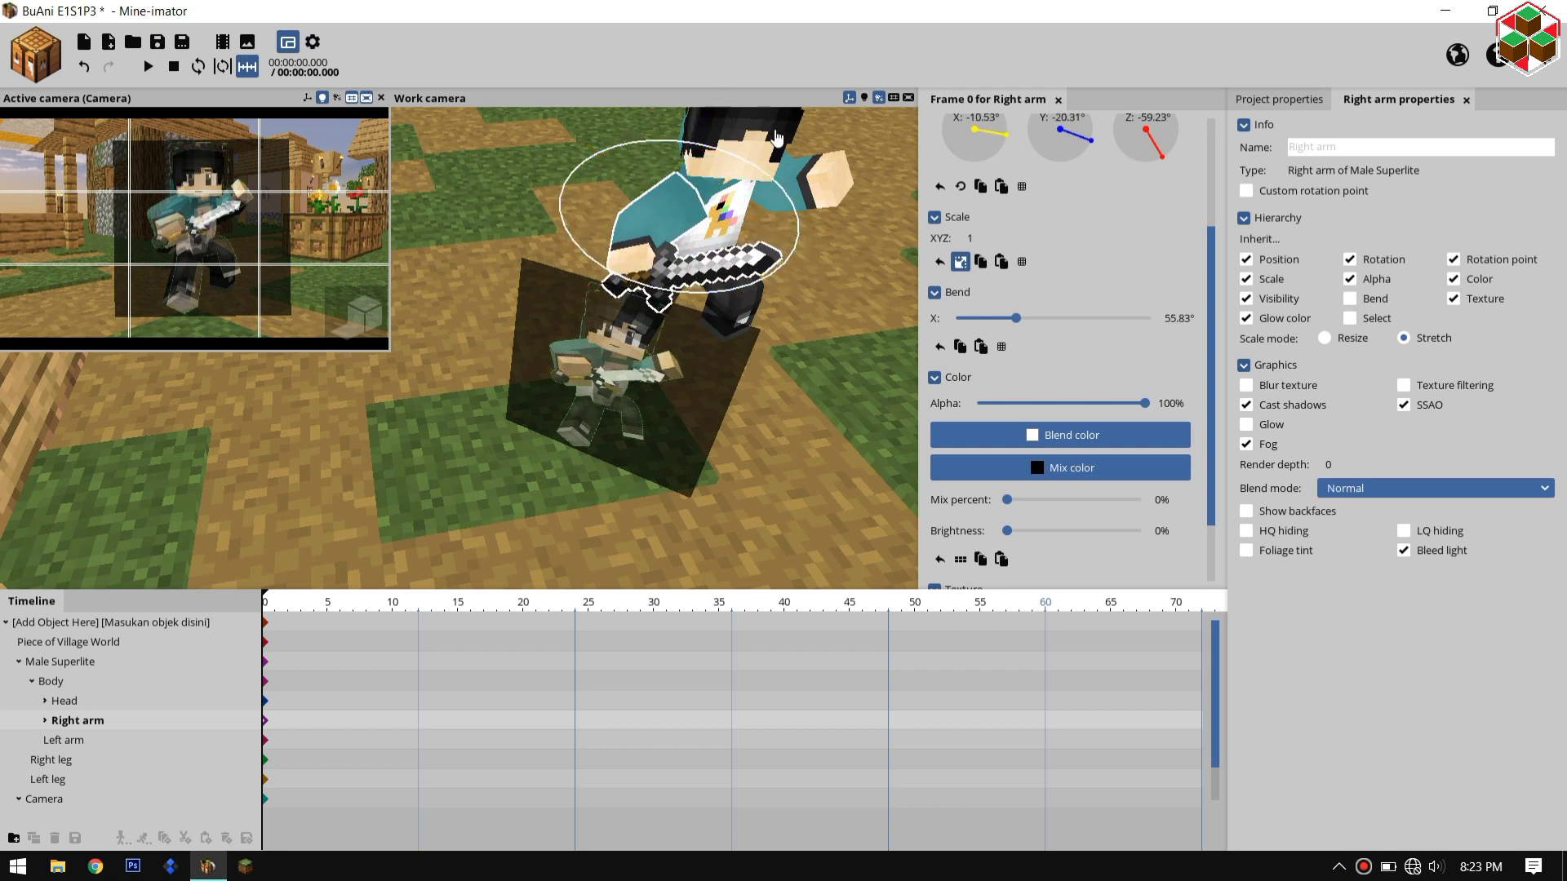
pyautogui.moveTo(782, 130); pyautogui.dragTo(792, 153)
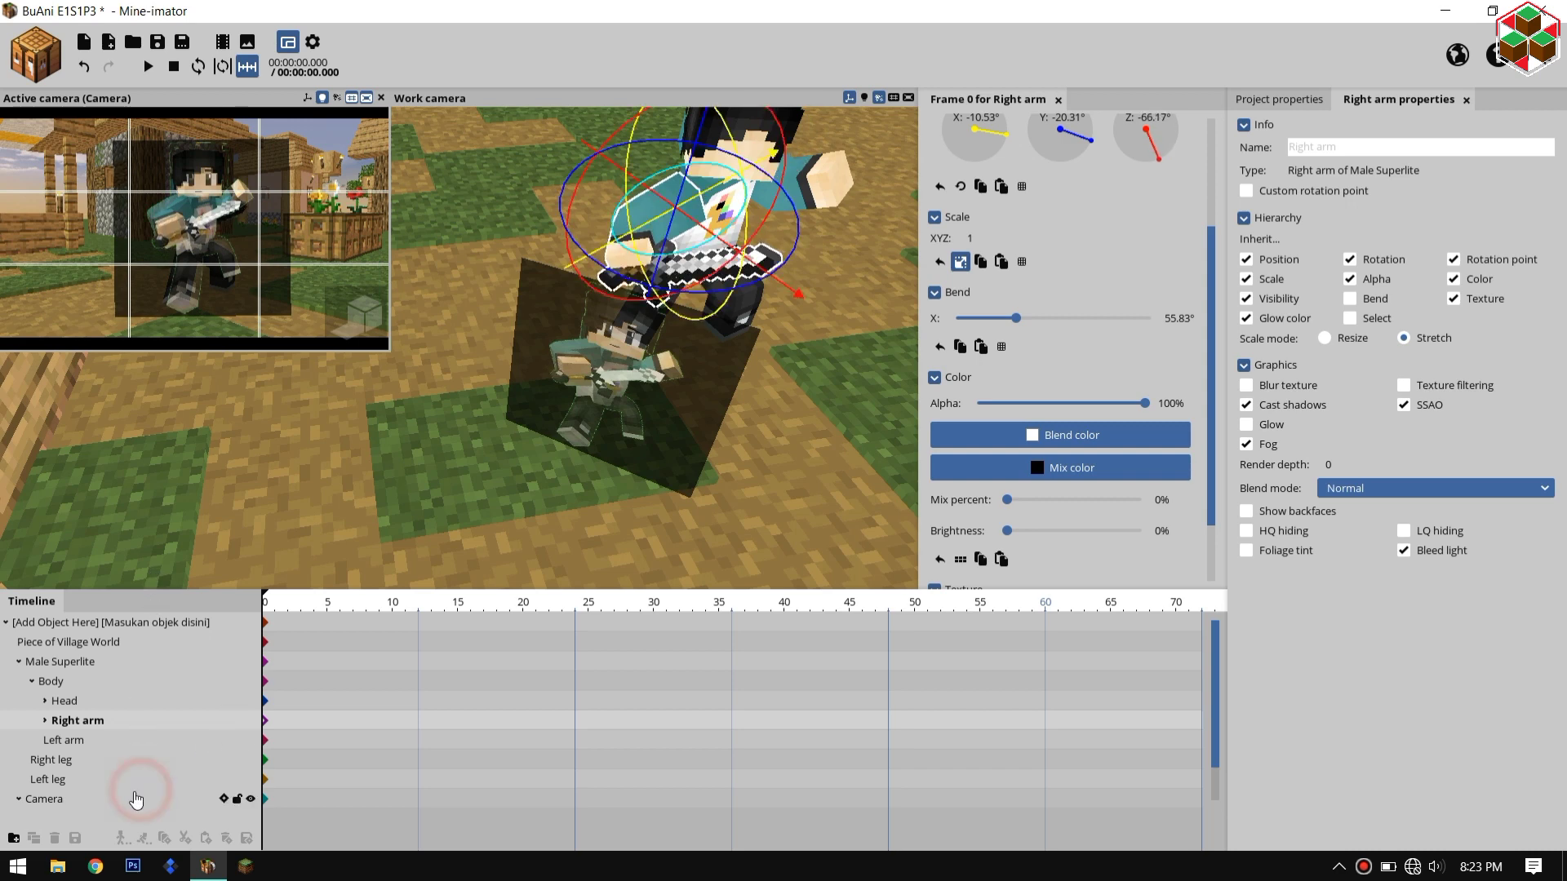
# Step: Hide the Surface reference image under the Camera and inspect the sword item in the character's right hand
pyautogui.click(209, 798)
pyautogui.scroll(-1, 209, 798)
pyautogui.click(250, 780)
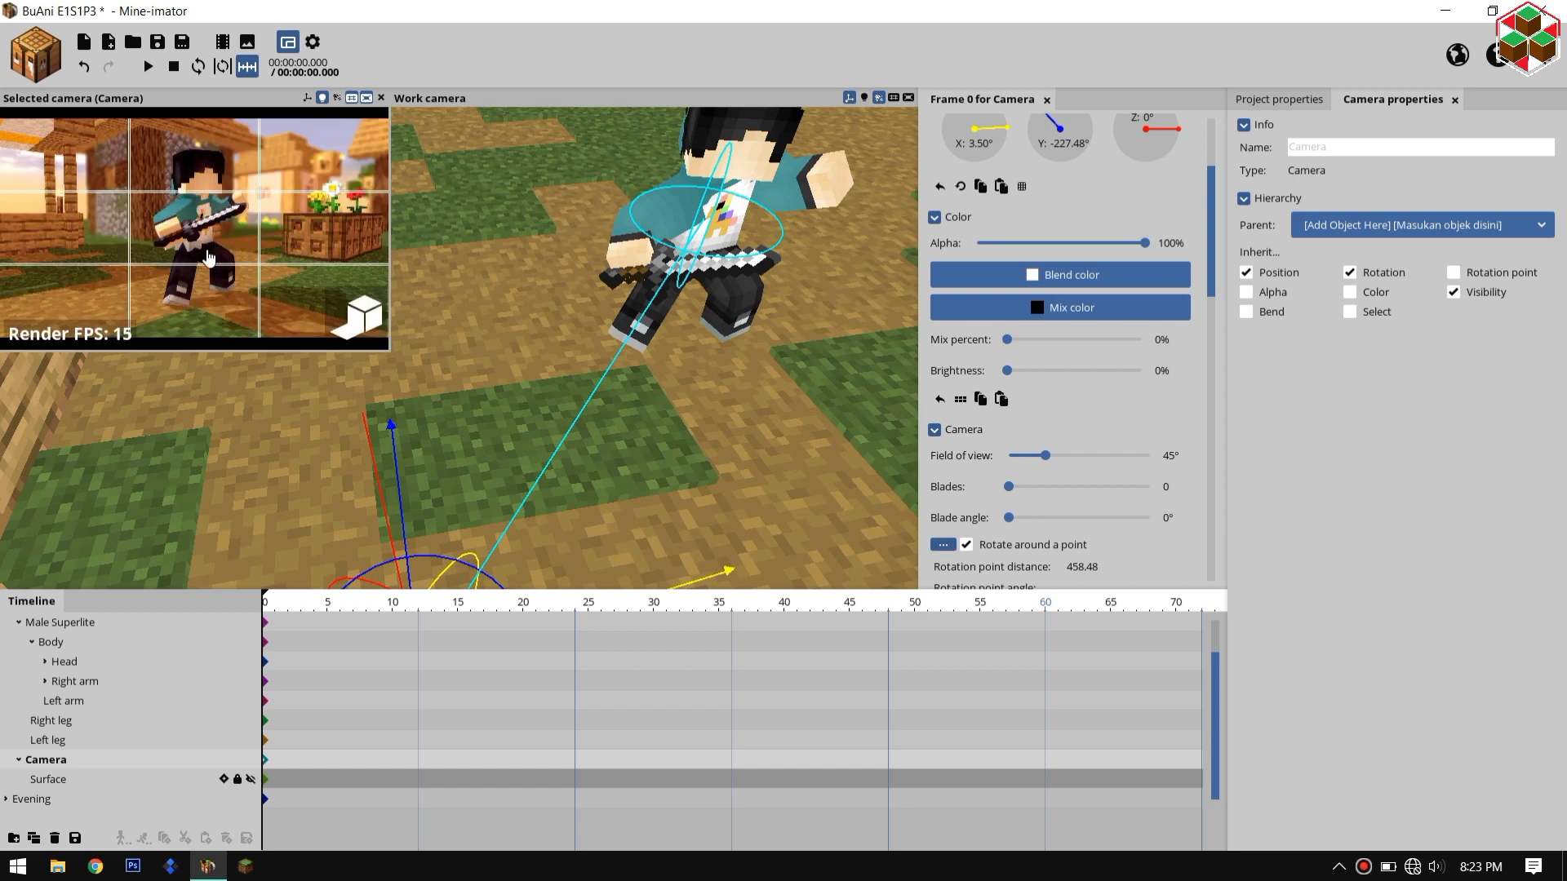
pyautogui.click(634, 221)
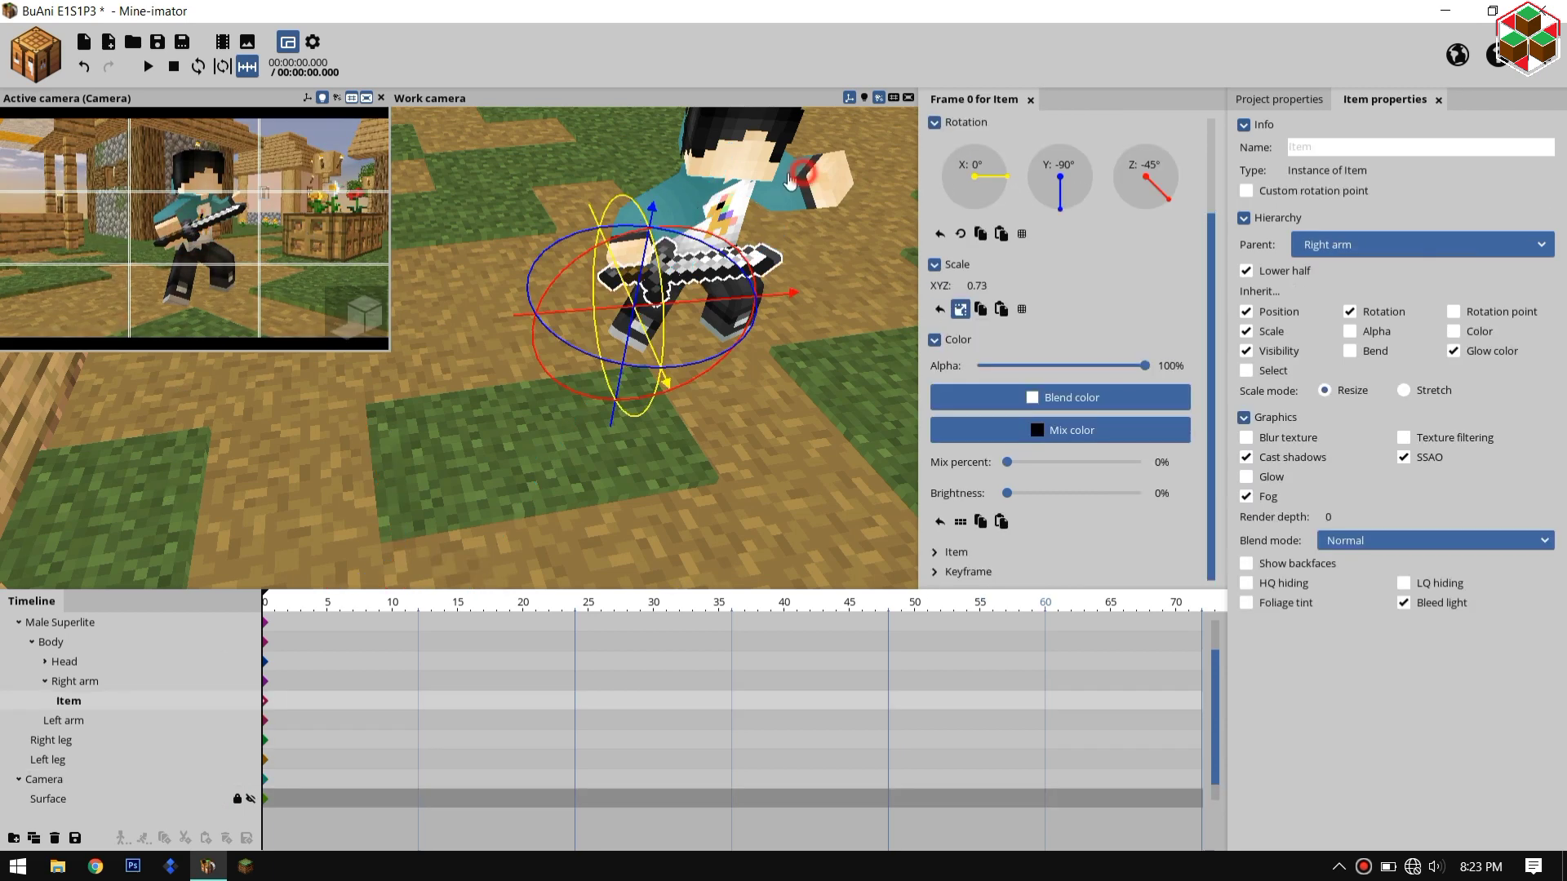
pyautogui.moveTo(723, 230); pyautogui.dragTo(602, 204)
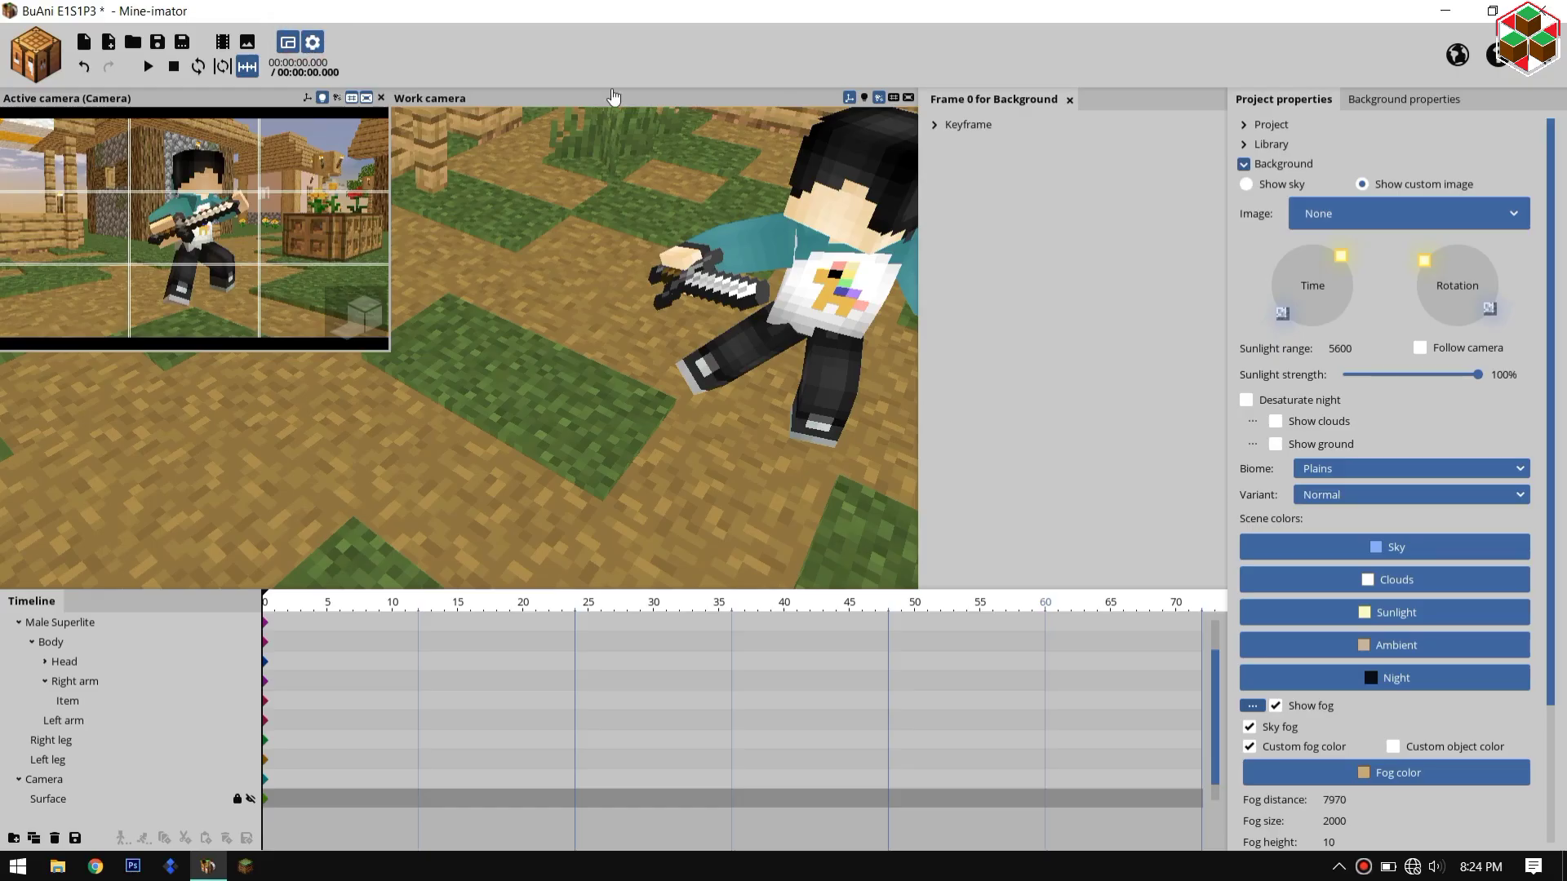
# Step: Set the shadow blur size in the render settings to 80%
pyautogui.click(742, 98)
pyautogui.click(1408, 573)
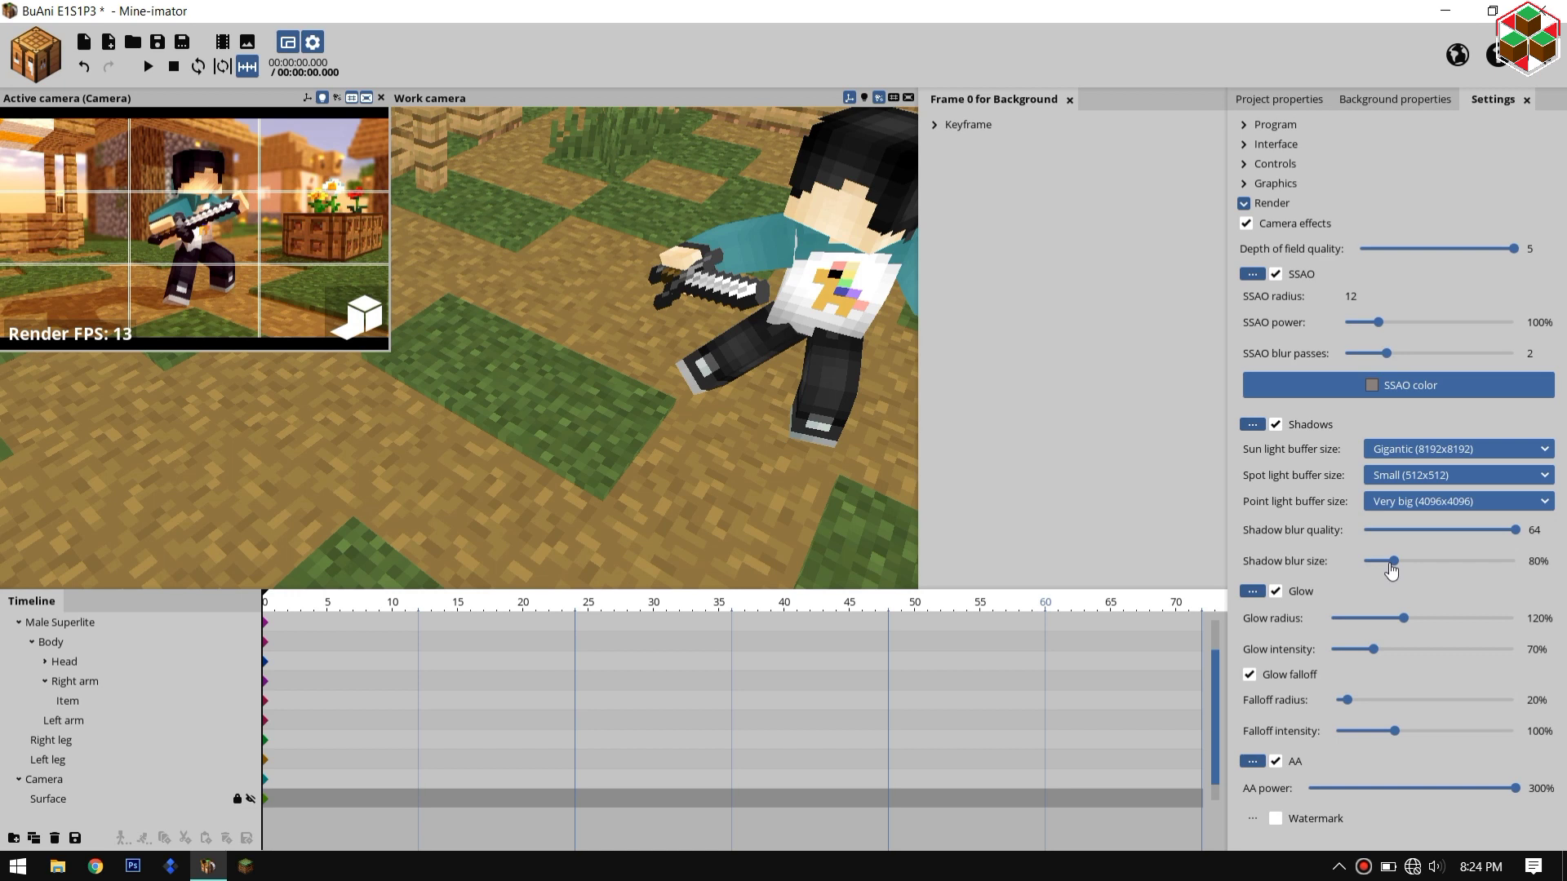
pyautogui.click(1311, 97)
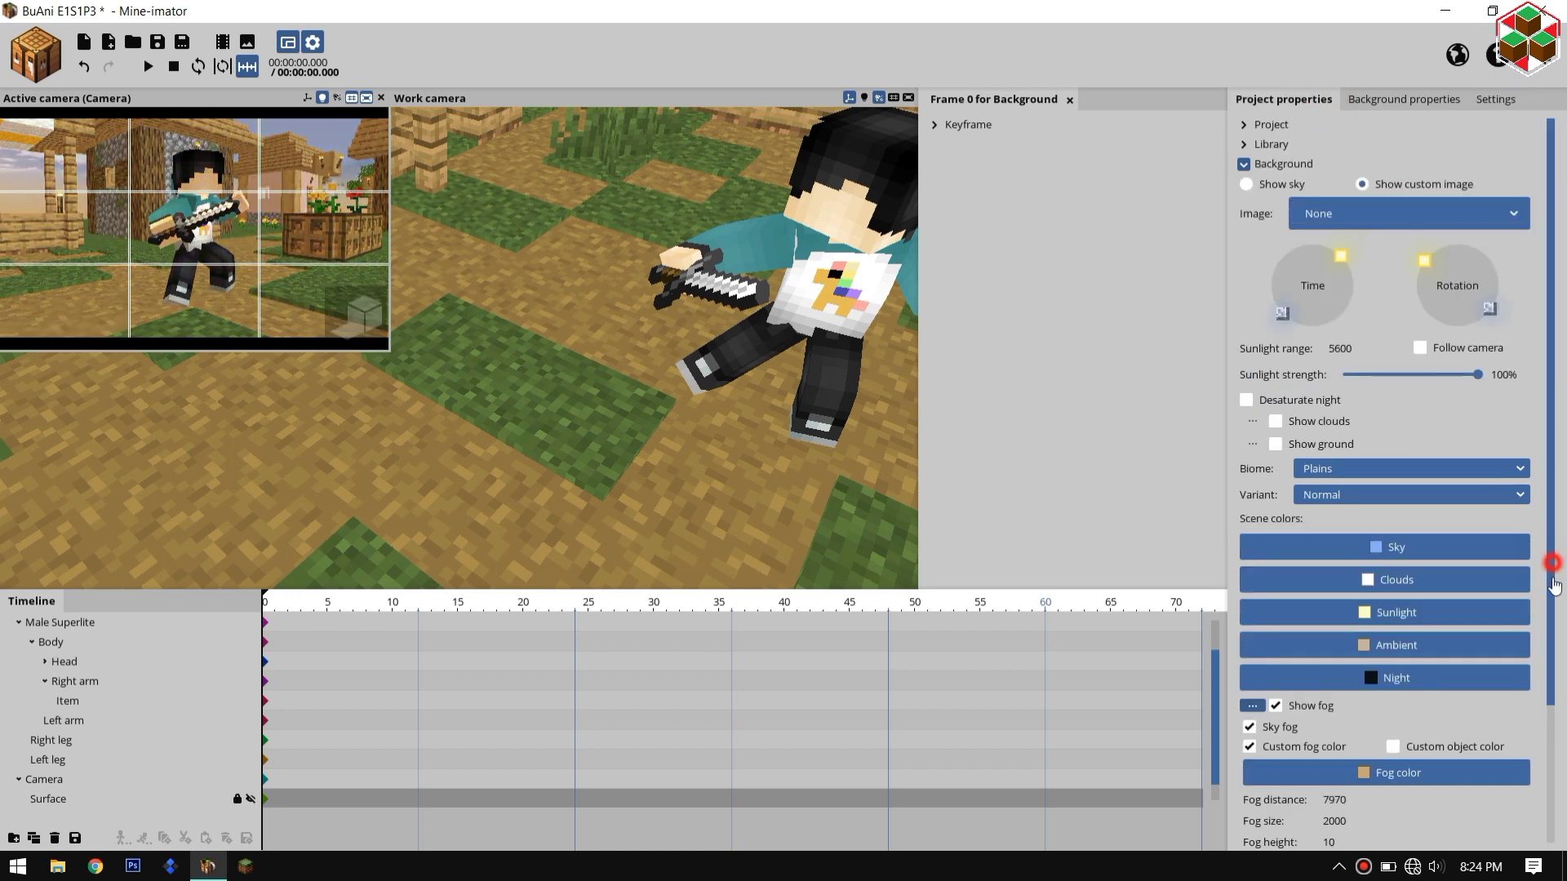
# Step: Set the background's fog size to 8190 and change the fog color to a muted tan
pyautogui.moveTo(1553, 579); pyautogui.dragTo(1529, 644)
pyautogui.moveTo(1363, 721); pyautogui.dragTo(1403, 729)
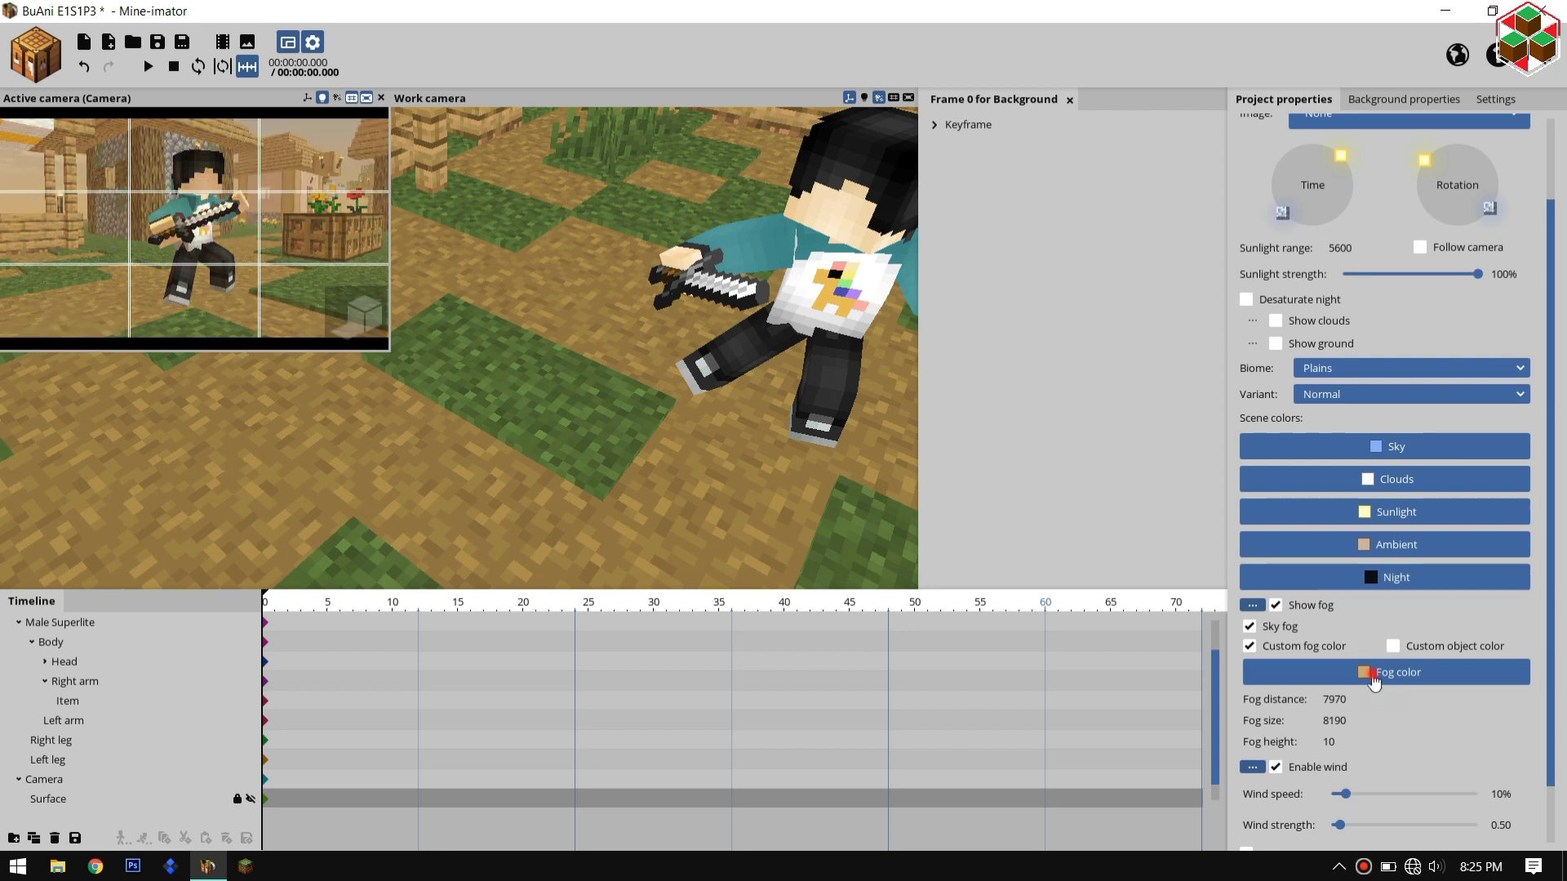
pyautogui.click(1230, 654)
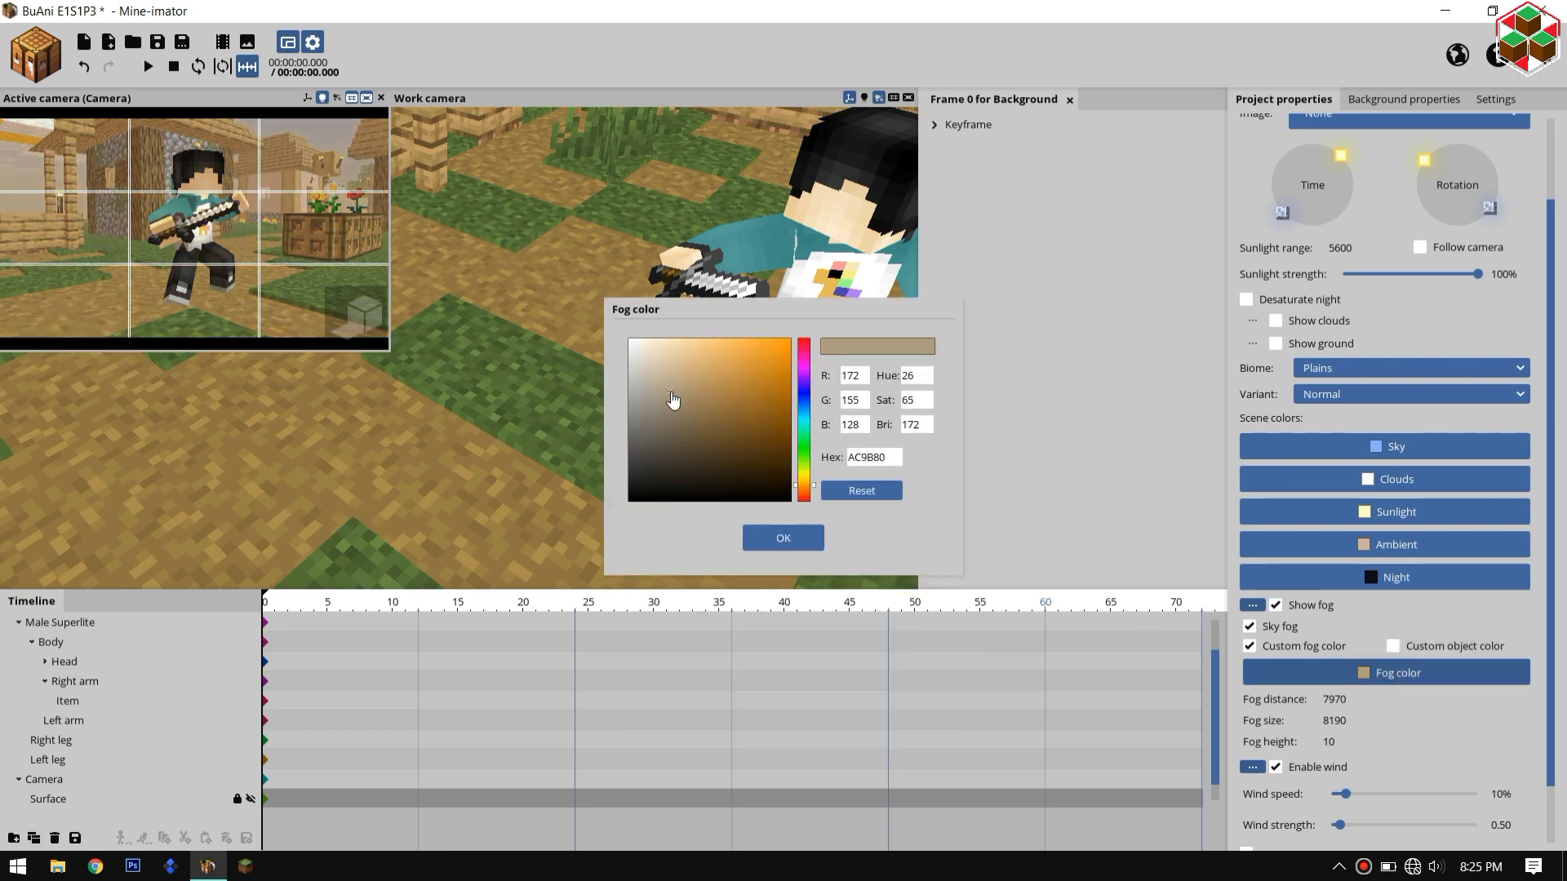
pyautogui.click(765, 539)
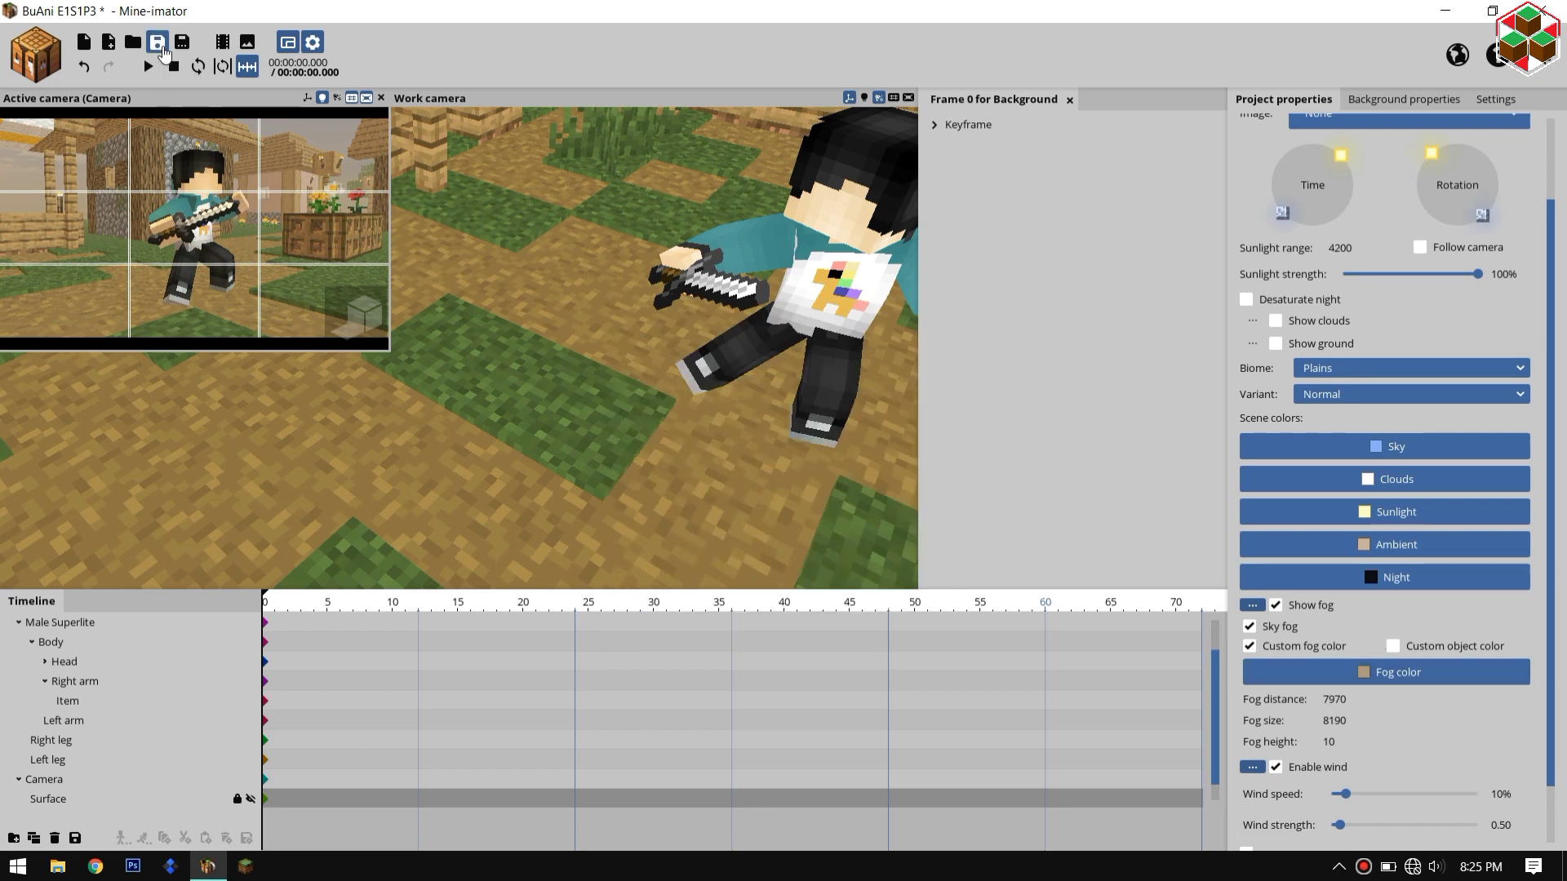
# Step: Save the project and import the CFR v.2 Male [Skin color] 8X face rig
pyautogui.click(158, 41)
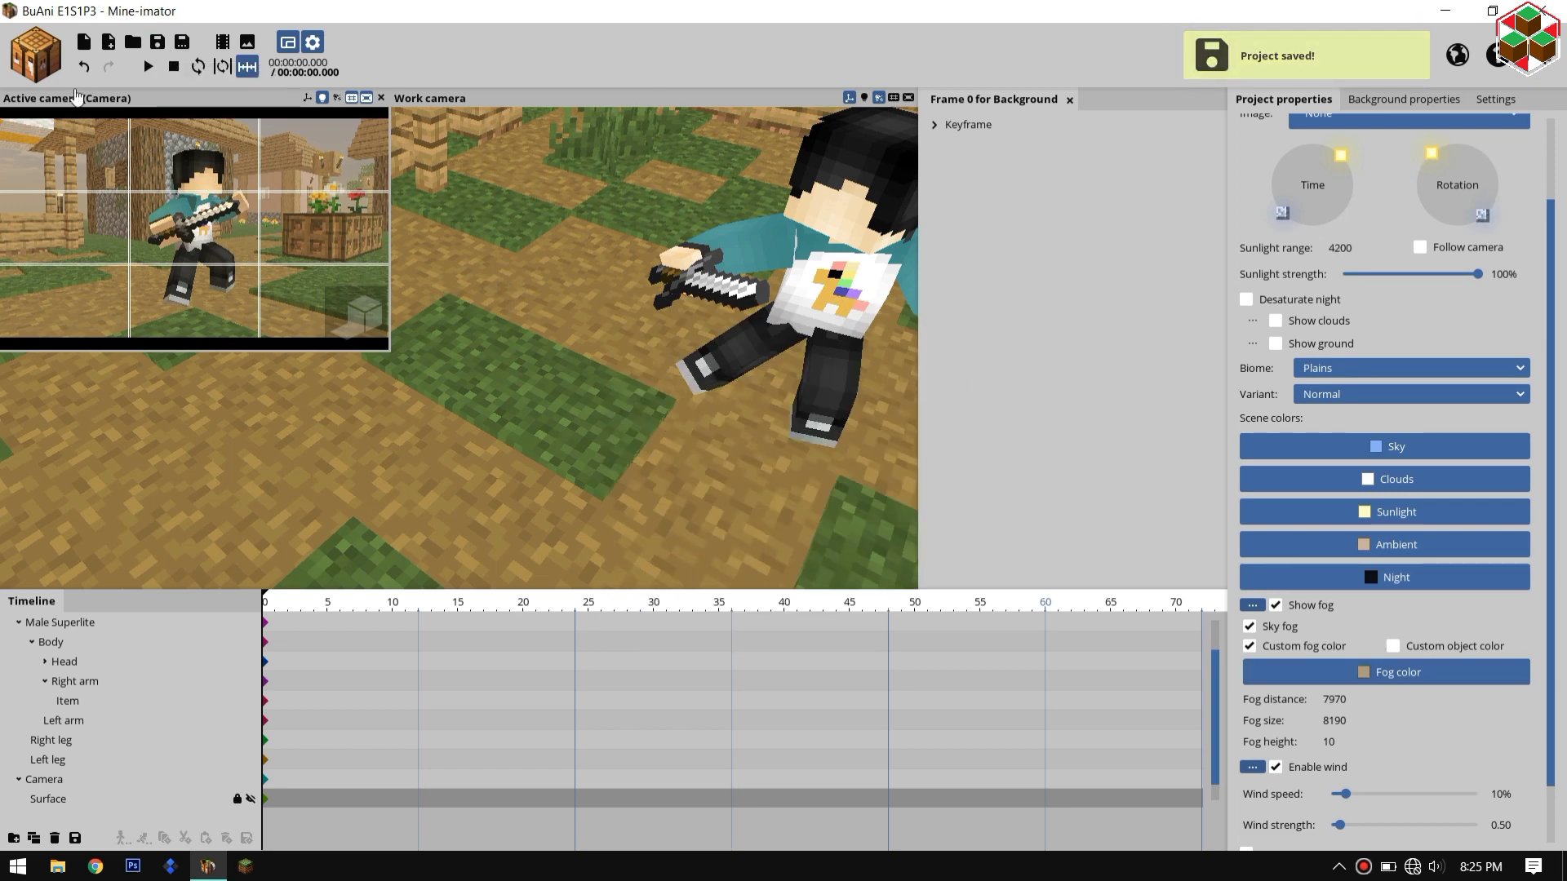
pyautogui.click(104, 45)
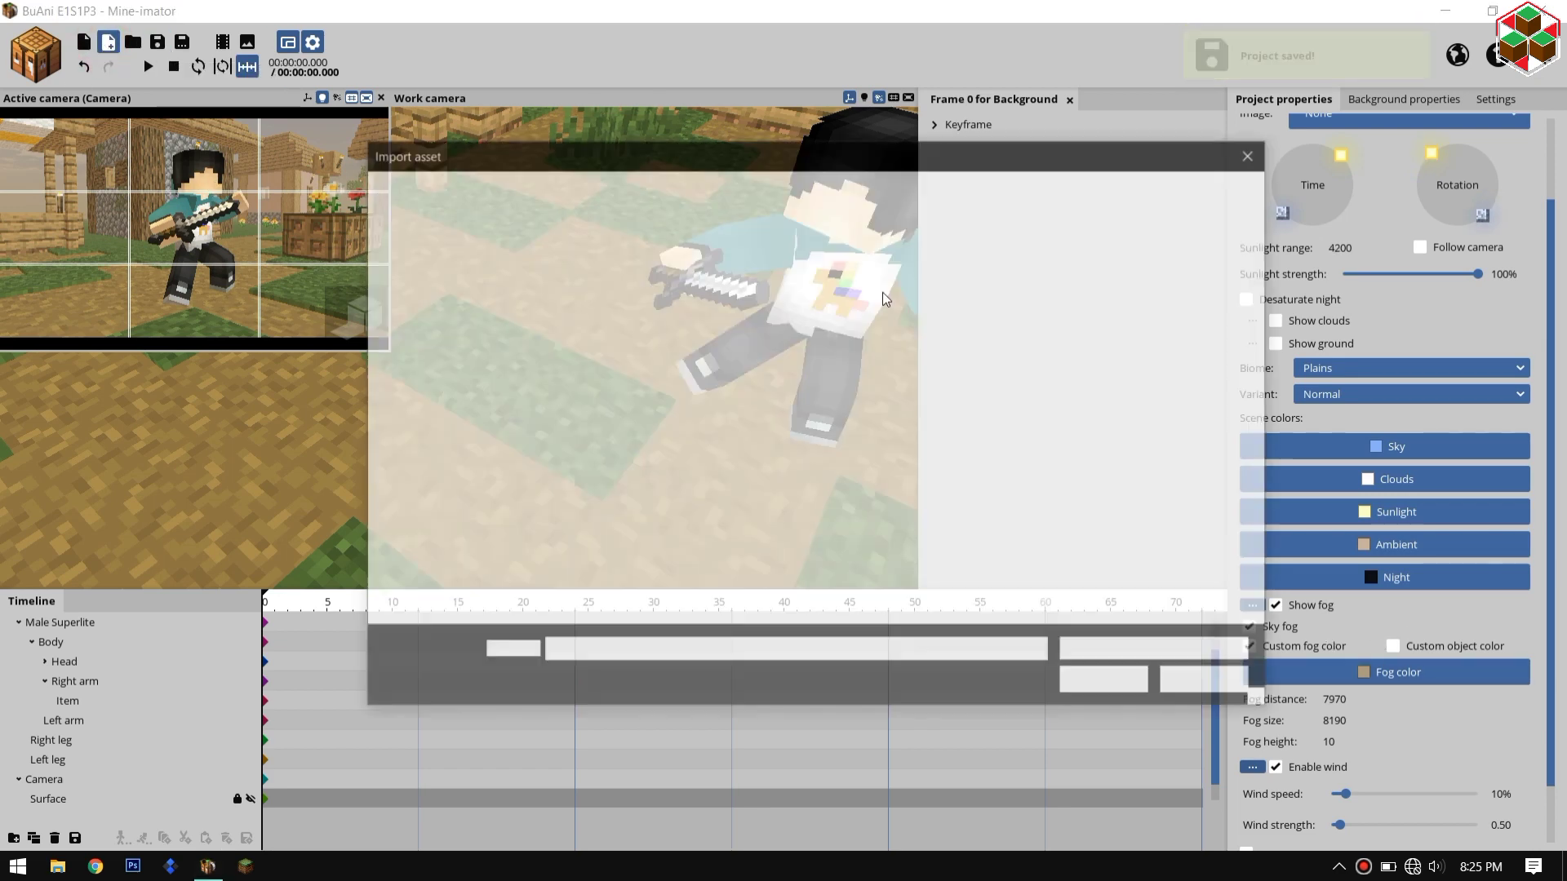
pyautogui.click(671, 308)
pyautogui.click(1100, 677)
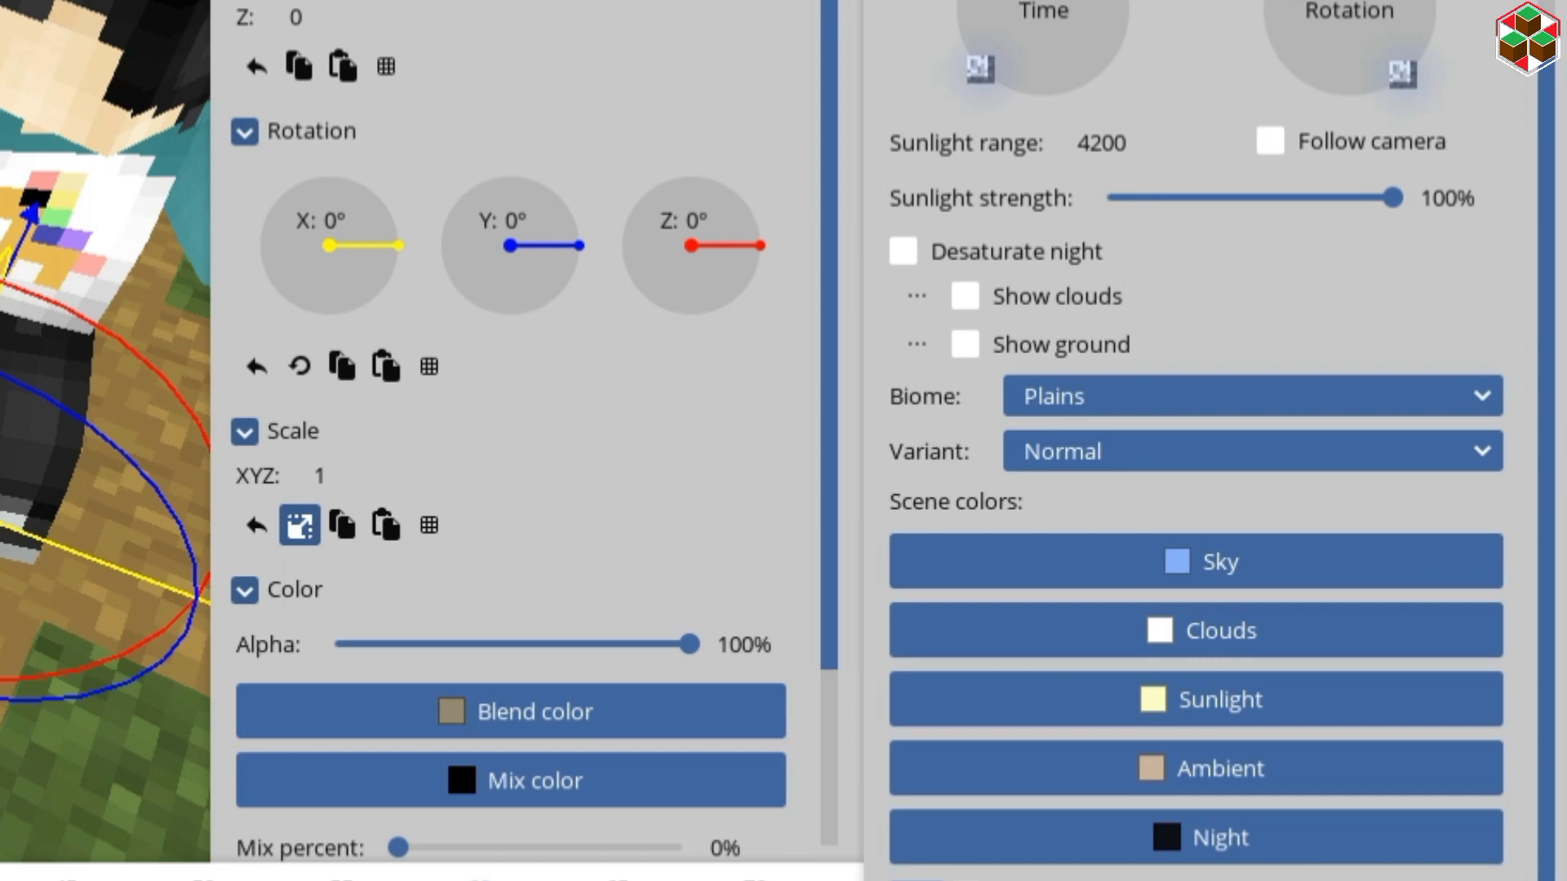
# Step: Parent the CFR v.2 Male [Skin color] 8X face rig to the character's Head
pyautogui.click(1208, 2)
pyautogui.click(1074, 157)
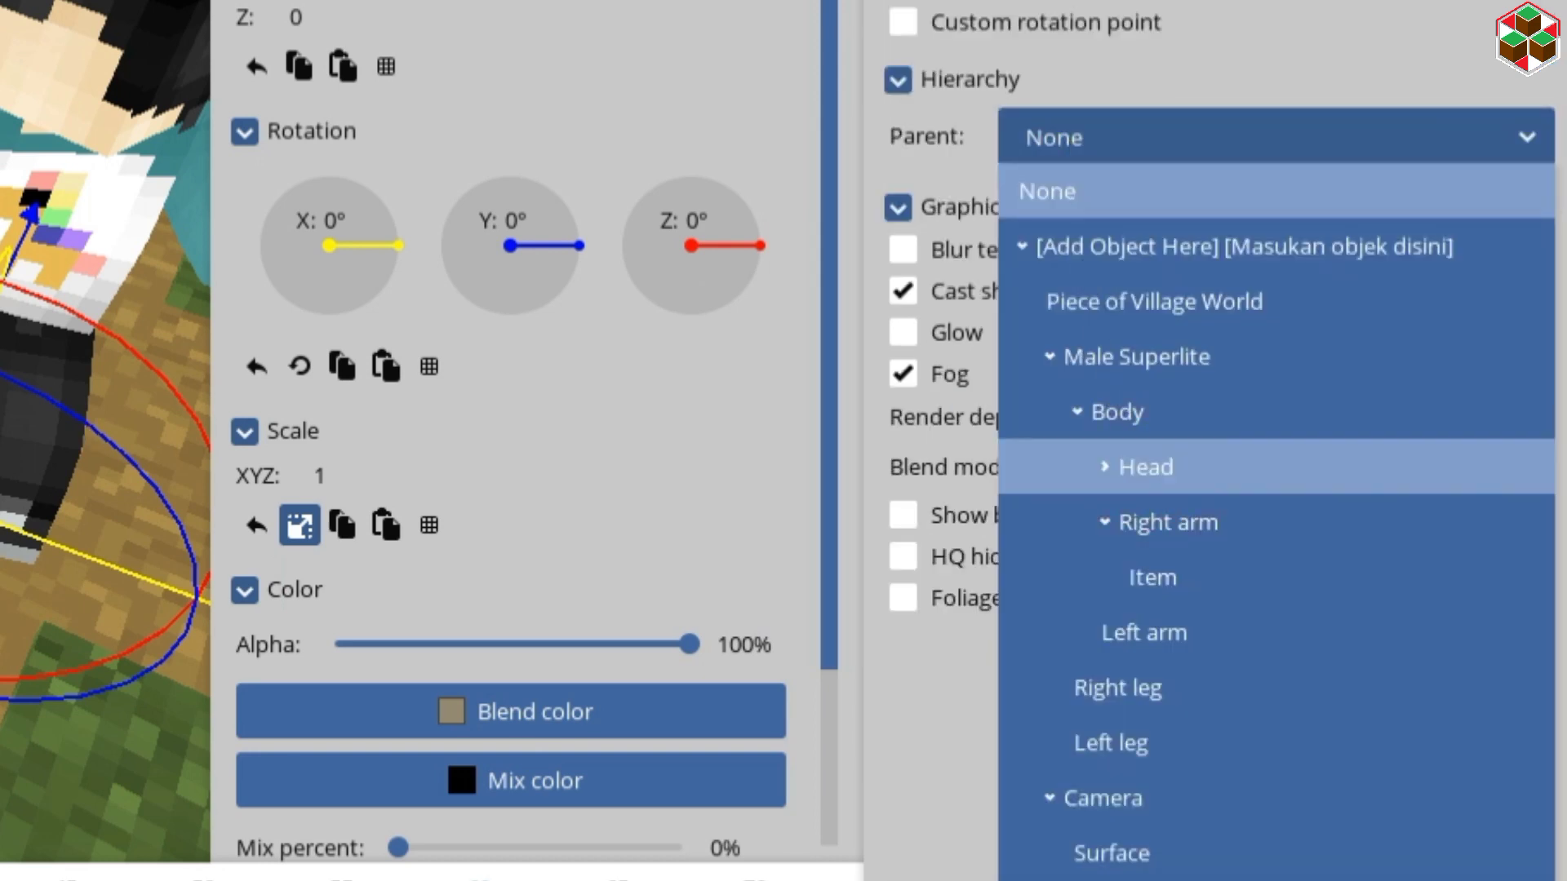
pyautogui.click(1150, 478)
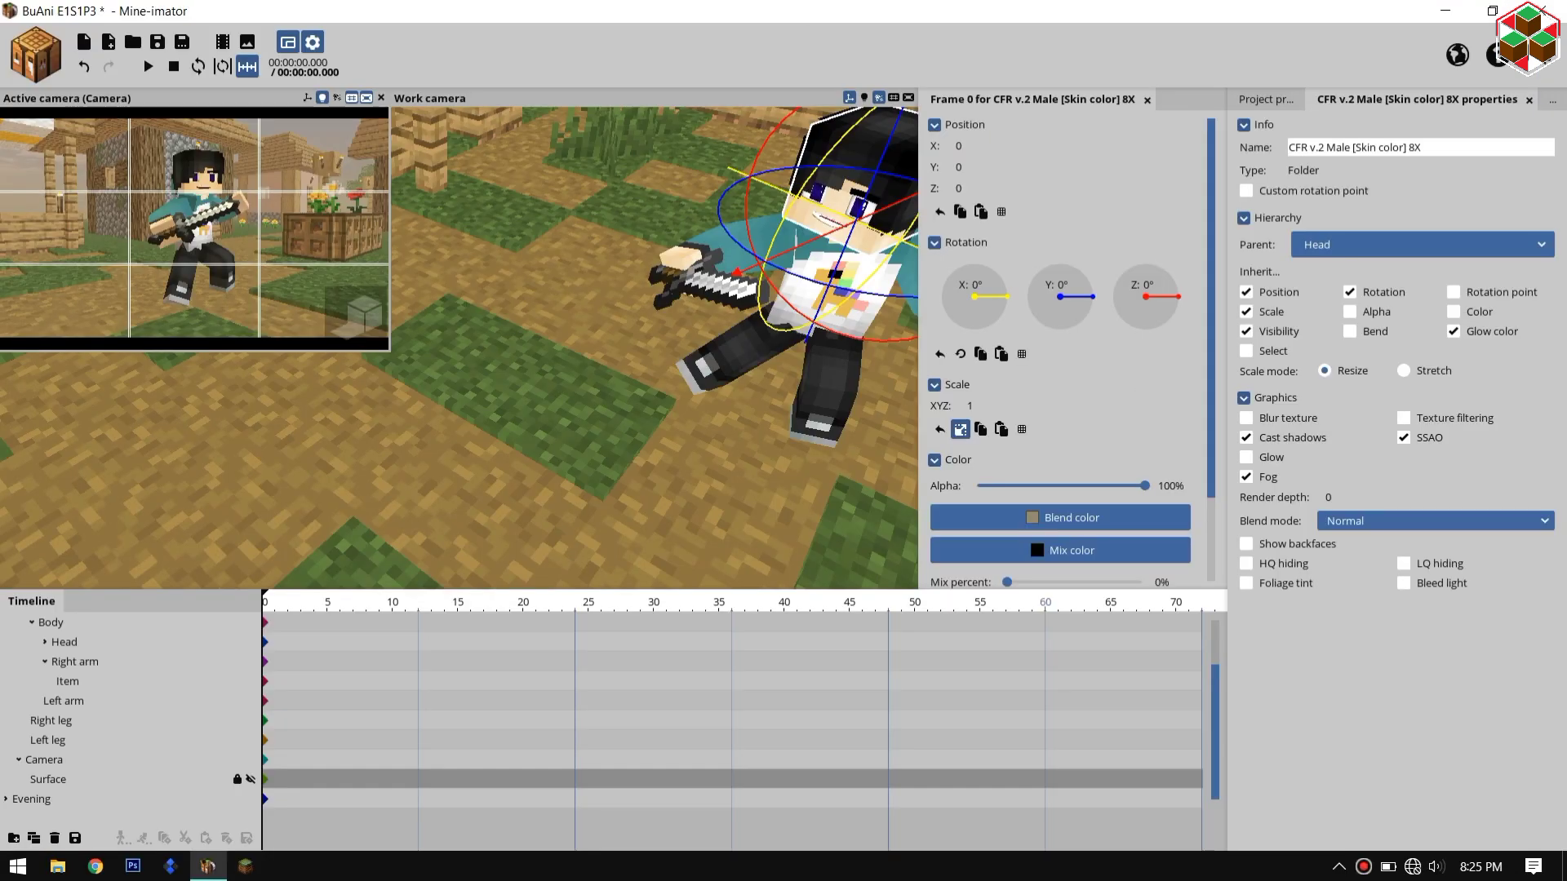
# Step: Make the Cheeks [Scale Z] folder inside the face rig visible at frame 0
pyautogui.moveTo(571, 440); pyautogui.dragTo(437, 522)
pyautogui.scroll(5, 424, 528)
pyautogui.scroll(3, 443, 521)
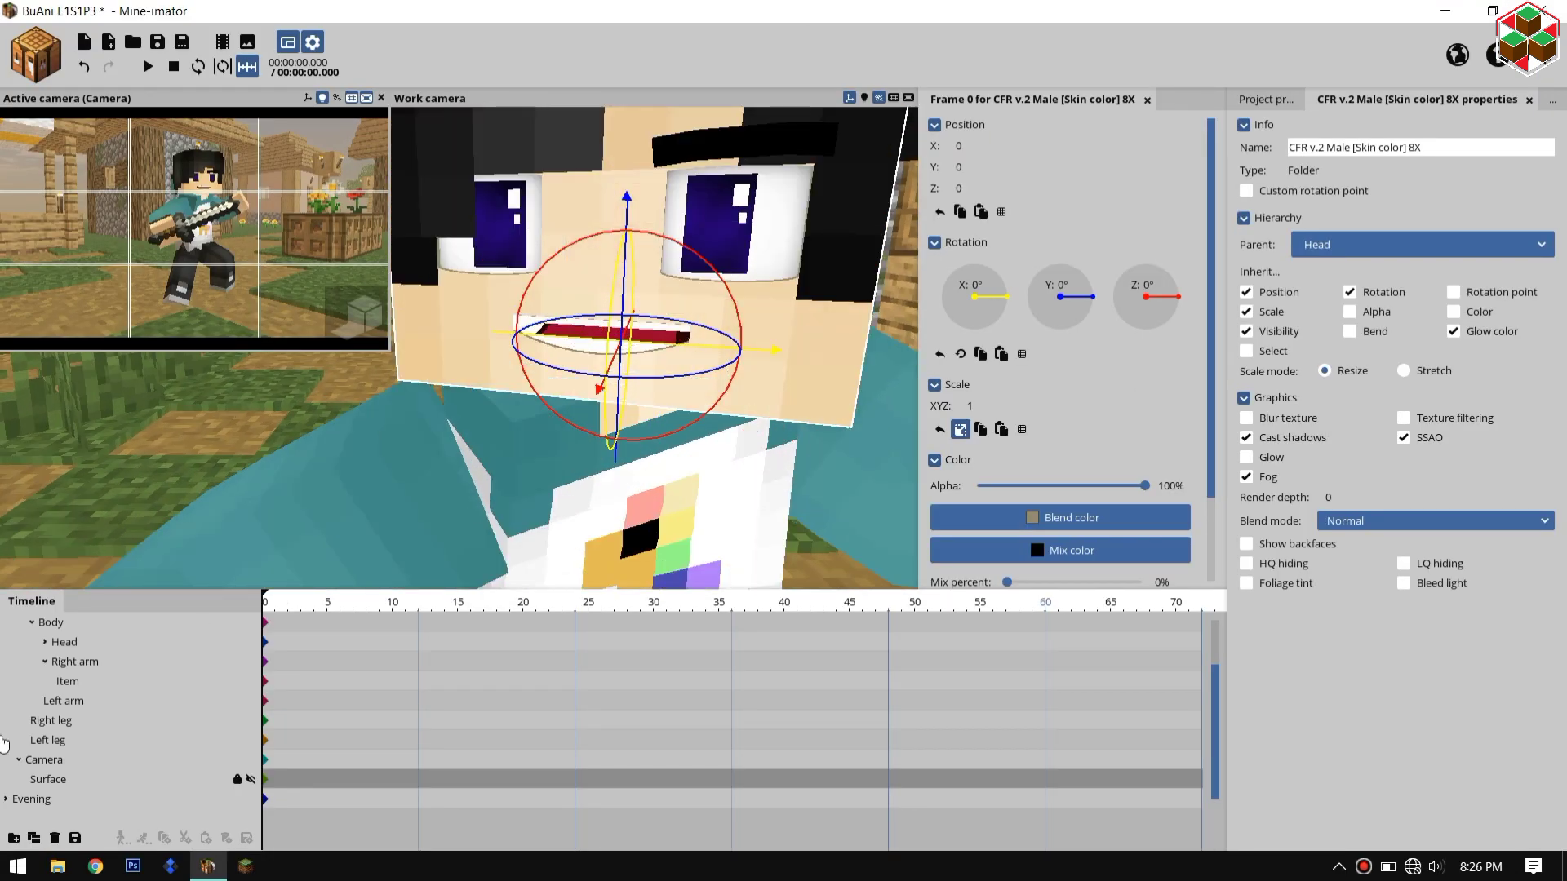
pyautogui.click(35, 645)
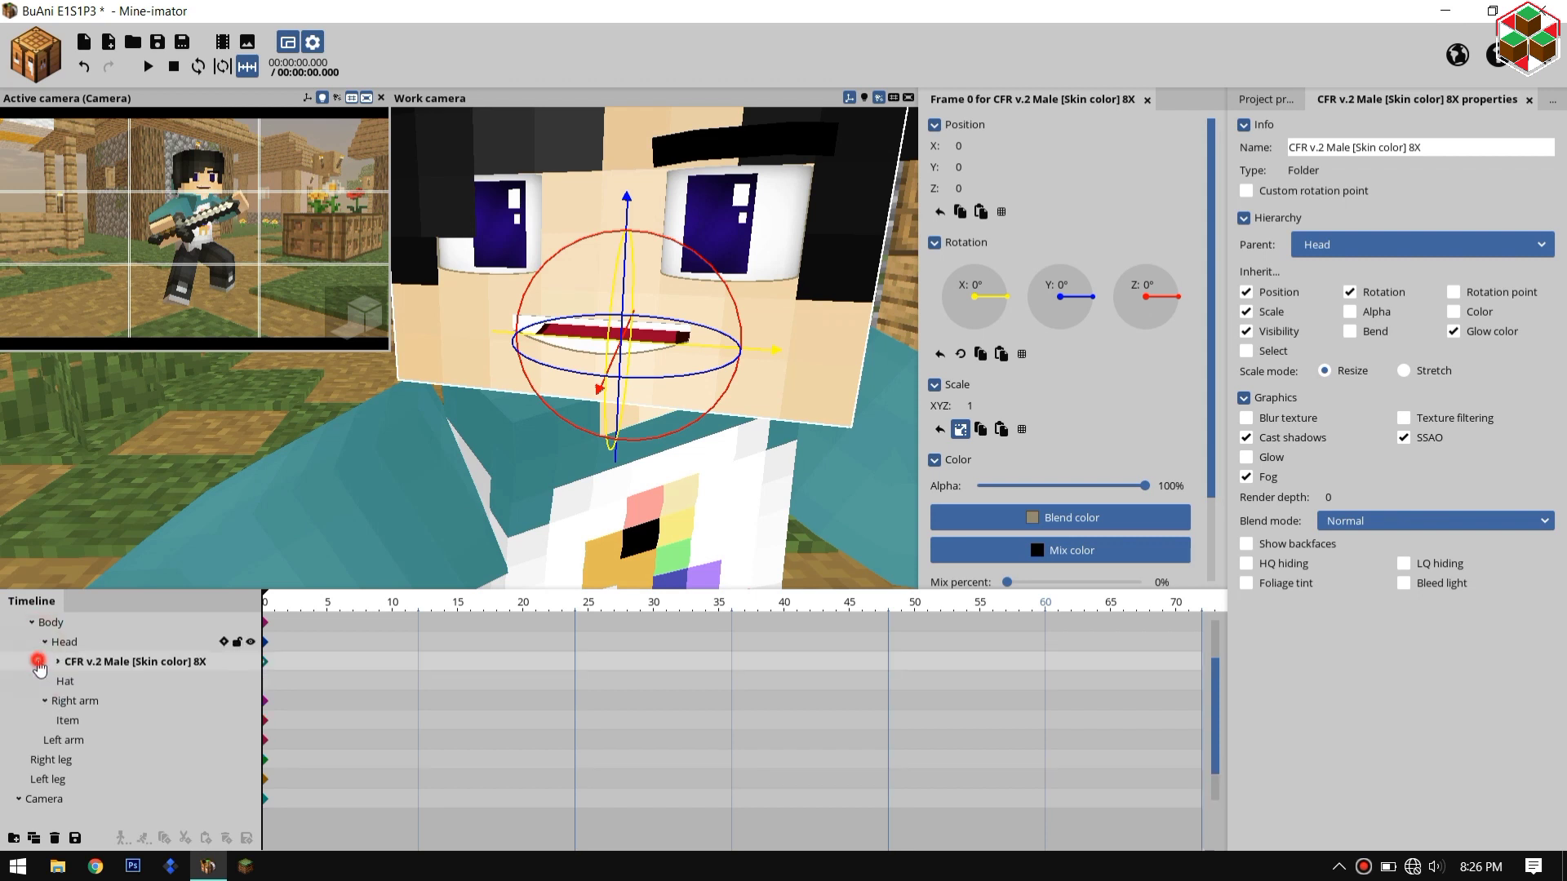
pyautogui.click(39, 664)
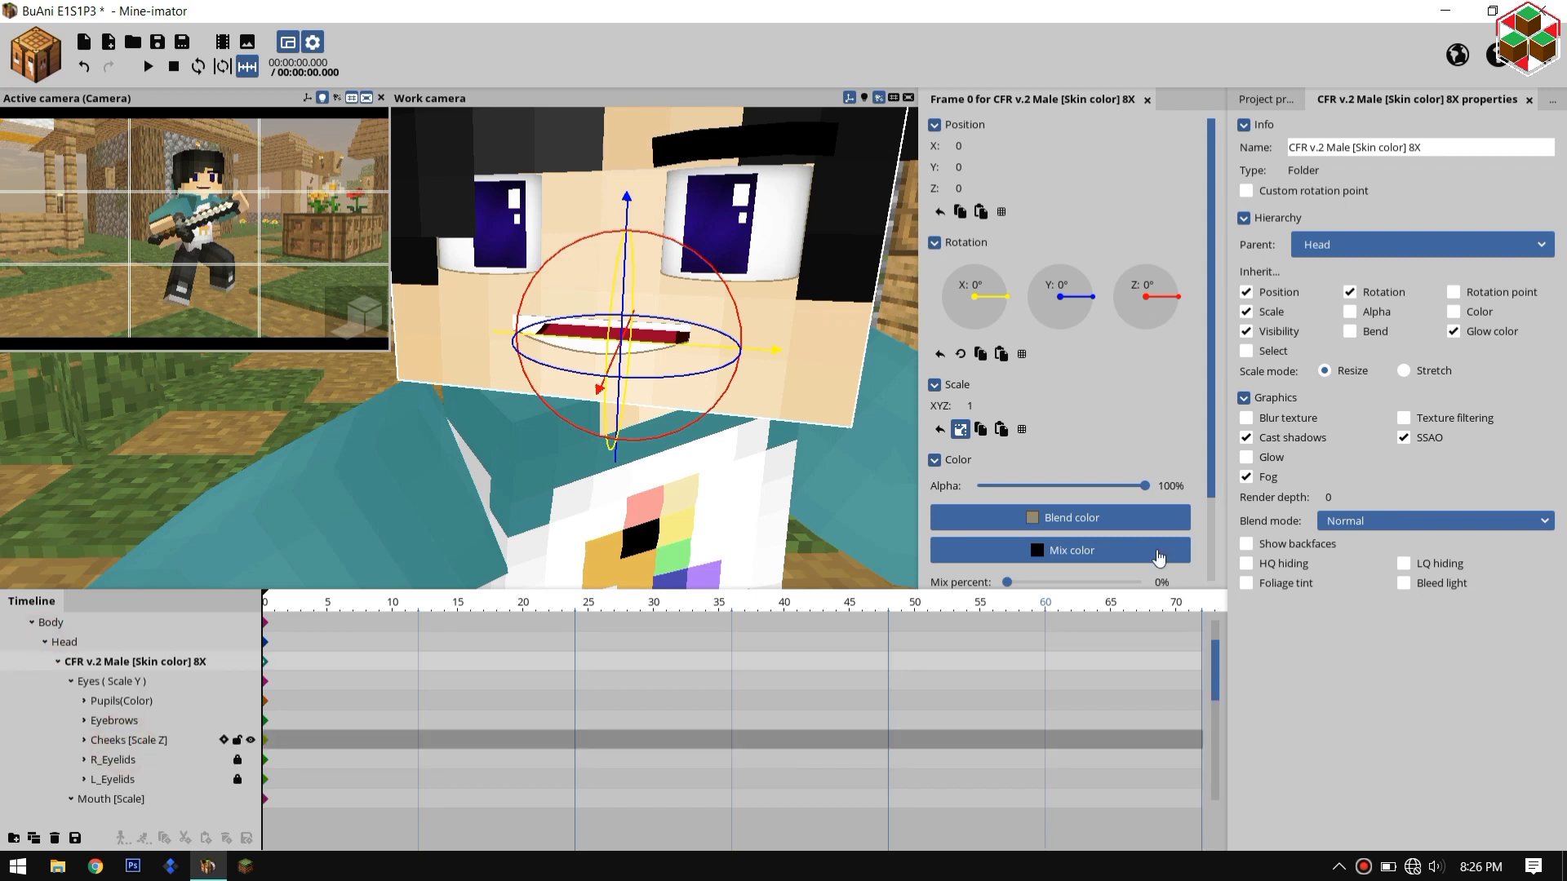
pyautogui.click(1216, 560)
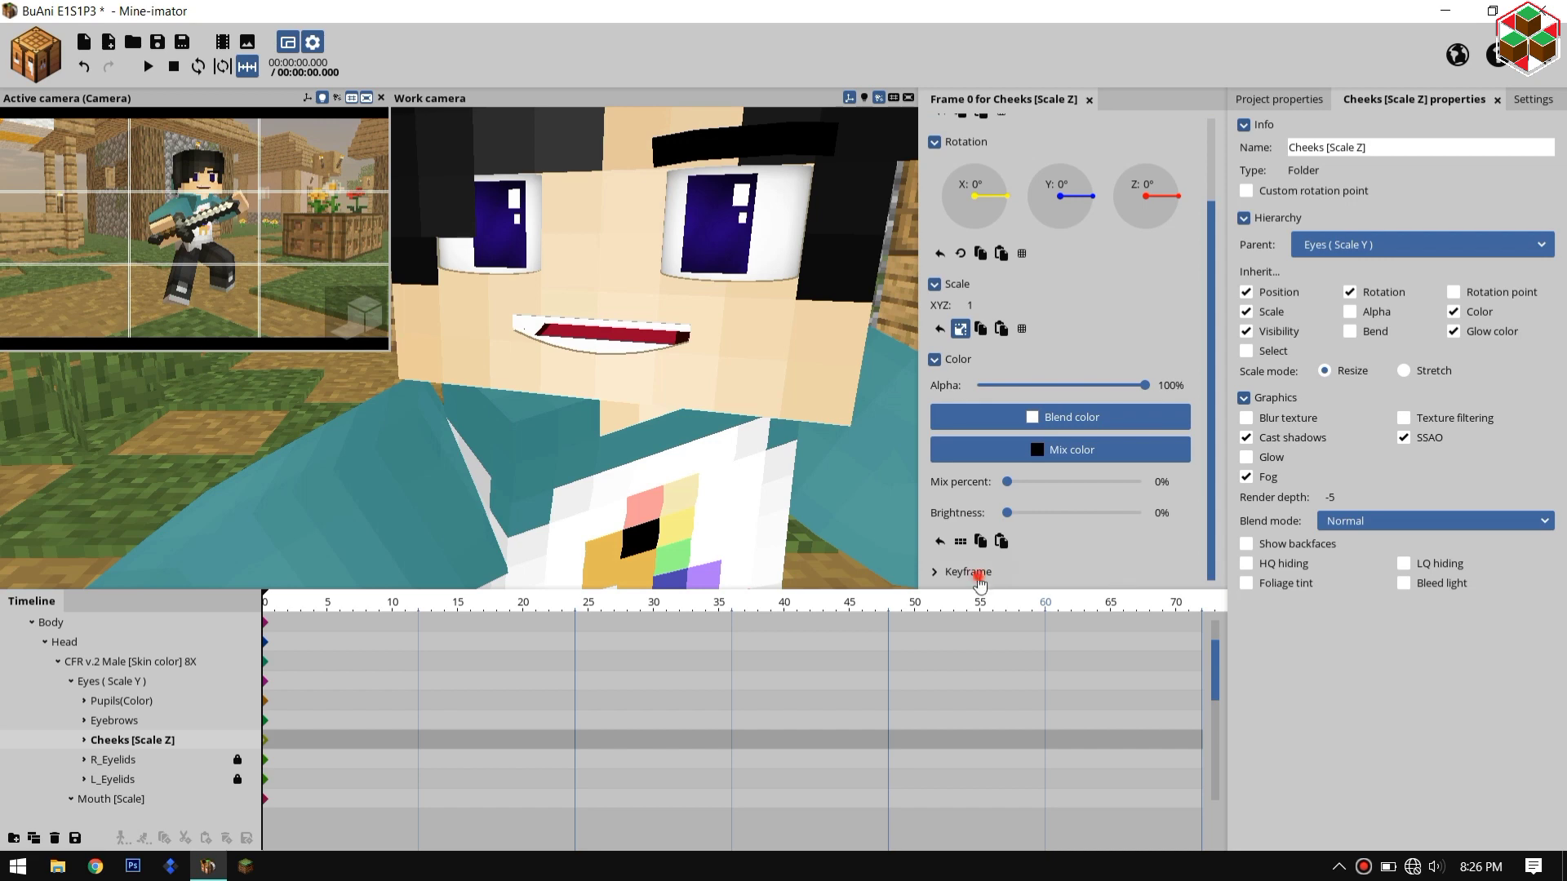
pyautogui.click(1208, 581)
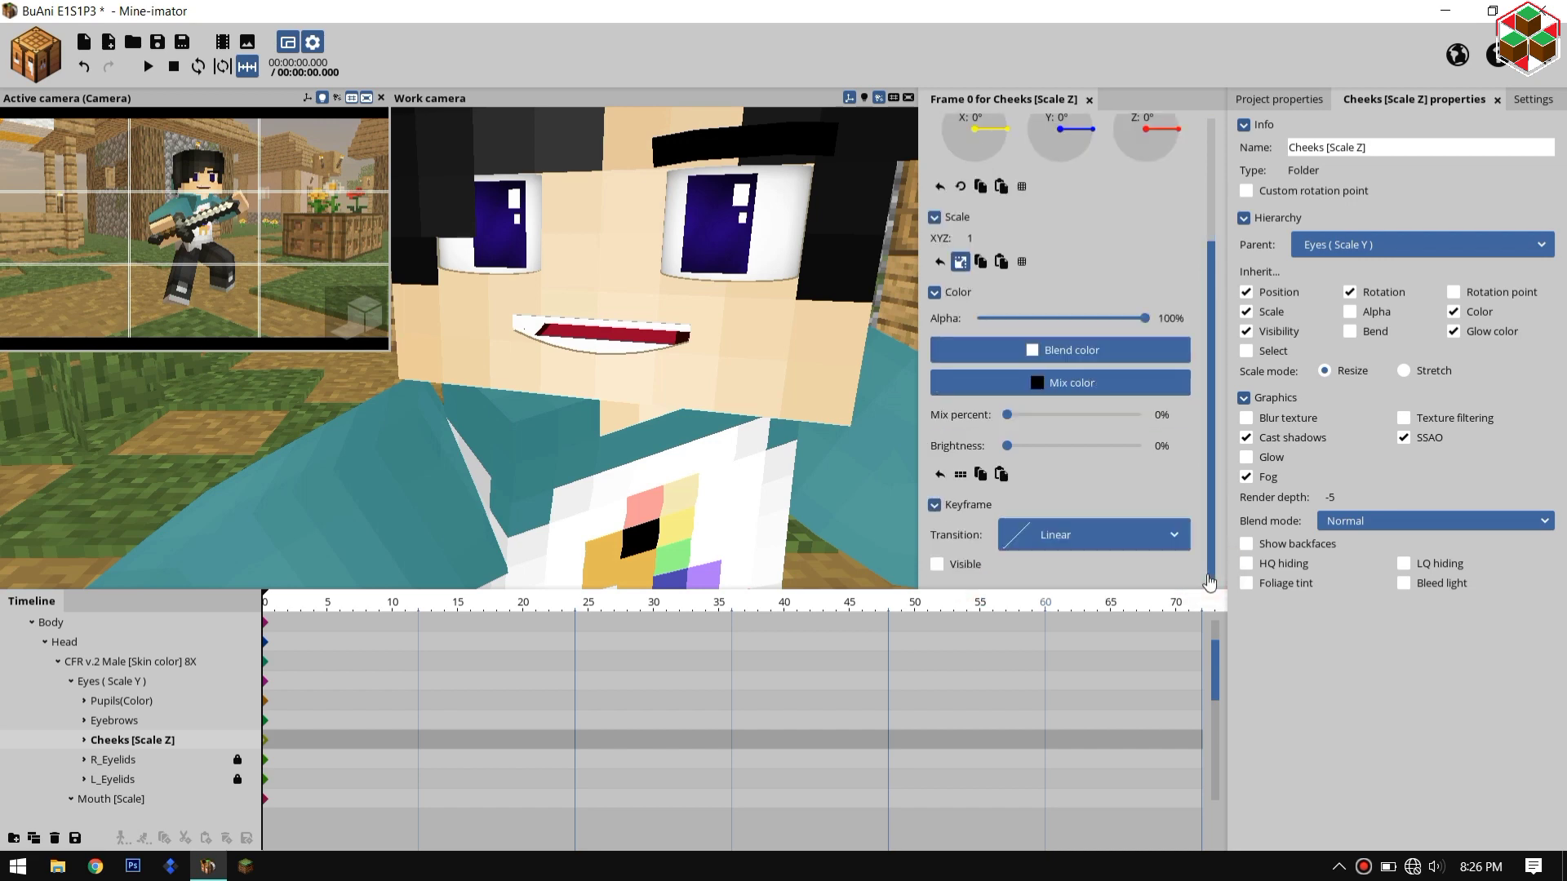
pyautogui.click(1193, 748)
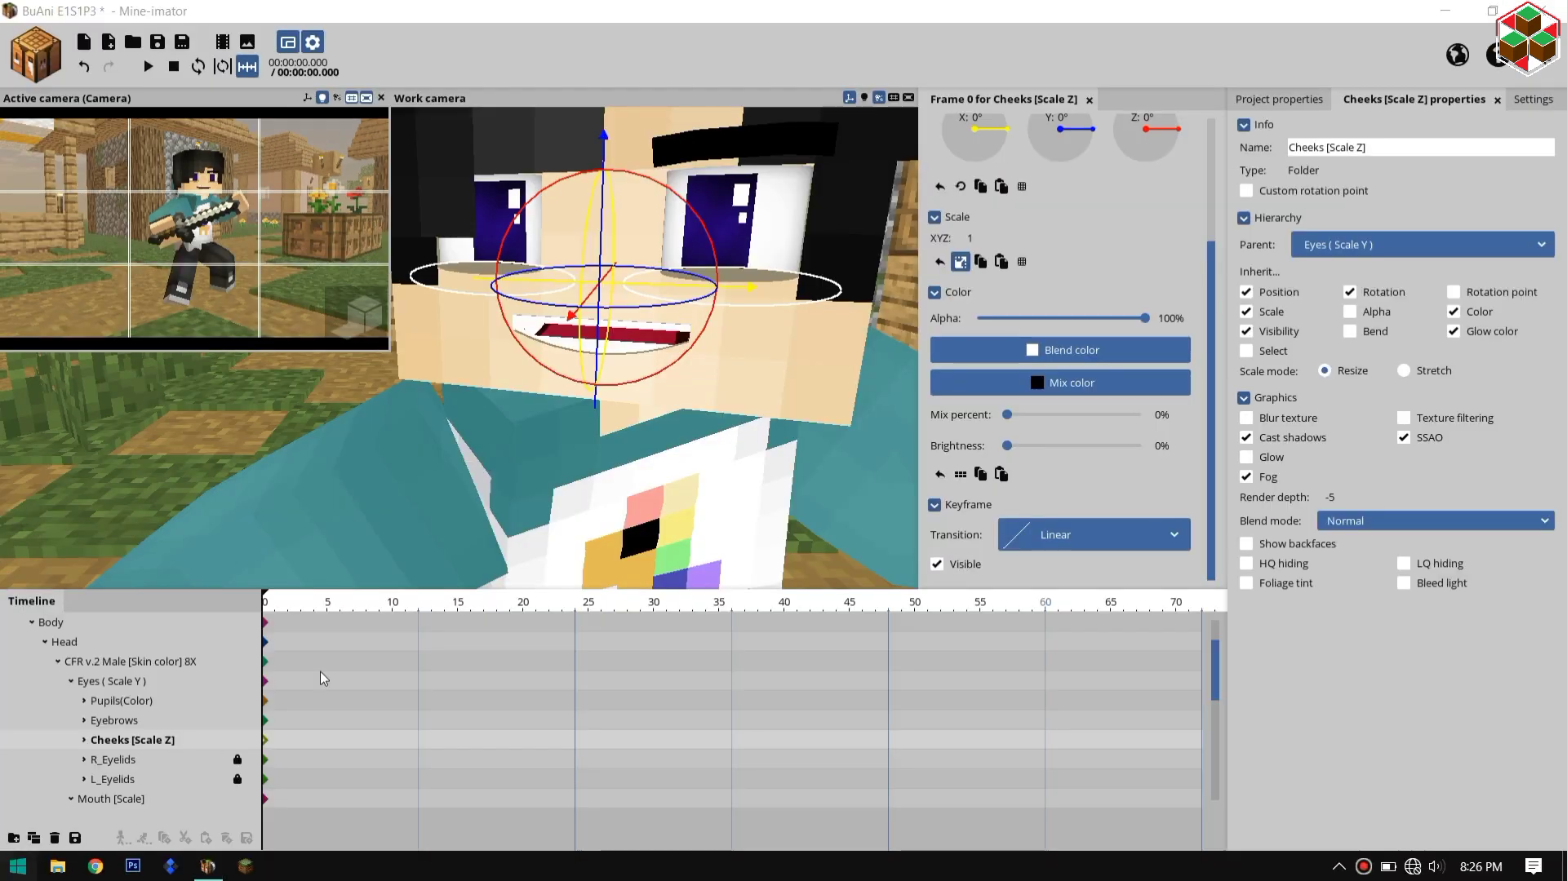
# Step: Launch Instant Eyedropper and sample the skin color from the character's face
pyautogui.press('super')
pyautogui.write('eye')
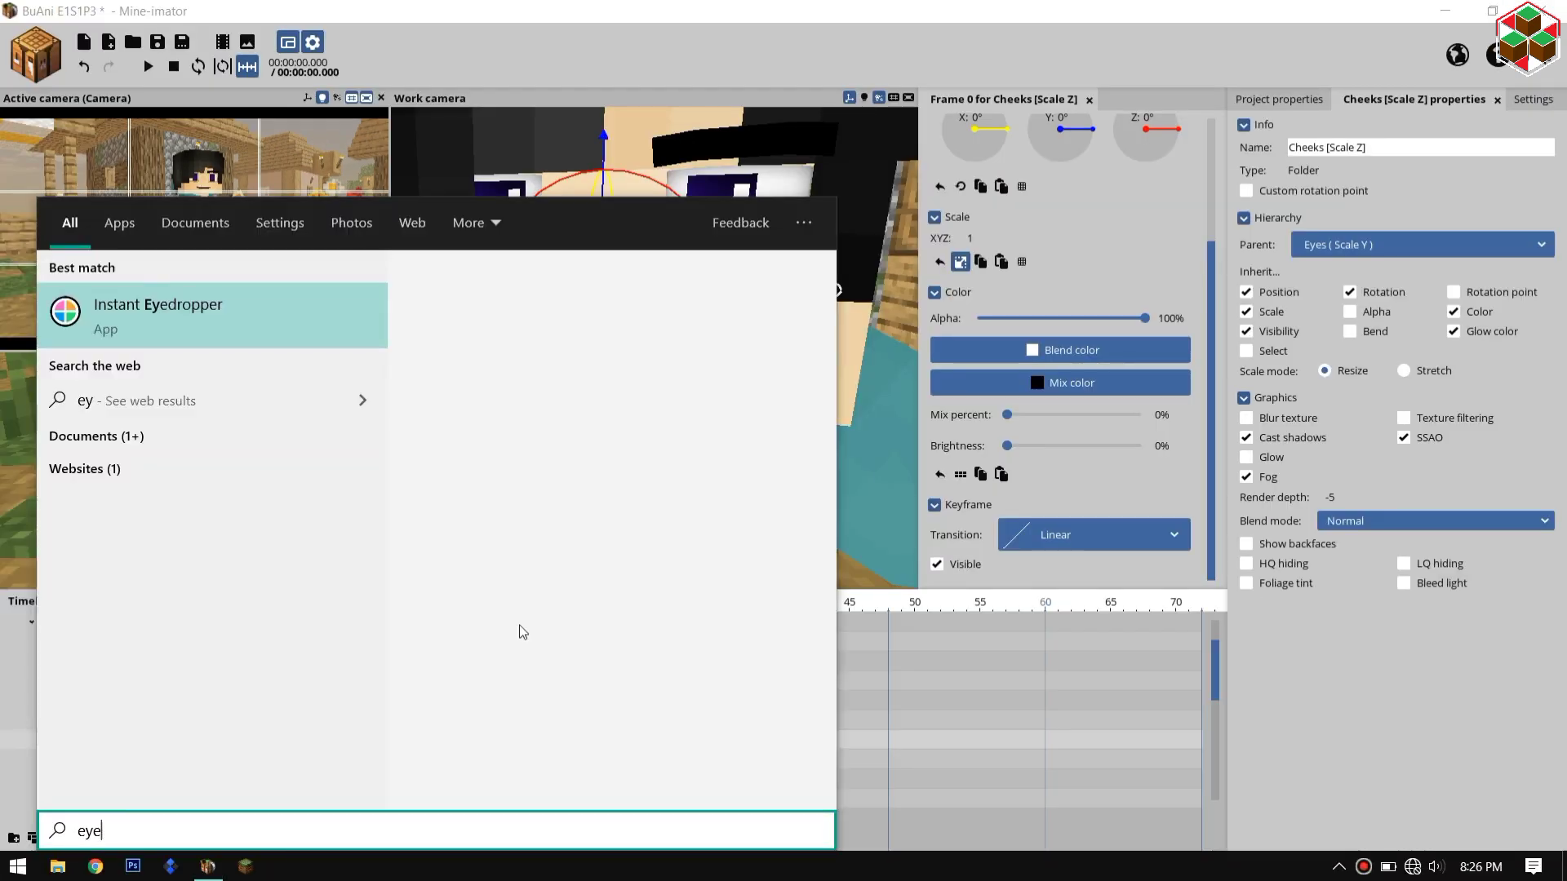
pyautogui.click(175, 324)
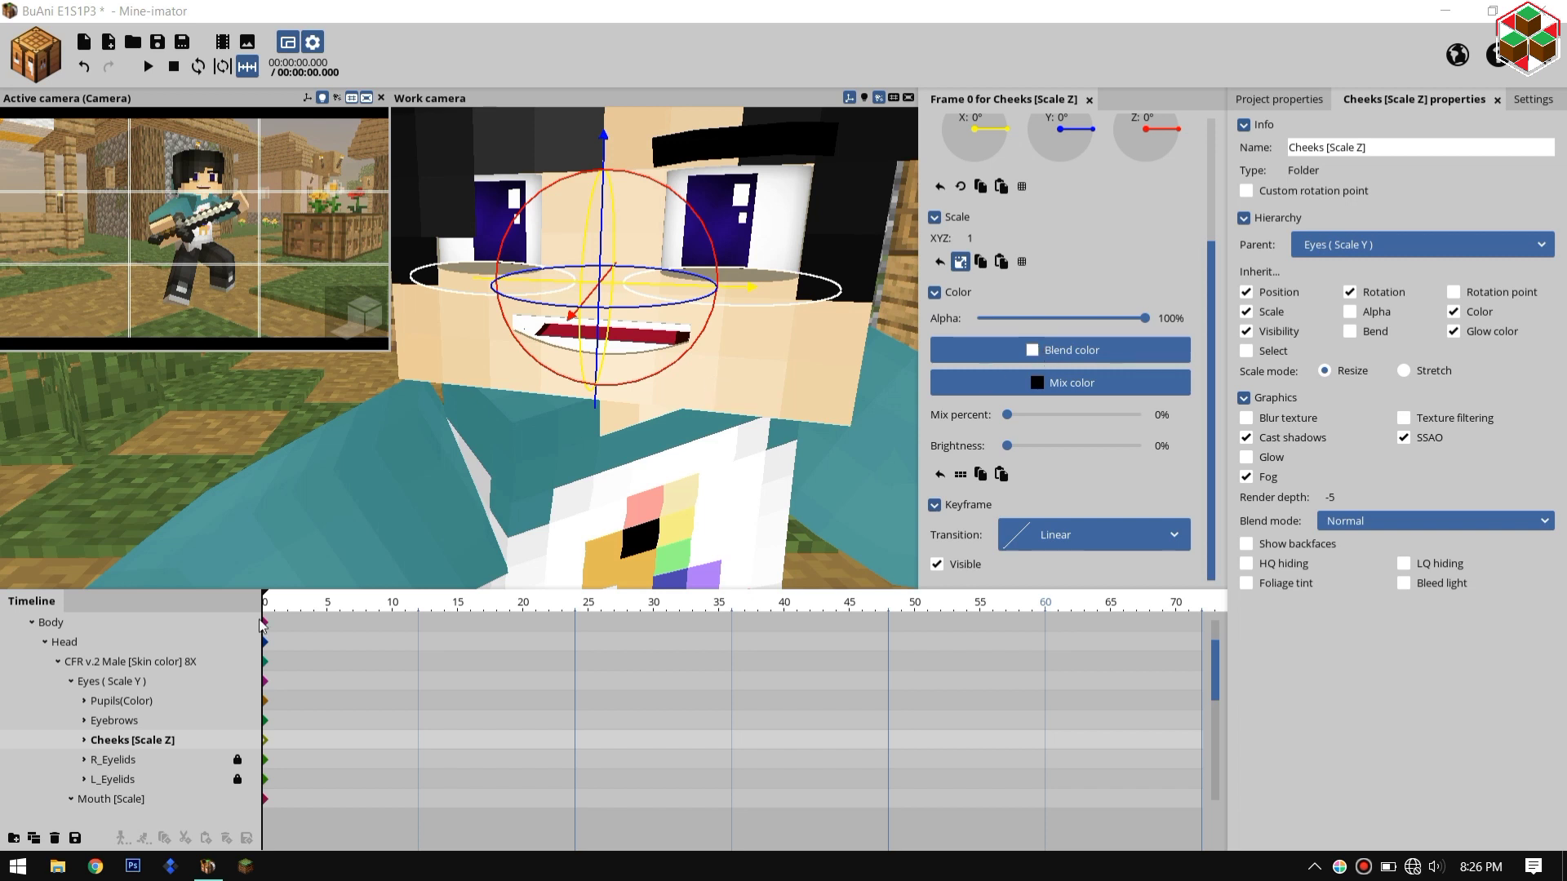
pyautogui.click(574, 575)
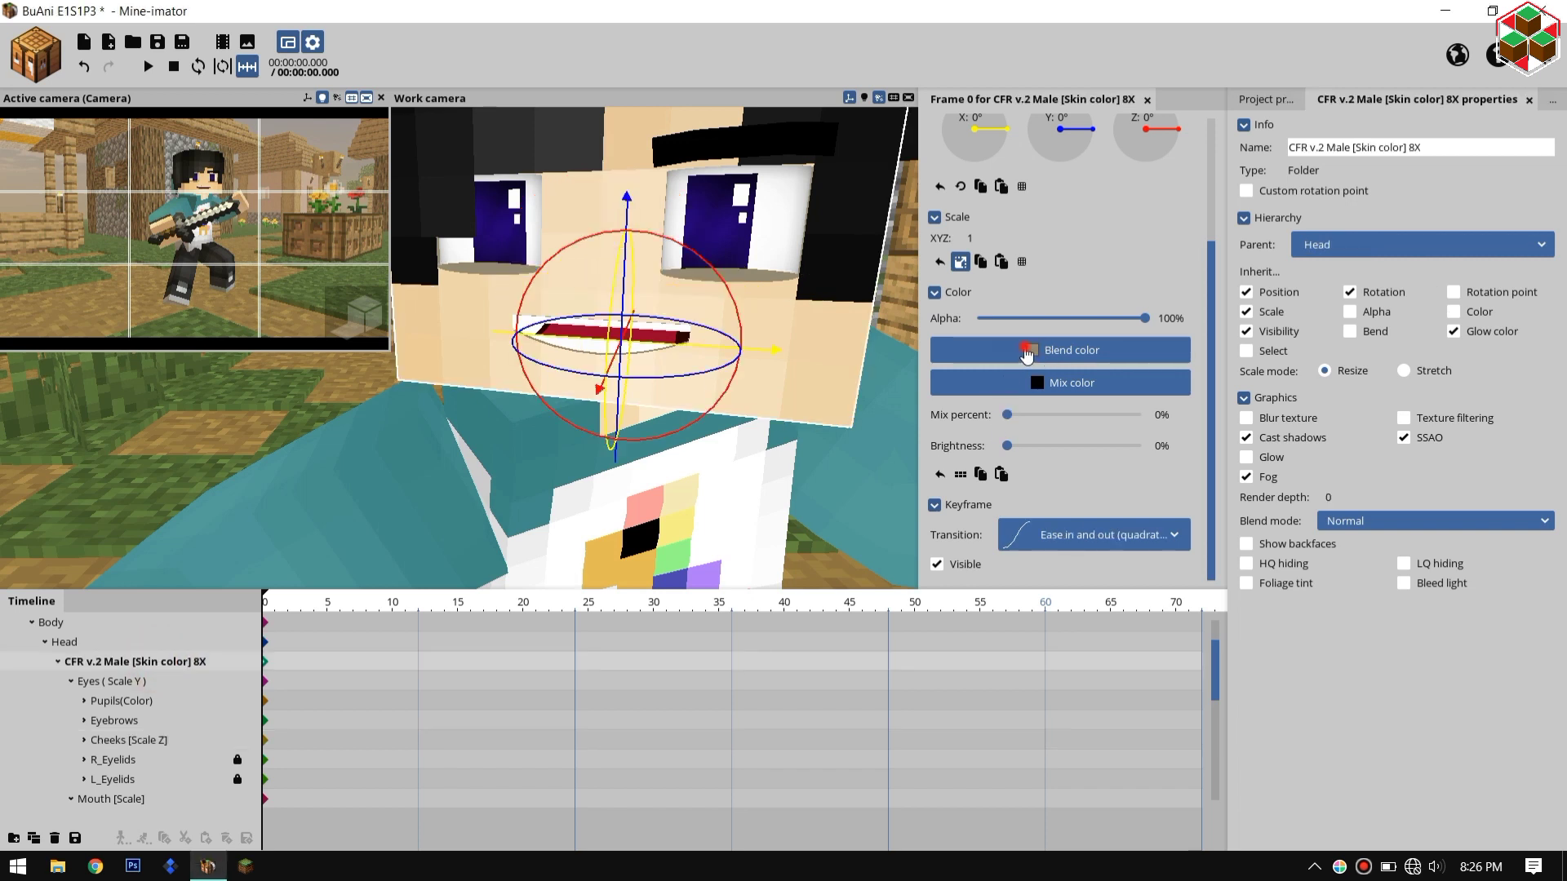
# Step: Set the face rig's blend color to the sampled light skin tone
pyautogui.click(1026, 350)
pyautogui.click(870, 462)
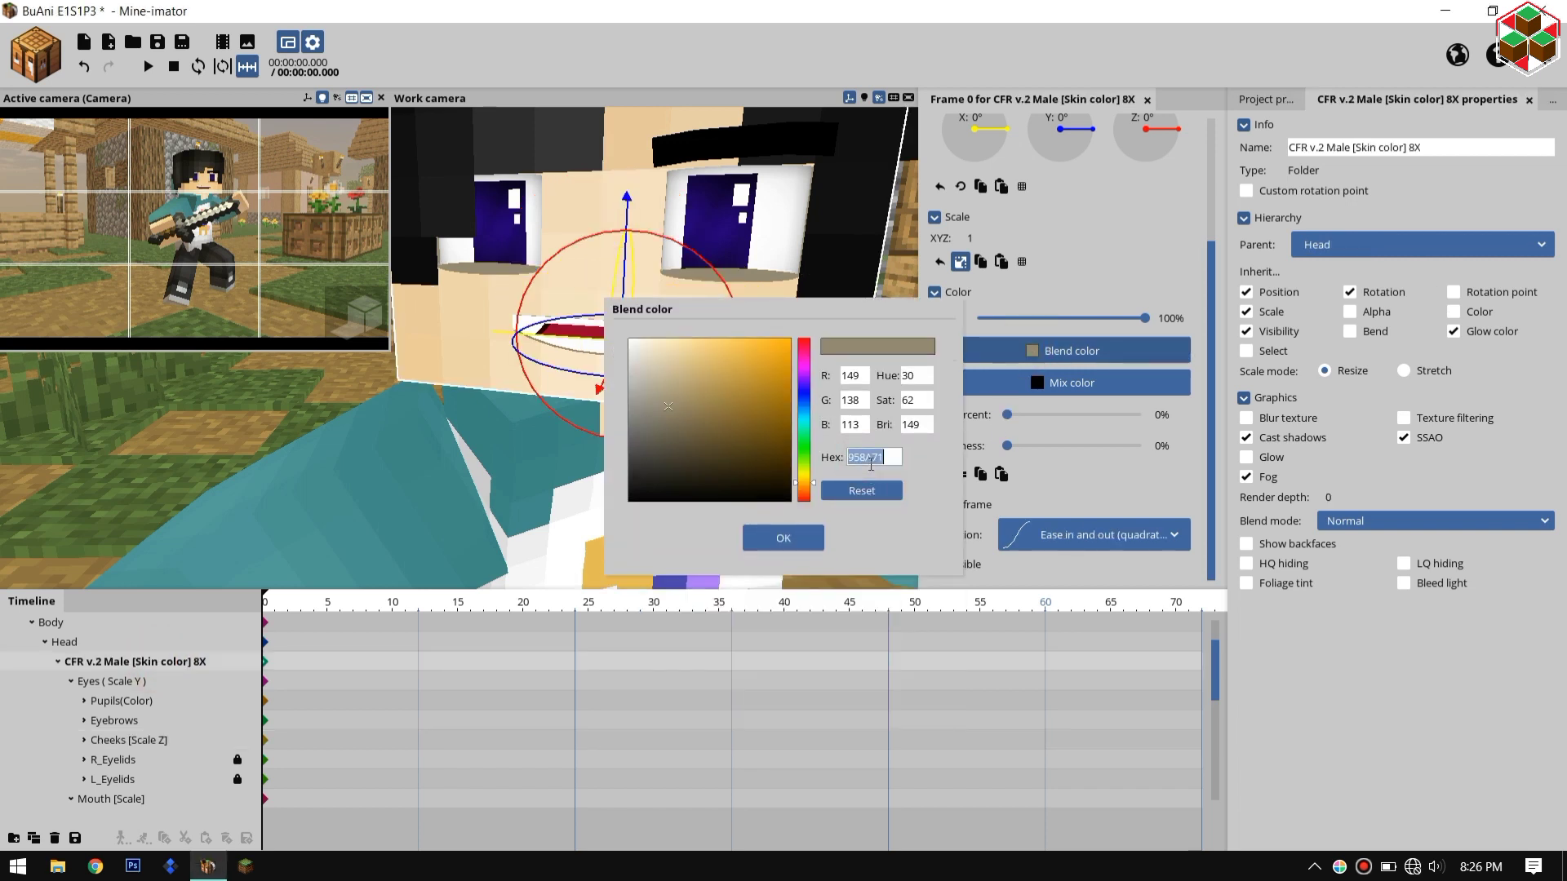
pyautogui.click(781, 540)
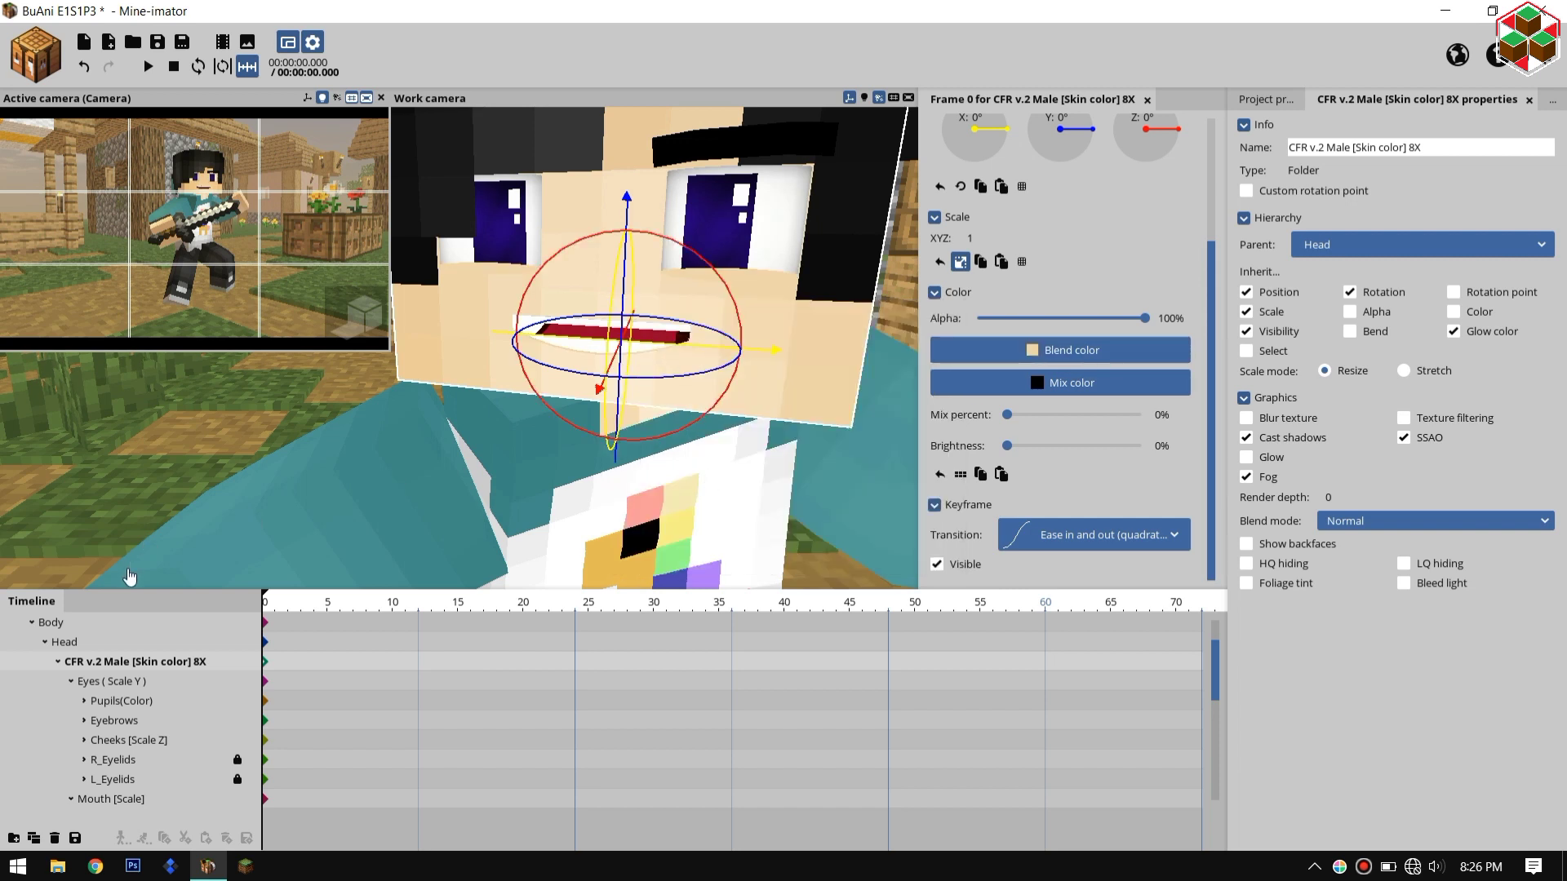
# Step: Shift the rig's eyes slightly down and its mouth sideways on the character's face
pyautogui.click(135, 706)
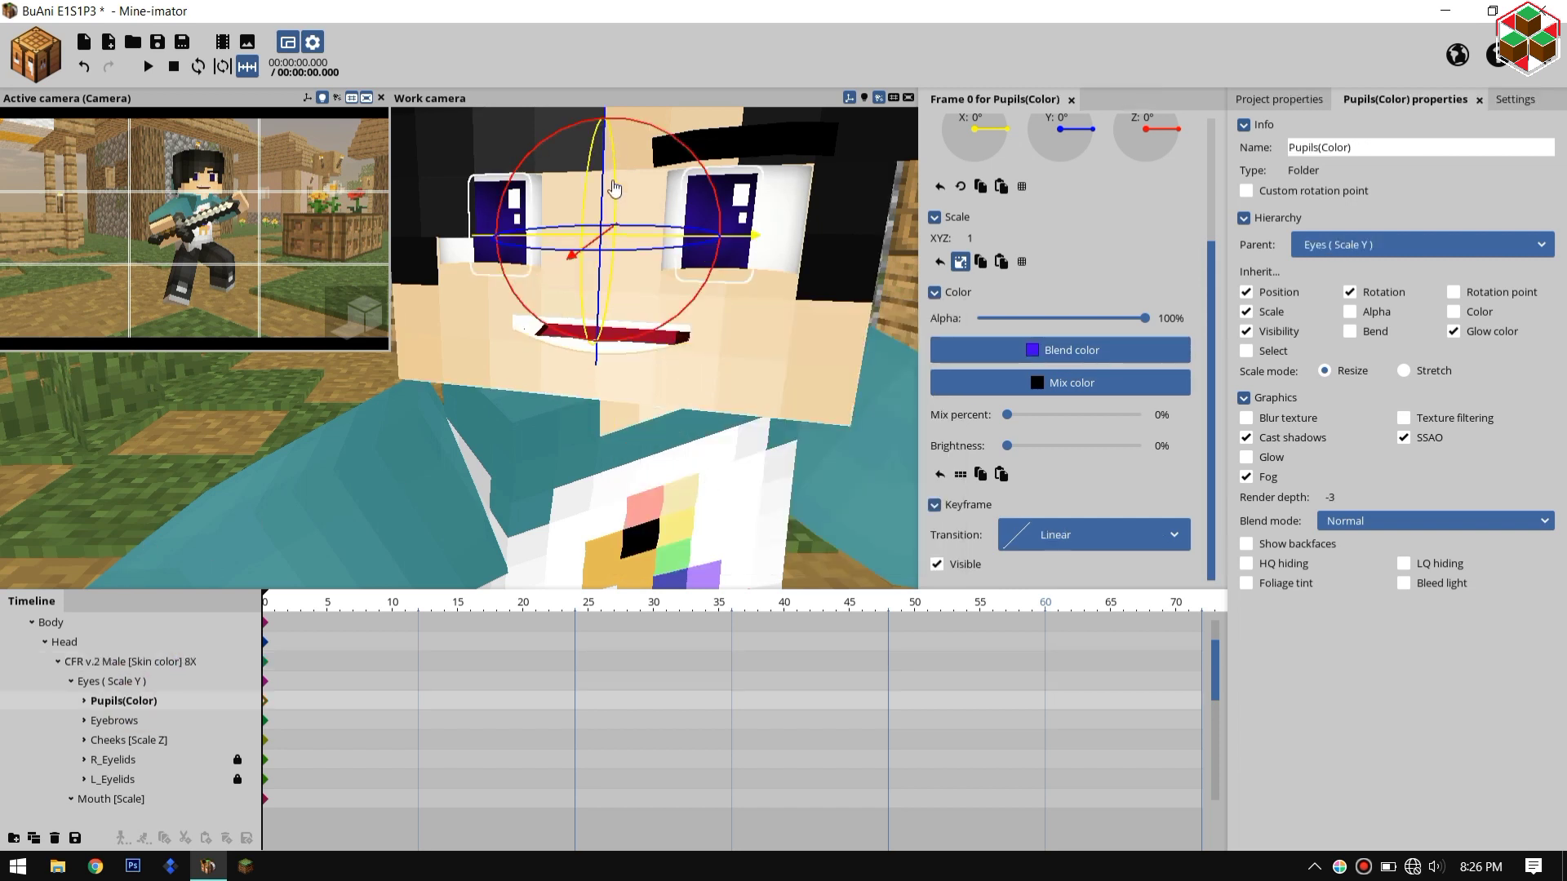
pyautogui.moveTo(611, 187)
pyautogui.mouseDown()
pyautogui.moveTo(609, 224)
pyautogui.moveTo(602, 208)
pyautogui.mouseUp()
pyautogui.click(111, 682)
pyautogui.click(111, 799)
pyautogui.moveTo(752, 354); pyautogui.dragTo(784, 358)
# Step: Adjust the sparkles and pupils of both eyes, brightening the pupils to a more vivid blue
pyautogui.click(124, 701)
pyautogui.click(96, 721)
pyautogui.keyDown('shift'); pyautogui.click(147, 779); pyautogui.keyUp('shift')
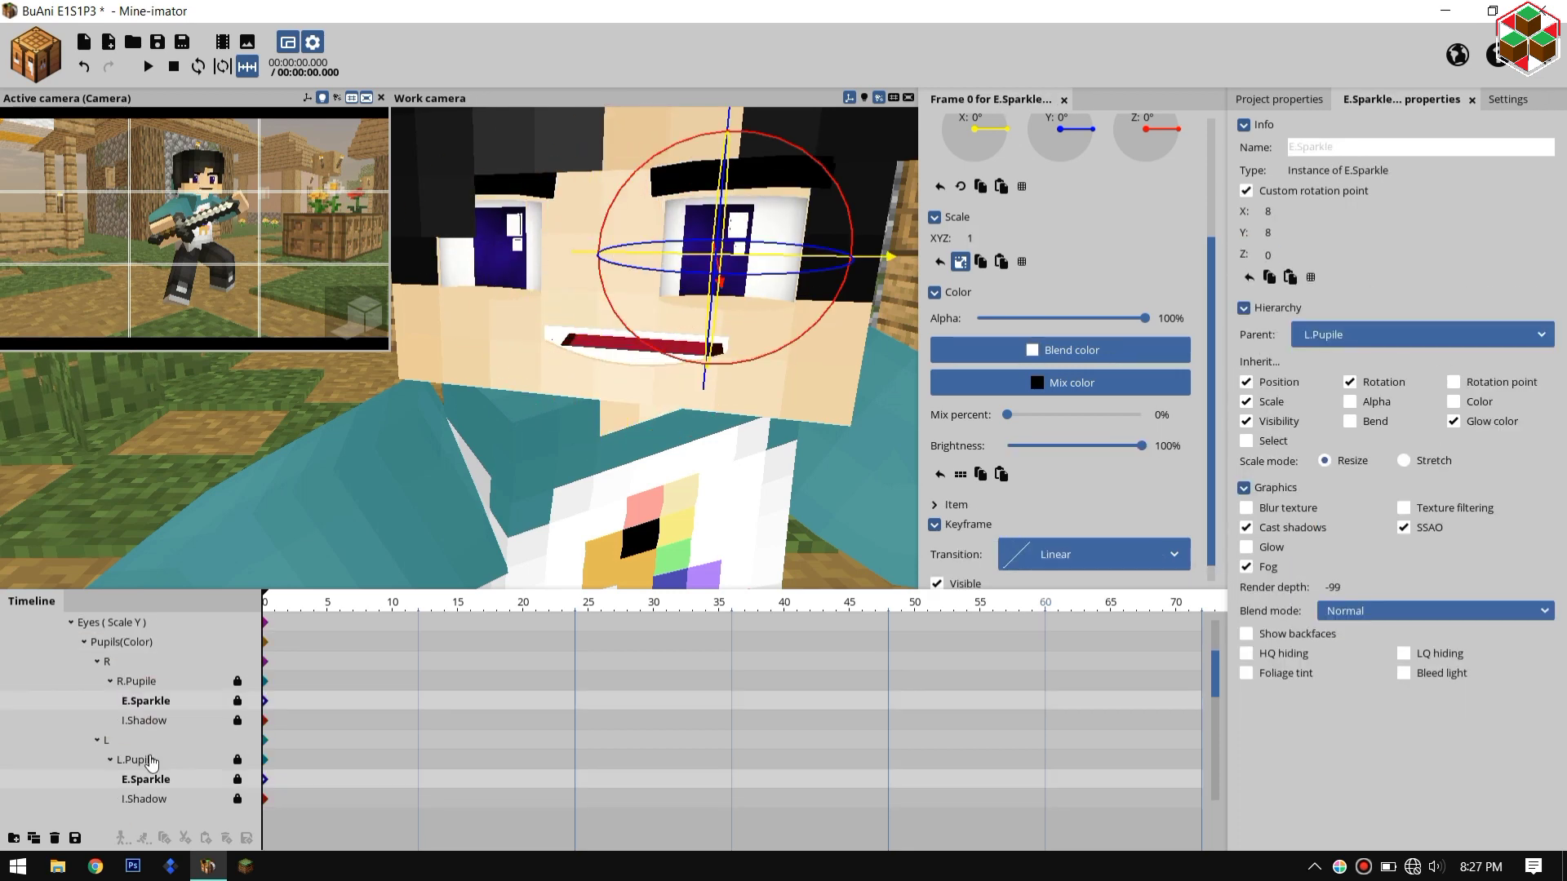
pyautogui.click(136, 681)
pyautogui.keyDown('shift'); pyautogui.click(136, 759); pyautogui.keyUp('shift')
pyautogui.click(121, 642)
pyautogui.click(604, 277)
# Step: Shrink the Mouth [Scale] part to a scale of X 0.54 and Y 0.56
pyautogui.click(111, 701)
pyautogui.click(121, 720)
pyautogui.click(71, 701)
pyautogui.click(114, 720)
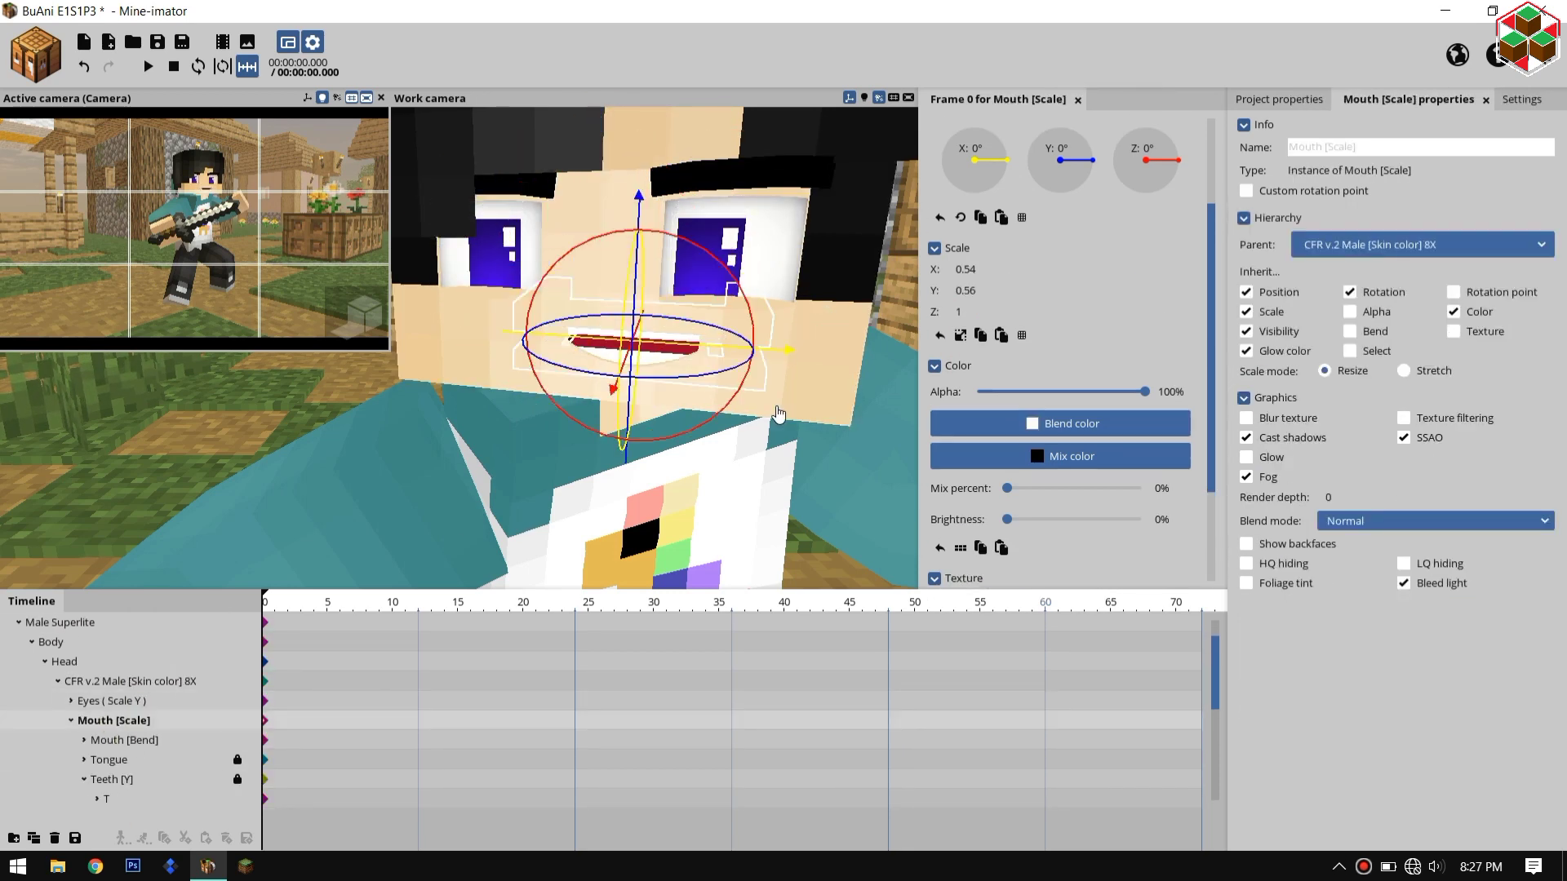
# Step: Enlarge the rendered camera preview and move the Eyes ( Scale Y ) folder slightly lower on the face
pyautogui.moveTo(390, 351); pyautogui.dragTo(613, 512)
pyautogui.click(583, 477)
pyautogui.click(119, 702)
pyautogui.moveTo(623, 122); pyautogui.dragTo(629, 133)
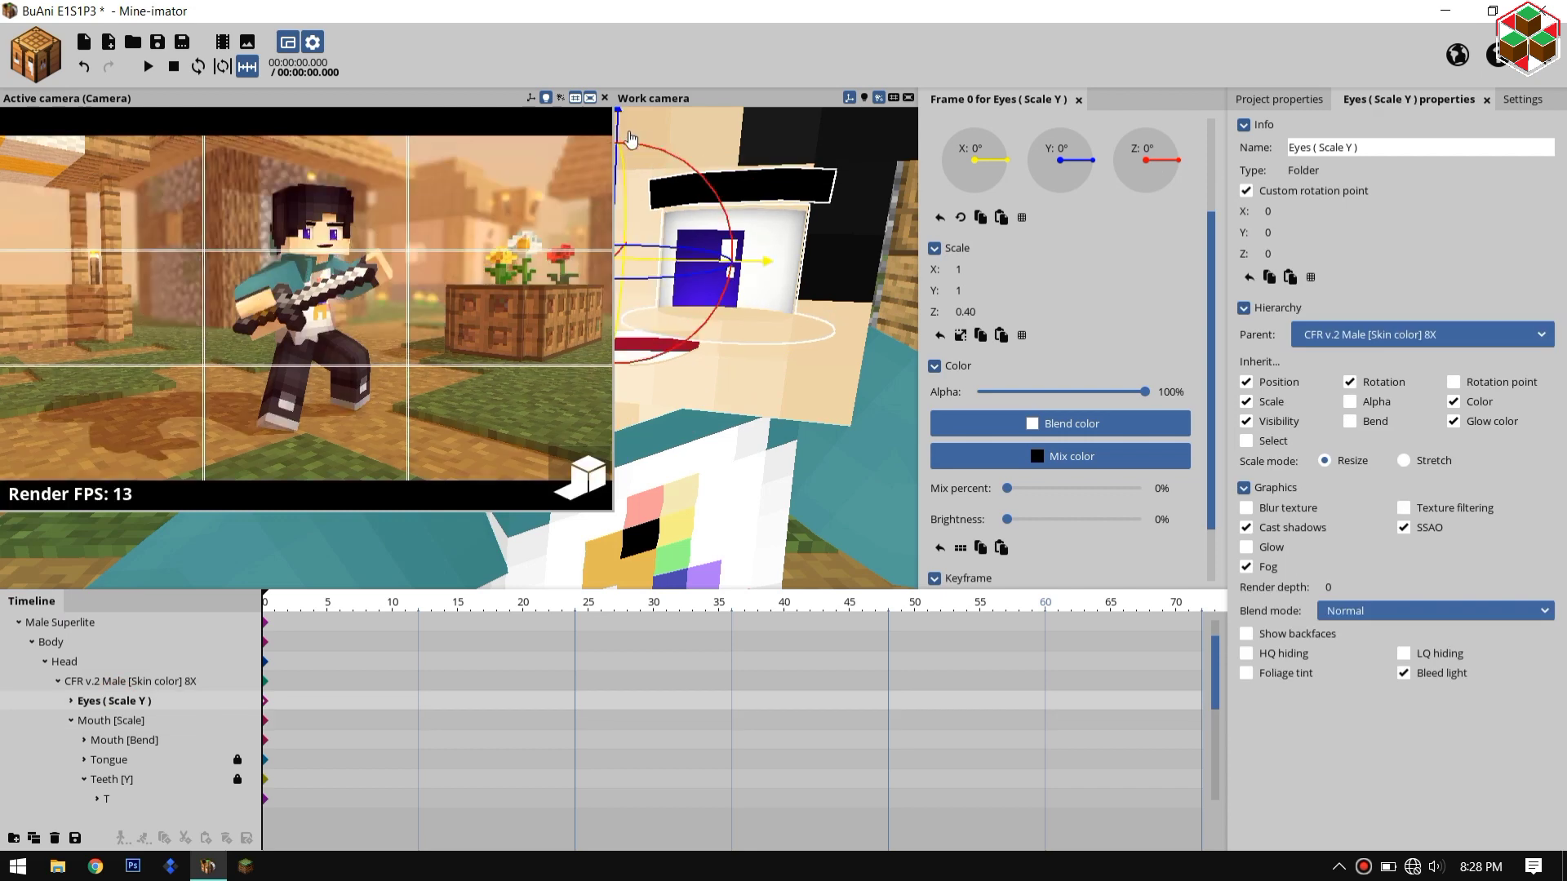
# Step: Hide the Teeth [Y] part of the mouth and inspect the face in the rendered camera view
pyautogui.press('F5')
pyautogui.click(120, 720)
pyautogui.press('F5')
pyautogui.press('F5')
pyautogui.click(71, 701)
pyautogui.click(114, 720)
pyautogui.click(251, 779)
pyautogui.press('F5')
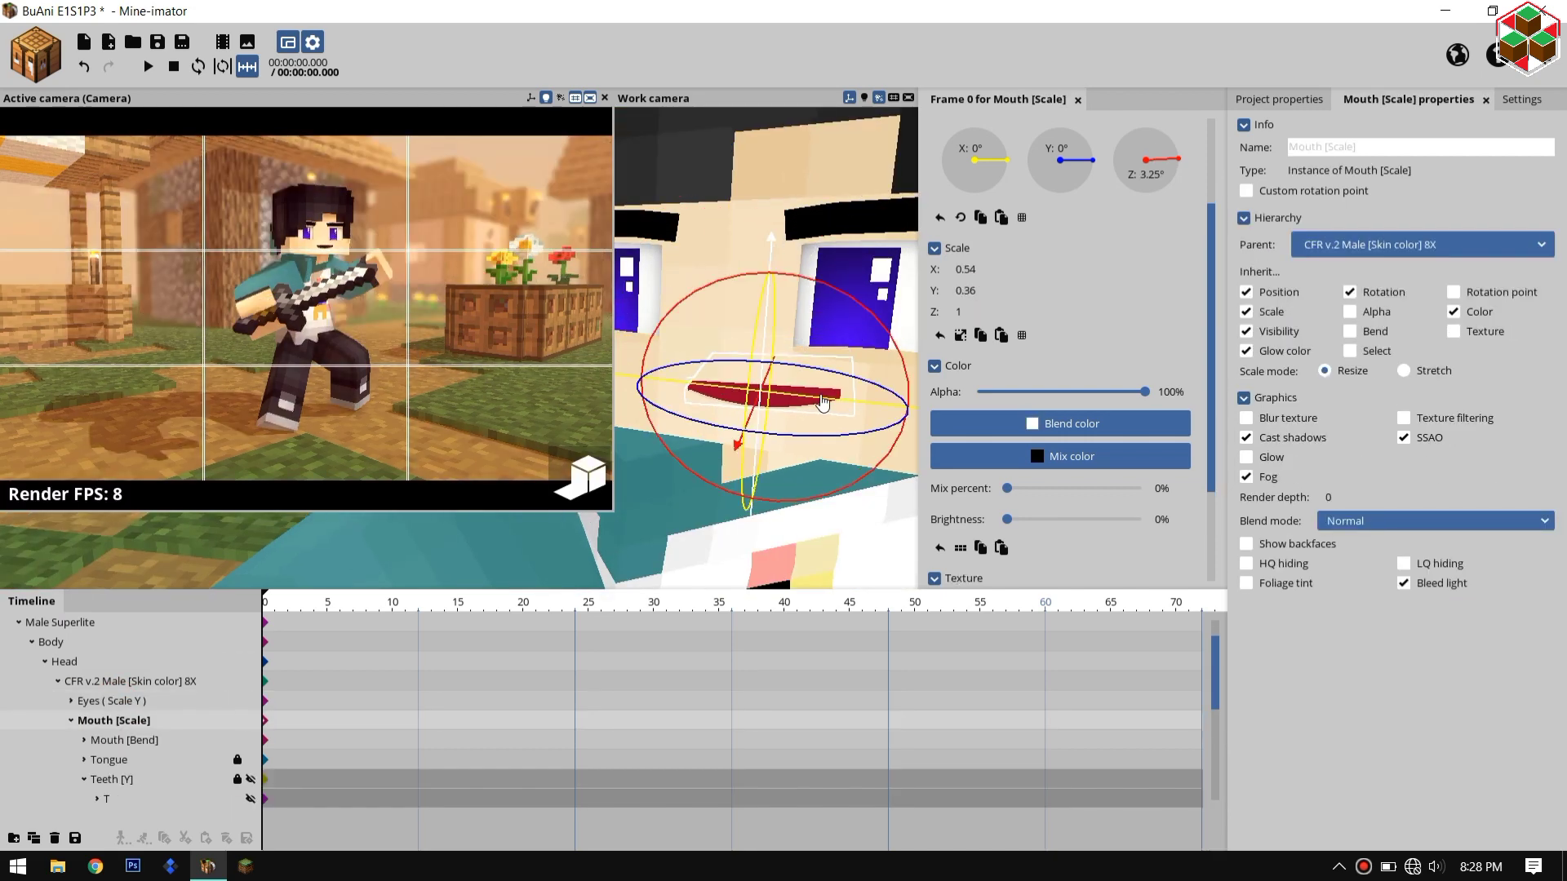
pyautogui.press('F5')
pyautogui.click(71, 701)
pyautogui.click(84, 740)
pyautogui.click(123, 760)
pyautogui.keyDown('shift'); pyautogui.click(122, 779); pyautogui.keyUp('shift')
pyautogui.press('F5')
# Step: Set the camera's depth of field to fade size 750 and blur size 0.50%, and its field of view to 56°
pyautogui.click(32, 643)
pyautogui.click(46, 740)
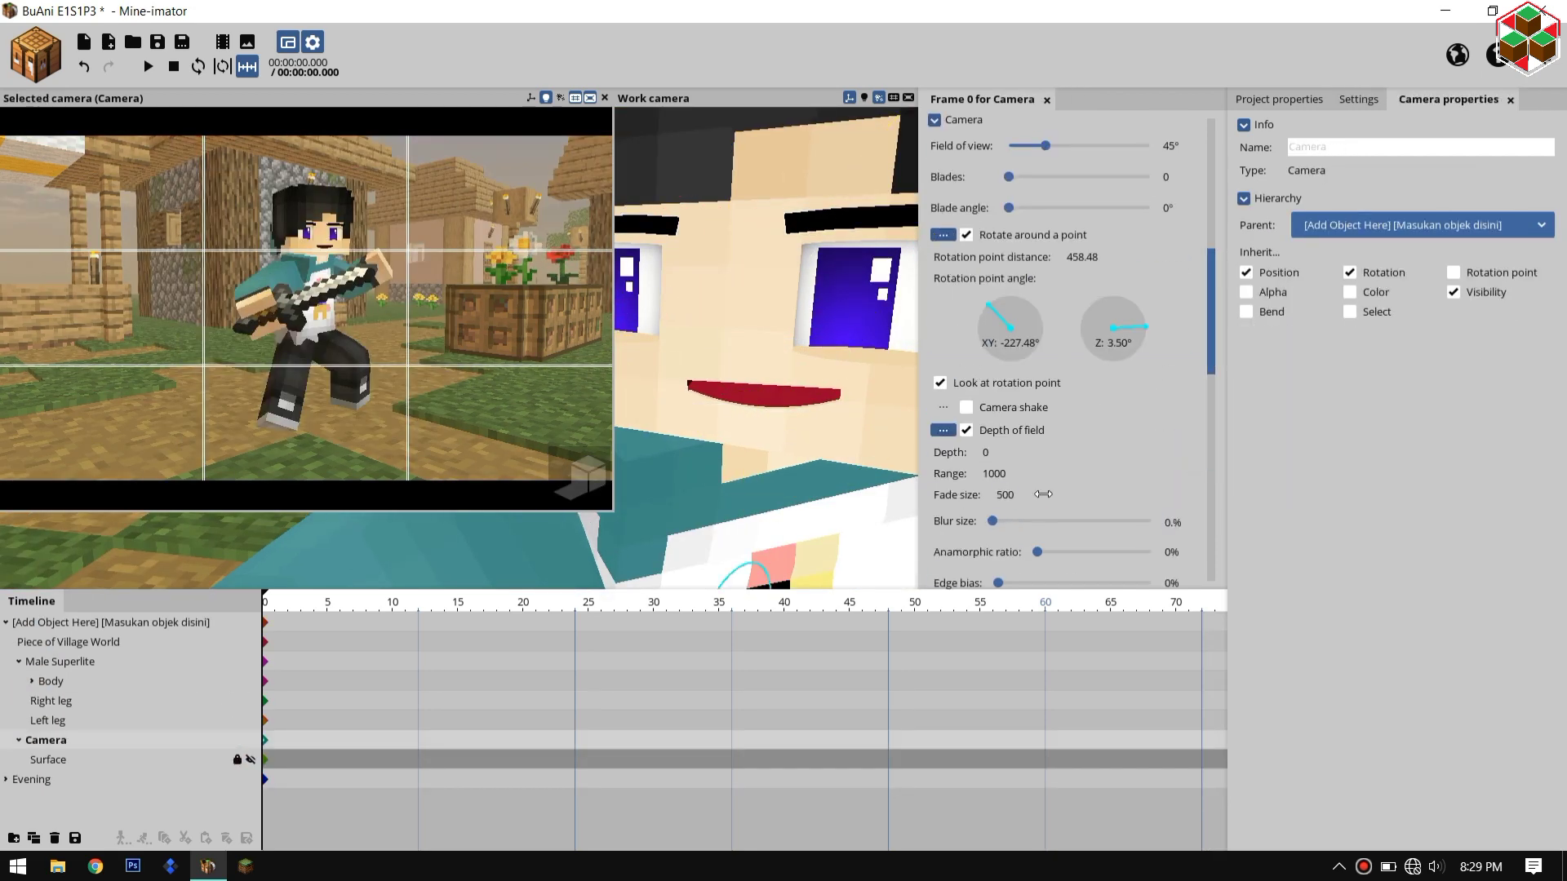
pyautogui.write('5')
pyautogui.click(1042, 495)
pyautogui.write('750')
pyautogui.moveTo(1045, 145); pyautogui.dragTo(1055, 146)
pyautogui.moveTo(1082, 257); pyautogui.dragTo(1024, 257)
pyautogui.scroll(-5, 734, 408)
pyautogui.moveTo(734, 408); pyautogui.dragTo(676, 380)
pyautogui.click(580, 487)
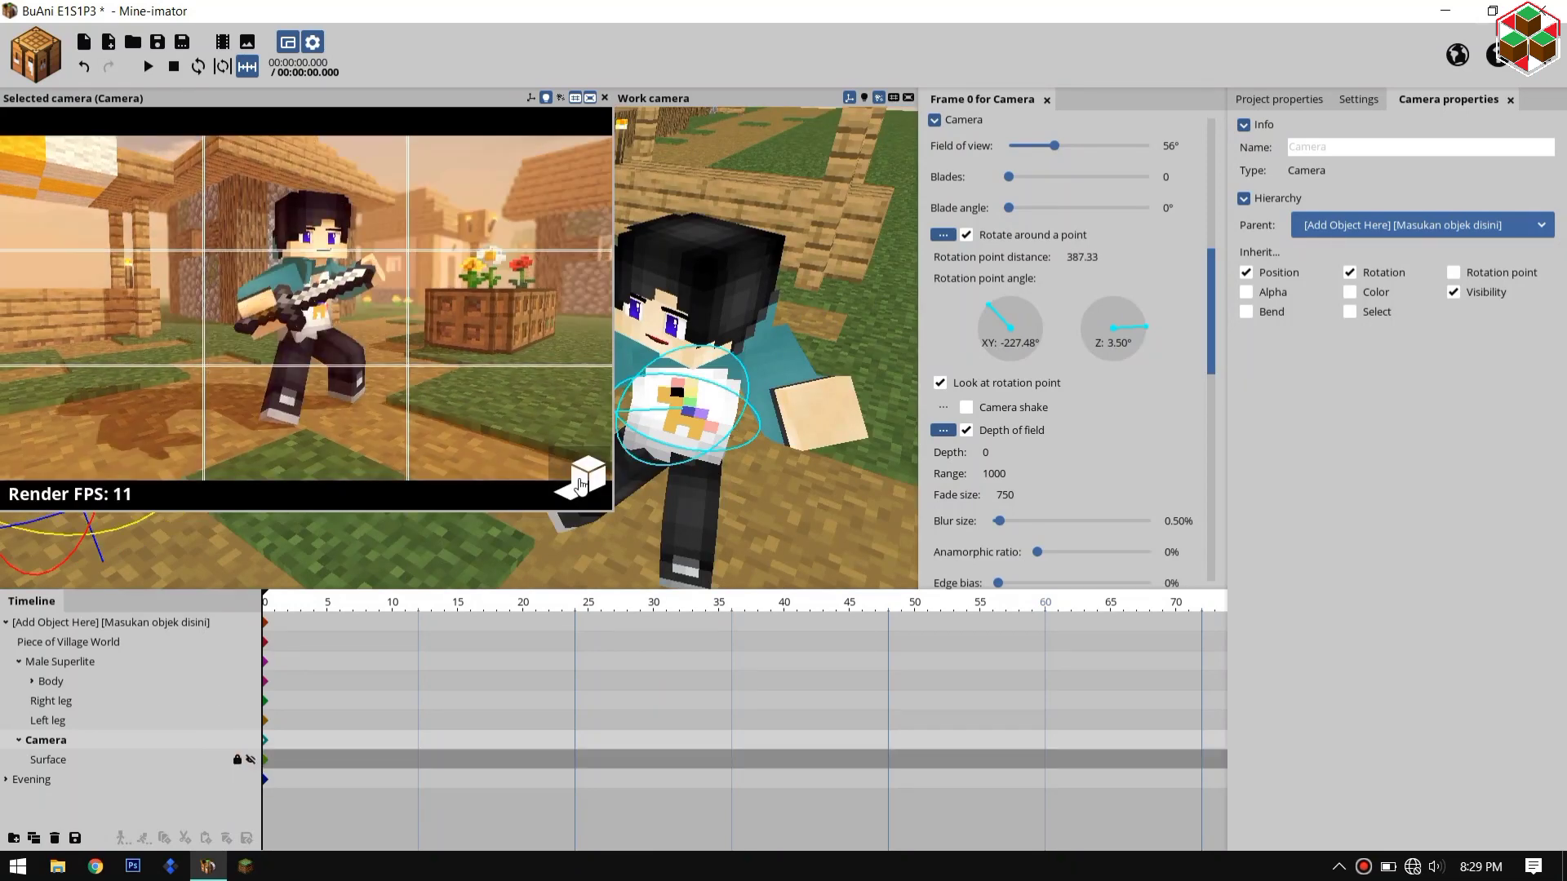
# Step: Set the camera's field of view to 50°, adjust its rotation point distance and unhide the Surface object
pyautogui.click(580, 487)
pyautogui.click(1169, 146)
pyautogui.write('50')
pyautogui.click(250, 759)
pyautogui.moveTo(1086, 256); pyautogui.dragTo(1064, 257)
# Step: Adjust the pose of the character's right arm holding the sword and check it in the rendered view
pyautogui.click(31, 682)
pyautogui.click(65, 701)
pyautogui.click(78, 721)
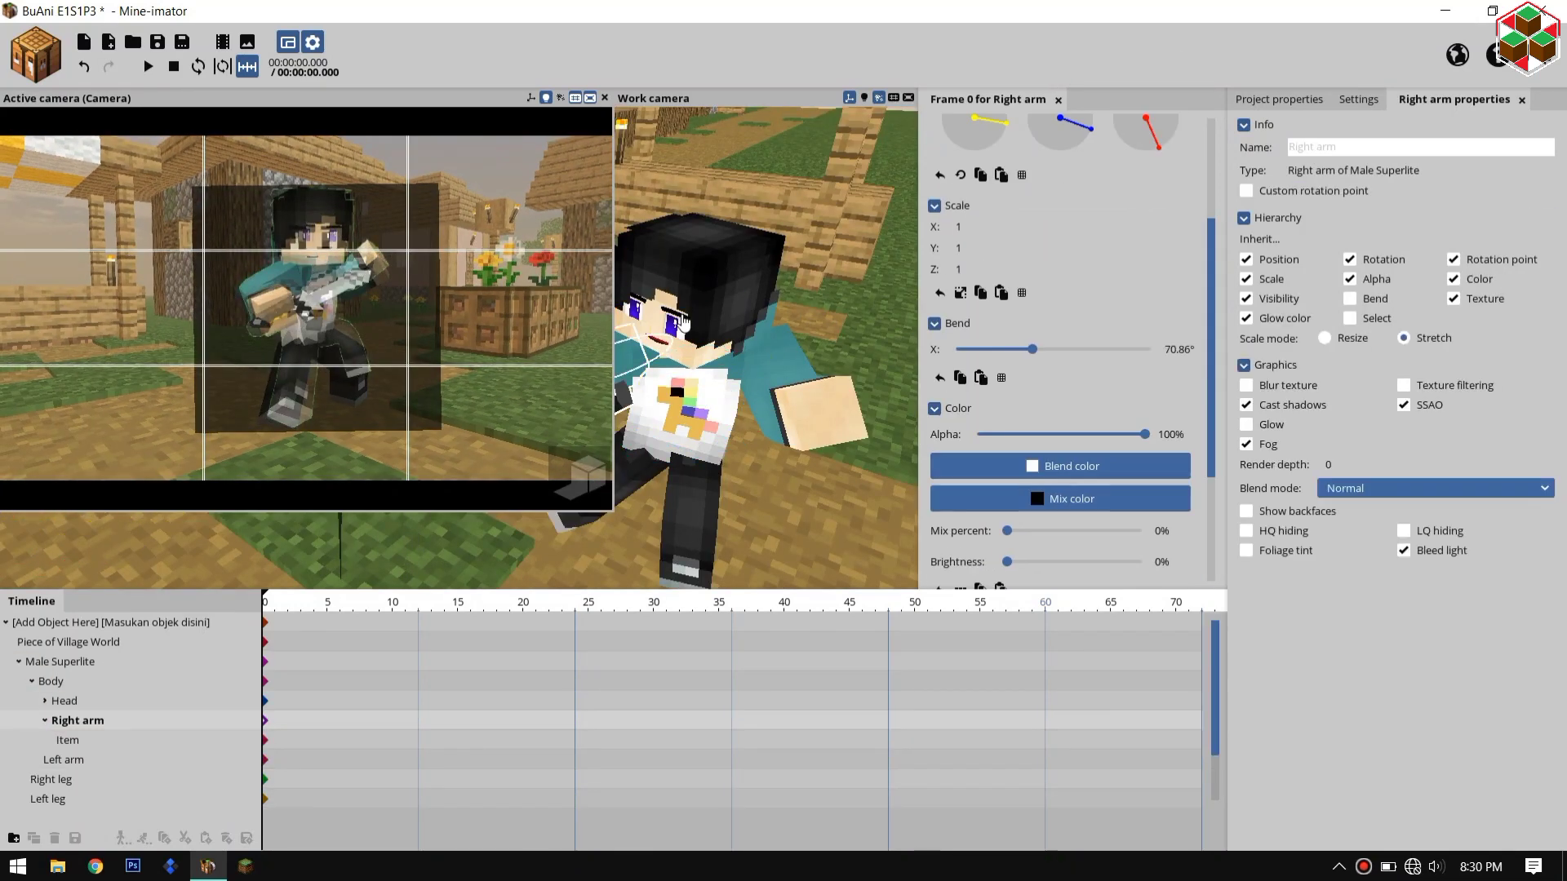
pyautogui.moveTo(683, 324); pyautogui.dragTo(759, 282)
pyautogui.moveTo(718, 383); pyautogui.dragTo(694, 359)
pyautogui.moveTo(690, 359); pyautogui.dragTo(677, 338)
pyautogui.click(122, 760)
pyautogui.click(170, 782)
pyautogui.scroll(-1, 170, 781)
pyautogui.click(586, 489)
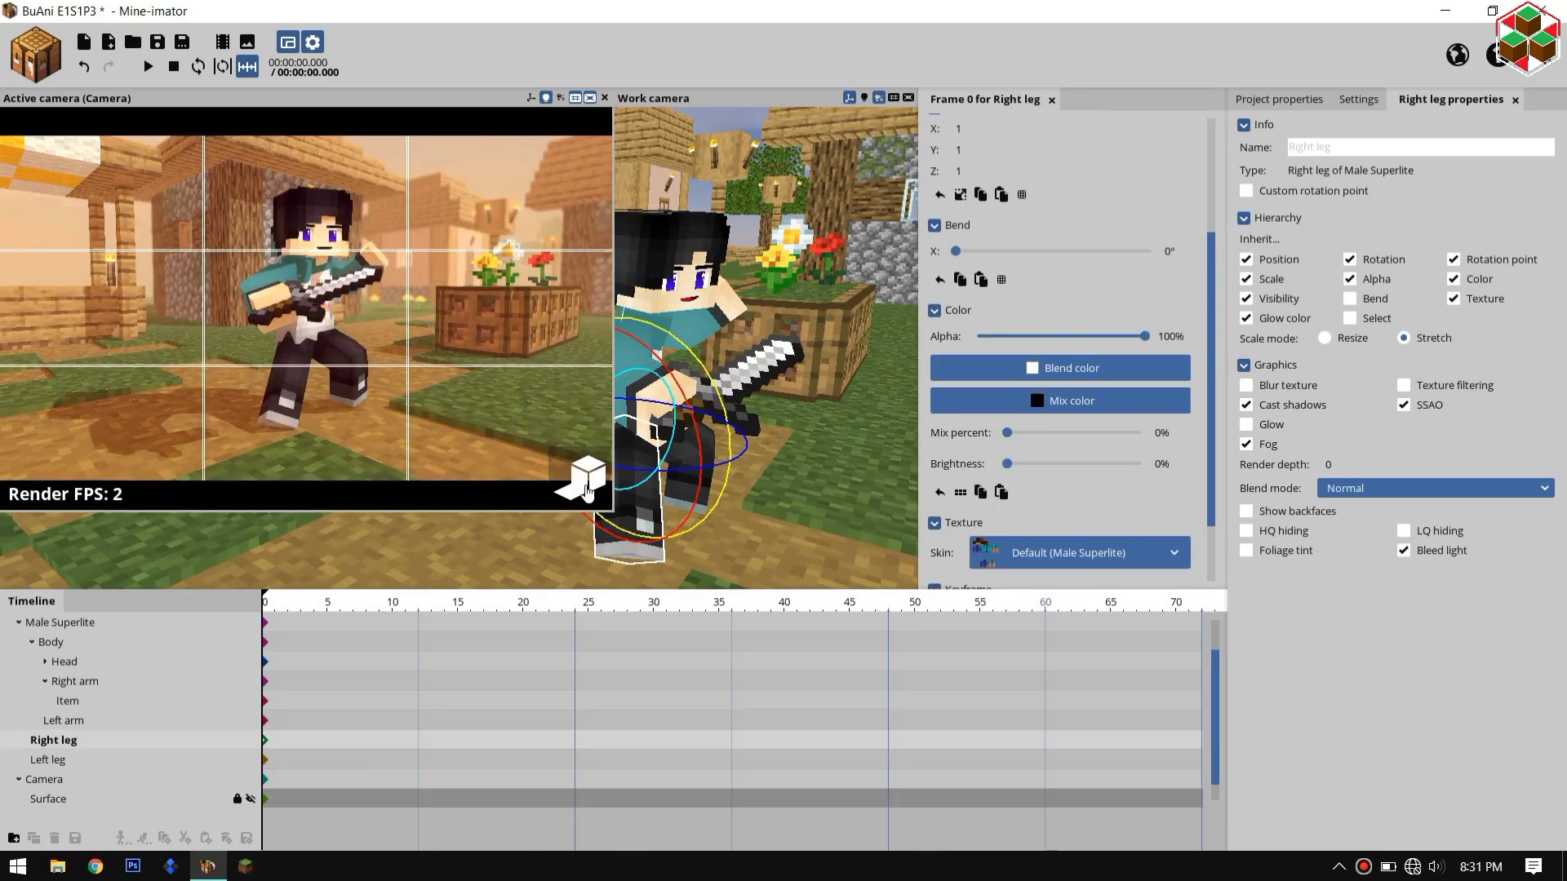
pyautogui.click(587, 491)
# Step: Move and rotate the Piece of Village World scenery to get a different backdrop behind the character
pyautogui.click(804, 457)
pyautogui.scroll(-10, 804, 408)
pyautogui.moveTo(832, 308); pyautogui.dragTo(775, 343)
pyautogui.moveTo(689, 265); pyautogui.dragTo(707, 367)
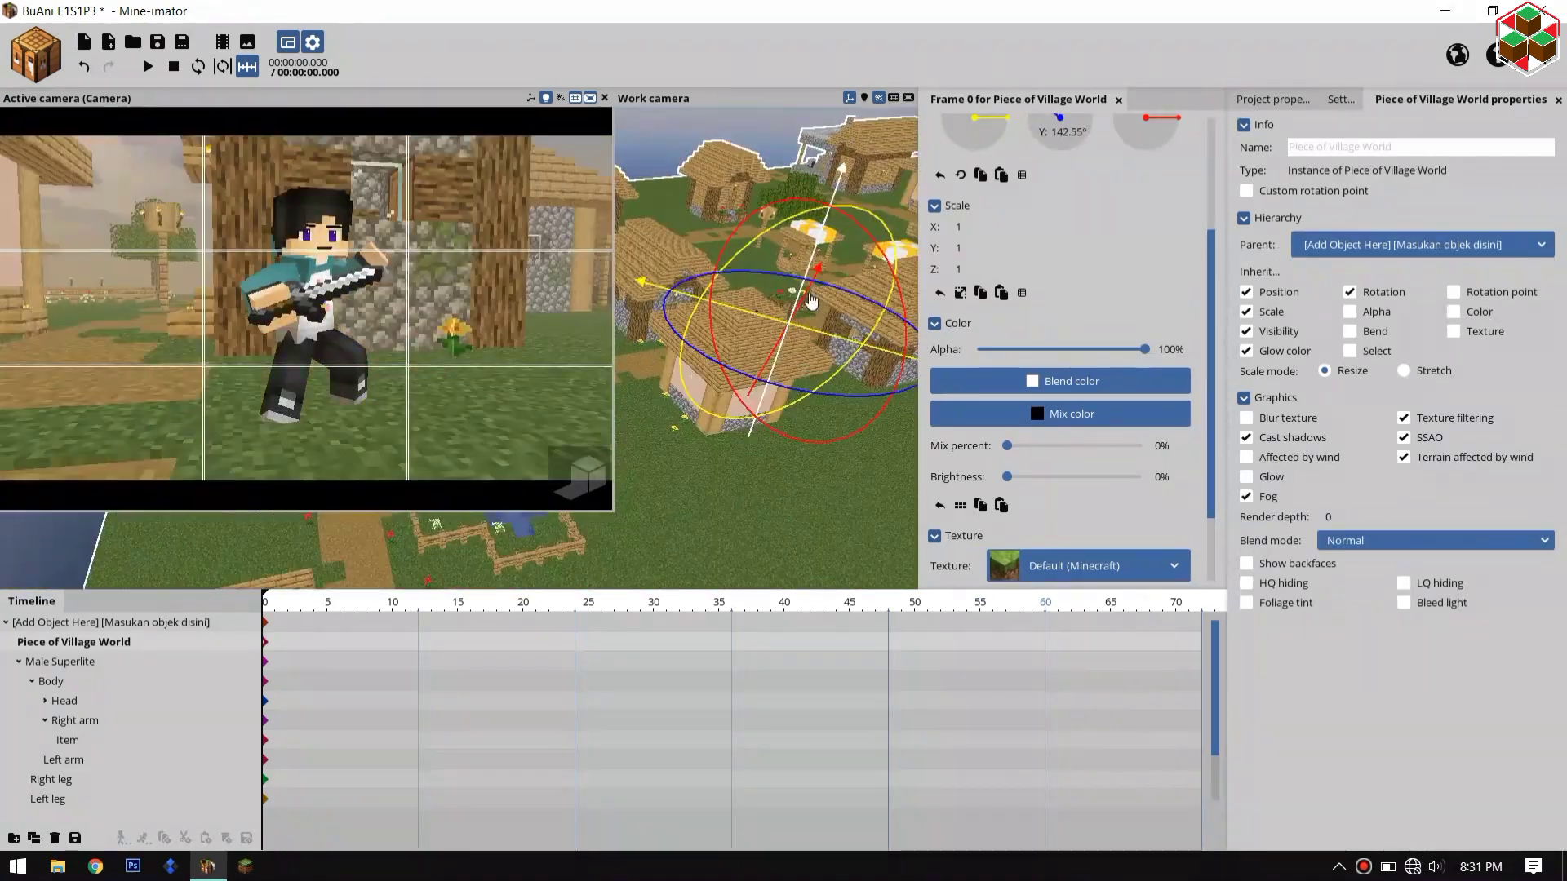
pyautogui.click(586, 480)
pyautogui.click(586, 480)
# Step: Try a Y rotation of 180° on the village scenery, reposition it and save the project
pyautogui.click(1061, 133)
pyautogui.write('180')
pyautogui.scroll(-5, 767, 343)
pyautogui.moveTo(759, 322); pyautogui.dragTo(803, 265)
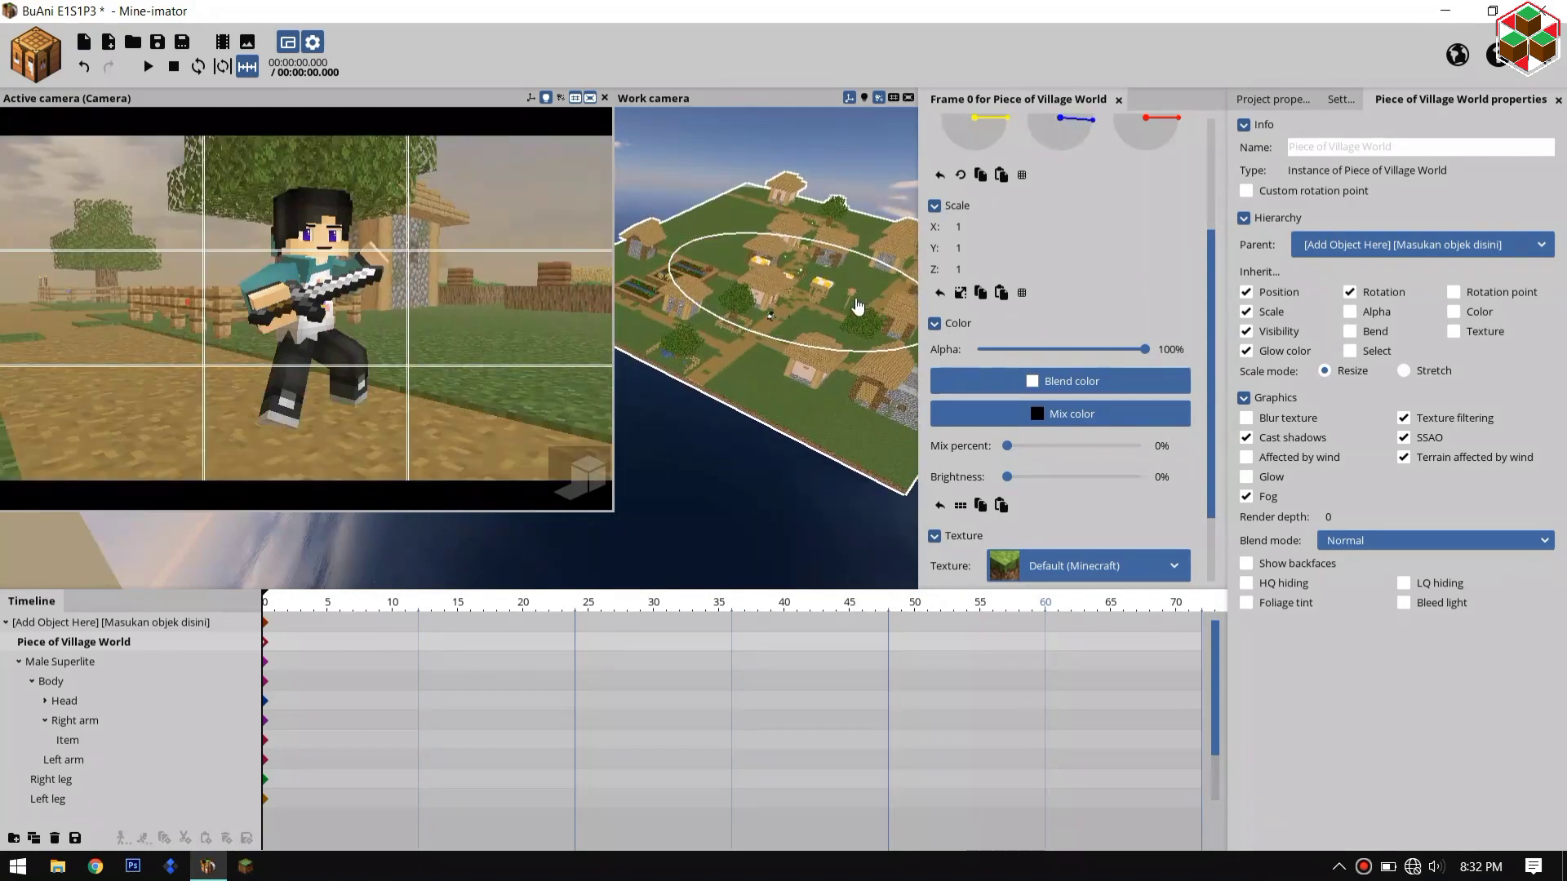
pyautogui.moveTo(610, 509); pyautogui.dragTo(451, 408)
pyautogui.hotkey('ctrl', 's')
# Step: Create an Iron Golem character and make it a child of the [Add Object Here] object
pyautogui.click(36, 54)
pyautogui.click(46, 123)
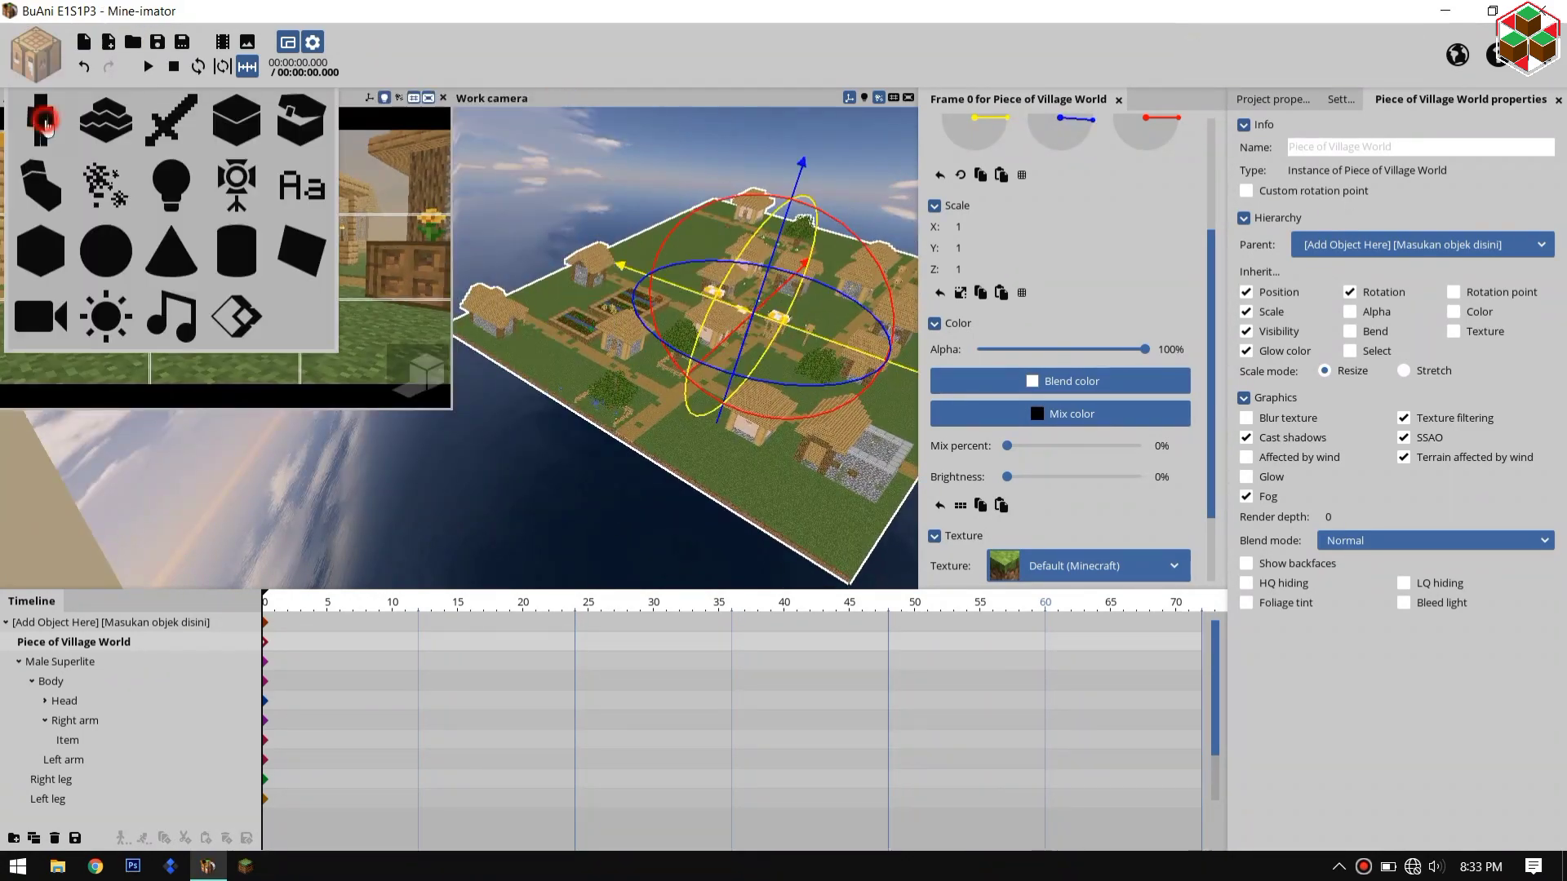
pyautogui.click(571, 454)
pyautogui.write('iro')
pyautogui.click(408, 316)
pyautogui.click(490, 546)
pyautogui.click(18, 662)
pyautogui.moveTo(52, 740); pyautogui.dragTo(110, 623)
# Step: Adjust the iron golem's placement behind the character and check it in the rendered view
pyautogui.scroll(5, 769, 315)
pyautogui.moveTo(1211, 269); pyautogui.dragTo(1211, 159)
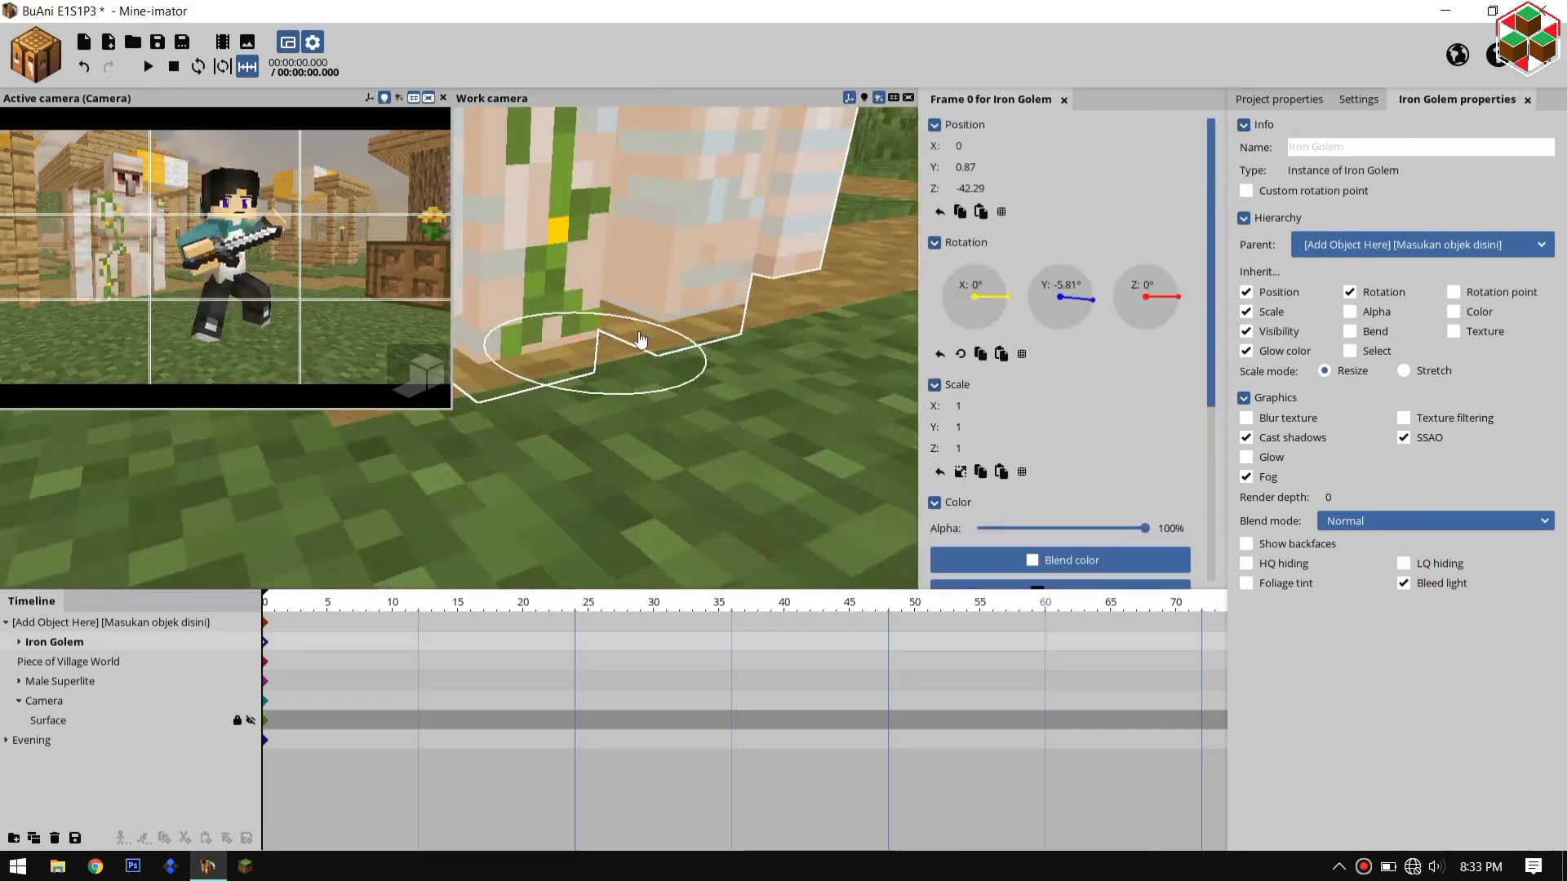
pyautogui.moveTo(640, 340); pyautogui.dragTo(658, 346)
pyautogui.click(421, 375)
pyautogui.click(421, 375)
# Step: Rotate and bend the iron golem's legs into a stride, bending the left leg 28.53°
pyautogui.scroll(-4, 653, 343)
pyautogui.click(554, 343)
pyautogui.moveTo(584, 269); pyautogui.dragTo(592, 326)
pyautogui.click(636, 359)
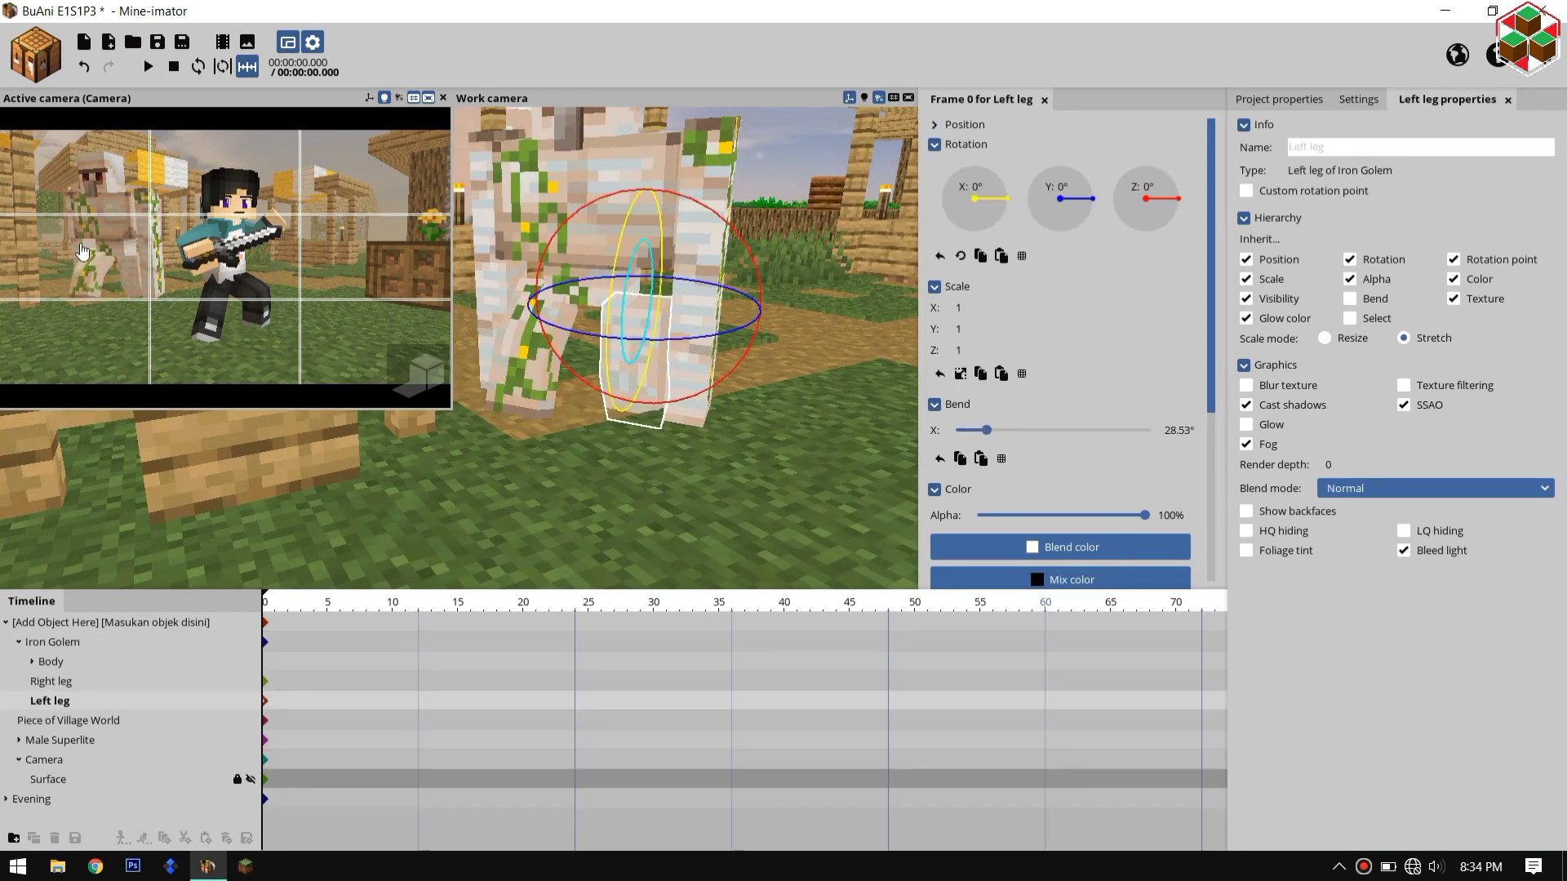
# Step: Pose the iron golem's arms, with the right arm at X 45.26°, and turn its head 34.57° about Y
pyautogui.click(81, 252)
pyautogui.moveTo(494, 261); pyautogui.dragTo(530, 212)
pyautogui.click(705, 327)
pyautogui.moveTo(709, 196); pyautogui.dragTo(673, 186)
pyautogui.moveTo(956, 430); pyautogui.dragTo(996, 430)
pyautogui.click(421, 375)
pyautogui.click(421, 375)
pyautogui.click(516, 206)
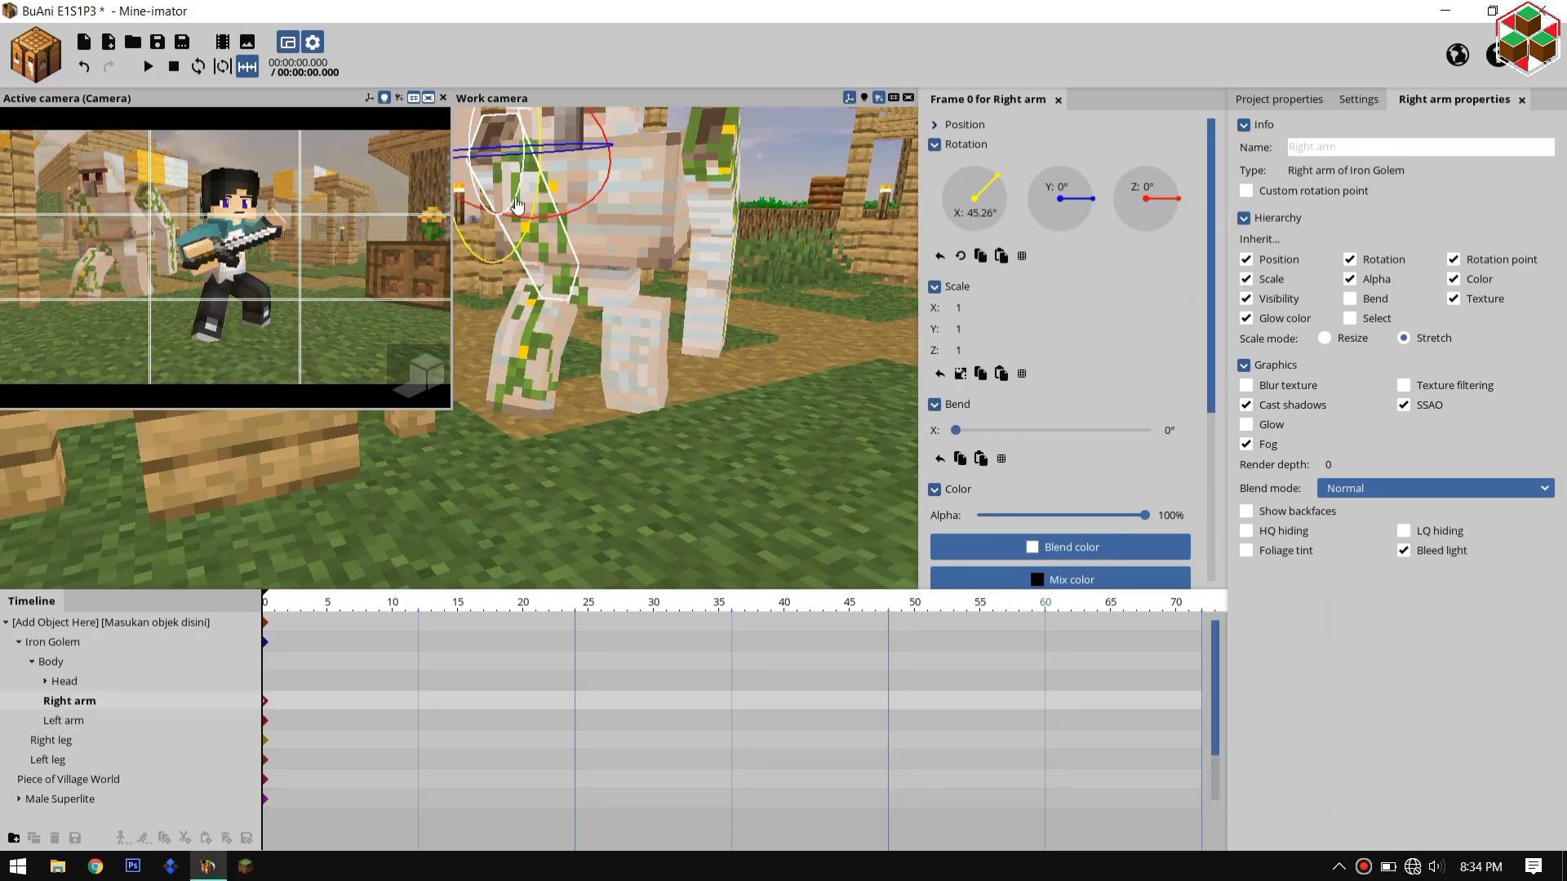
pyautogui.click(52, 641)
pyautogui.click(63, 680)
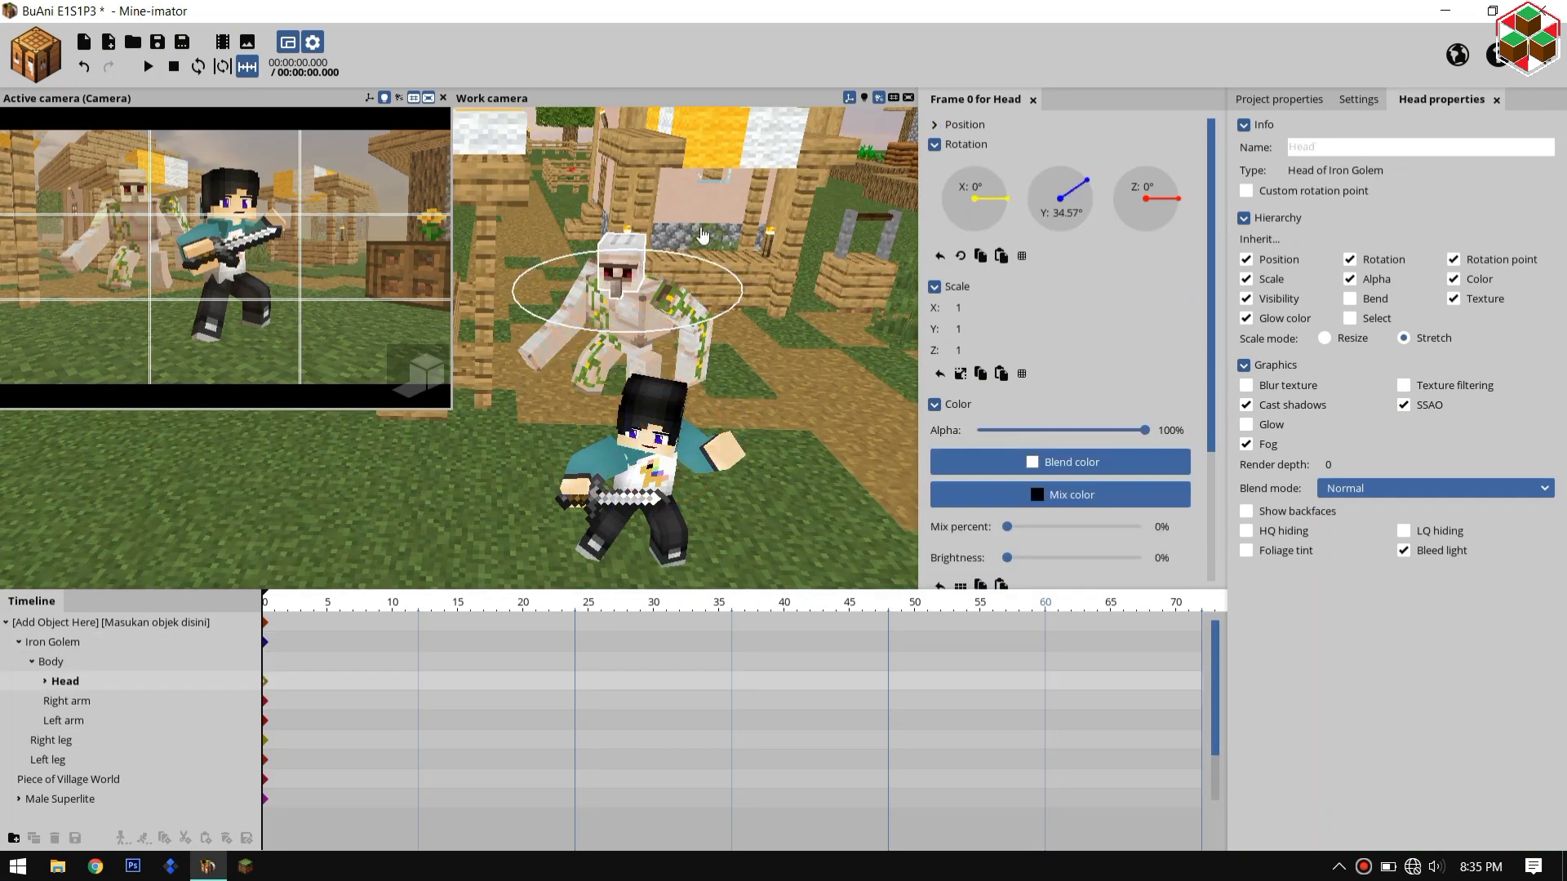
# Step: Create a Villager character with a profession outfit and make it a child of the [Add Object Here] object
pyautogui.click(36, 54)
pyautogui.click(392, 317)
pyautogui.click(498, 475)
pyautogui.click(475, 674)
pyautogui.click(490, 598)
pyautogui.moveTo(49, 799); pyautogui.dragTo(76, 732)
# Step: Position the villager behind the character, next to the flower crate
pyautogui.moveTo(563, 469); pyautogui.dragTo(649, 445)
pyautogui.moveTo(589, 552); pyautogui.dragTo(665, 567)
pyautogui.moveTo(824, 270); pyautogui.dragTo(745, 269)
# Step: Pose the villager's legs, rotating the left leg 16.40° about Z and bending it at the knee
pyautogui.scroll(5, 685, 360)
pyautogui.click(668, 357)
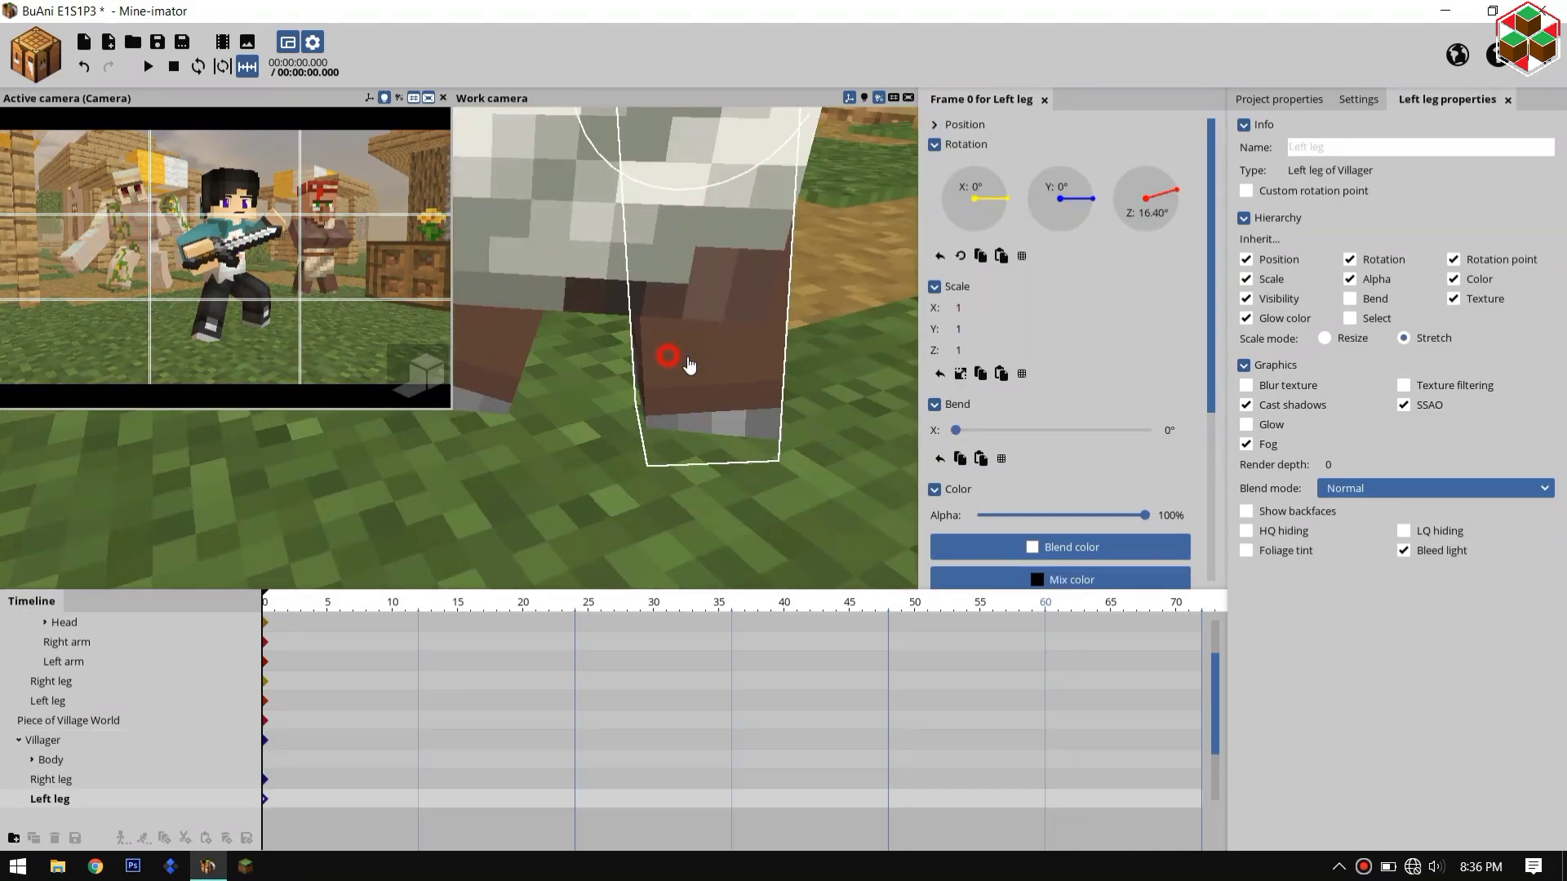
pyautogui.moveTo(955, 430); pyautogui.dragTo(1002, 430)
pyautogui.moveTo(755, 155); pyautogui.dragTo(735, 177)
pyautogui.click(724, 187)
# Step: Adjust the villager's upper-body pose and rotate its head to Y -37.88° and Z -11.89°
pyautogui.click(684, 147)
pyautogui.moveTo(784, 343); pyautogui.dragTo(784, 270)
pyautogui.click(640, 306)
pyautogui.moveTo(694, 245); pyautogui.dragTo(722, 224)
pyautogui.click(632, 204)
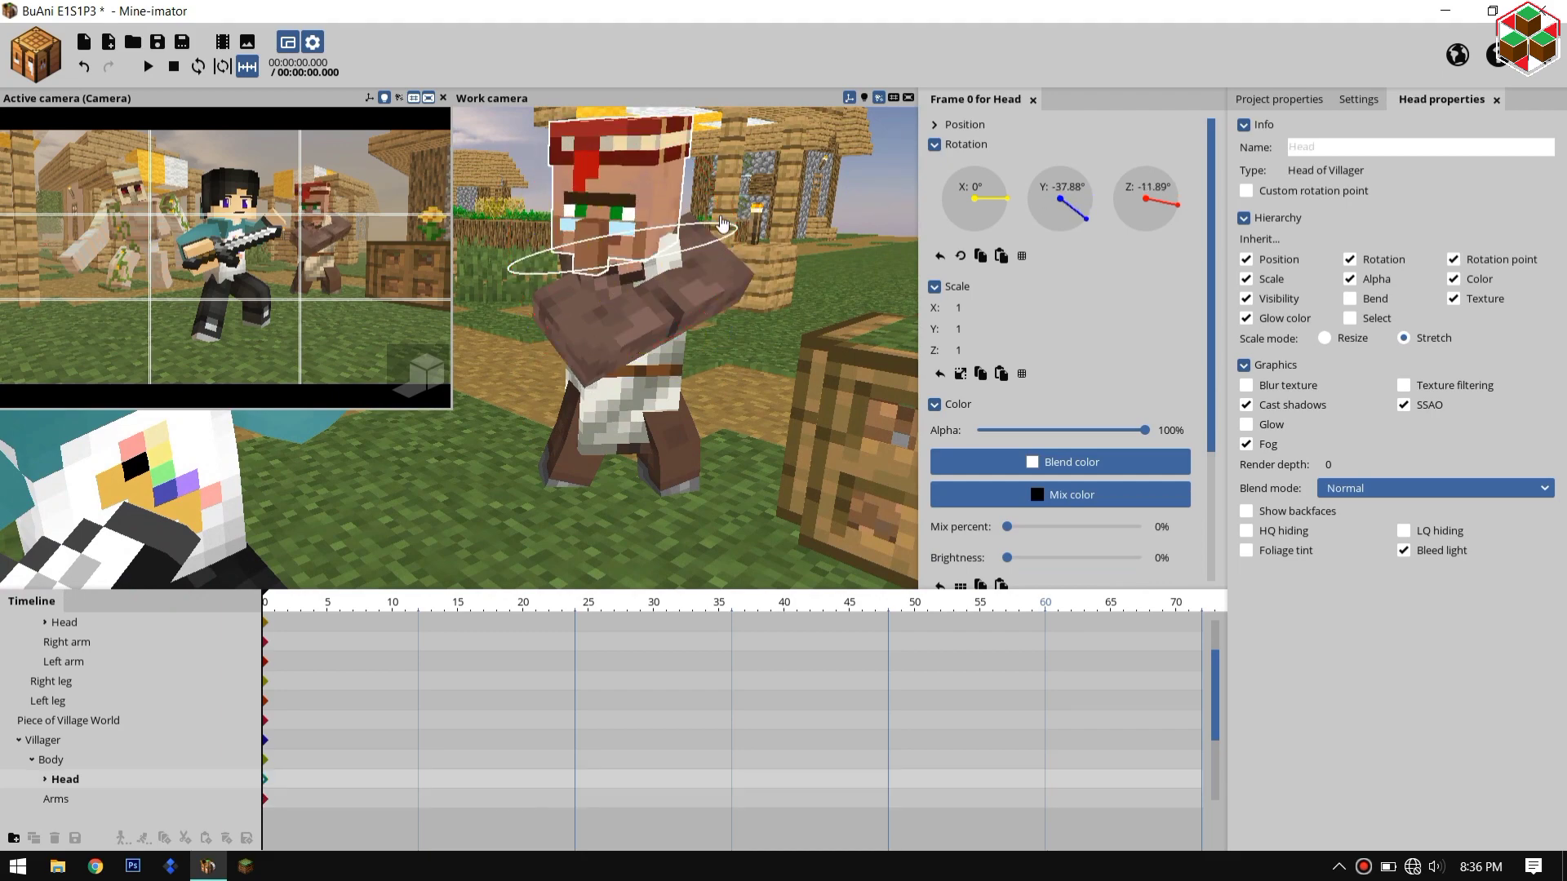
# Step: Change the villager's profession to Weaponsmith in the project library
pyautogui.click(1298, 99)
pyautogui.click(1496, 571)
pyautogui.click(1069, 477)
pyautogui.click(1070, 778)
# Step: Create a 3D sword item and parent it to the villager's Arms
pyautogui.click(36, 53)
pyautogui.click(172, 121)
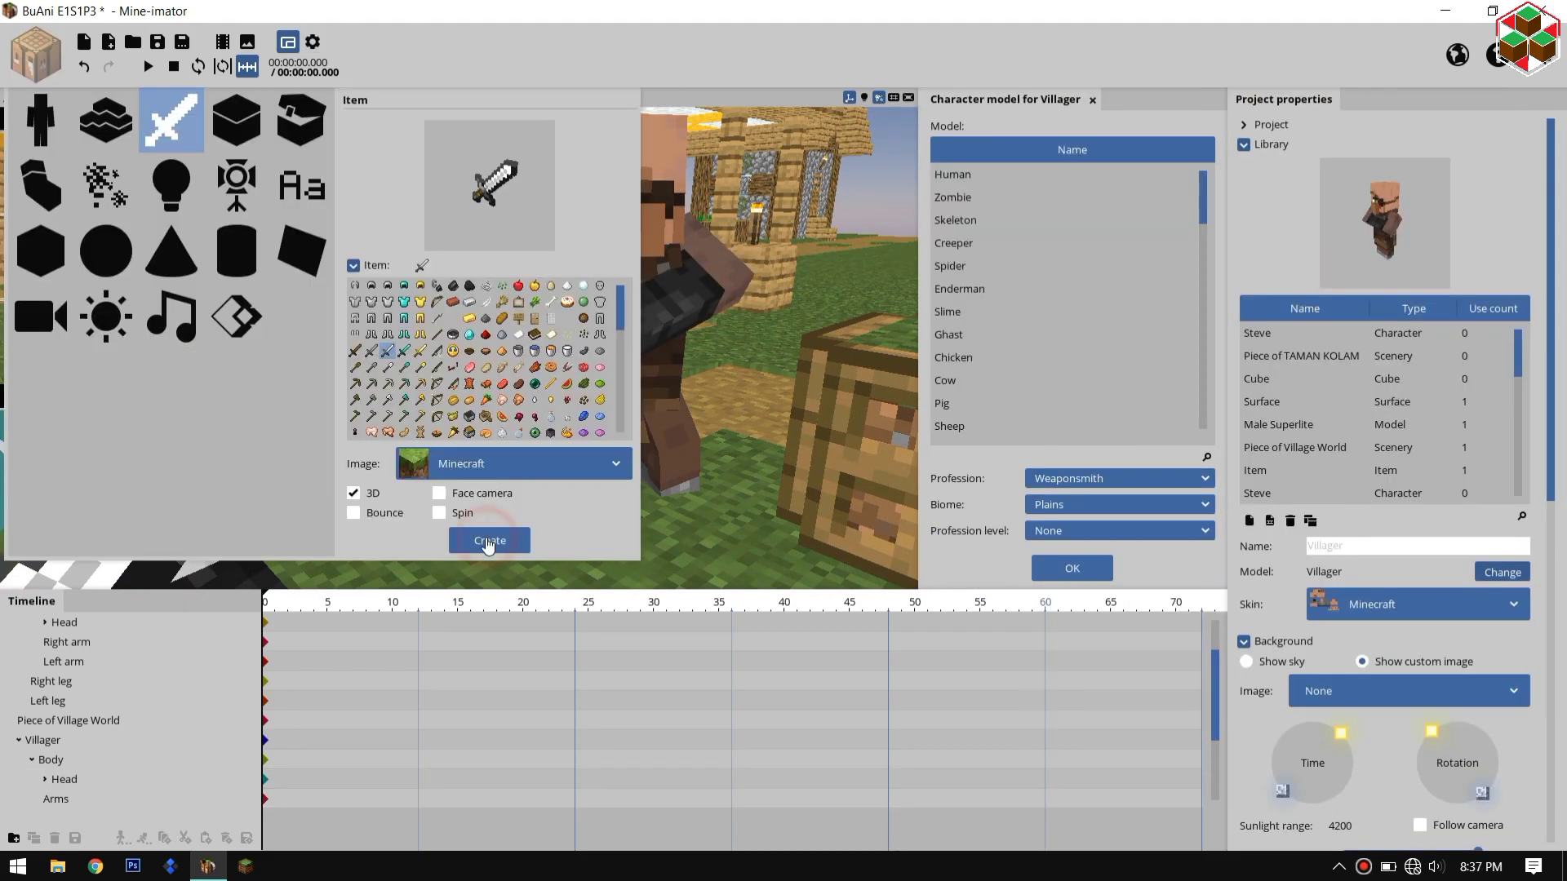
pyautogui.click(489, 542)
pyautogui.moveTo(30, 801); pyautogui.dragTo(59, 681)
# Step: Place the sword in the villager's arms at Y -0.12 and Z 9.05, rotated Y -90° and Z 24.26°, with Bleed light enabled
pyautogui.click(940, 212)
pyautogui.moveTo(735, 408); pyautogui.dragTo(790, 266)
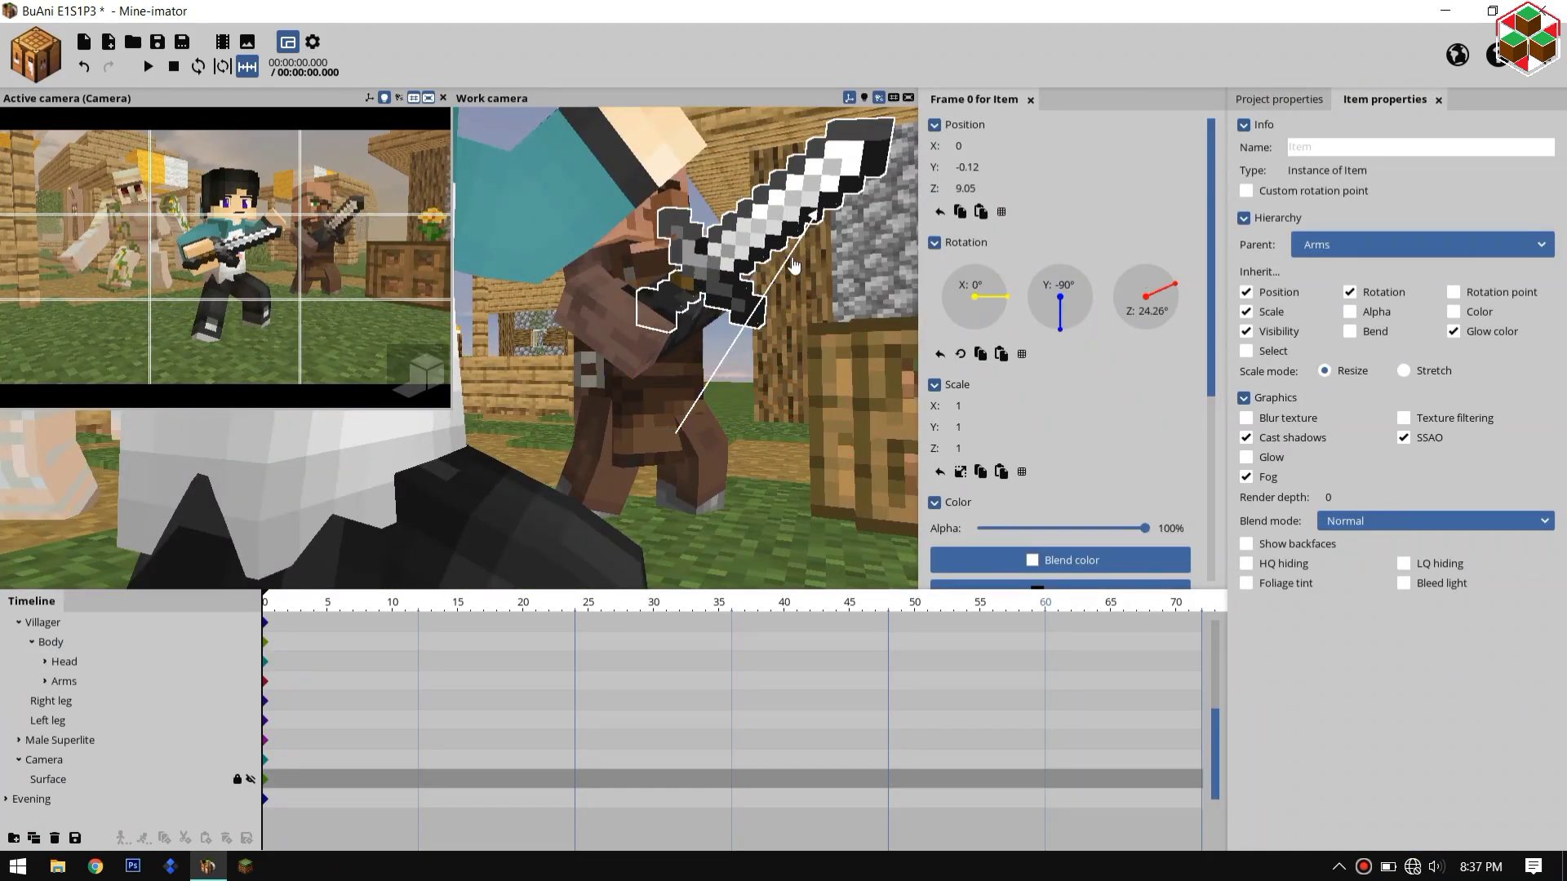
pyautogui.click(1403, 584)
pyautogui.press('F5')
# Step: Link the sword's scale axes, resize it uniformly and fine-tune its position in the villager's arms
pyautogui.click(961, 473)
pyautogui.moveTo(977, 405); pyautogui.dragTo(960, 406)
pyautogui.moveTo(898, 459); pyautogui.dragTo(883, 448)
pyautogui.moveTo(821, 224); pyautogui.dragTo(831, 210)
pyautogui.moveTo(977, 405); pyautogui.dragTo(1016, 402)
pyautogui.moveTo(840, 411)
pyautogui.mouseDown()
pyautogui.moveTo(829, 402)
pyautogui.moveTo(847, 415)
pyautogui.mouseUp()
# Step: Rotate the Cube in the Evening group to Y -38.66° and check the sky in the rendered view
pyautogui.click(1275, 106)
pyautogui.moveTo(1338, 721); pyautogui.dragTo(1377, 725)
pyautogui.click(6, 799)
pyautogui.scroll(-2, 28, 794)
pyautogui.click(30, 780)
pyautogui.press('F5')
pyautogui.moveTo(1082, 315); pyautogui.dragTo(1130, 352)
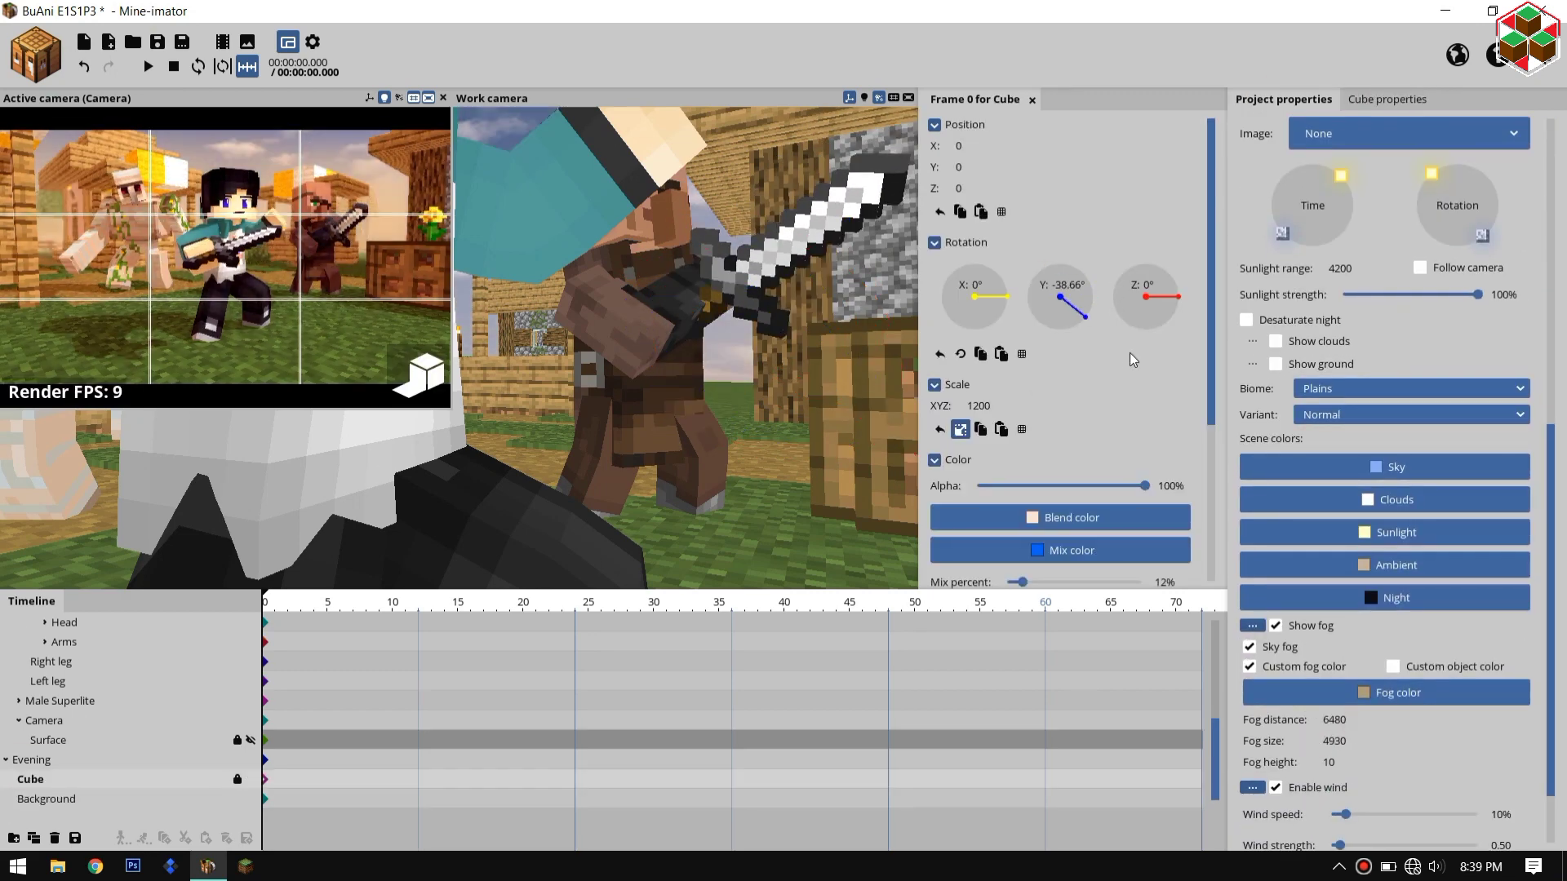
pyautogui.press('F5')
pyautogui.click(250, 745)
pyautogui.click(250, 744)
pyautogui.press('F5')
# Step: Change the scene's Sunlight color to a near-white tone and make the Ambient color a more muted tan
pyautogui.click(1384, 533)
pyautogui.moveTo(656, 344); pyautogui.dragTo(644, 396)
pyautogui.click(781, 538)
pyautogui.click(46, 799)
pyautogui.click(1385, 566)
pyautogui.click(781, 537)
# Step: Turn the sunlight rotation to the other side and slightly adjust the time of day, checking the render
pyautogui.moveTo(1423, 181); pyautogui.dragTo(1481, 171)
pyautogui.moveTo(1341, 176); pyautogui.dragTo(1335, 170)
pyautogui.press('F5')
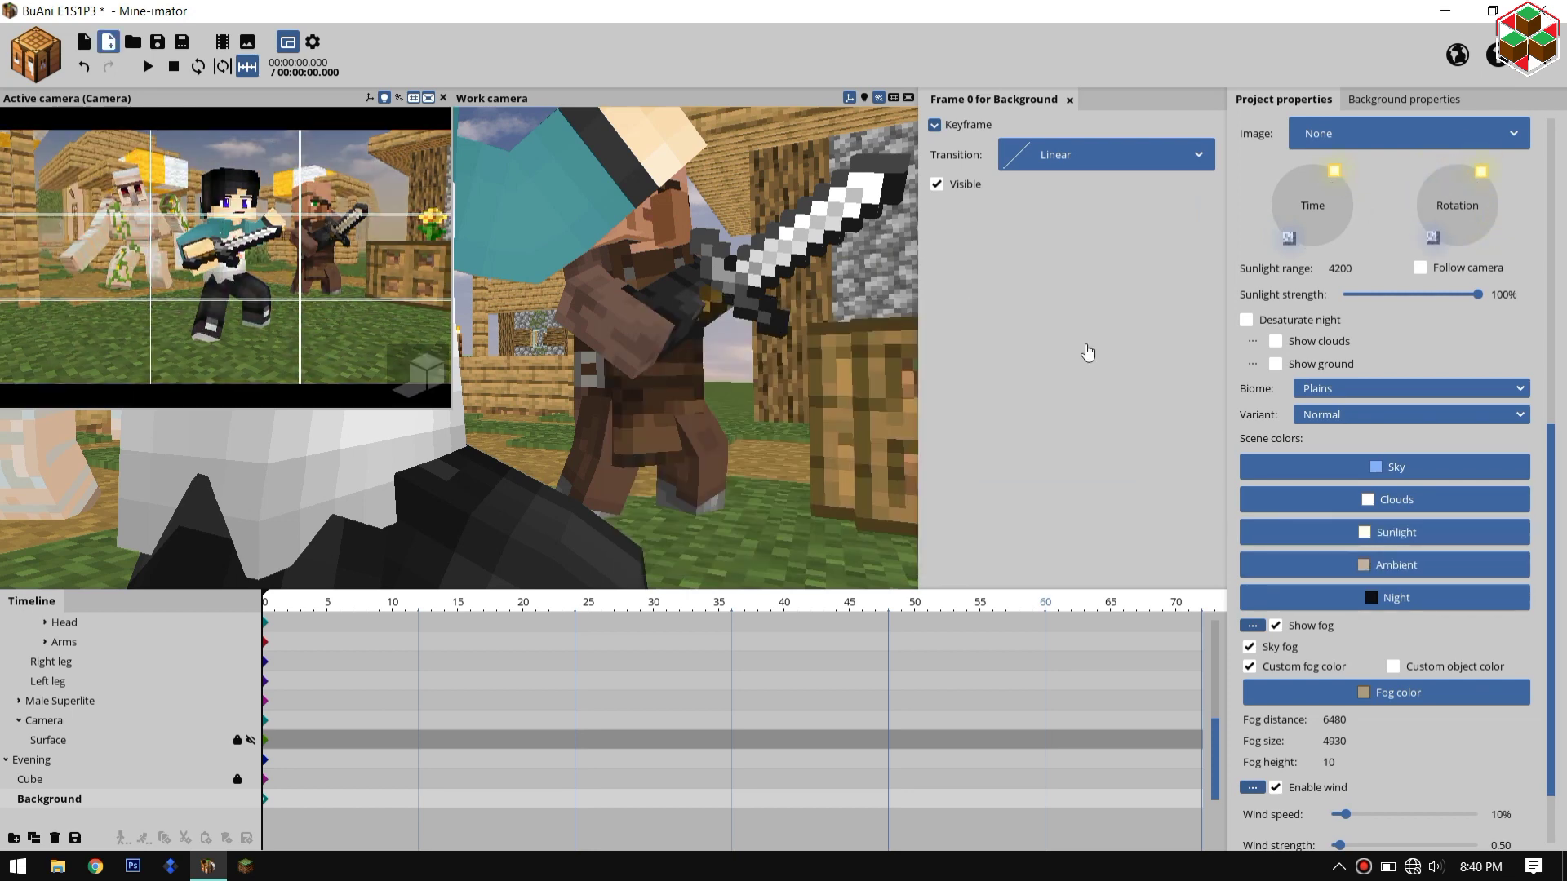
# Step: Save the project and switch the Male Superlite library entry to the Male Full Extrude model
pyautogui.scroll(10, 1387, 367)
pyautogui.click(1370, 425)
pyautogui.click(158, 41)
pyautogui.click(1419, 576)
pyautogui.click(1361, 627)
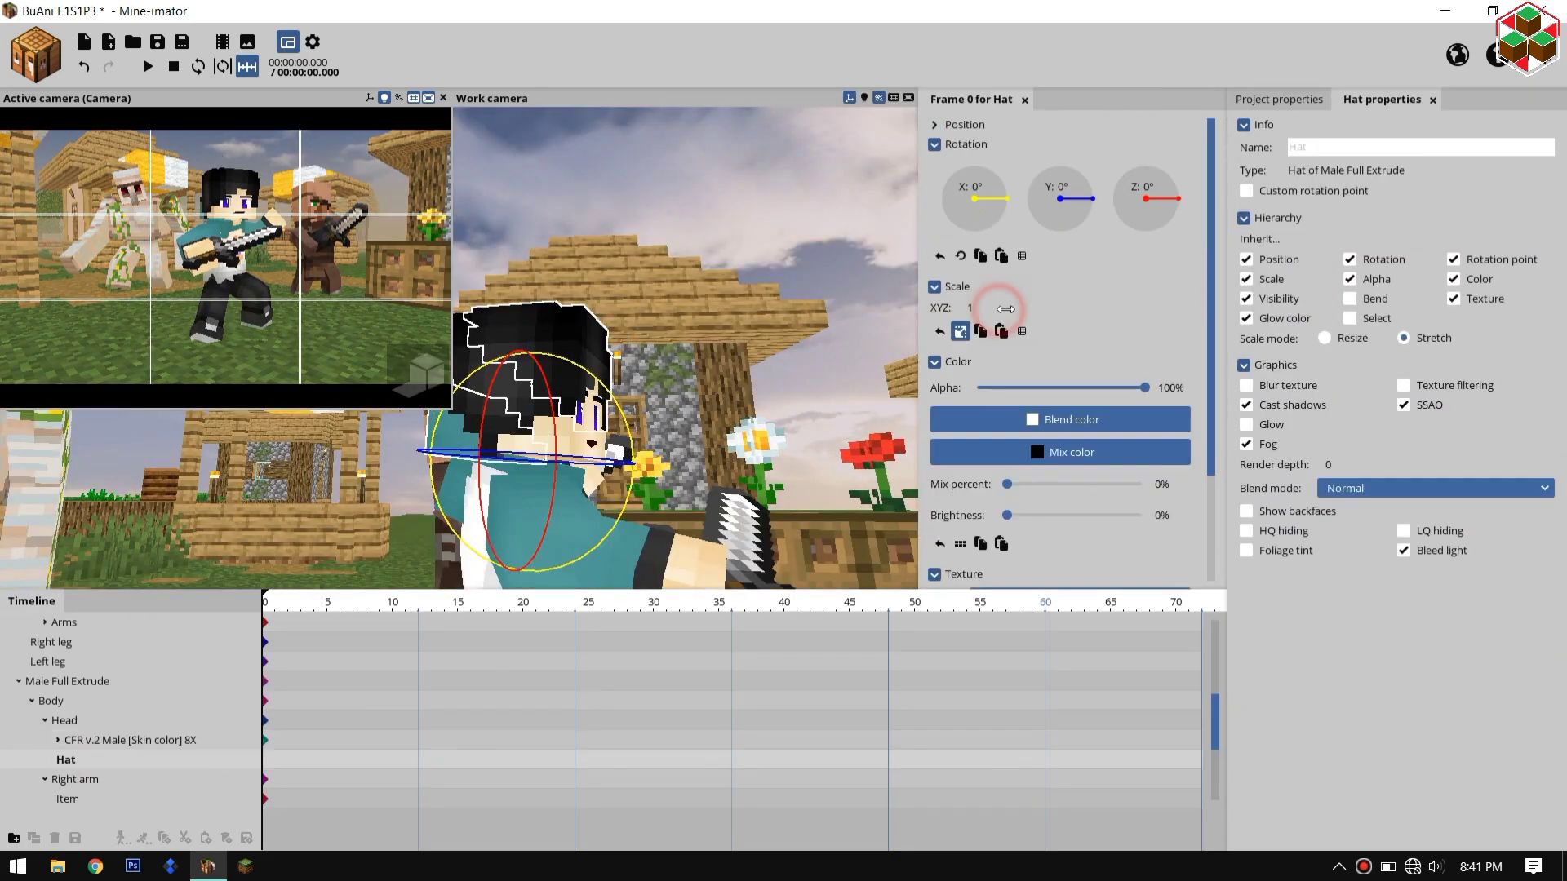
# Step: Try a larger uniform scale on the character's Hat layer and compare it in the rendered view
pyautogui.moveTo(1005, 309); pyautogui.dragTo(1012, 309)
pyautogui.press('F5')
pyautogui.press('F5')
pyautogui.click(940, 331)
pyautogui.moveTo(1005, 199); pyautogui.dragTo(959, 189)
pyautogui.click(958, 124)
pyautogui.press('F5')
# Step: Look through the project properties and the settings of the [Add Object Here] parent object
pyautogui.click(1279, 99)
pyautogui.moveTo(1481, 735)
pyautogui.mouseDown()
pyautogui.moveTo(1424, 806)
pyautogui.moveTo(1416, 719)
pyautogui.moveTo(1446, 717)
pyautogui.moveTo(1481, 755)
pyautogui.mouseUp()
pyautogui.moveTo(1213, 729); pyautogui.dragTo(1214, 653)
pyautogui.click(111, 623)
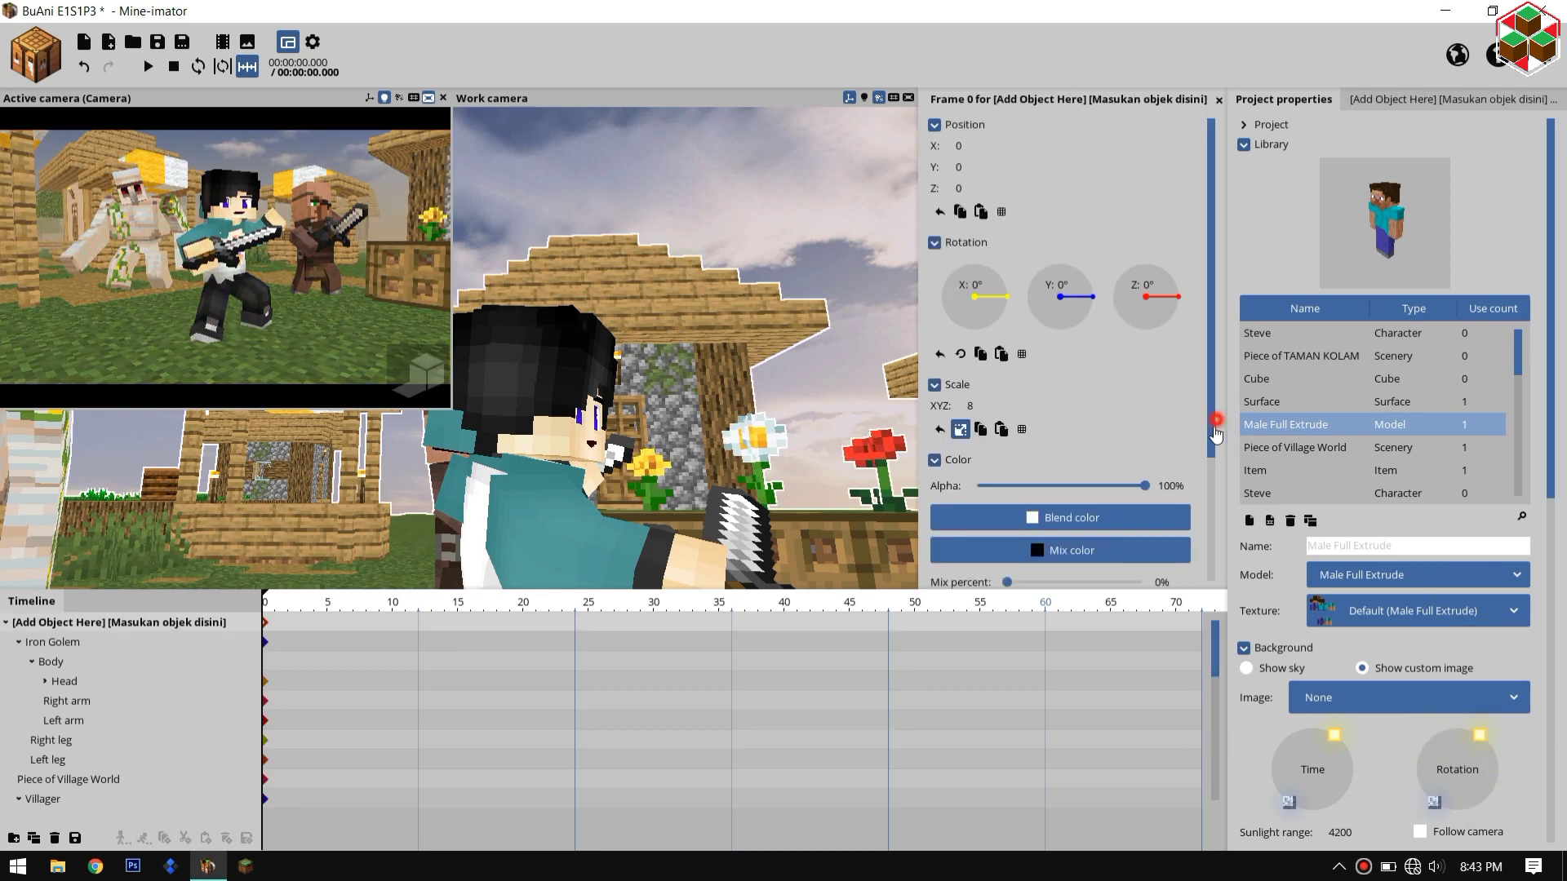
pyautogui.moveTo(1214, 424); pyautogui.dragTo(1213, 436)
pyautogui.click(1440, 100)
pyautogui.moveTo(326, 261); pyautogui.dragTo(331, 253)
pyautogui.click(1279, 99)
# Step: Open the program settings and lower a slider value
pyautogui.click(312, 41)
pyautogui.moveTo(1440, 569); pyautogui.dragTo(1379, 570)
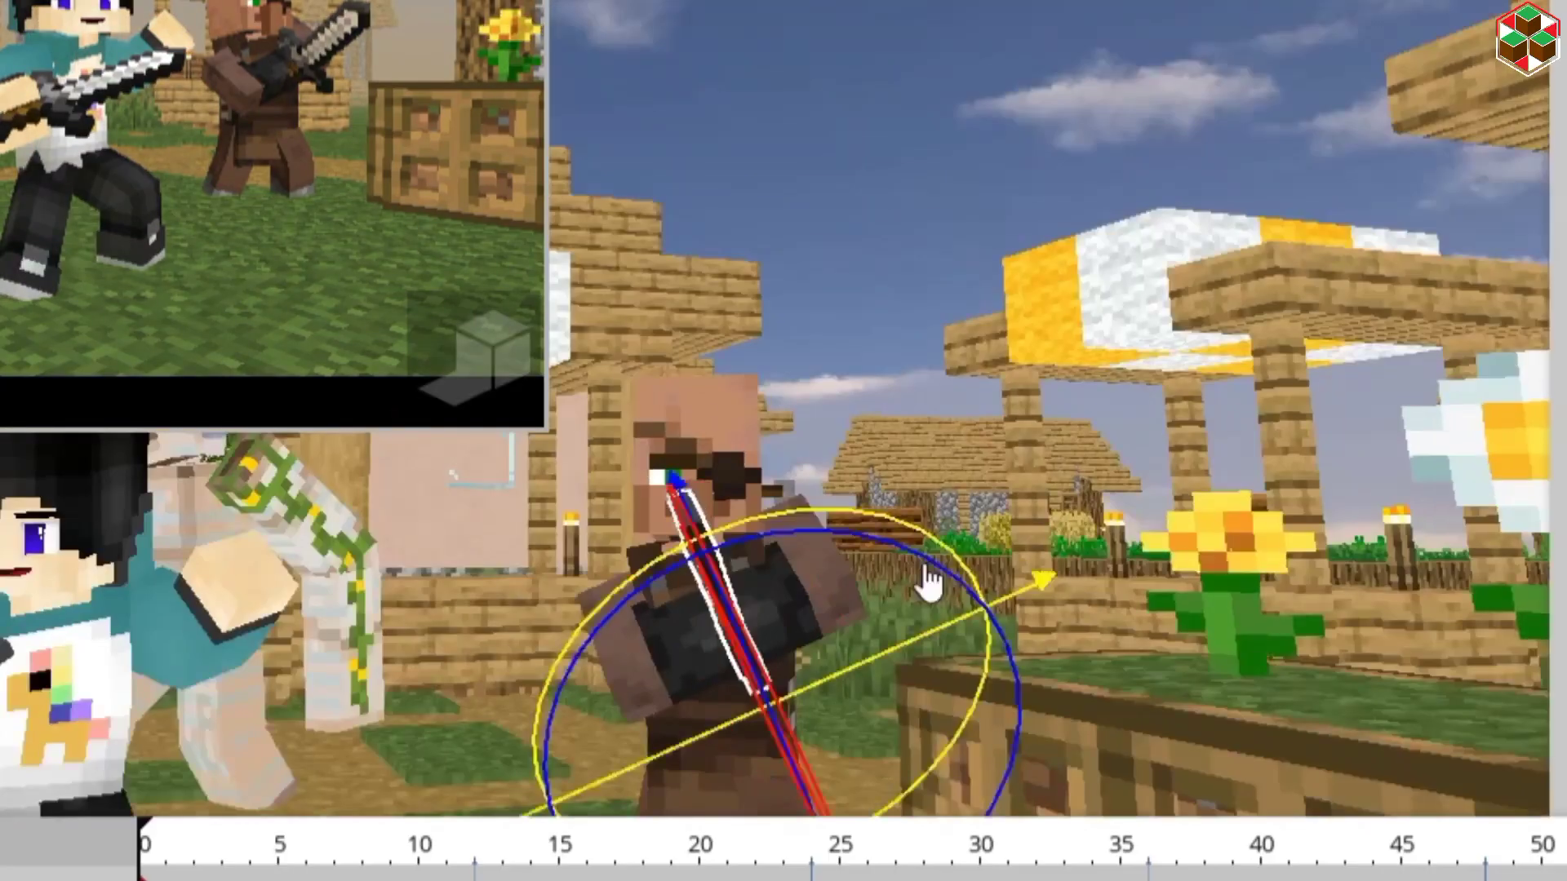
# Step: Refit the villager's sword at X -2.51, Y 0.31, Z 9.90 with rotation X -24.33° and Y -121.90°
pyautogui.moveTo(630, 478); pyautogui.dragTo(587, 465)
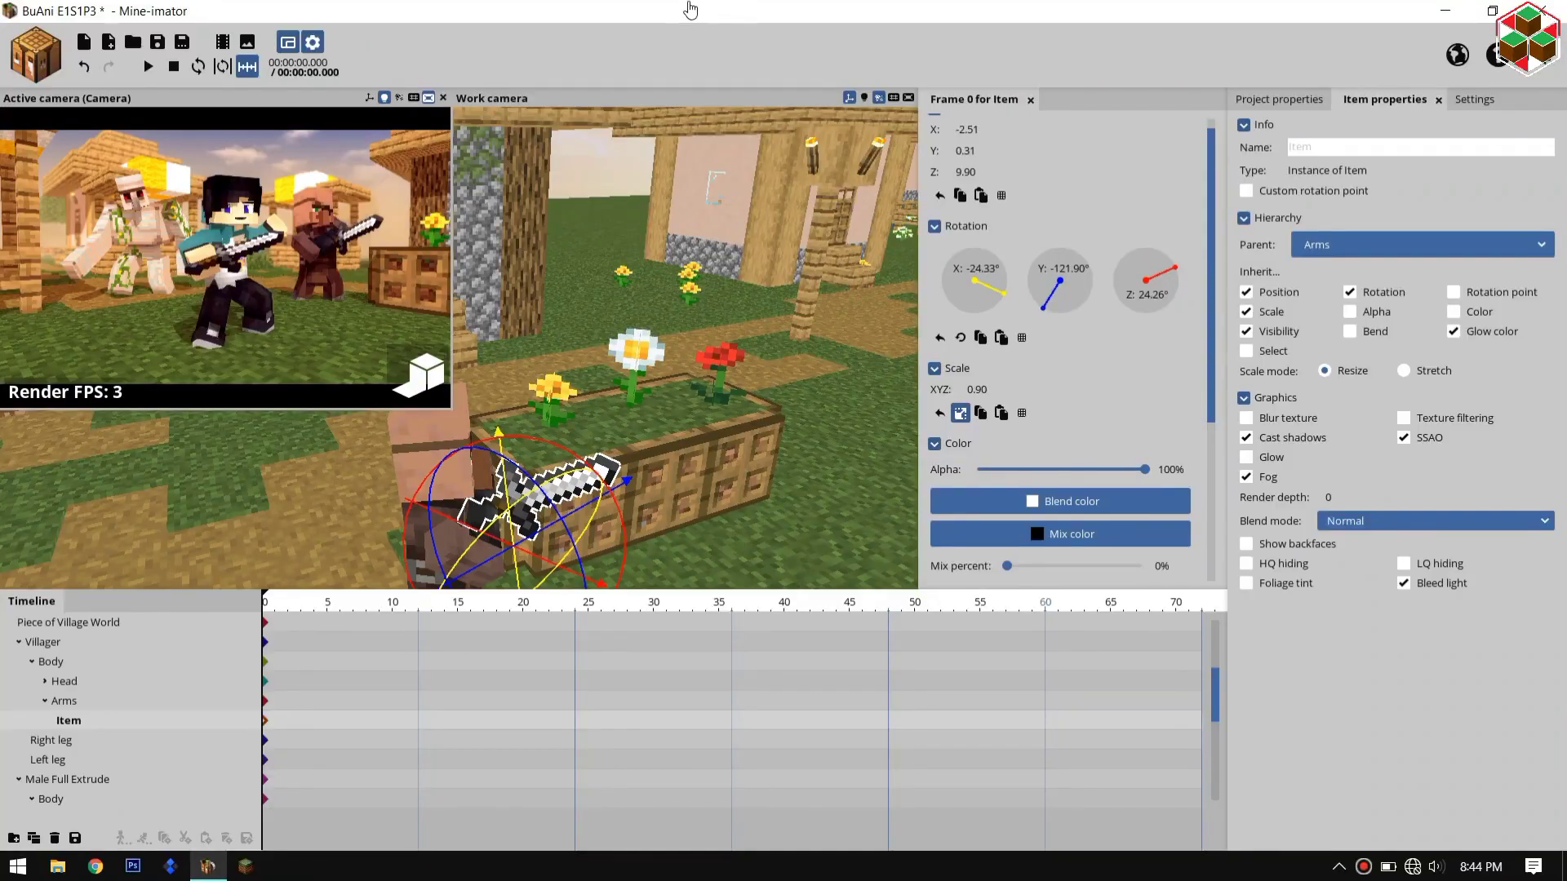
# Step: Scatter arrow models around the characters, one at X 20.97, Y 35.02, Z 22.44 with scale 0.72, and preview the scene rendered
pyautogui.click(14, 838)
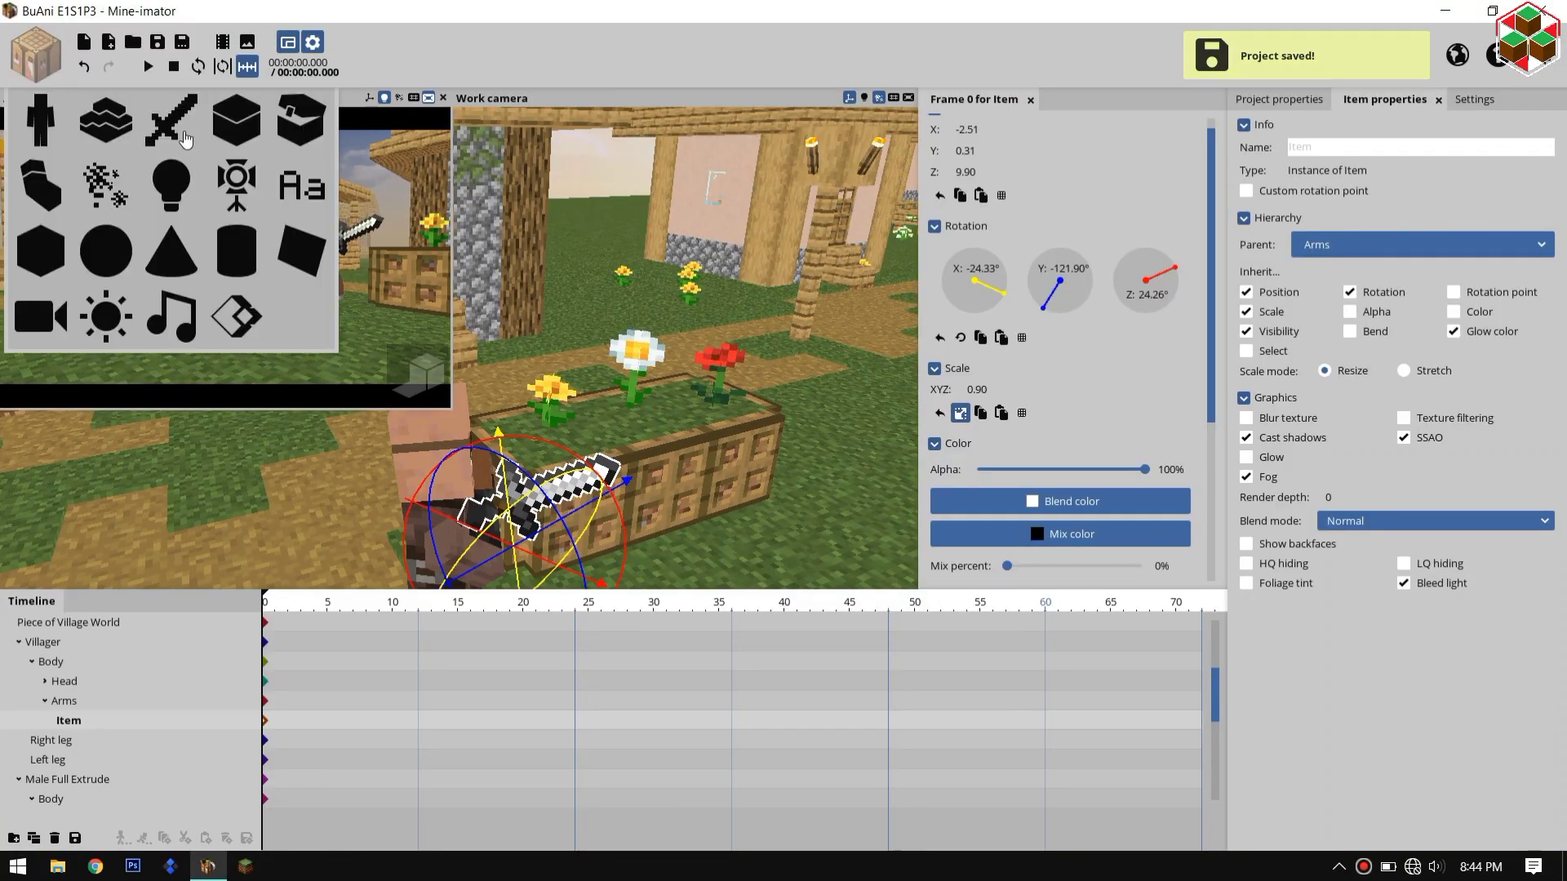
pyautogui.click(301, 120)
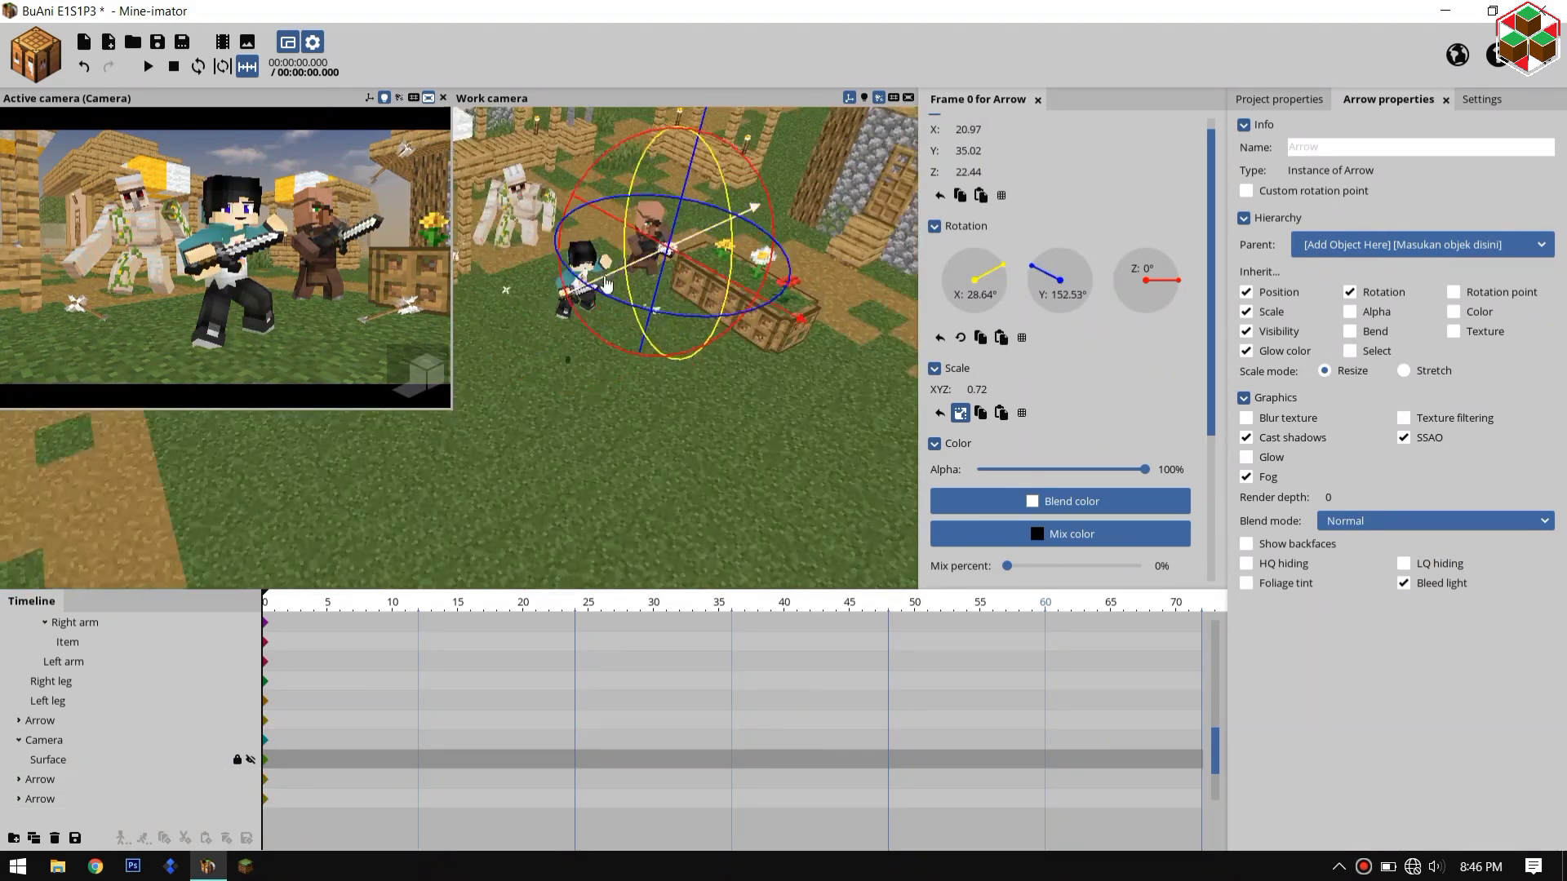
pyautogui.click(443, 382)
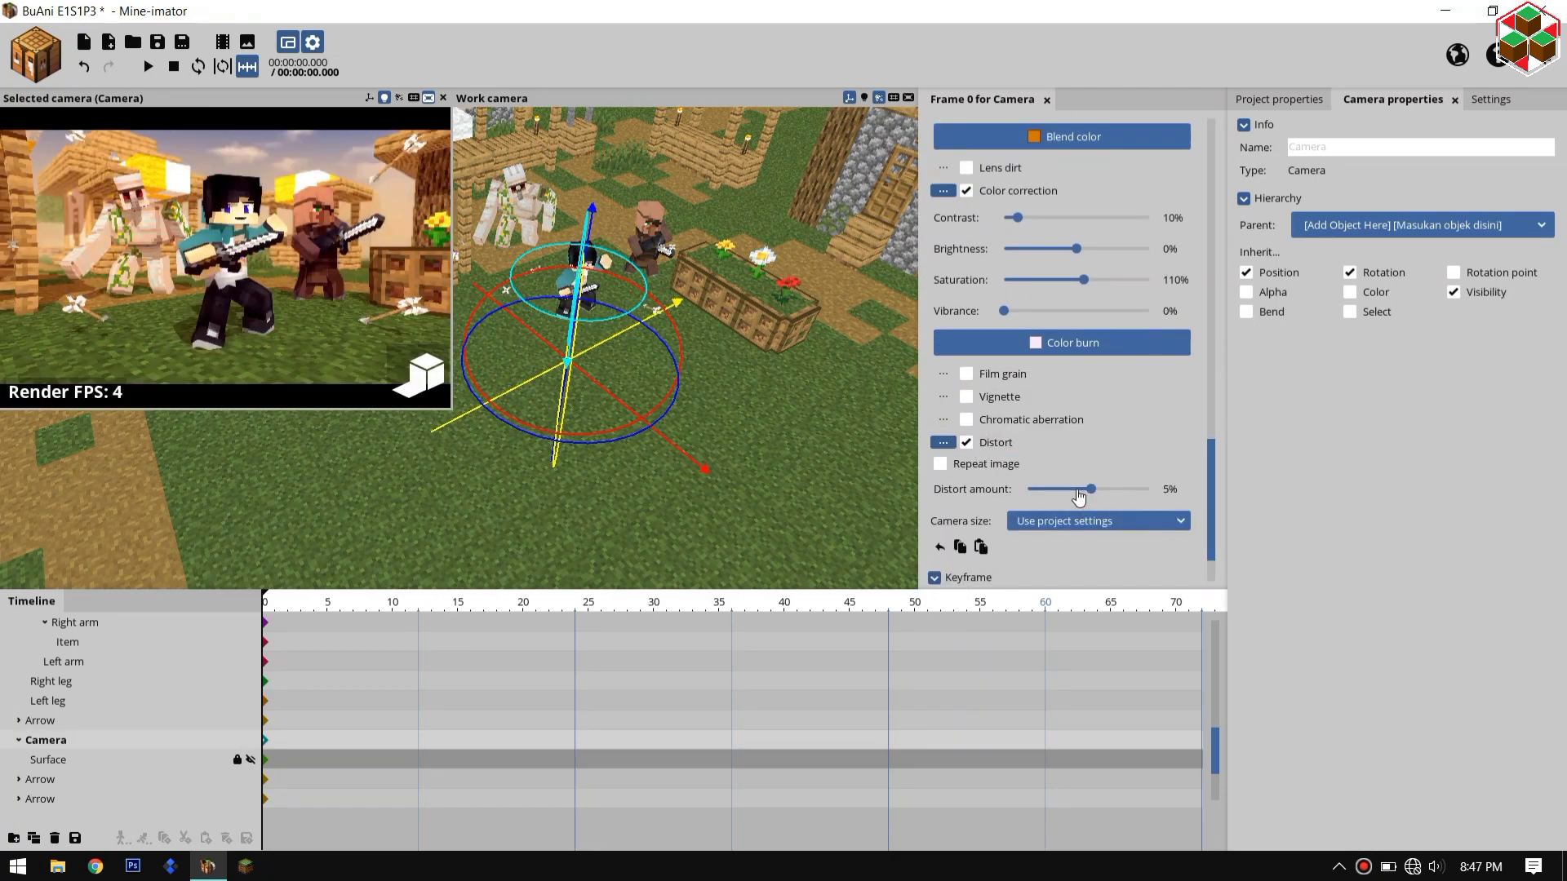
# Step: Set the camera's distort amount to 10% and enable its chromatic aberration
pyautogui.moveTo(1086, 490); pyautogui.dragTo(1113, 490)
pyautogui.click(966, 442)
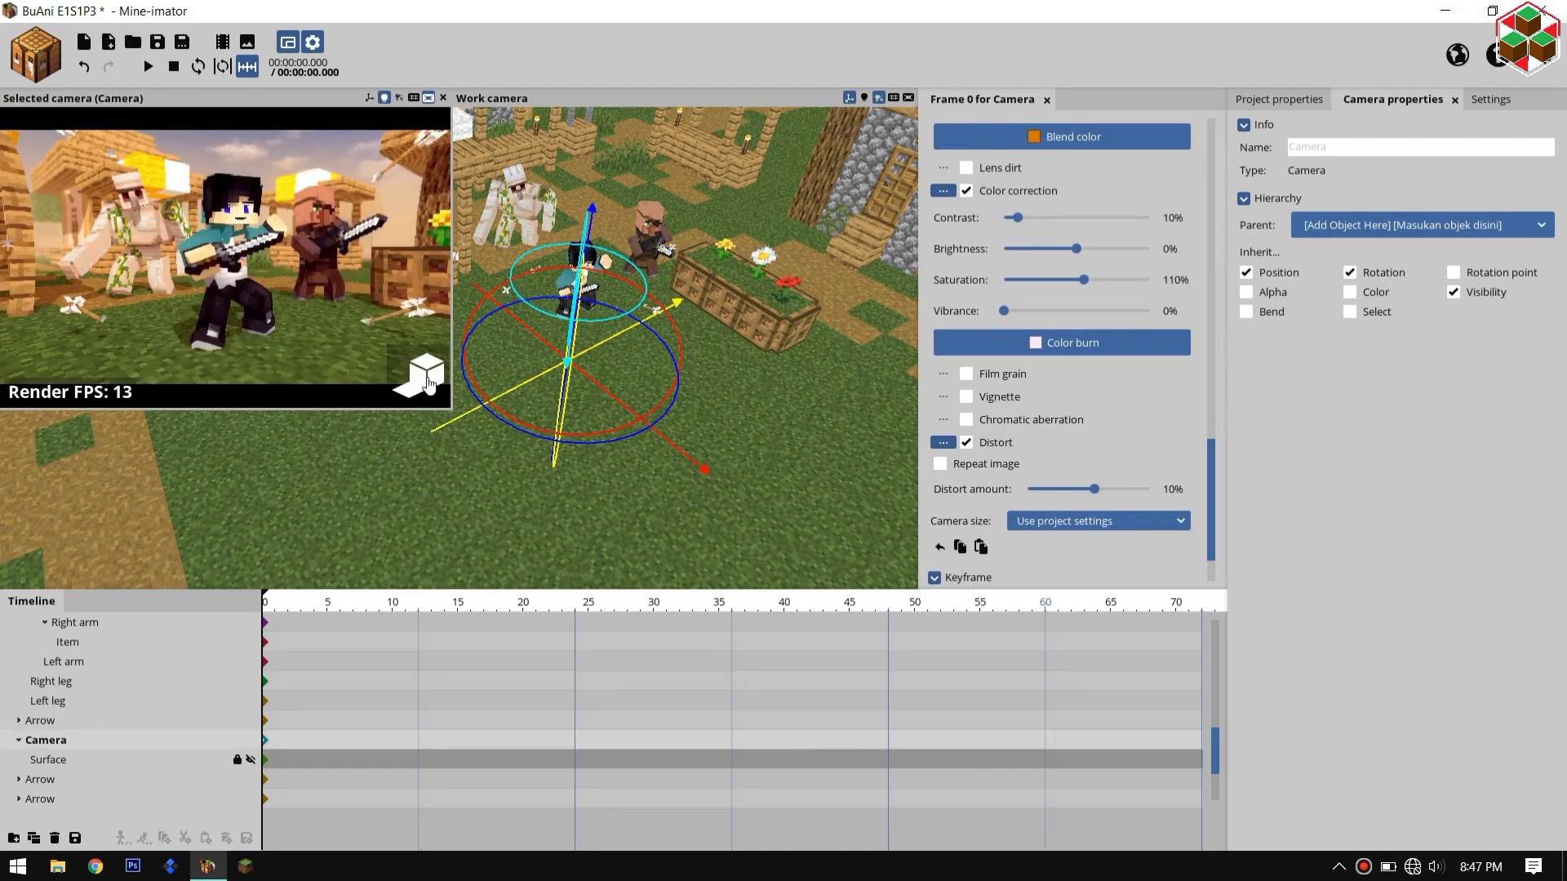
pyautogui.click(966, 419)
pyautogui.scroll(-3, 971, 432)
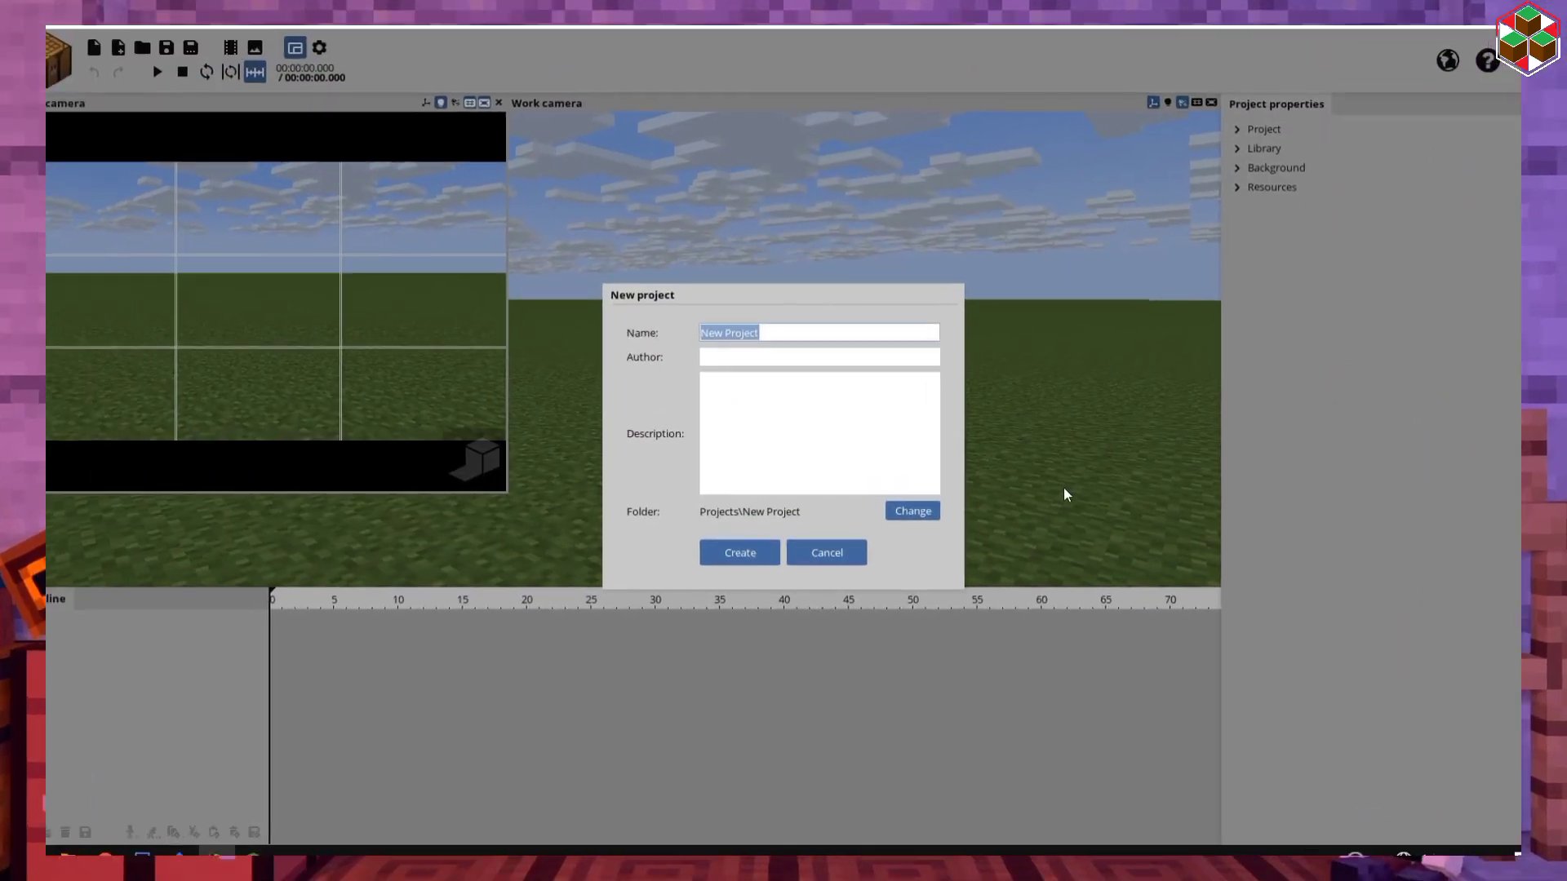
# Step: Create a new project named Buani E1S1P2
pyautogui.write('Bu')
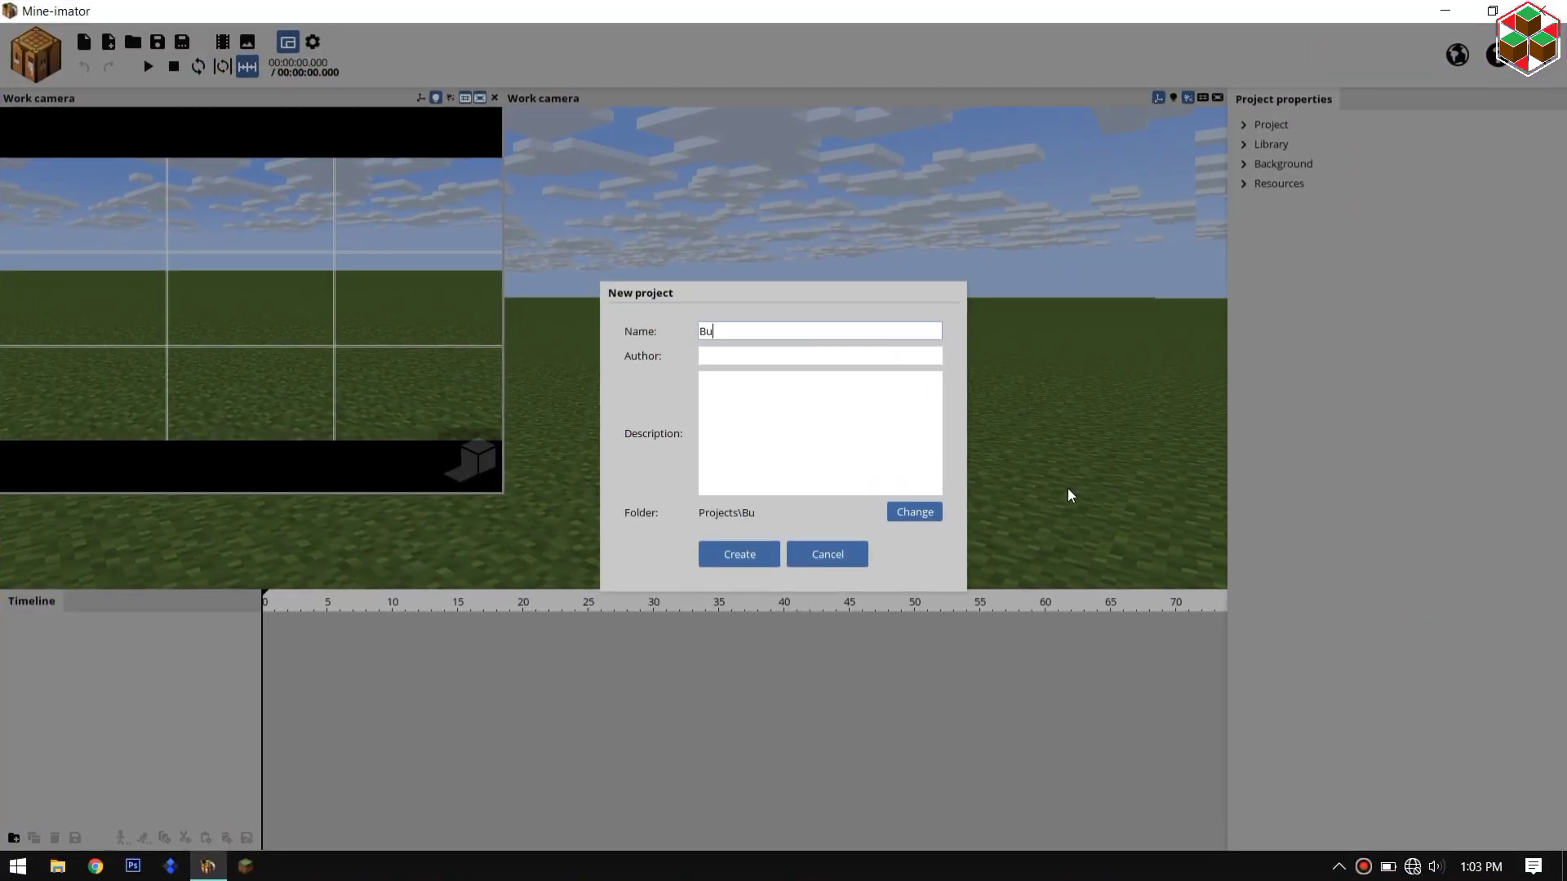
pyautogui.write('ani E1S1P2')
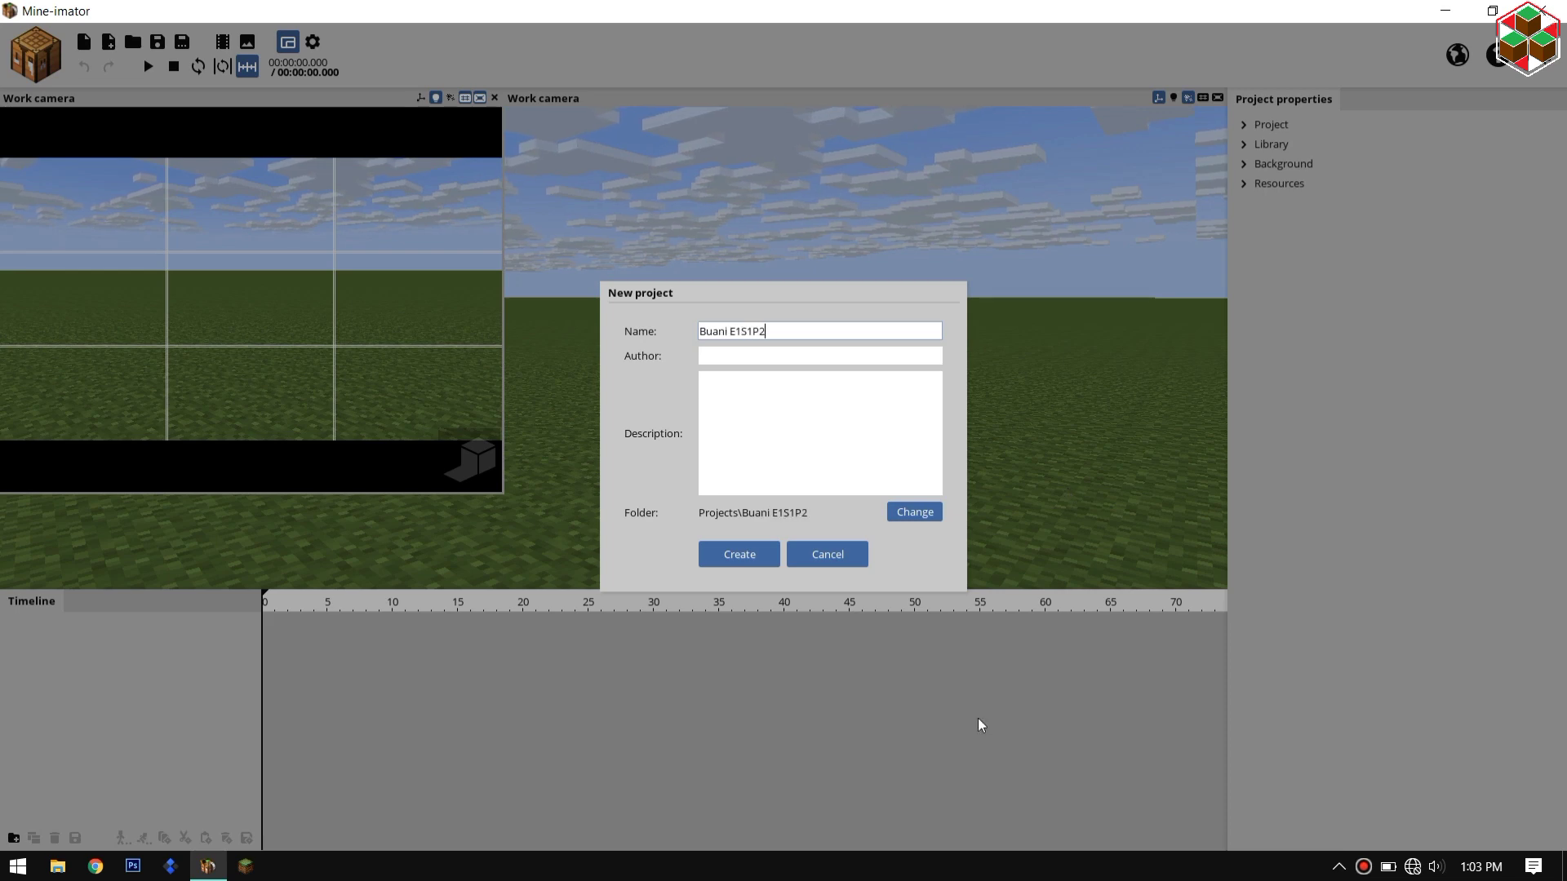
pyautogui.click(744, 560)
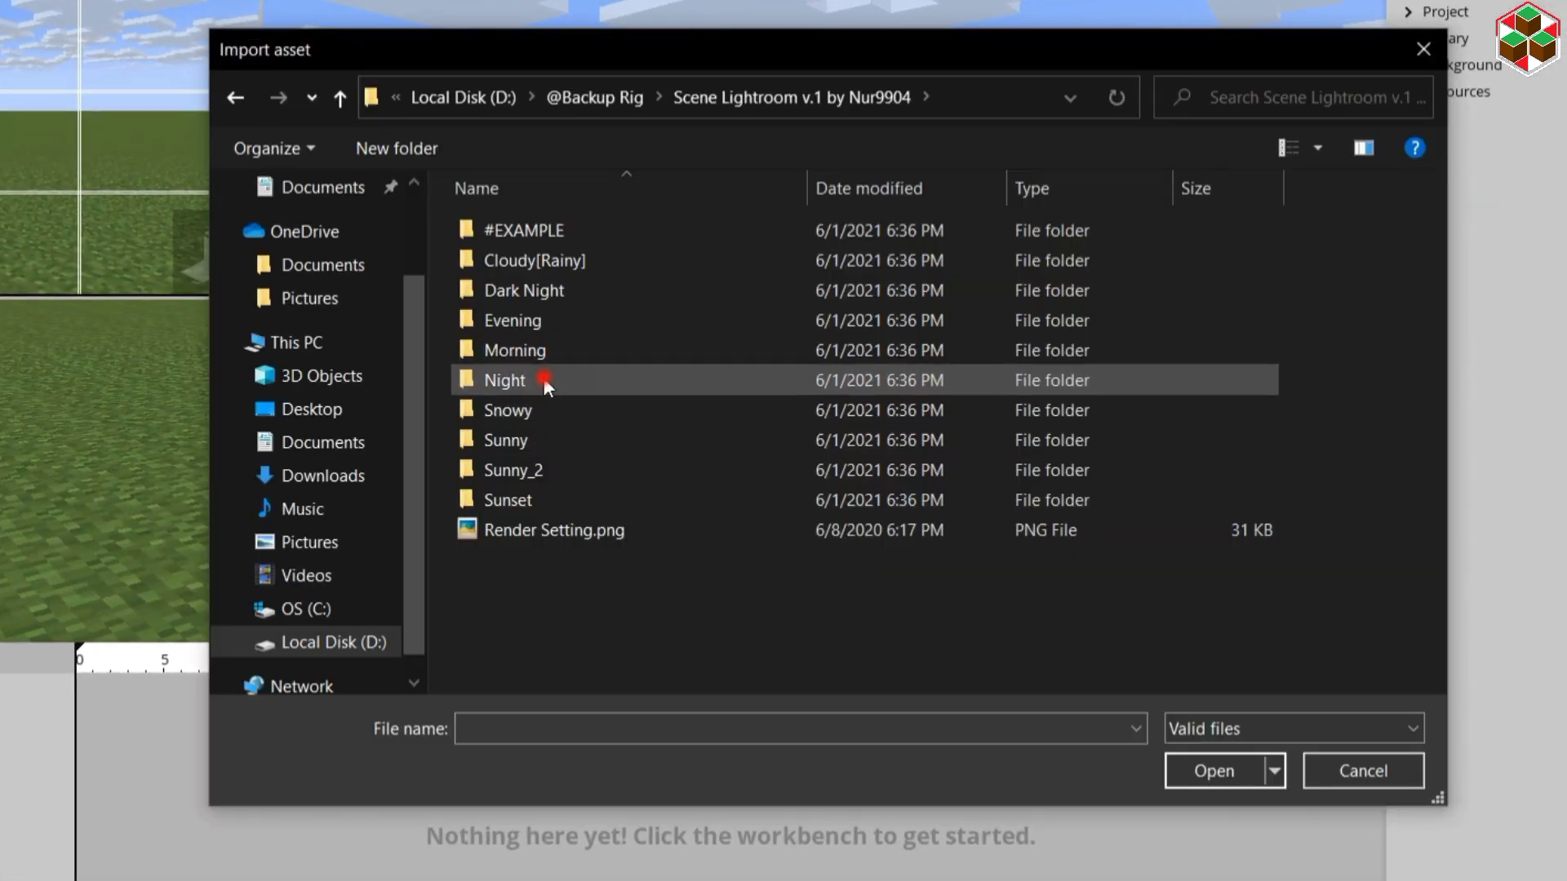
# Step: Import Night.miproject from the Scene Lightroom Night folder and delete its Steve and Nur9904 Schematic objects
pyautogui.click(543, 379)
pyautogui.doubleClick(543, 380)
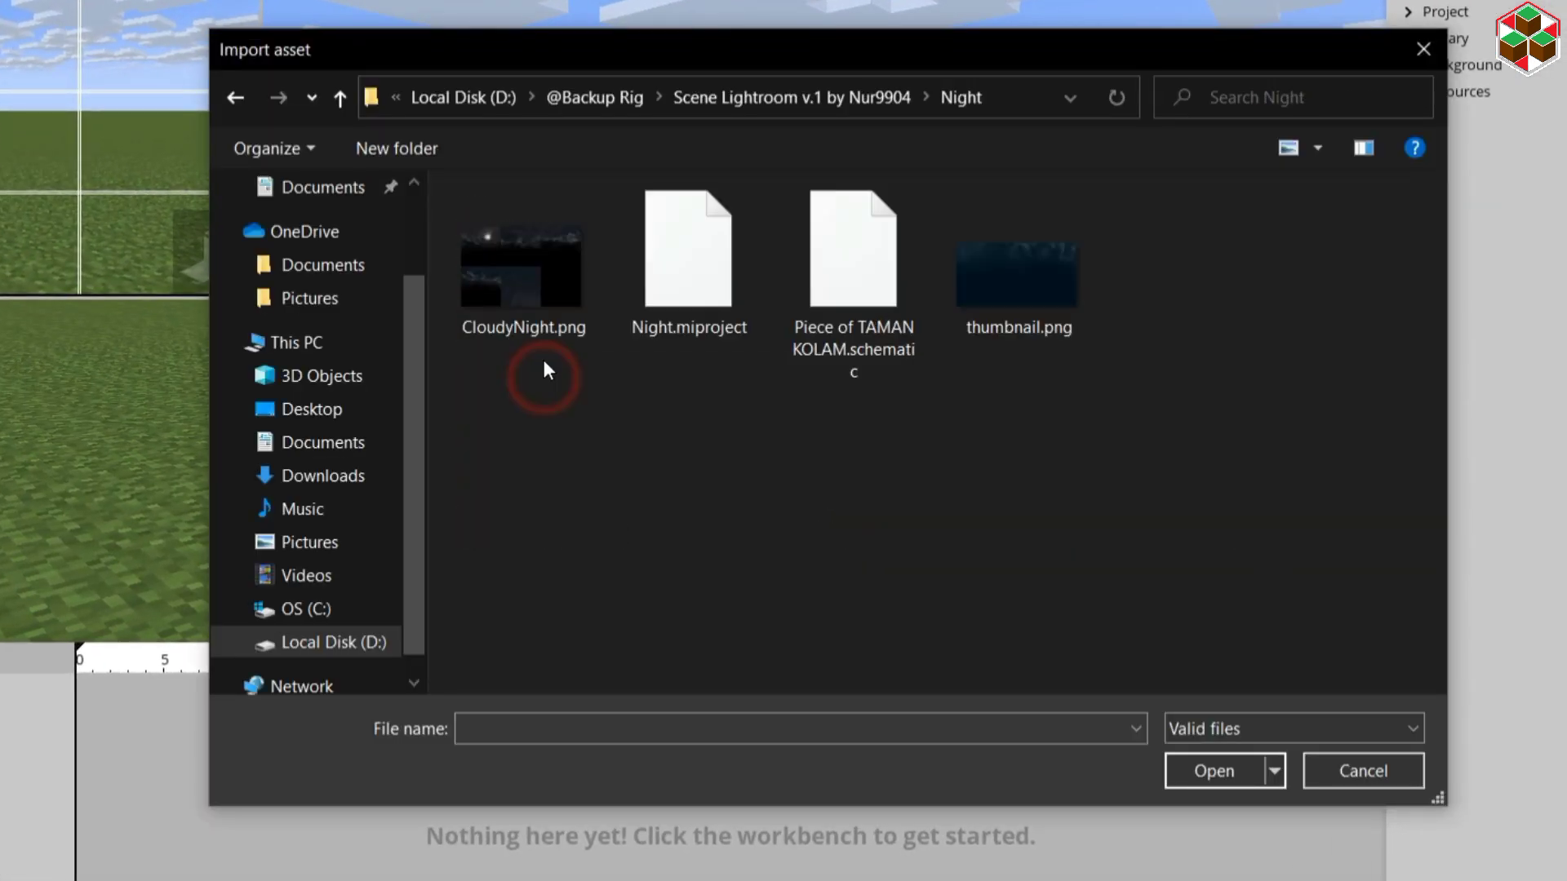
pyautogui.click(702, 286)
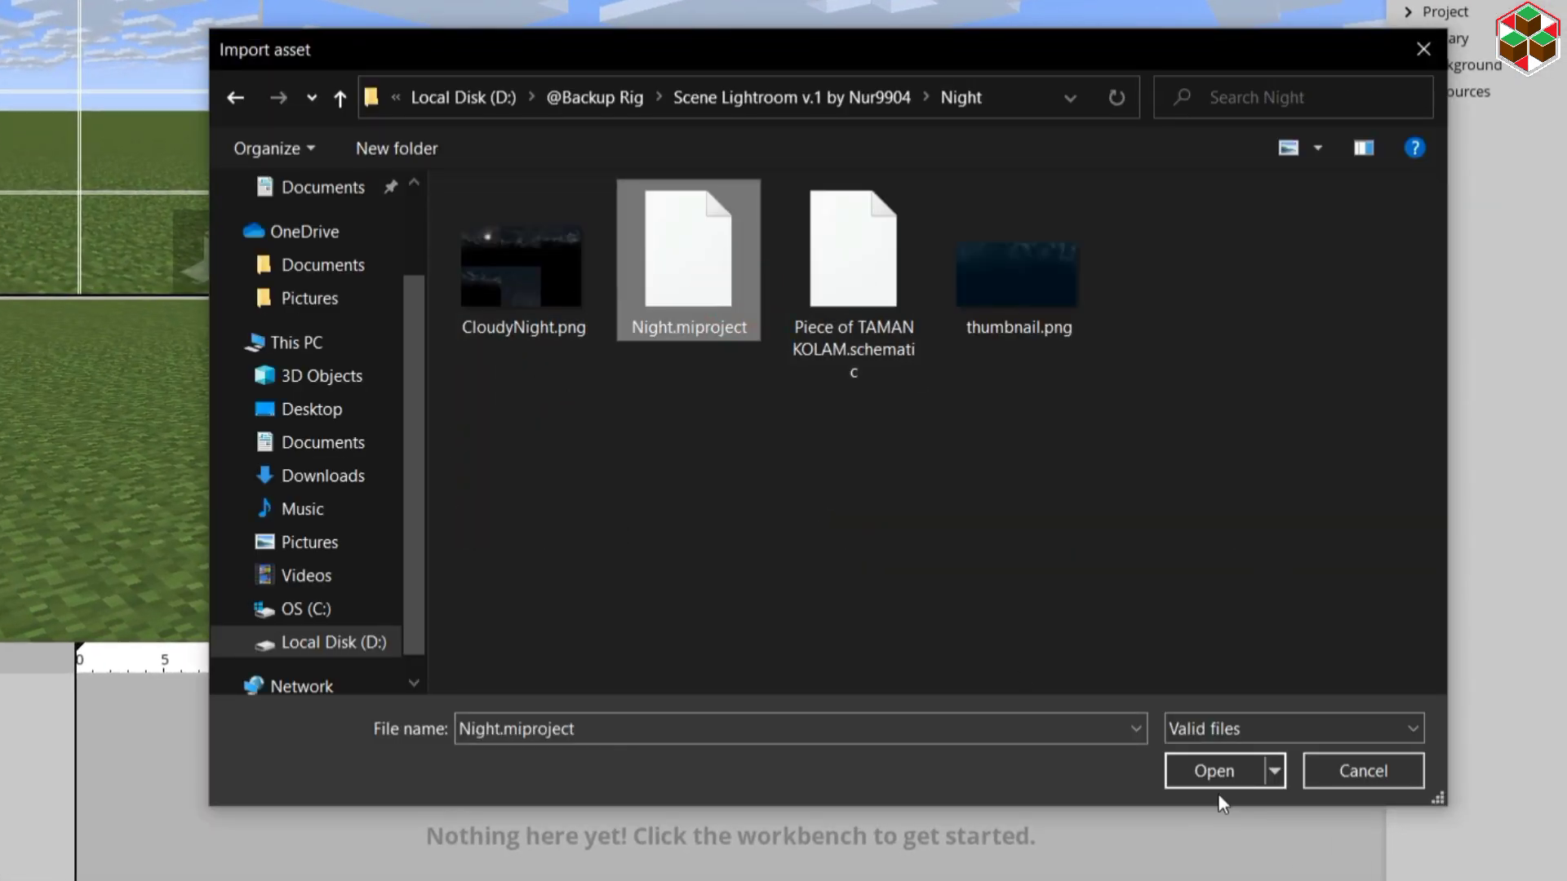
pyautogui.click(1220, 772)
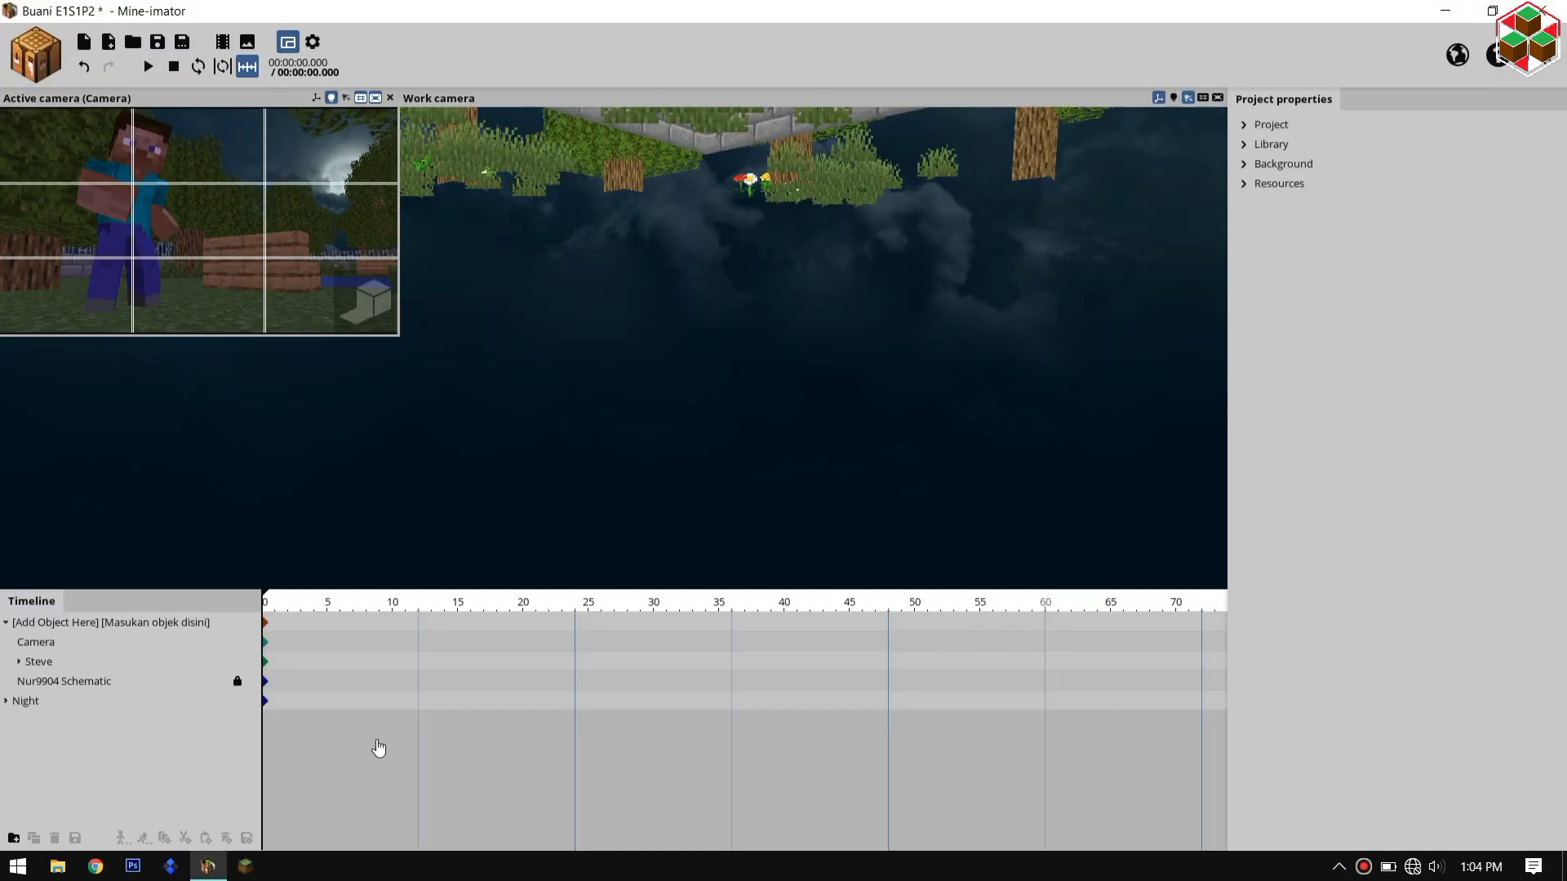
pyautogui.click(122, 685)
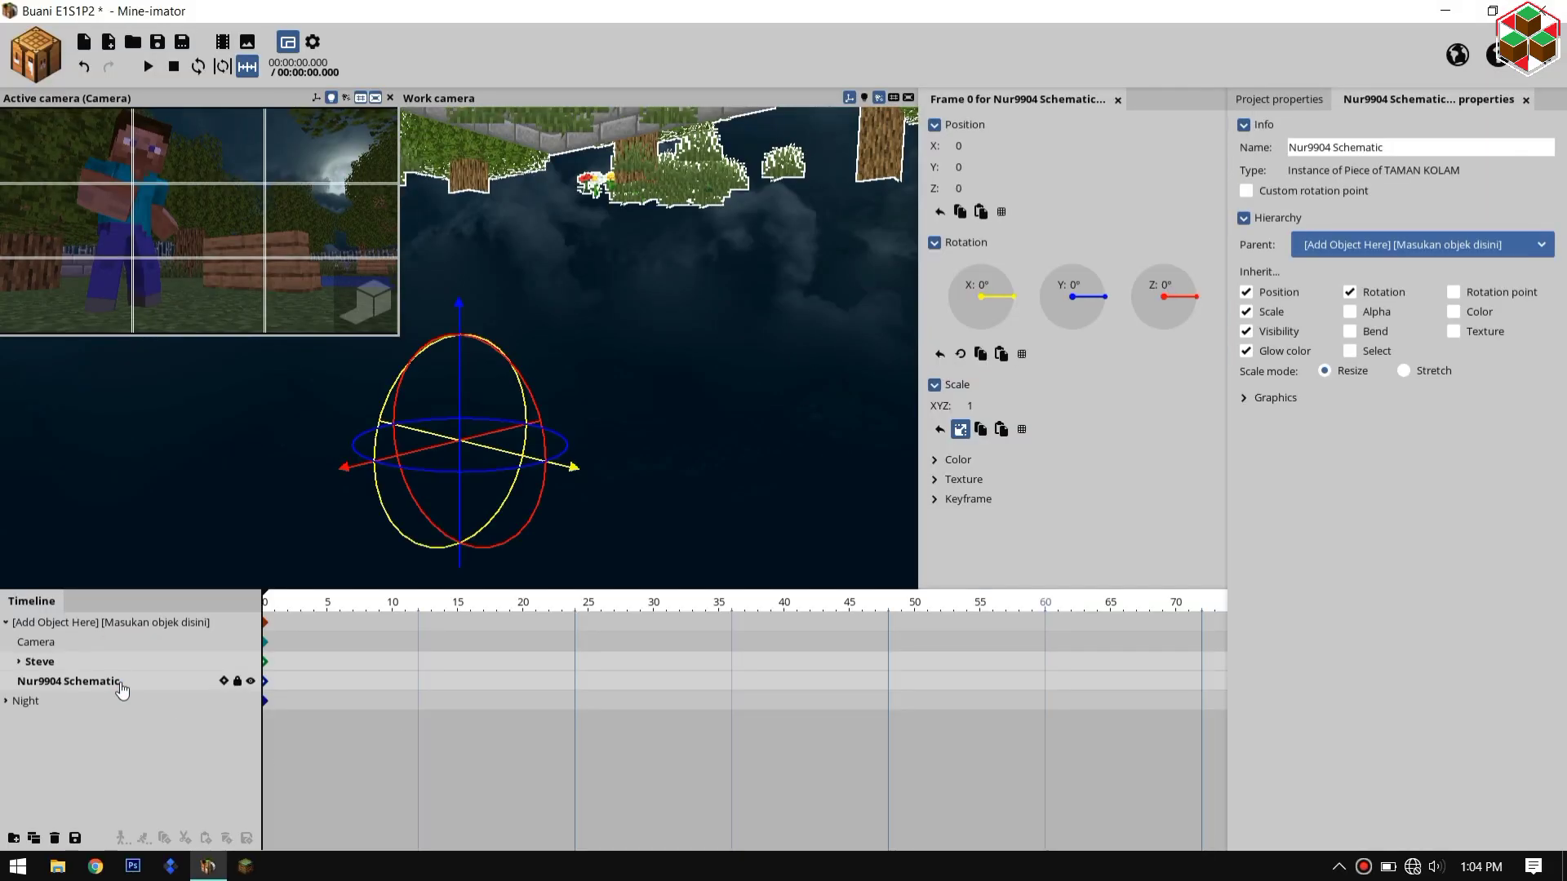
pyautogui.click(61, 841)
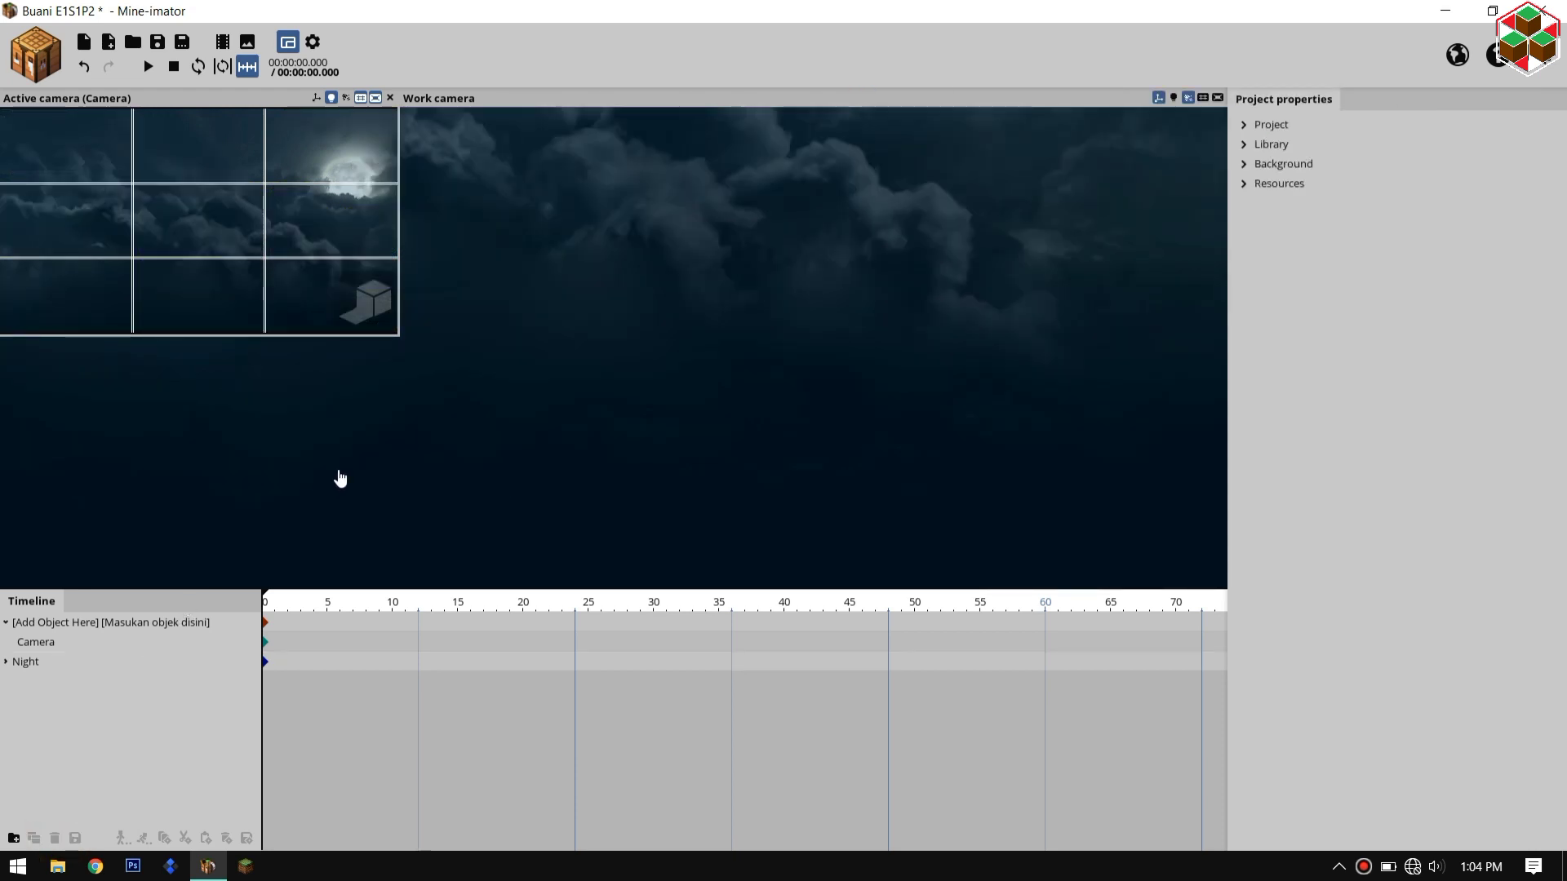
# Step: Create a surface textured with the browsed Buani character image
pyautogui.click(36, 66)
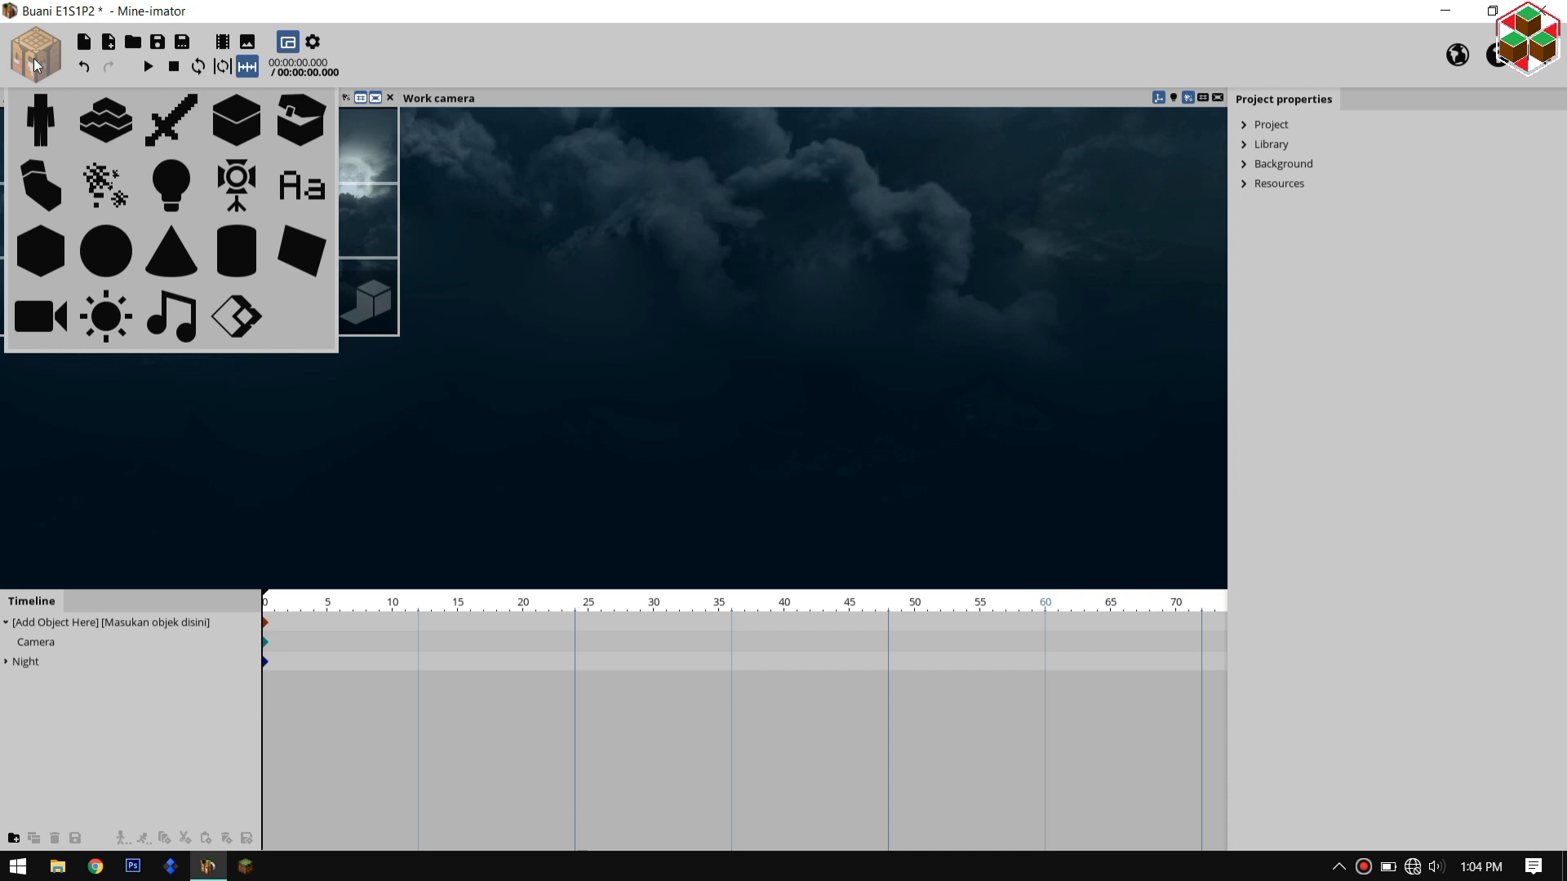
pyautogui.click(280, 247)
pyautogui.click(456, 277)
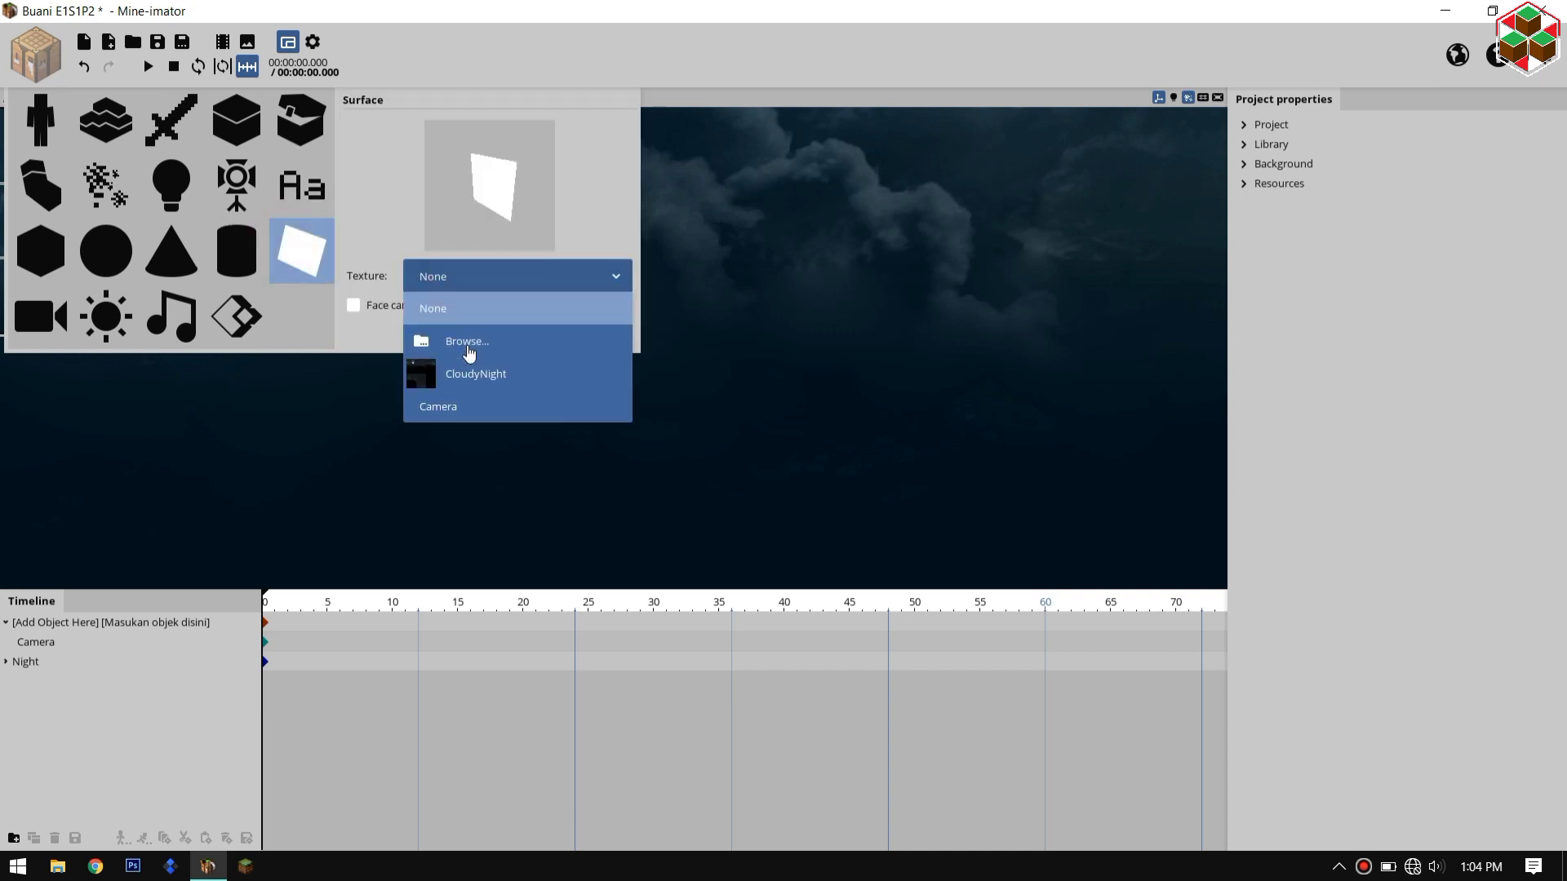
pyautogui.click(467, 342)
pyautogui.click(1118, 688)
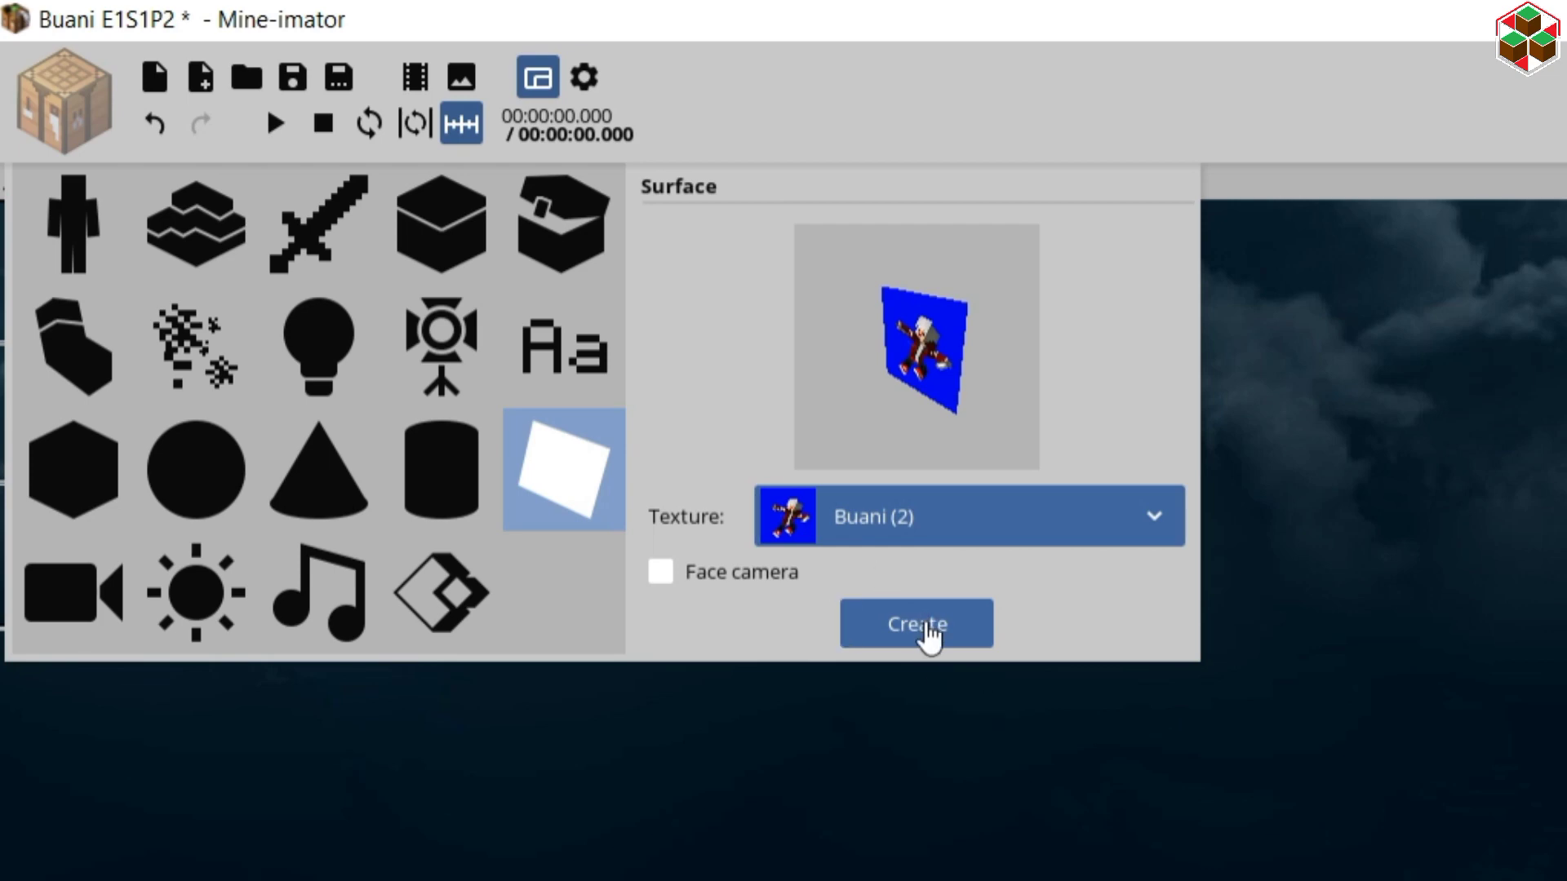
pyautogui.click(926, 630)
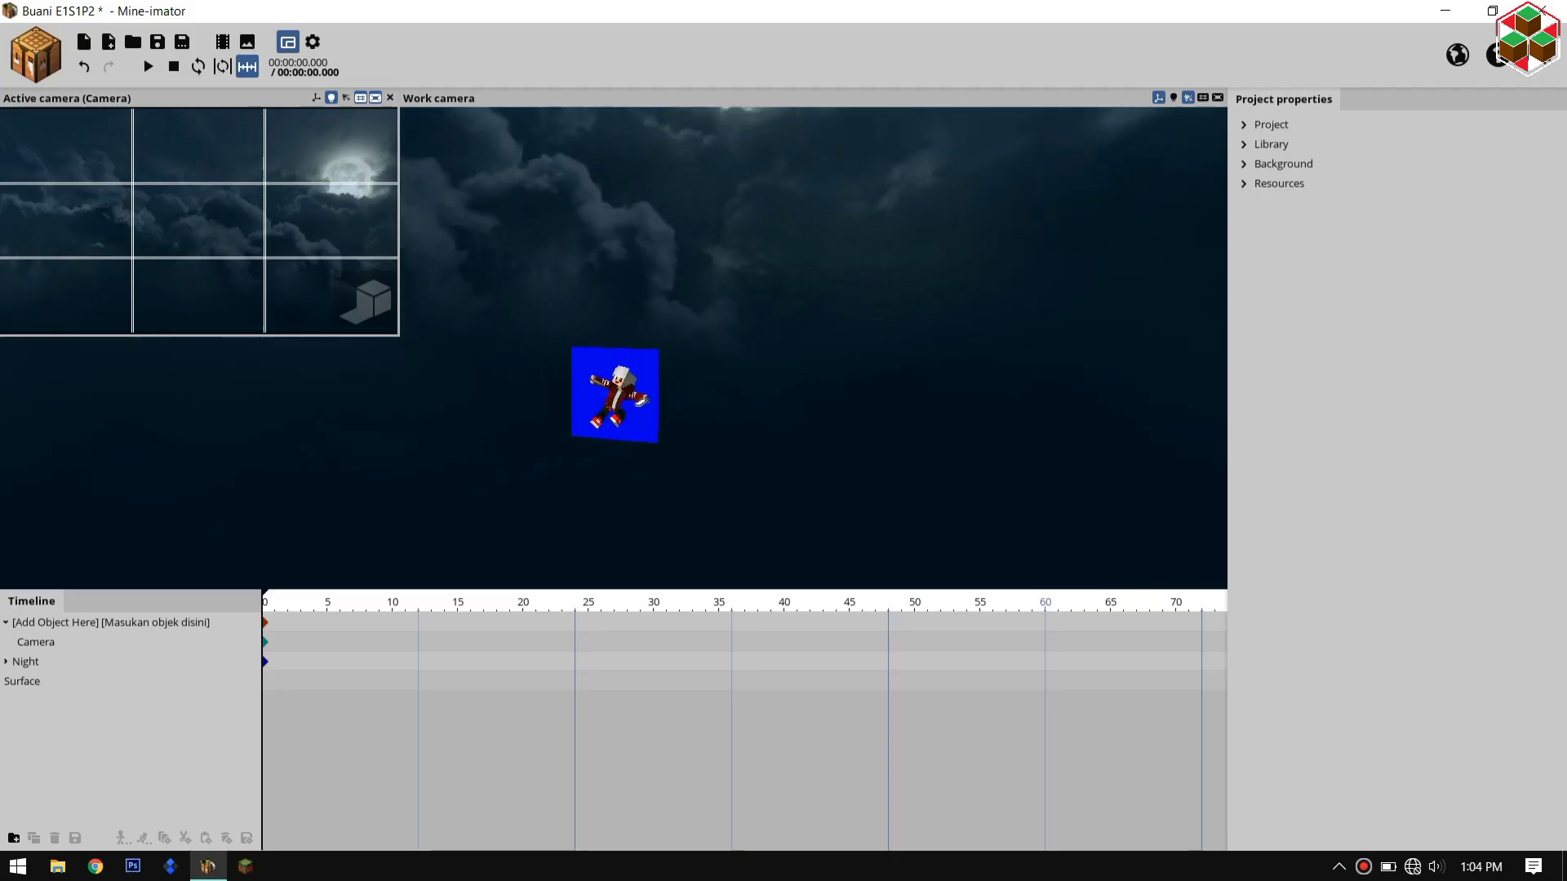
# Step: Parent the surface to the Camera and place it in front of the lens with a Y rotation of 180°
pyautogui.moveTo(22, 681); pyautogui.dragTo(34, 643)
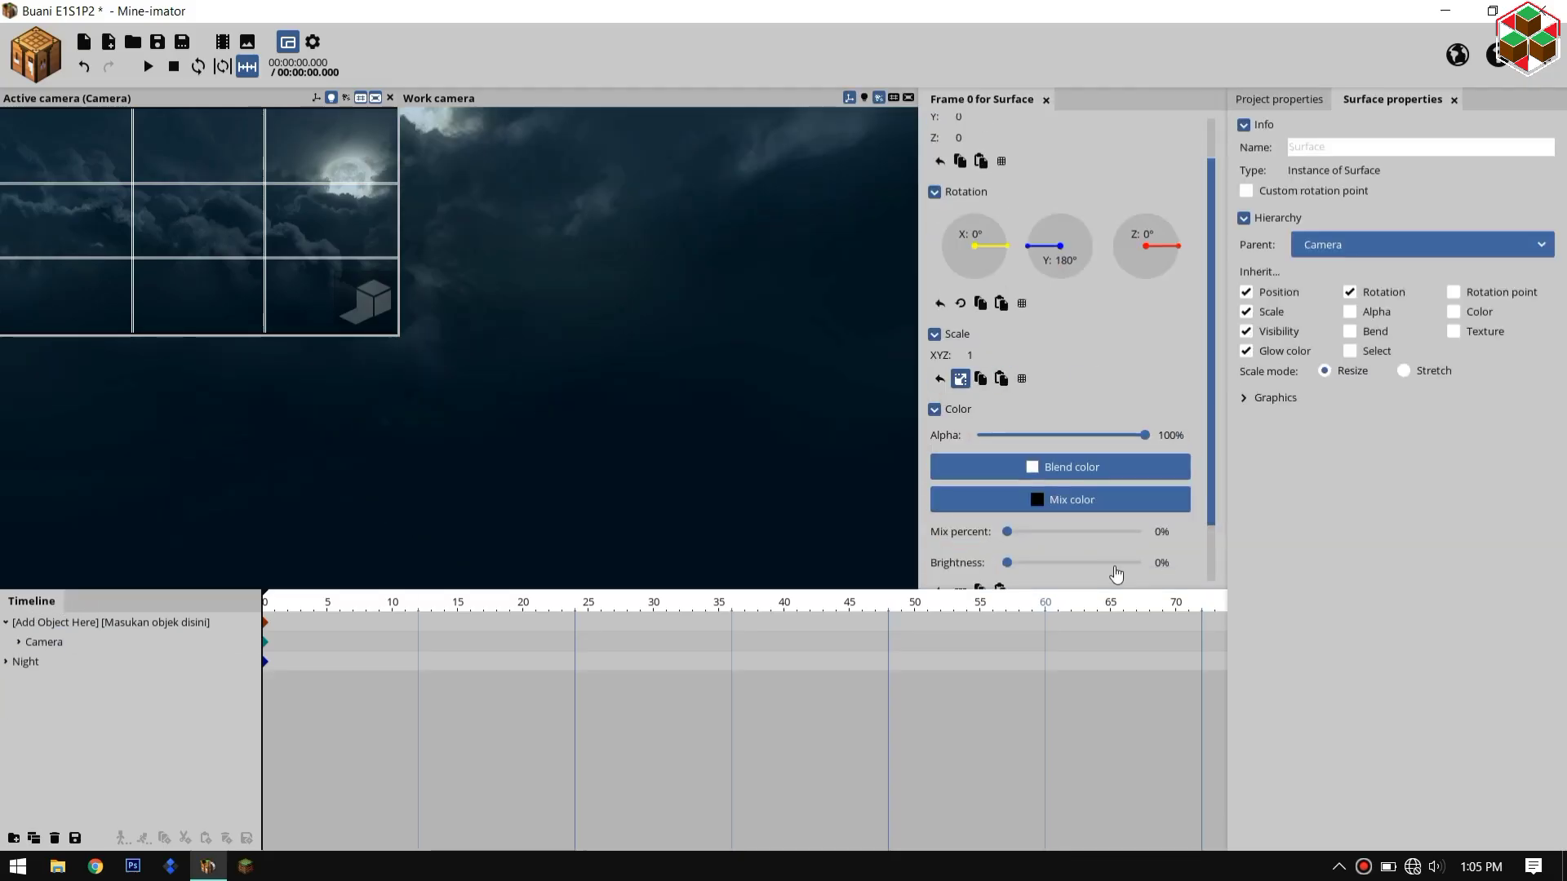
pyautogui.moveTo(1044, 324); pyautogui.dragTo(1179, 319)
pyautogui.moveTo(694, 457); pyautogui.dragTo(759, 457)
pyautogui.moveTo(759, 245); pyautogui.dragTo(759, 276)
pyautogui.hotkey('ctrl', 'z')
pyautogui.moveTo(849, 244); pyautogui.dragTo(783, 262)
pyautogui.moveTo(793, 304)
pyautogui.mouseDown()
pyautogui.moveTo(758, 265)
pyautogui.moveTo(783, 237)
pyautogui.moveTo(825, 337)
pyautogui.mouseUp()
pyautogui.hotkey('ctrl', 'z')
# Step: Lower the reference surface's alpha to make it semi-transparent and lock it under the Camera
pyautogui.click(629, 174)
pyautogui.click(19, 642)
pyautogui.click(50, 661)
pyautogui.click(1092, 439)
pyautogui.click(45, 642)
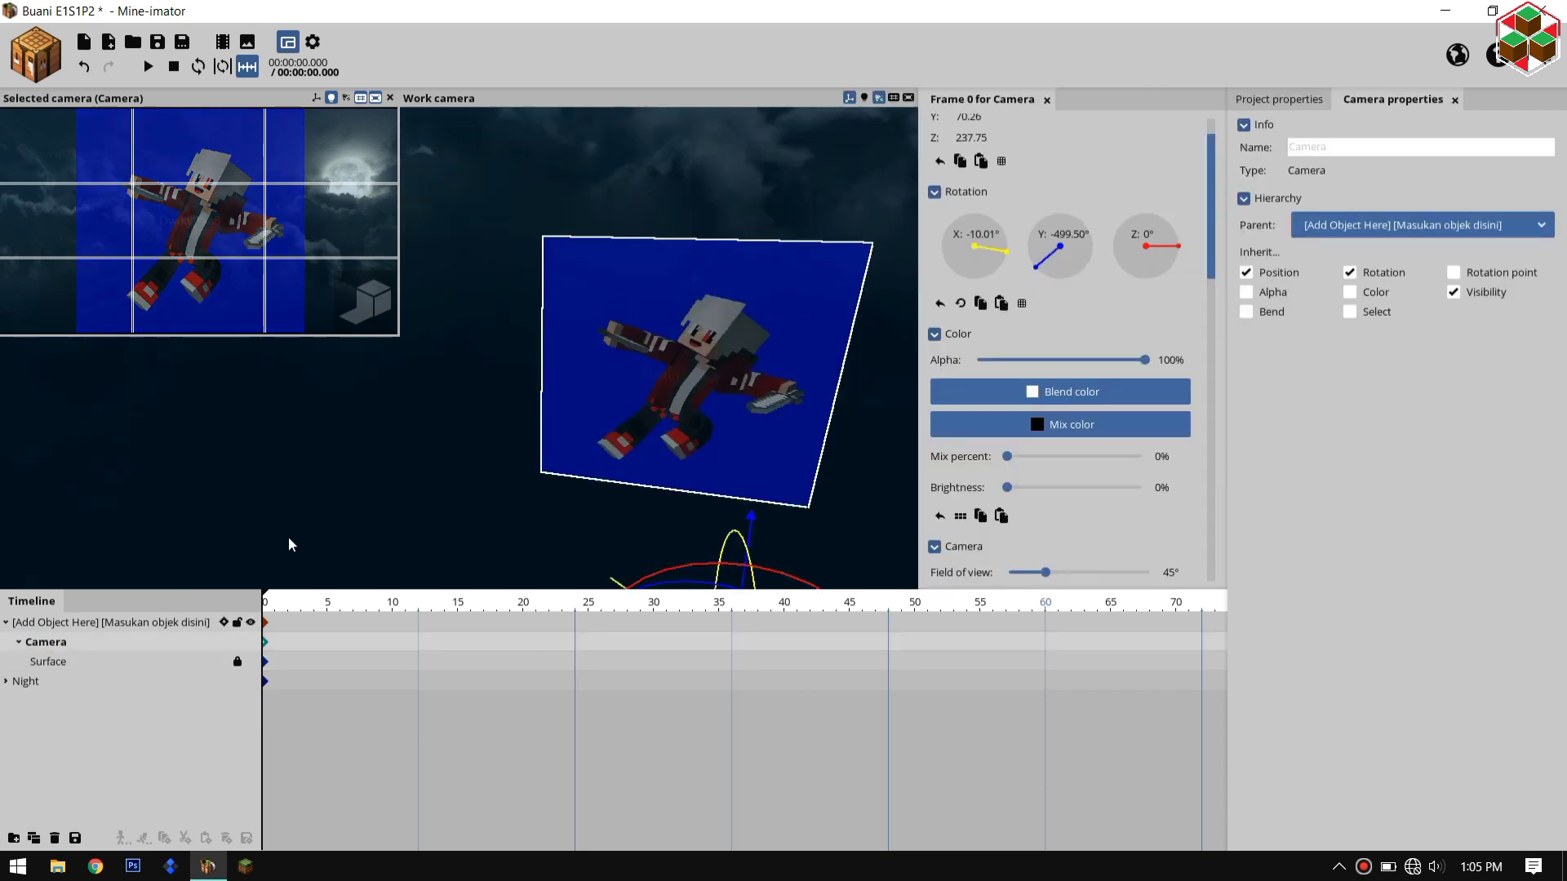
# Step: Import the Male Superlite.mimodel rig from the RIG Extrude & LITE folder
pyautogui.click(55, 57)
pyautogui.click(110, 45)
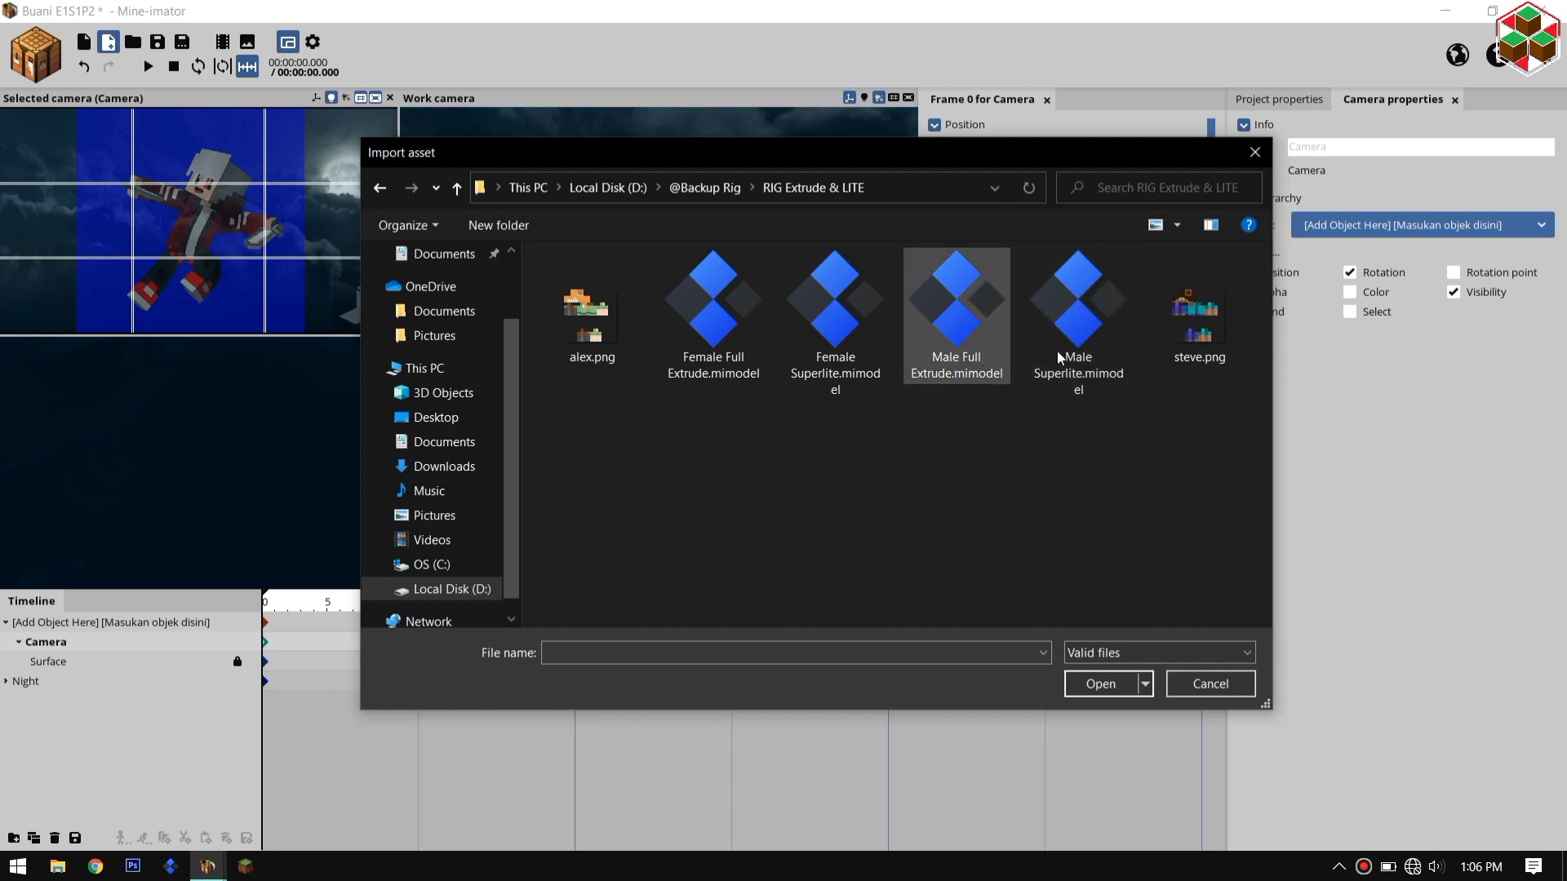
pyautogui.click(1074, 350)
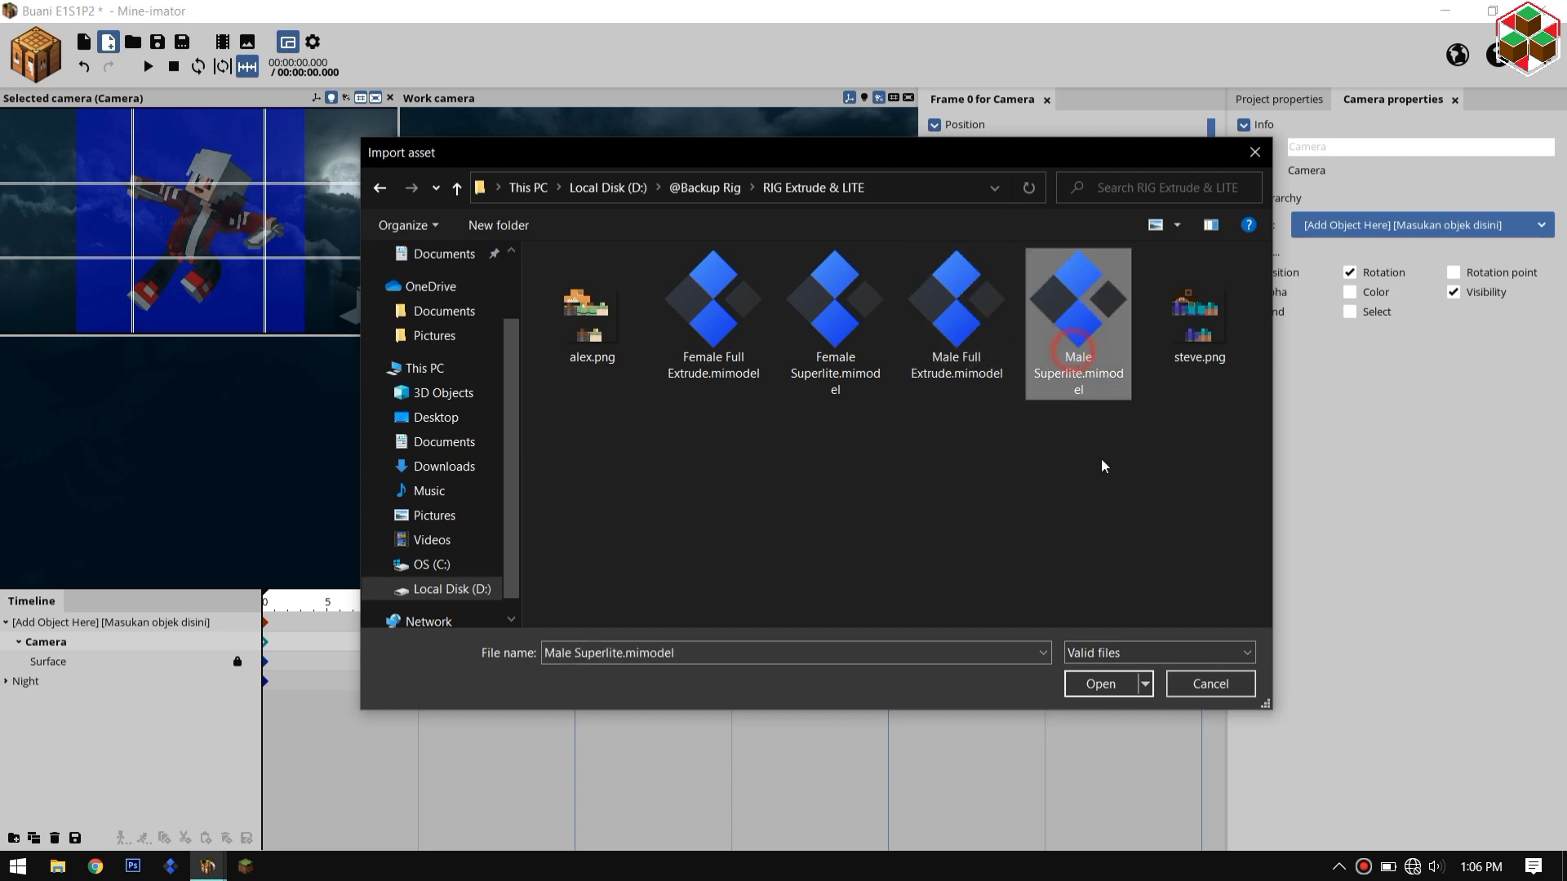
pyautogui.click(1095, 685)
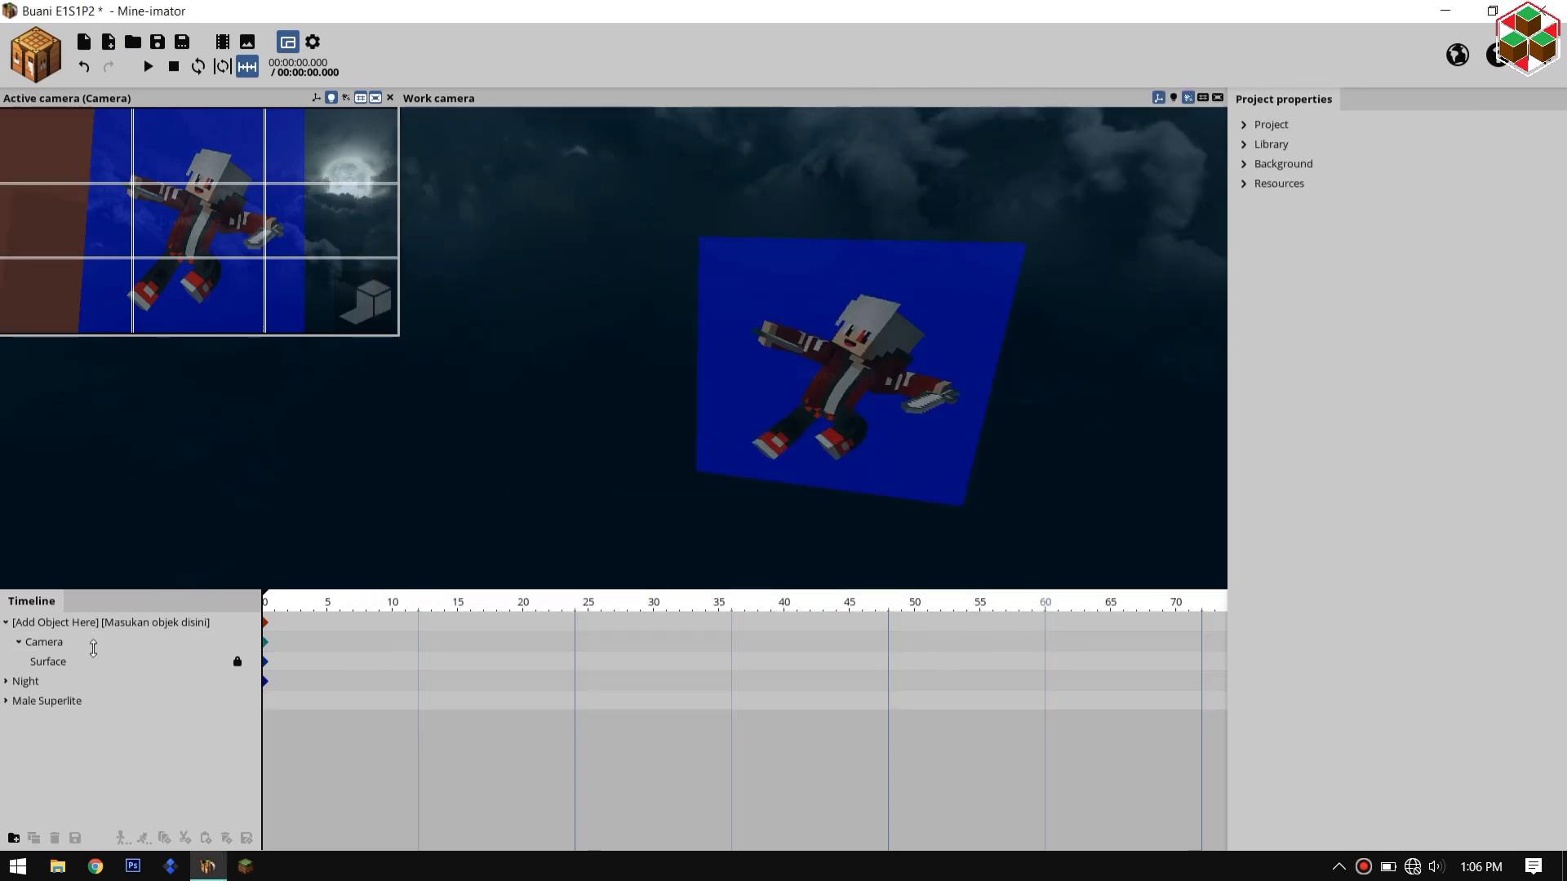
# Step: Parent the Male Superlite rig to [Add Object Here] and reset its position to 0, 0, 0
pyautogui.moveTo(72, 712); pyautogui.dragTo(88, 639)
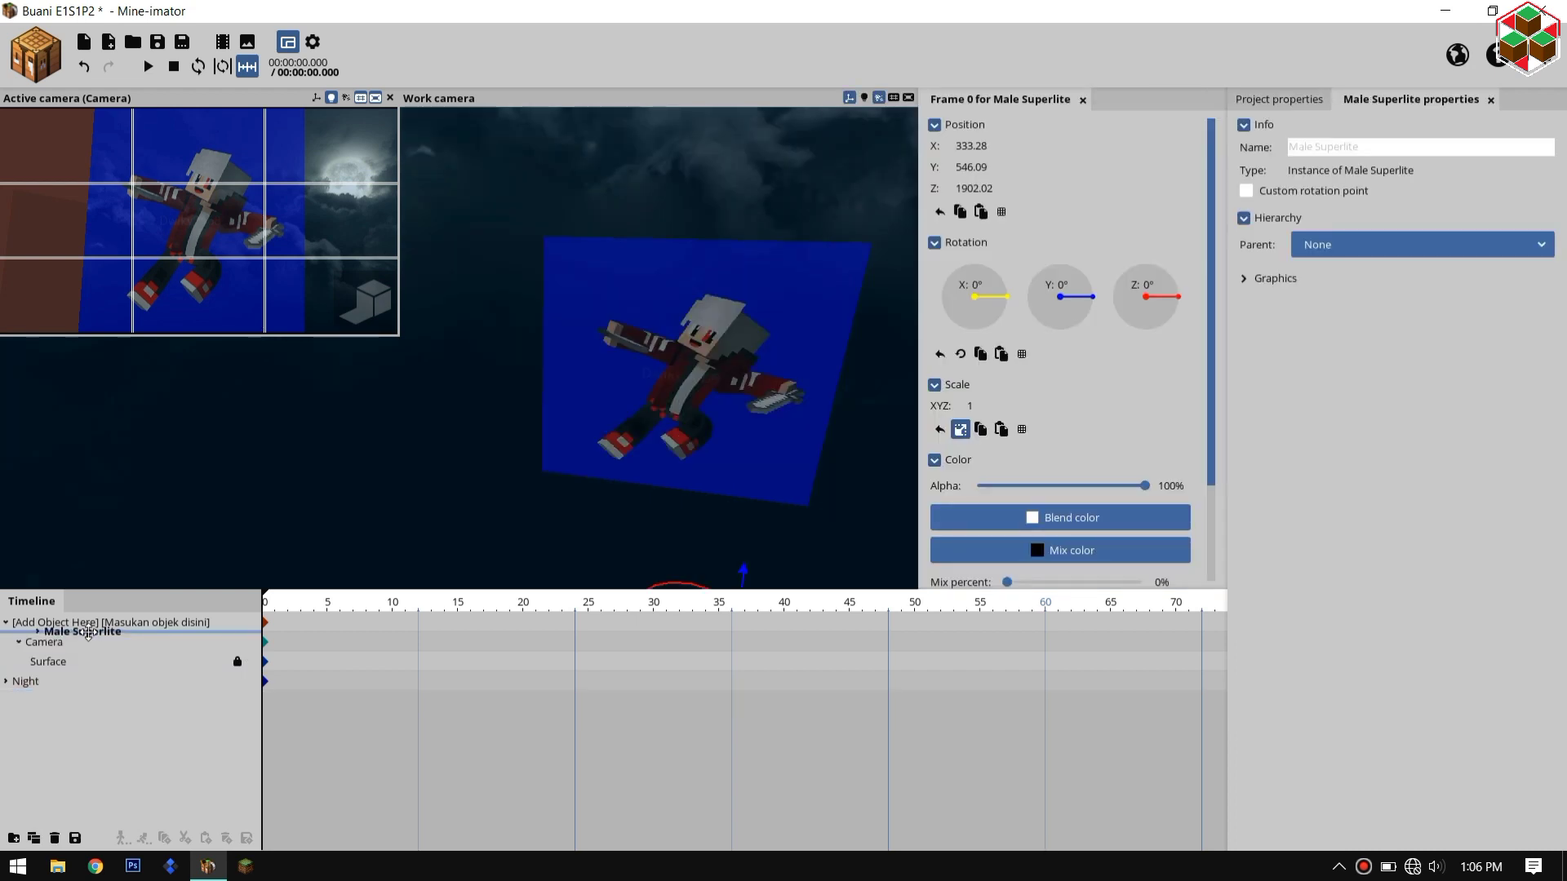
pyautogui.moveTo(312, 526); pyautogui.dragTo(342, 514)
pyautogui.moveTo(746, 217); pyautogui.dragTo(750, 219, button='right')
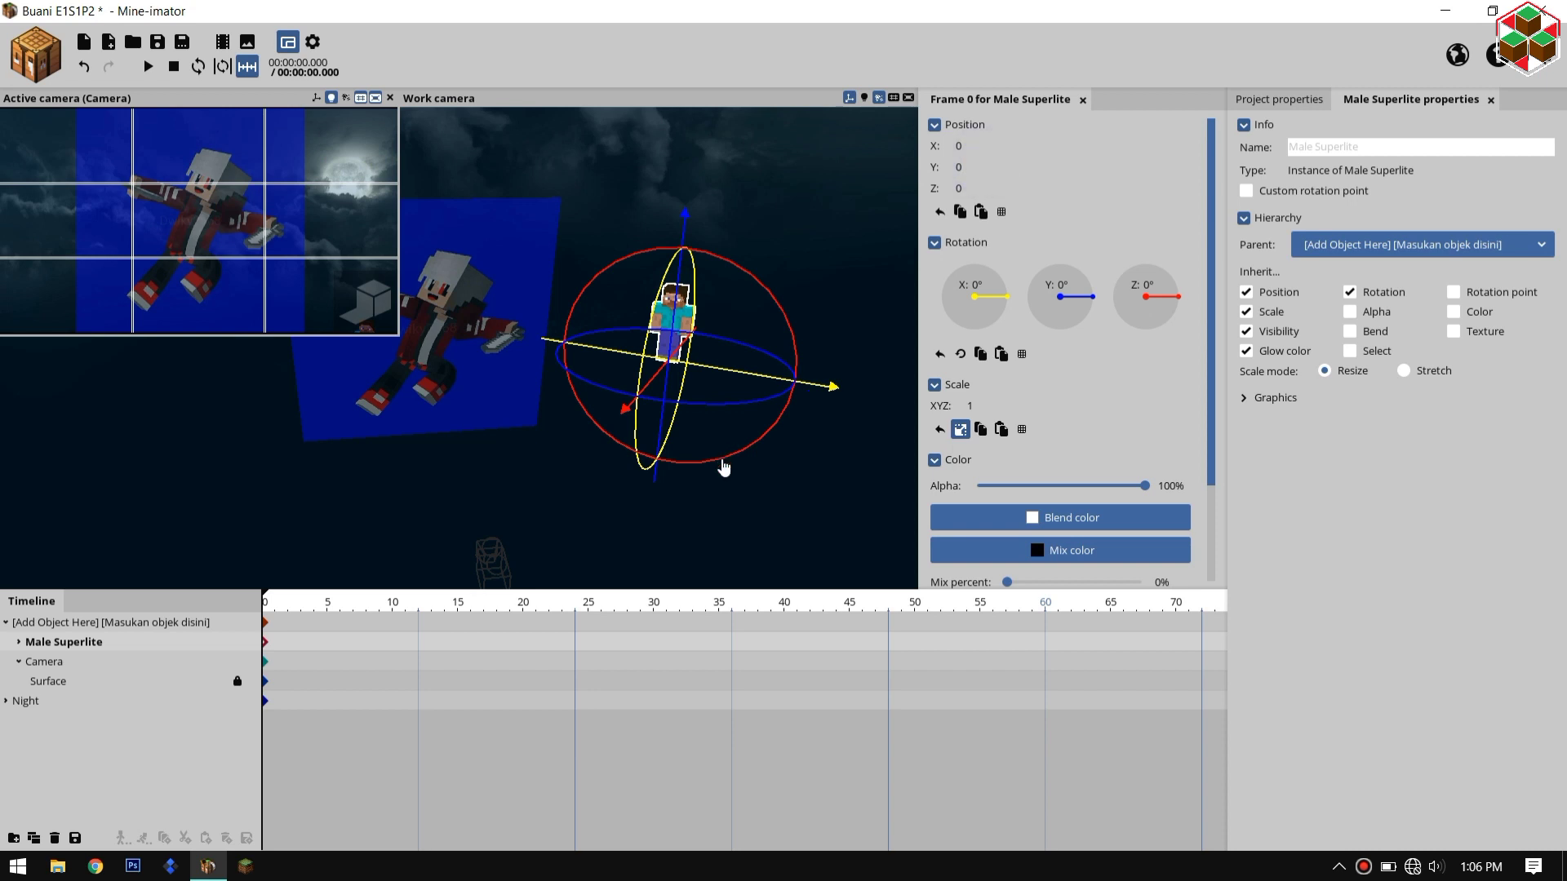
# Step: Find the Redwind Gimation skin PNG in the !TEXTURE RIG WIP folder and open it in Photoshop
pyautogui.click(109, 43)
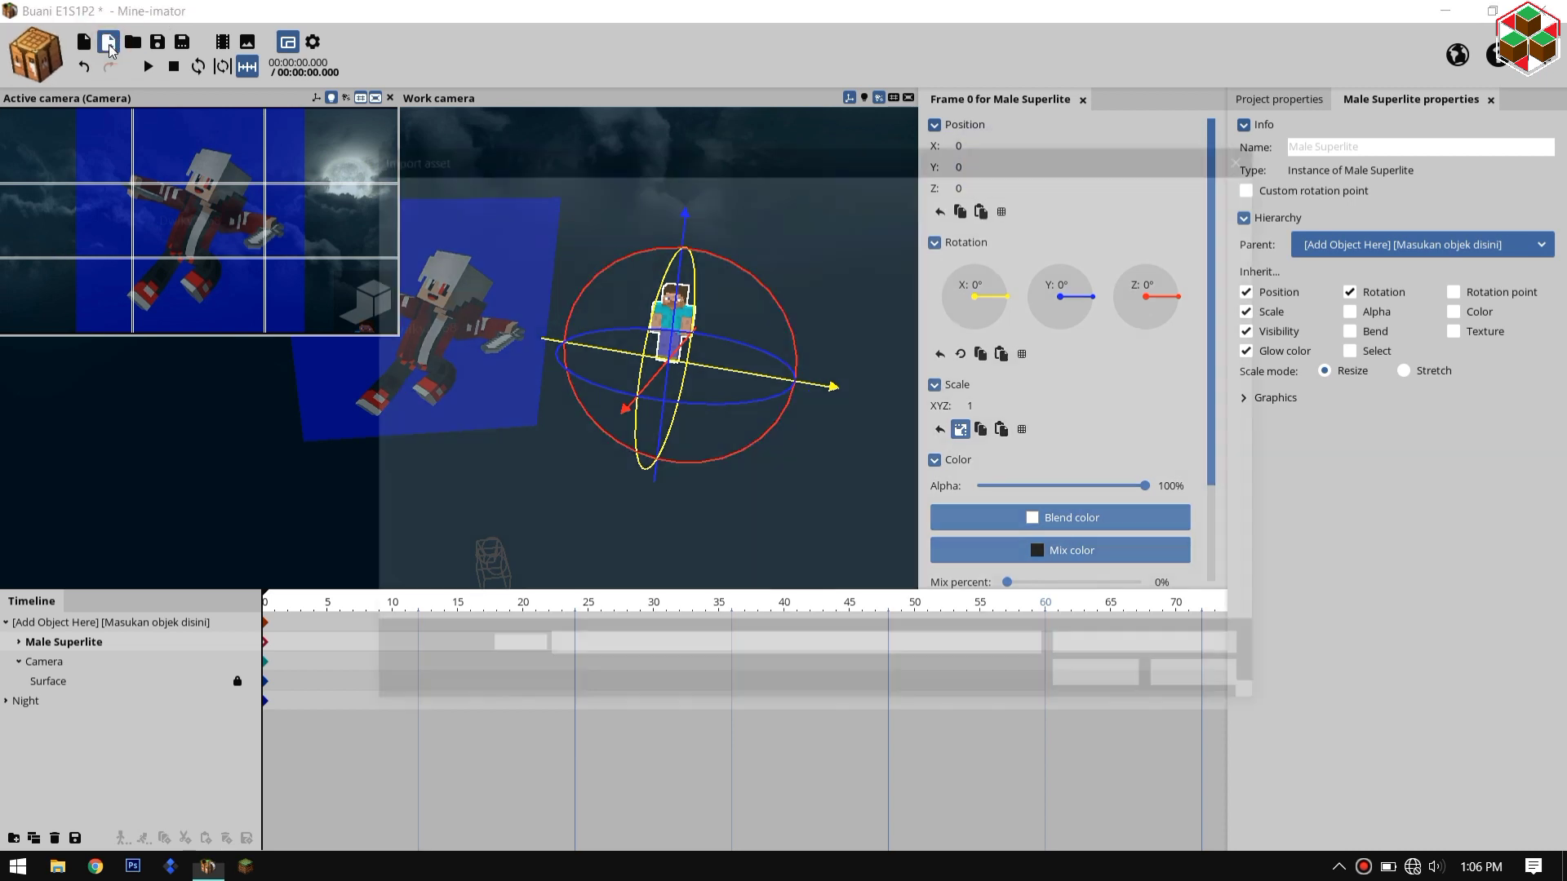
pyautogui.doubleClick(599, 306)
pyautogui.click(711, 330)
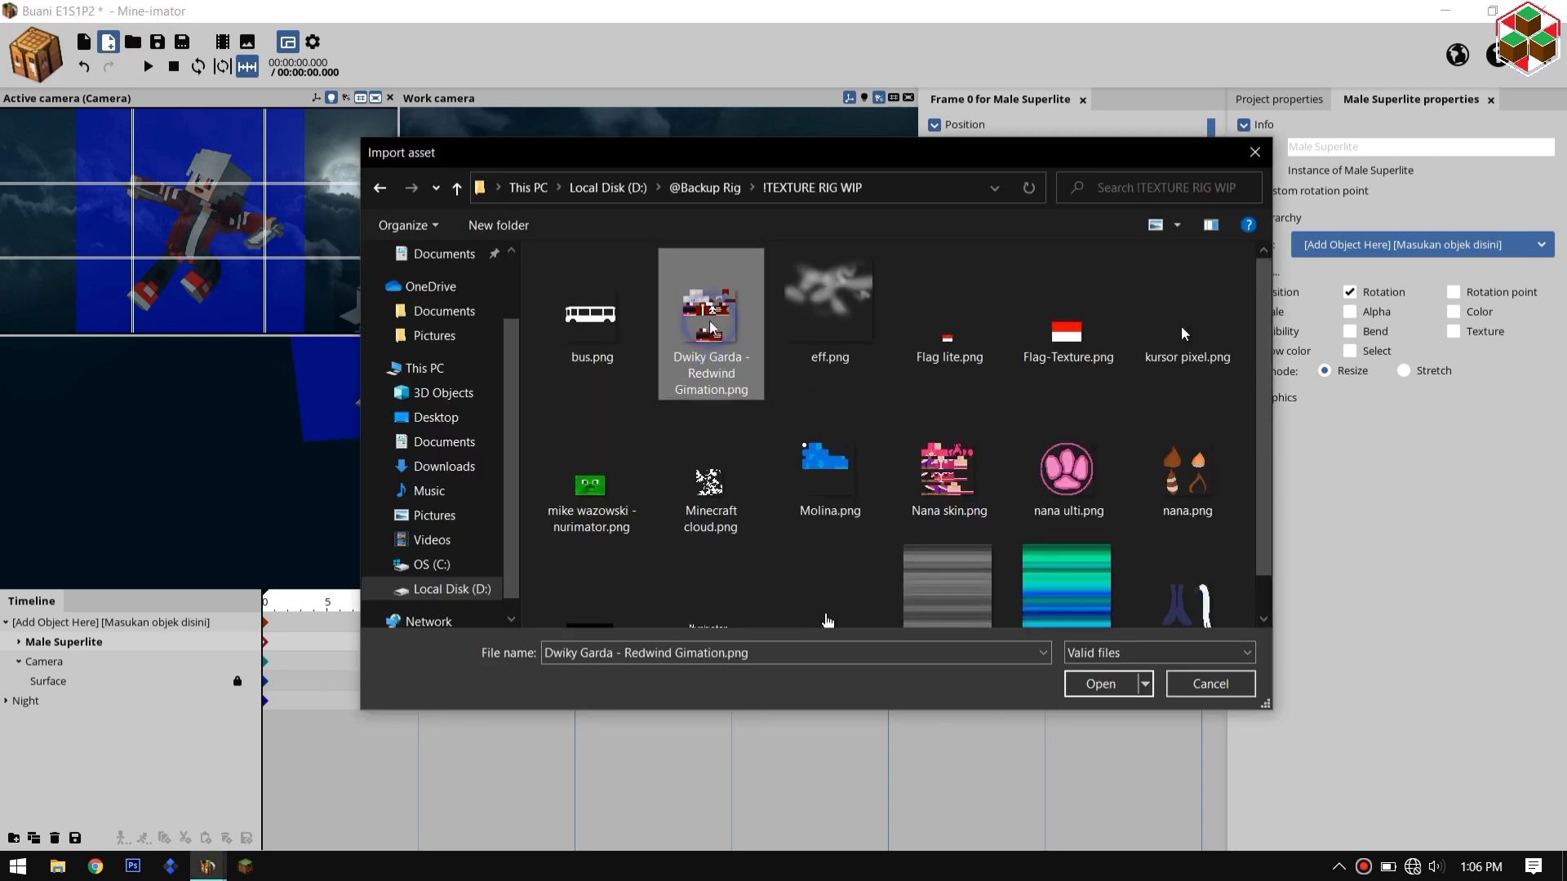
pyautogui.rightClick(710, 322)
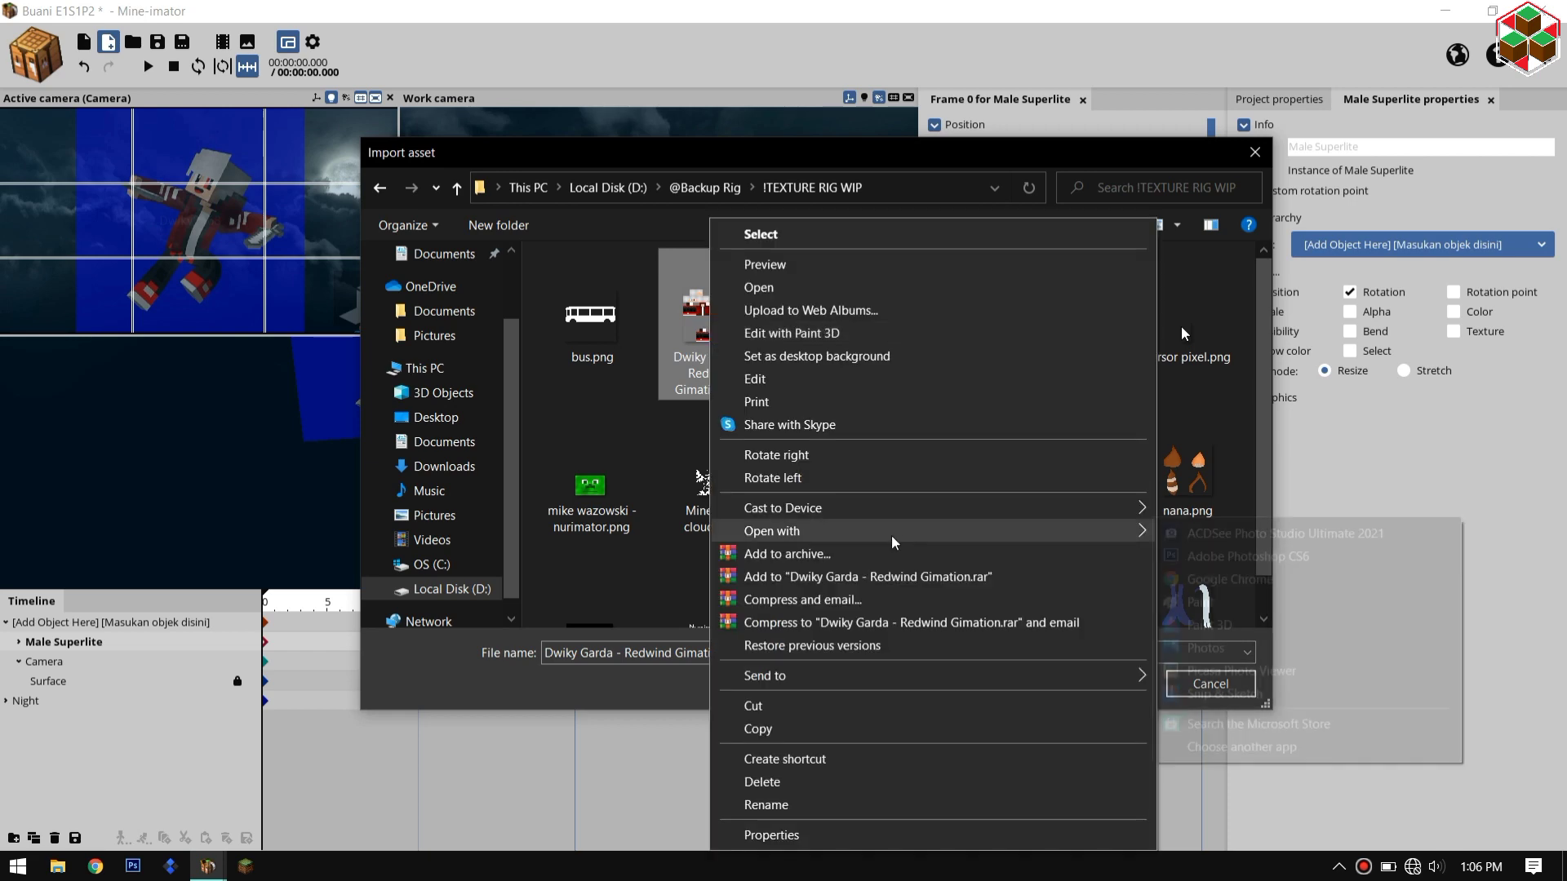
pyautogui.moveTo(1038, 532)
pyautogui.hotkey('alt', 'Tab')
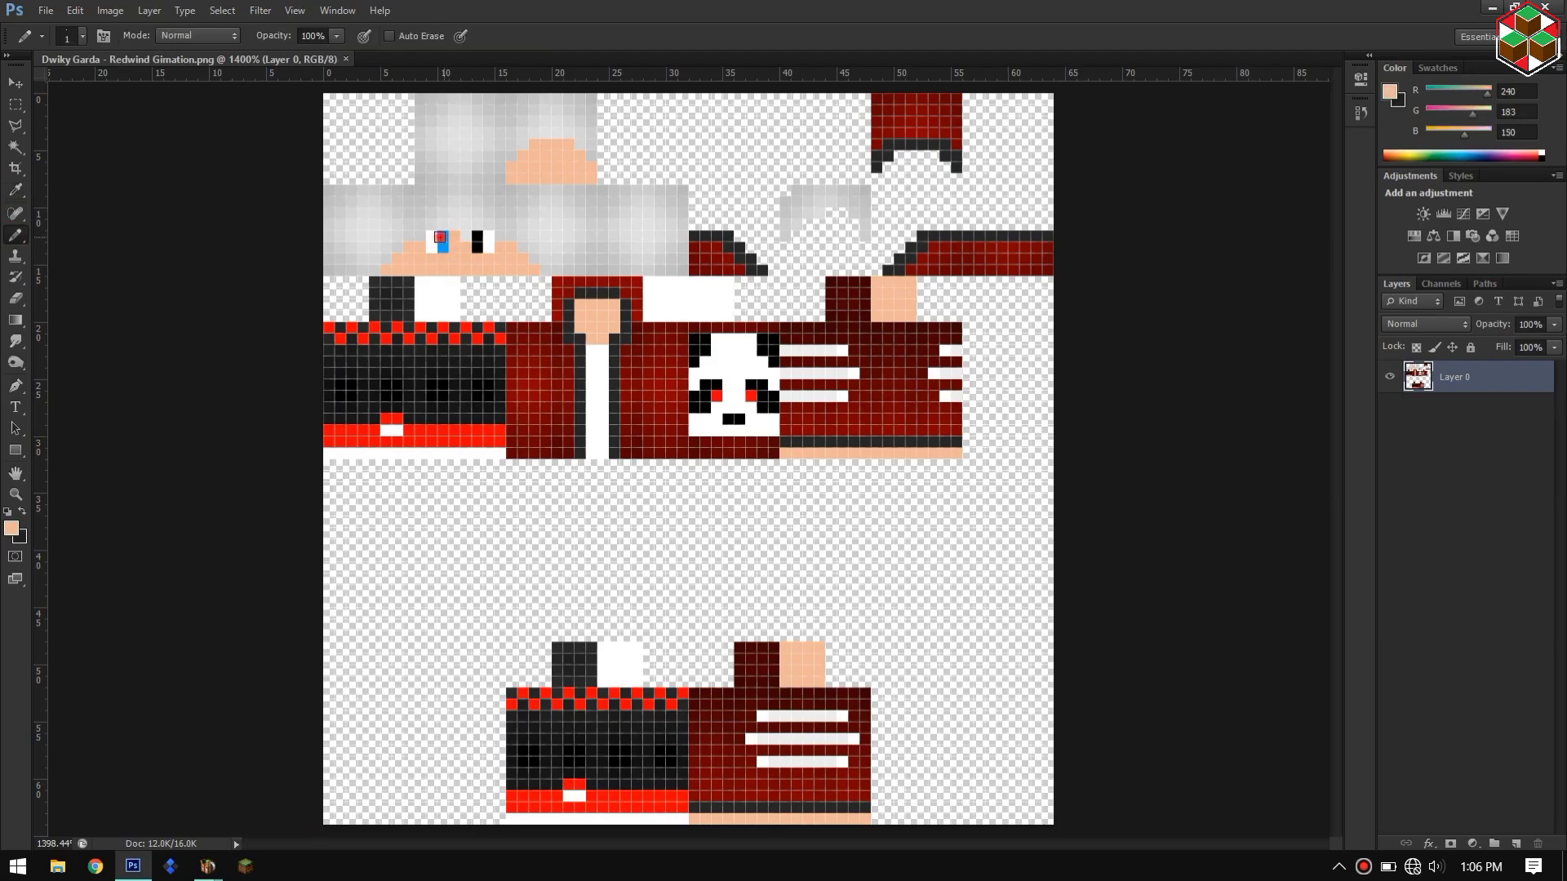
# Step: Select the red-and-white shoe strips of both legs on the skin and copy them to a new layer
pyautogui.click(16, 105)
pyautogui.moveTo(324, 425); pyautogui.dragTo(506, 459)
pyautogui.moveTo(677, 811); pyautogui.dragTo(688, 824)
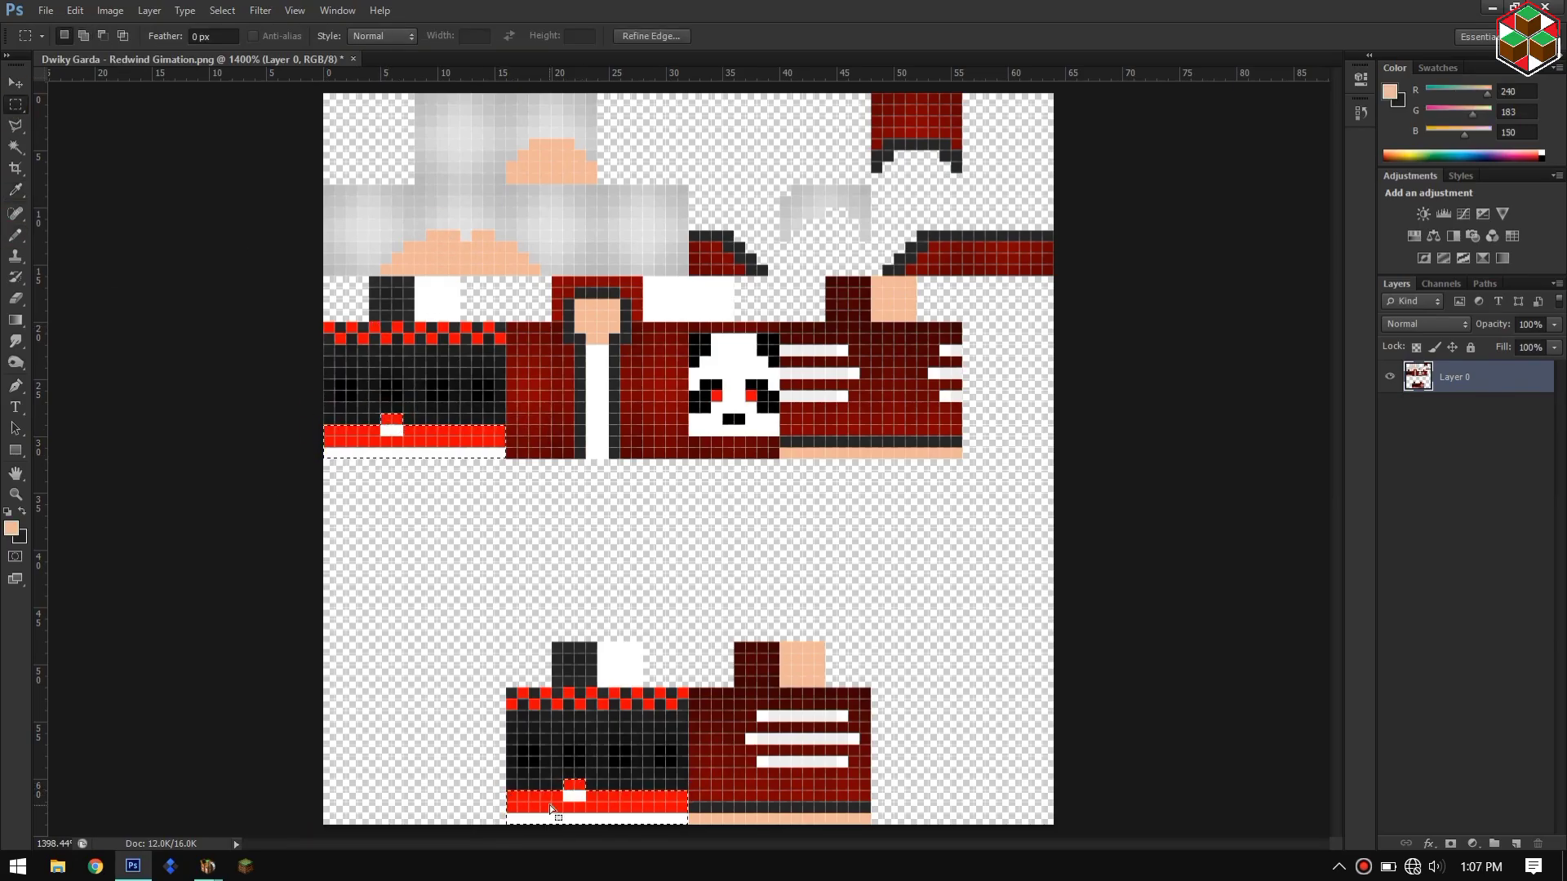
pyautogui.hotkey('ctrl', 'j')
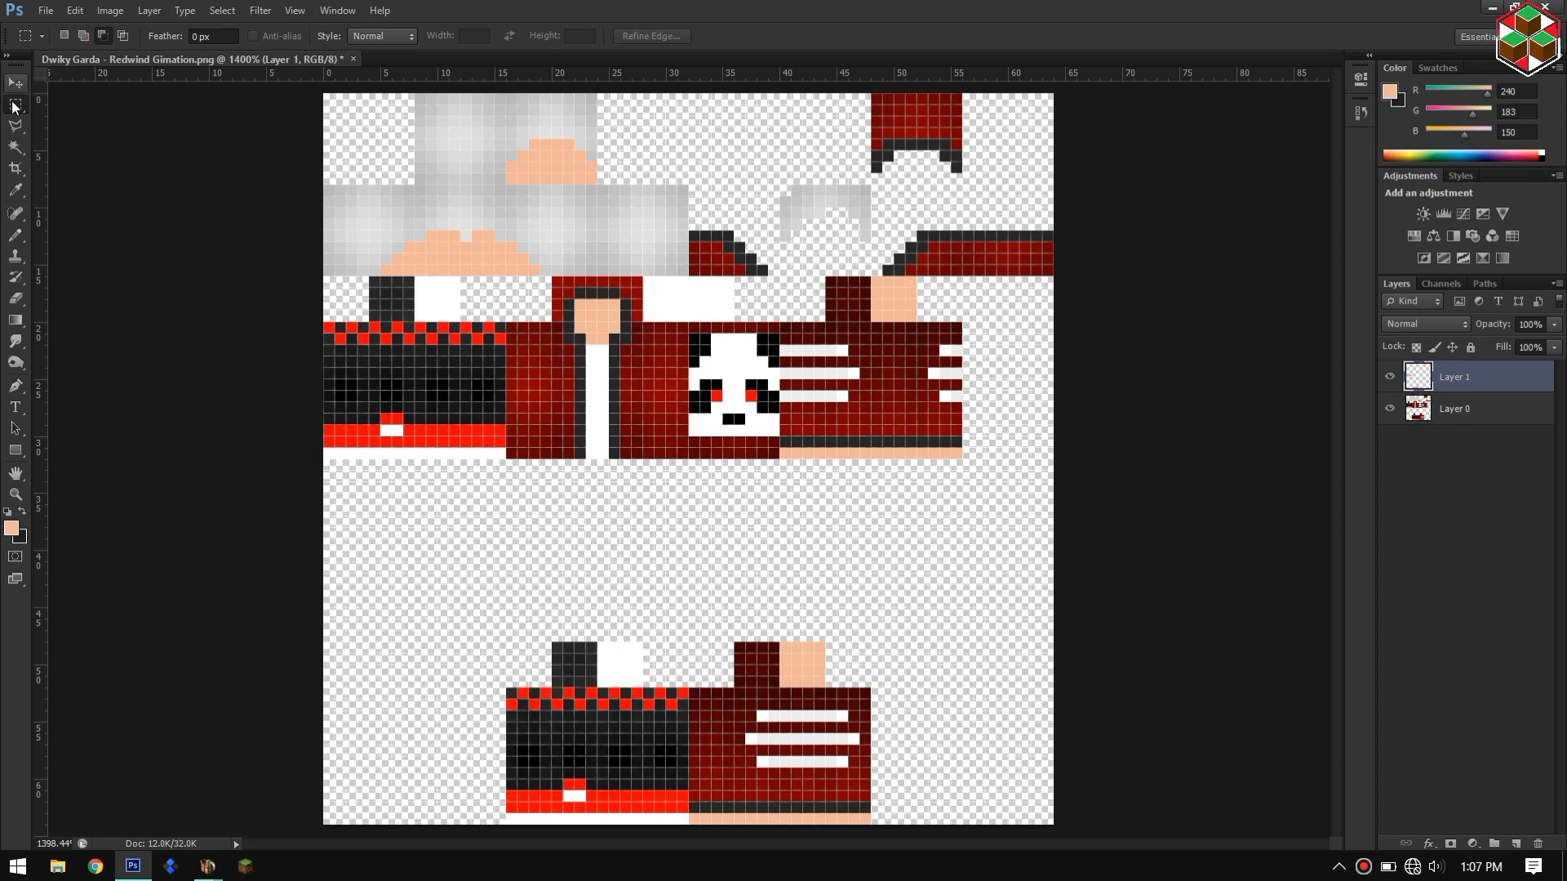
# Step: Move the first copied shoe strip about 16 pixels down and the second about 16 pixels left into the empty outer-leg areas
pyautogui.click(12, 79)
pyautogui.moveTo(414, 436); pyautogui.dragTo(415, 619)
pyautogui.click(12, 106)
pyautogui.moveTo(482, 766); pyautogui.dragTo(767, 824)
pyautogui.click(15, 83)
pyautogui.moveTo(597, 801); pyautogui.dragTo(415, 802)
pyautogui.click(136, 270)
pyautogui.click(16, 104)
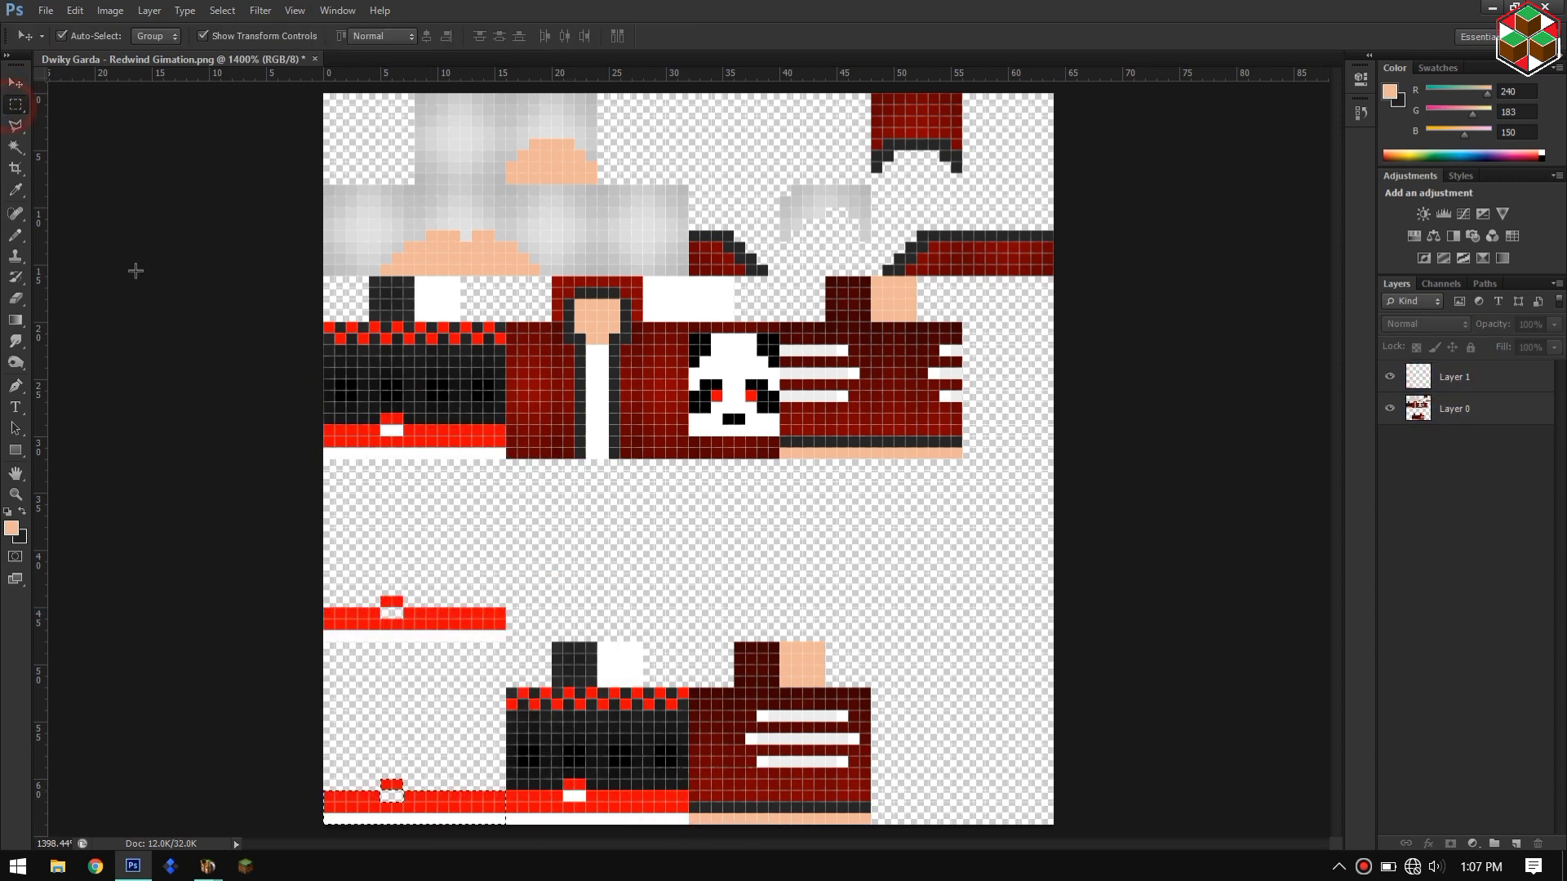
# Step: Switch back to Mine-imator and import the Redwind Gimation PNG with the image type Skin
pyautogui.click(207, 866)
pyautogui.click(1087, 689)
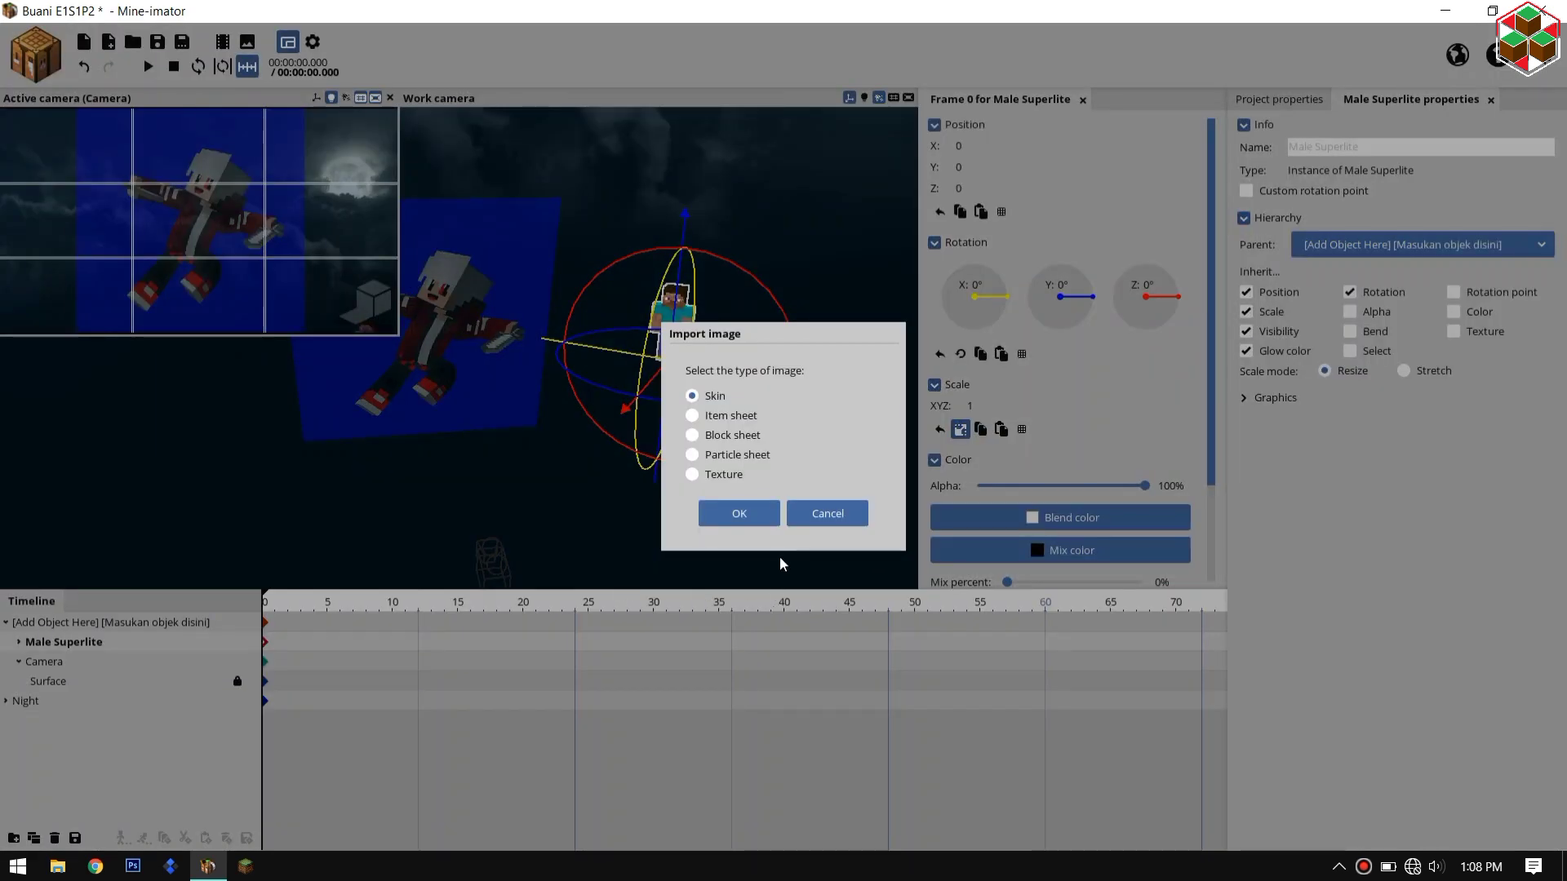
pyautogui.click(745, 523)
# Step: Apply the imported Redwind Gimation skin as the Male Superlite rig's texture
pyautogui.click(1214, 541)
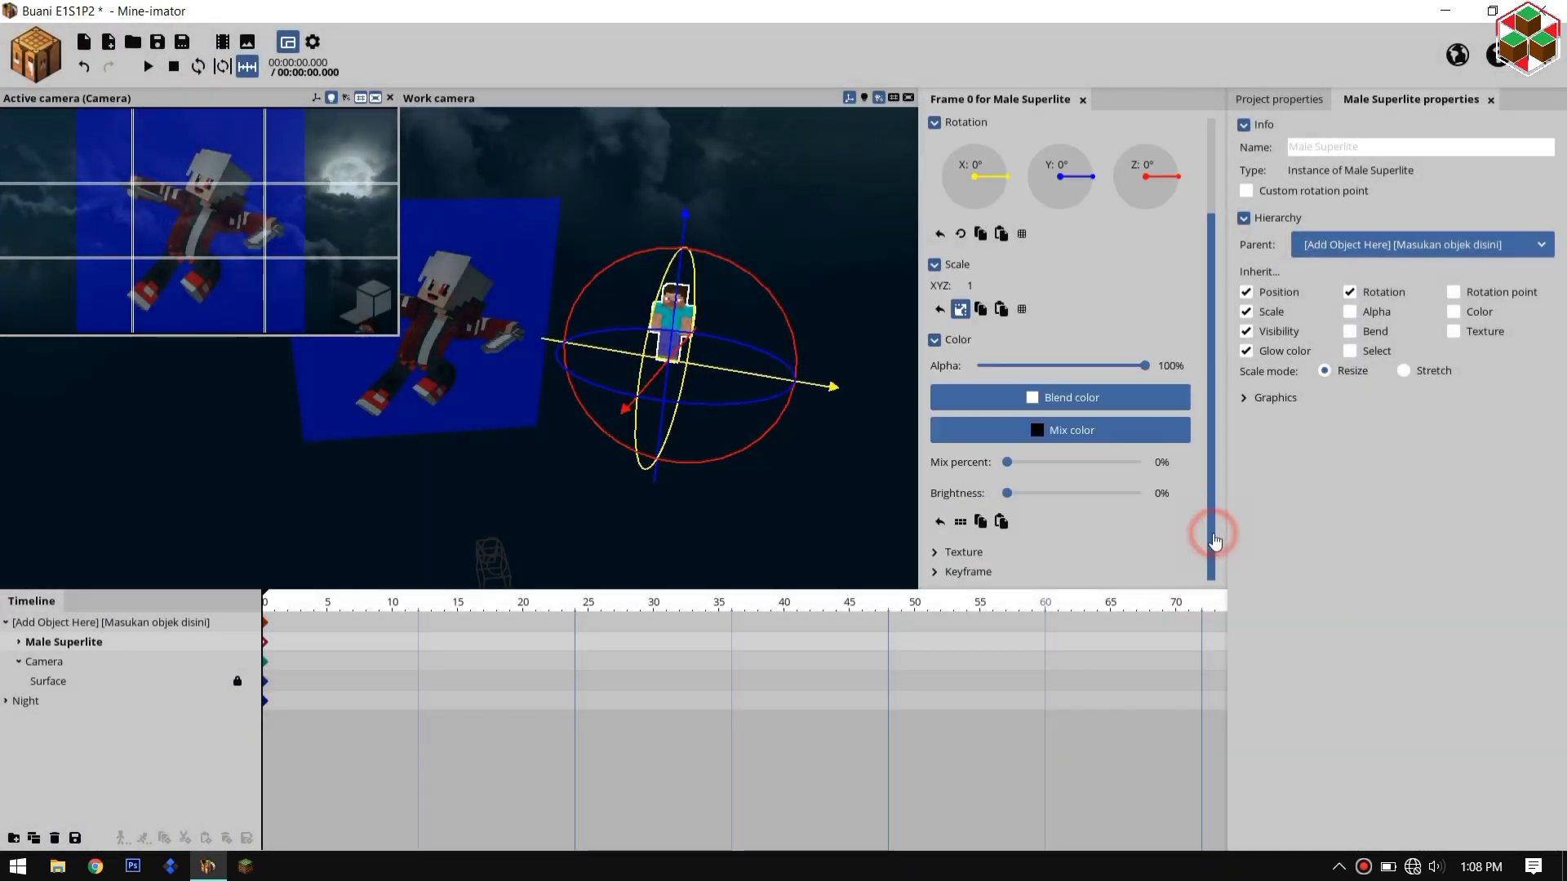
pyautogui.click(949, 555)
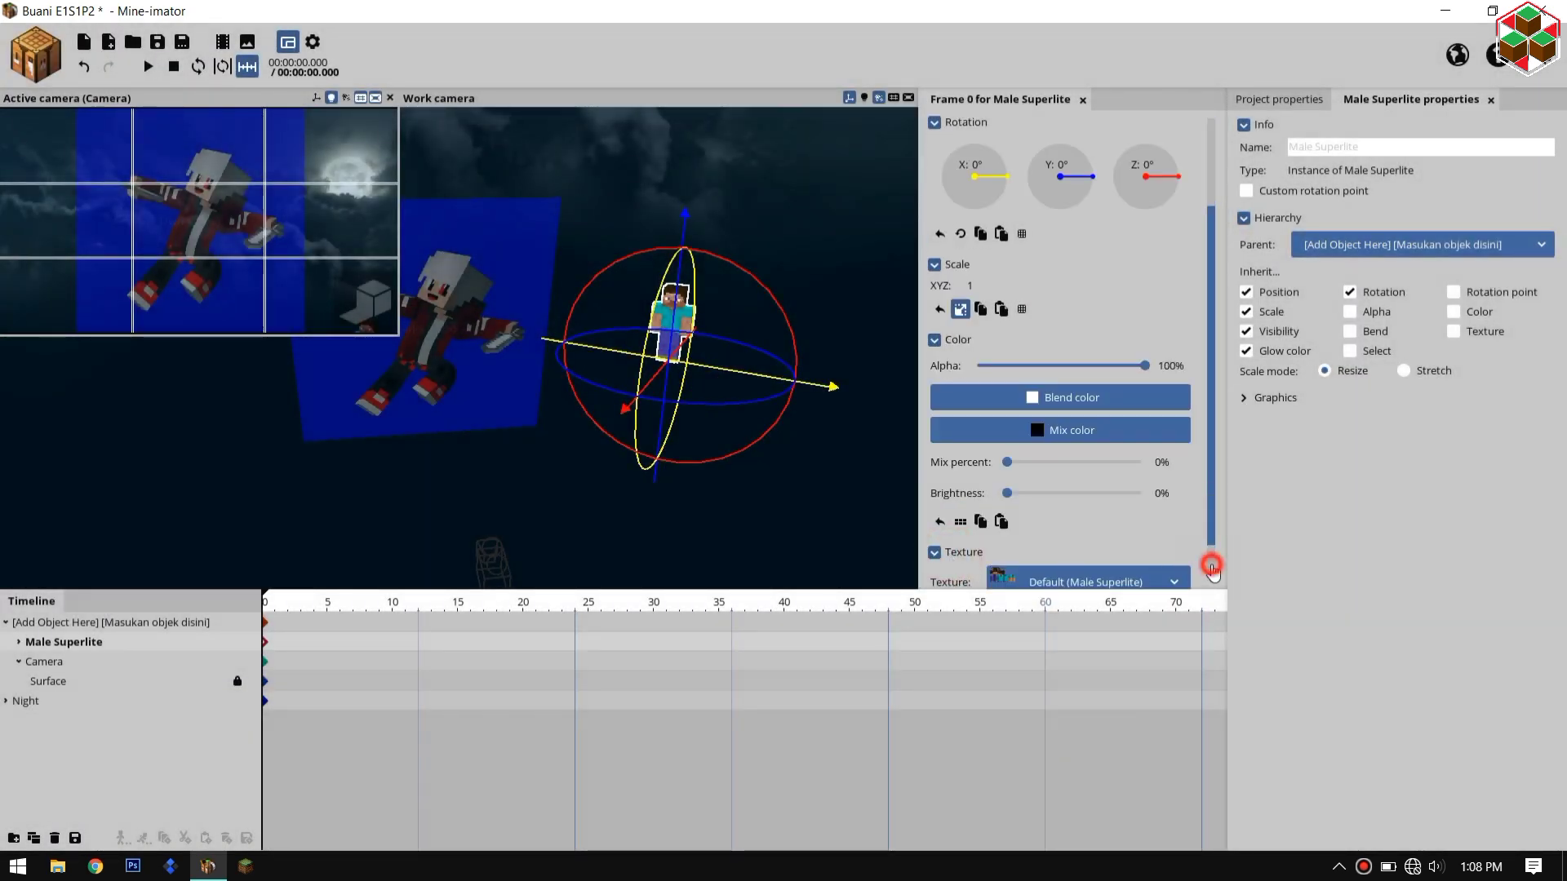
pyautogui.click(1212, 569)
pyautogui.click(1093, 535)
pyautogui.click(1086, 602)
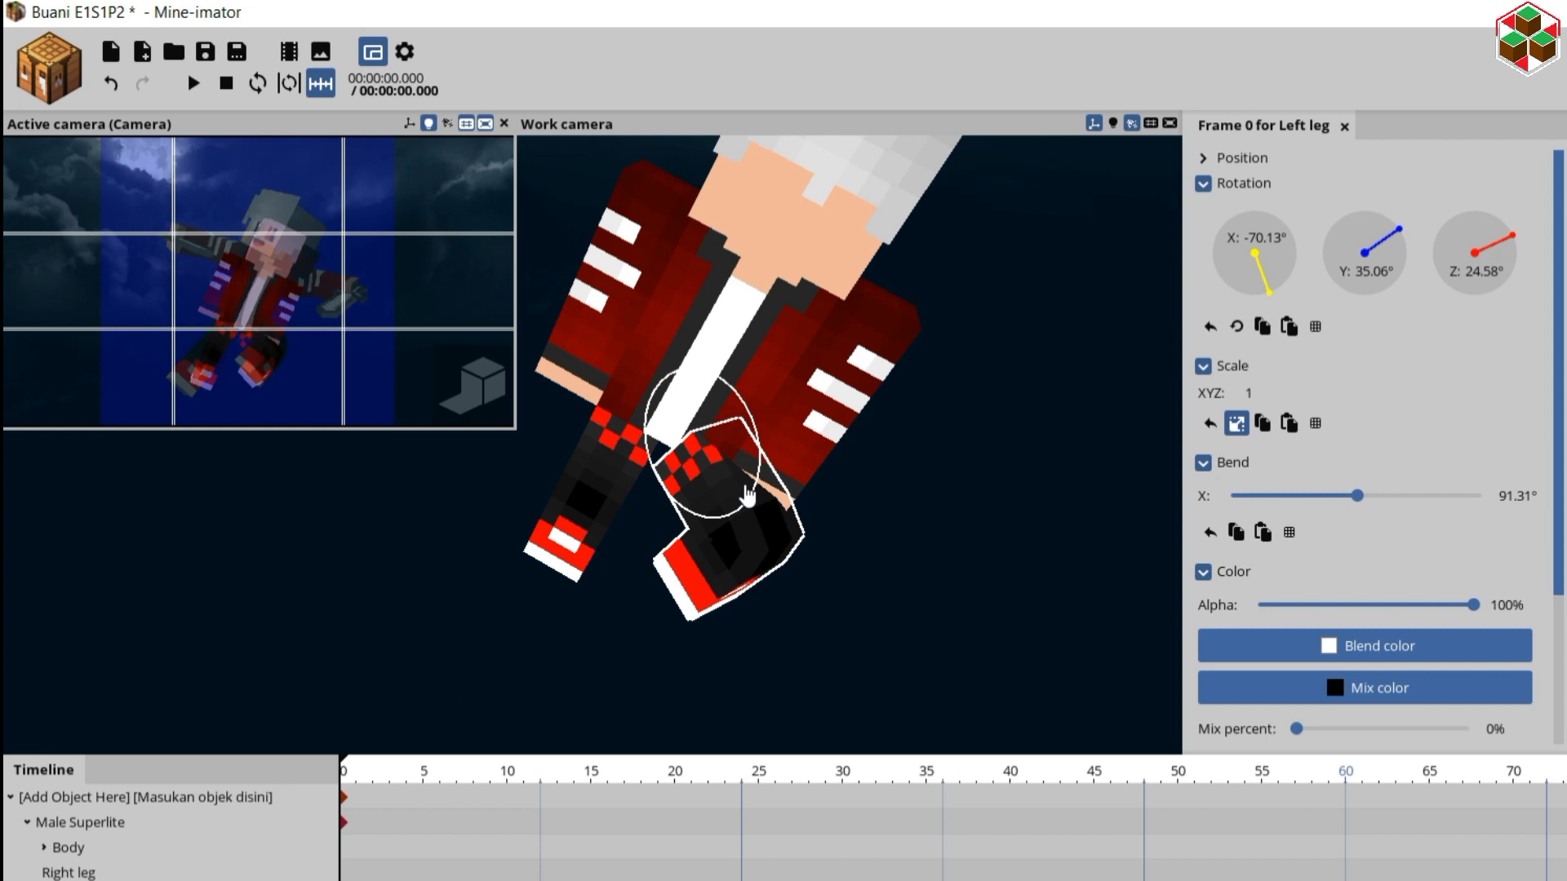
# Step: Bend the character's left leg to about 103° and rotate the right leg outward
pyautogui.moveTo(745, 497)
pyautogui.mouseDown()
pyautogui.moveTo(752, 488)
pyautogui.moveTo(735, 502)
pyautogui.mouseUp()
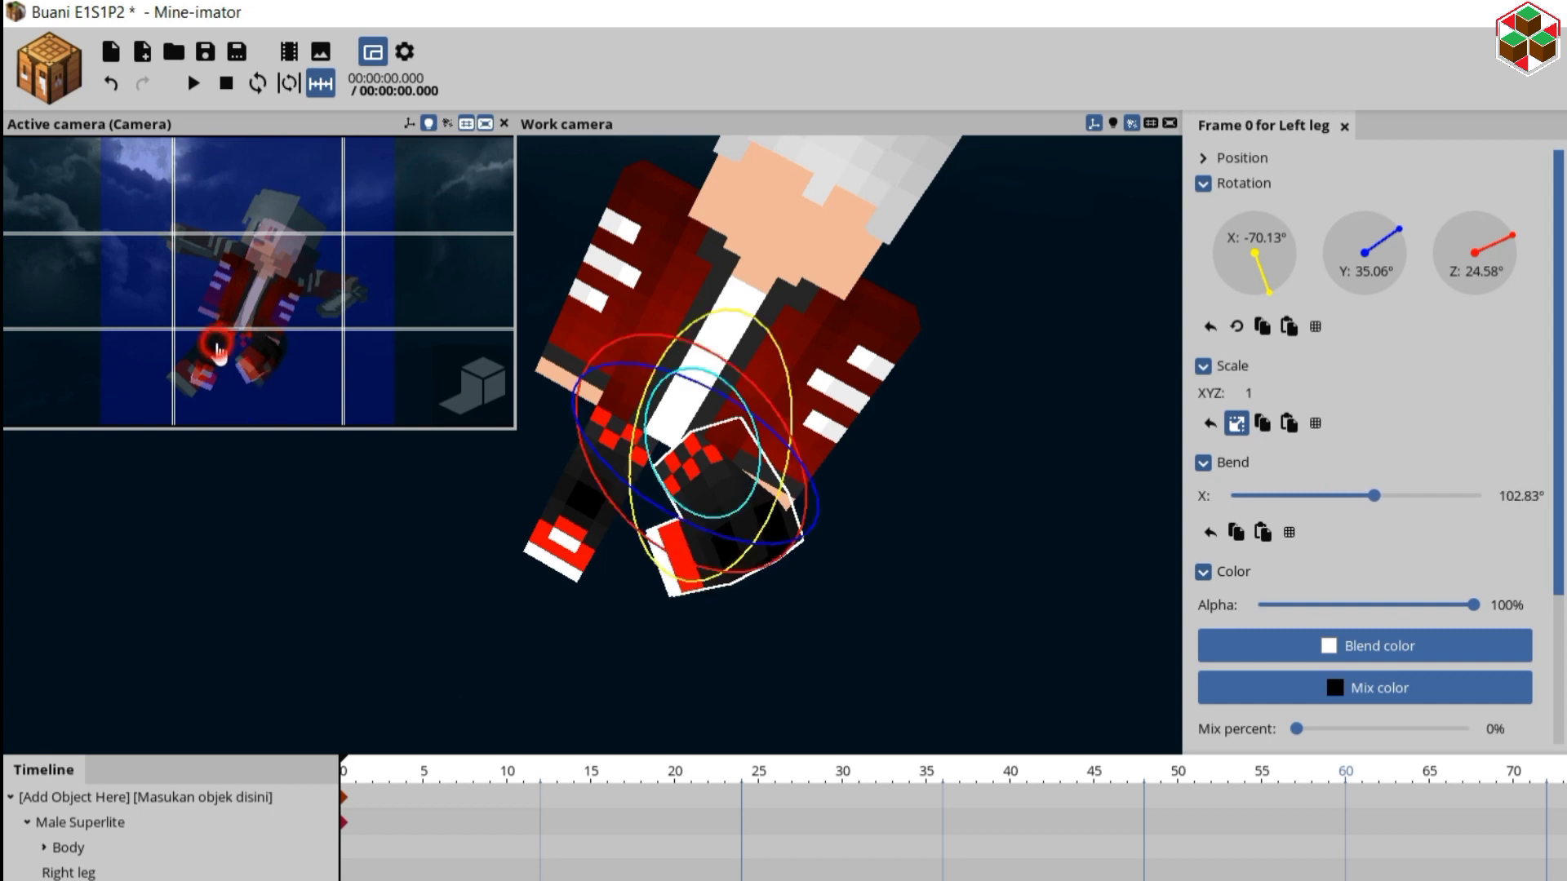
pyautogui.click(218, 351)
pyautogui.moveTo(734, 384); pyautogui.dragTo(724, 417)
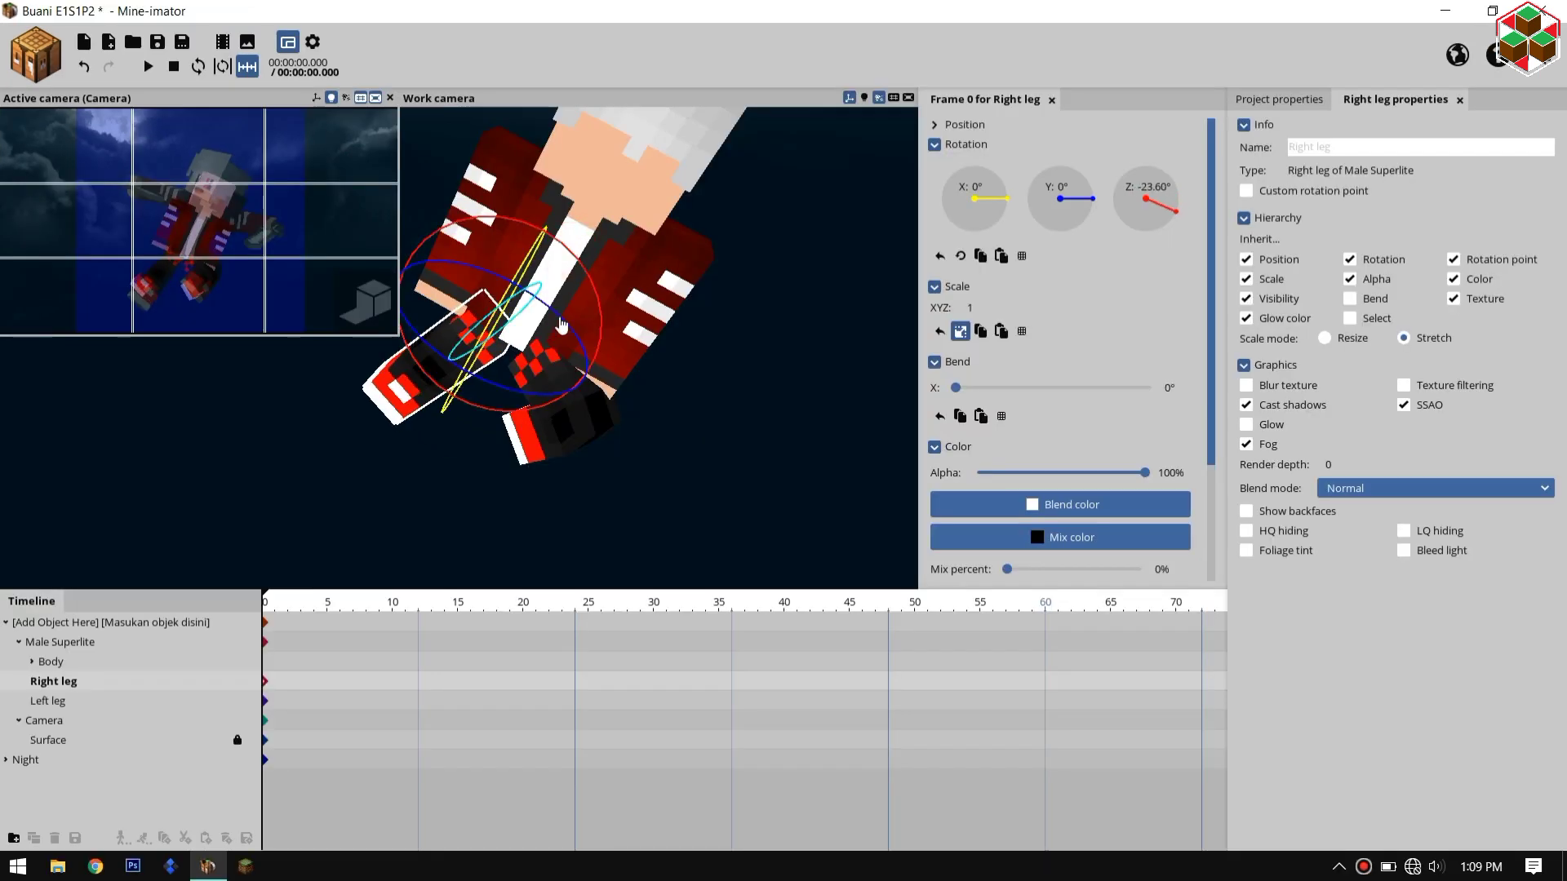
pyautogui.moveTo(562, 325); pyautogui.dragTo(646, 308)
# Step: Bend the body to about 10° on X and 11° on Y
pyautogui.click(646, 308)
pyautogui.click(523, 265)
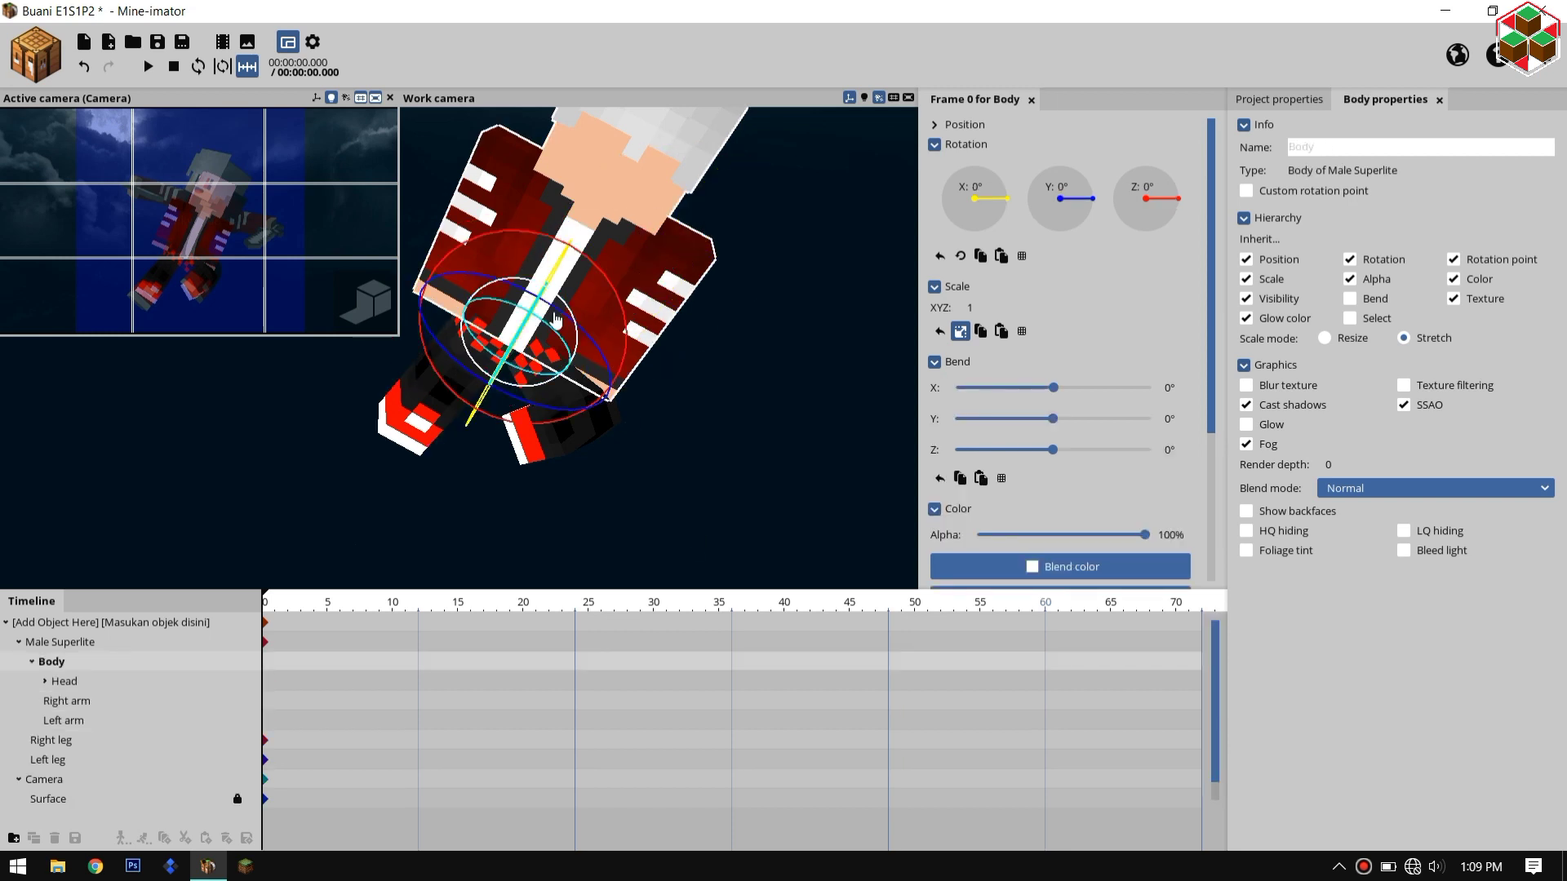
pyautogui.moveTo(698, 234); pyautogui.dragTo(609, 459)
pyautogui.scroll(5, 575, 301)
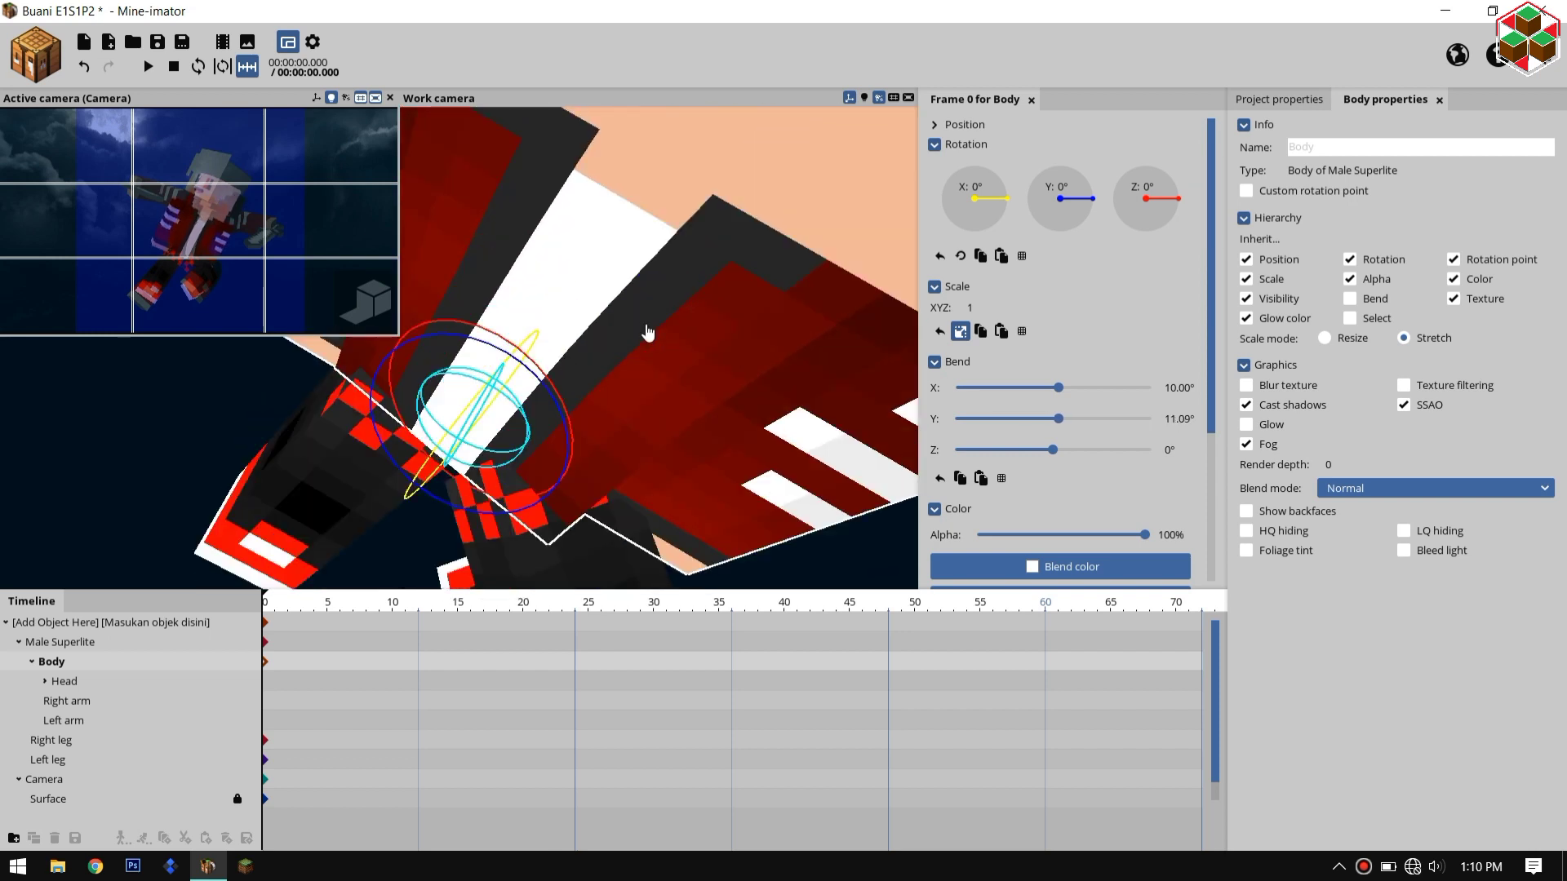
# Step: Raise the left arm sideways to about 104° on Z and -15° on Y, and bend it about 31°
pyautogui.scroll(-5, 609, 459)
pyautogui.click(569, 446)
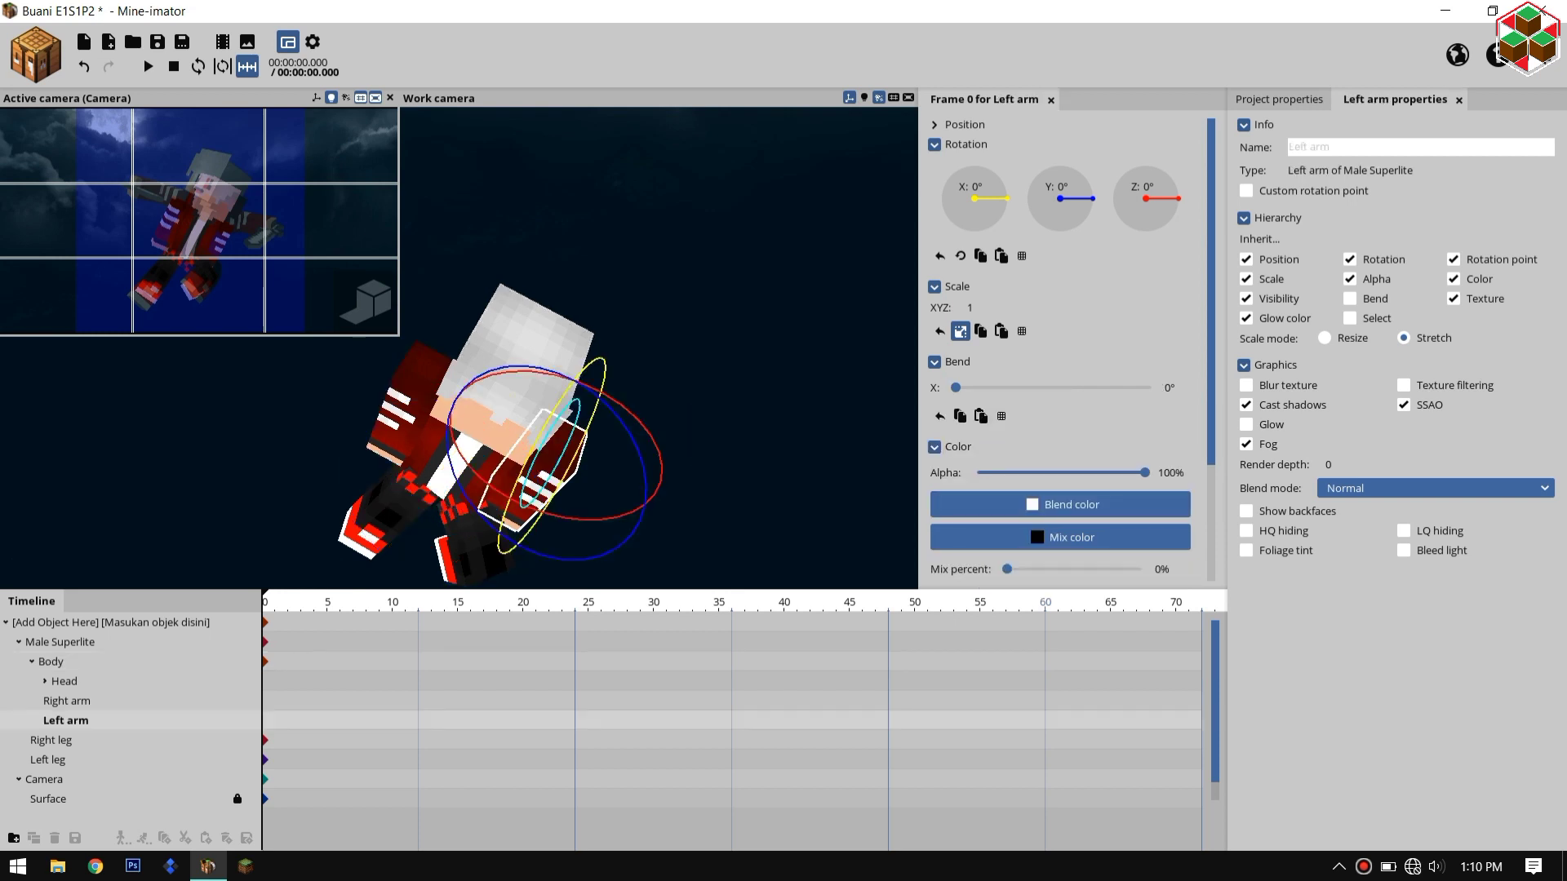
pyautogui.moveTo(718, 430); pyautogui.dragTo(482, 348)
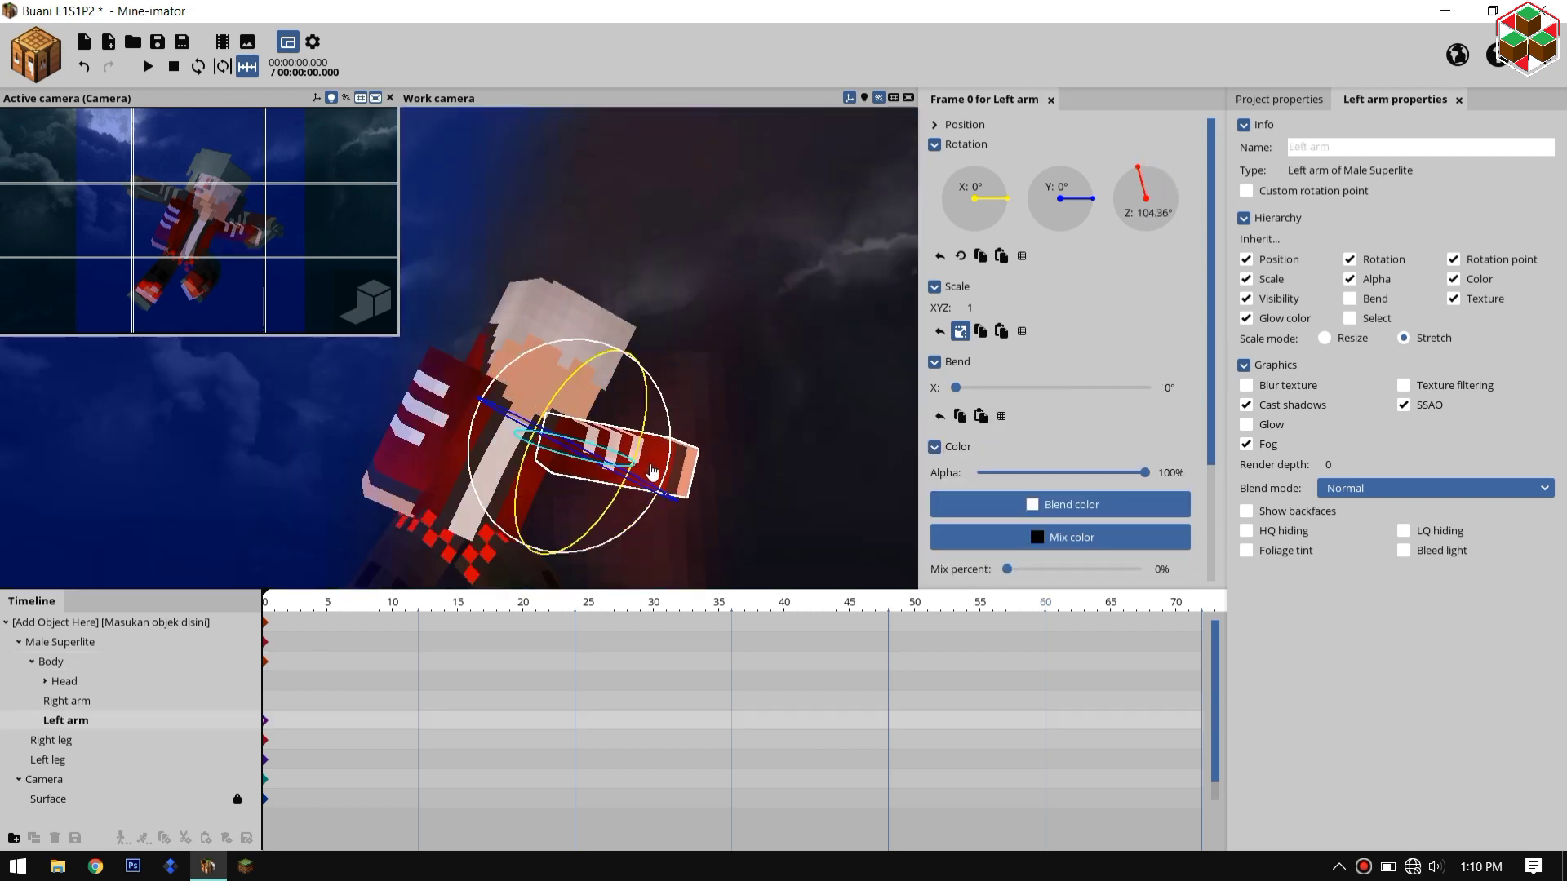
pyautogui.moveTo(753, 400); pyautogui.dragTo(614, 438)
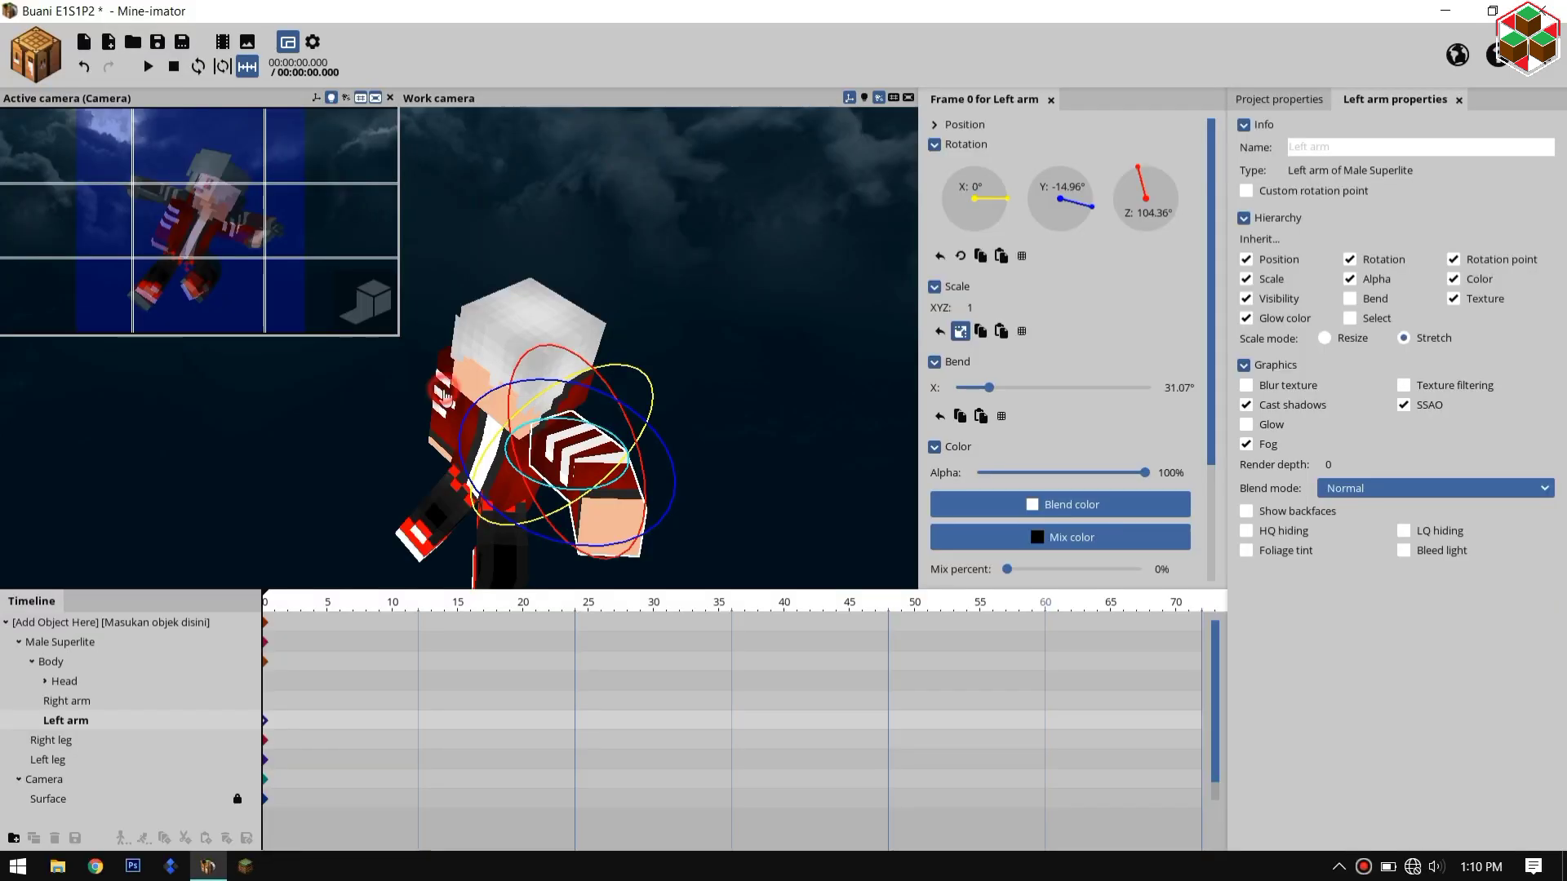
# Step: Raise the right arm sideways to about -42° on Y and -57° on Z, with a bend of about 49°
pyautogui.click(586, 404)
pyautogui.moveTo(376, 532); pyautogui.dragTo(548, 311)
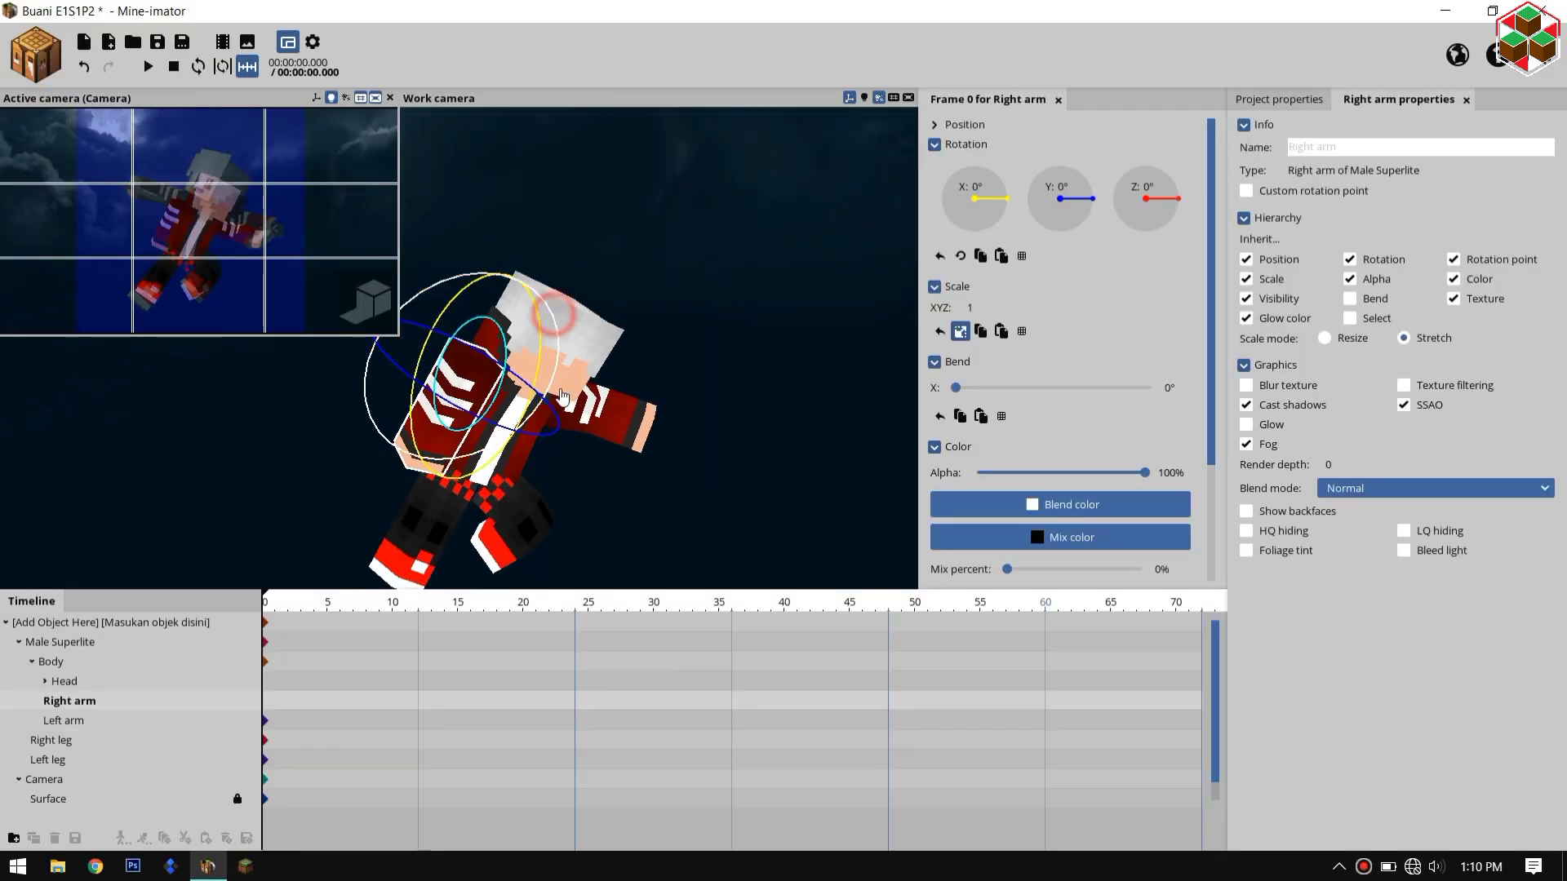
pyautogui.moveTo(562, 396)
pyautogui.mouseDown()
pyautogui.moveTo(561, 477)
pyautogui.moveTo(492, 399)
pyautogui.moveTo(519, 398)
pyautogui.moveTo(548, 304)
pyautogui.moveTo(547, 392)
pyautogui.mouseUp()
pyautogui.moveTo(544, 397); pyautogui.dragTo(487, 431)
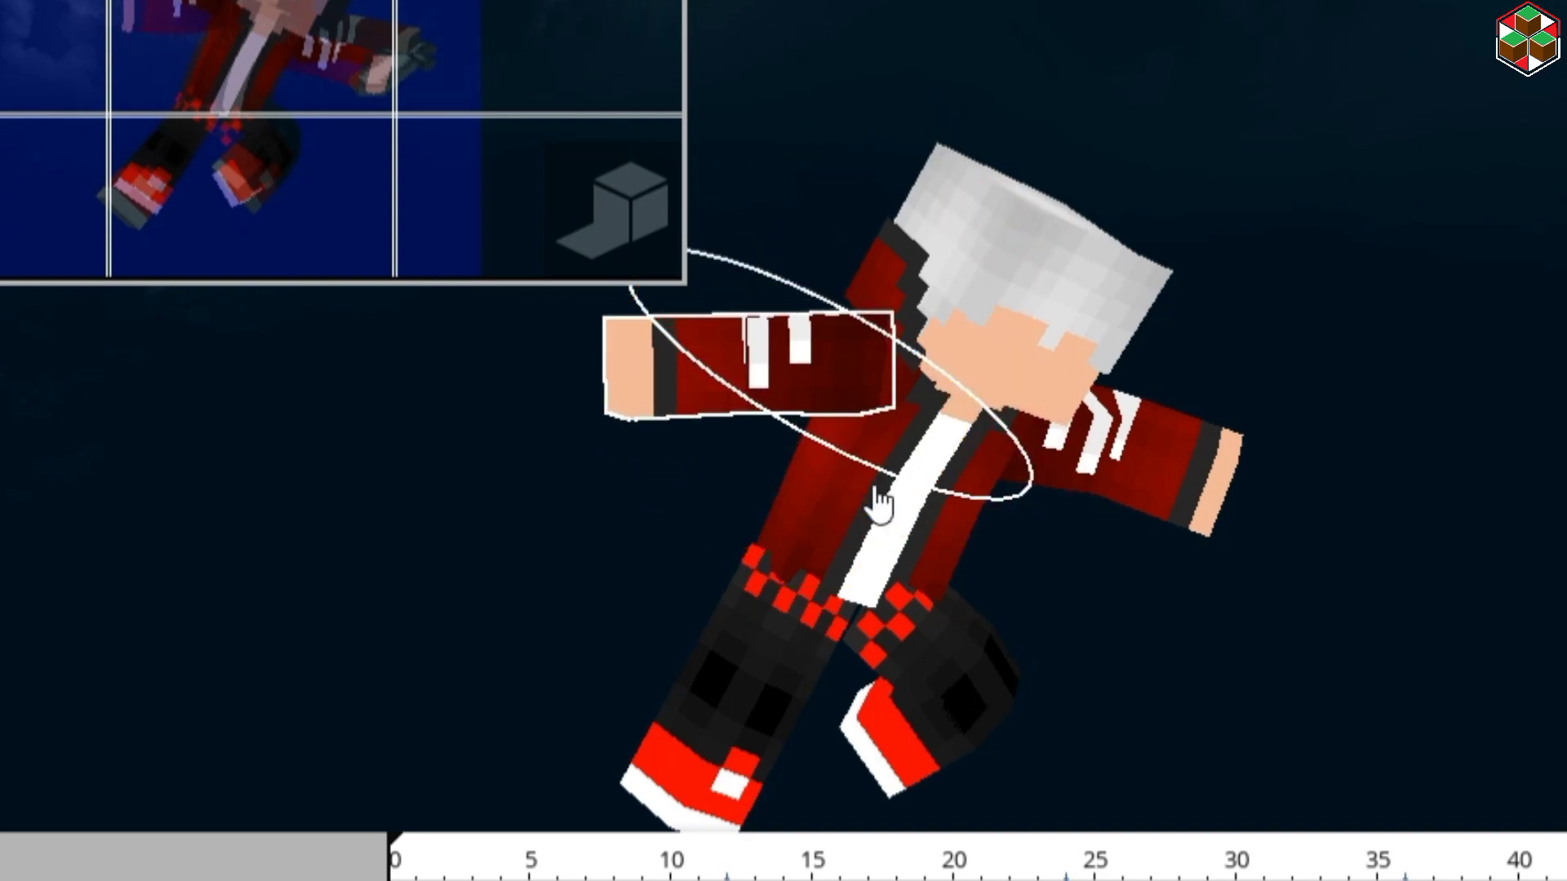
# Step: Turn the character's head to about -48° on Y
pyautogui.click(1075, 298)
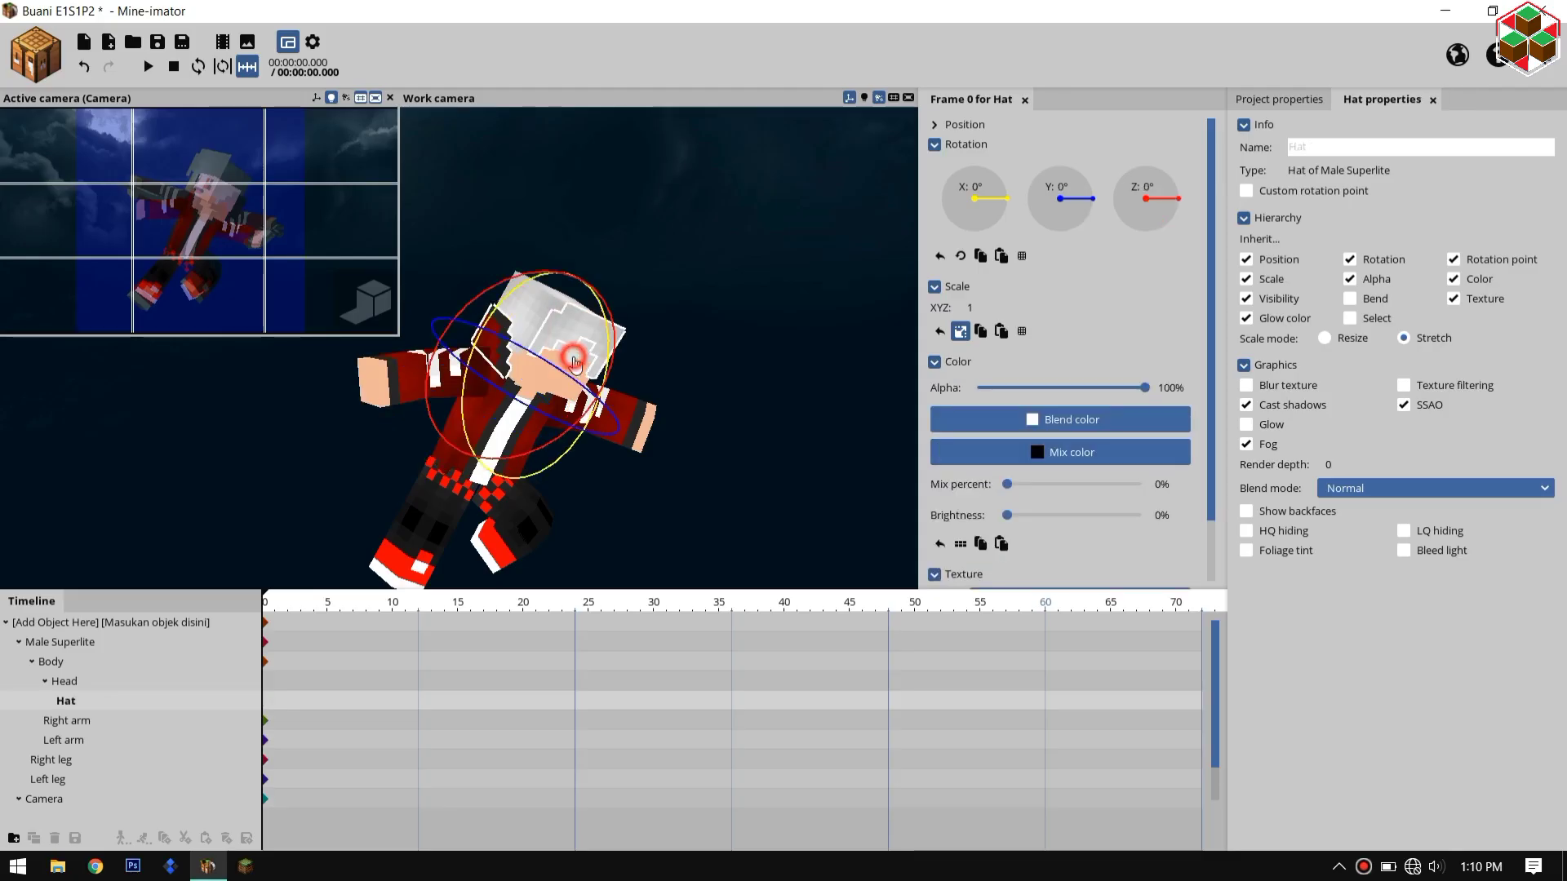
pyautogui.click(574, 359)
pyautogui.moveTo(569, 404); pyautogui.dragTo(555, 411)
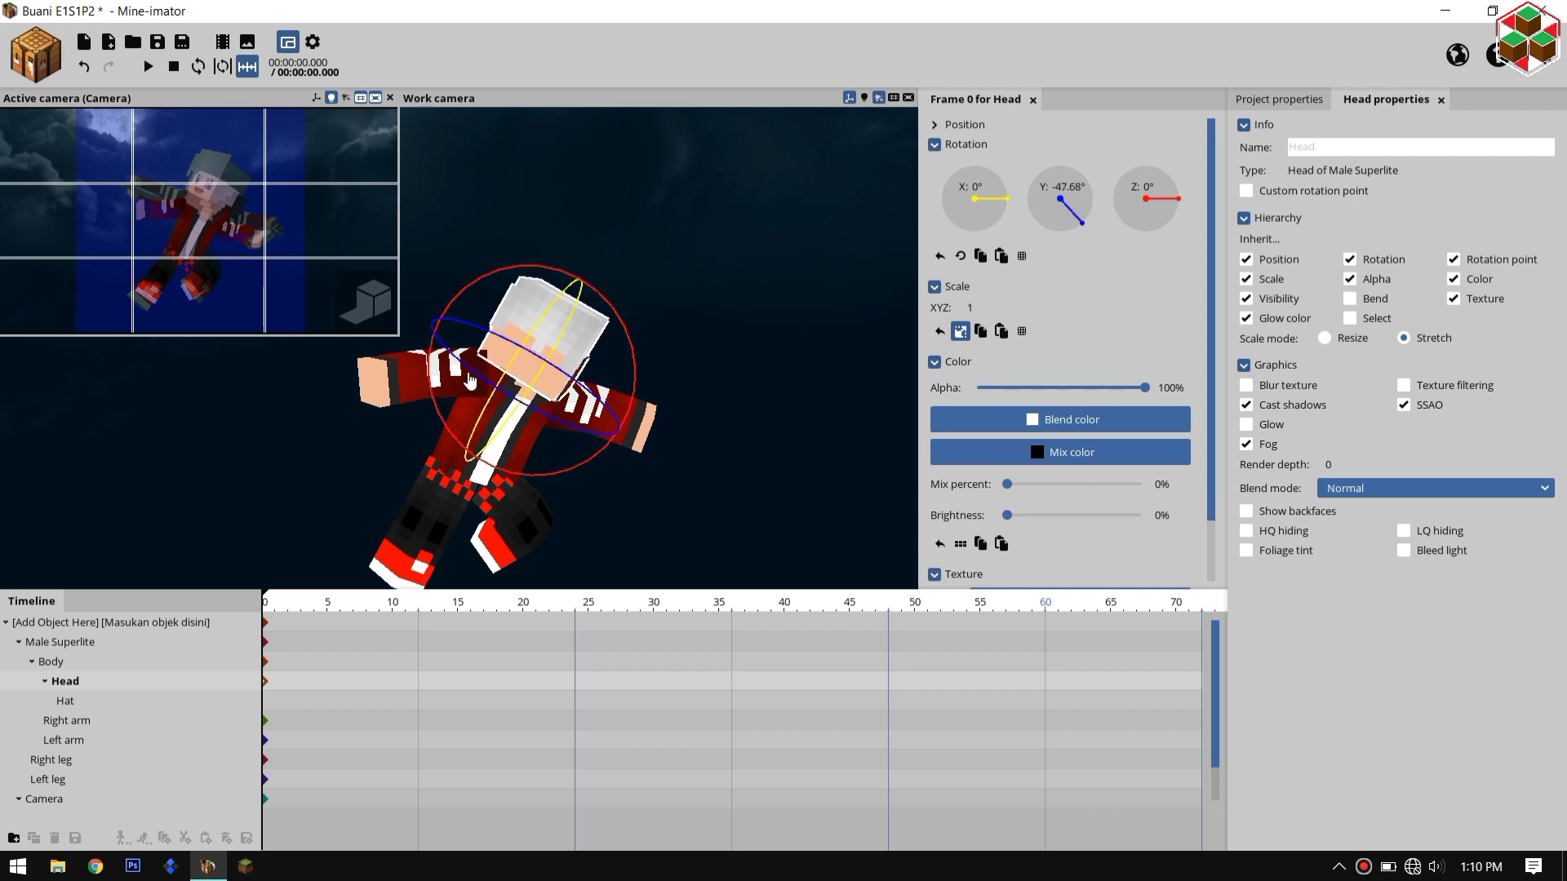
# Step: Select both arms together and lower their Y position to about -1.22
pyautogui.click(470, 379)
pyautogui.keyDown('shift'); pyautogui.click(643, 417); pyautogui.keyUp('shift')
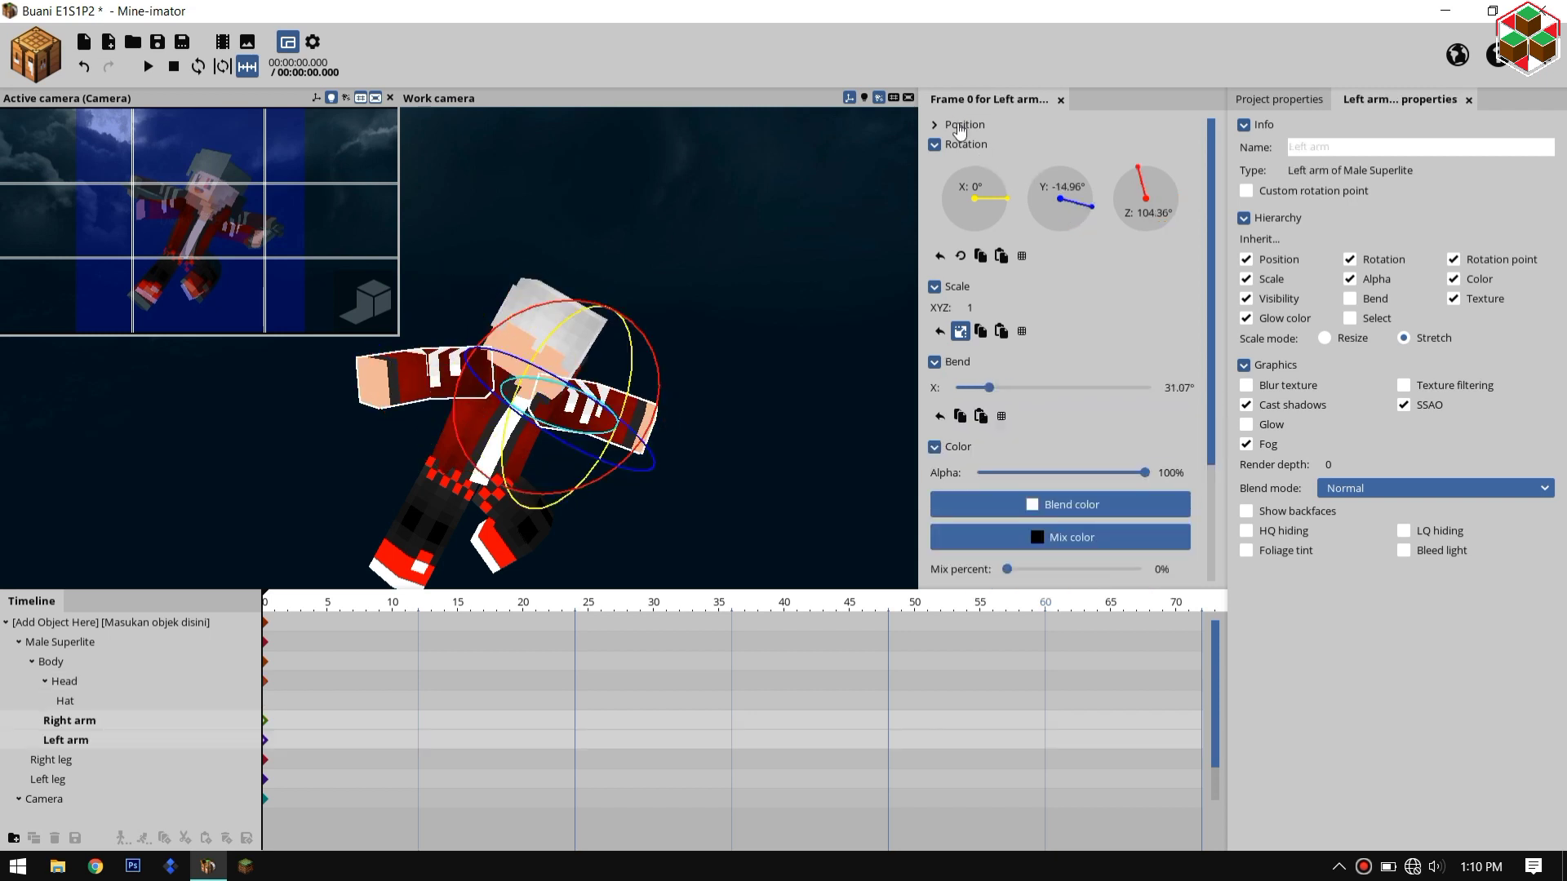
pyautogui.moveTo(630, 293); pyautogui.dragTo(624, 301)
pyautogui.click(710, 243)
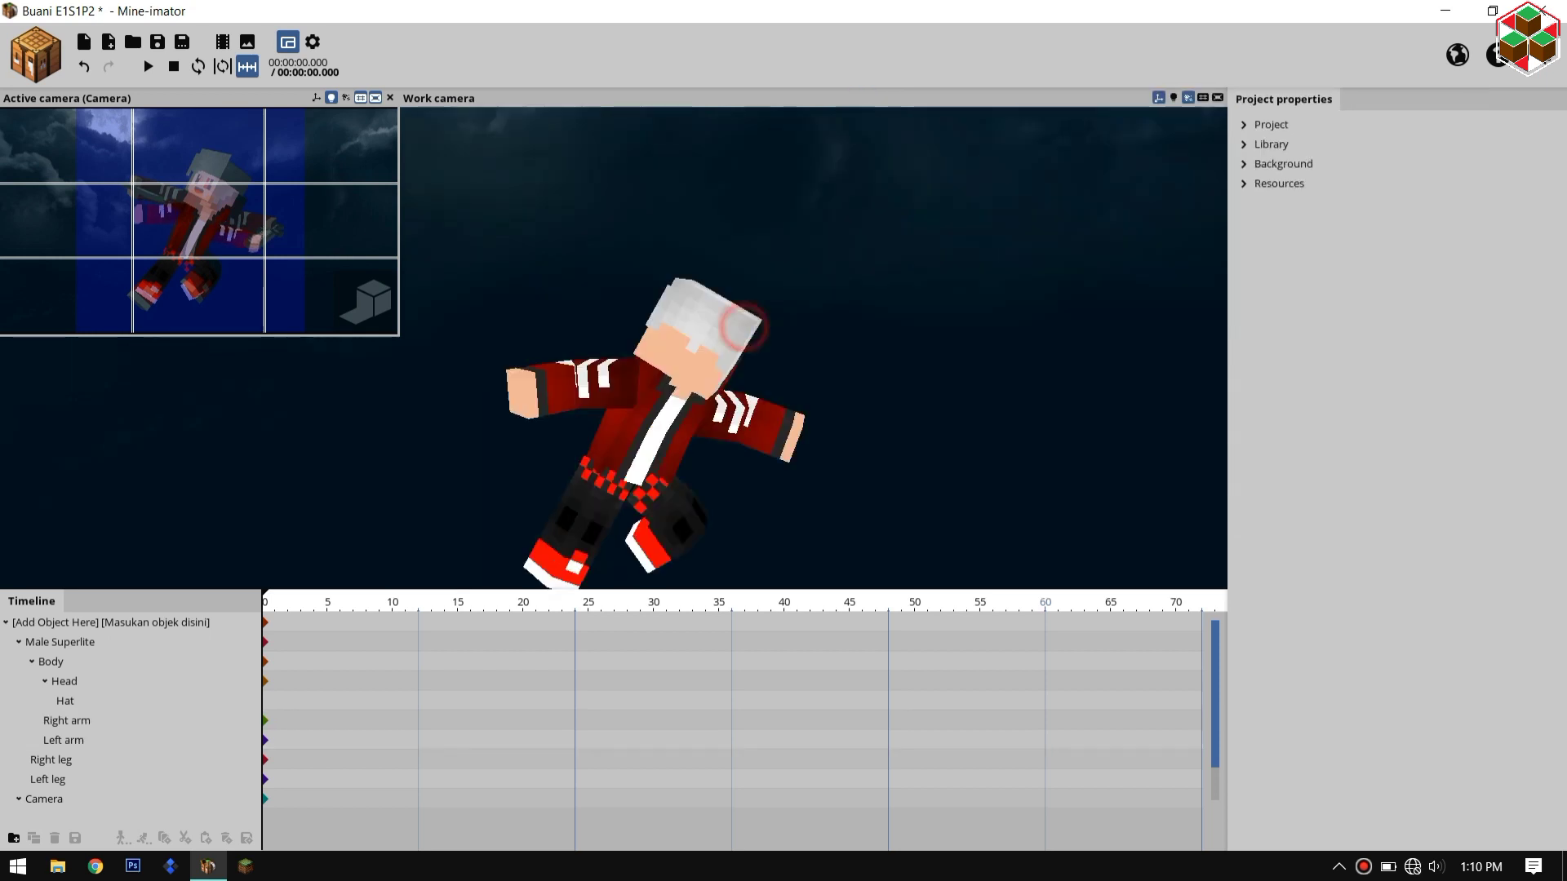
# Step: Raise the whole Male Superlite rig slightly along its vertical axis
pyautogui.moveTo(727, 316); pyautogui.dragTo(580, 350)
pyautogui.click(64, 643)
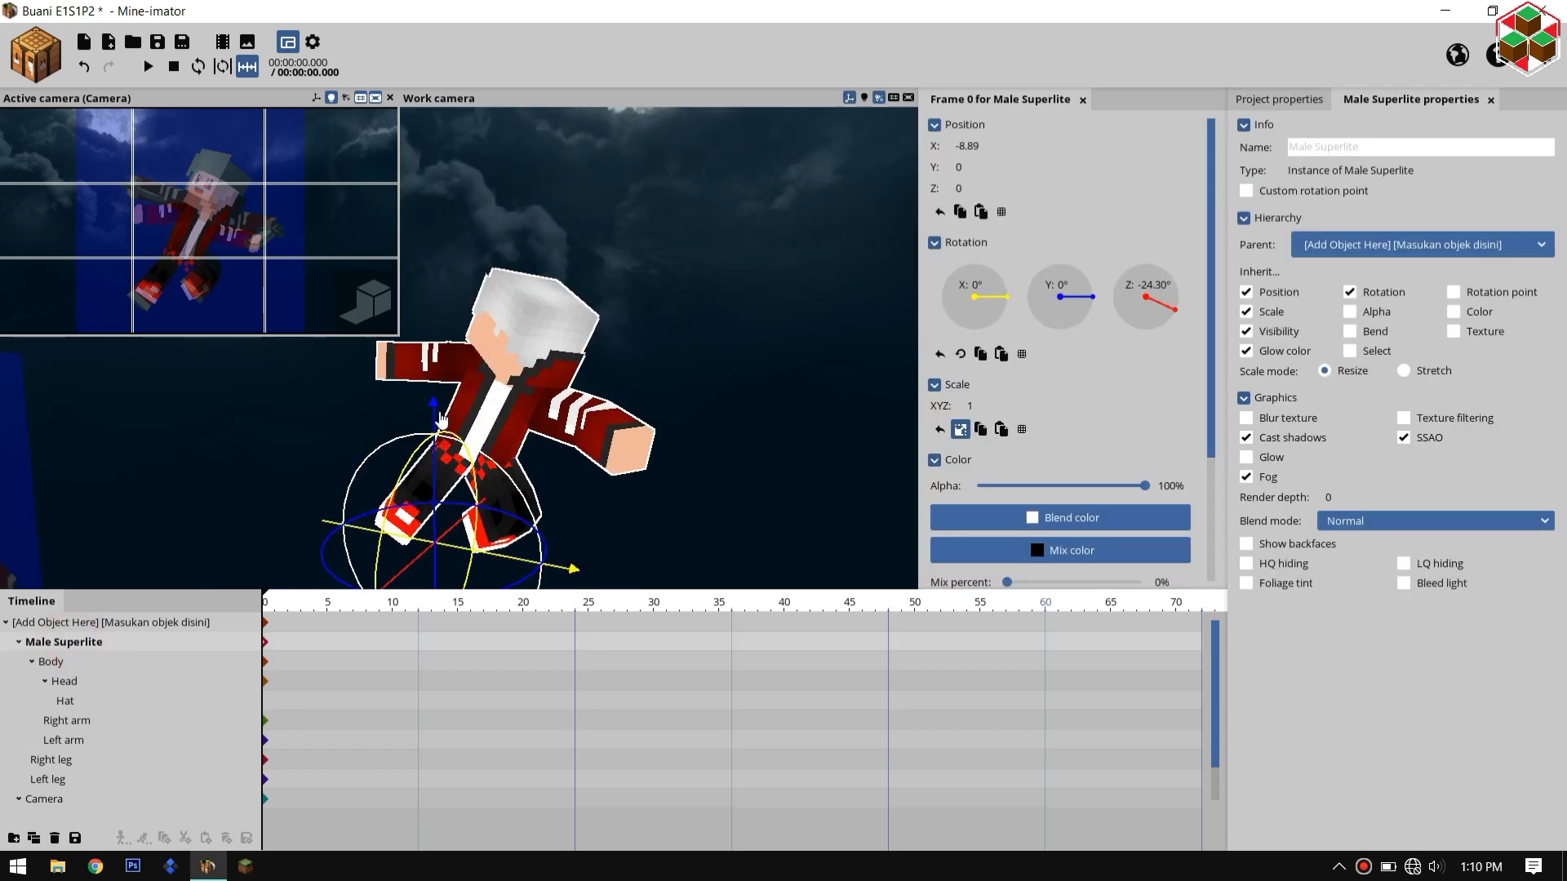
pyautogui.moveTo(439, 401); pyautogui.dragTo(438, 389)
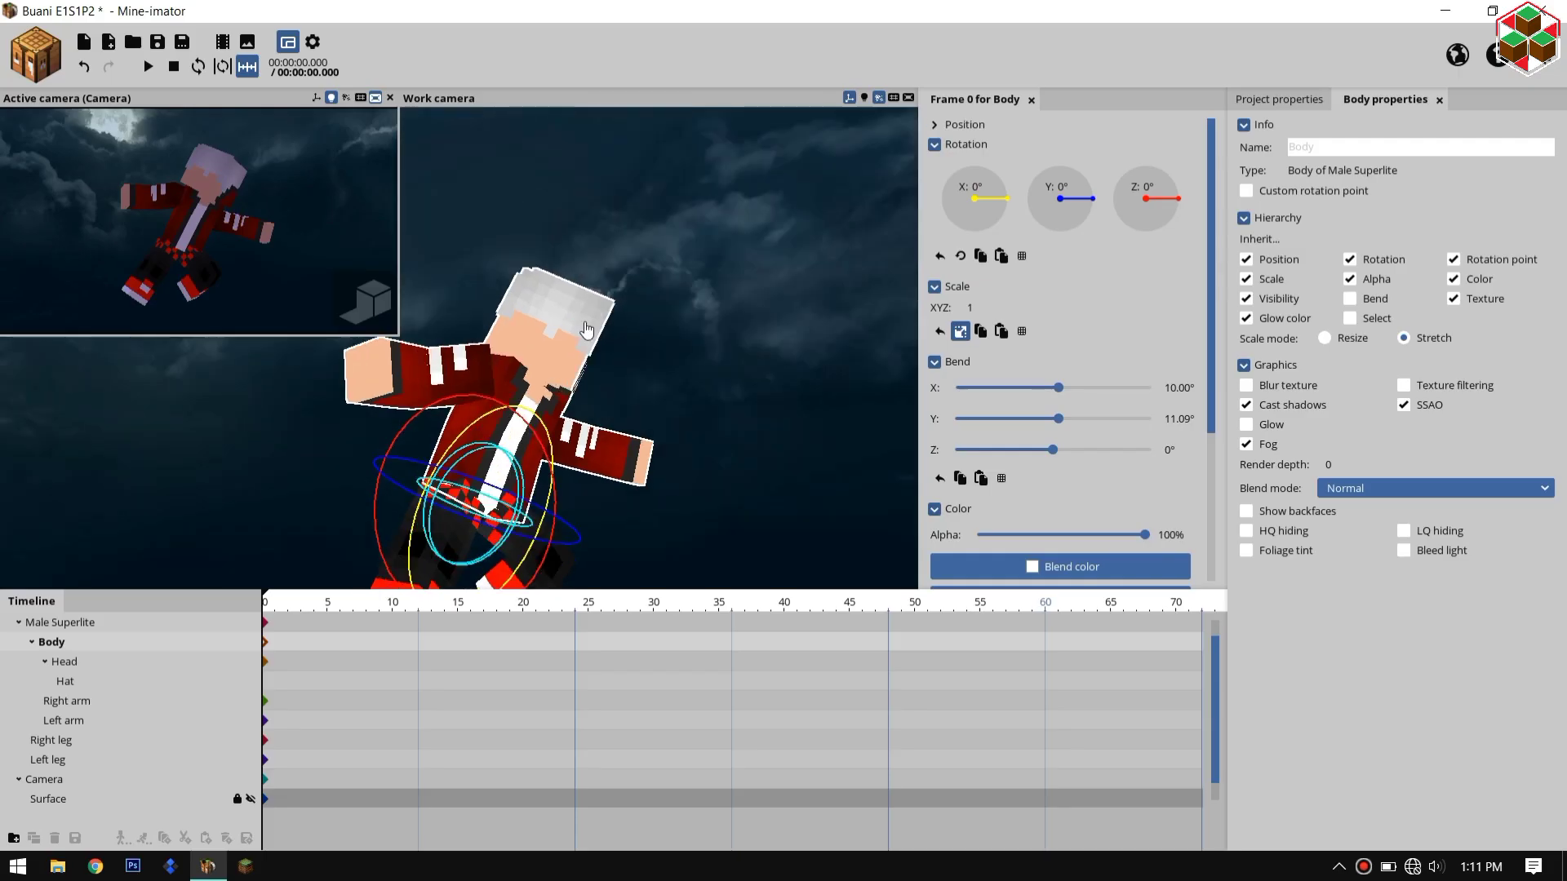
# Step: Bend the body to about 8.7° on Z and turn the head further to about -63° on Y
pyautogui.moveTo(486, 441); pyautogui.dragTo(470, 419)
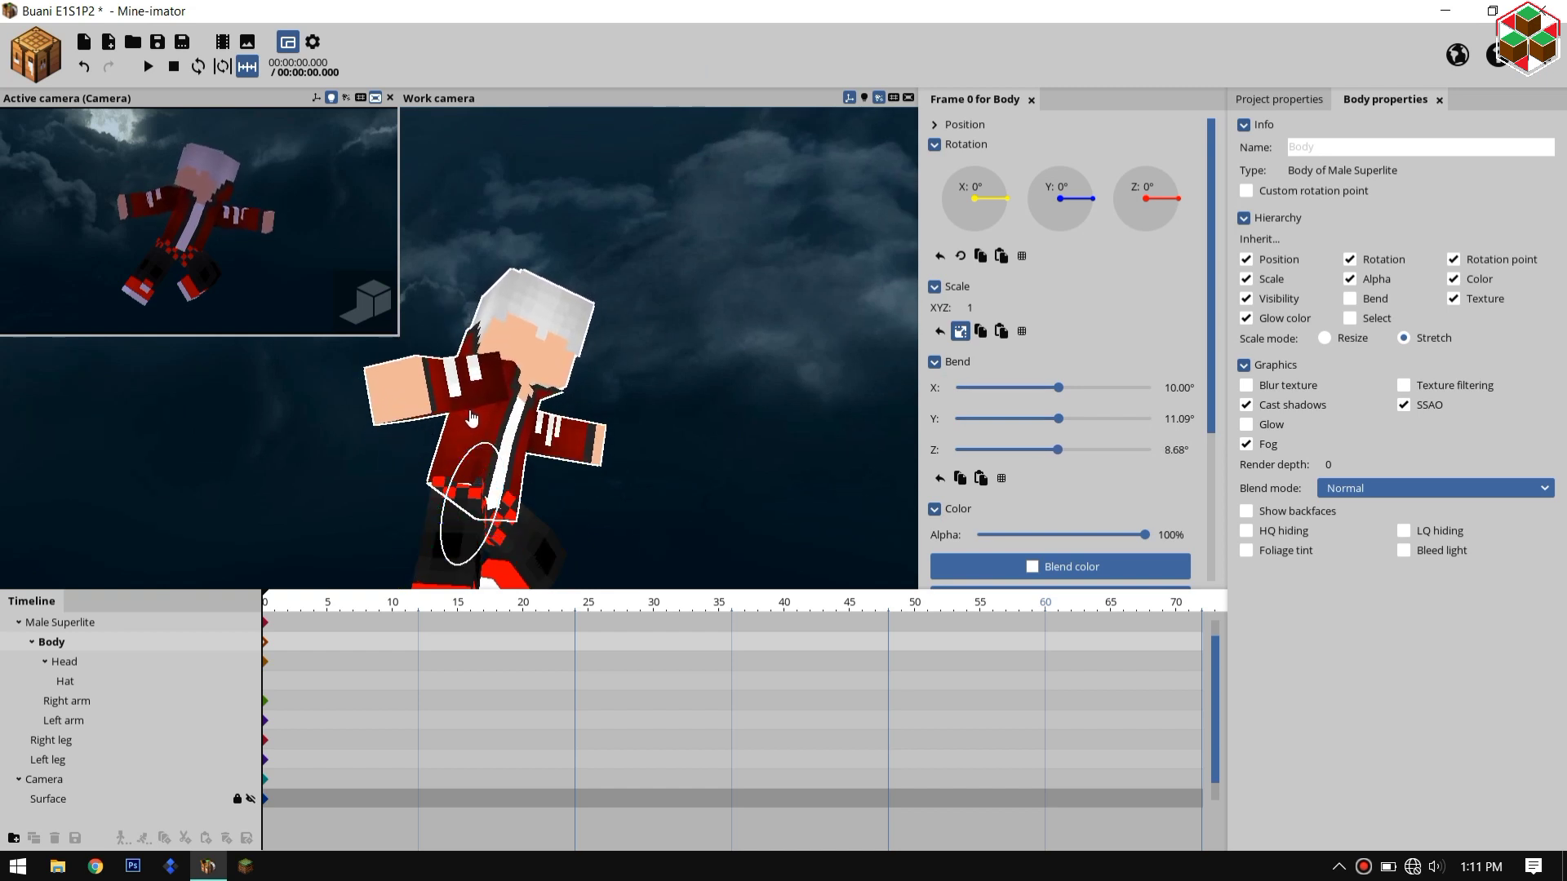
pyautogui.moveTo(522, 491)
pyautogui.mouseDown()
pyautogui.moveTo(504, 521)
pyautogui.moveTo(533, 505)
pyautogui.mouseUp()
pyautogui.click(519, 384)
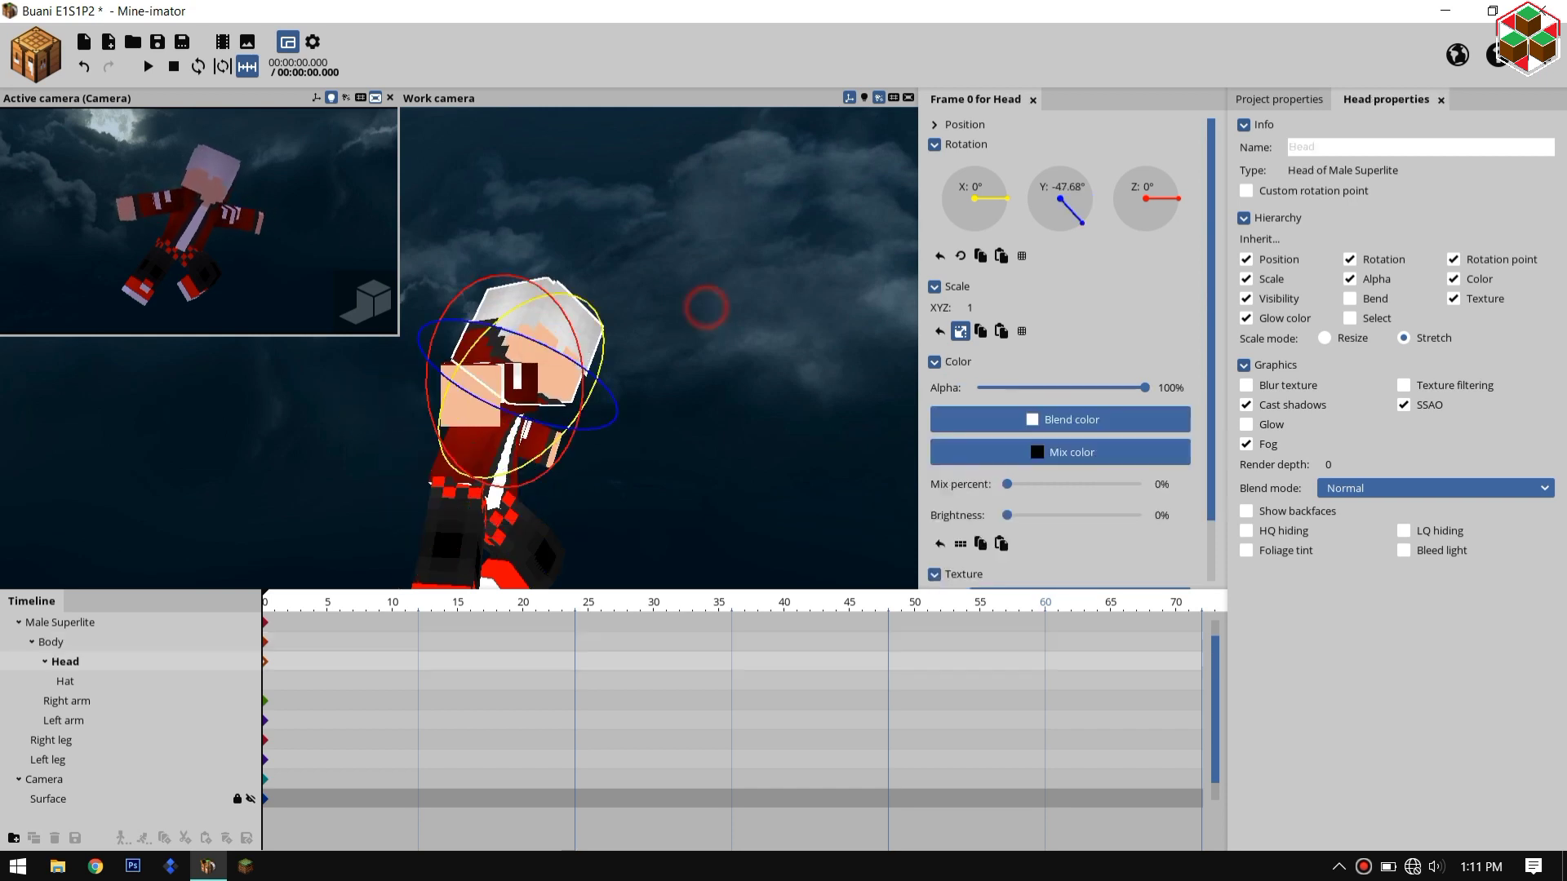
pyautogui.moveTo(653, 337); pyautogui.dragTo(593, 376, button='middle')
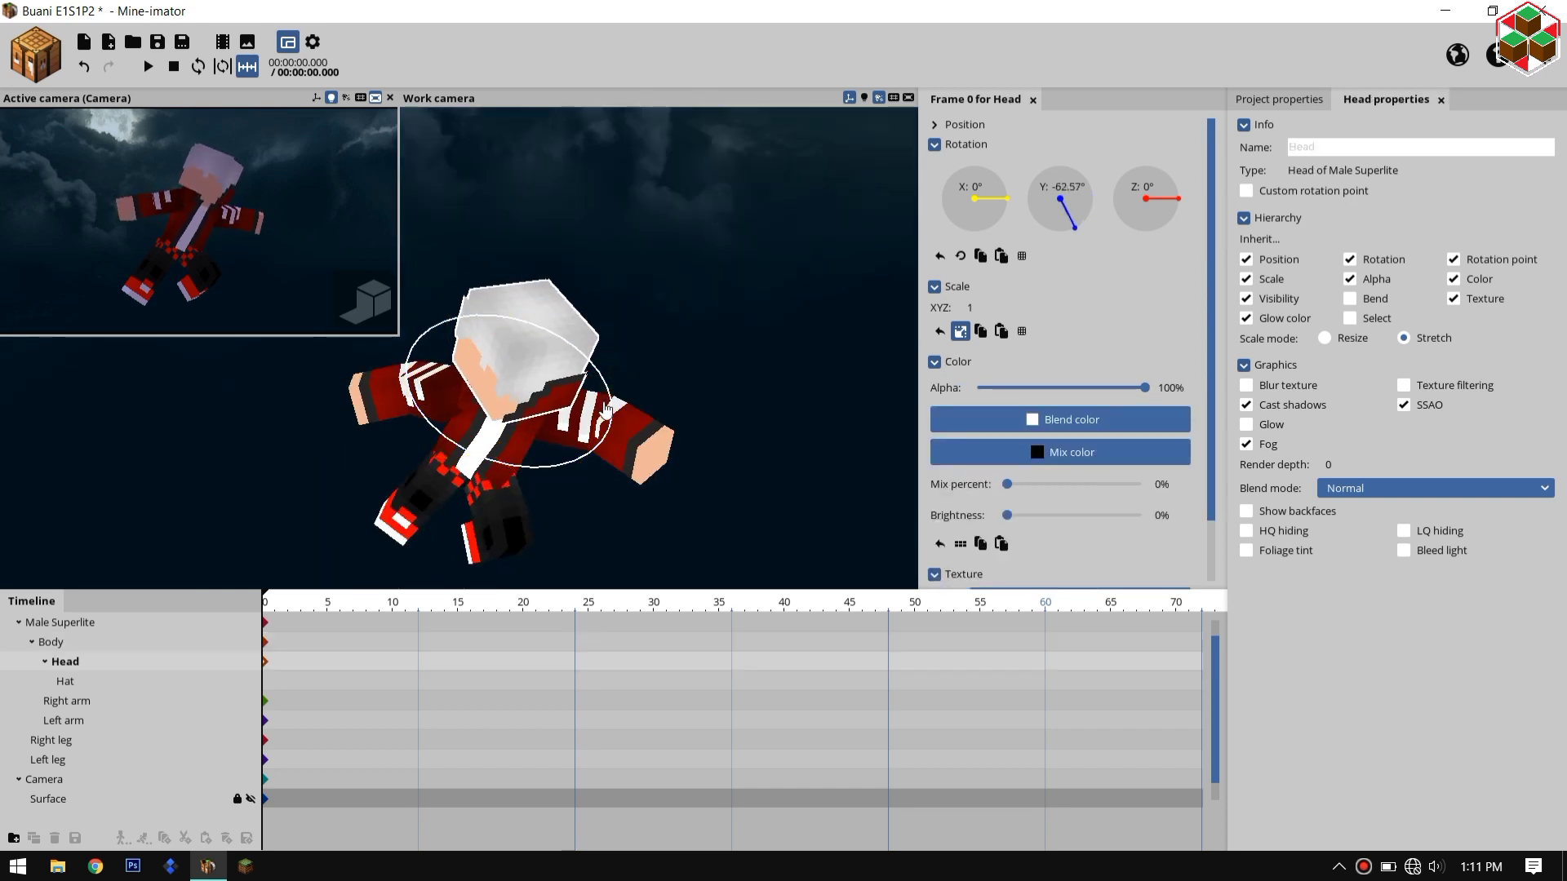
# Step: Rotate the right arm to about -19° on Y and -46° on Z, and switch the camera preview to rendered mode
pyautogui.click(605, 412)
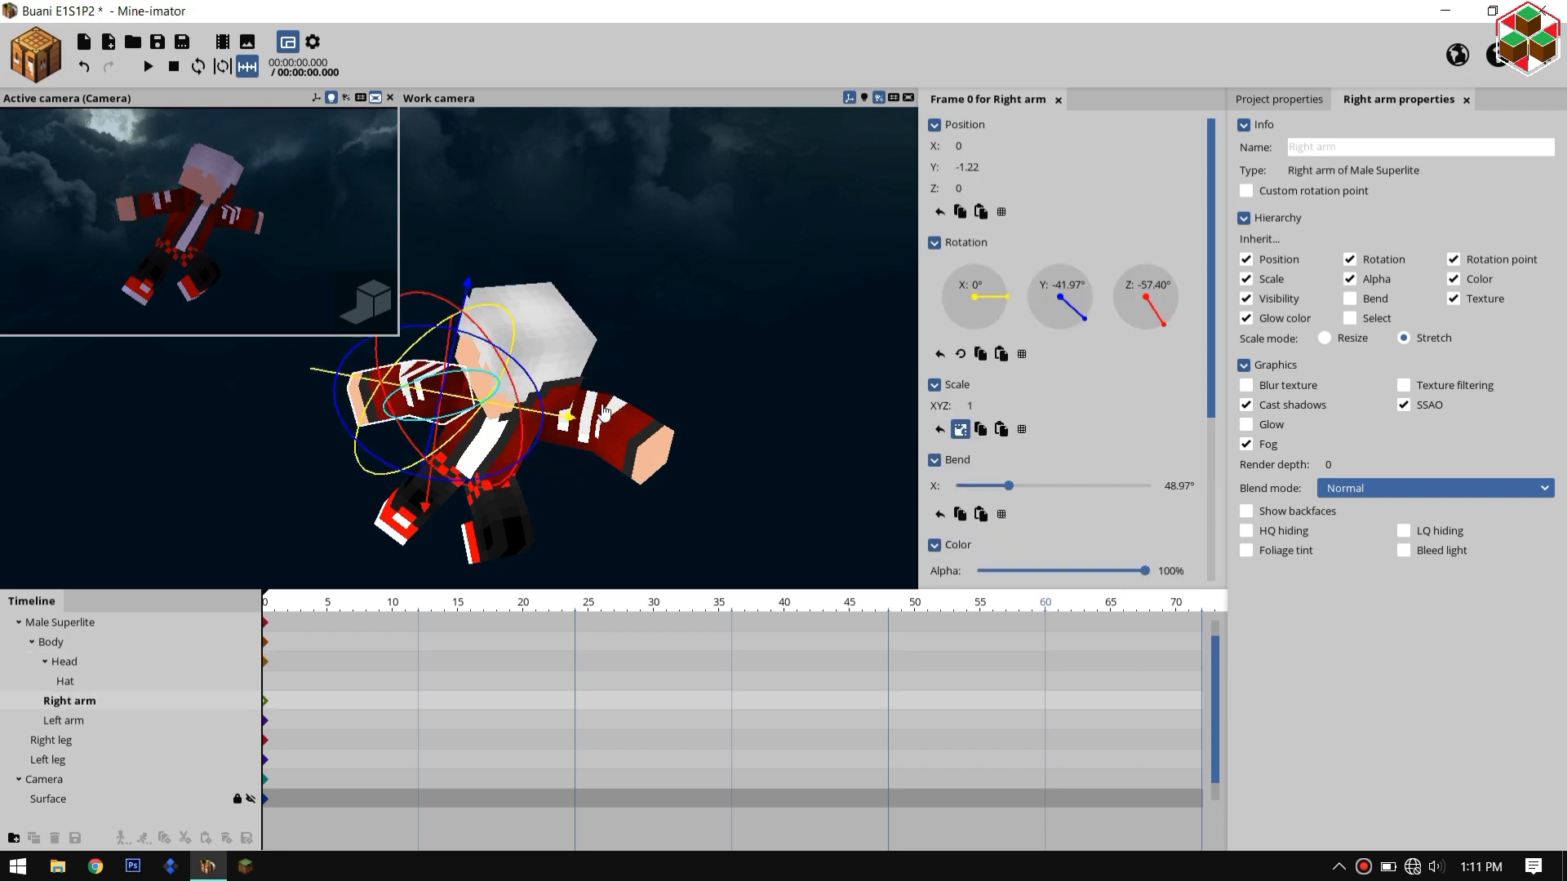
pyautogui.moveTo(533, 350); pyautogui.dragTo(443, 385)
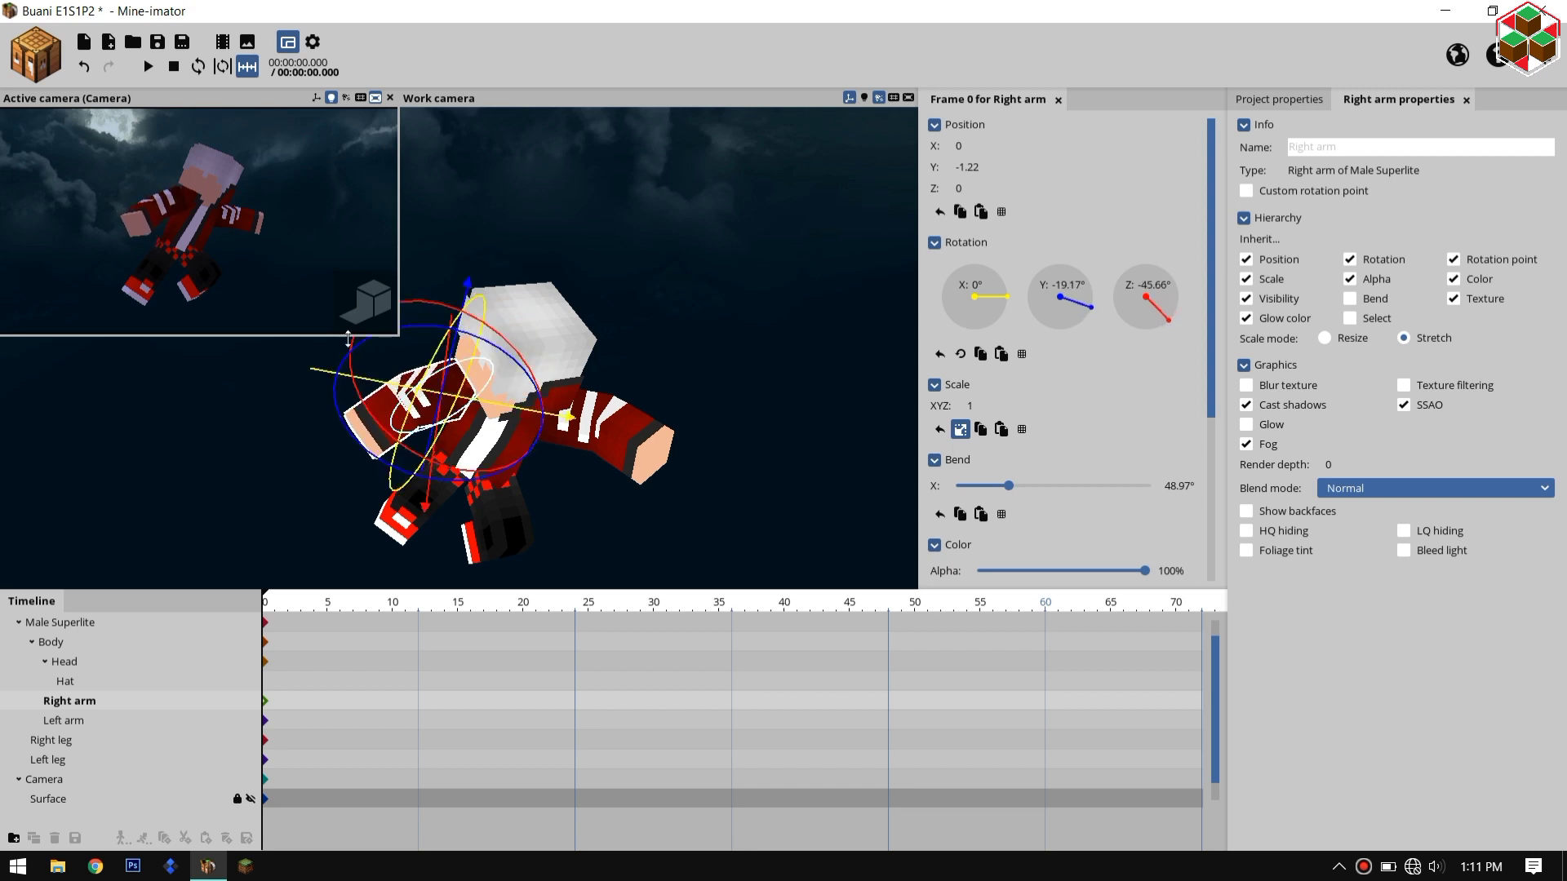
pyautogui.click(362, 315)
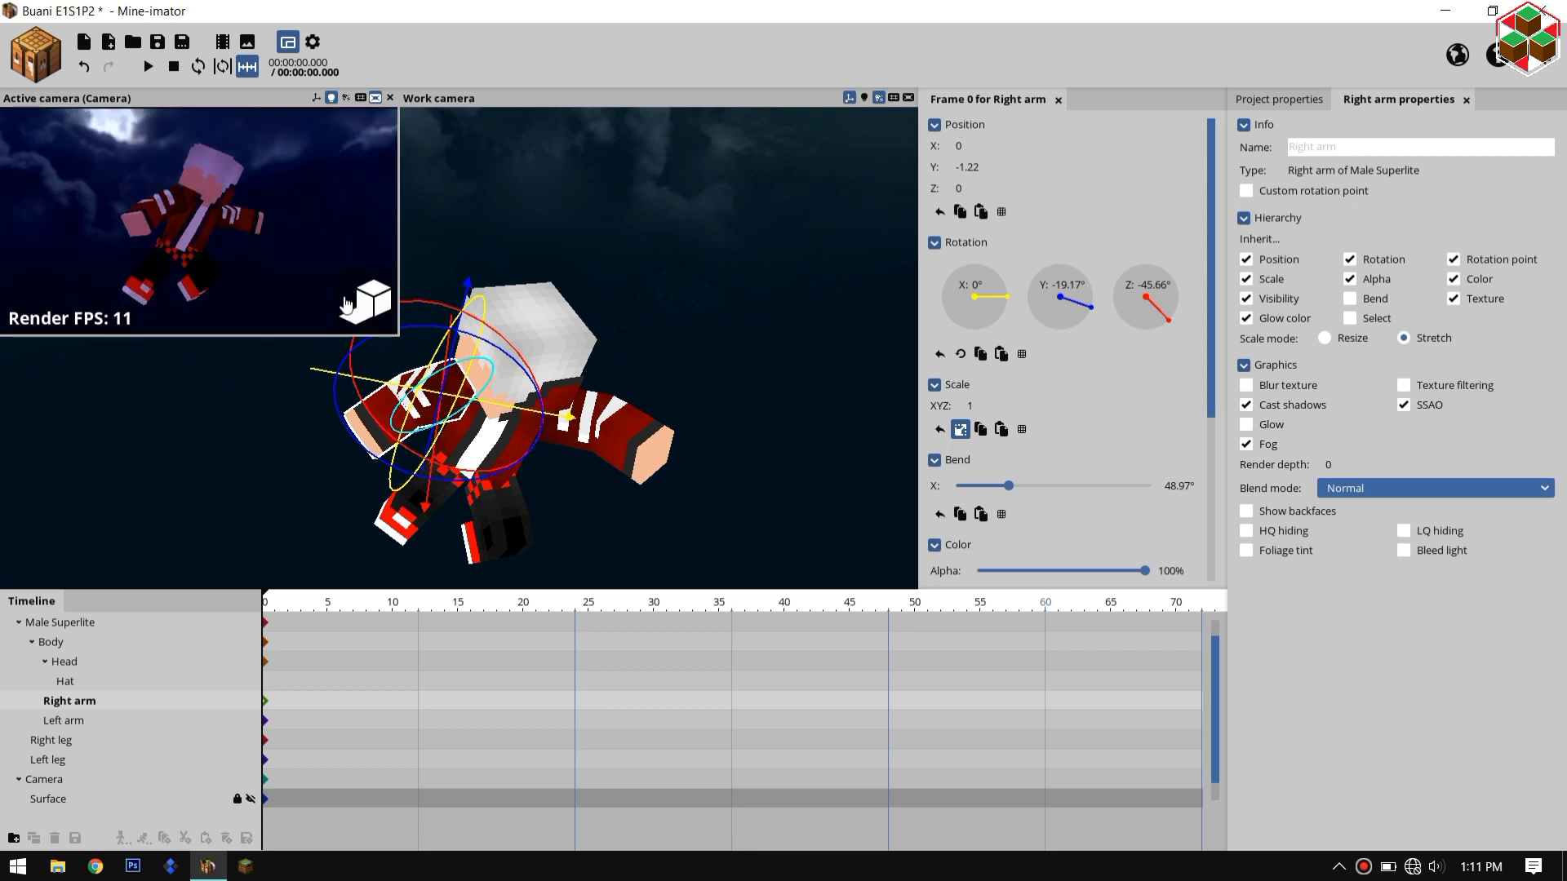
# Step: Rotate the camera around the character to about -8° on X and -182° on Y
pyautogui.click(235, 215)
pyautogui.moveTo(661, 226); pyautogui.dragTo(677, 388)
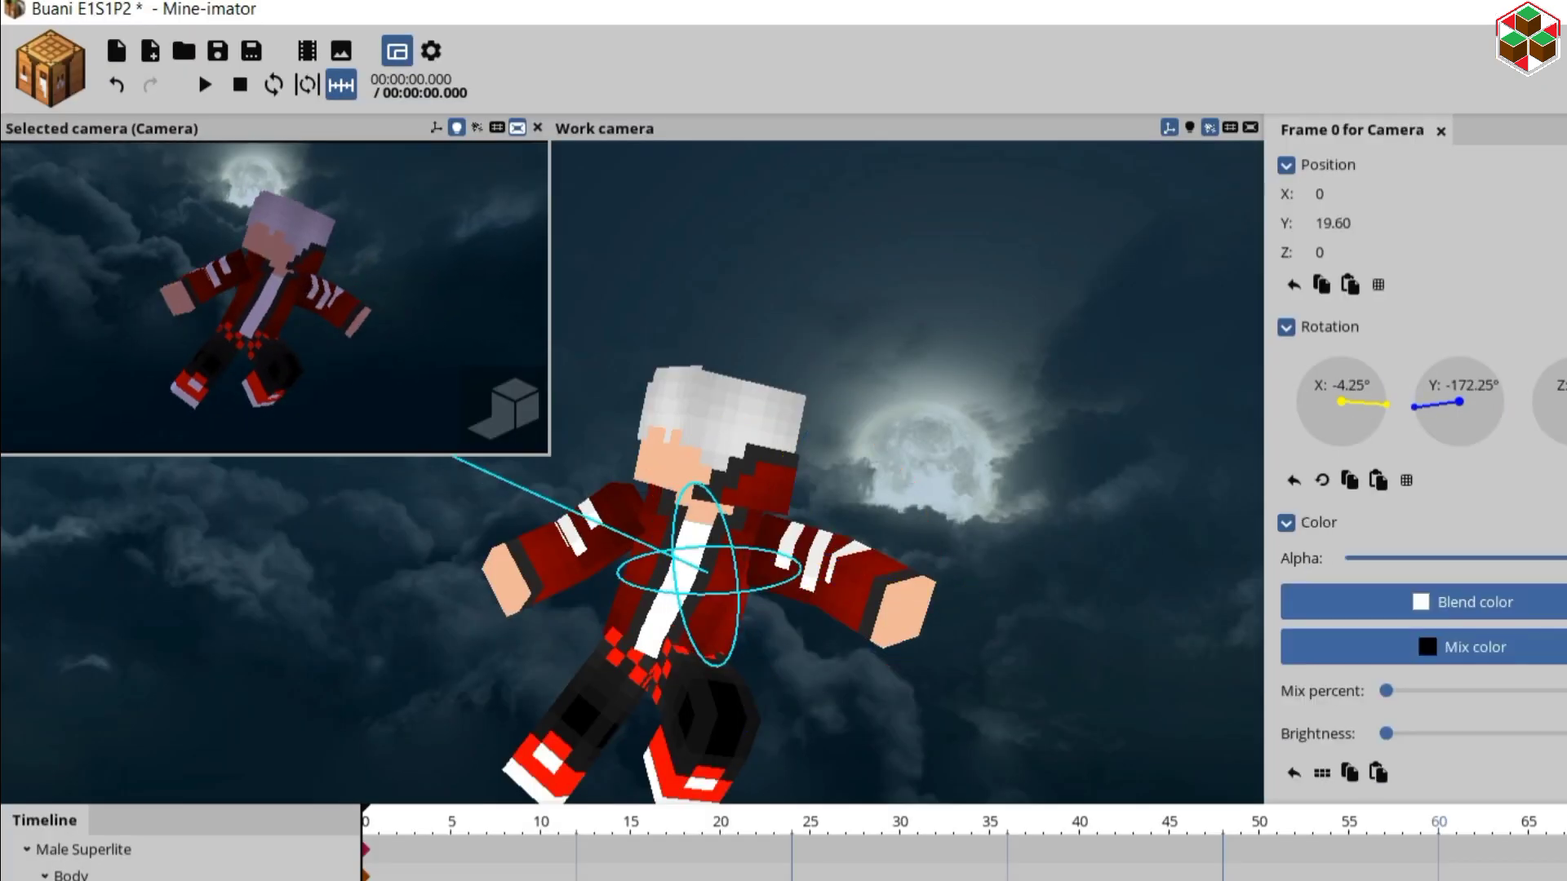
pyautogui.moveTo(245, 298); pyautogui.dragTo(285, 281)
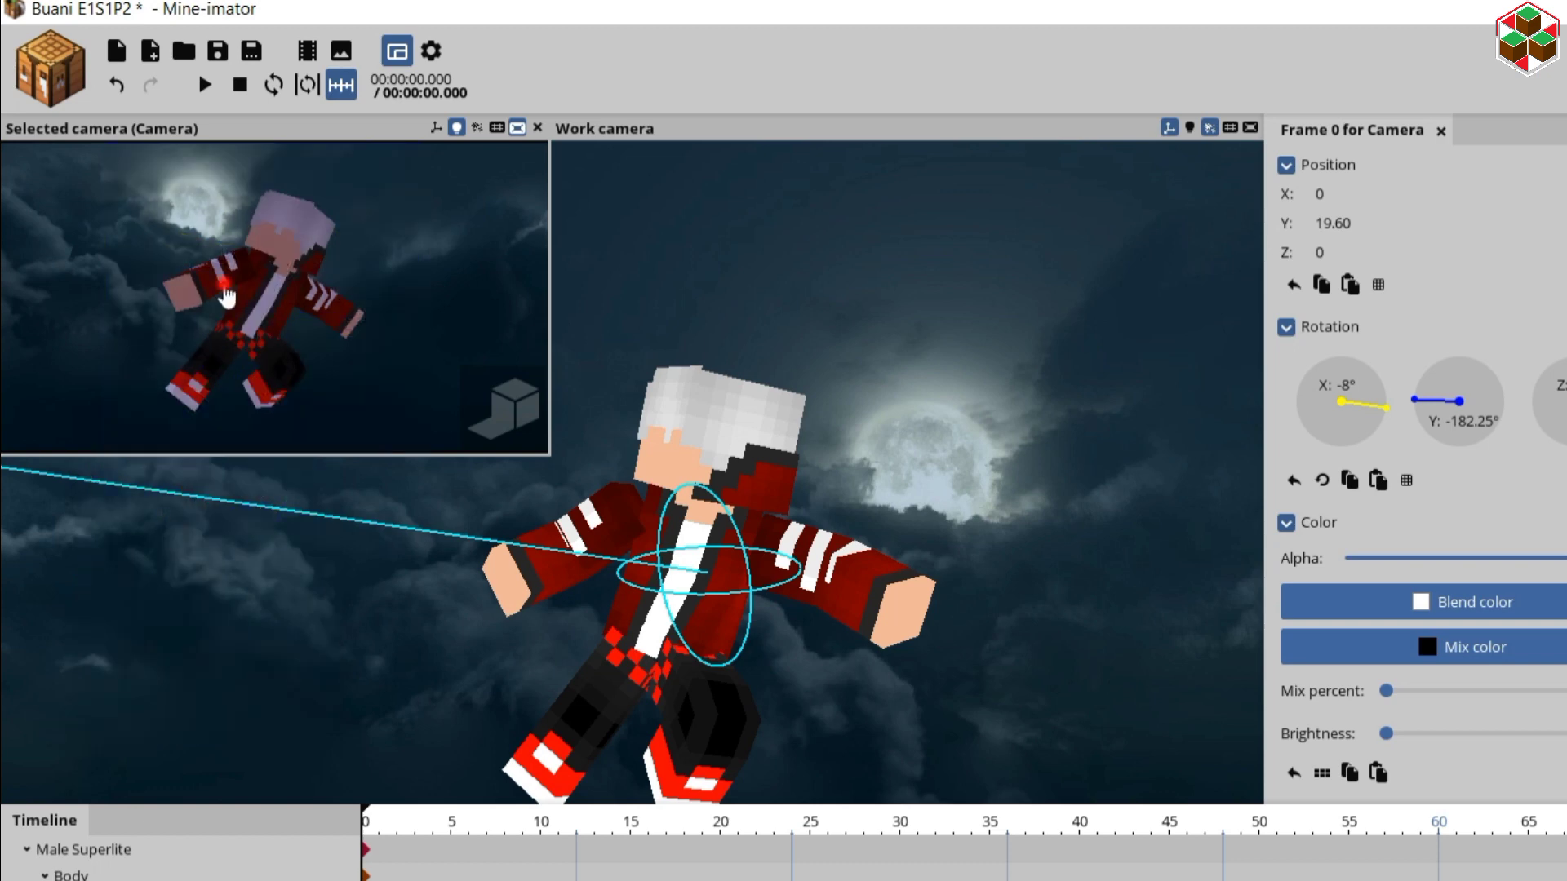
# Step: Rotate the right arm to about 15° on X and the left arm to about -19° on X
pyautogui.click(224, 290)
pyautogui.moveTo(736, 451); pyautogui.dragTo(669, 320)
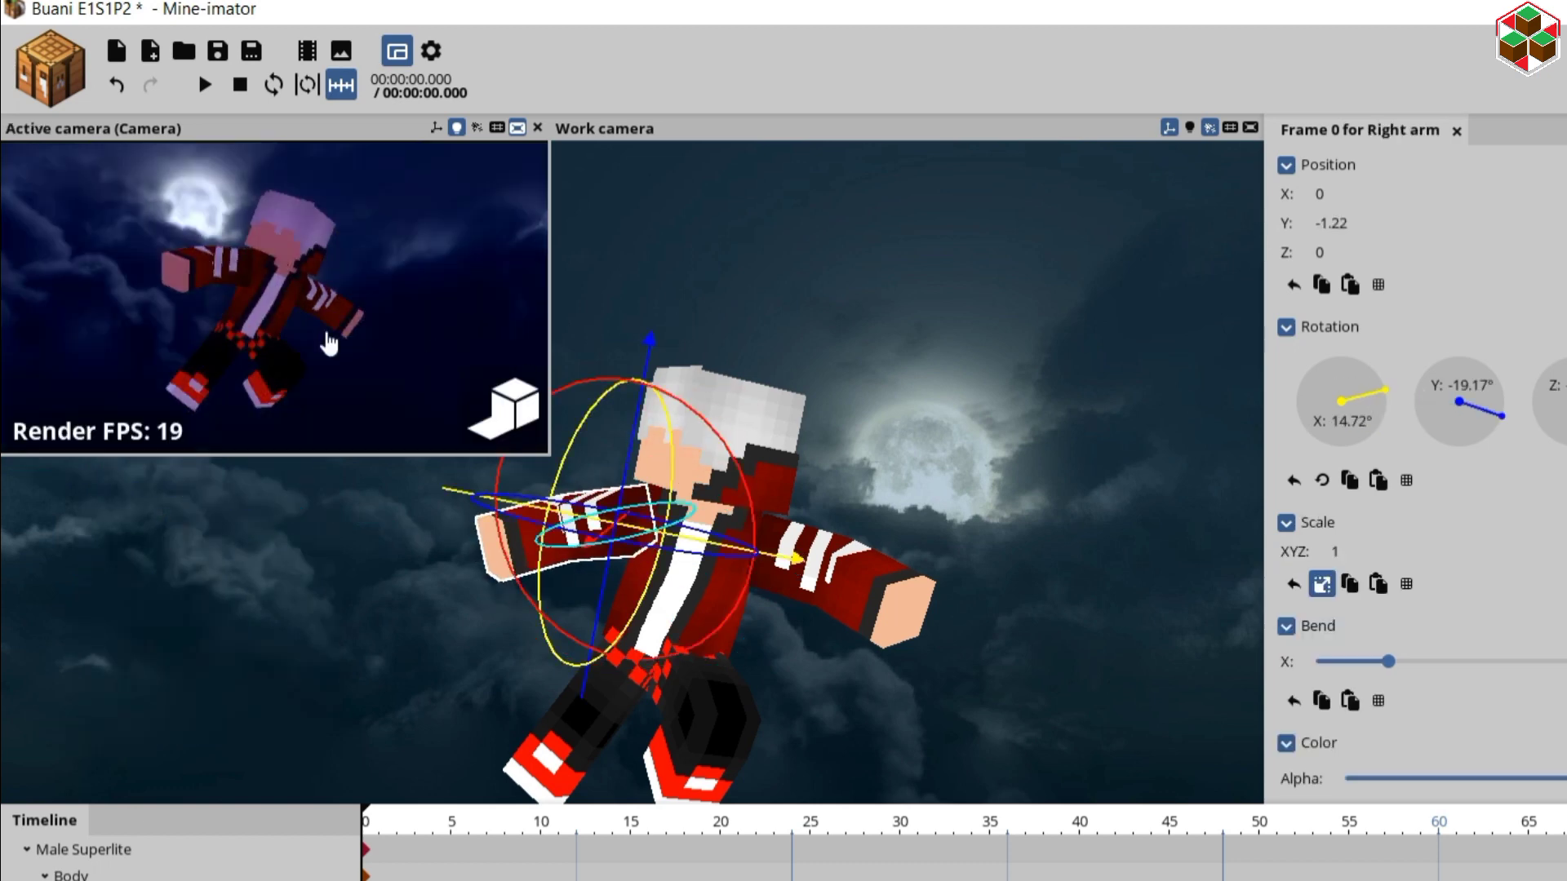
pyautogui.click(840, 563)
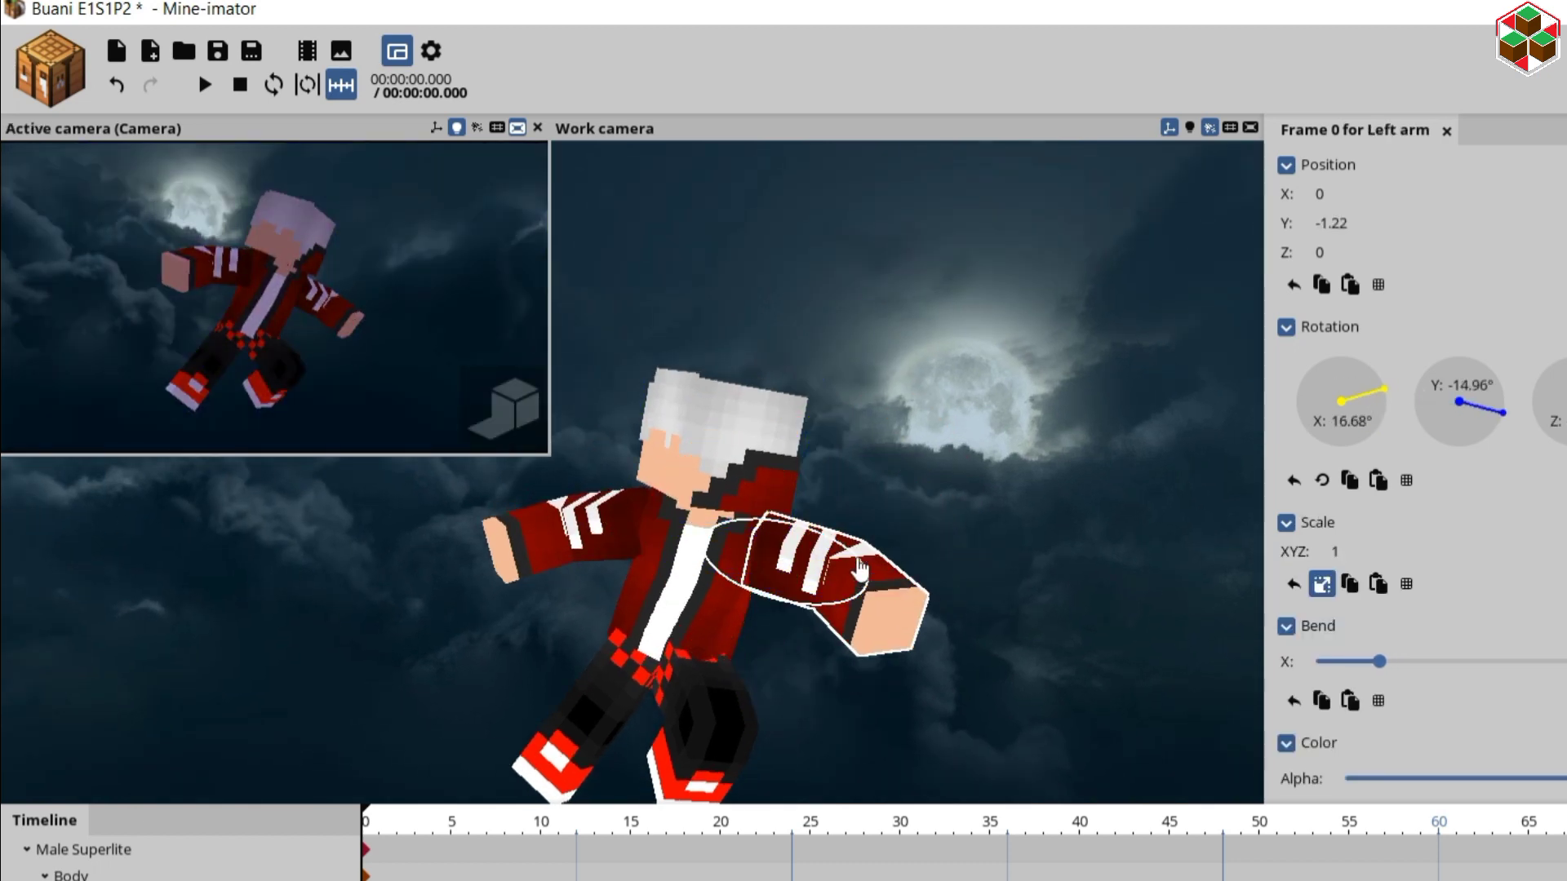
pyautogui.moveTo(843, 555); pyautogui.dragTo(936, 586)
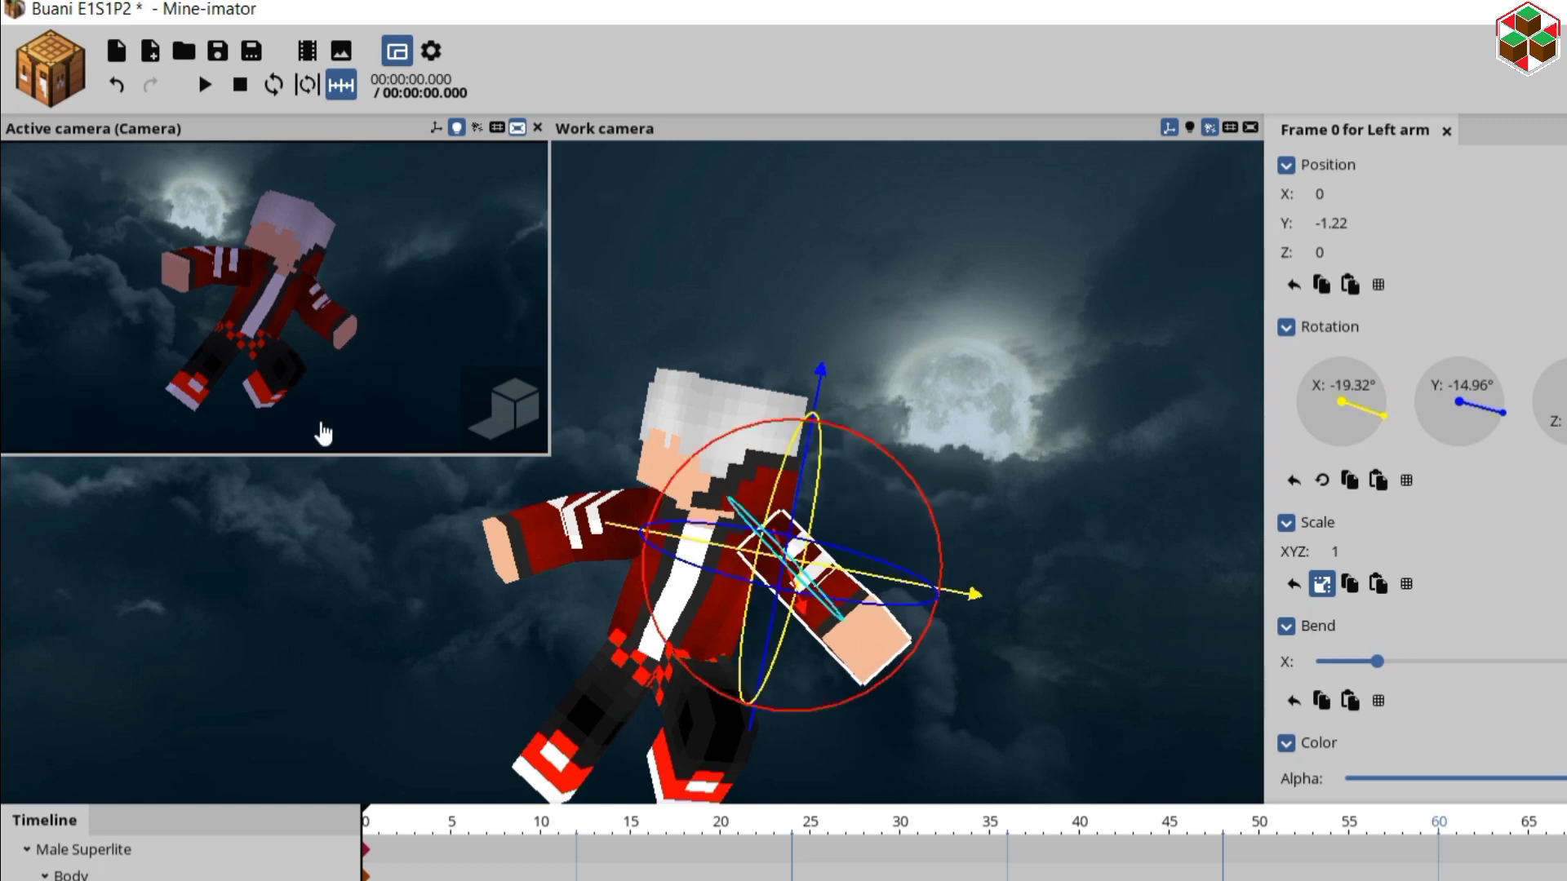
# Step: Fine-tune the right arm's bend and clear the selection to check the pose
pyautogui.click(212, 270)
pyautogui.moveTo(584, 523)
pyautogui.mouseDown()
pyautogui.moveTo(555, 563)
pyautogui.moveTo(568, 543)
pyautogui.mouseUp()
pyautogui.click(1061, 572)
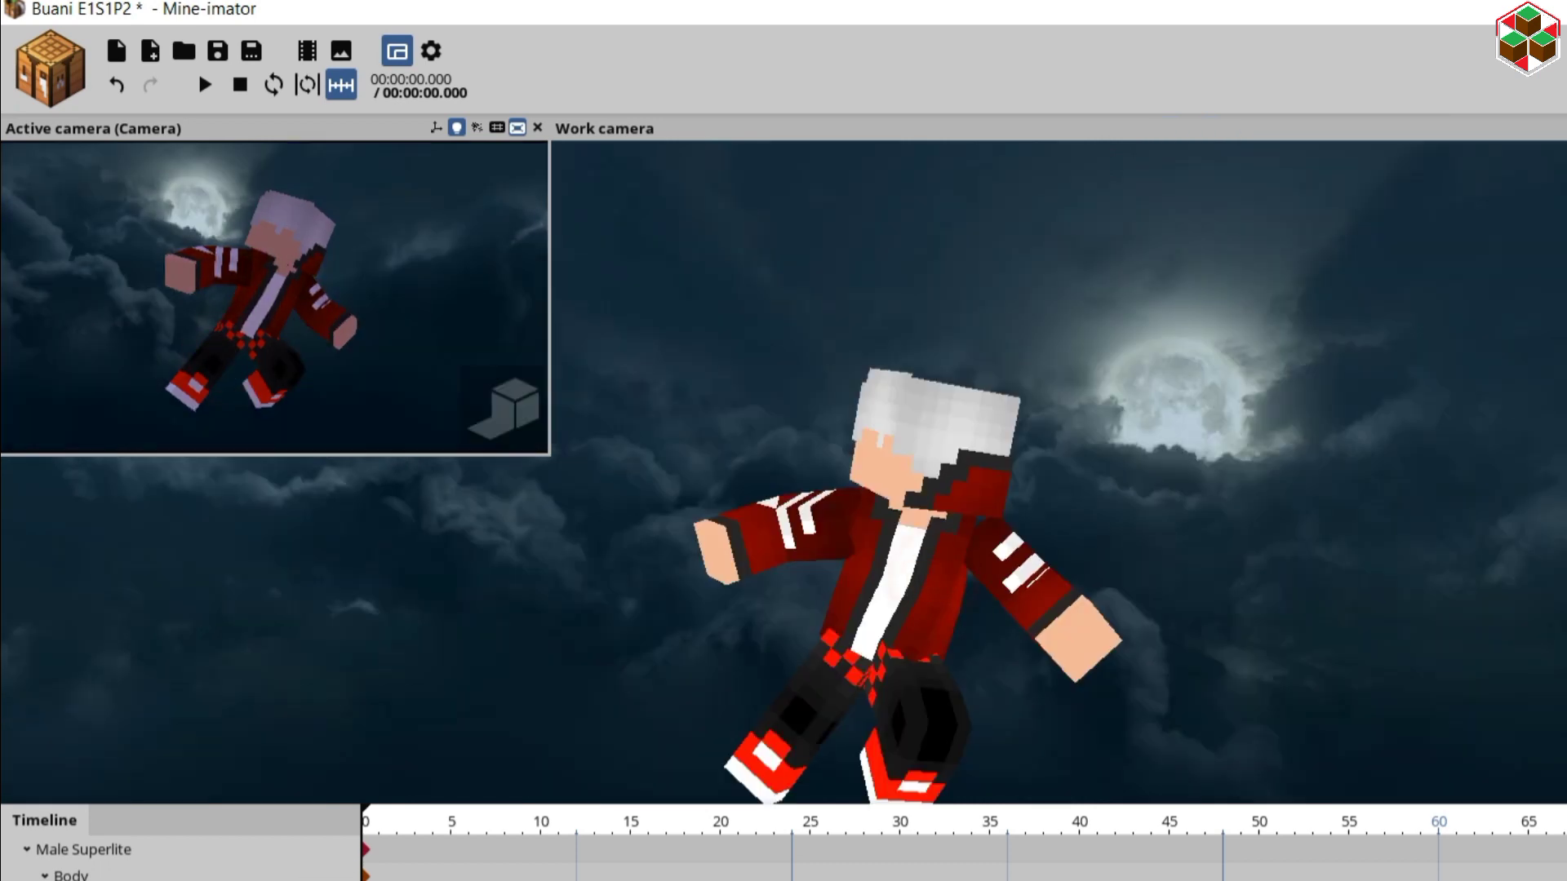
pyautogui.moveTo(1060, 571); pyautogui.dragTo(897, 531)
# Step: Swing the camera further so the moon sits farther from the head, then refine the bend and rotation of both arms
pyautogui.moveTo(245, 293); pyautogui.dragTo(231, 260)
pyautogui.click(231, 256)
pyautogui.moveTo(1052, 490); pyautogui.dragTo(914, 465)
pyautogui.moveTo(527, 423); pyautogui.dragTo(384, 378)
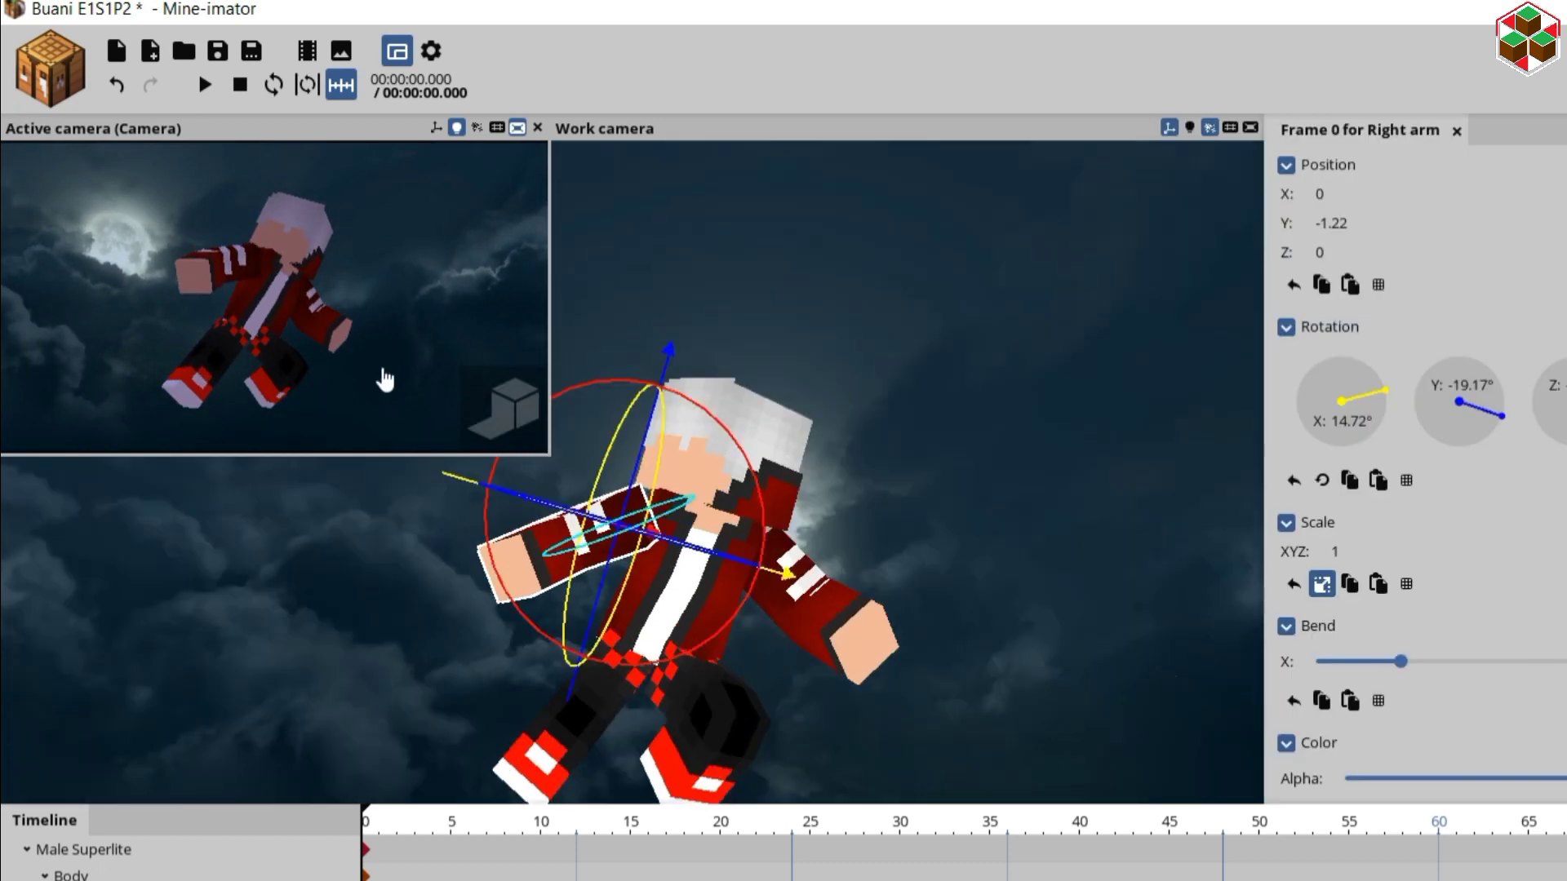
pyautogui.click(816, 583)
pyautogui.moveTo(881, 482); pyautogui.dragTo(852, 441)
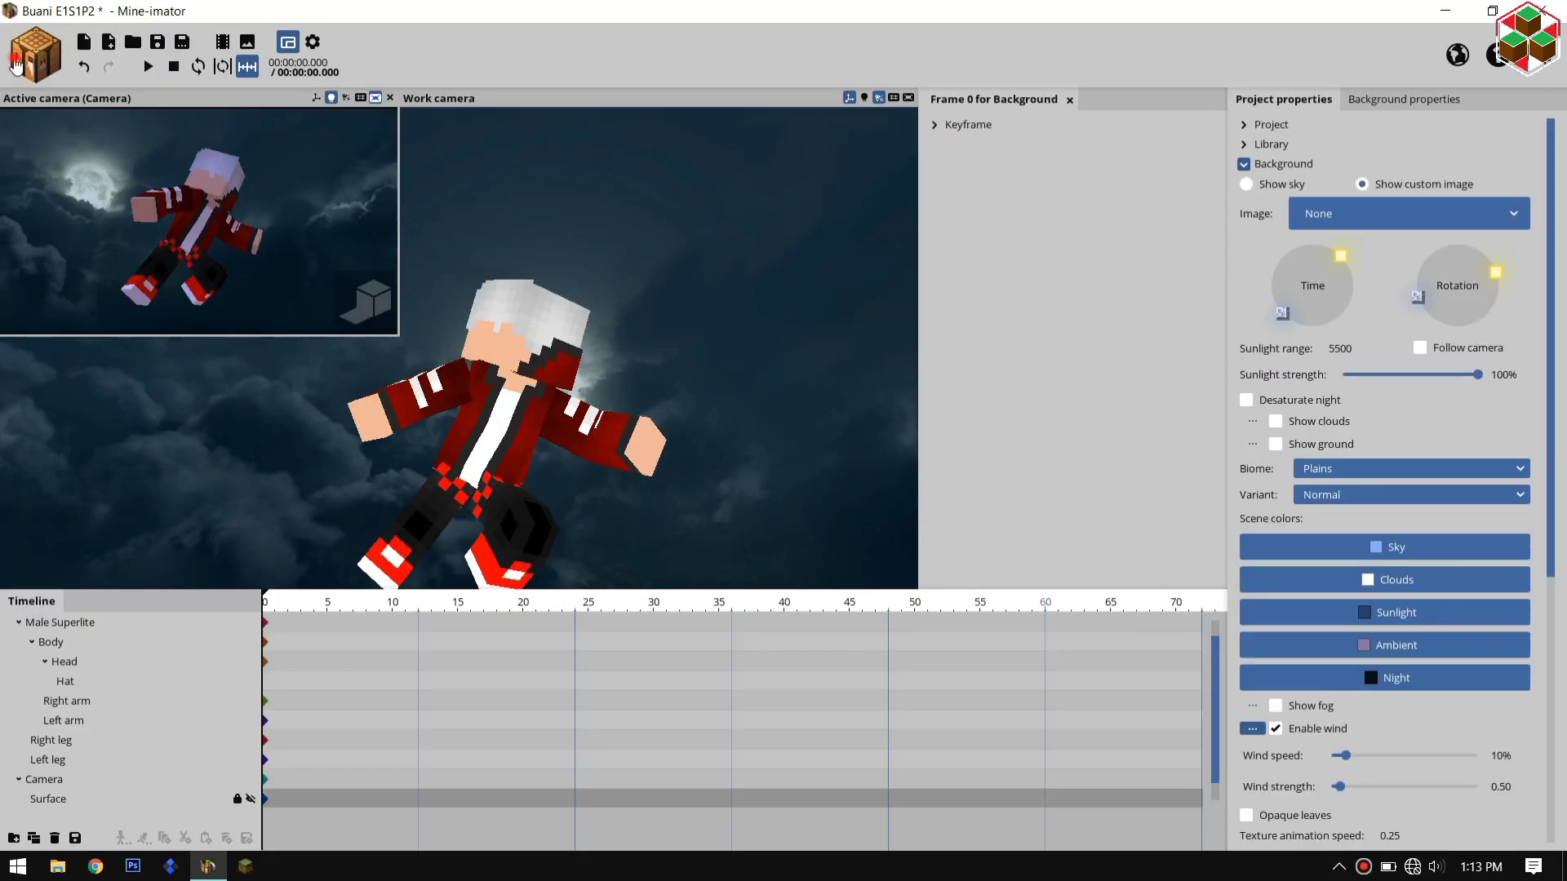
# Step: Create a 3D sword item using the Minecraft item textures
pyautogui.click(14, 838)
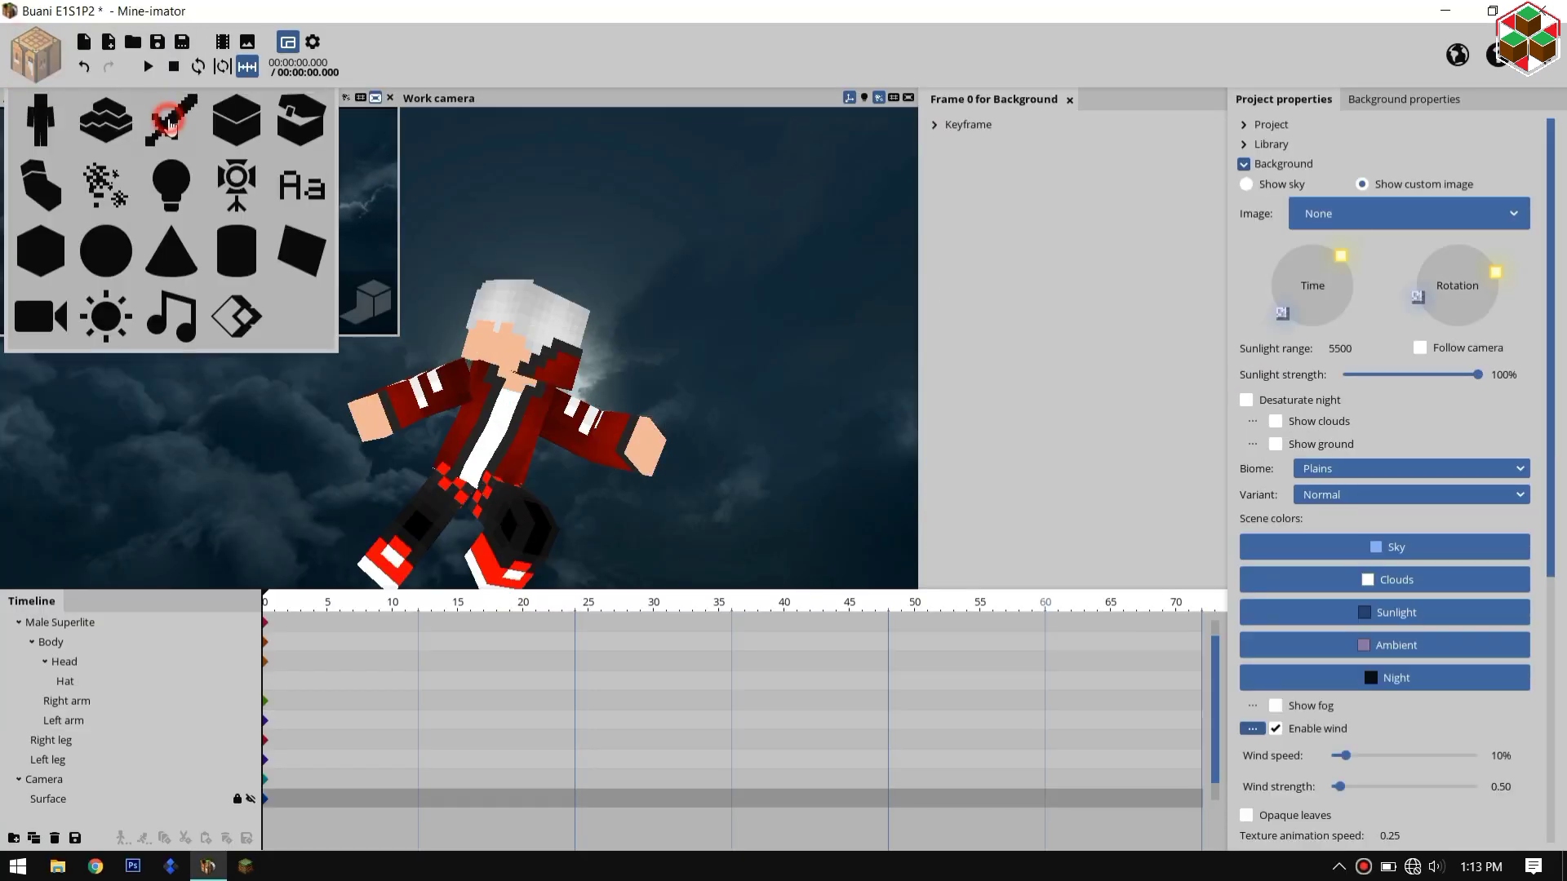
pyautogui.click(171, 121)
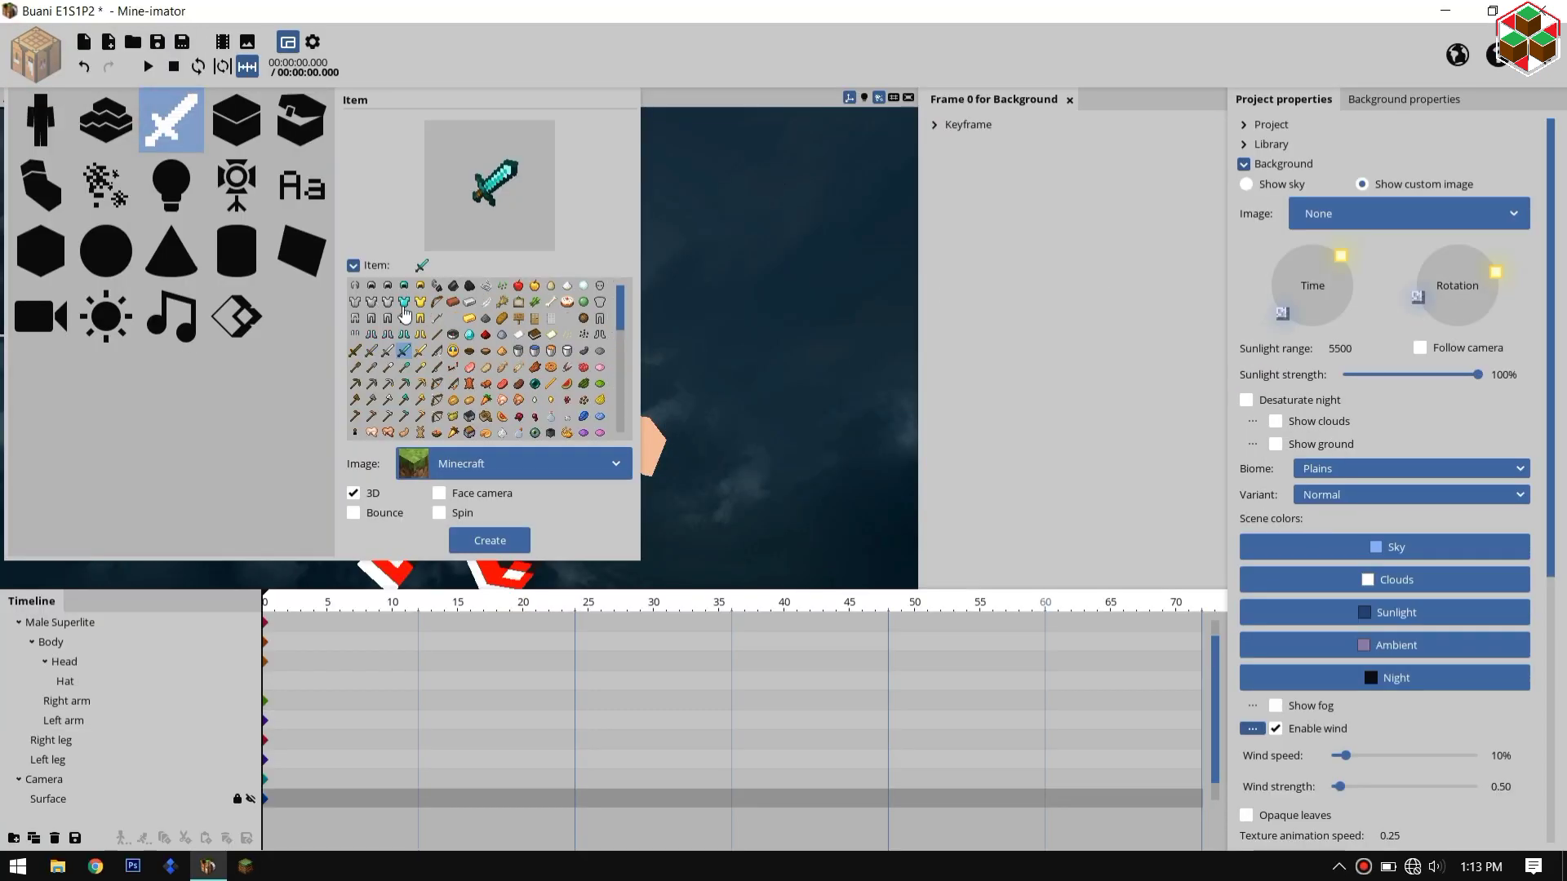
pyautogui.click(489, 541)
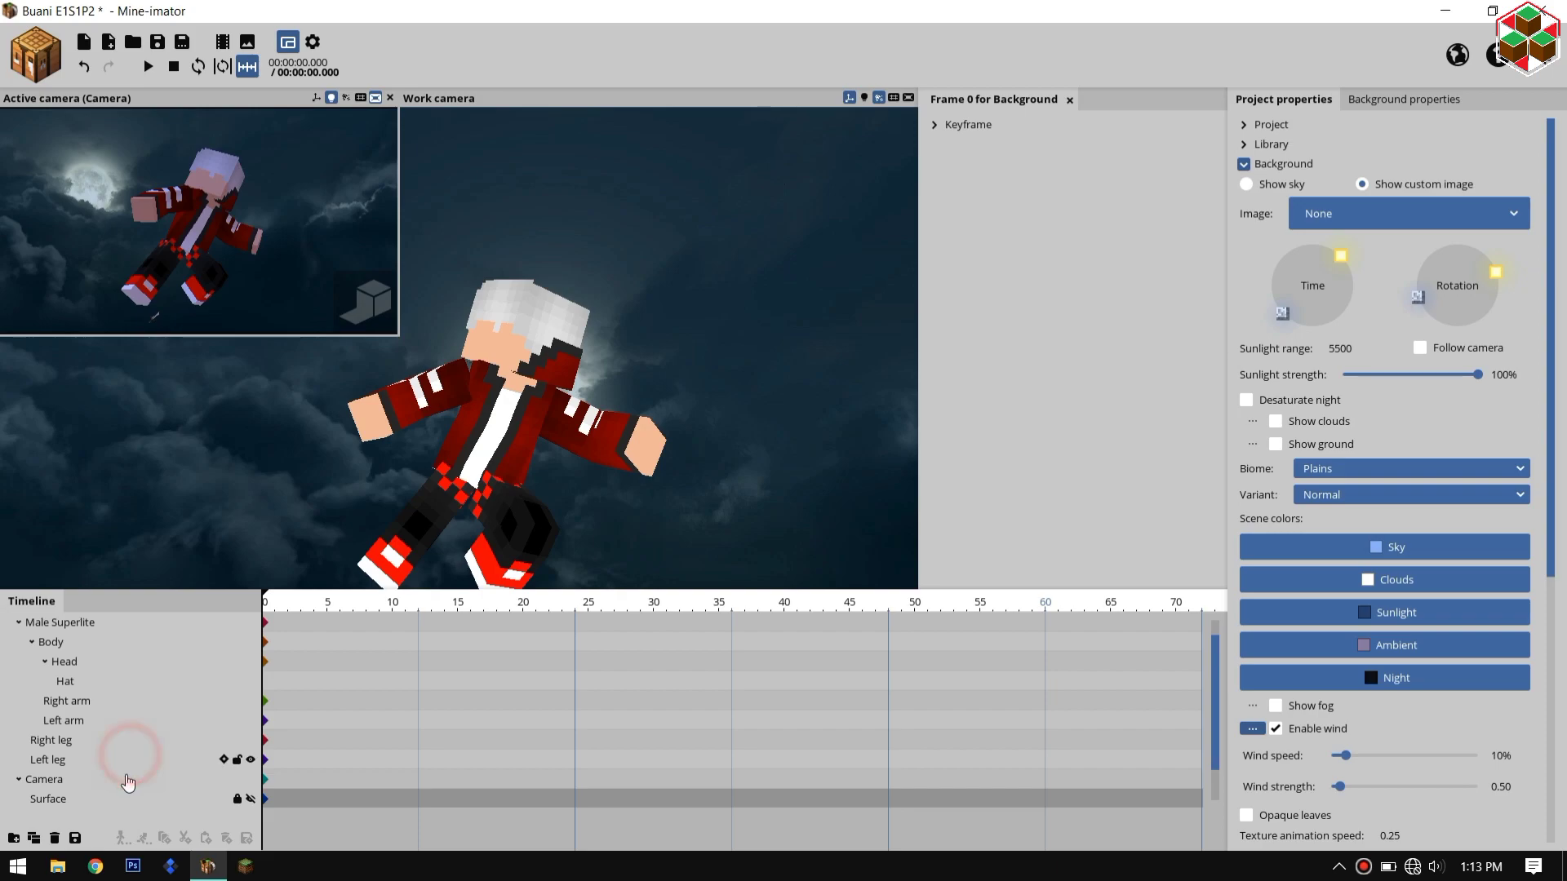
# Step: Parent the new sword item to the character's right arm in the timeline
pyautogui.click(131, 757)
pyautogui.scroll(-2, 82, 793)
pyautogui.click(20, 798)
pyautogui.moveTo(27, 800); pyautogui.dragTo(55, 762)
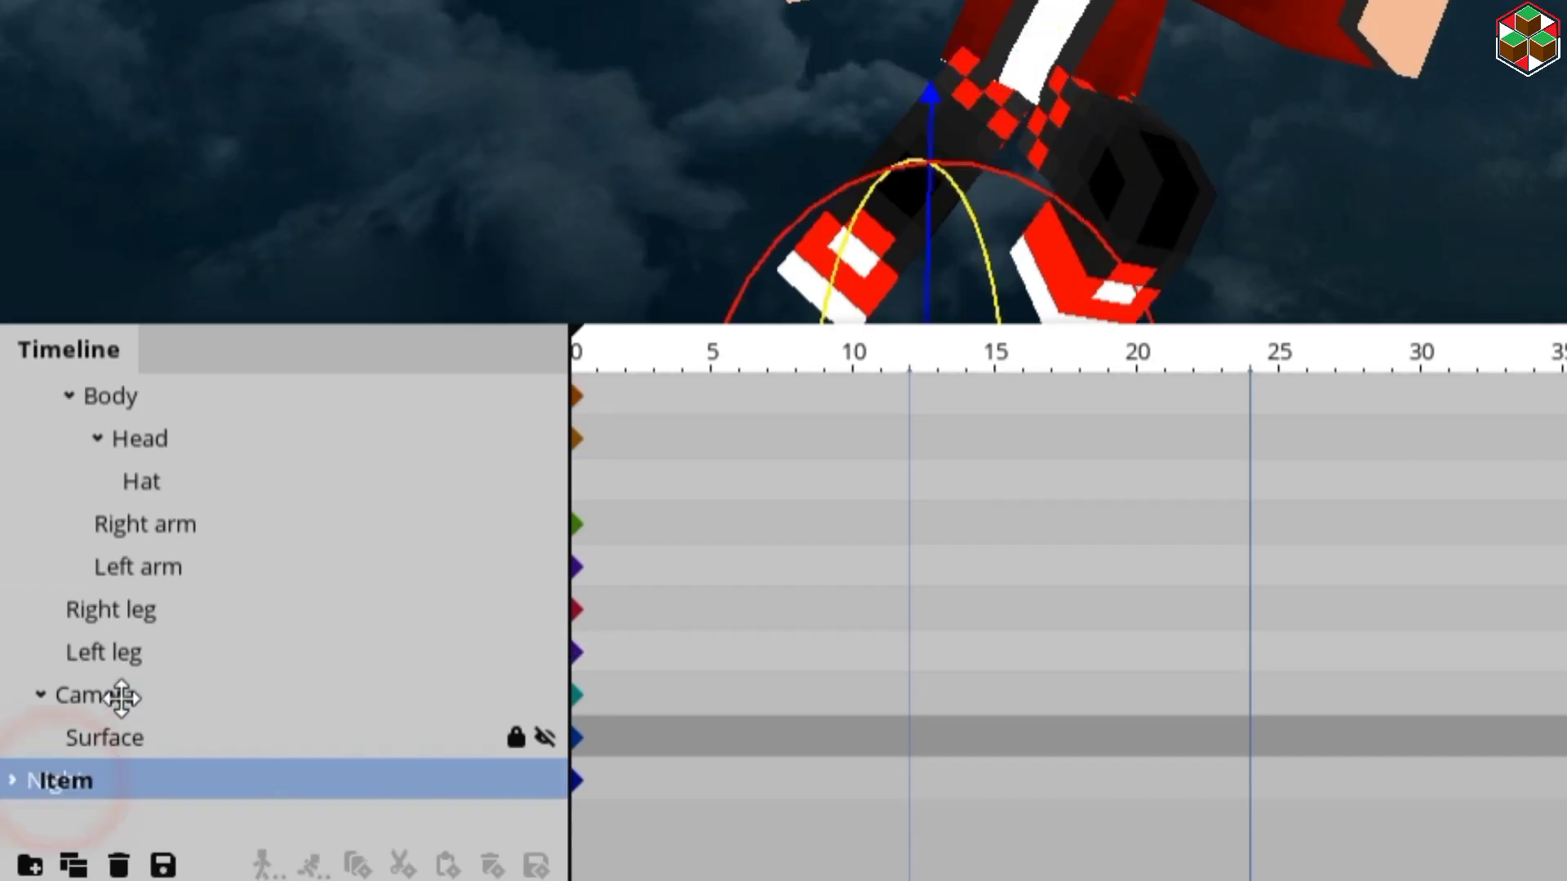
pyautogui.moveTo(121, 697); pyautogui.dragTo(160, 530)
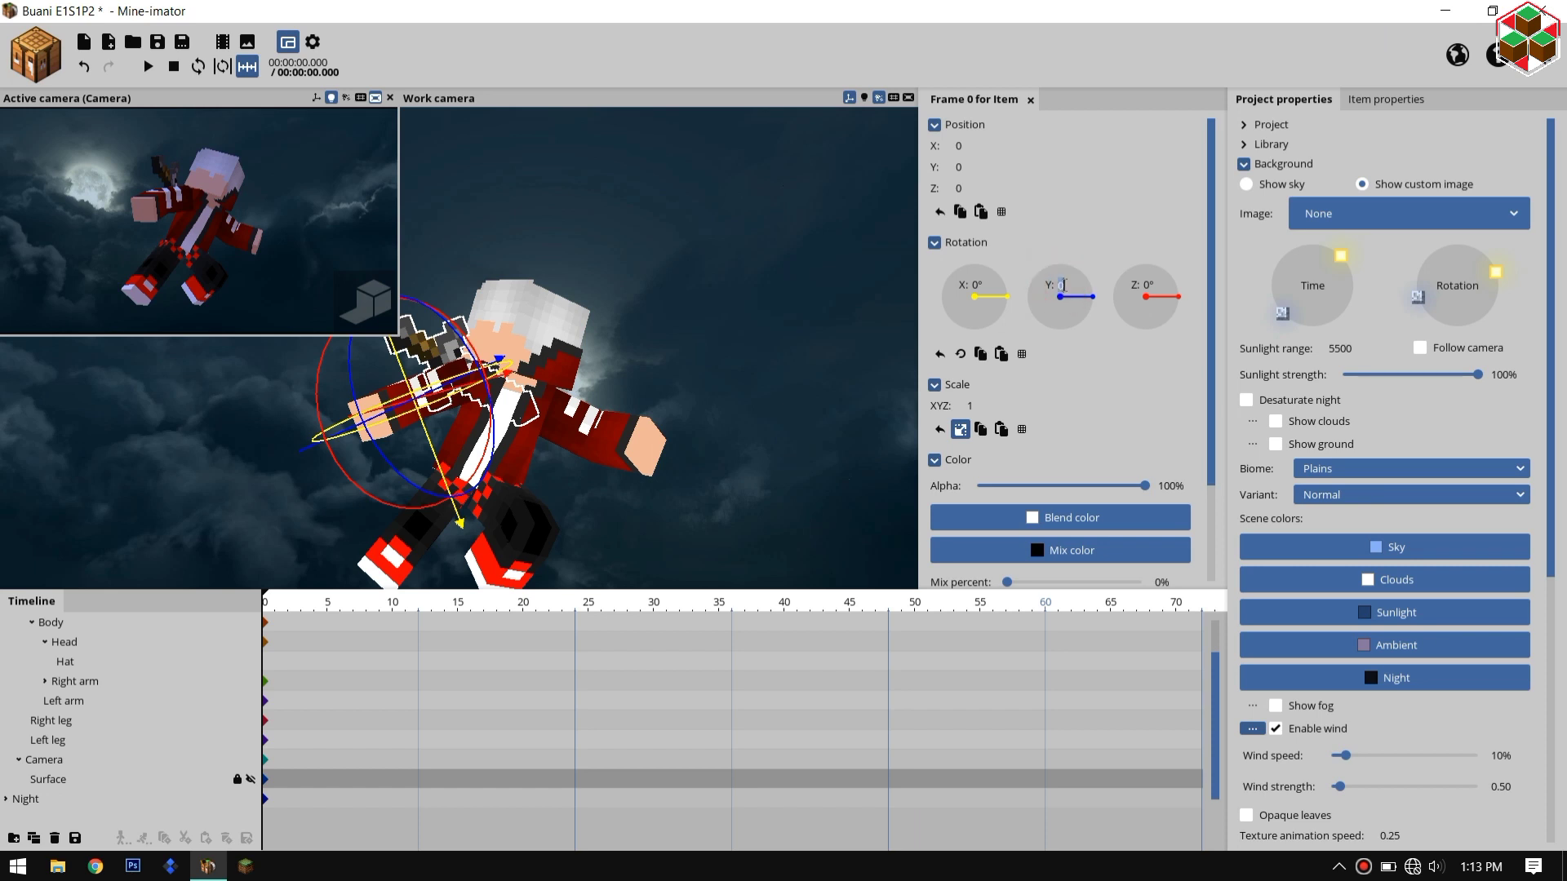
# Step: Set the sword's rotation to -90° on Y and -45° on Z
pyautogui.write('-90')
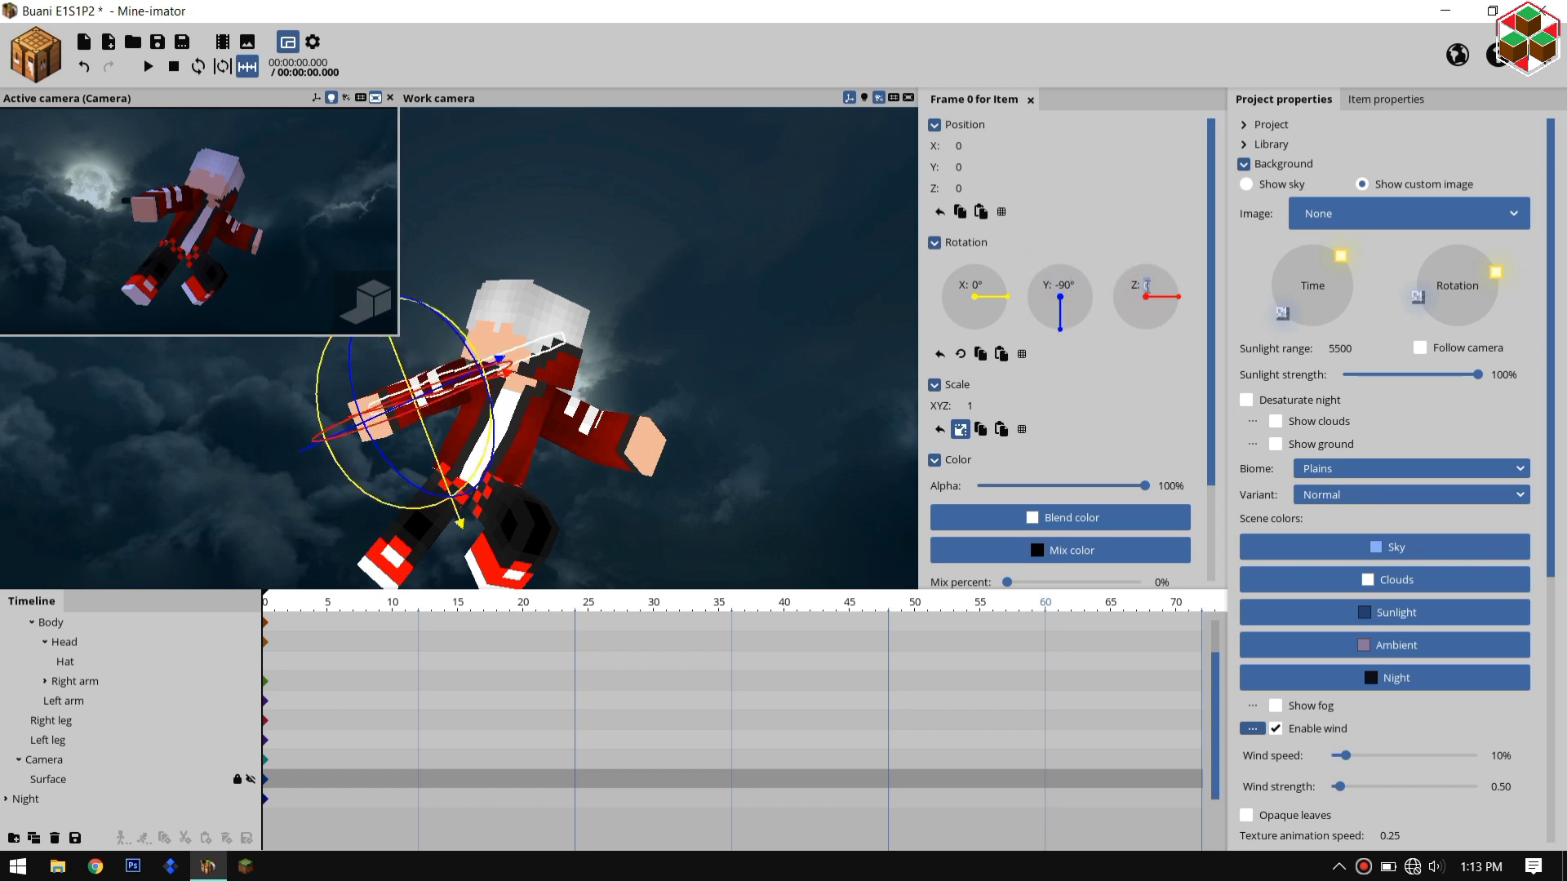
pyautogui.click(1146, 292)
pyautogui.write('-45')
pyautogui.click(679, 377)
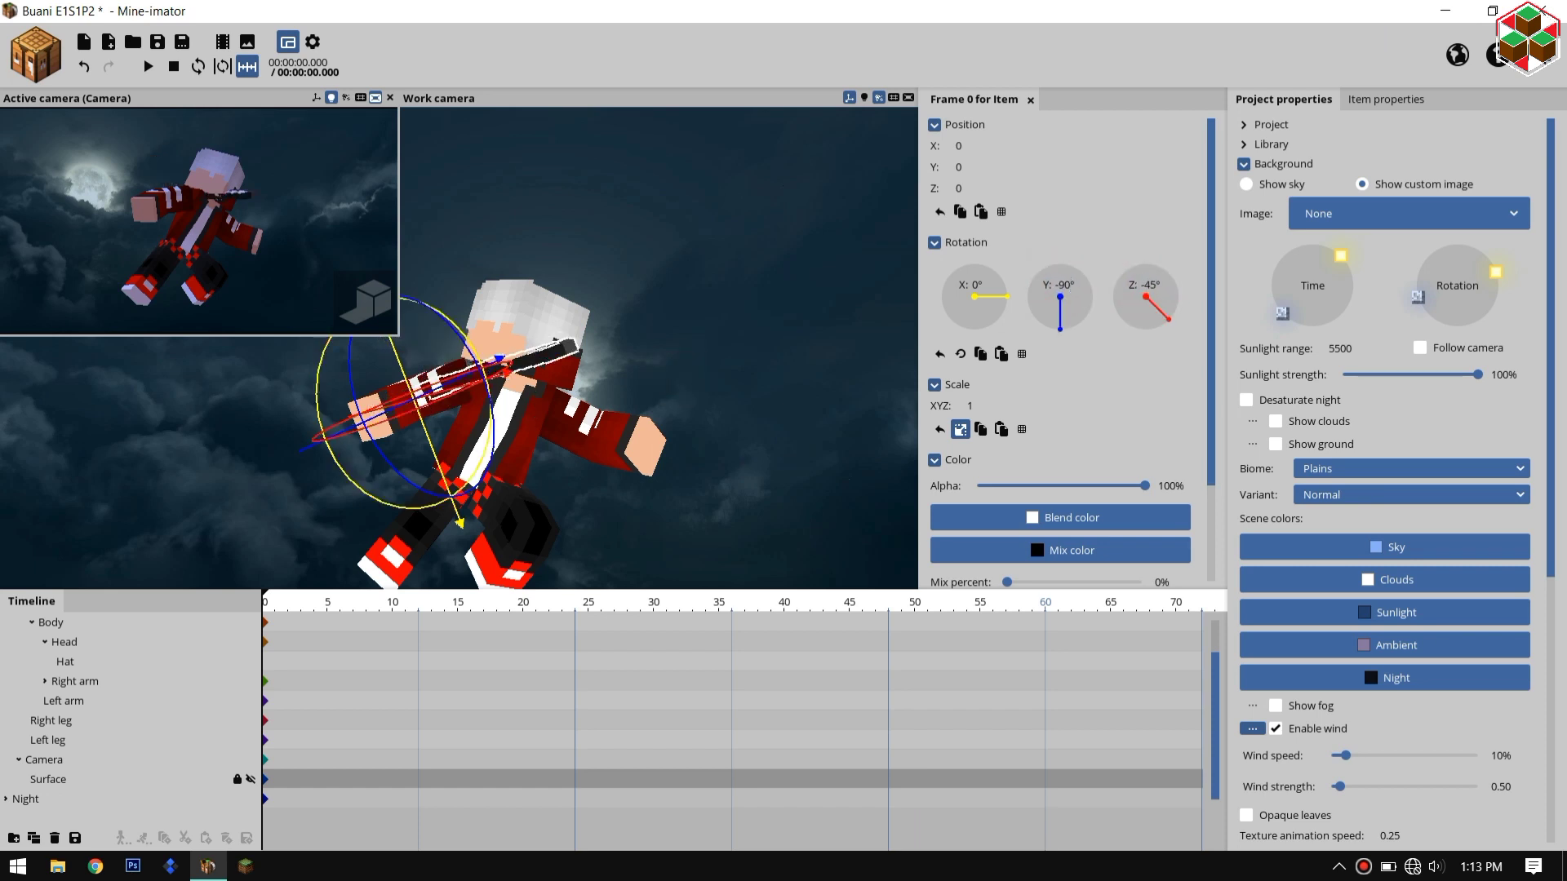
# Step: Move the sword to the right hand at about -9.47 on Y and flip its Y rotation to 90° with 15° grid snapping
pyautogui.moveTo(680, 377); pyautogui.dragTo(624, 428)
pyautogui.moveTo(467, 364); pyautogui.dragTo(379, 411)
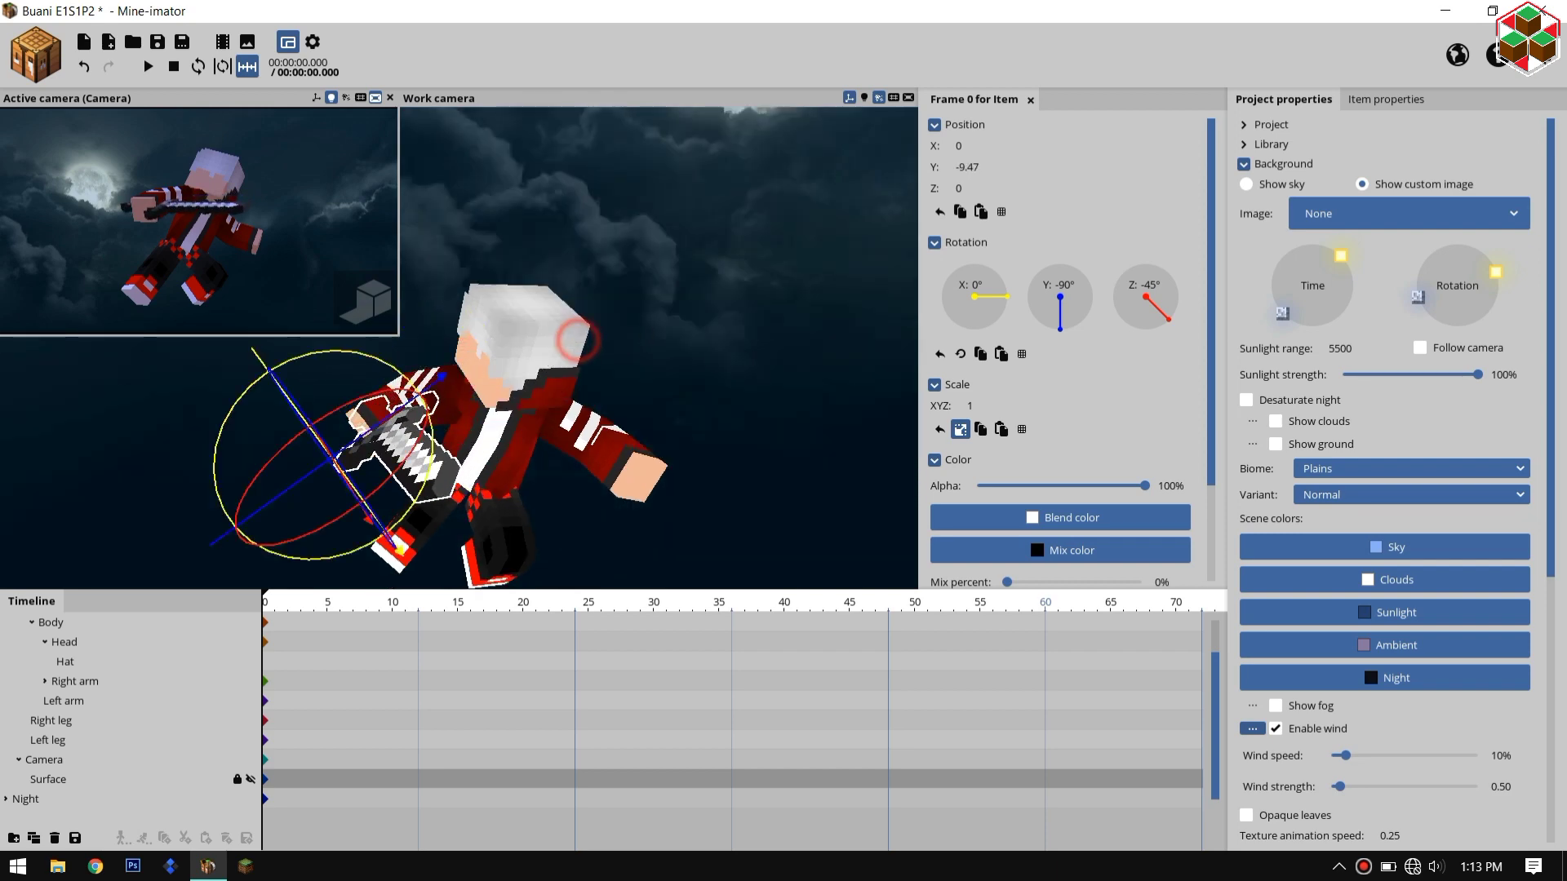
pyautogui.moveTo(578, 340); pyautogui.dragTo(758, 339)
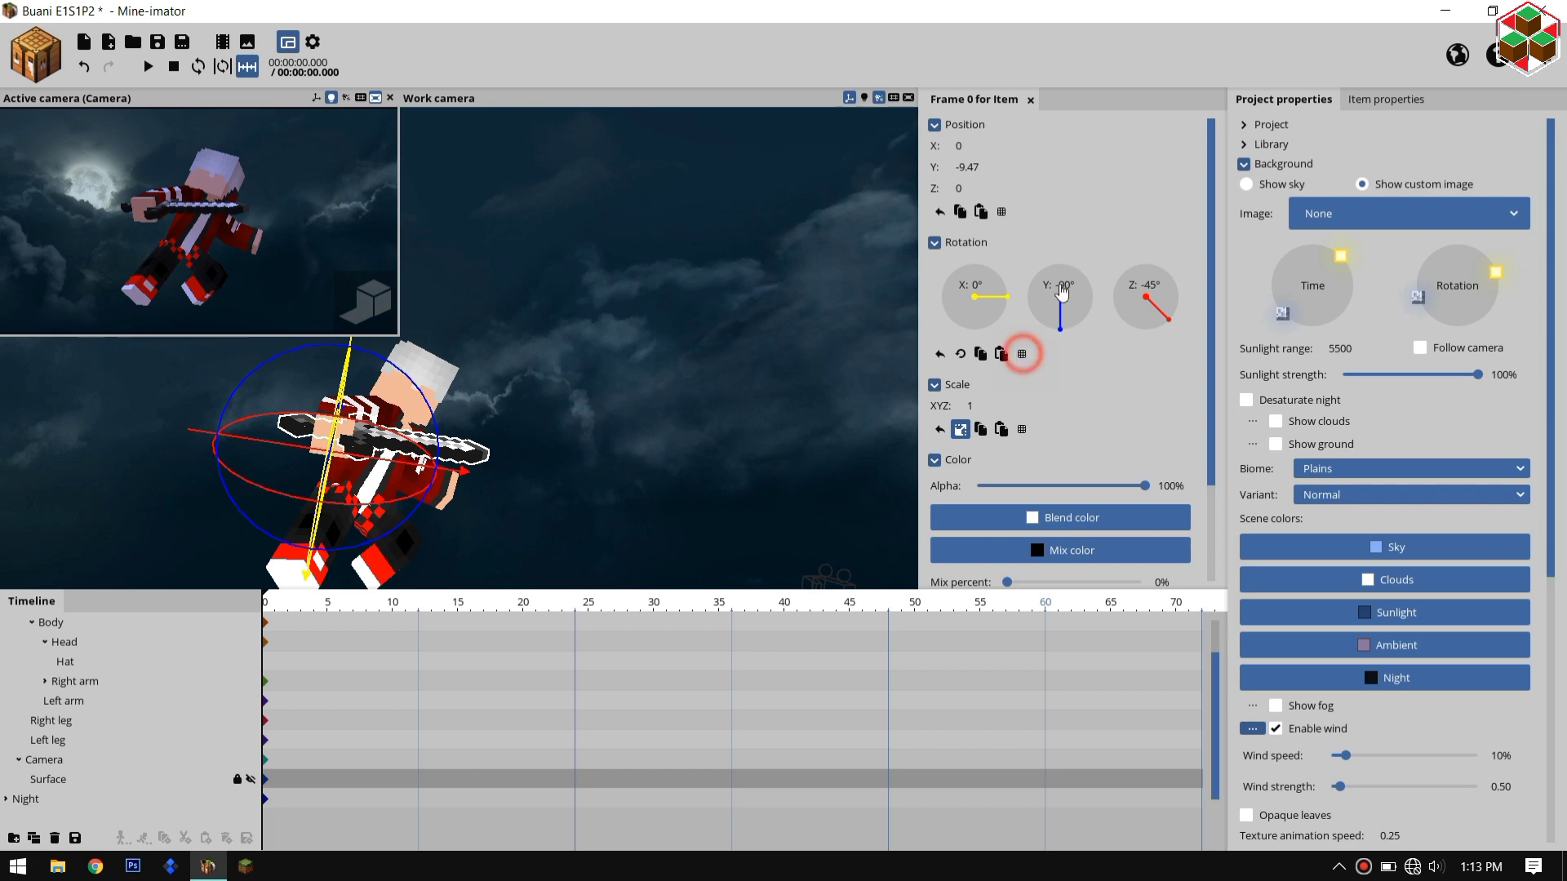
pyautogui.moveTo(1061, 292); pyautogui.dragTo(1063, 276)
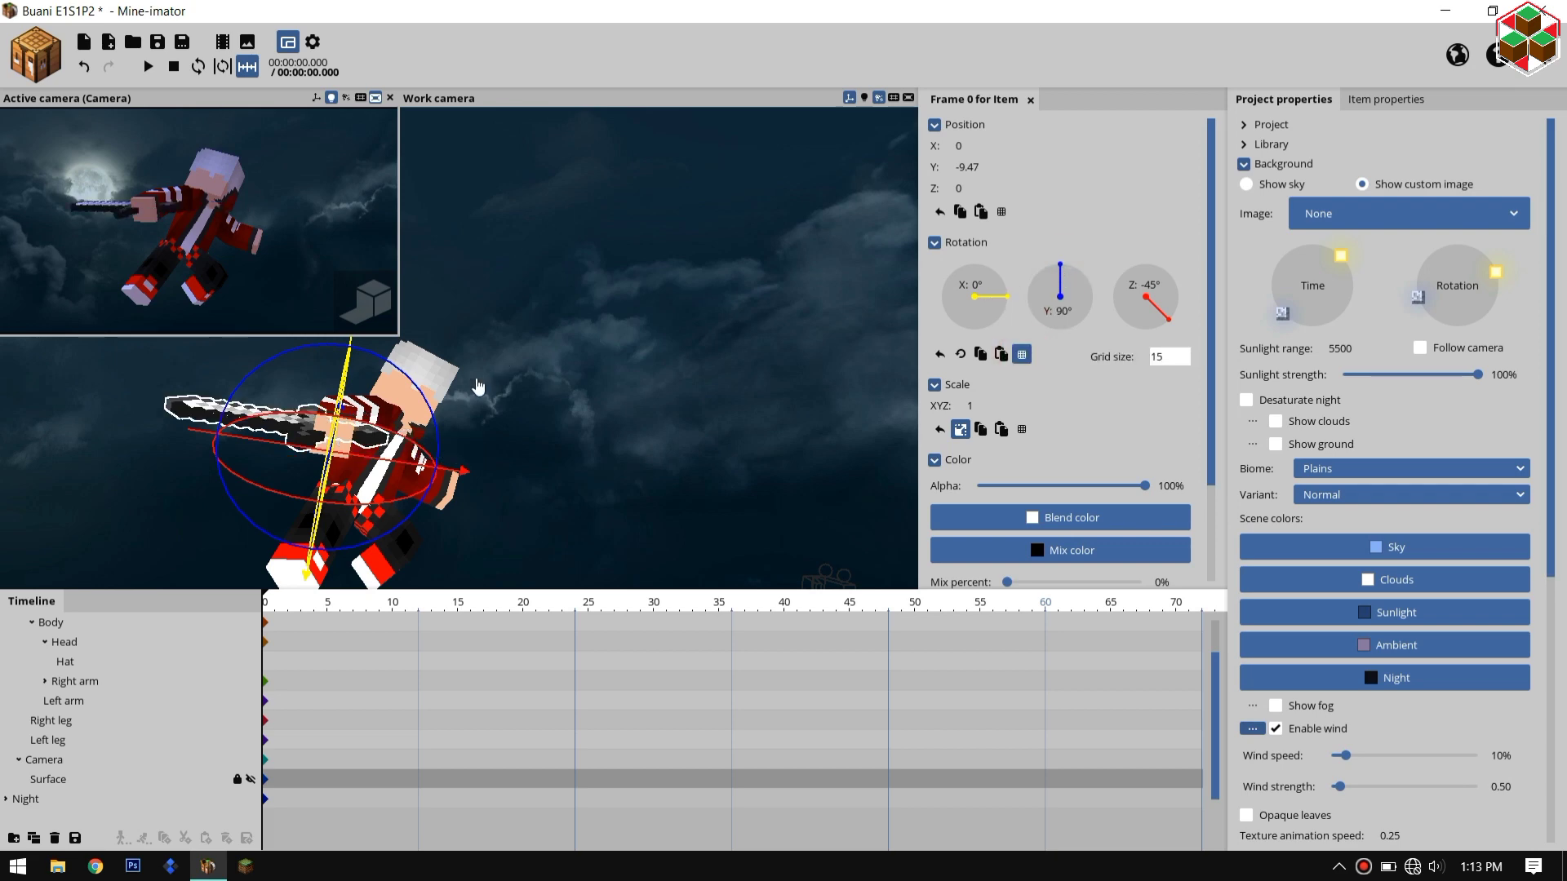
# Step: Move the sword to about Z -1.42 in the right hand and set its Y rotation to -90°
pyautogui.moveTo(407, 465); pyautogui.dragTo(389, 465)
pyautogui.moveTo(567, 346); pyautogui.dragTo(523, 361)
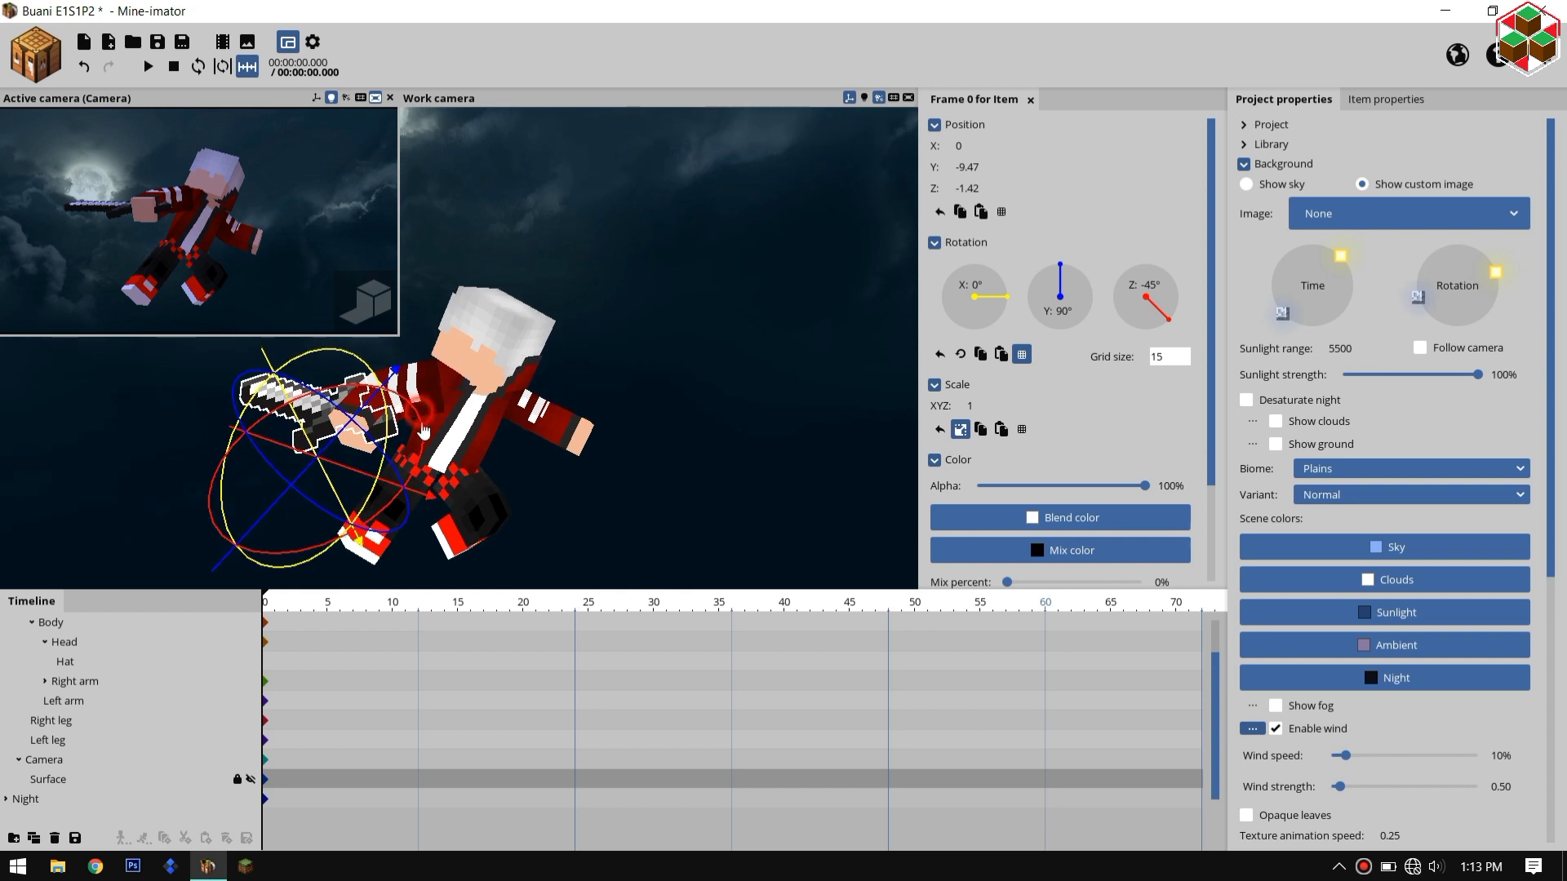
pyautogui.moveTo(424, 431); pyautogui.dragTo(106, 408)
# Step: Change the sword's parent from the right arm to the left arm
pyautogui.click(1363, 99)
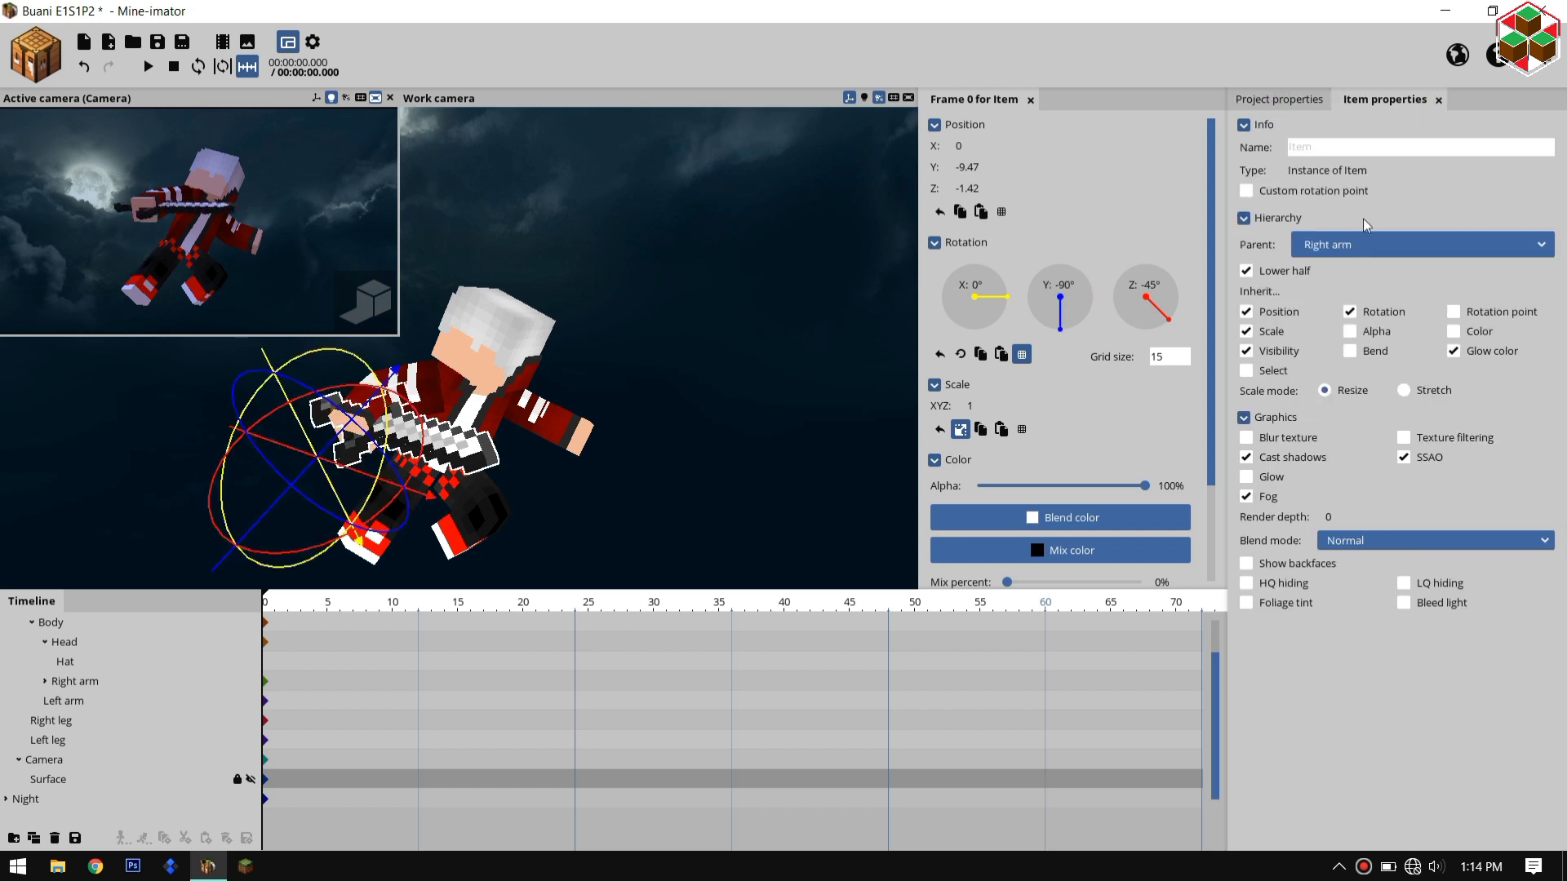
pyautogui.click(1341, 249)
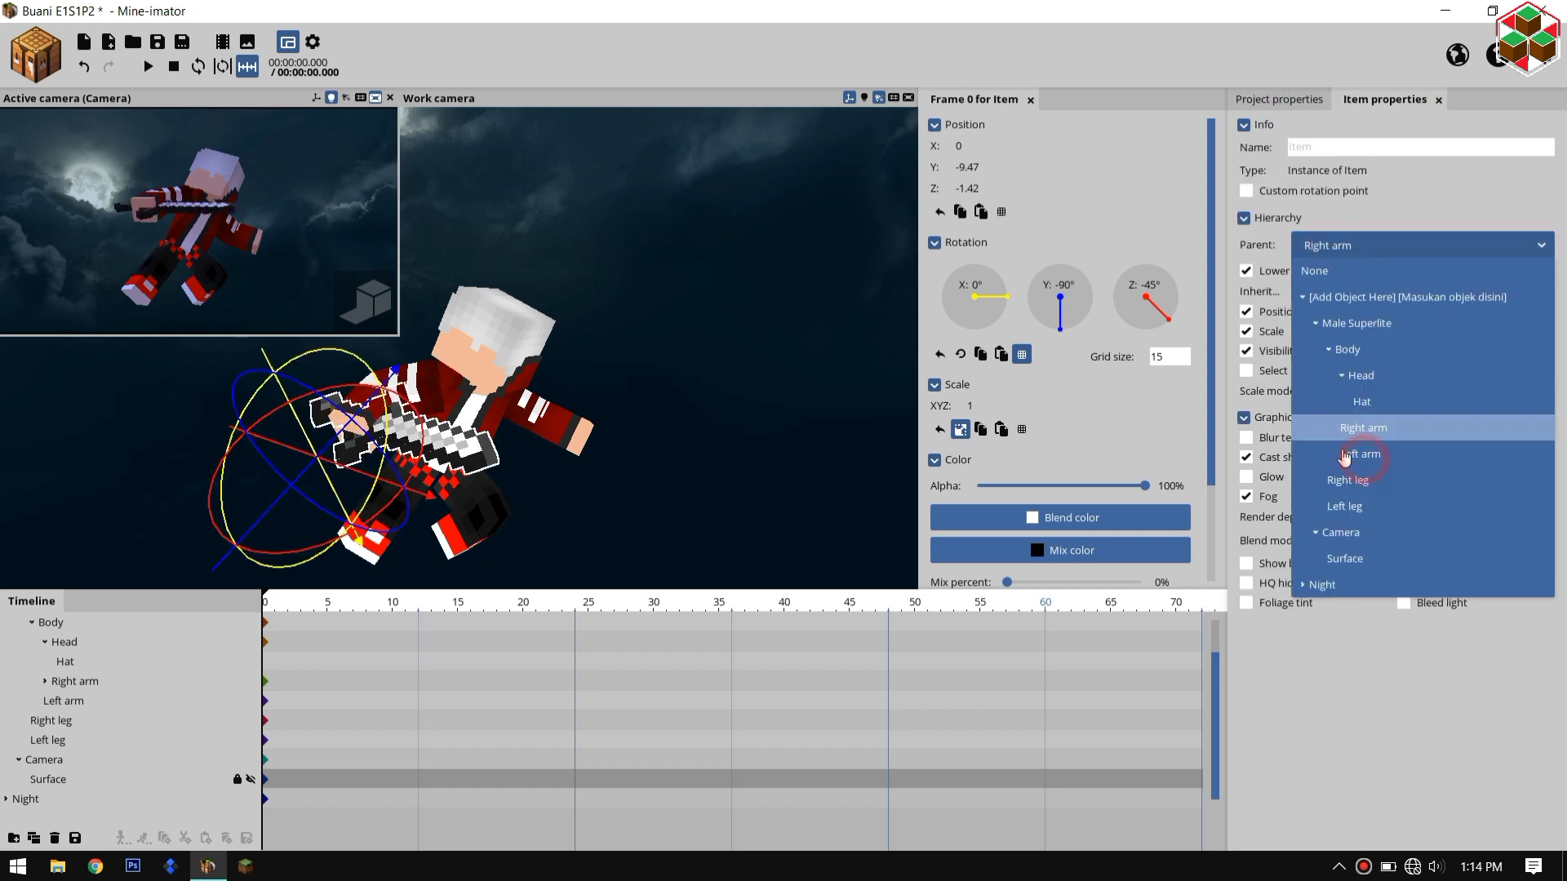
pyautogui.click(1344, 458)
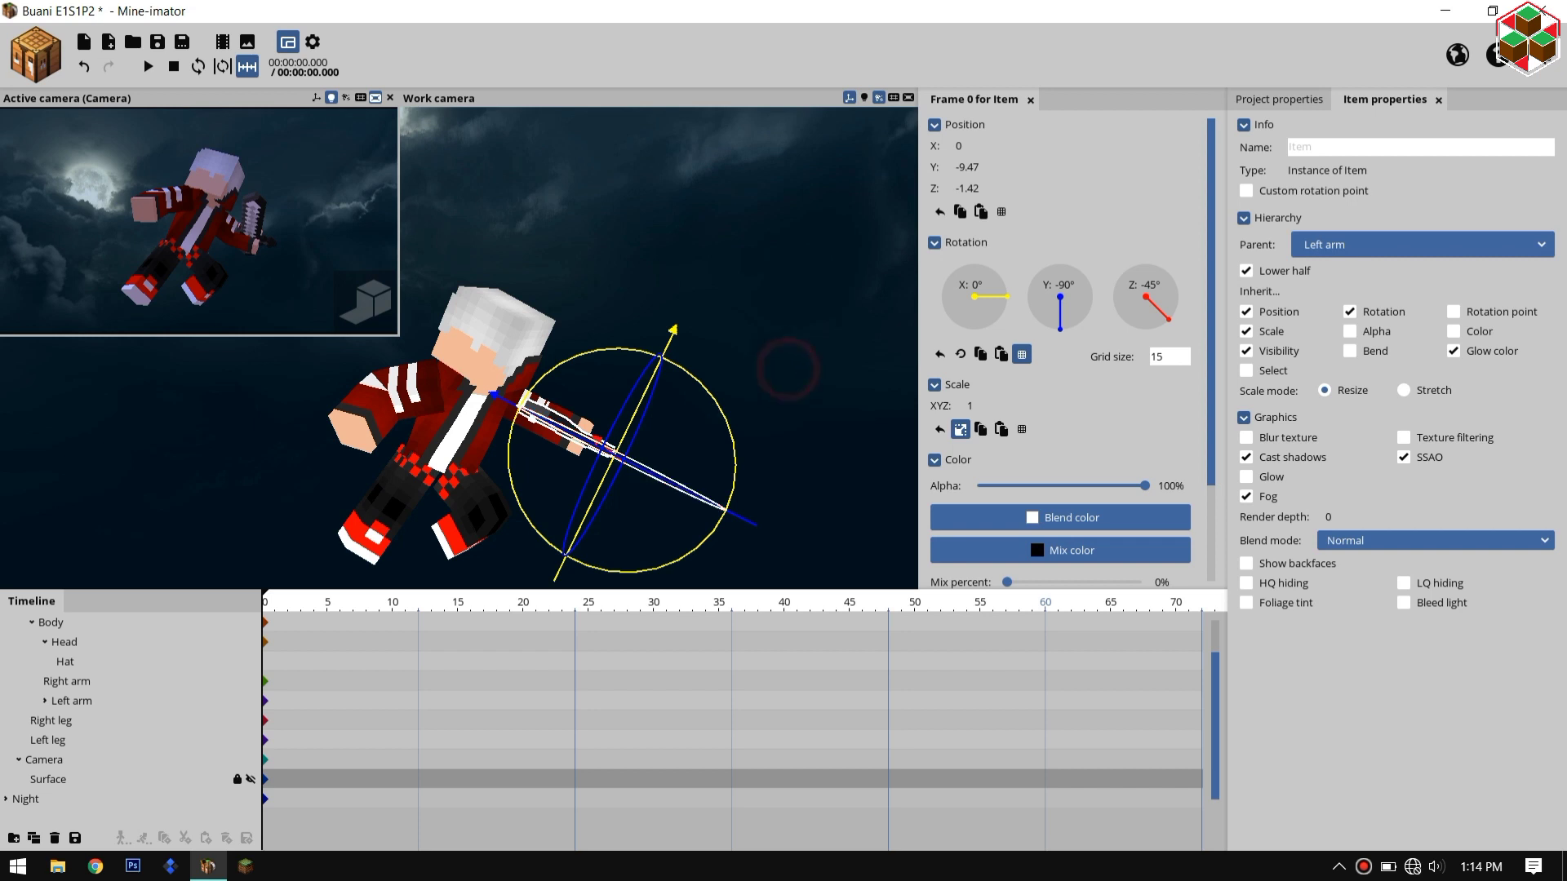
# Step: Position the sword along the left hand at about Y -11.66 and Z 0.47
pyautogui.moveTo(787, 370); pyautogui.dragTo(759, 387)
pyautogui.scroll(3, 583, 492)
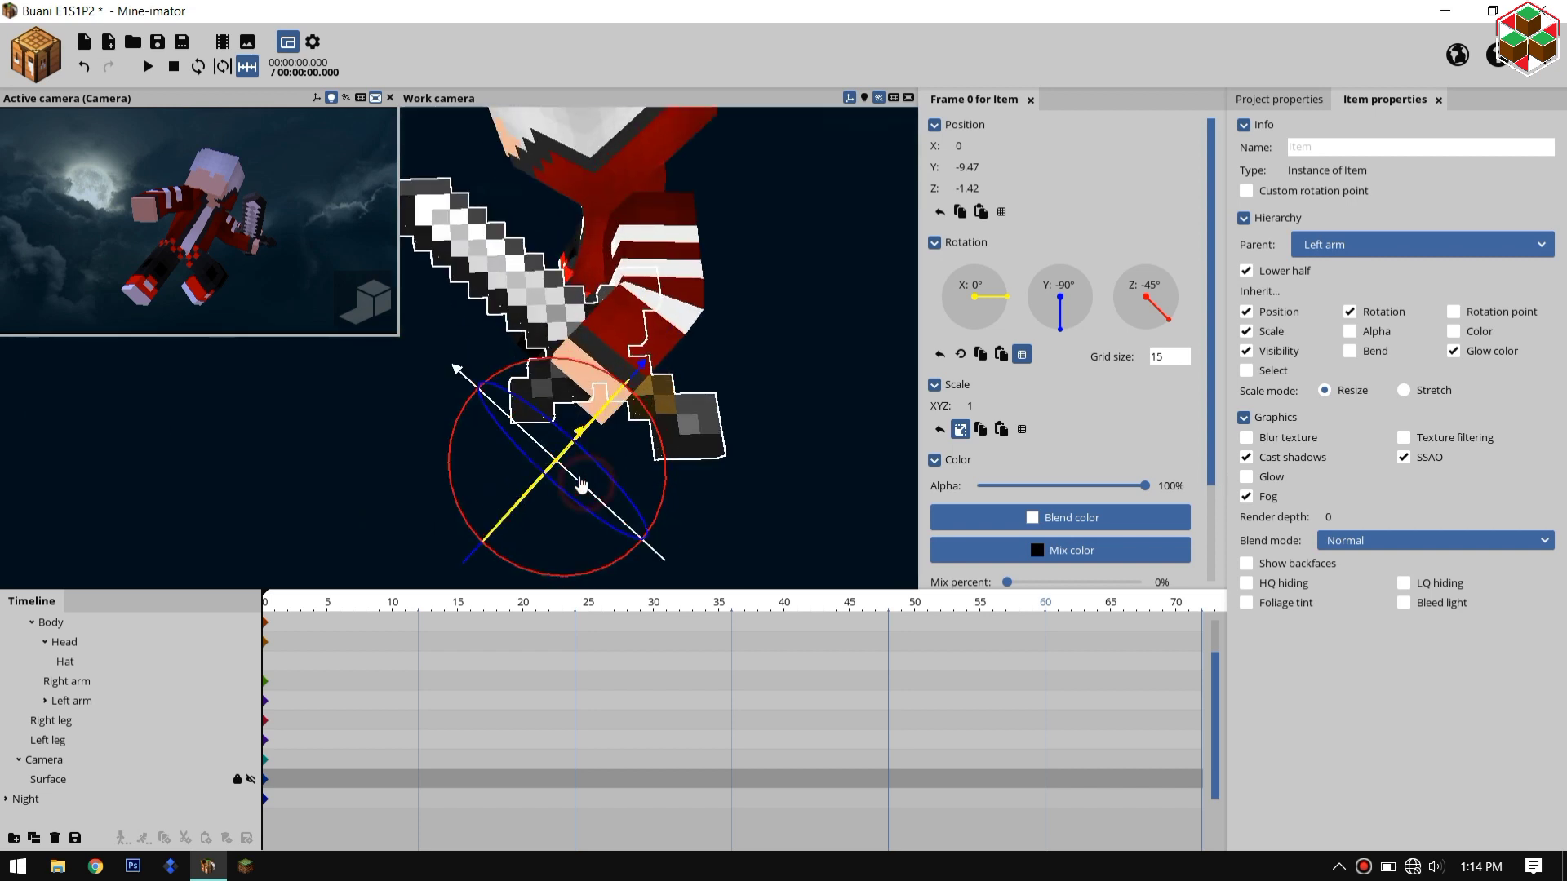
pyautogui.moveTo(581, 485); pyautogui.dragTo(559, 399)
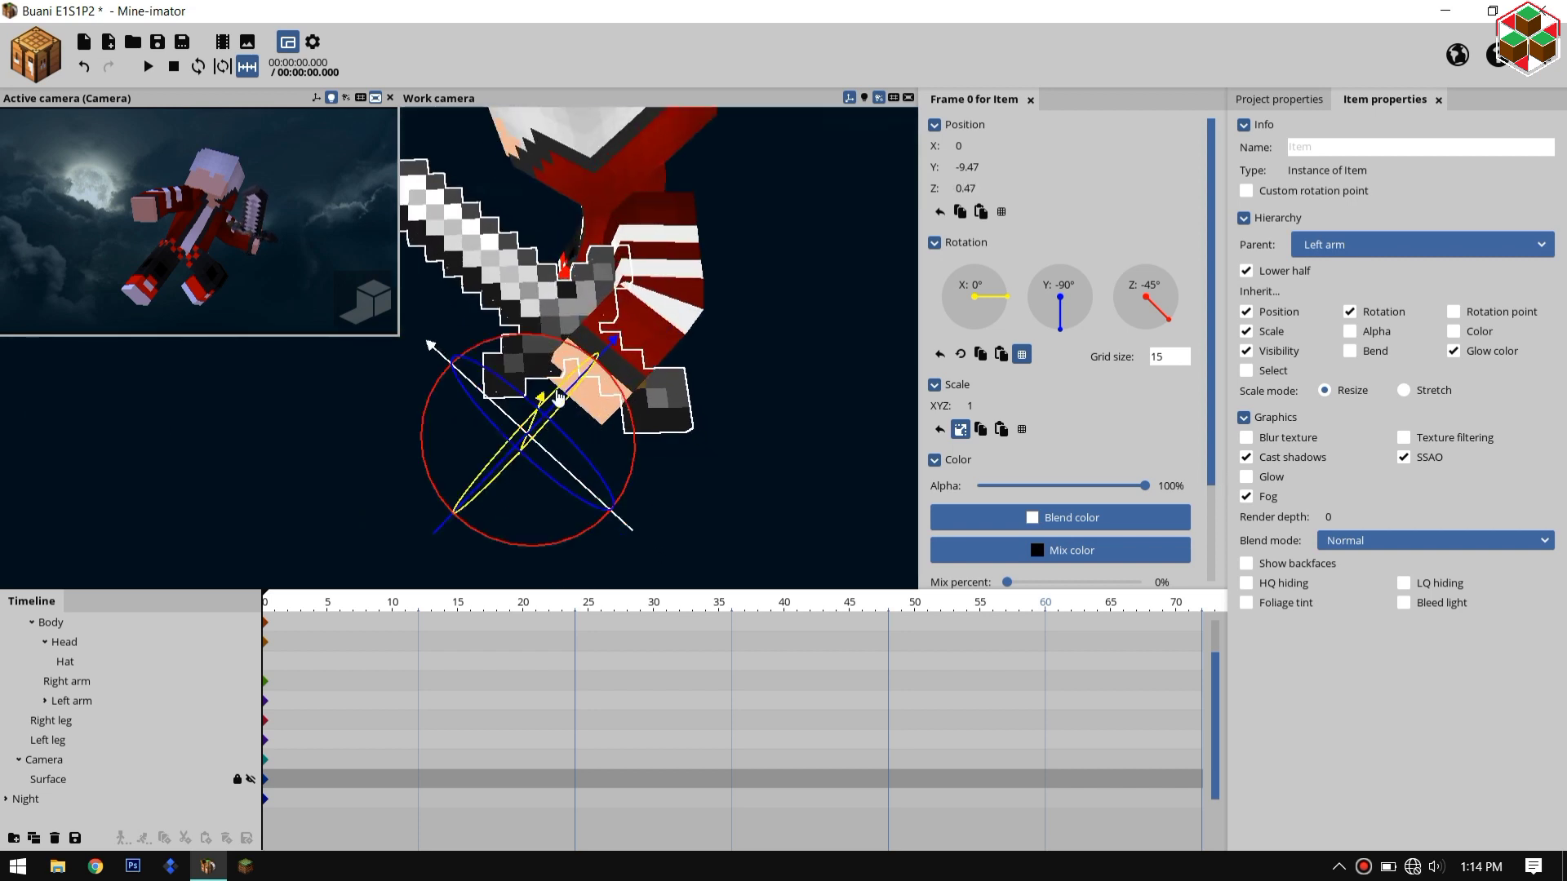
pyautogui.moveTo(611, 349); pyautogui.dragTo(578, 377)
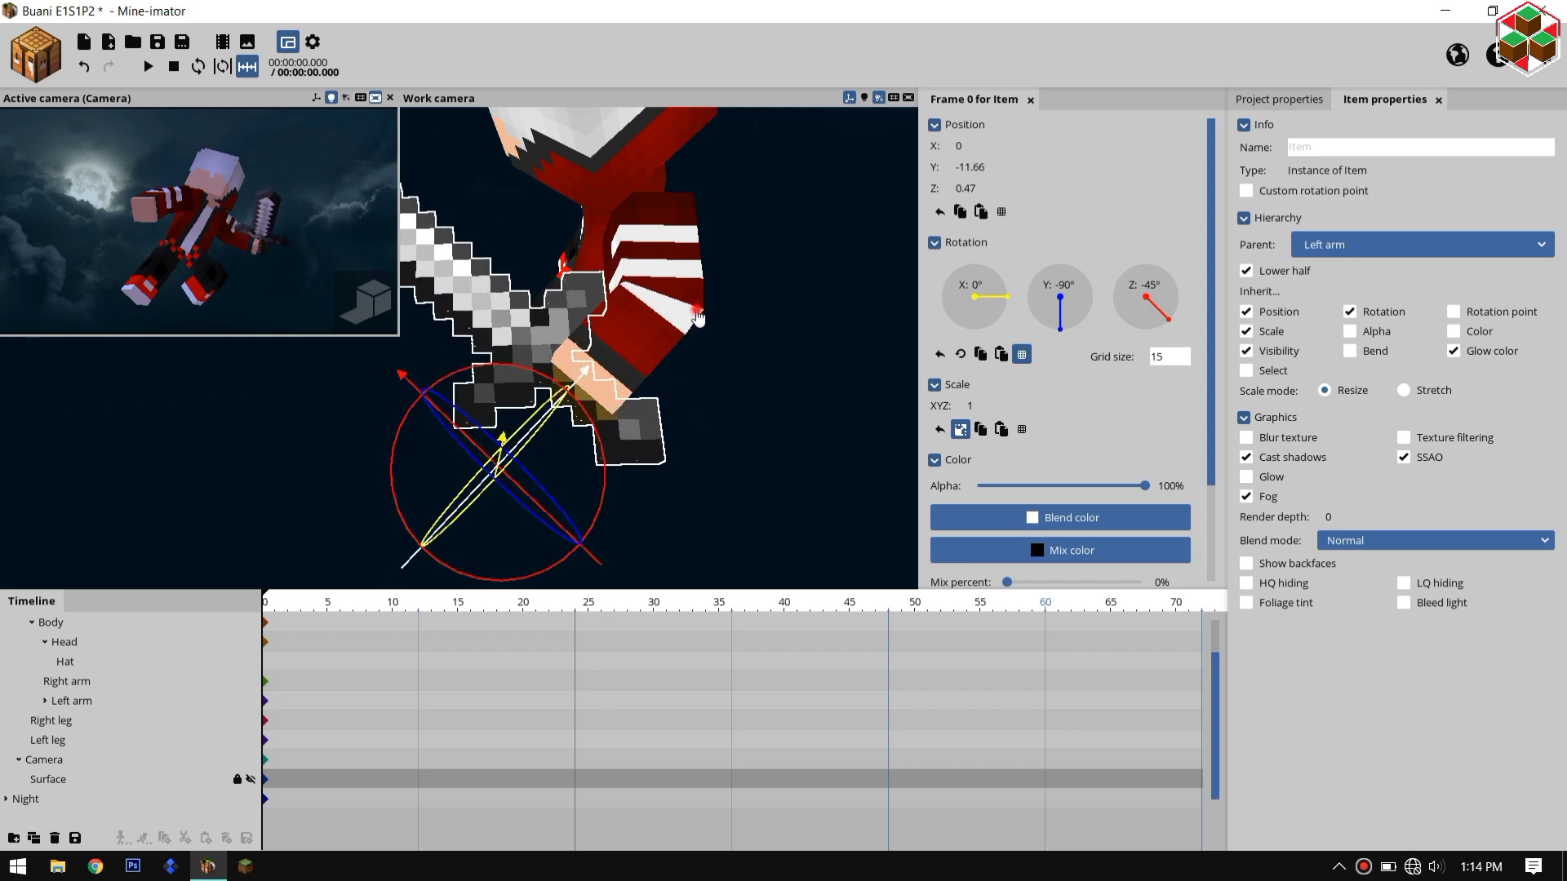
# Step: Try Z rotations of -60° and -30° on the sword, settle on -45°, and raise its Z position to about 1.41
pyautogui.moveTo(696, 314); pyautogui.dragTo(591, 472)
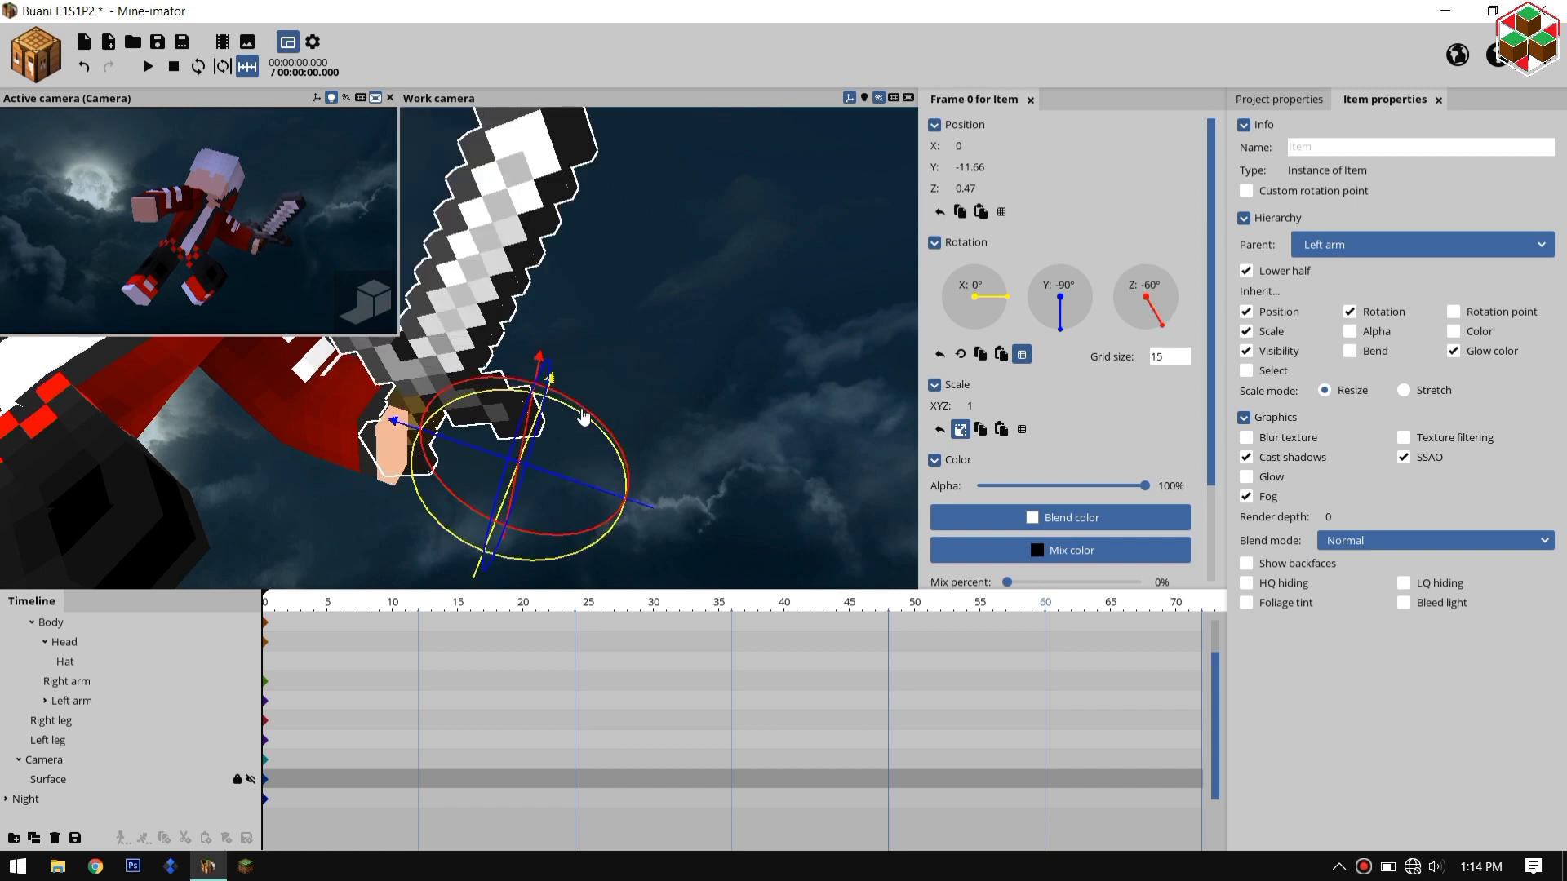
pyautogui.moveTo(531, 378)
pyautogui.mouseDown()
pyautogui.moveTo(576, 354)
pyautogui.moveTo(528, 364)
pyautogui.mouseUp()
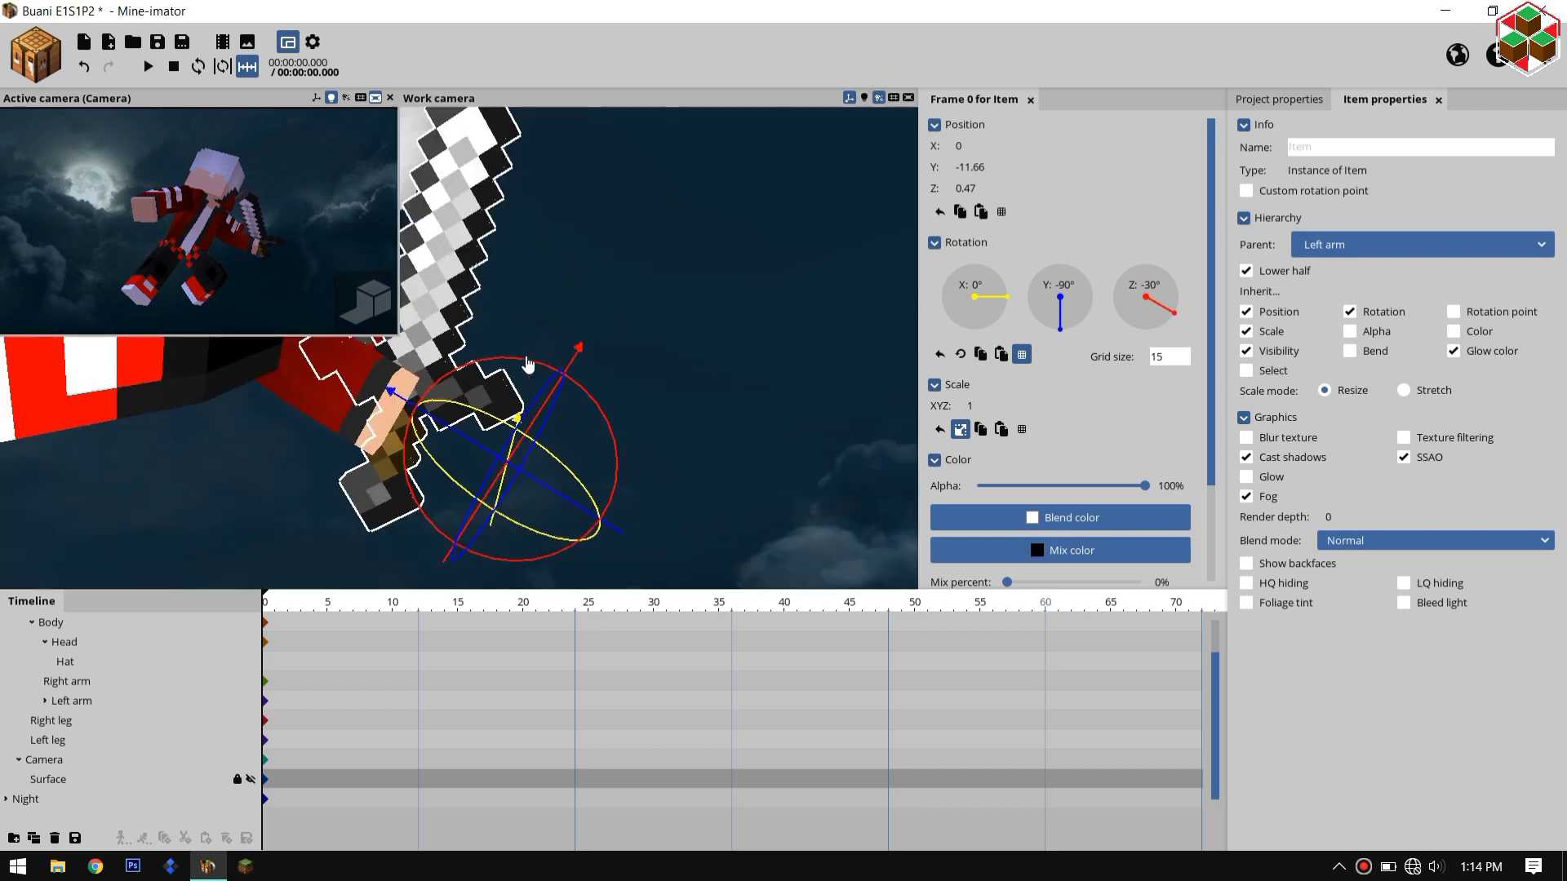
pyautogui.moveTo(616, 328); pyautogui.dragTo(620, 321)
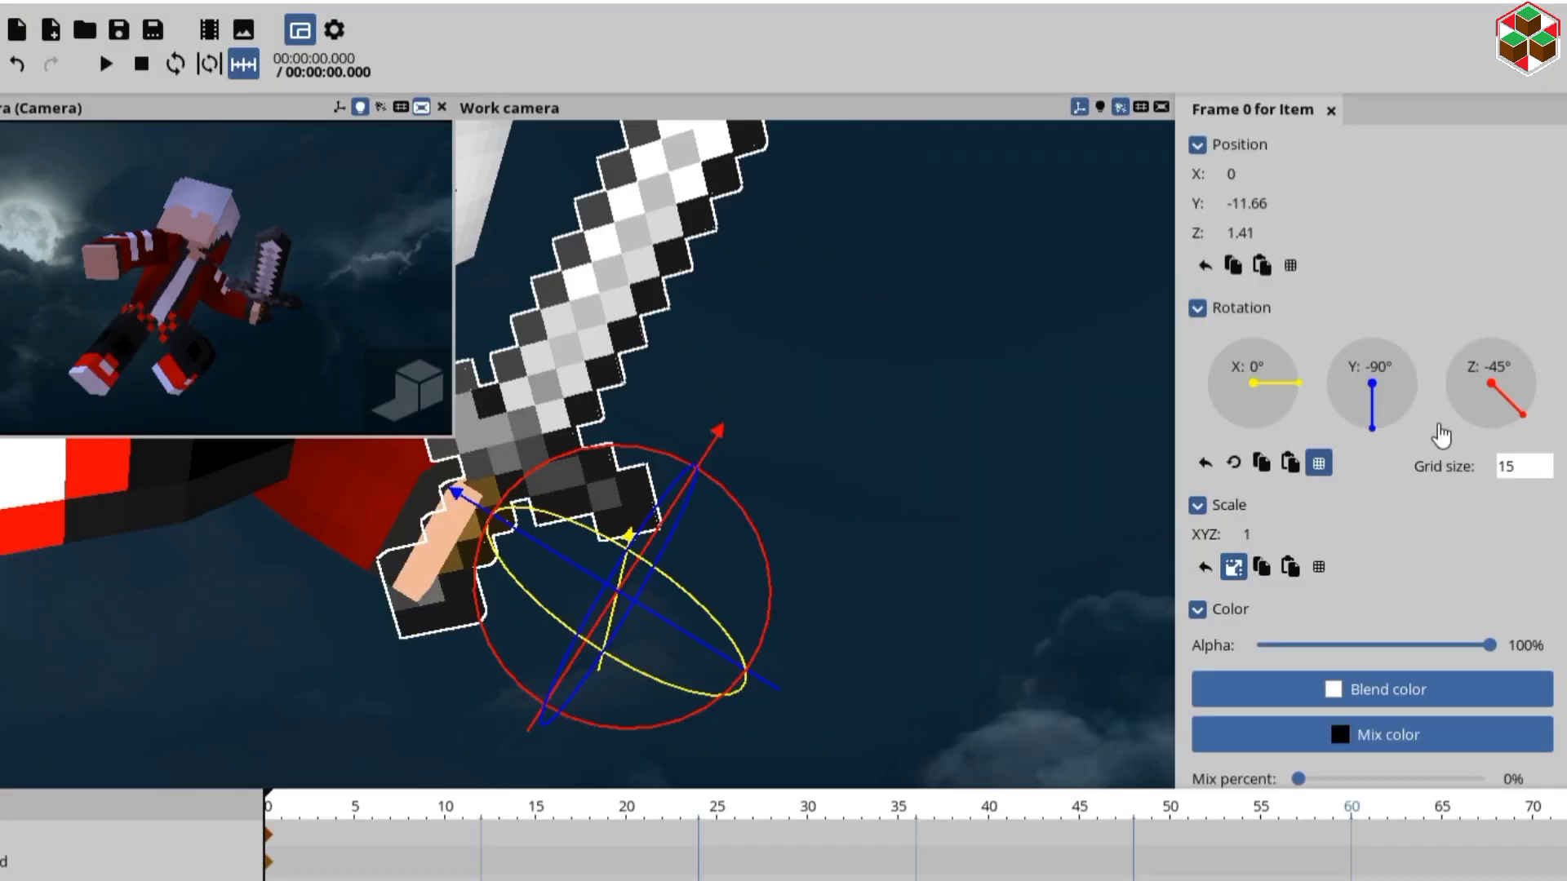
# Step: Try the sword's Y rotation at -15° and -75°, and return it to -90°
pyautogui.moveTo(1382, 354); pyautogui.dragTo(1454, 433)
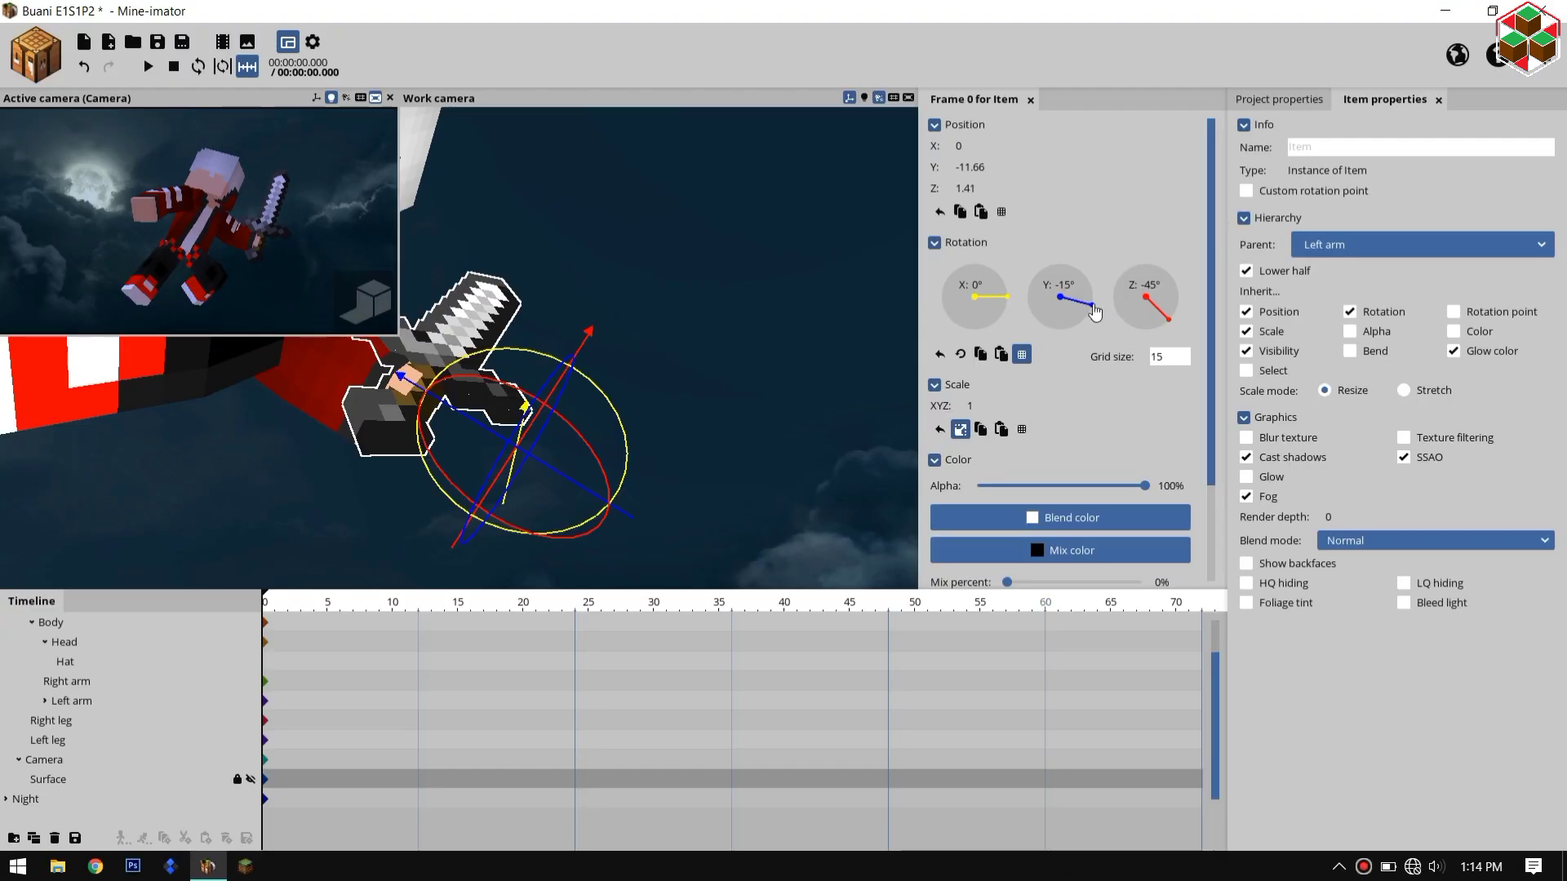
pyautogui.moveTo(1089, 283); pyautogui.dragTo(1081, 355)
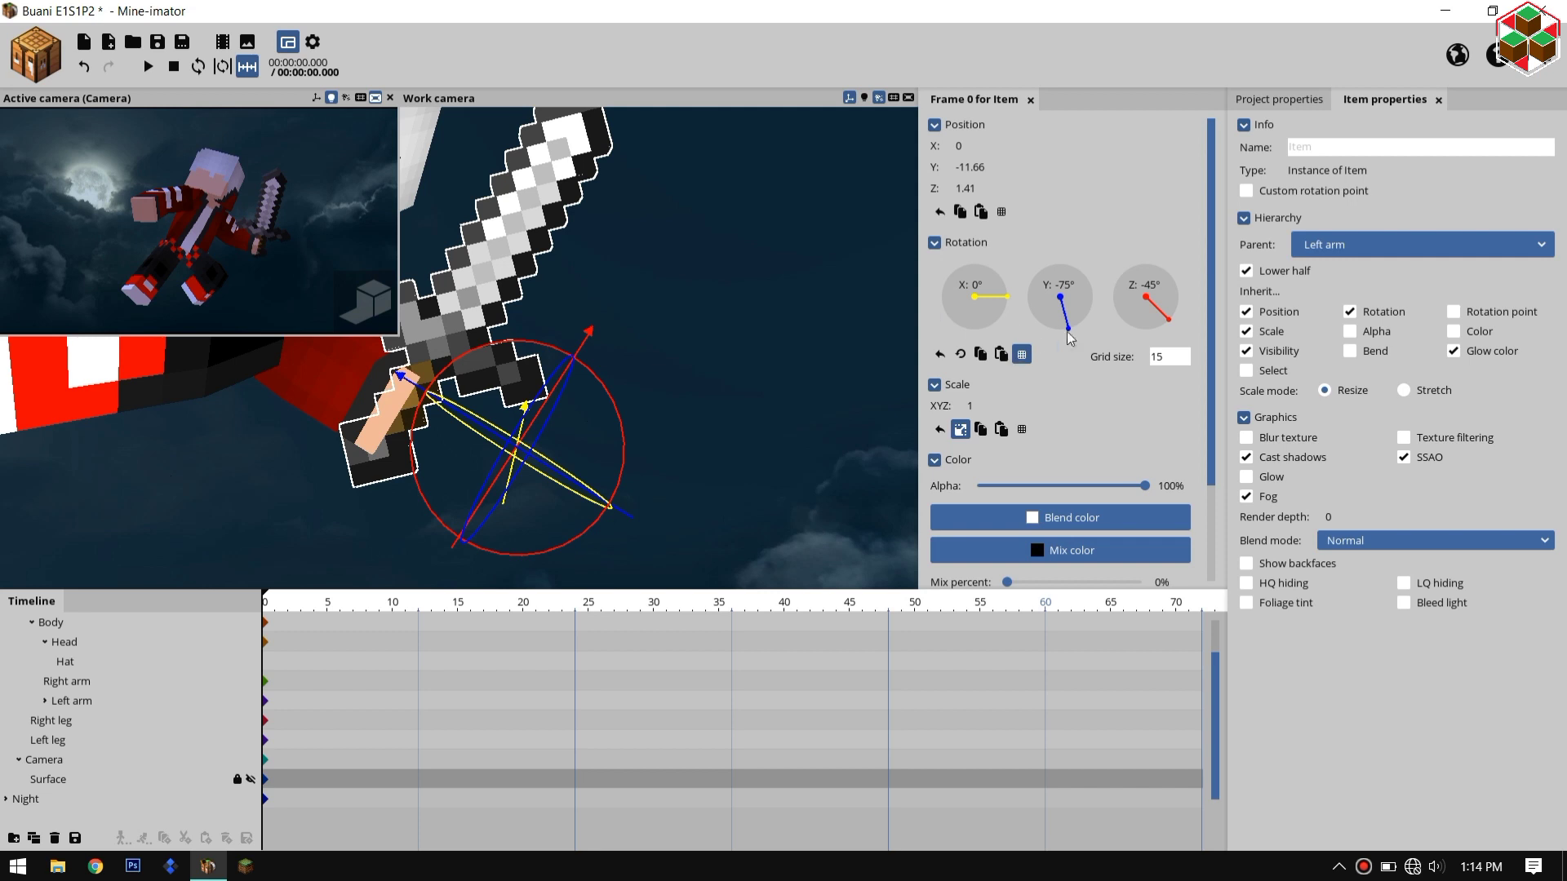
pyautogui.moveTo(1066, 337); pyautogui.dragTo(1060, 338)
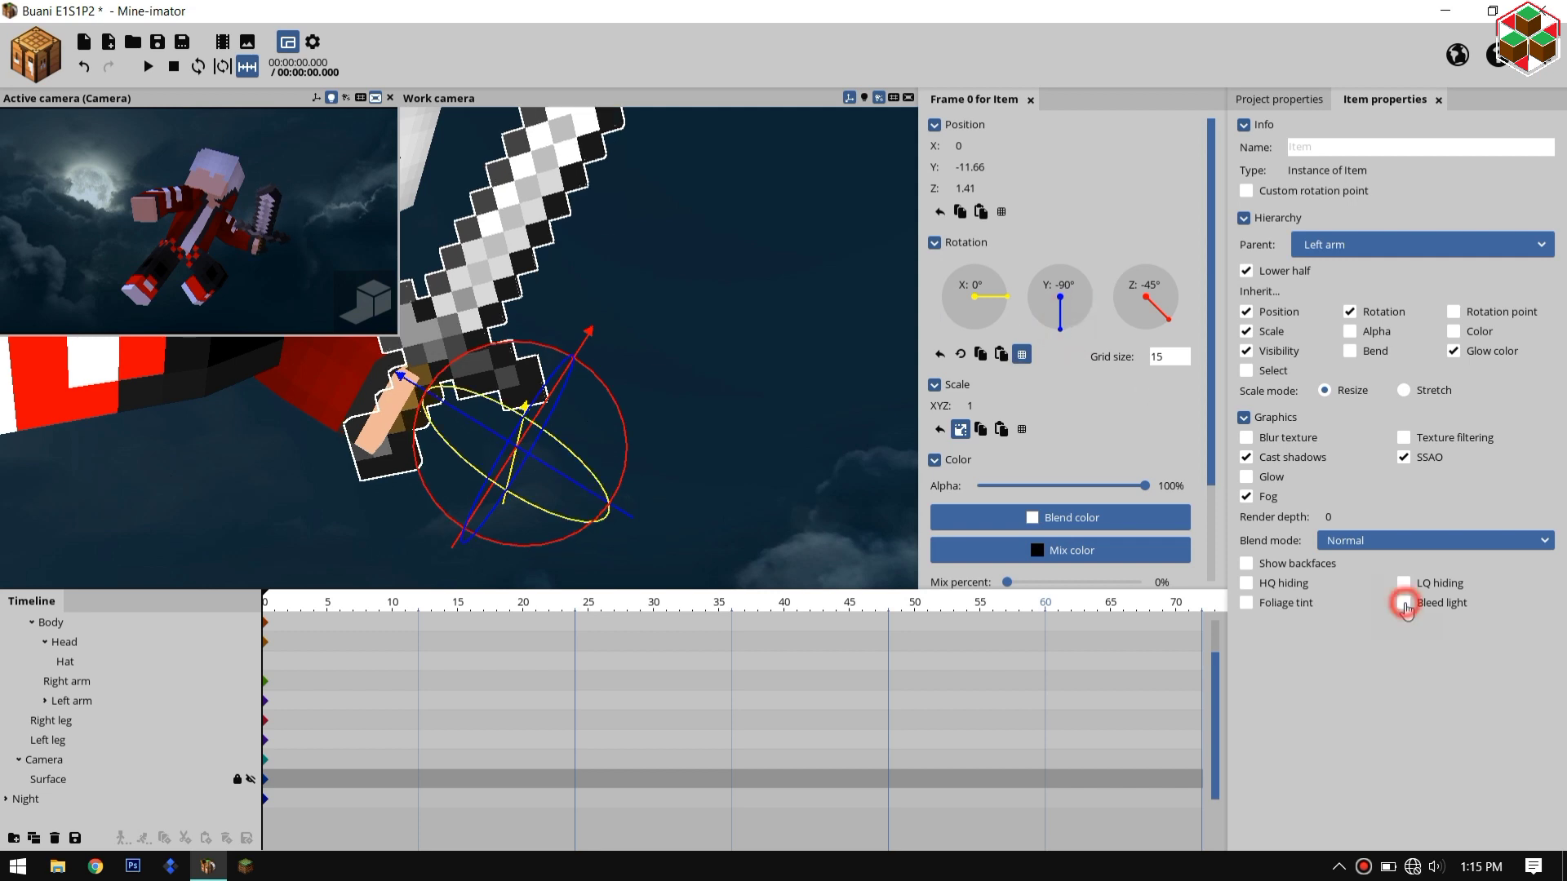
# Step: Enable Bleed light on the sword and check the active camera in a rendered preview, switching the preview back off
pyautogui.click(383, 317)
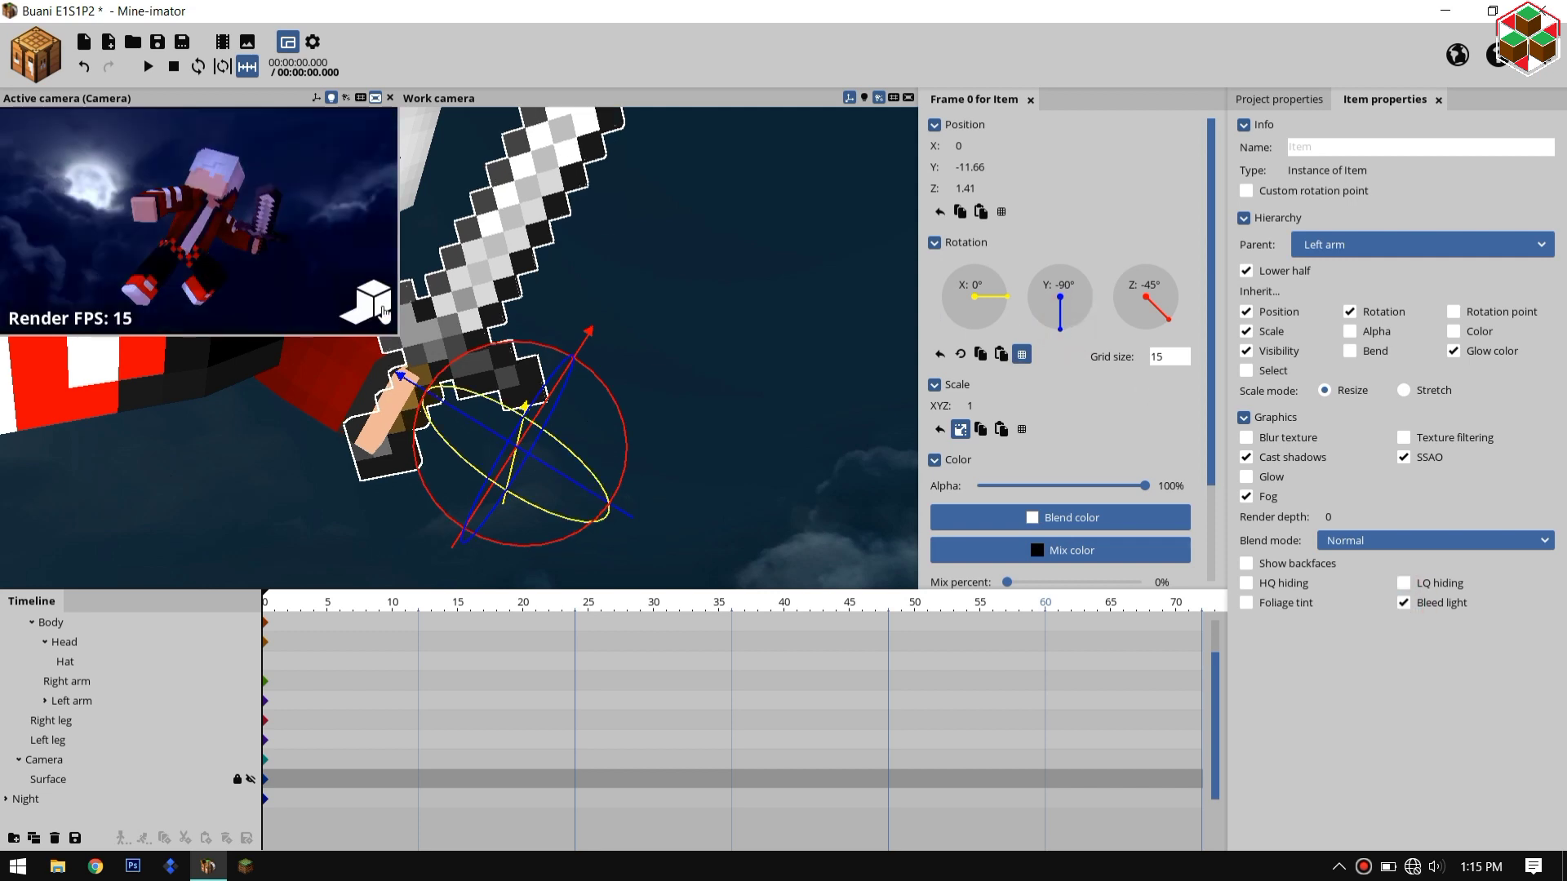
pyautogui.click(382, 309)
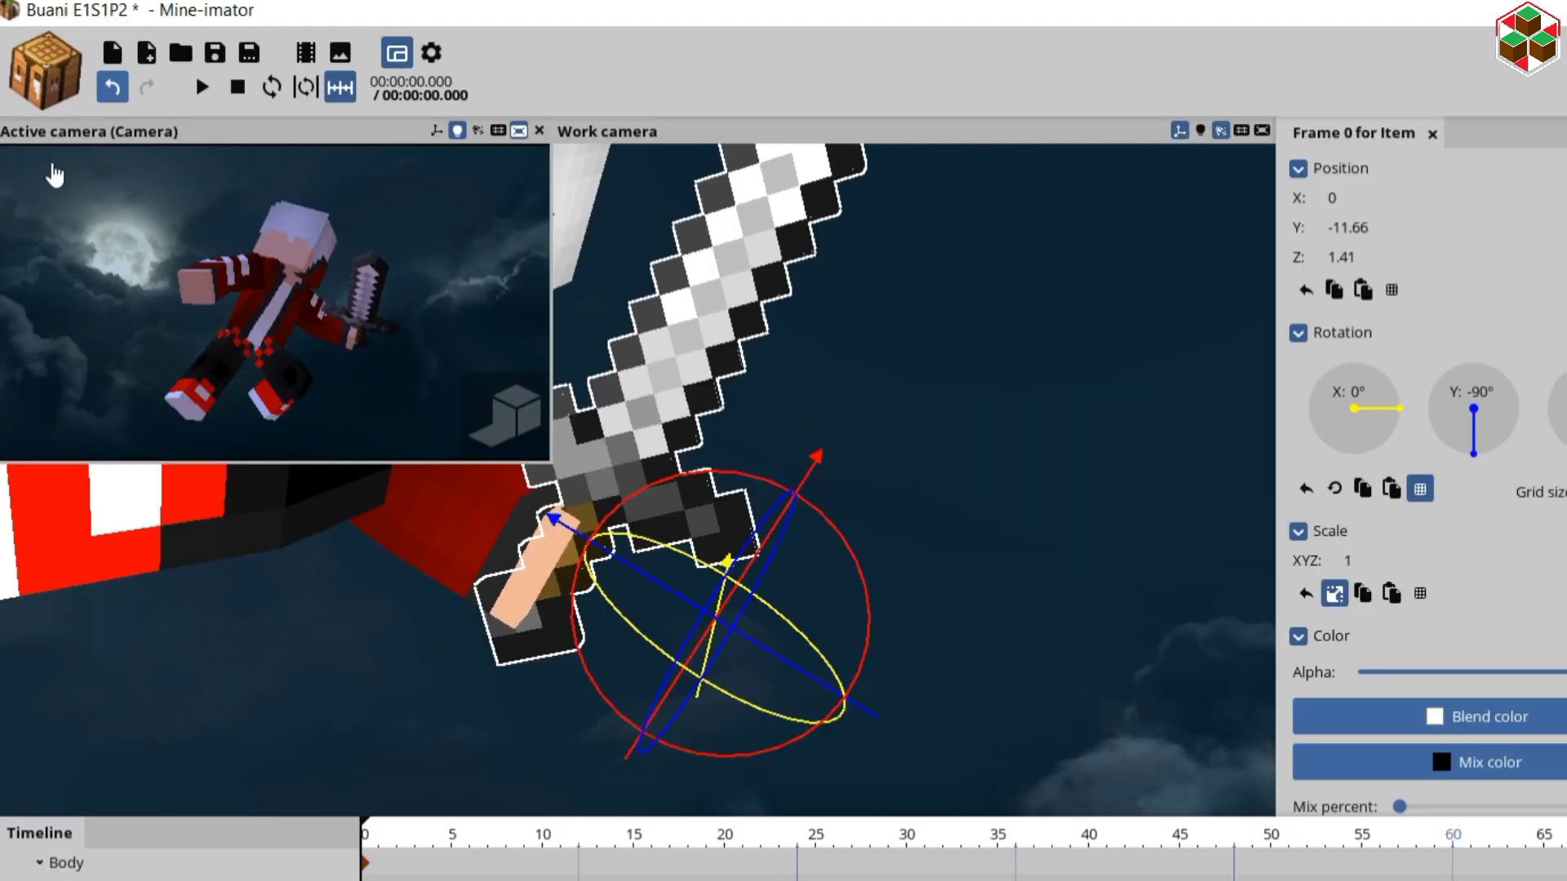
# Step: Search the block list for "to" and create a Torch block with the Normal variant and Minecraft texture
pyautogui.click(35, 55)
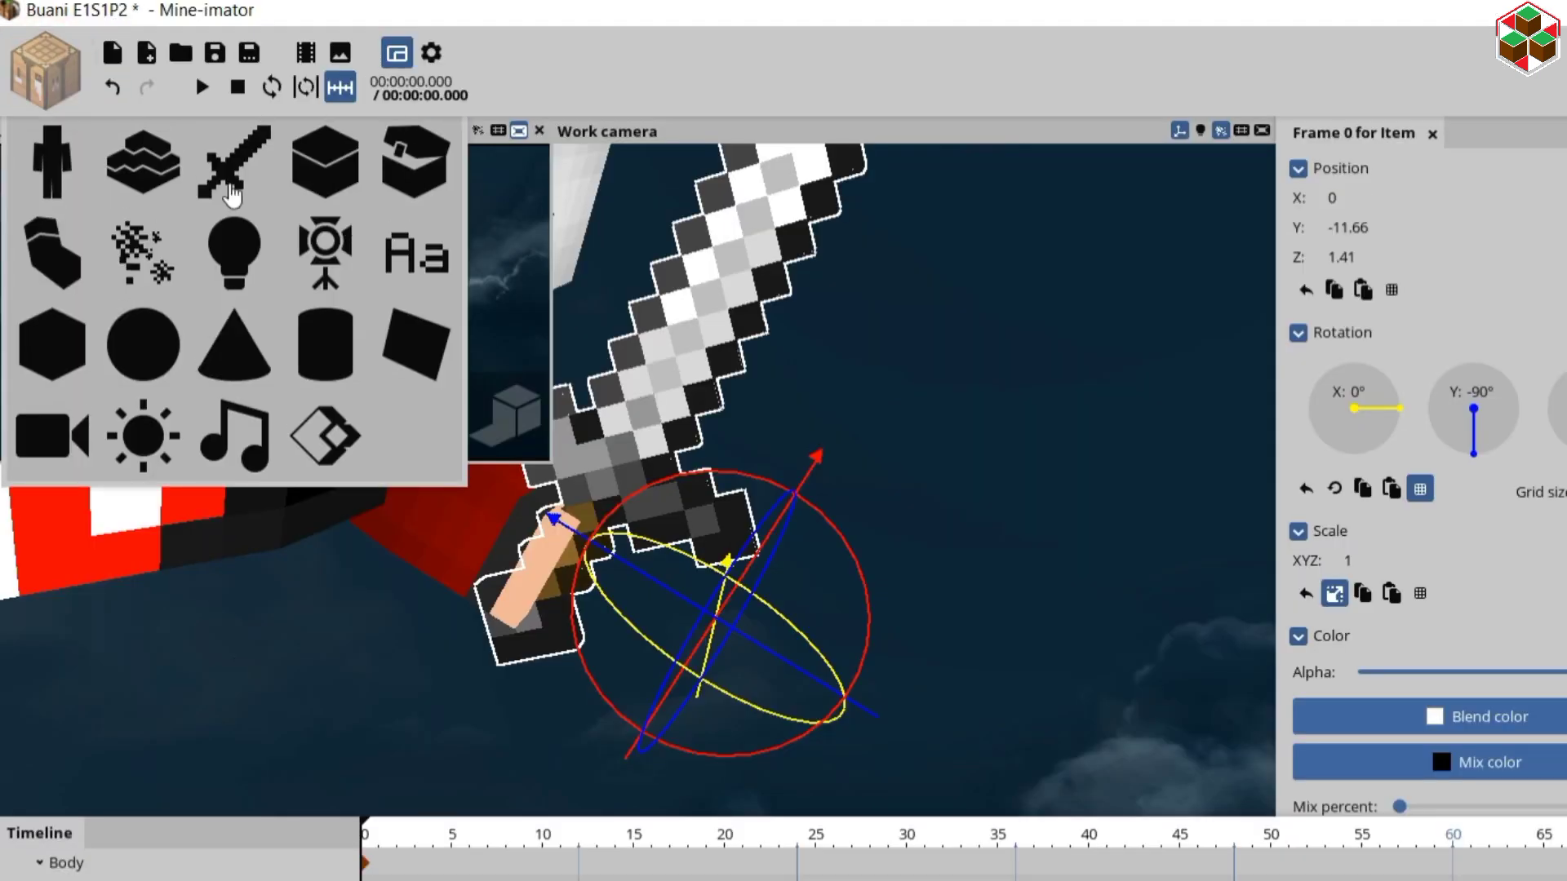
pyautogui.click(231, 157)
pyautogui.click(326, 159)
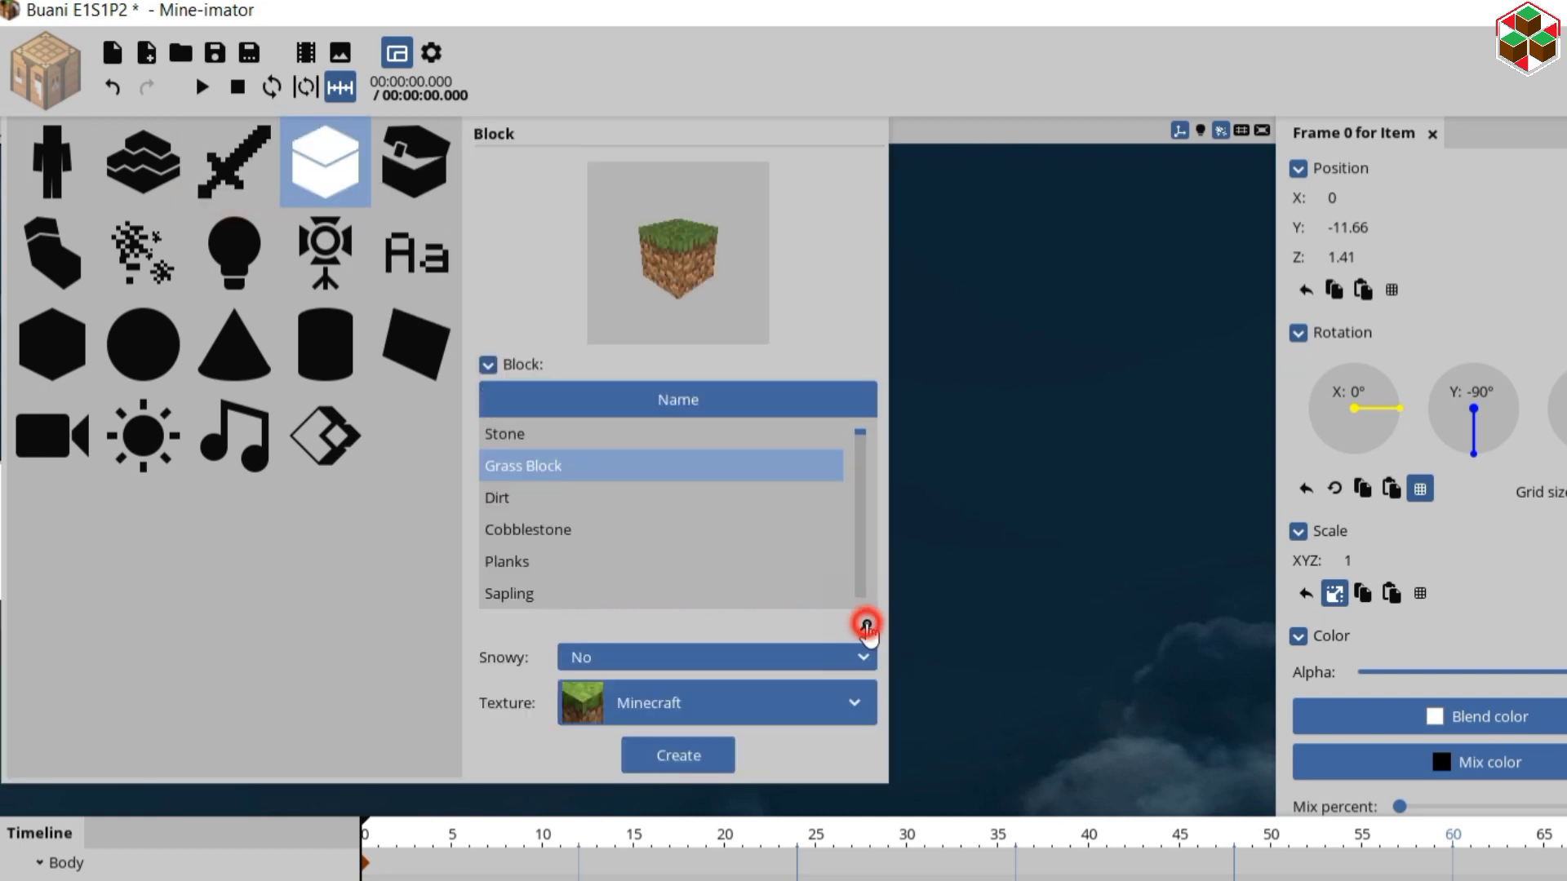
pyautogui.click(866, 625)
pyautogui.write('to')
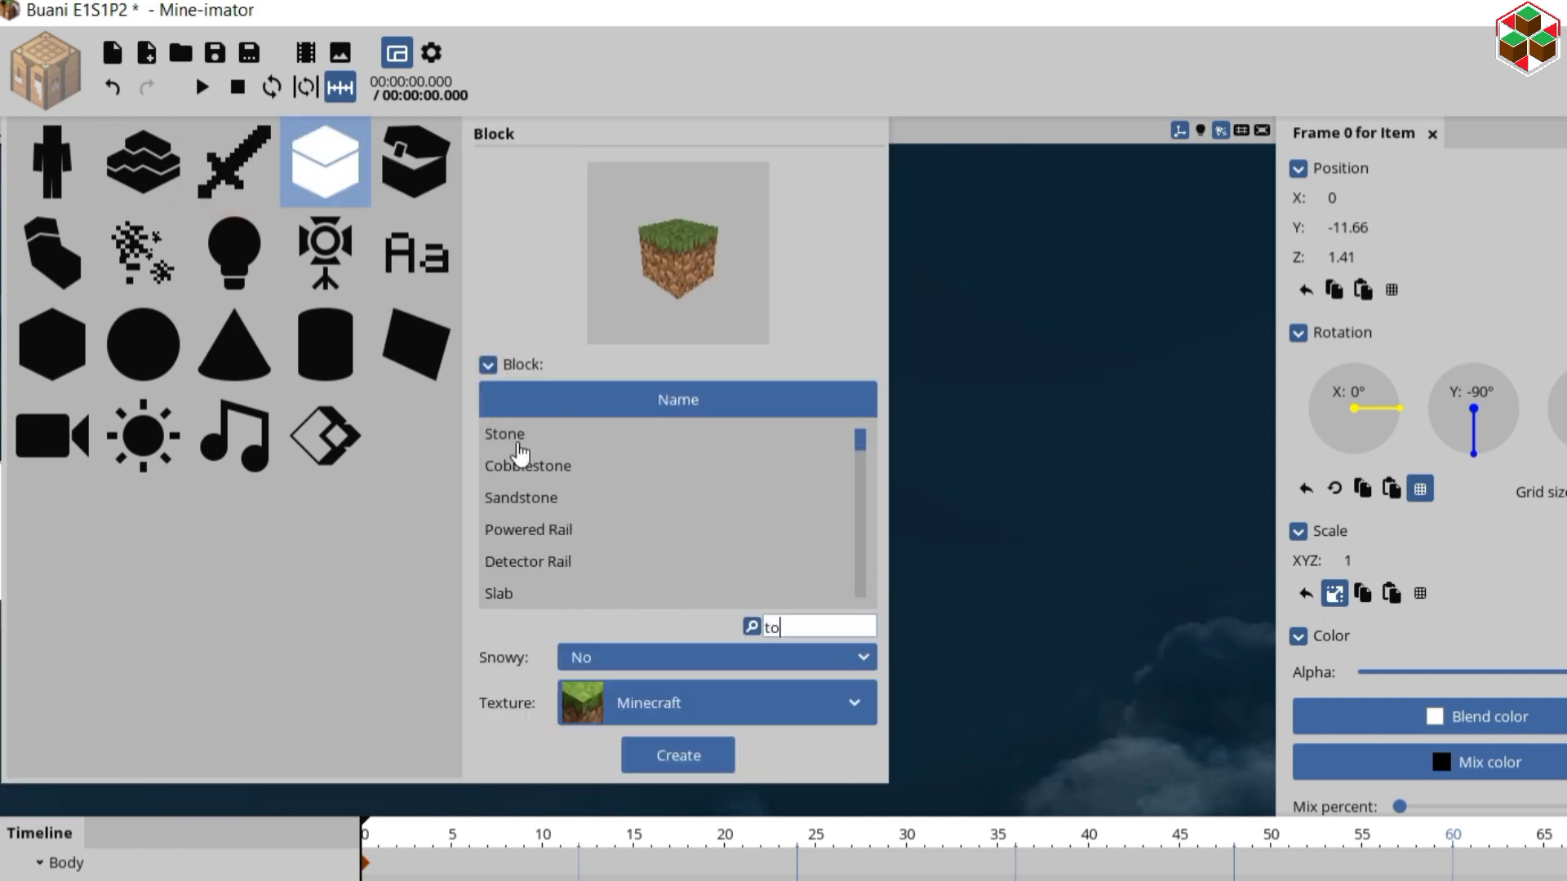
pyautogui.click(519, 561)
pyautogui.scroll(-3, 518, 561)
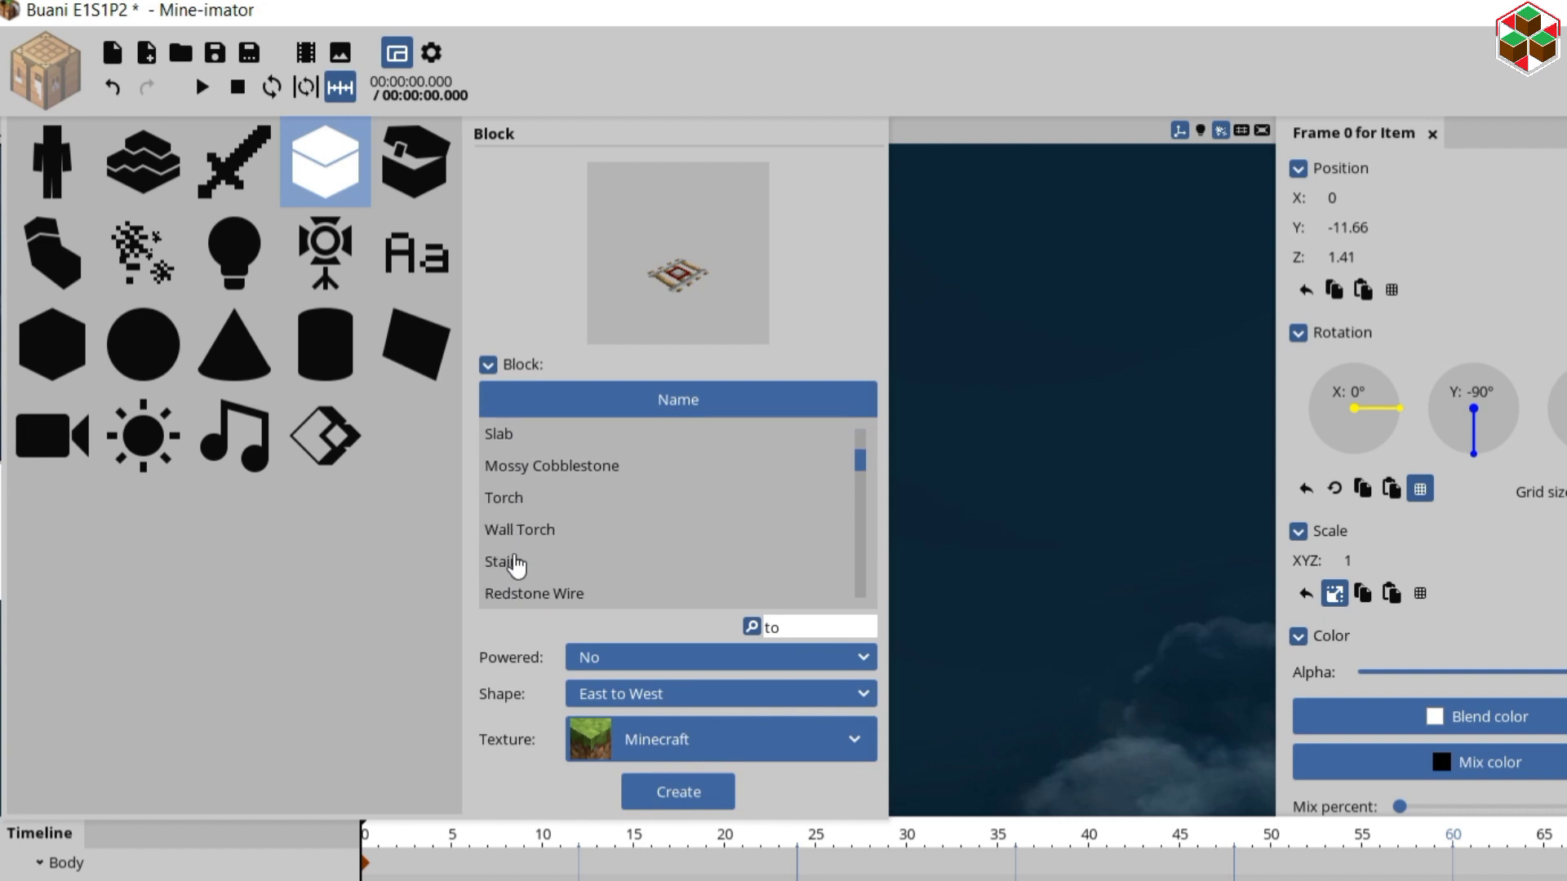
pyautogui.click(507, 510)
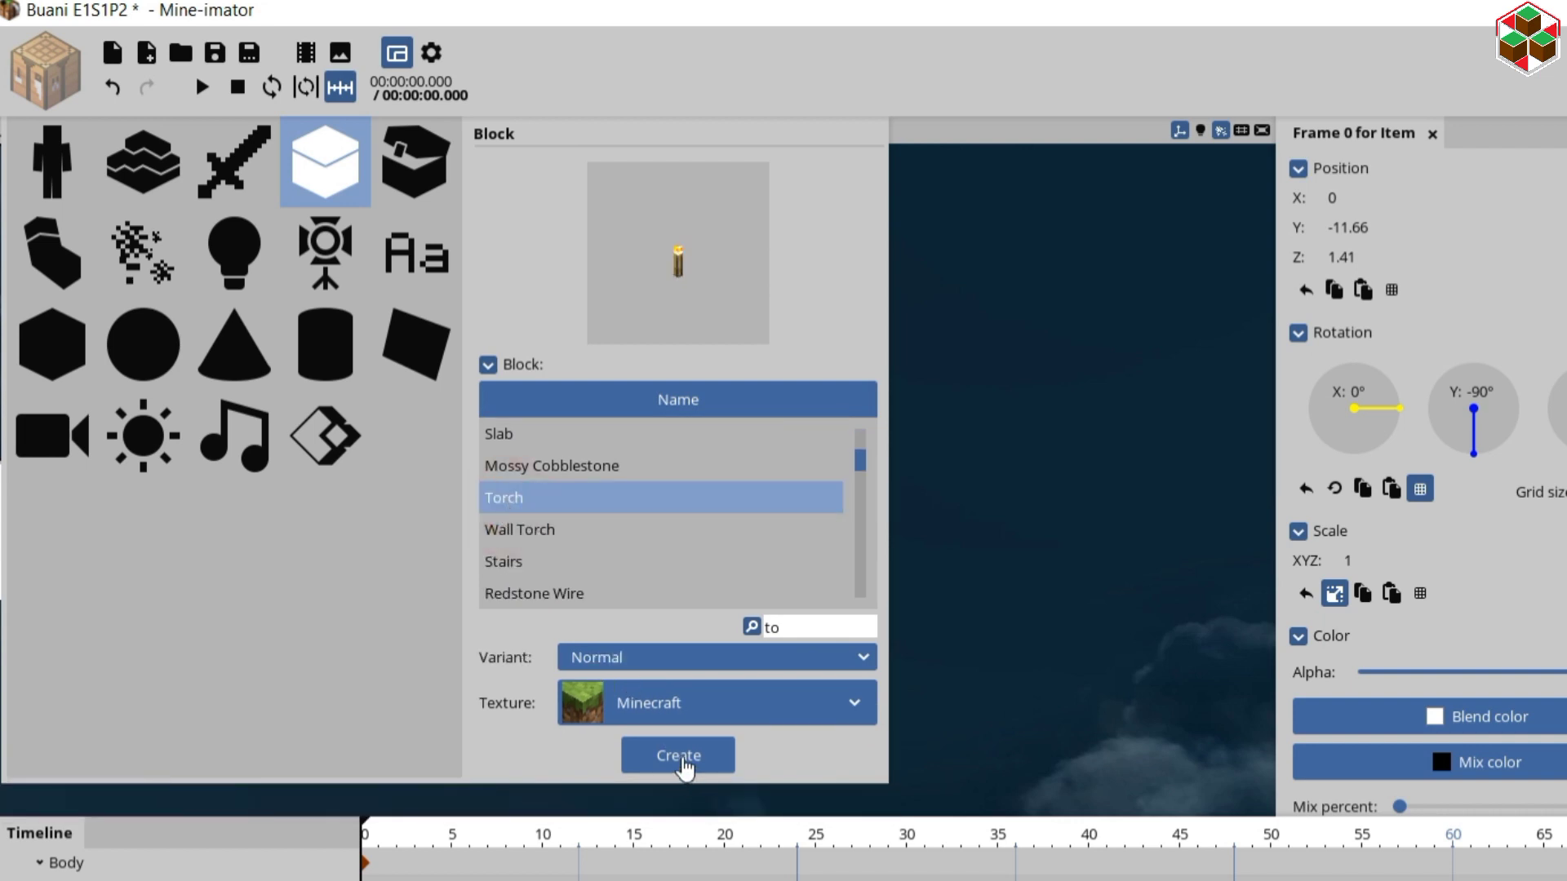
pyautogui.click(640, 657)
pyautogui.click(639, 663)
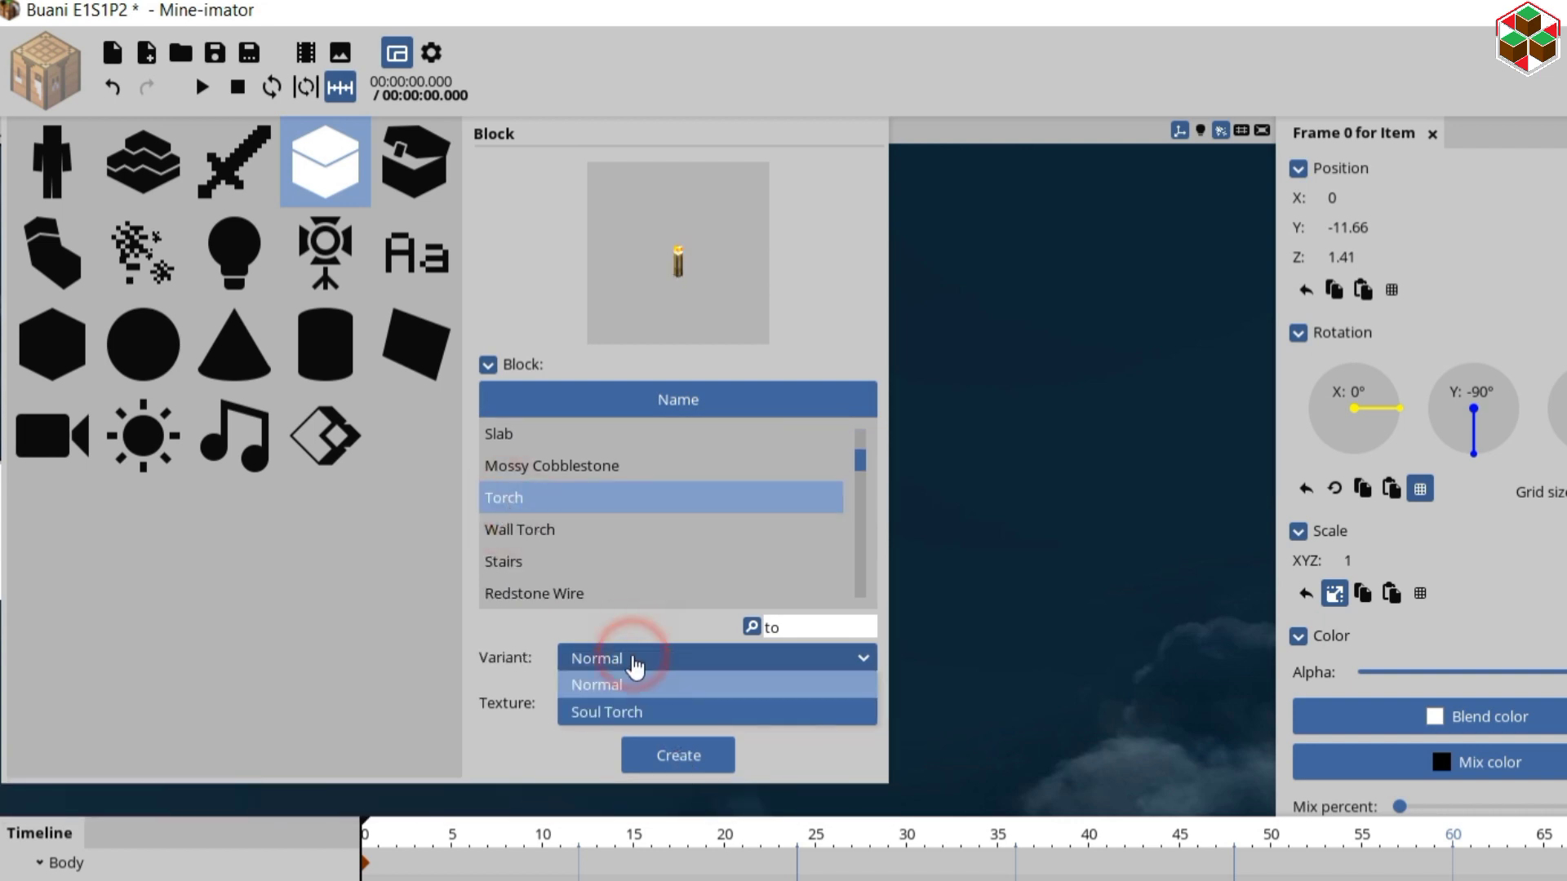
pyautogui.click(652, 752)
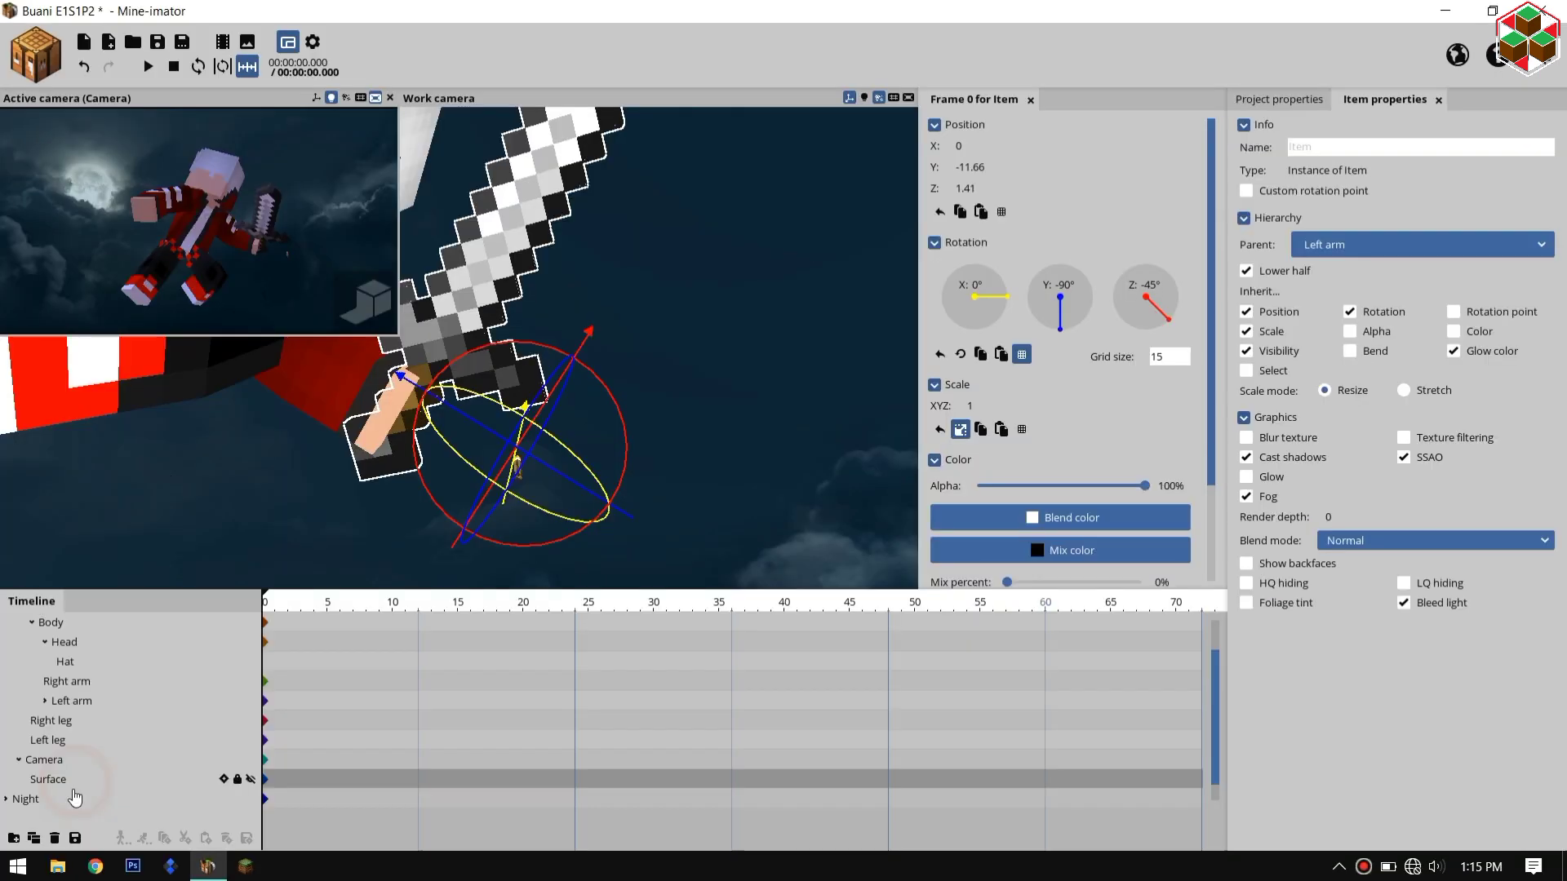
# Step: Parent the torch to the right arm and place it at position 0, 0, 0 with Y and Z rotations of 90°
pyautogui.click(18, 801)
pyautogui.moveTo(18, 801); pyautogui.dragTo(72, 682)
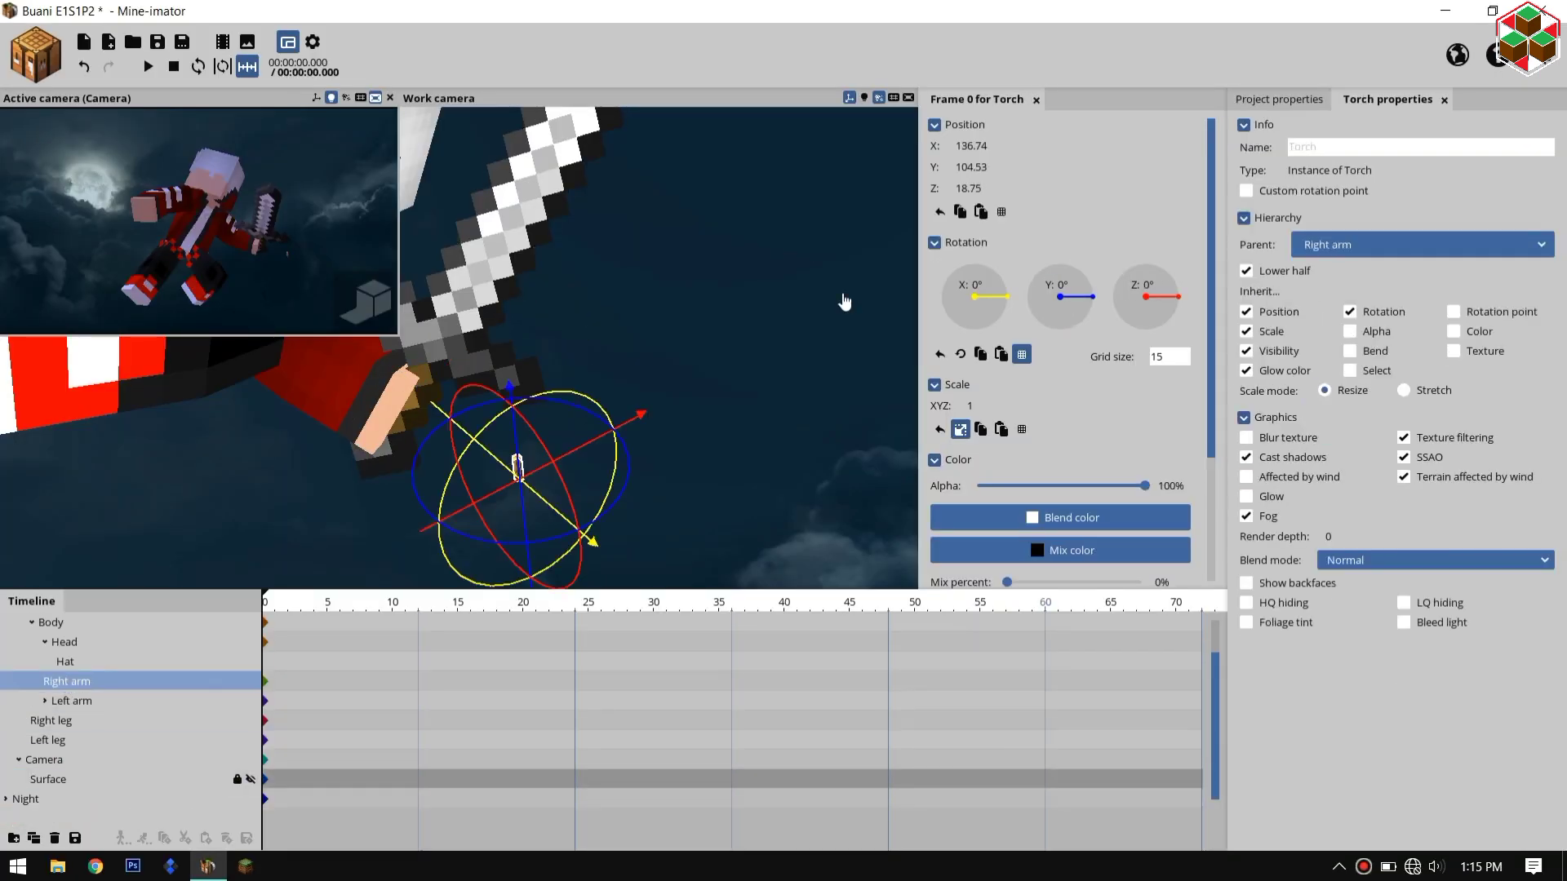
pyautogui.moveTo(1172, 304); pyautogui.dragTo(1148, 268)
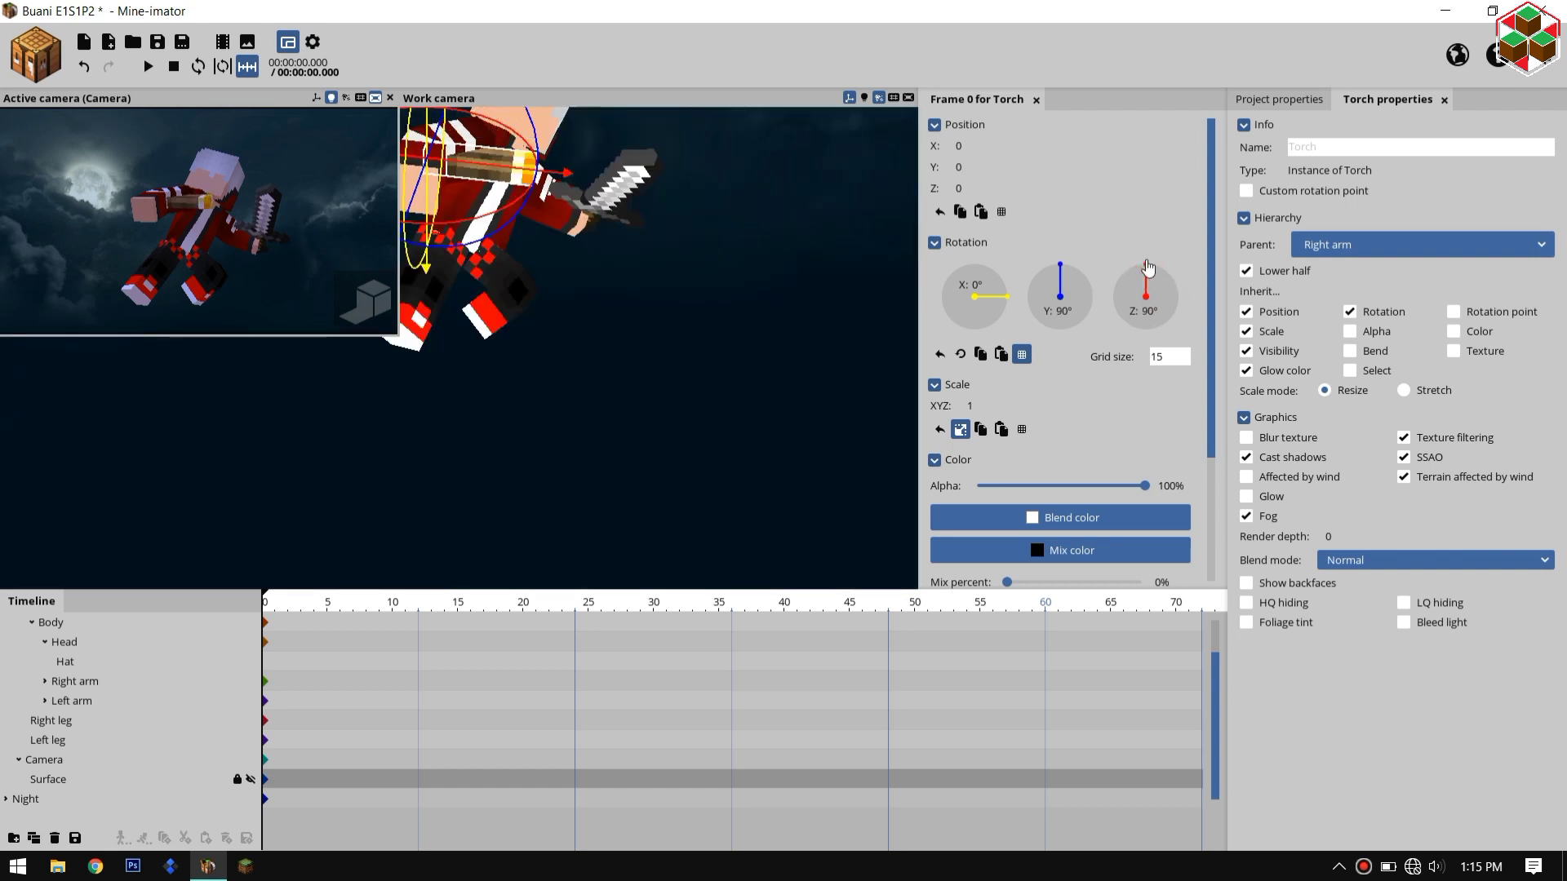
# Step: Move the torch into the right hand at about Y -5.74 and Z -3.18, and check it in a rendered camera preview
pyautogui.moveTo(721, 333); pyautogui.dragTo(717, 341, button='right')
pyautogui.moveTo(717, 341); pyautogui.dragTo(439, 304)
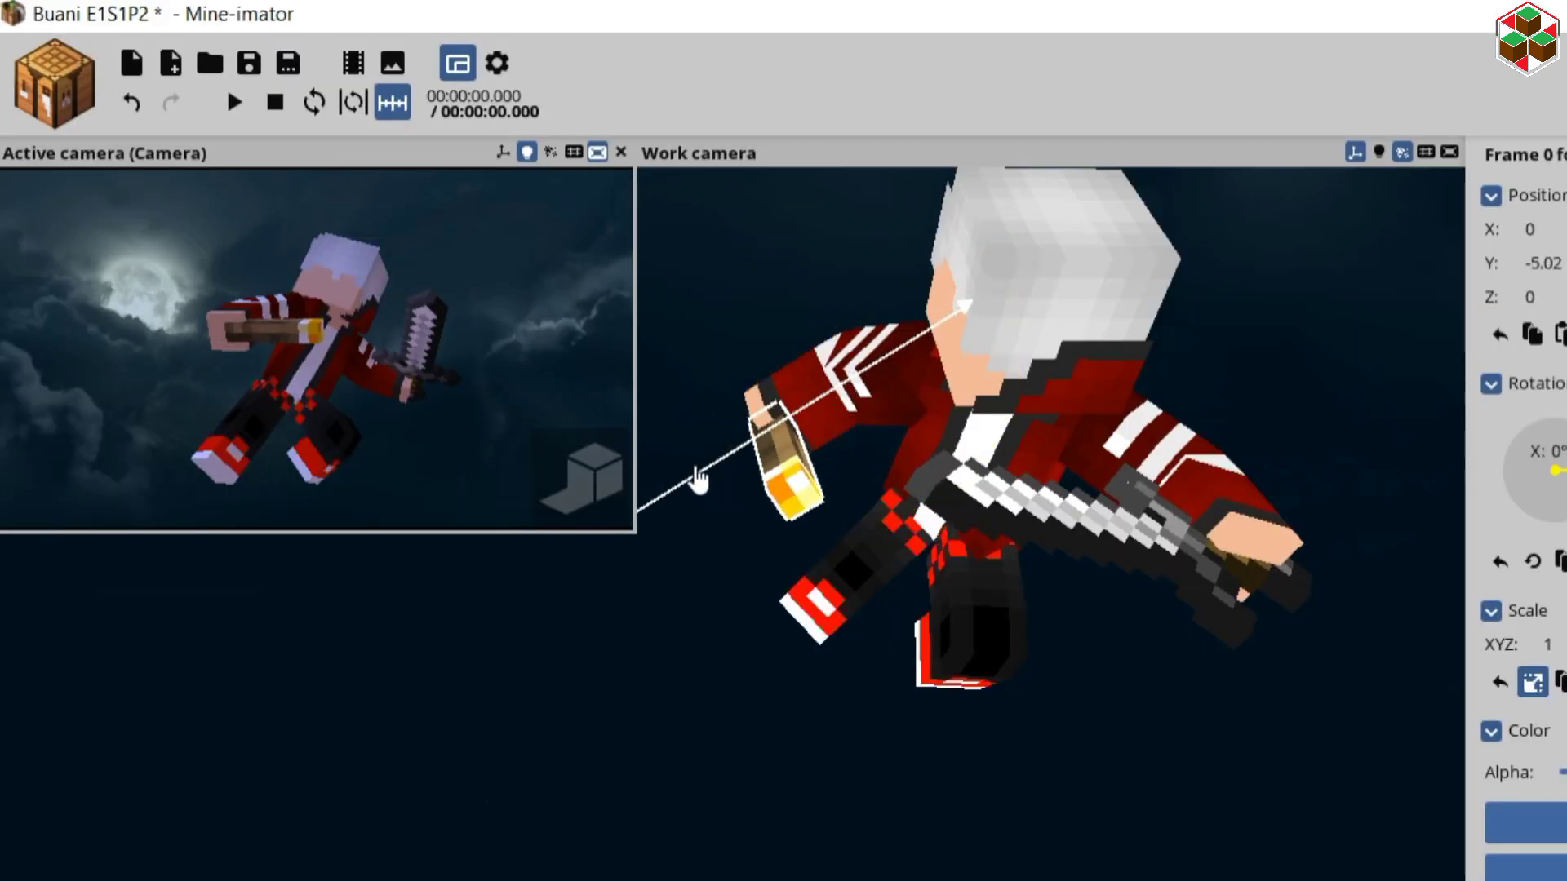
pyautogui.moveTo(697, 480); pyautogui.dragTo(688, 488)
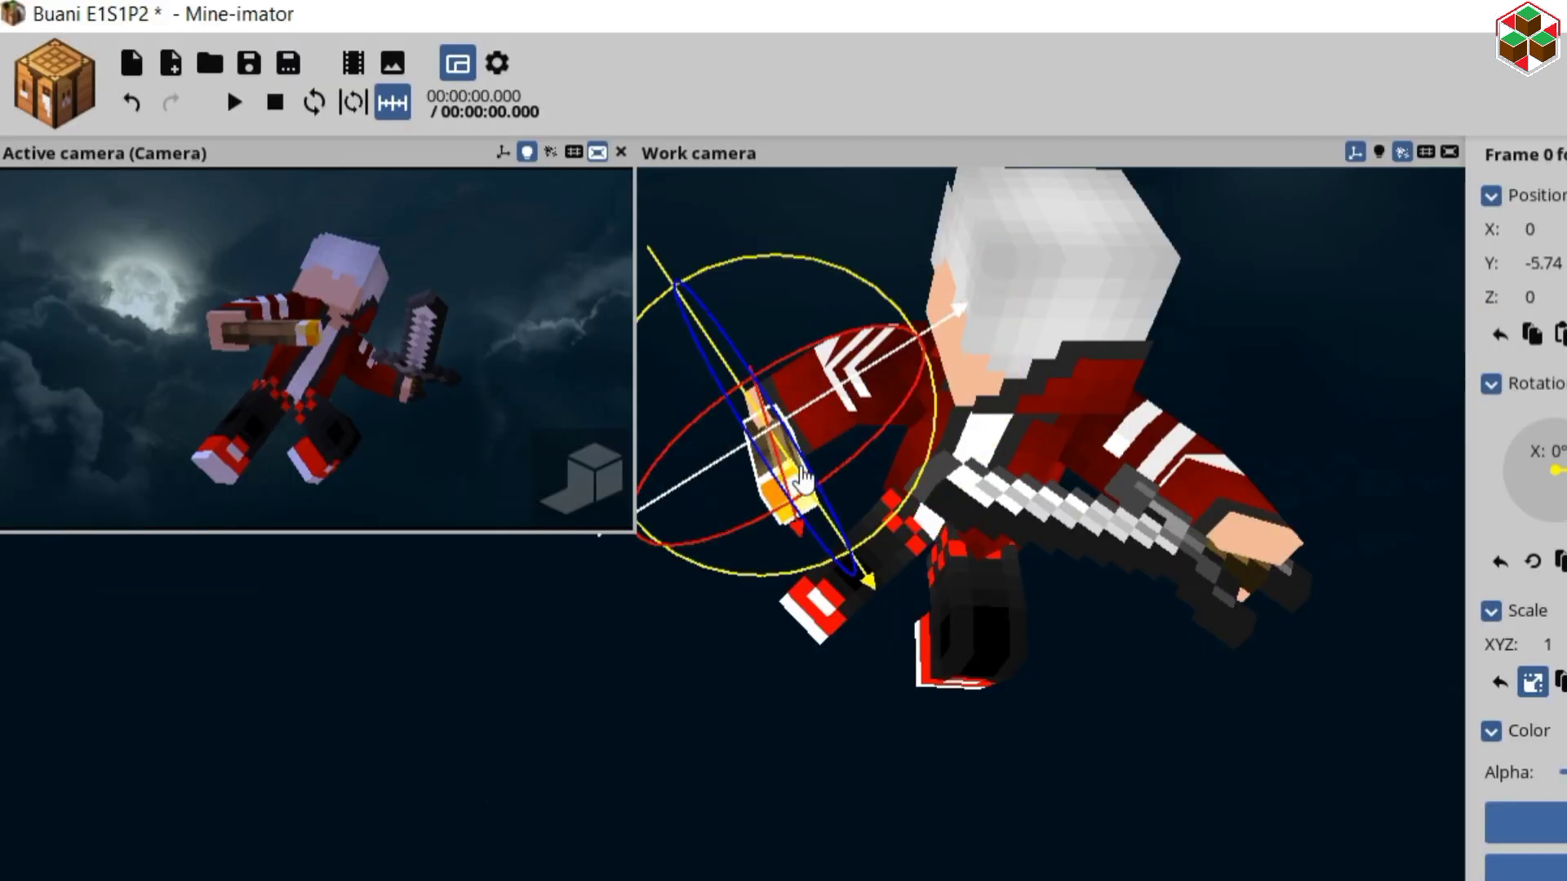
pyautogui.moveTo(798, 479); pyautogui.dragTo(889, 446)
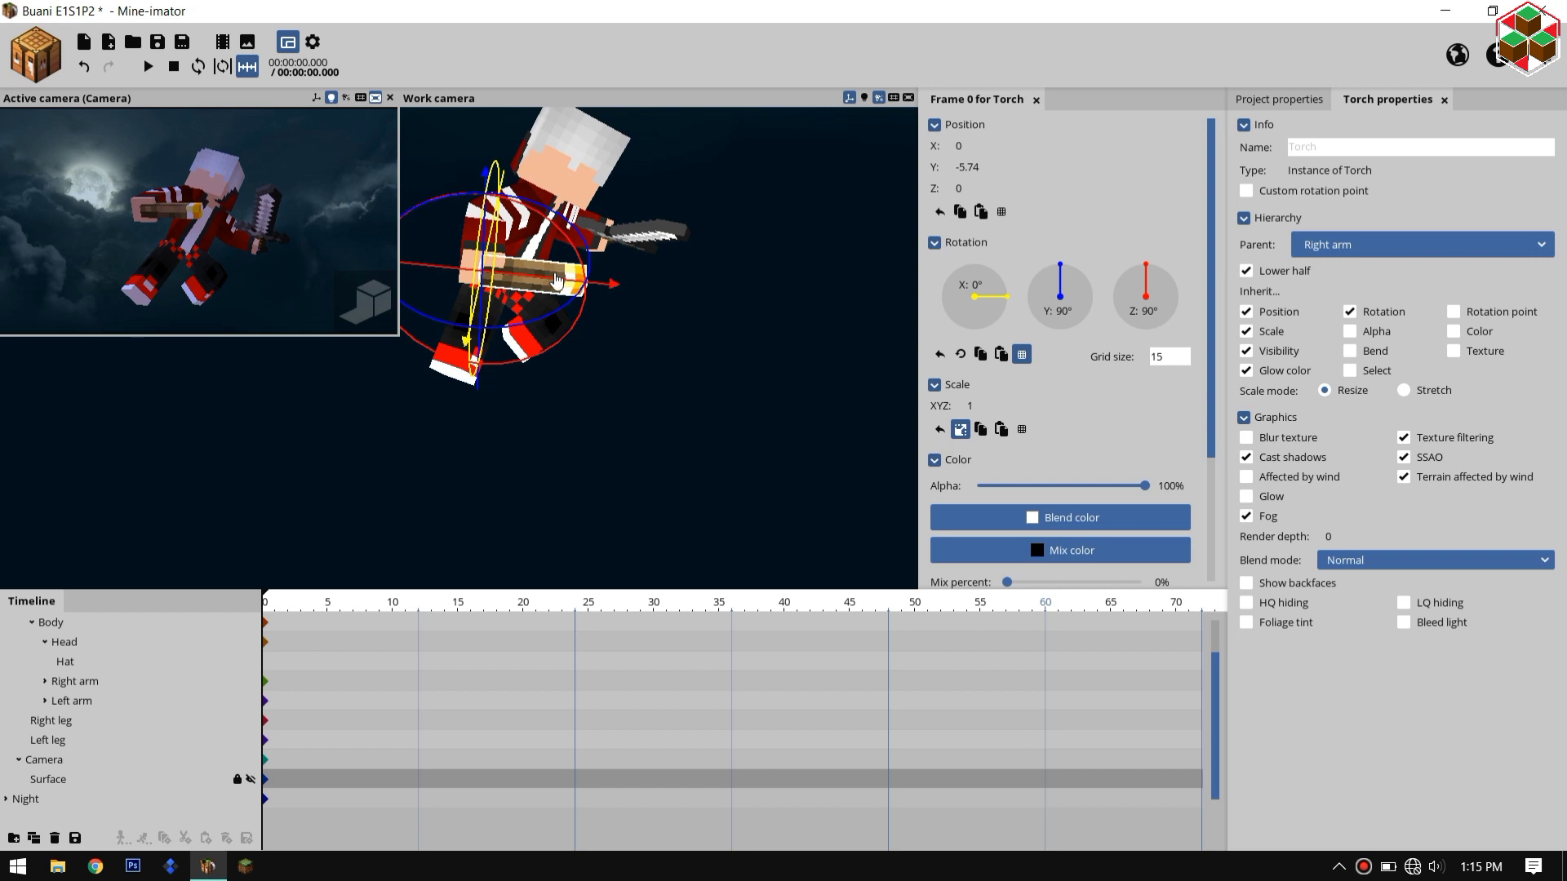
pyautogui.moveTo(556, 280); pyautogui.dragTo(526, 281)
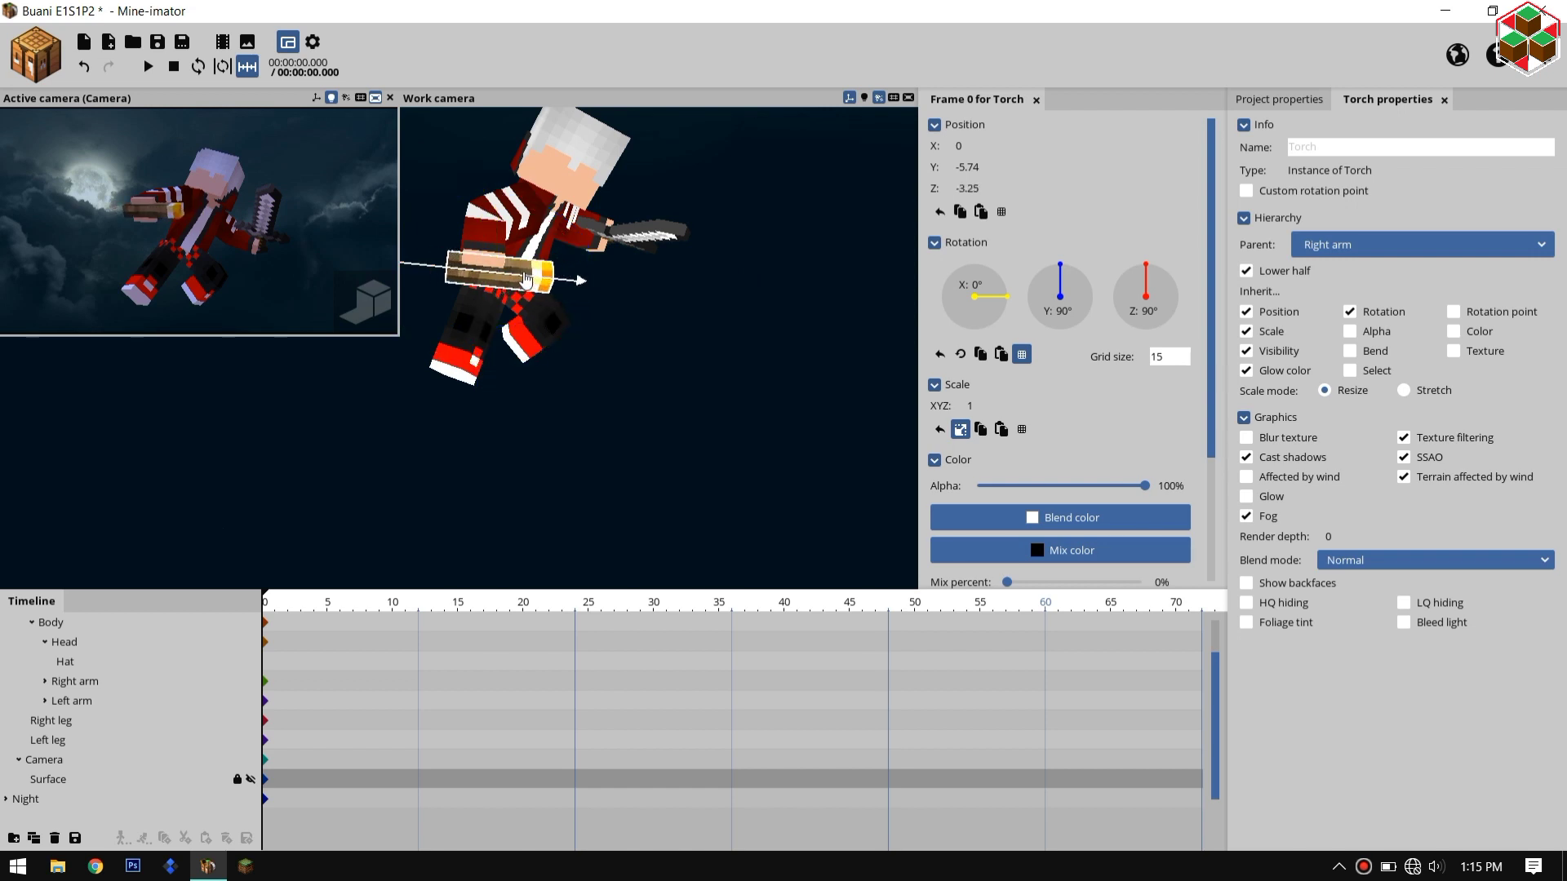
pyautogui.moveTo(331, 311); pyautogui.dragTo(334, 310)
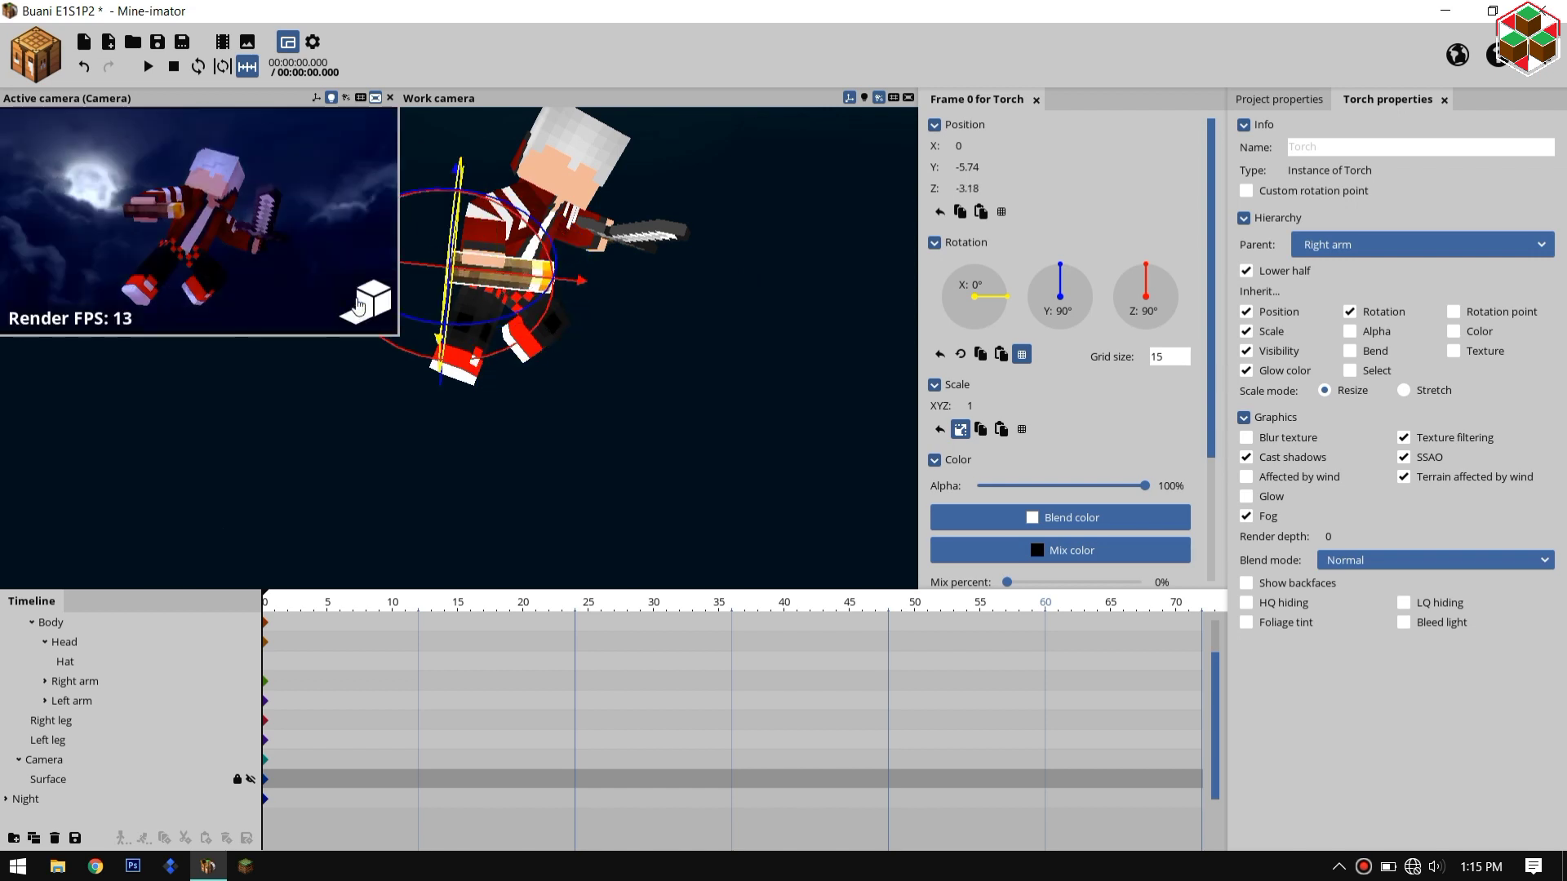
pyautogui.click(357, 305)
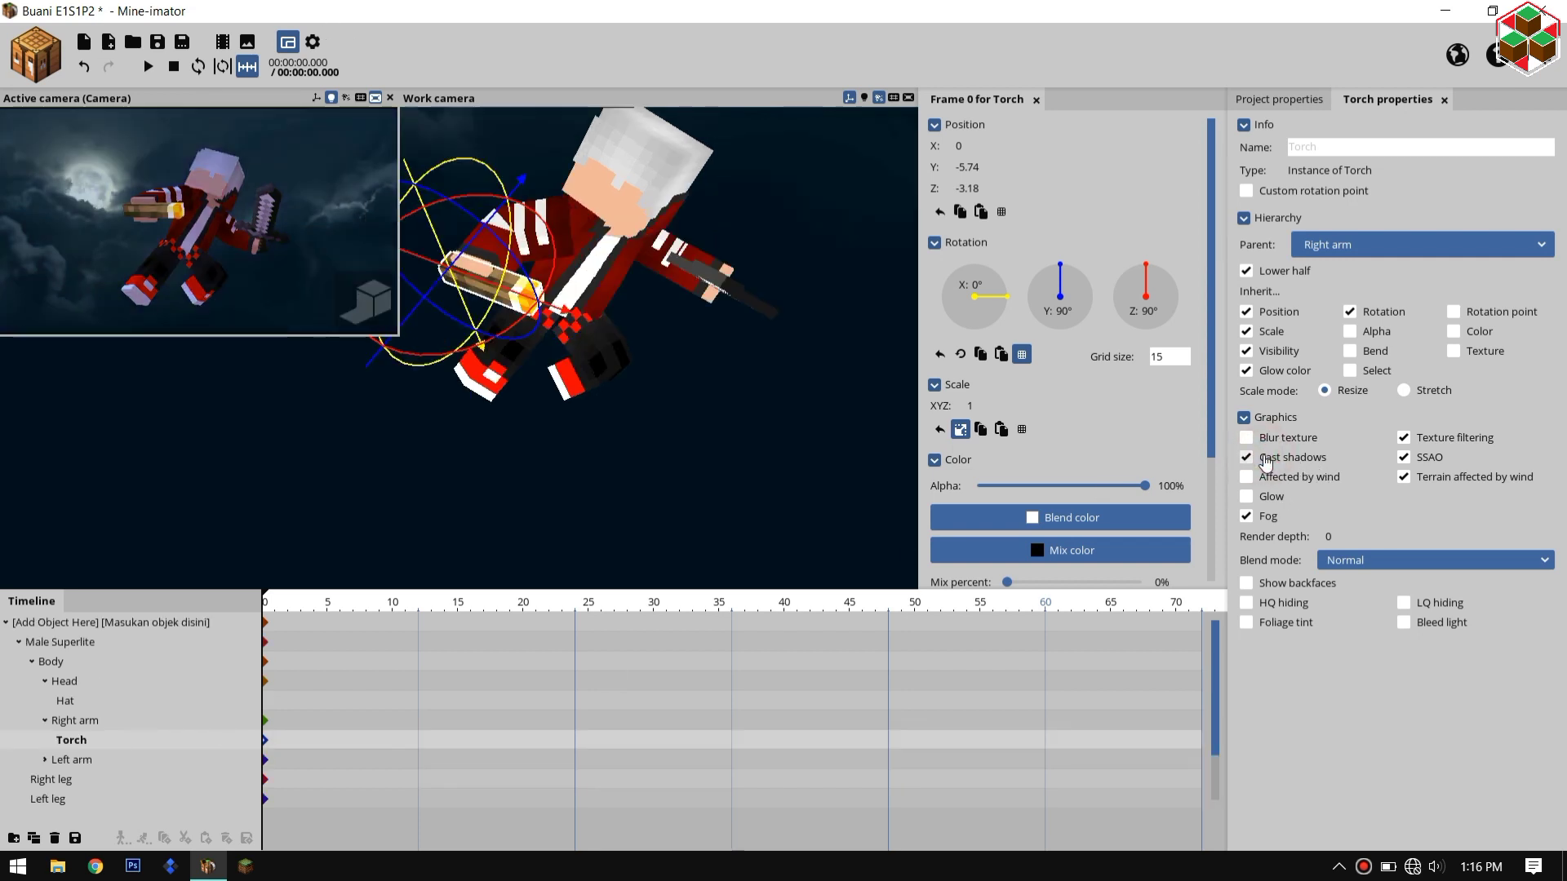
# Step: Turn off Cast shadows for the torch and create a point light
pyautogui.click(60, 72)
pyautogui.click(167, 196)
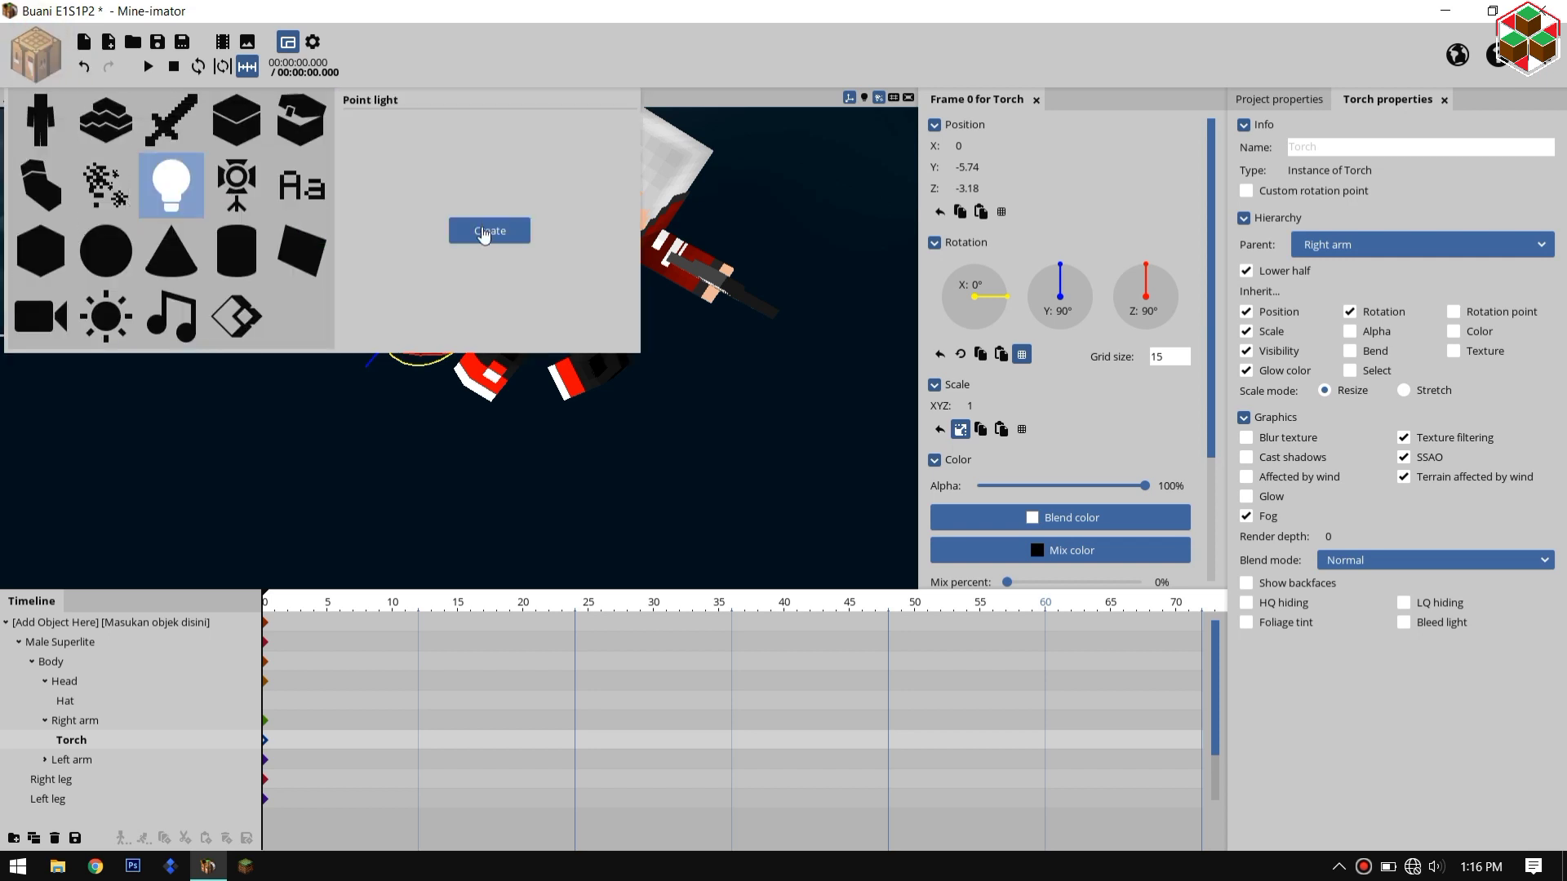
pyautogui.click(487, 231)
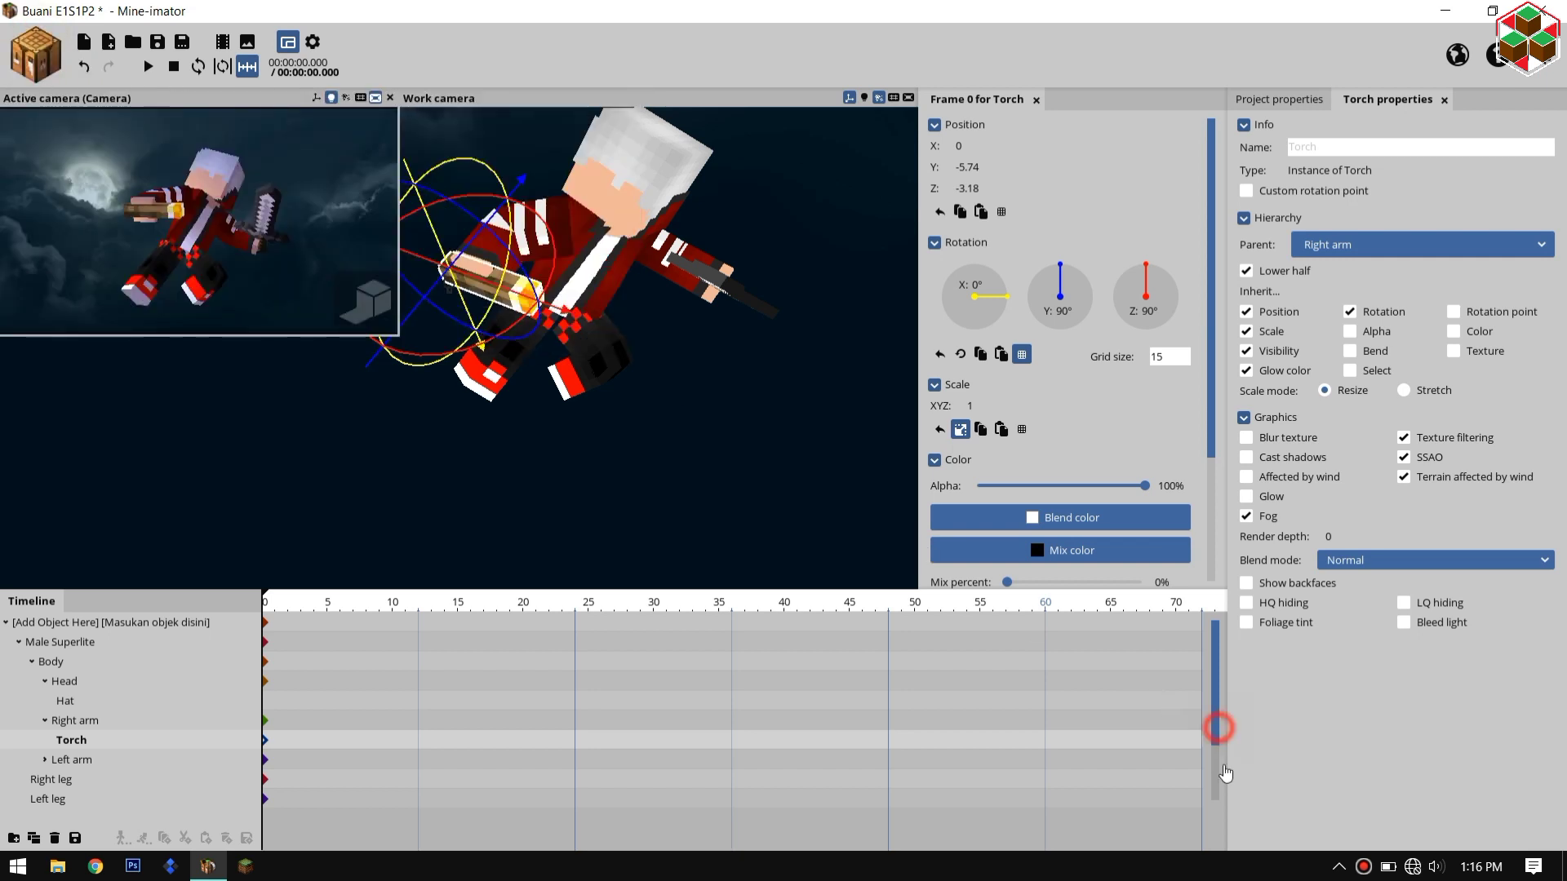
# Step: Save the project
pyautogui.scroll(-2, 1056, 640)
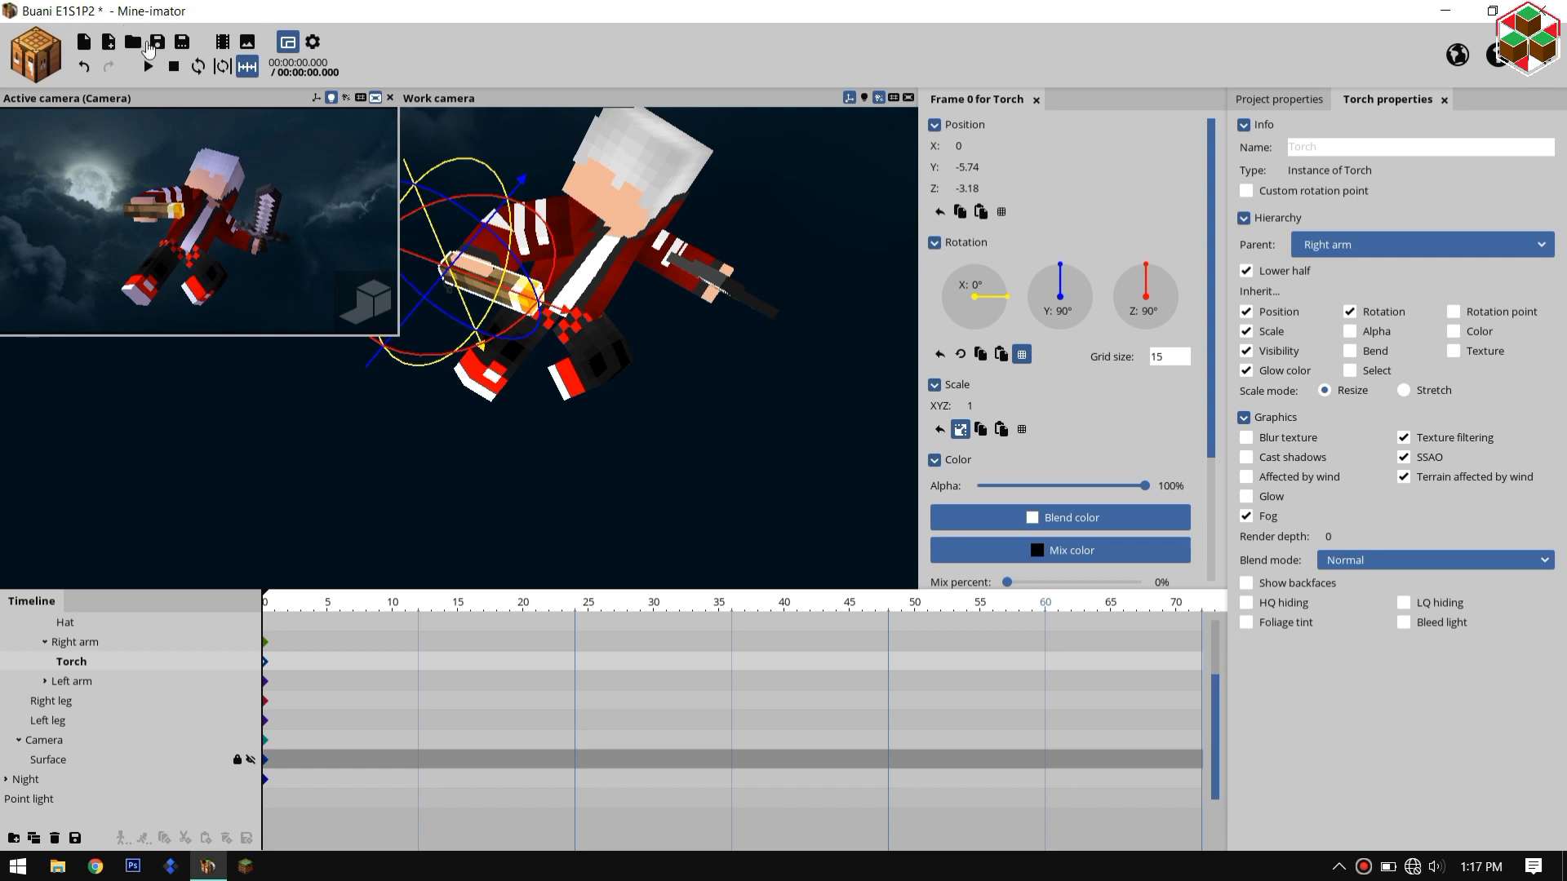
pyautogui.click(151, 44)
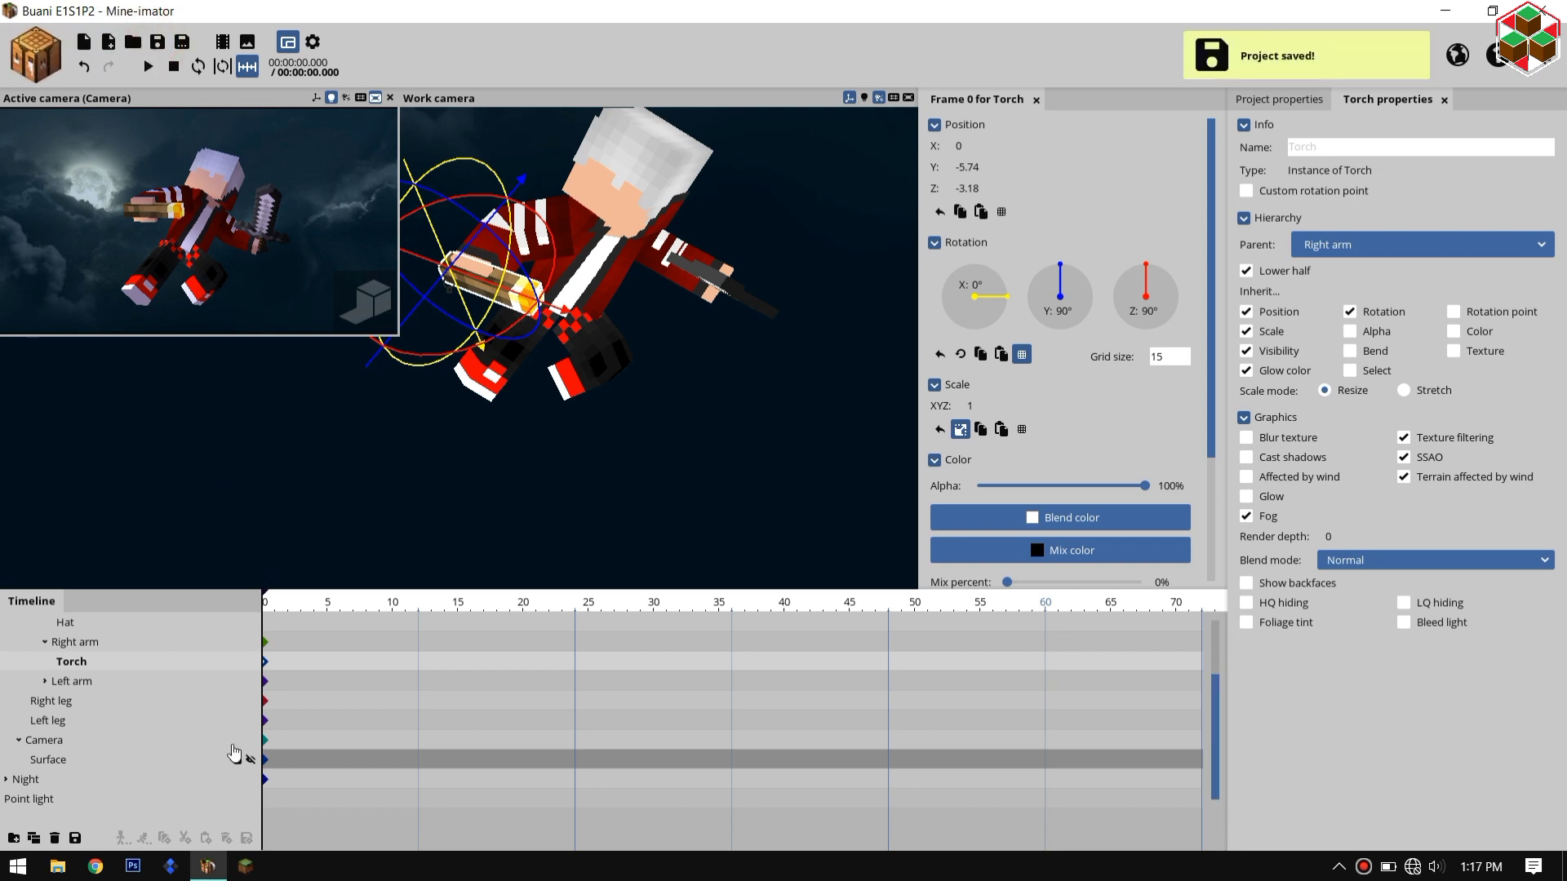
# Step: Parent the point light to the torch and move it to the torch's tip at about Y 10.12
pyautogui.click(37, 803)
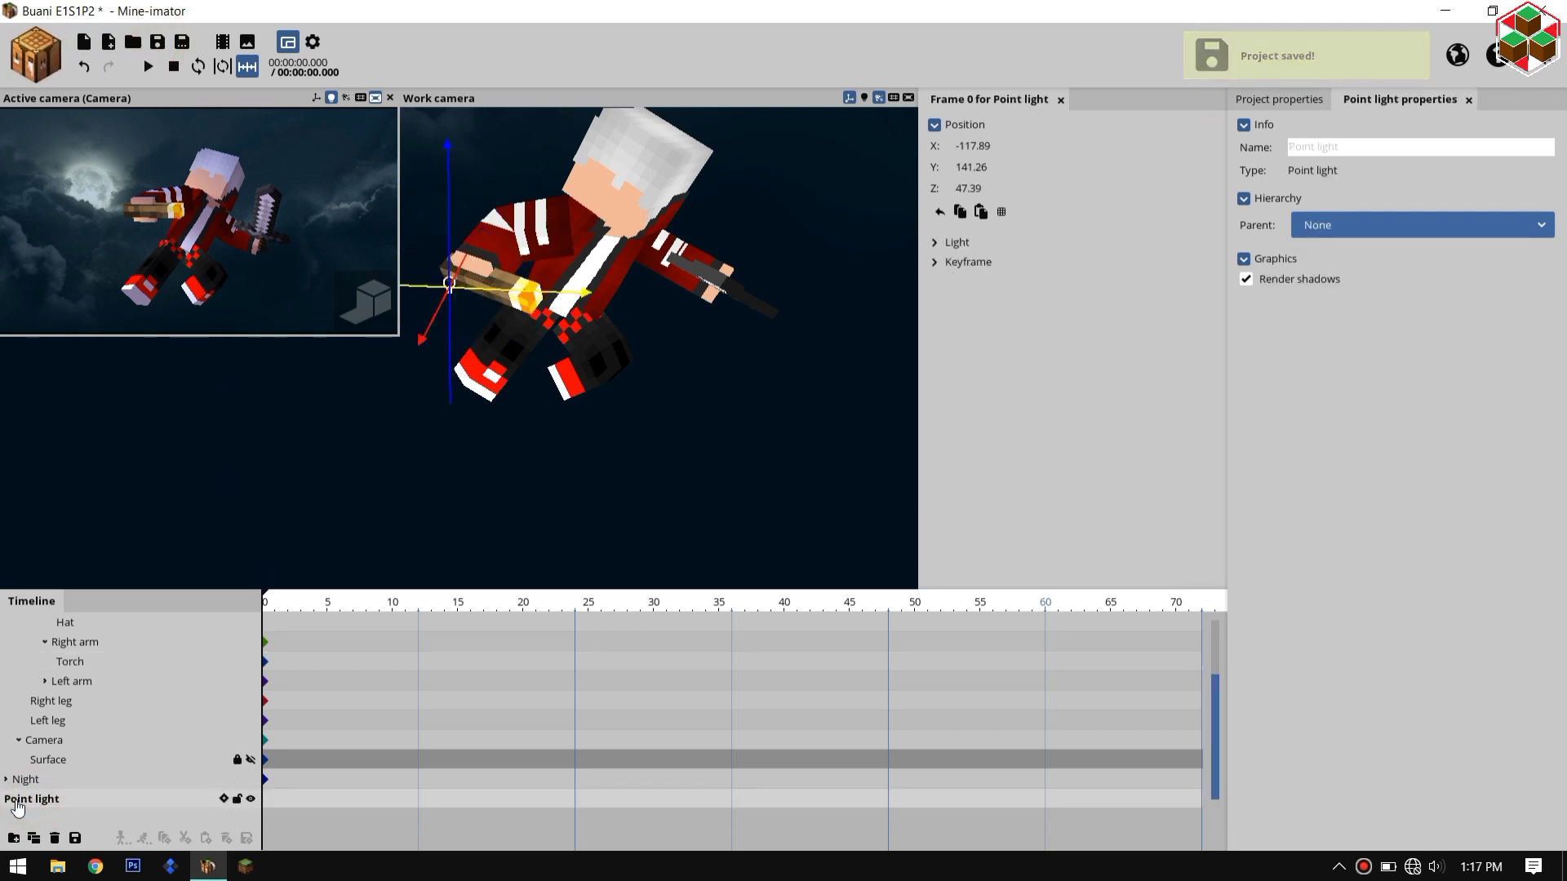
pyautogui.moveTo(24, 806); pyautogui.dragTo(81, 682)
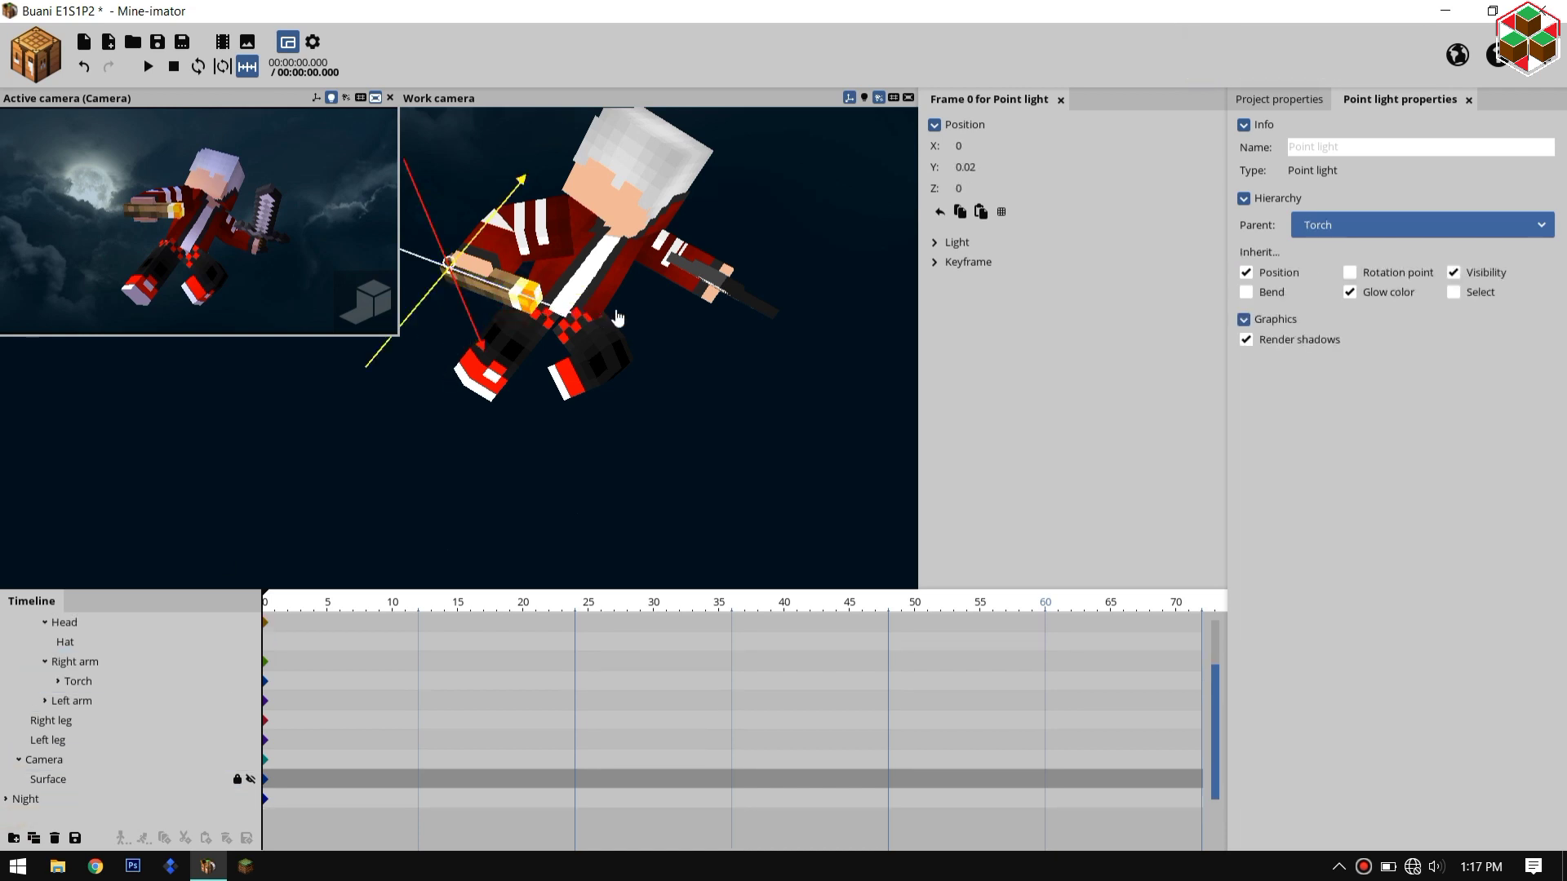
pyautogui.moveTo(618, 316); pyautogui.dragTo(626, 318)
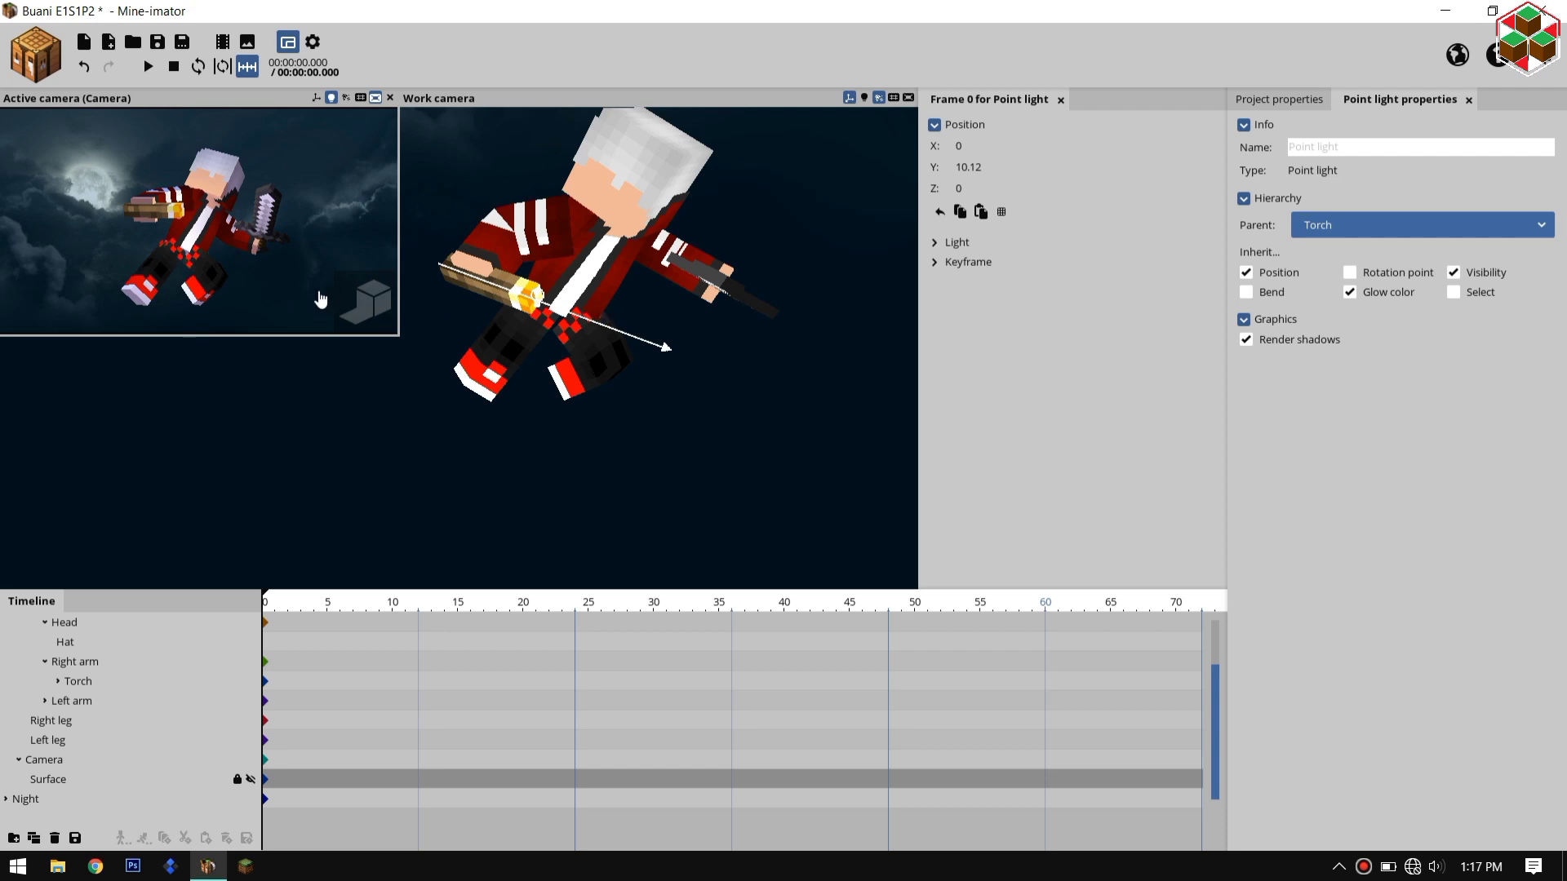
# Step: Set the point light's color to warm yellow-orange E5B43D
pyautogui.click(951, 243)
pyautogui.click(1012, 280)
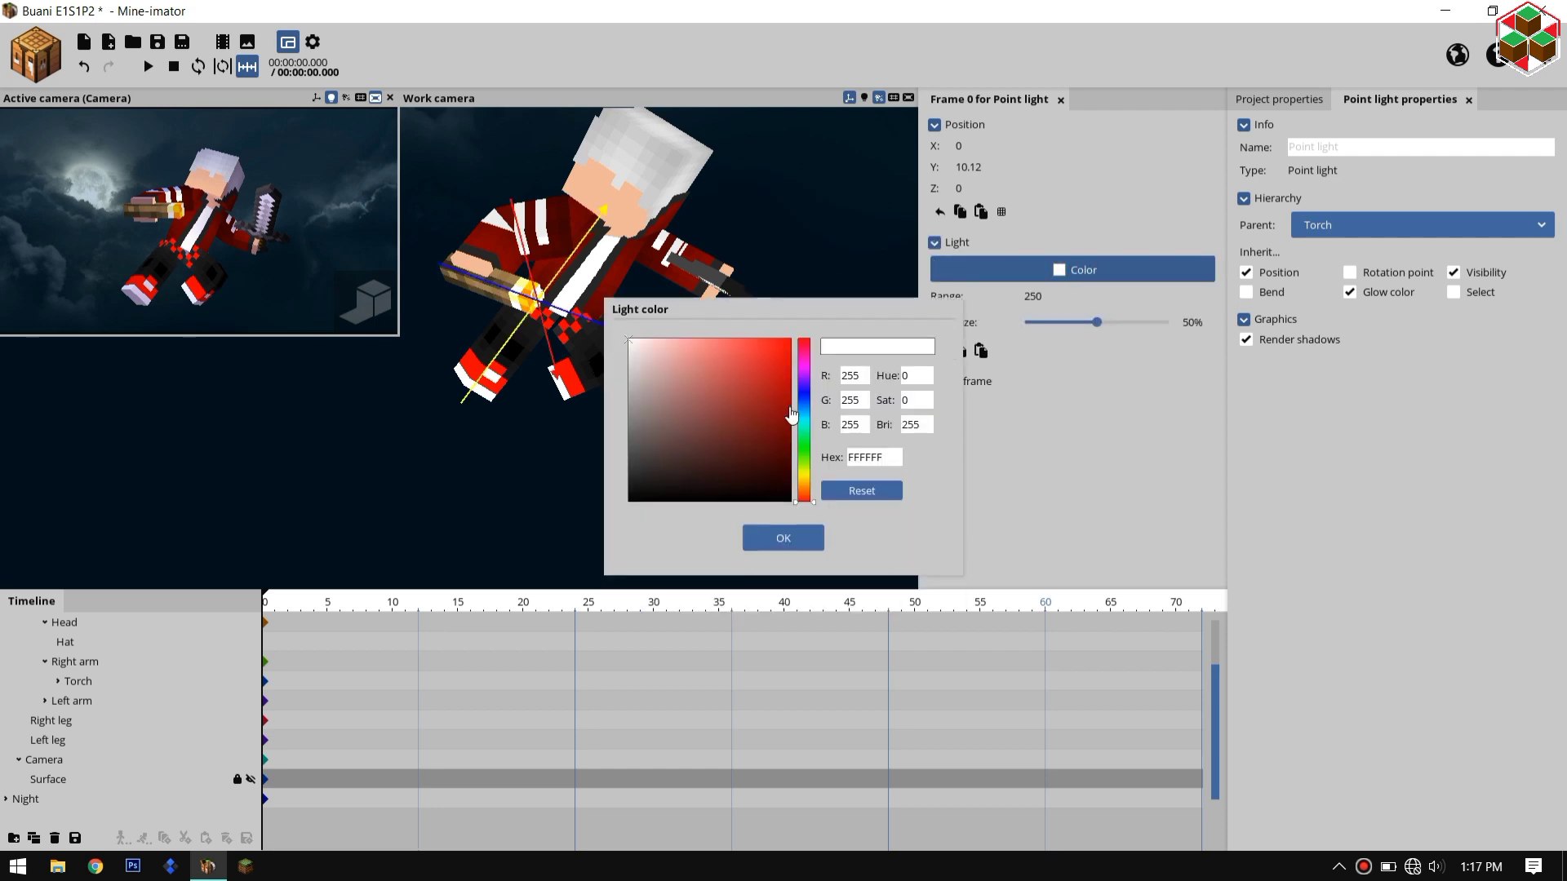
pyautogui.click(802, 488)
pyautogui.click(747, 413)
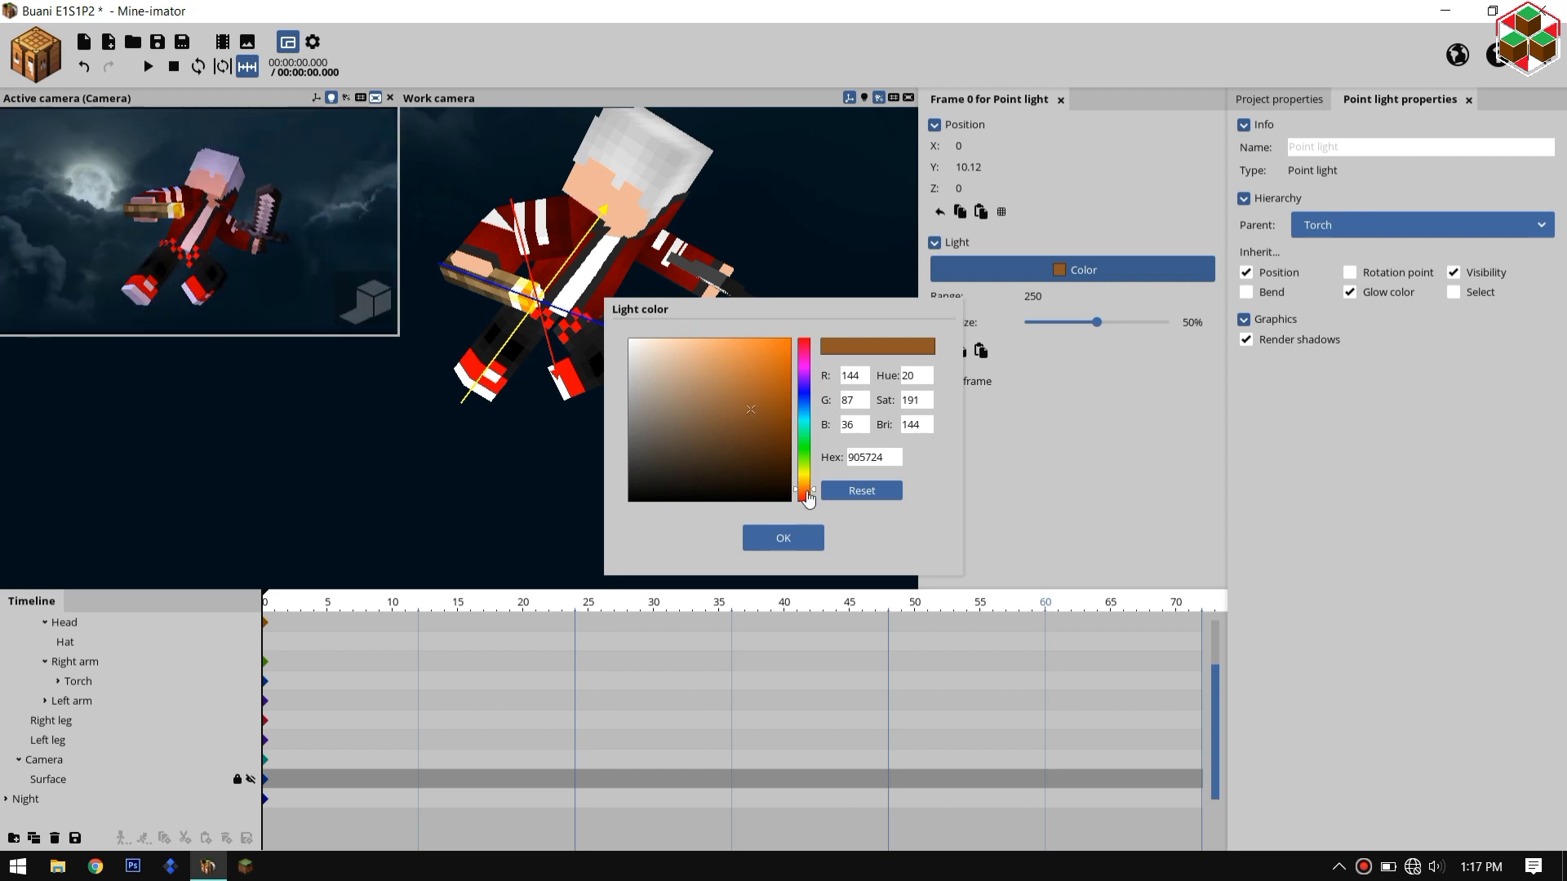
pyautogui.moveTo(748, 384); pyautogui.dragTo(748, 355)
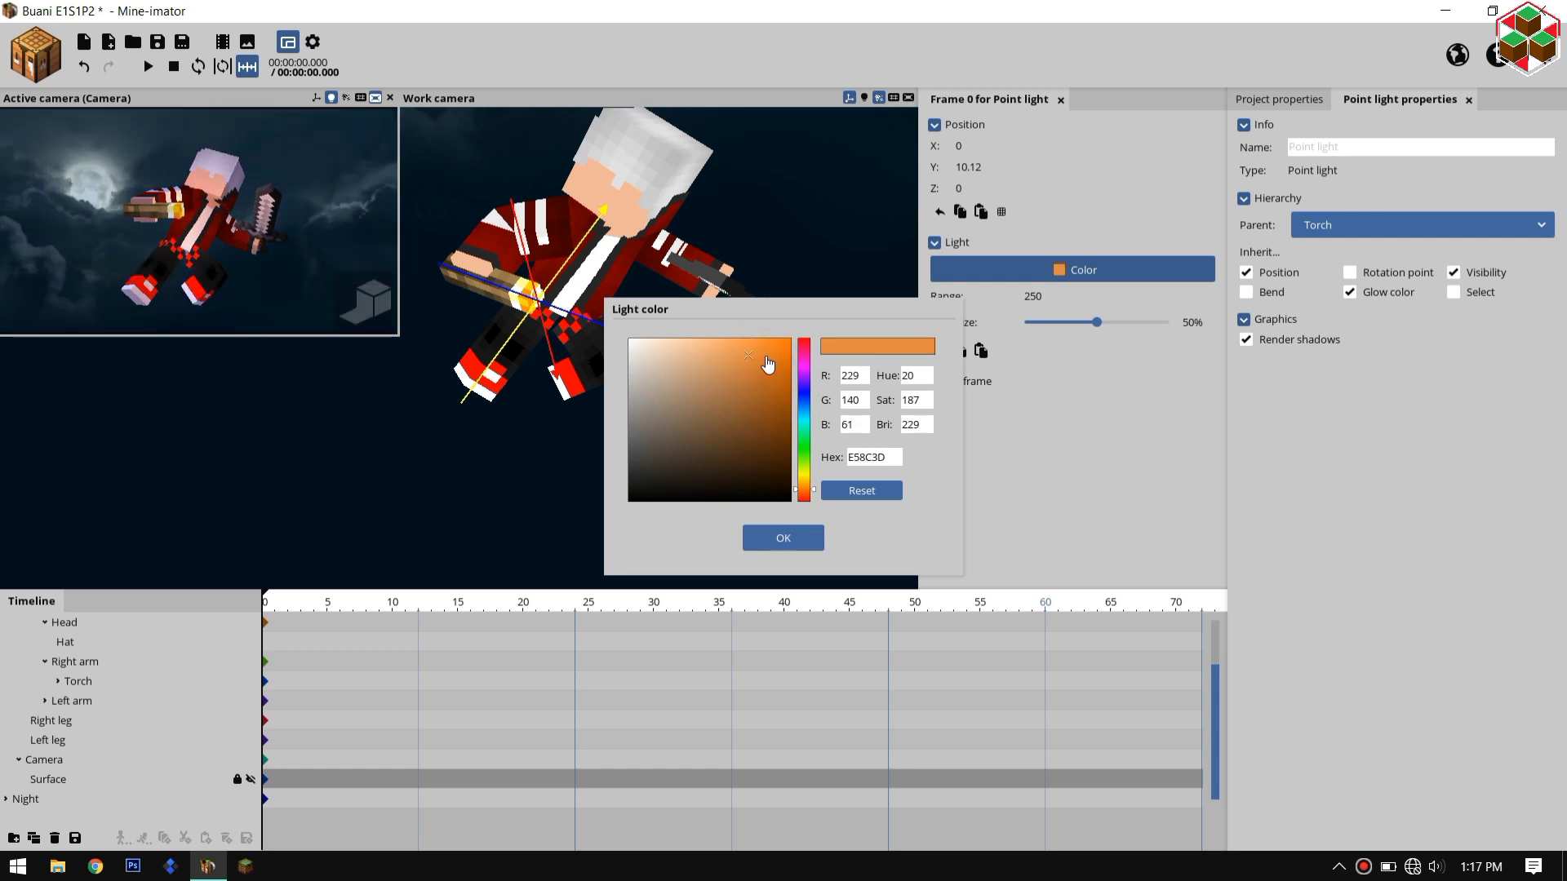
pyautogui.click(806, 483)
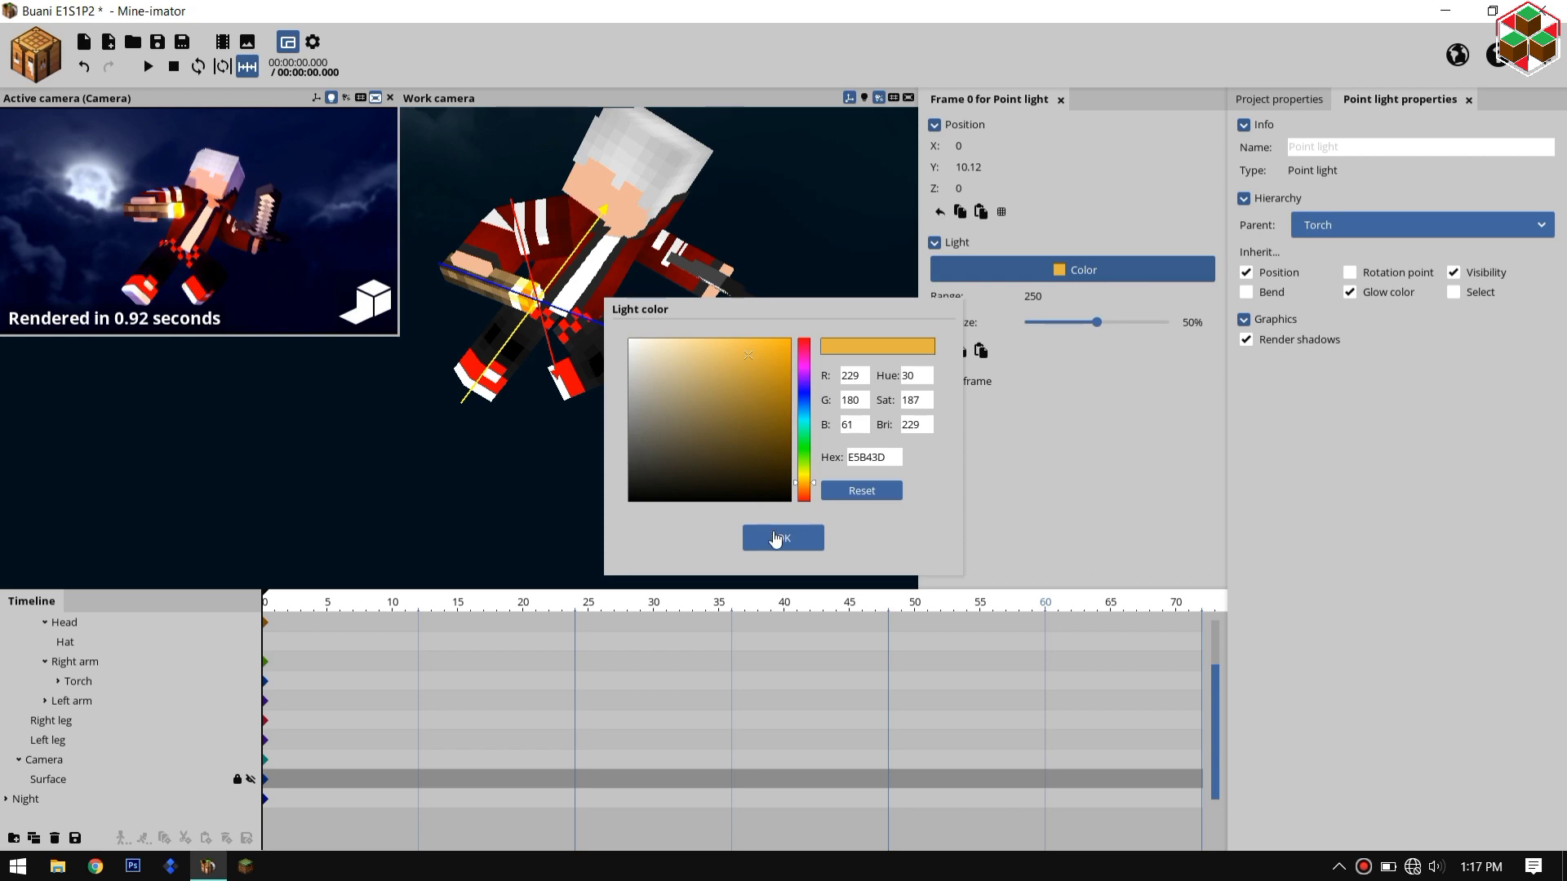
pyautogui.click(1171, 323)
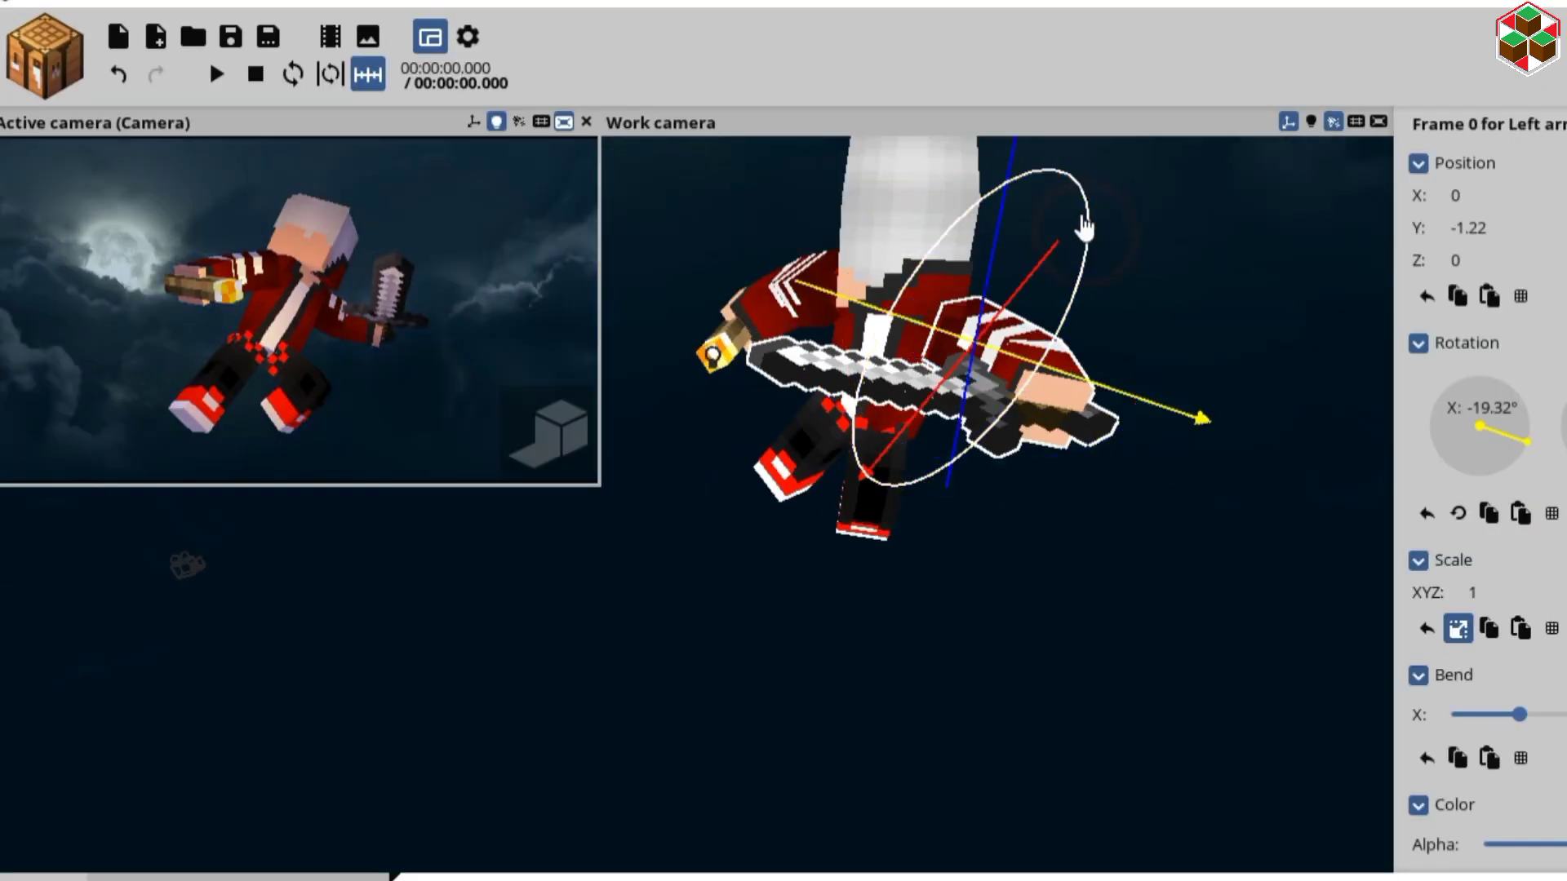
# Step: Rotate the left arm to about X 28.26° so the sword points downward, with its Y position at about -0.18
pyautogui.click(897, 490)
pyautogui.moveTo(1084, 228); pyautogui.dragTo(1085, 364)
pyautogui.click(1020, 343)
pyautogui.click(188, 564)
pyautogui.click(1020, 342)
pyautogui.moveTo(1193, 238); pyautogui.dragTo(1142, 195)
pyautogui.moveTo(1020, 213); pyautogui.dragTo(1033, 167)
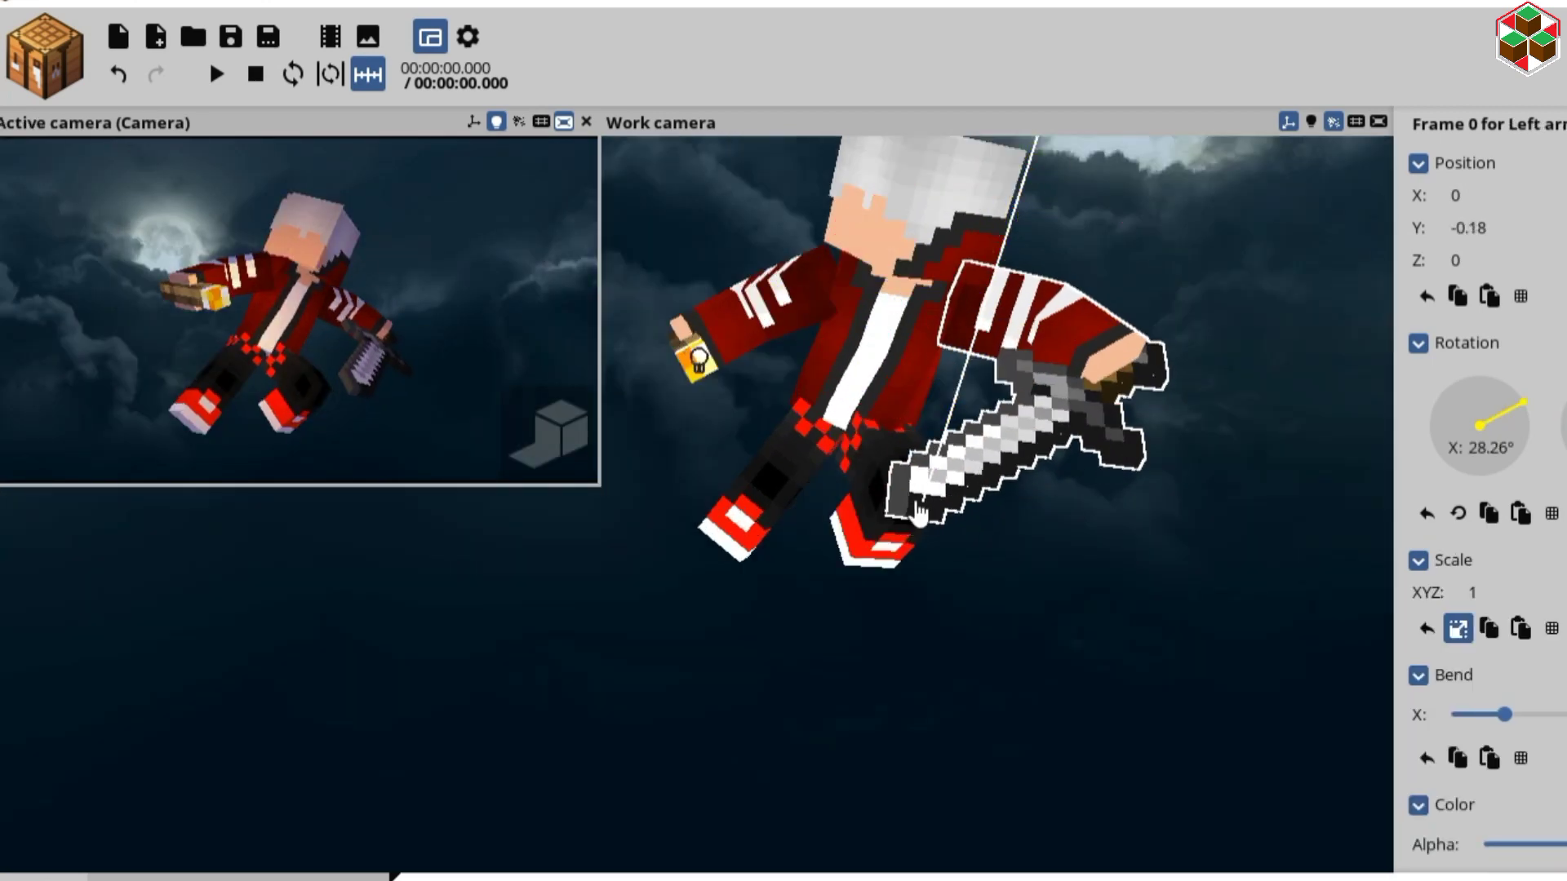
# Step: Raise the torch arm by rotating the right arm to about X -29.94°, Y -18.40° and Z -43.78°
pyautogui.moveTo(816, 621); pyautogui.dragTo(913, 603)
pyautogui.click(923, 416)
pyautogui.moveTo(1020, 314)
pyautogui.mouseDown()
pyautogui.moveTo(1048, 371)
pyautogui.moveTo(1030, 315)
pyautogui.mouseUp()
pyautogui.moveTo(1069, 260); pyautogui.dragTo(1040, 330)
pyautogui.moveTo(994, 278); pyautogui.dragTo(1101, 302)
pyautogui.moveTo(887, 397); pyautogui.dragTo(865, 424)
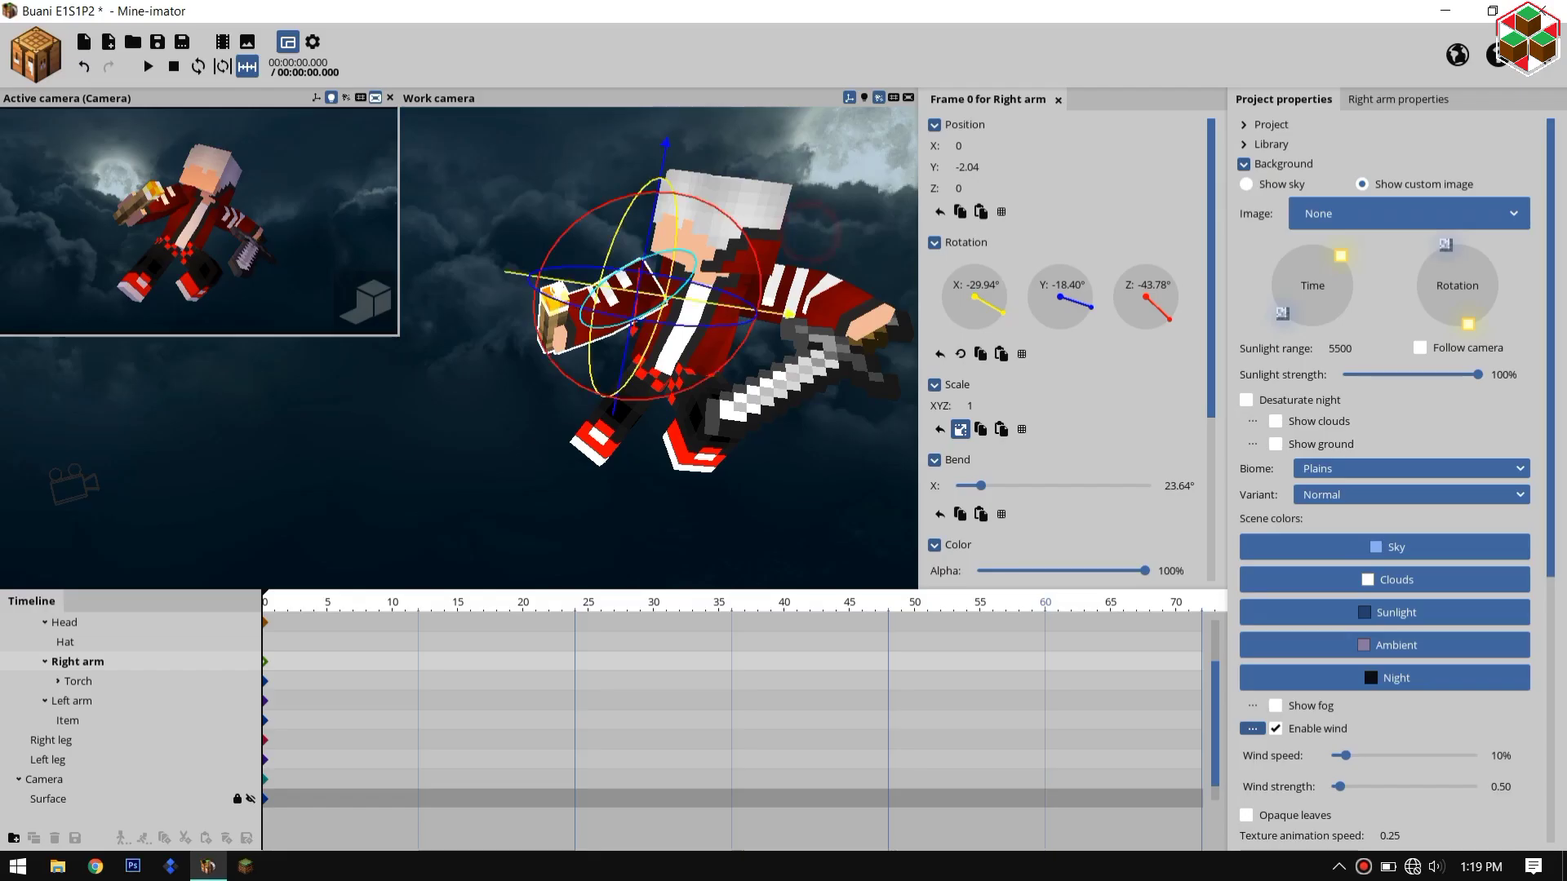
# Step: Rotate the right arm to about Y -10.99° and Z -73.96°, and show the Surface reference to compare the pose
pyautogui.moveTo(734, 653); pyautogui.dragTo(816, 637)
pyautogui.moveTo(1057, 324); pyautogui.dragTo(1093, 359)
pyautogui.moveTo(824, 408); pyautogui.dragTo(849, 432)
pyautogui.click(248, 800)
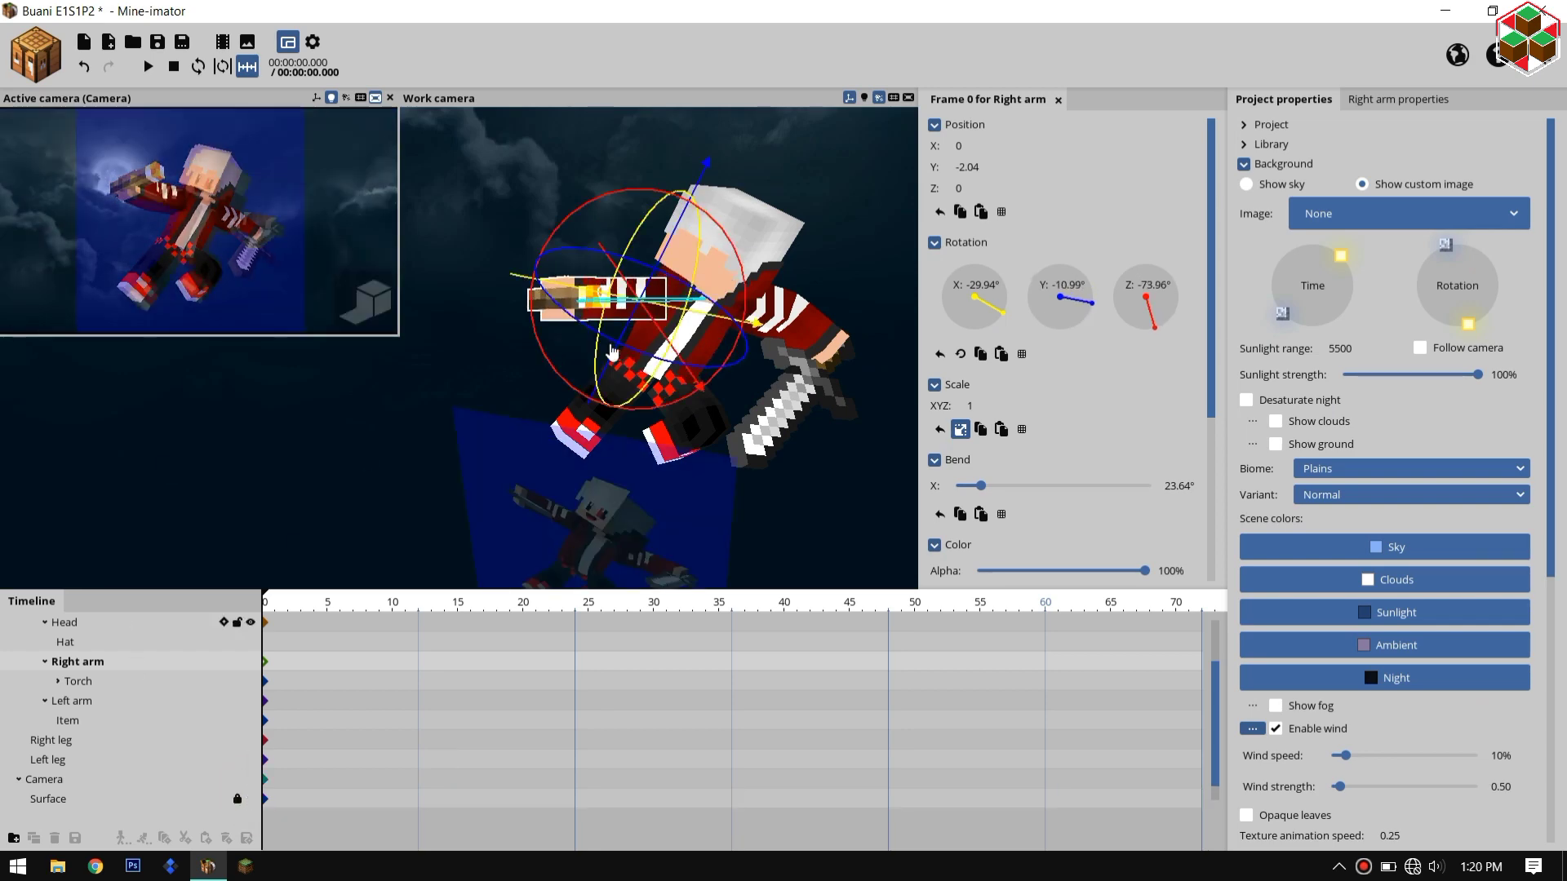
# Step: Deselect the right arm and save the project
pyautogui.click(309, 438)
pyautogui.scroll(-1, 235, 776)
pyautogui.click(160, 44)
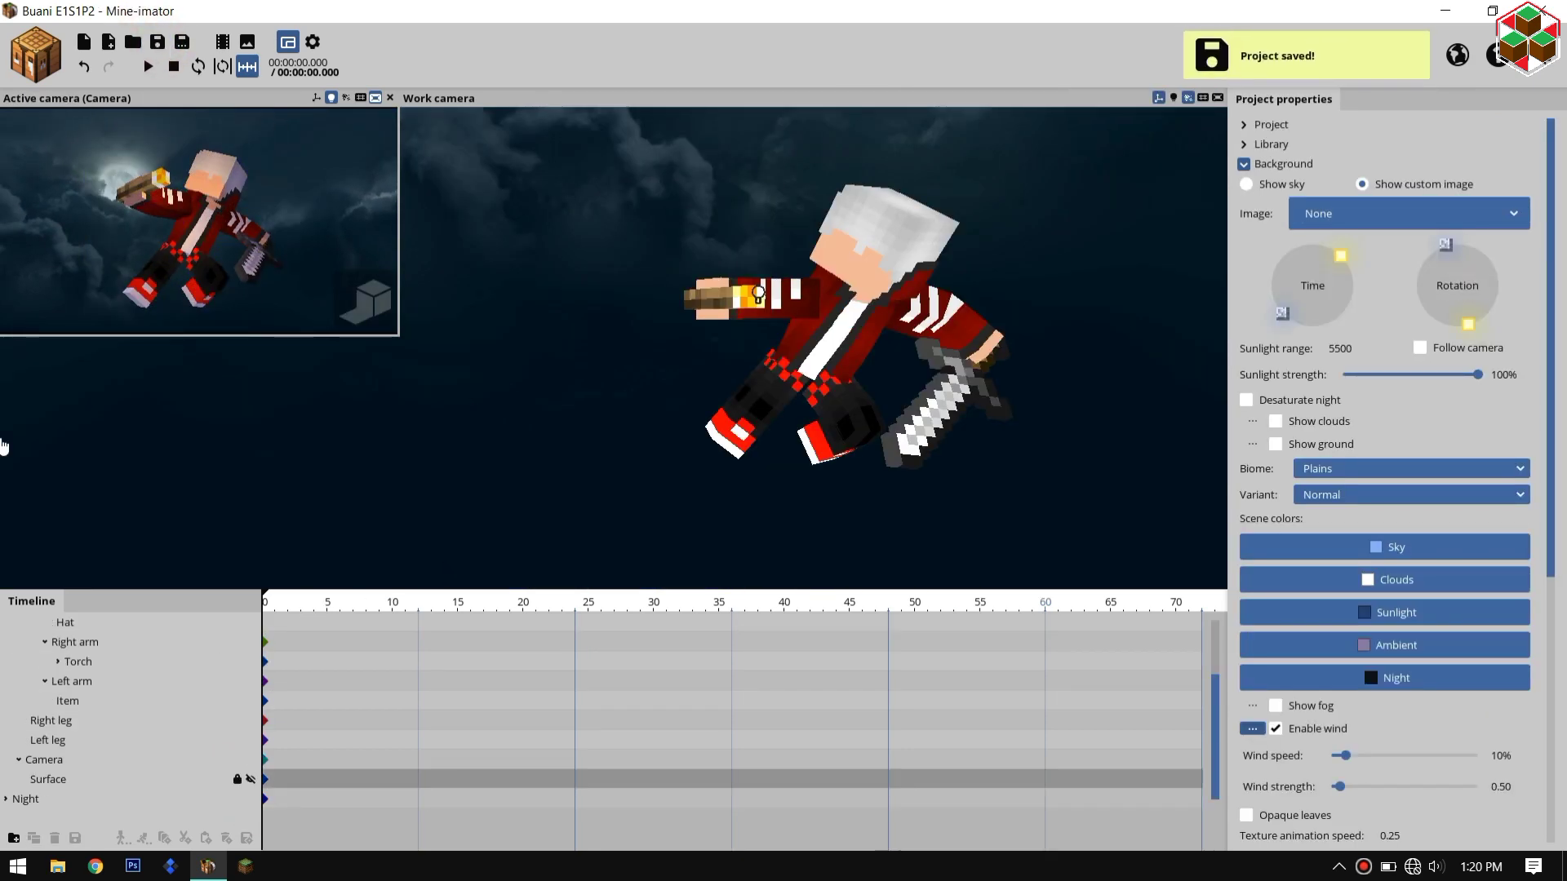
# Step: Add an instance of the Piece of TAMAN KOLAM scenery from the project library to the scene
pyautogui.click(1266, 145)
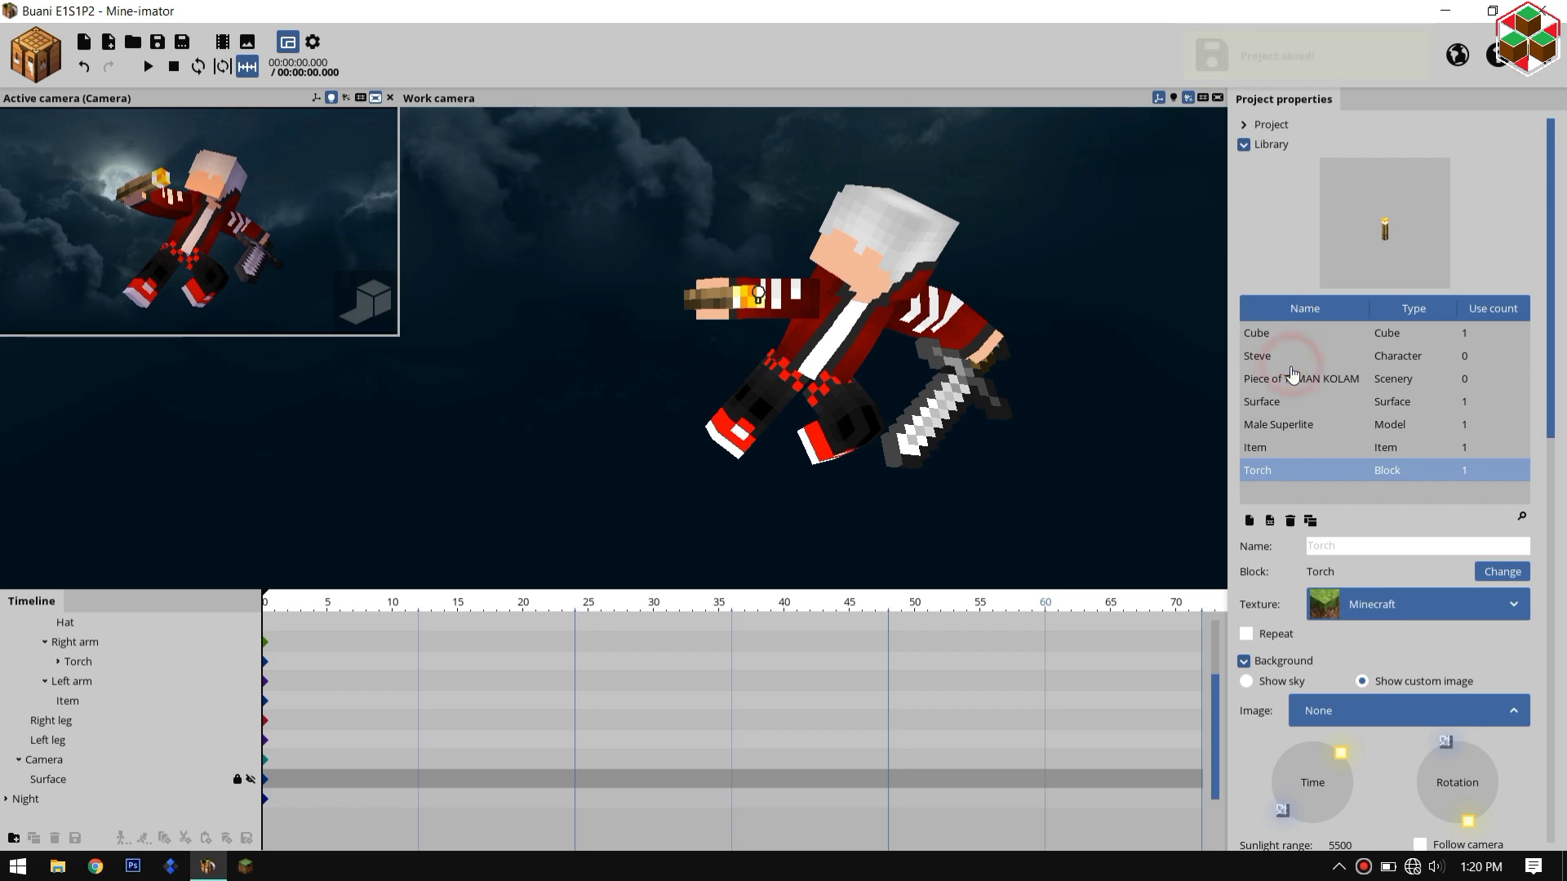
pyautogui.click(1289, 355)
pyautogui.click(1289, 378)
pyautogui.click(1269, 520)
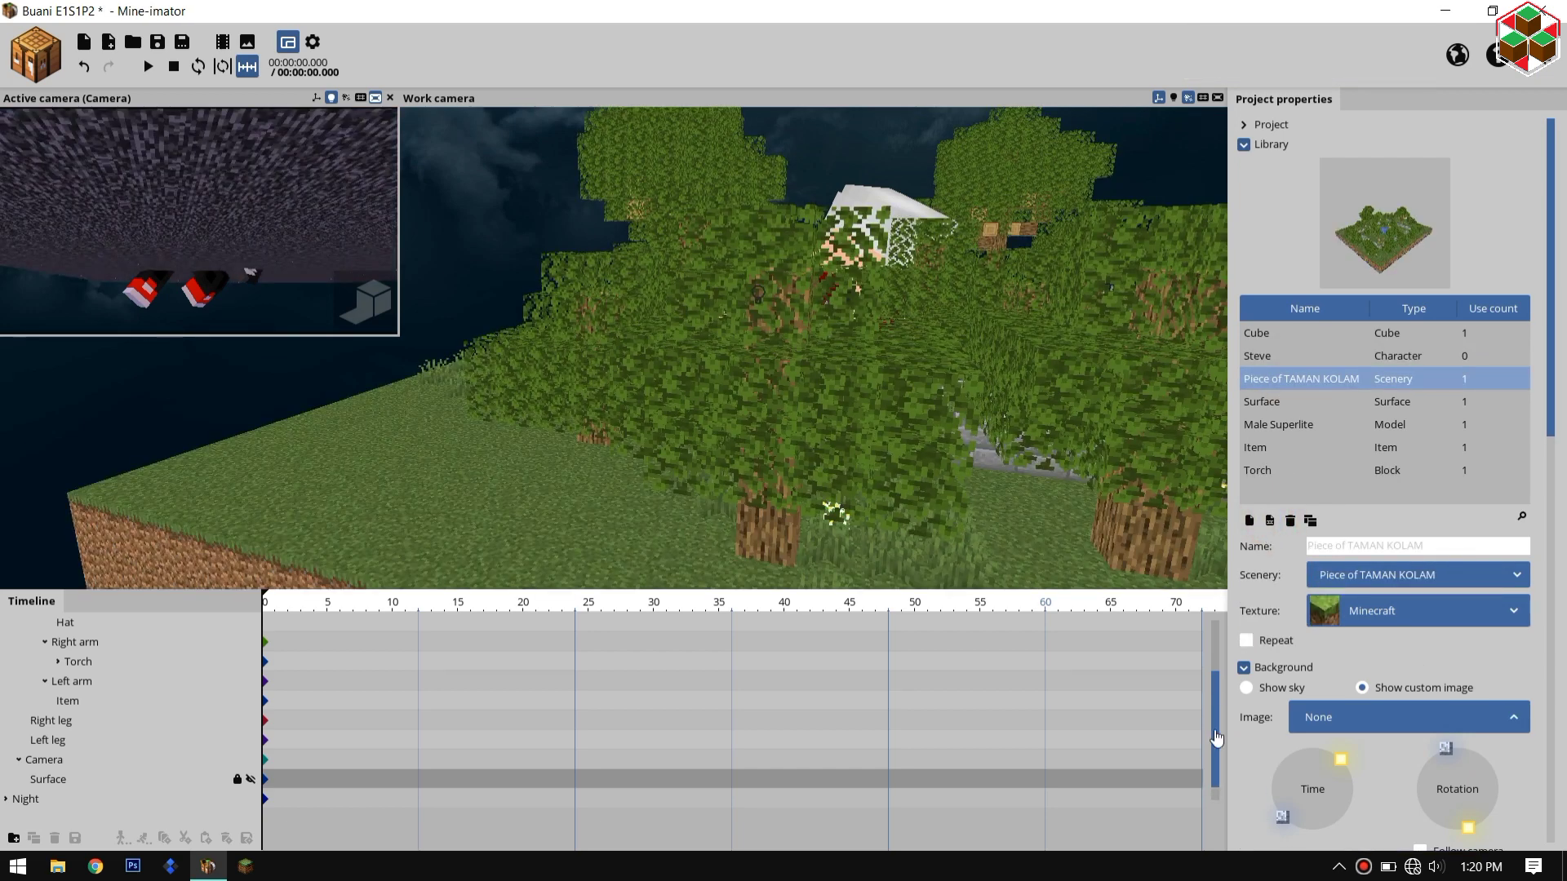
# Step: Parent the TAMAN KOLAM scenery to [Add Object Here], lower it to about Y -62.26 and reposition it behind the character
pyautogui.click(585, 346)
pyautogui.moveTo(56, 801); pyautogui.dragTo(71, 755)
pyautogui.moveTo(695, 369); pyautogui.dragTo(686, 816)
pyautogui.moveTo(686, 408); pyautogui.dragTo(708, 431)
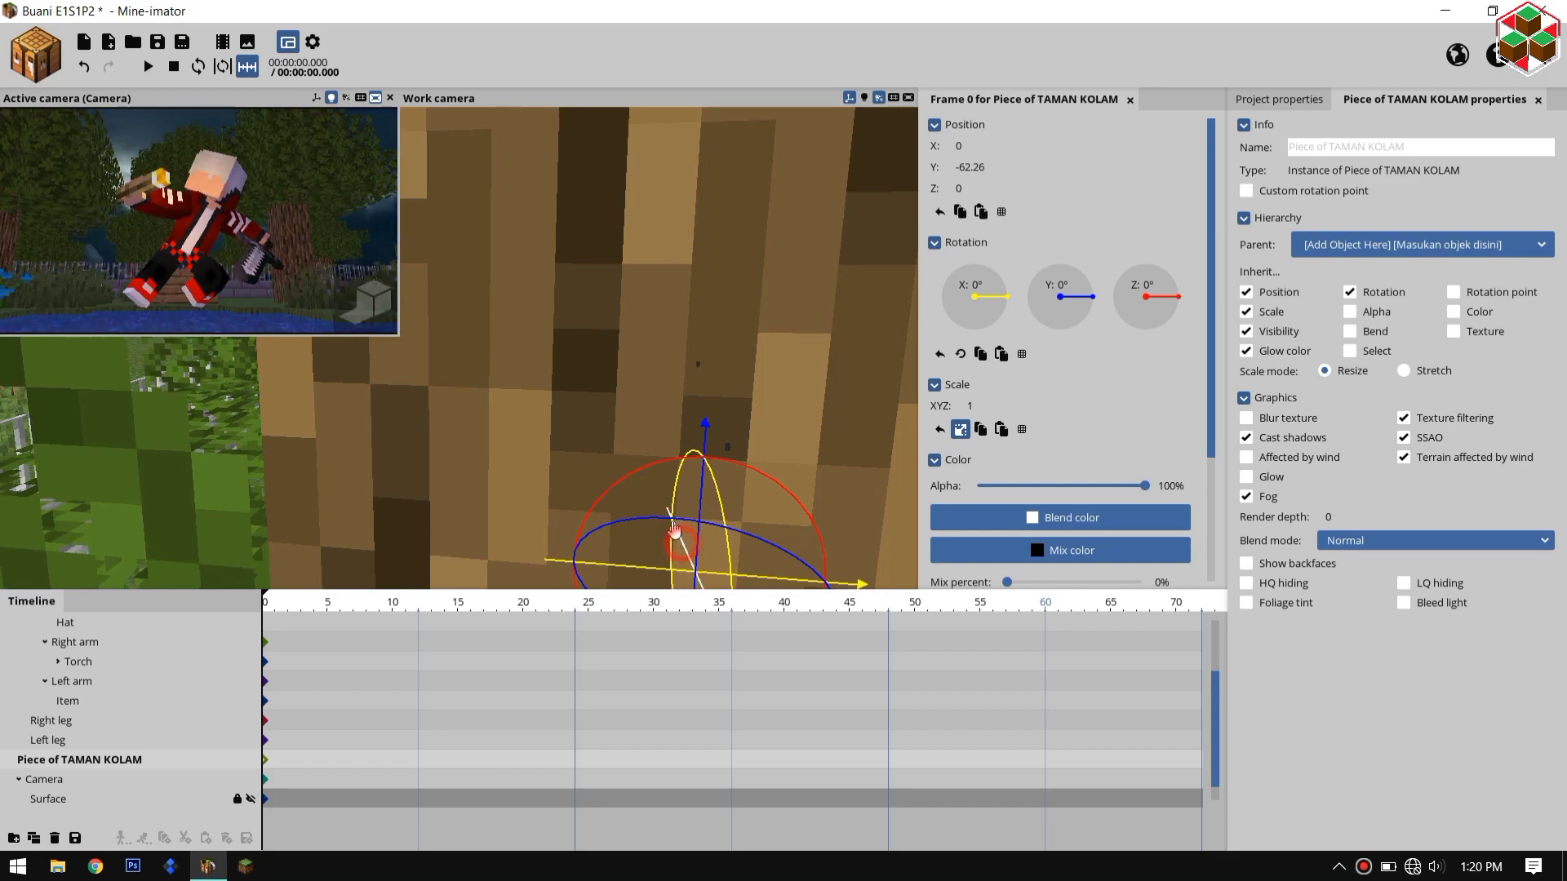
pyautogui.moveTo(674, 532); pyautogui.dragTo(441, 385)
pyautogui.moveTo(615, 239)
pyautogui.mouseDown()
pyautogui.moveTo(657, 252)
pyautogui.moveTo(614, 232)
pyautogui.mouseUp()
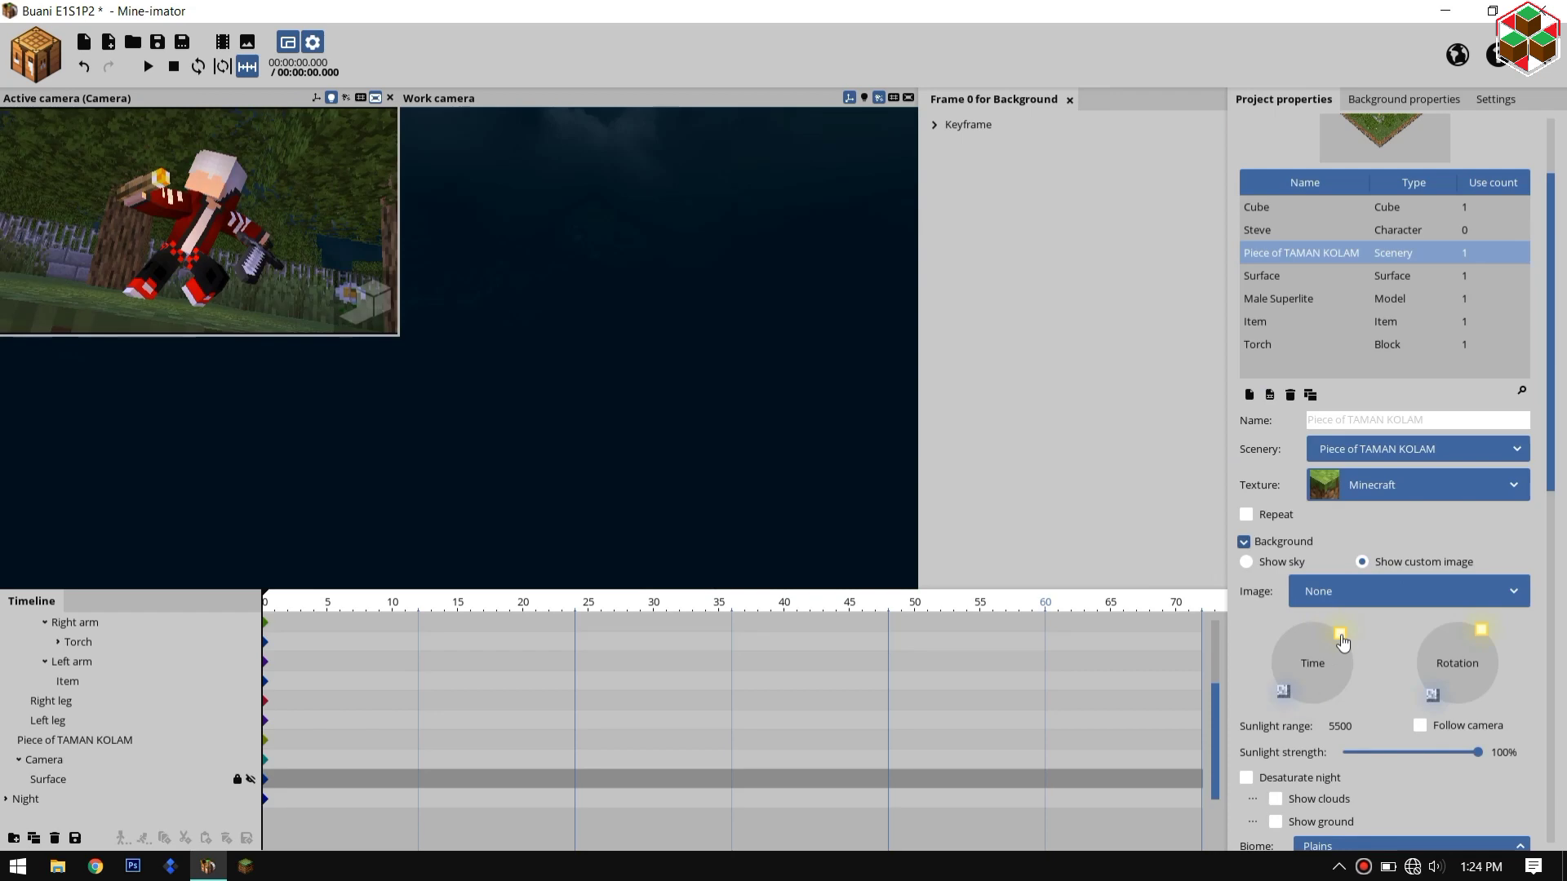
# Step: Set the background's Sunlight scene color to a more saturated dark blue
pyautogui.scroll(-10, 1387, 490)
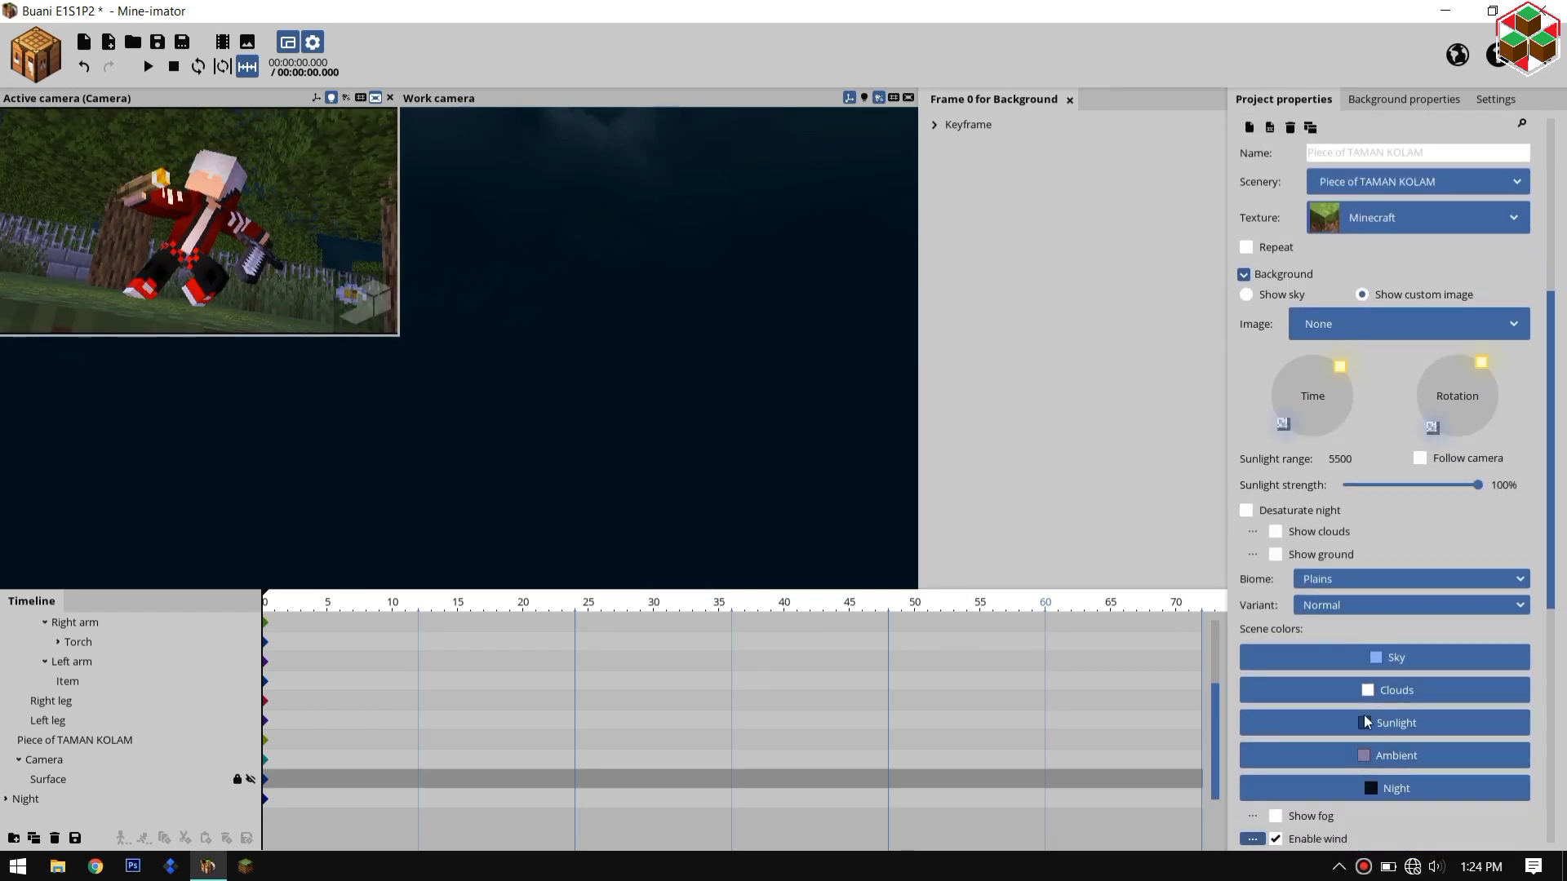
pyautogui.click(1396, 723)
pyautogui.click(743, 434)
pyautogui.moveTo(744, 436); pyautogui.dragTo(805, 433)
pyautogui.click(765, 539)
# Step: Switch the background biome to Custom and set the Grass color to tan
pyautogui.scroll(-8, 1311, 408)
pyautogui.click(1312, 257)
pyautogui.click(1321, 278)
pyautogui.click(1459, 373)
pyautogui.click(684, 432)
pyautogui.click(690, 389)
pyautogui.click(804, 485)
pyautogui.click(783, 538)
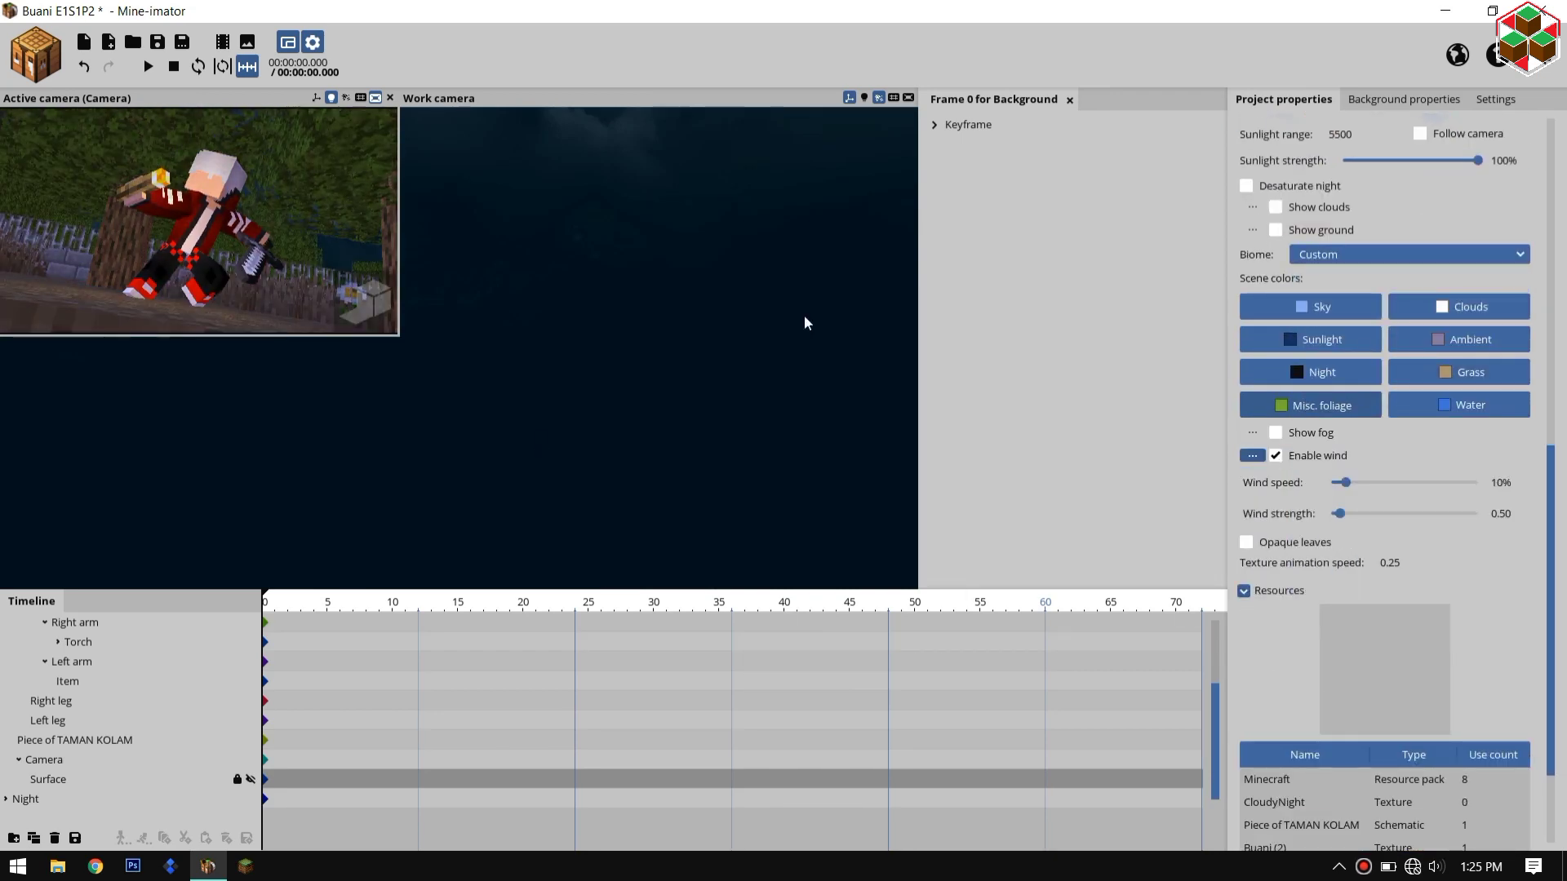
# Step: Set the Misc. foliage color to orange-brown
pyautogui.click(1311, 406)
pyautogui.click(803, 485)
pyautogui.click(803, 488)
pyautogui.click(367, 303)
pyautogui.click(368, 304)
pyautogui.click(783, 539)
# Step: Expand the Night group and set the Cube's mix color to red FF0000
pyautogui.click(6, 799)
pyautogui.click(32, 780)
pyautogui.click(1071, 551)
pyautogui.moveTo(804, 383); pyautogui.dragTo(808, 329)
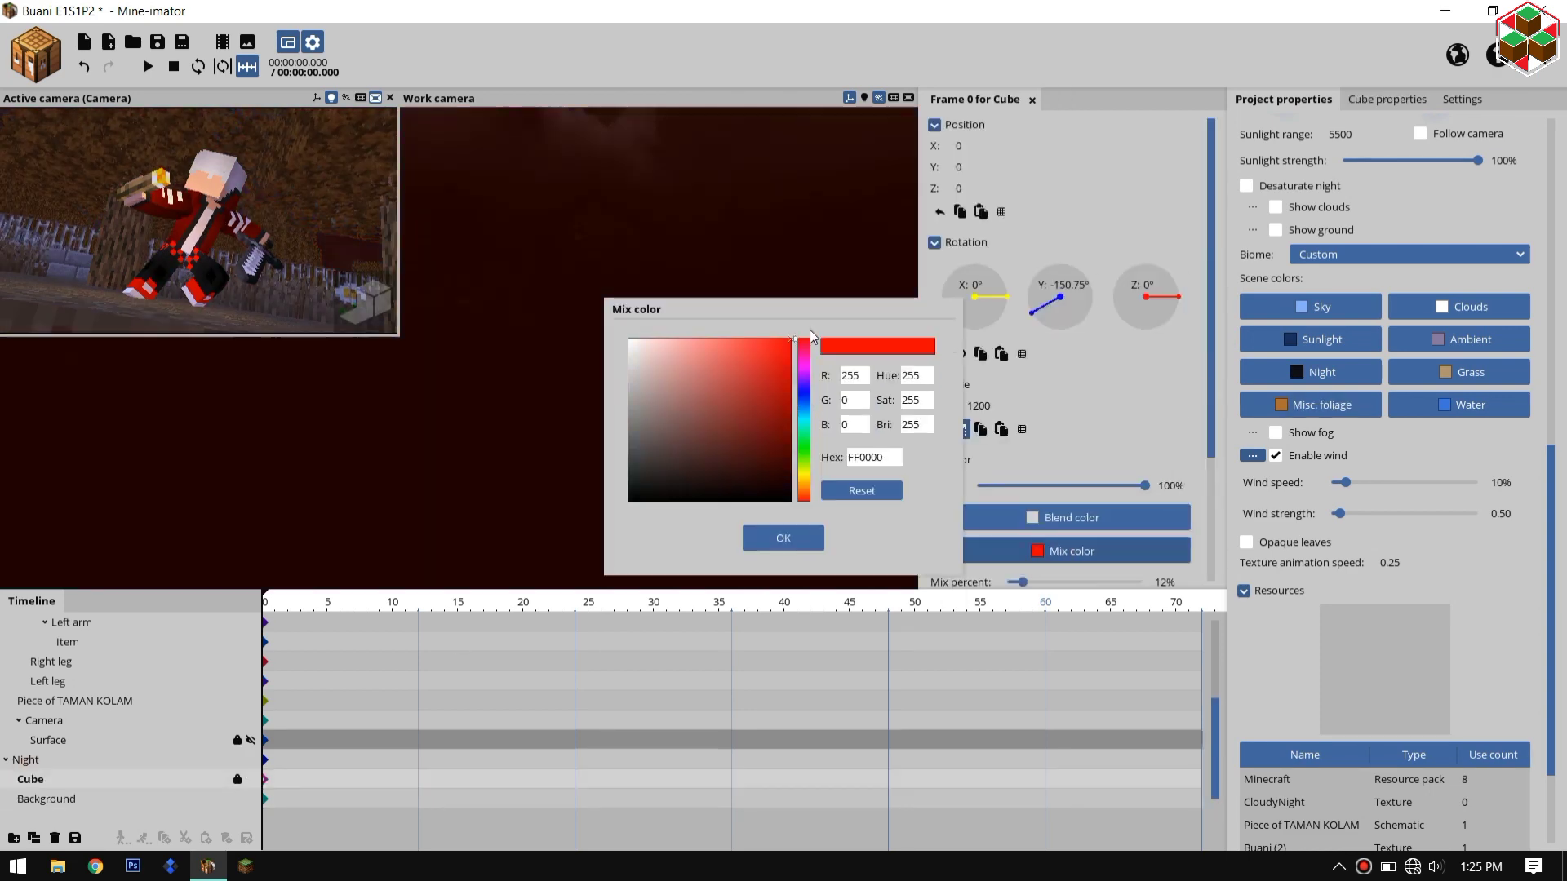
pyautogui.click(794, 541)
# Step: Soften the Misc. foliage color to a paler, less saturated orange
pyautogui.click(1310, 405)
pyautogui.click(47, 798)
pyautogui.click(703, 403)
pyautogui.click(783, 538)
# Step: Try green and other hues for the Grass color and settle on muted purple
pyautogui.click(1459, 373)
pyautogui.click(805, 457)
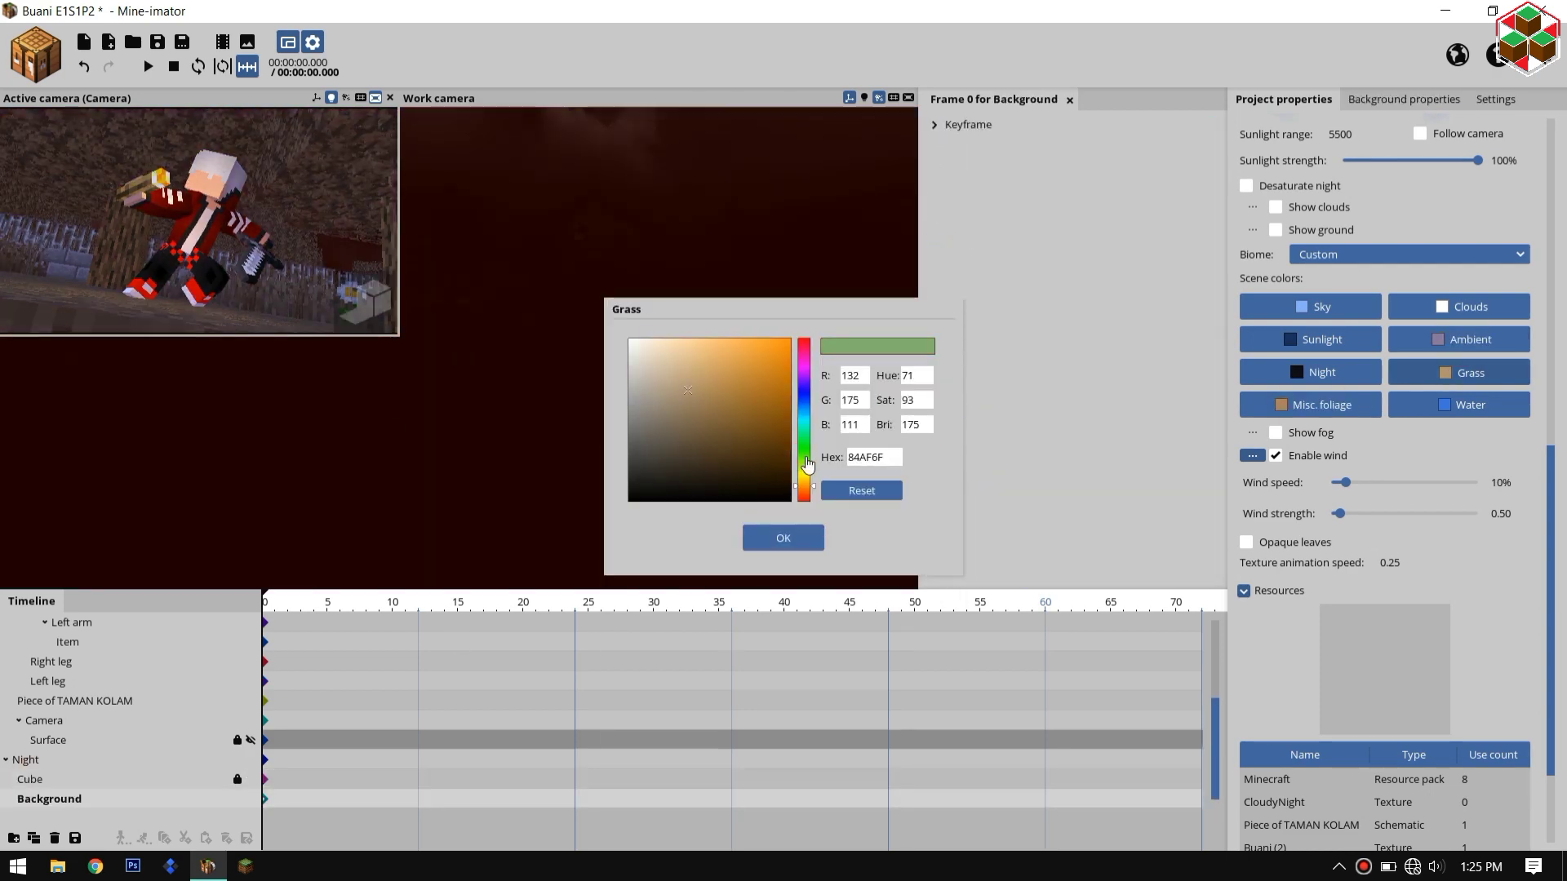
pyautogui.click(805, 420)
pyautogui.click(804, 371)
pyautogui.click(784, 537)
# Step: Try pink, orange and dark blue tones for the Misc. foliage color and settle on muted green
pyautogui.click(1310, 406)
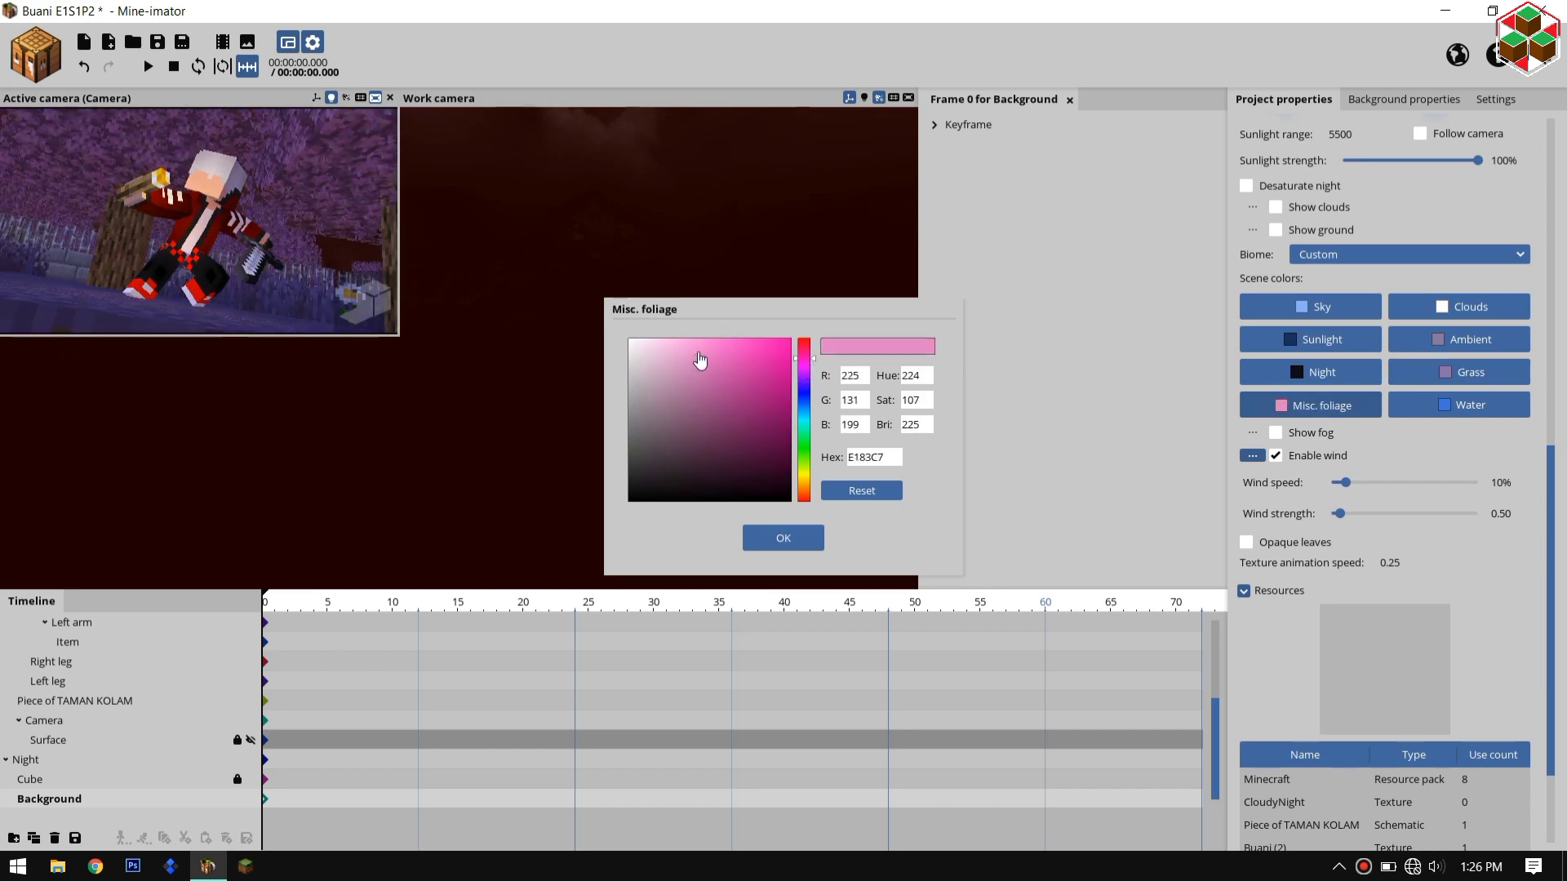
pyautogui.click(804, 485)
pyautogui.click(715, 363)
pyautogui.click(804, 411)
pyautogui.click(685, 462)
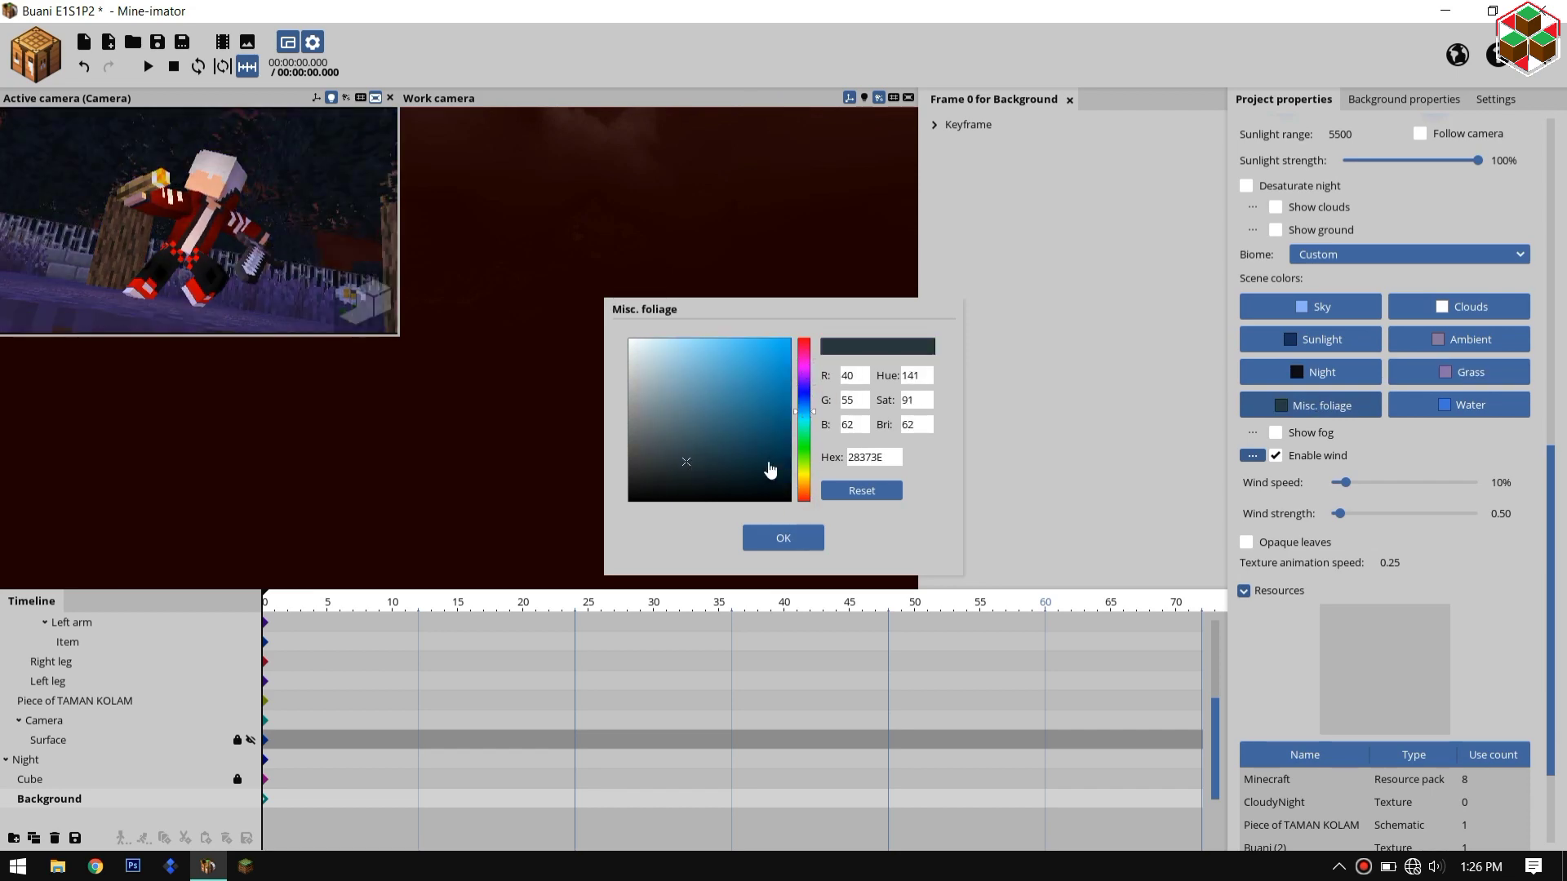
pyautogui.click(803, 438)
pyautogui.click(736, 417)
pyautogui.click(759, 535)
# Step: Set the Grass color to green and the night Cube's mix color to turquoise 00FFC6
pyautogui.click(1459, 373)
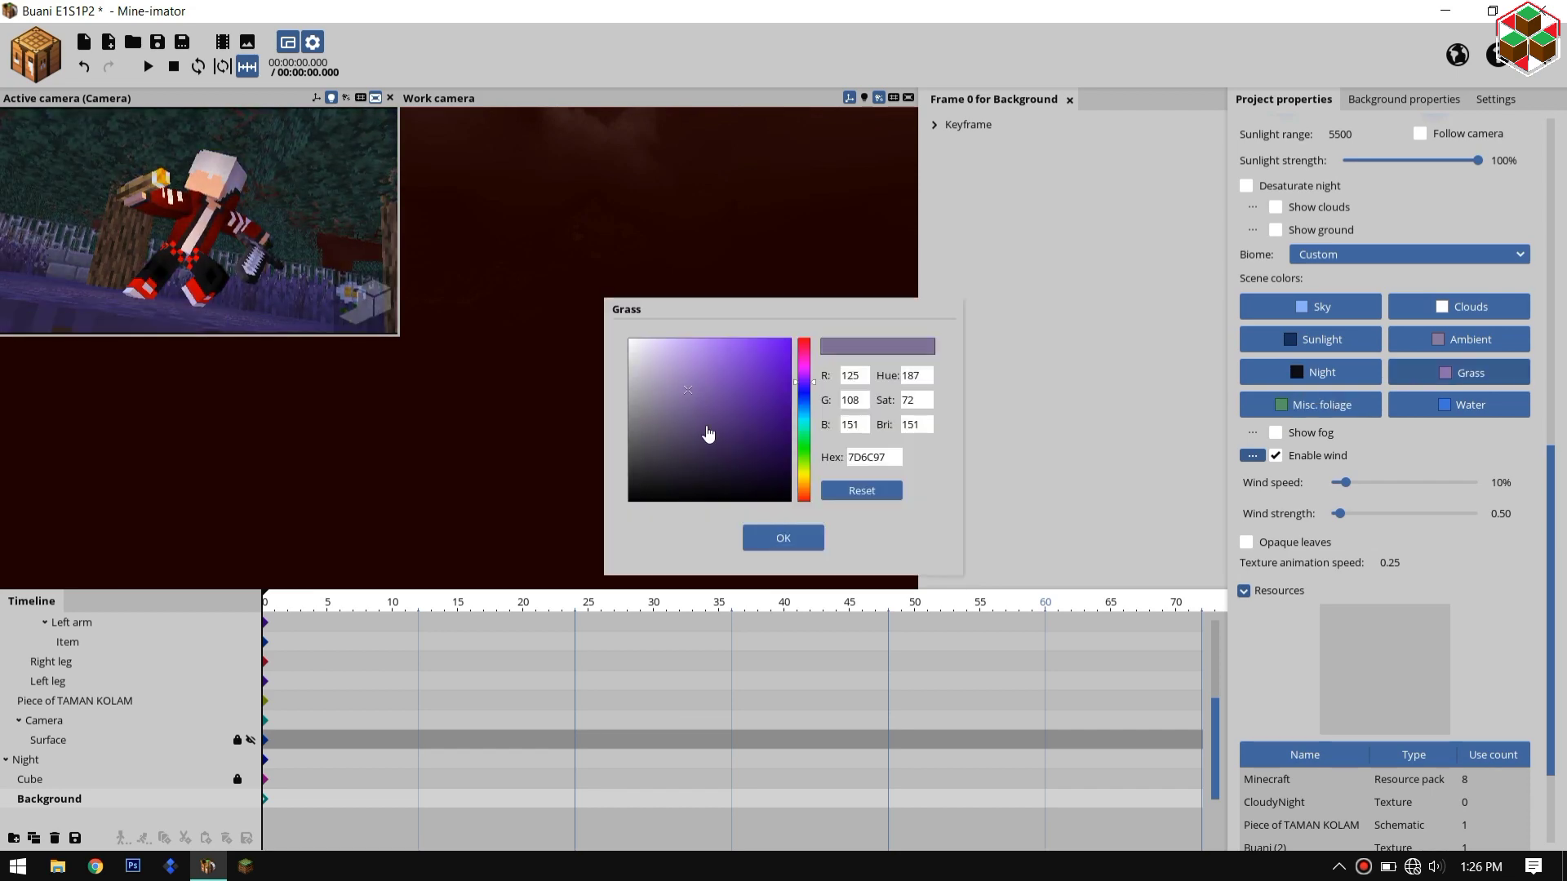
pyautogui.click(805, 447)
pyautogui.click(783, 537)
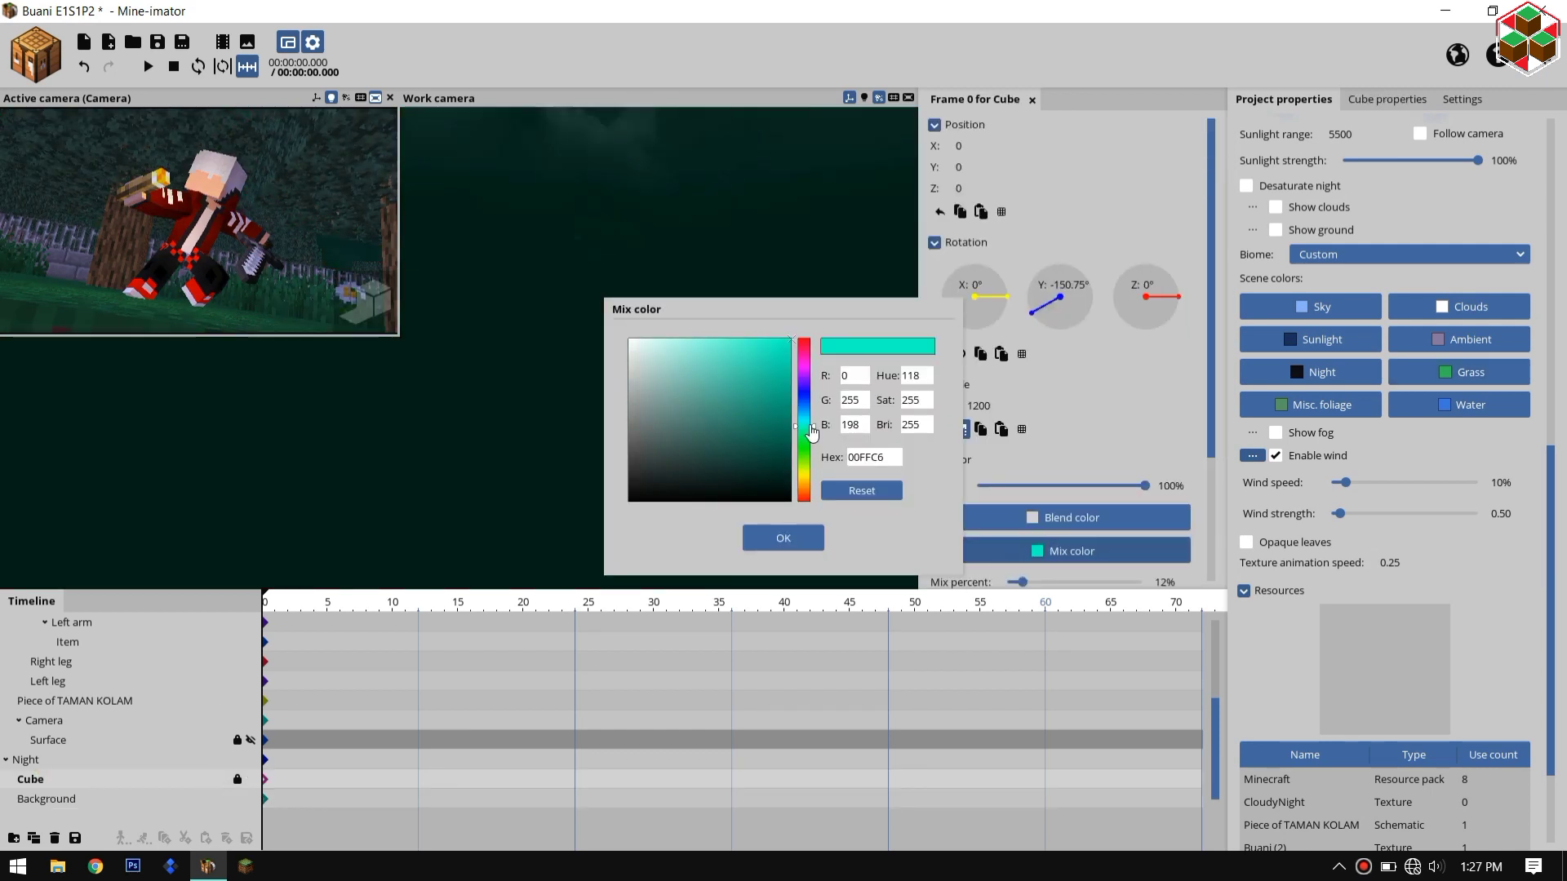
pyautogui.click(765, 541)
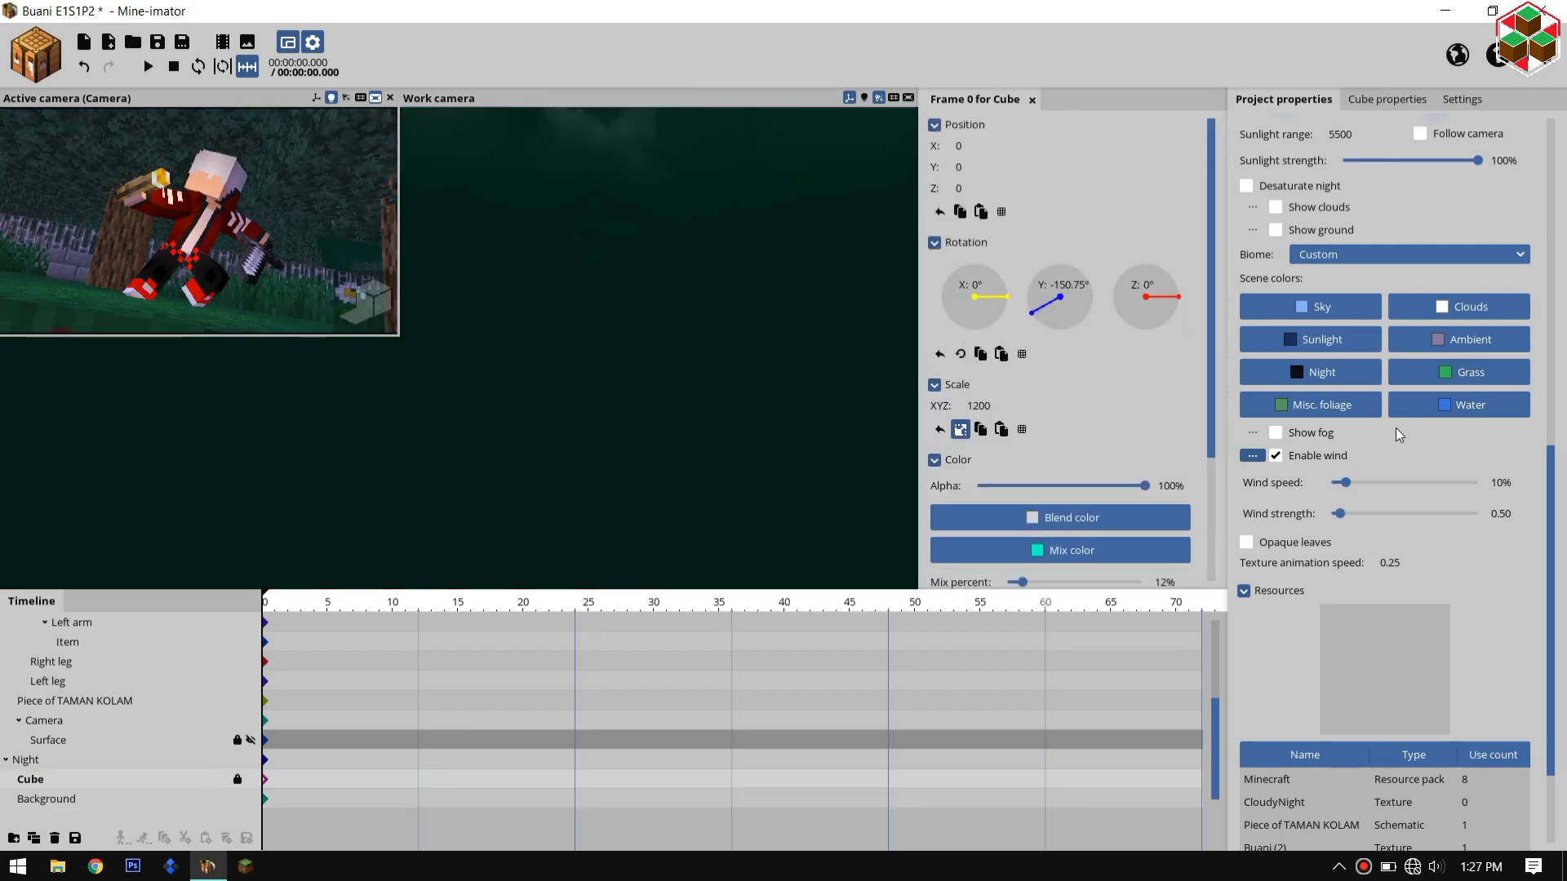
# Step: Enable background fog and set its distance to 7990 and its size to about 7390
pyautogui.click(1278, 433)
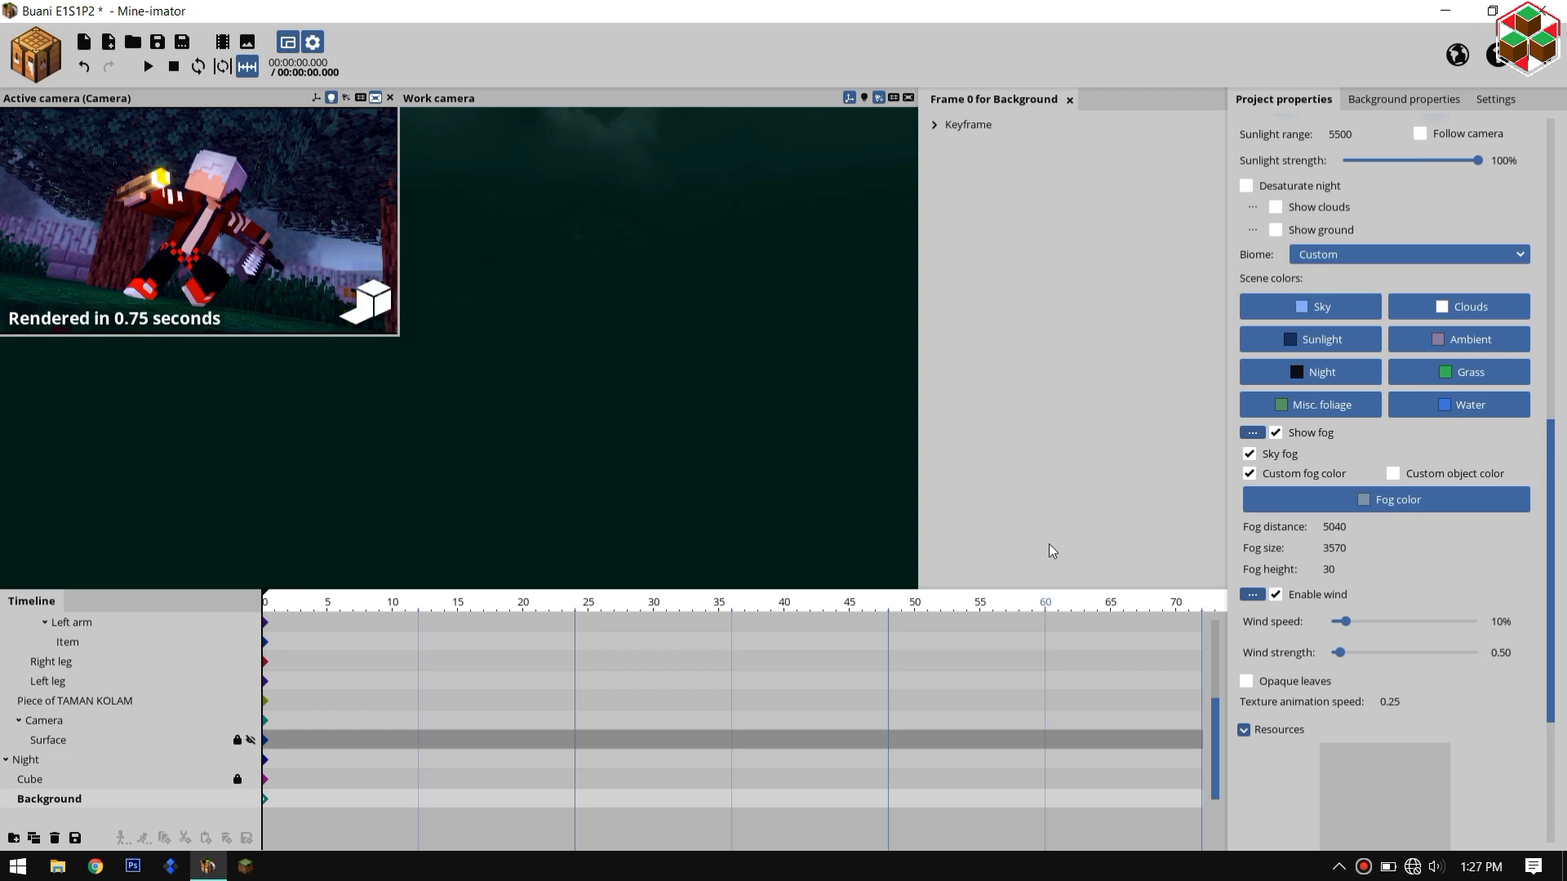
pyautogui.moveTo(1349, 548); pyautogui.dragTo(1405, 547)
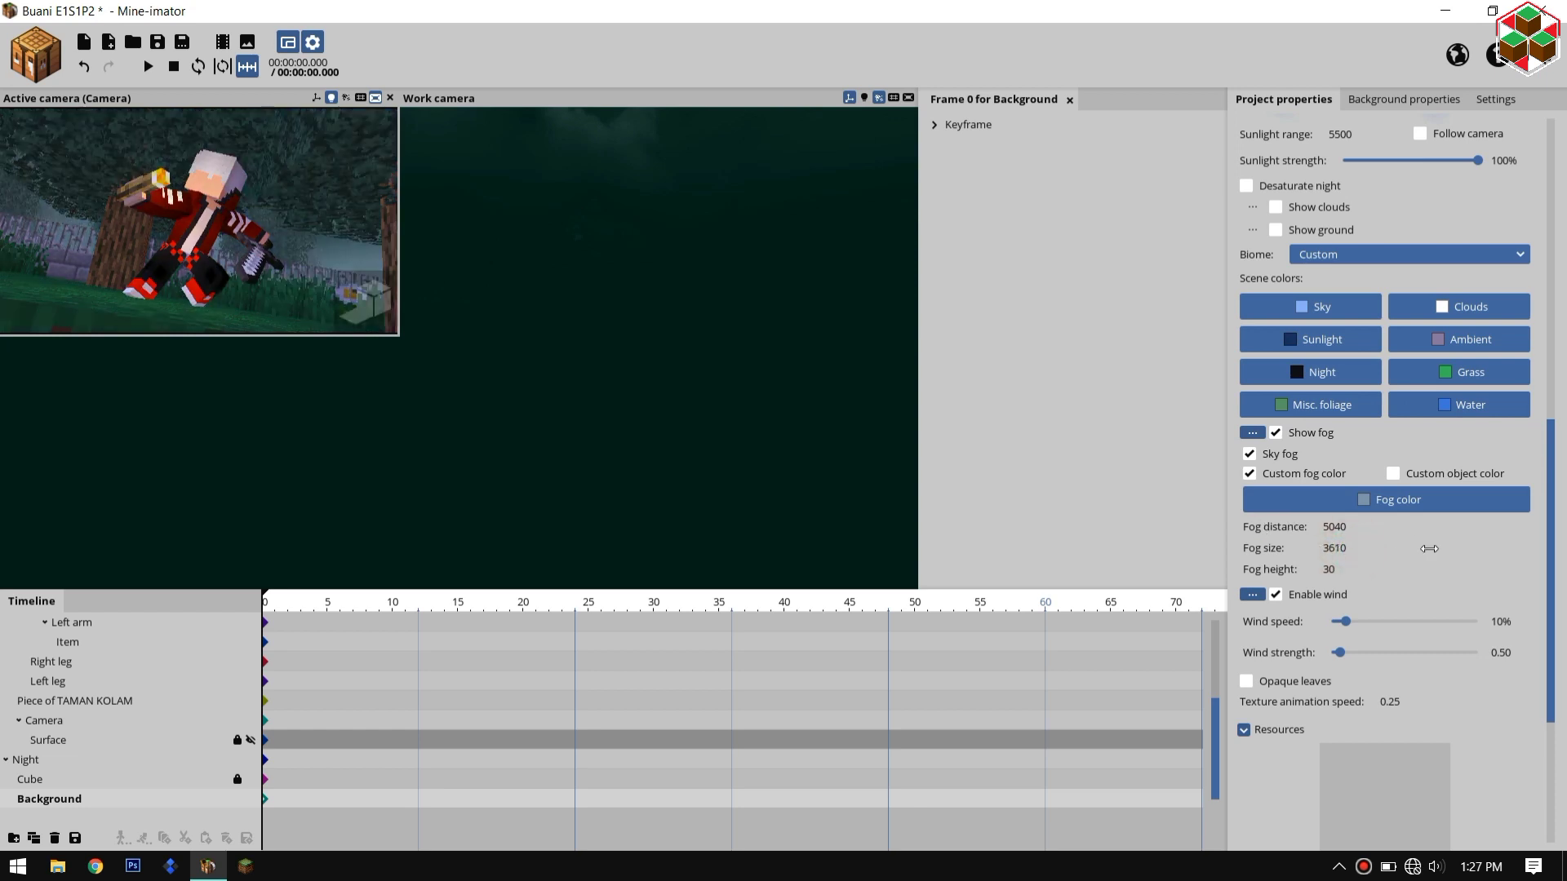
pyautogui.click(1342, 527)
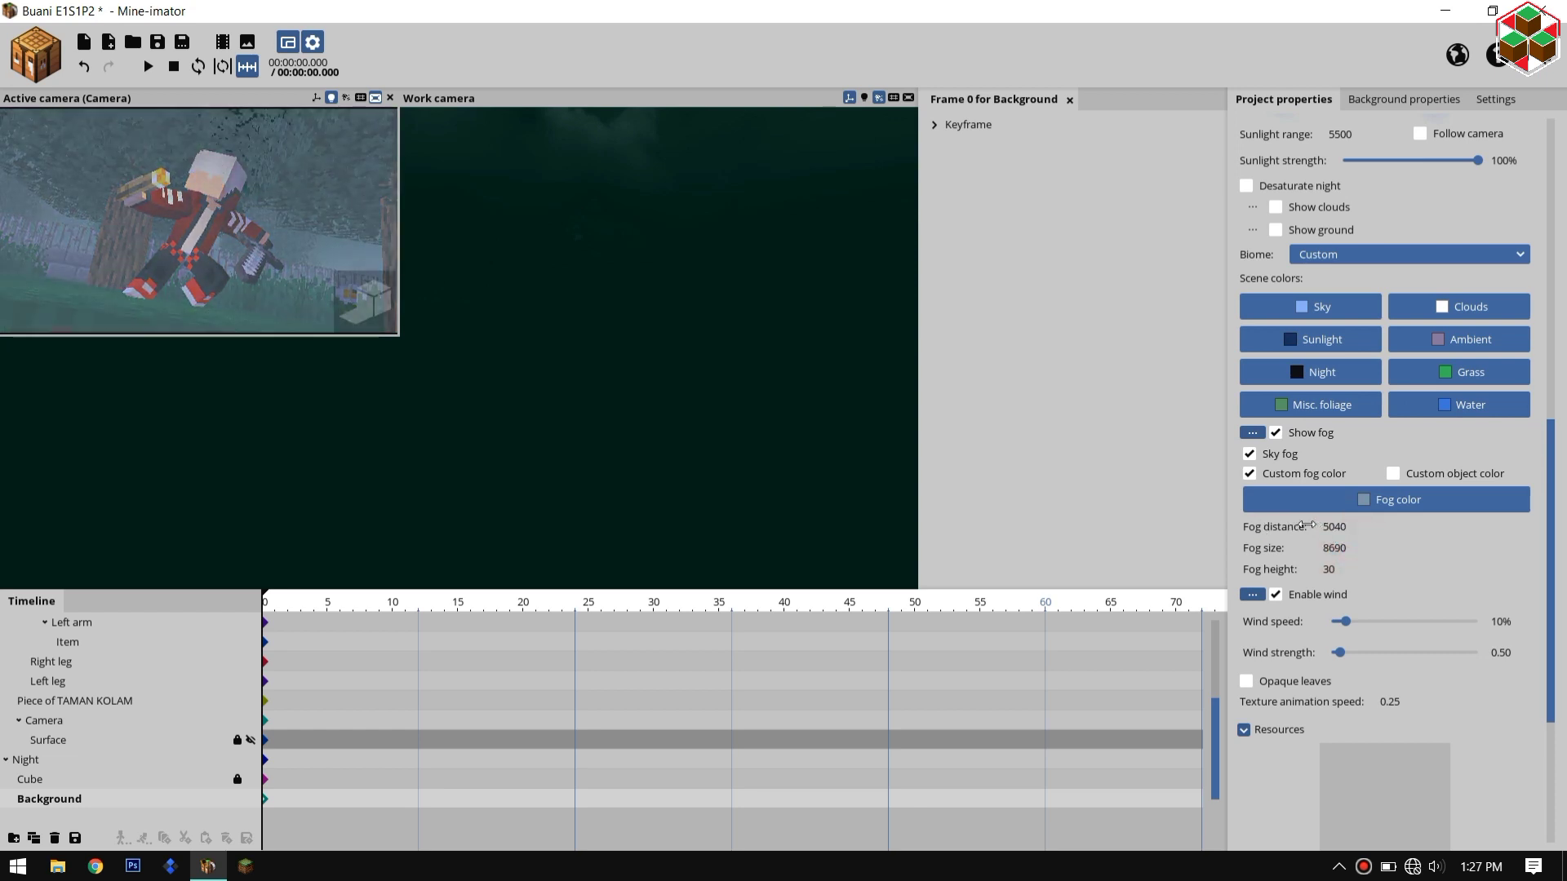
pyautogui.moveTo(1308, 524); pyautogui.dragTo(1357, 548)
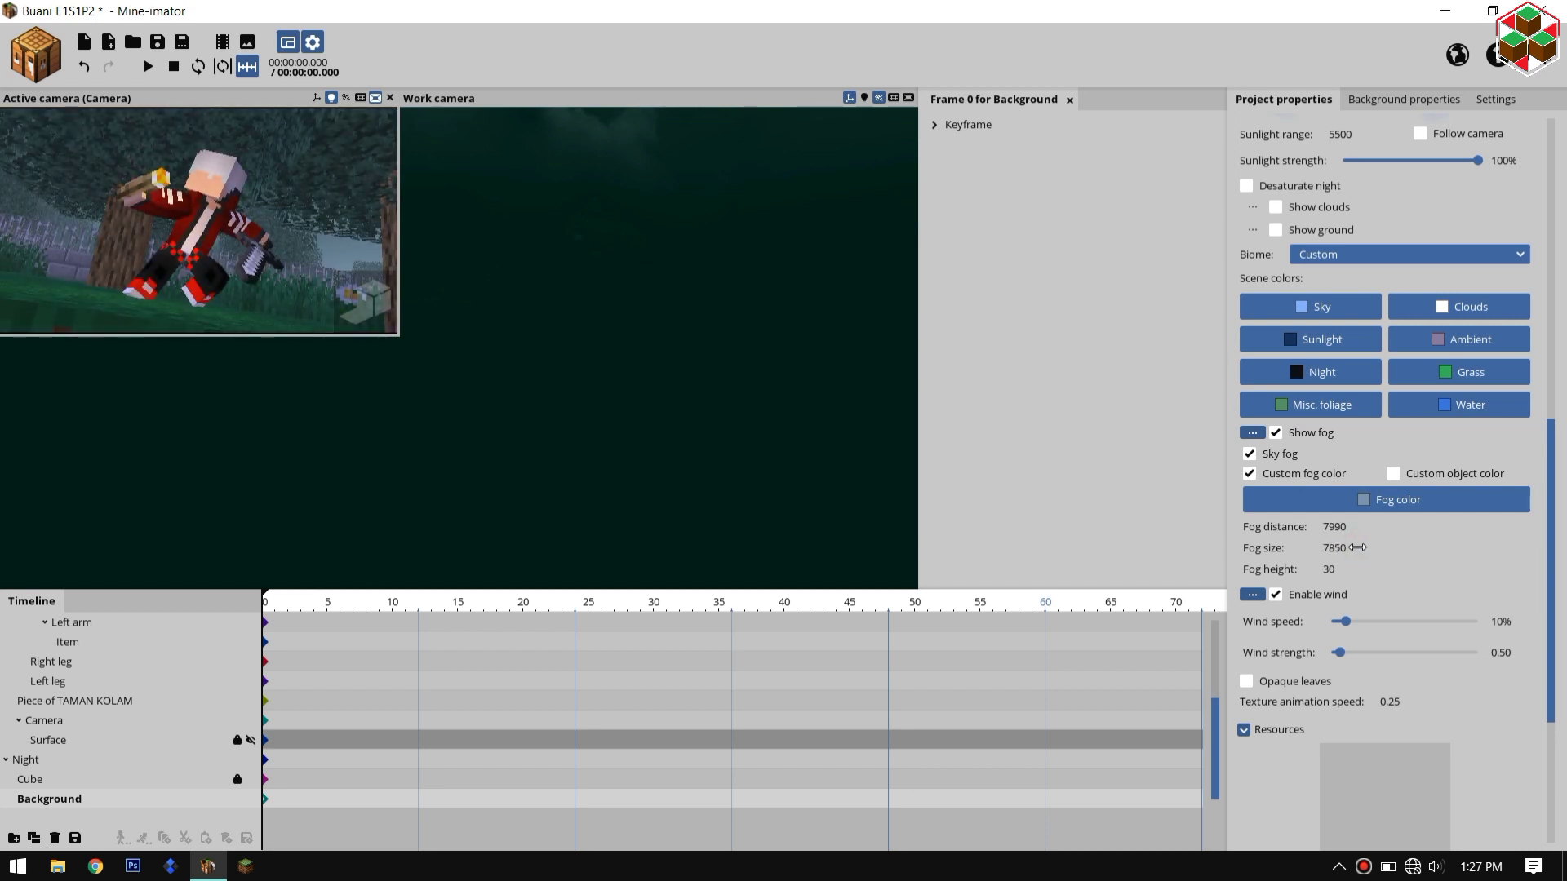
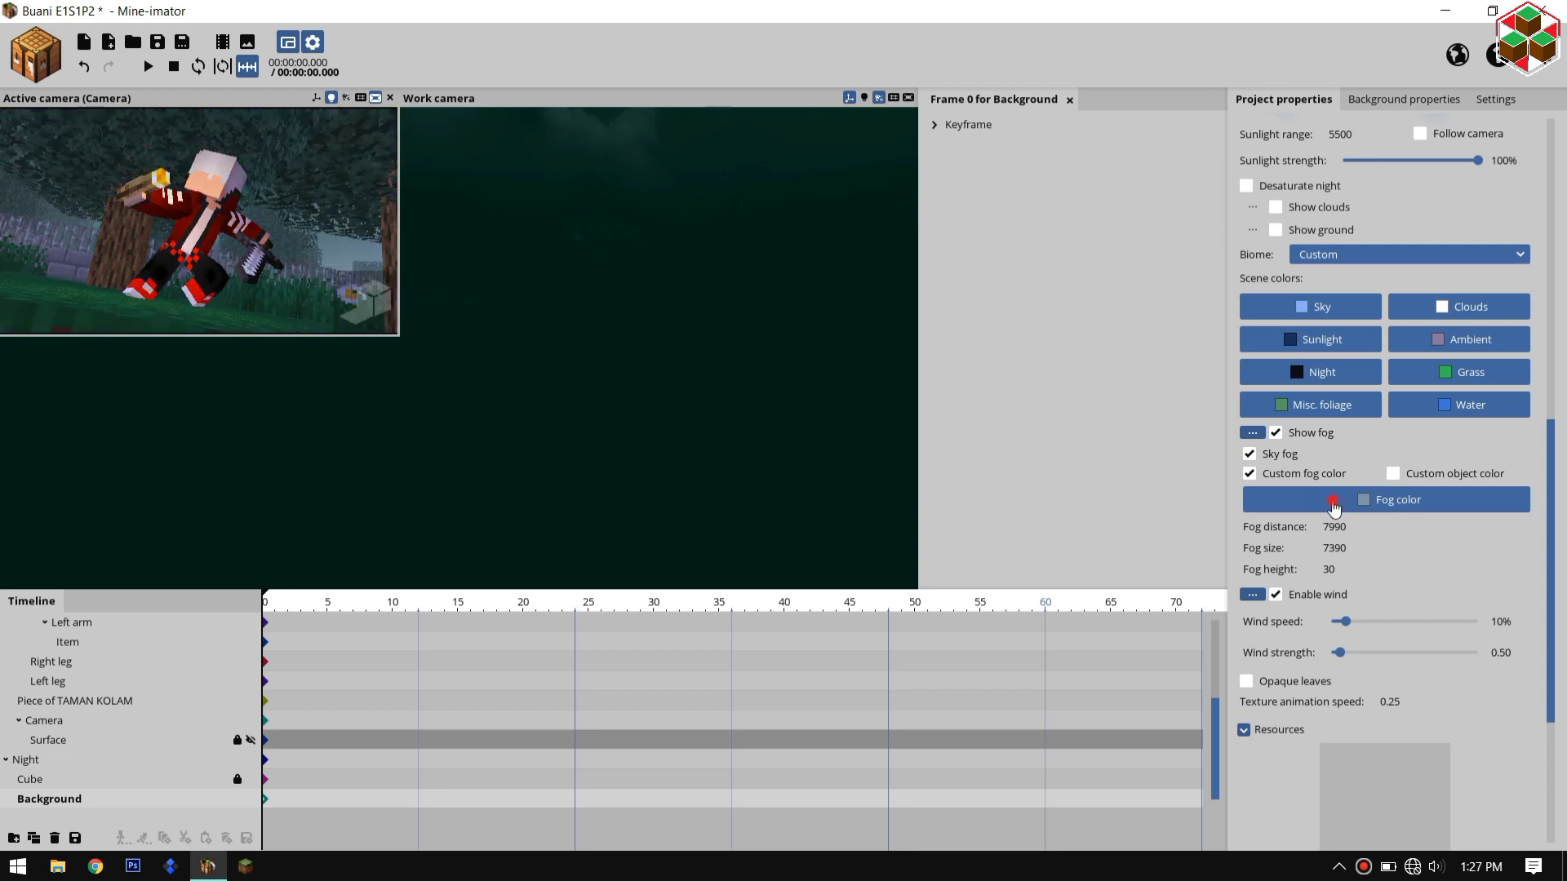
# Step: Set the fog color to near-black blue 09111A and deselect the background
pyautogui.click(1332, 501)
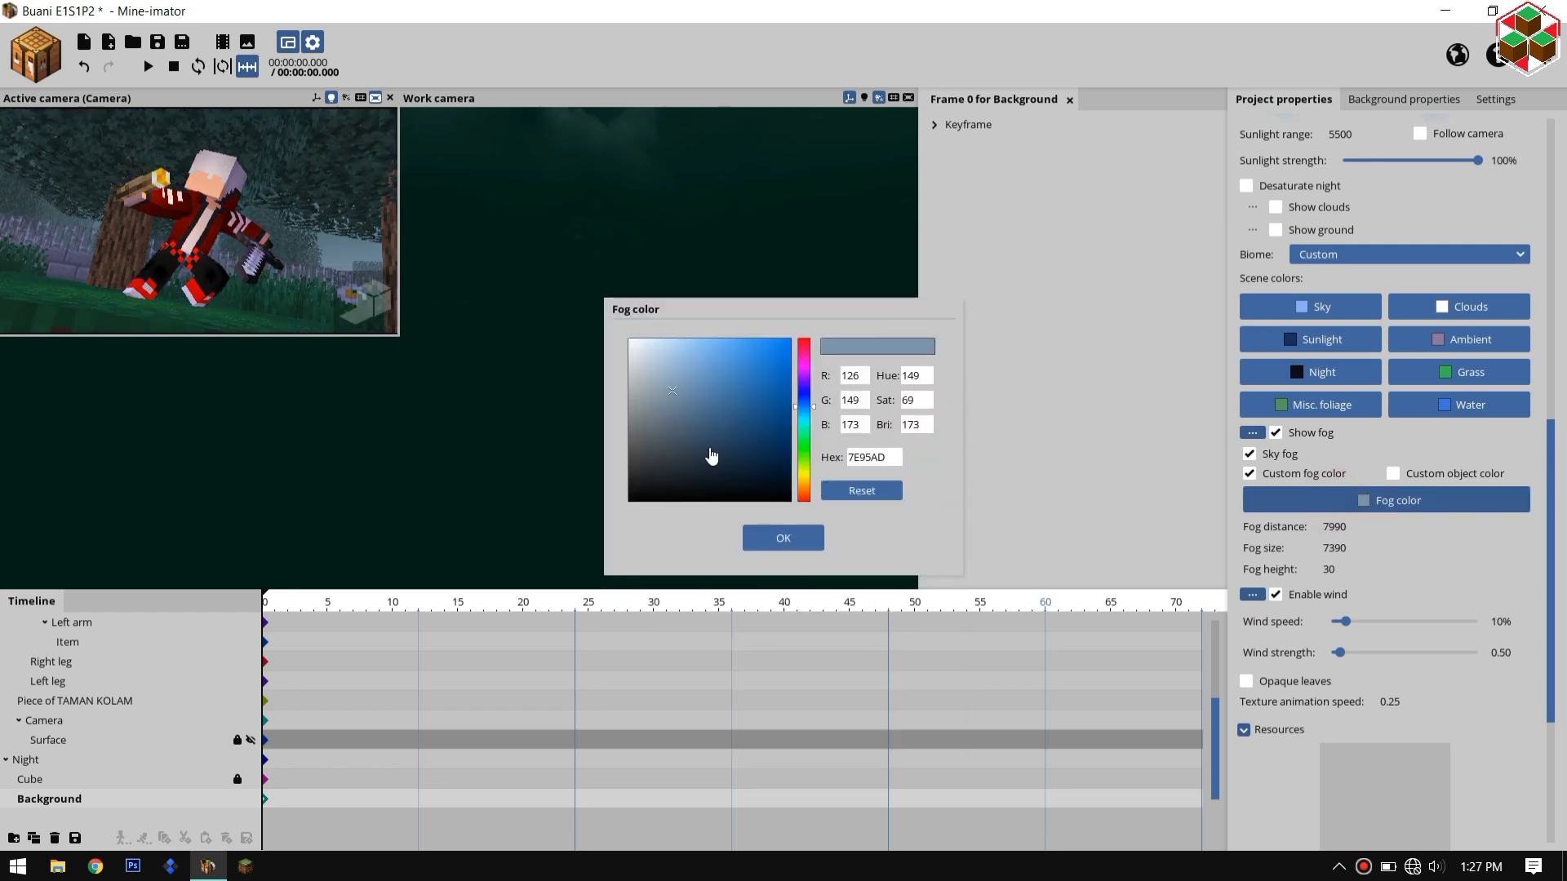
pyautogui.click(743, 460)
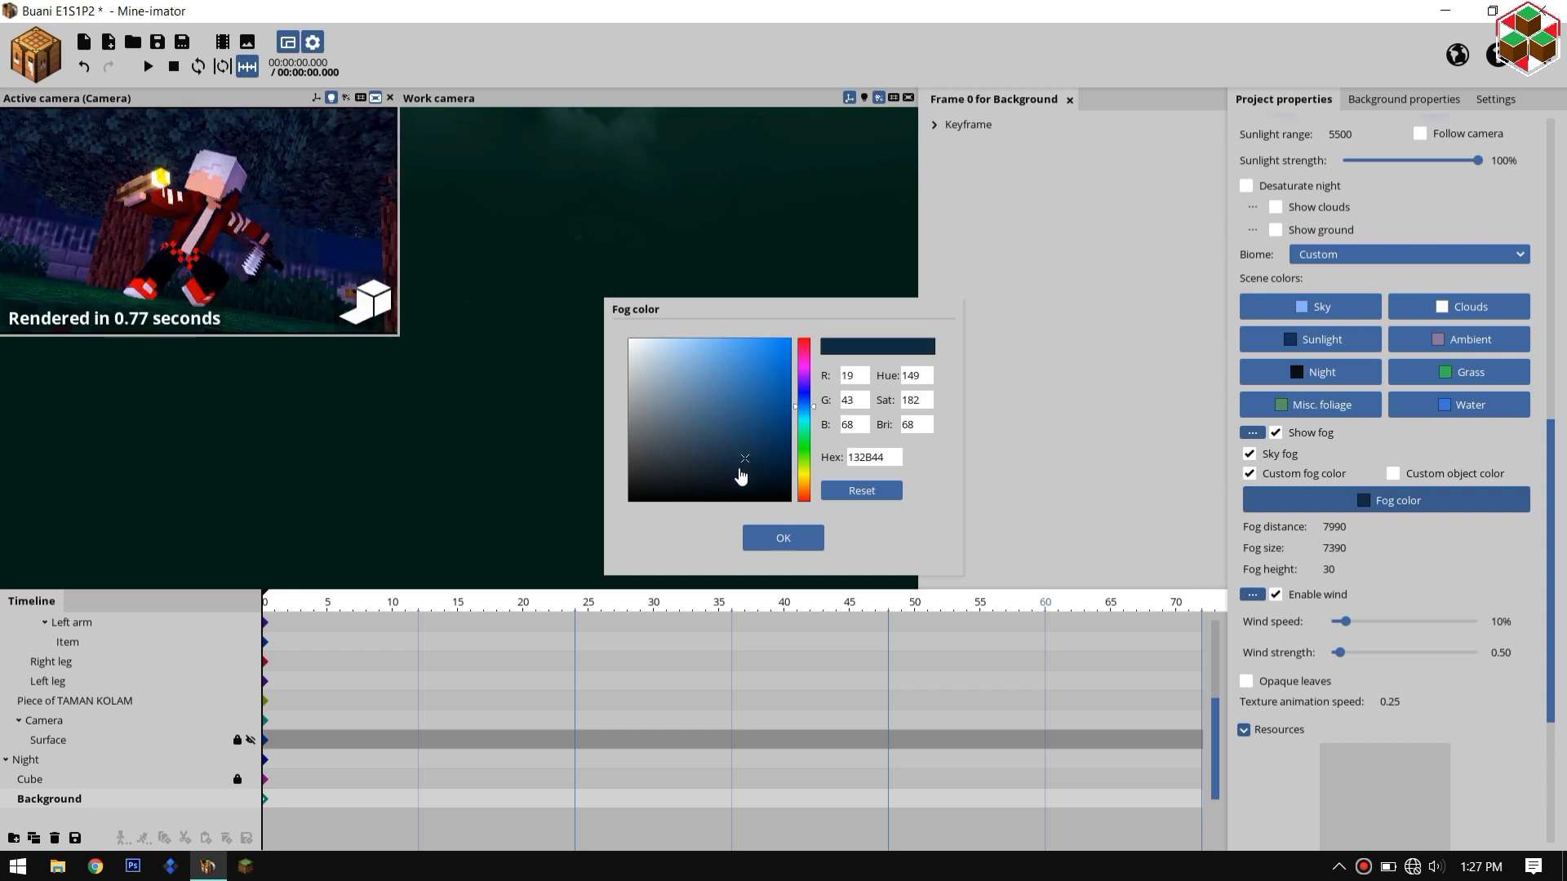
pyautogui.click(711, 478)
pyautogui.click(736, 486)
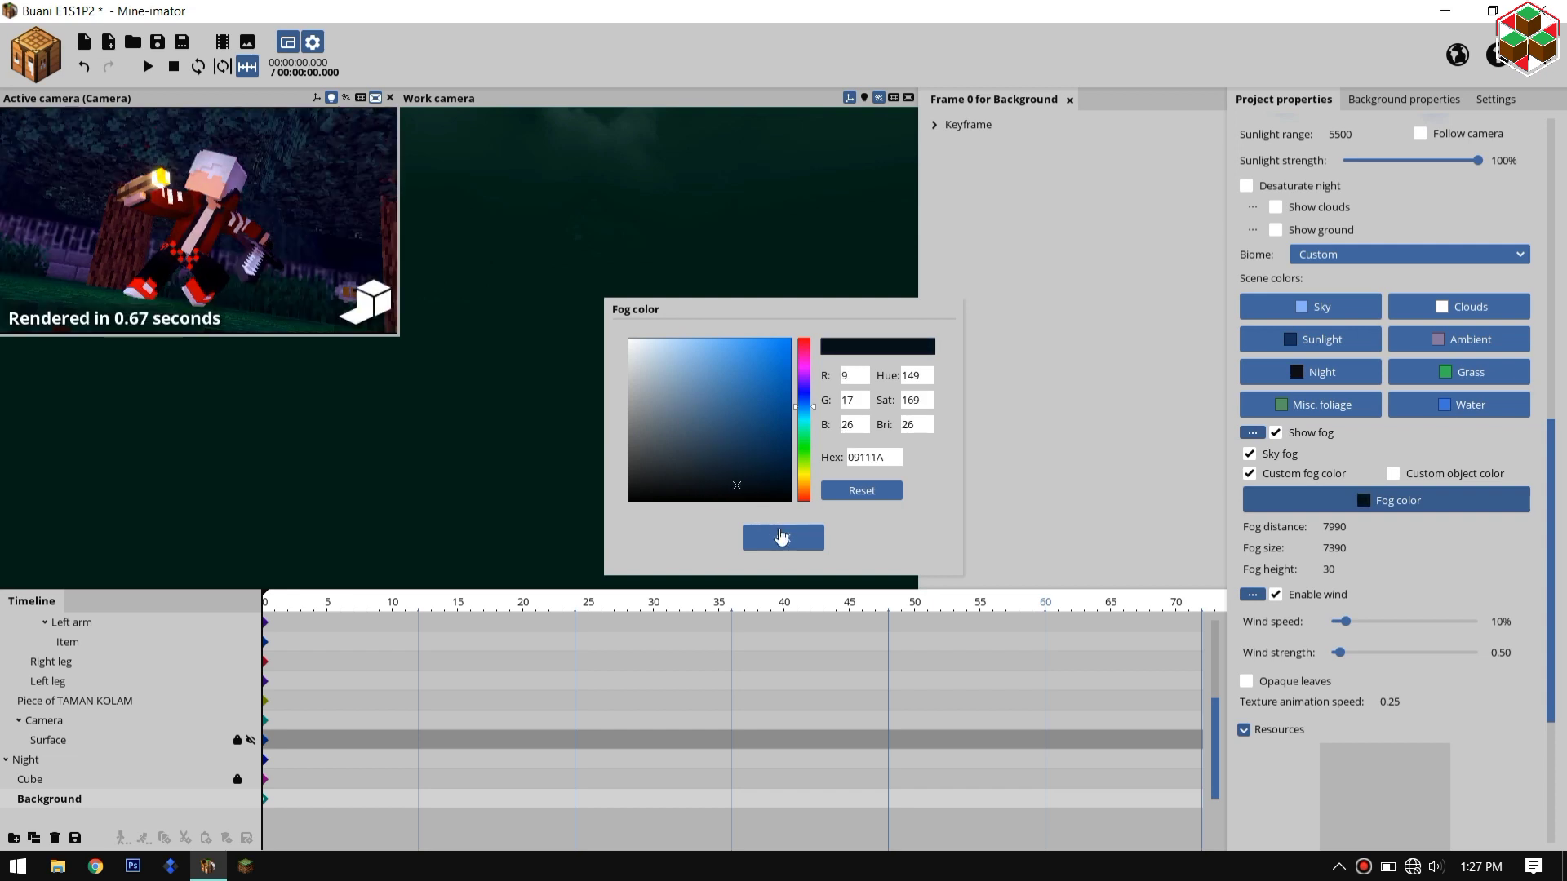
pyautogui.click(467, 327)
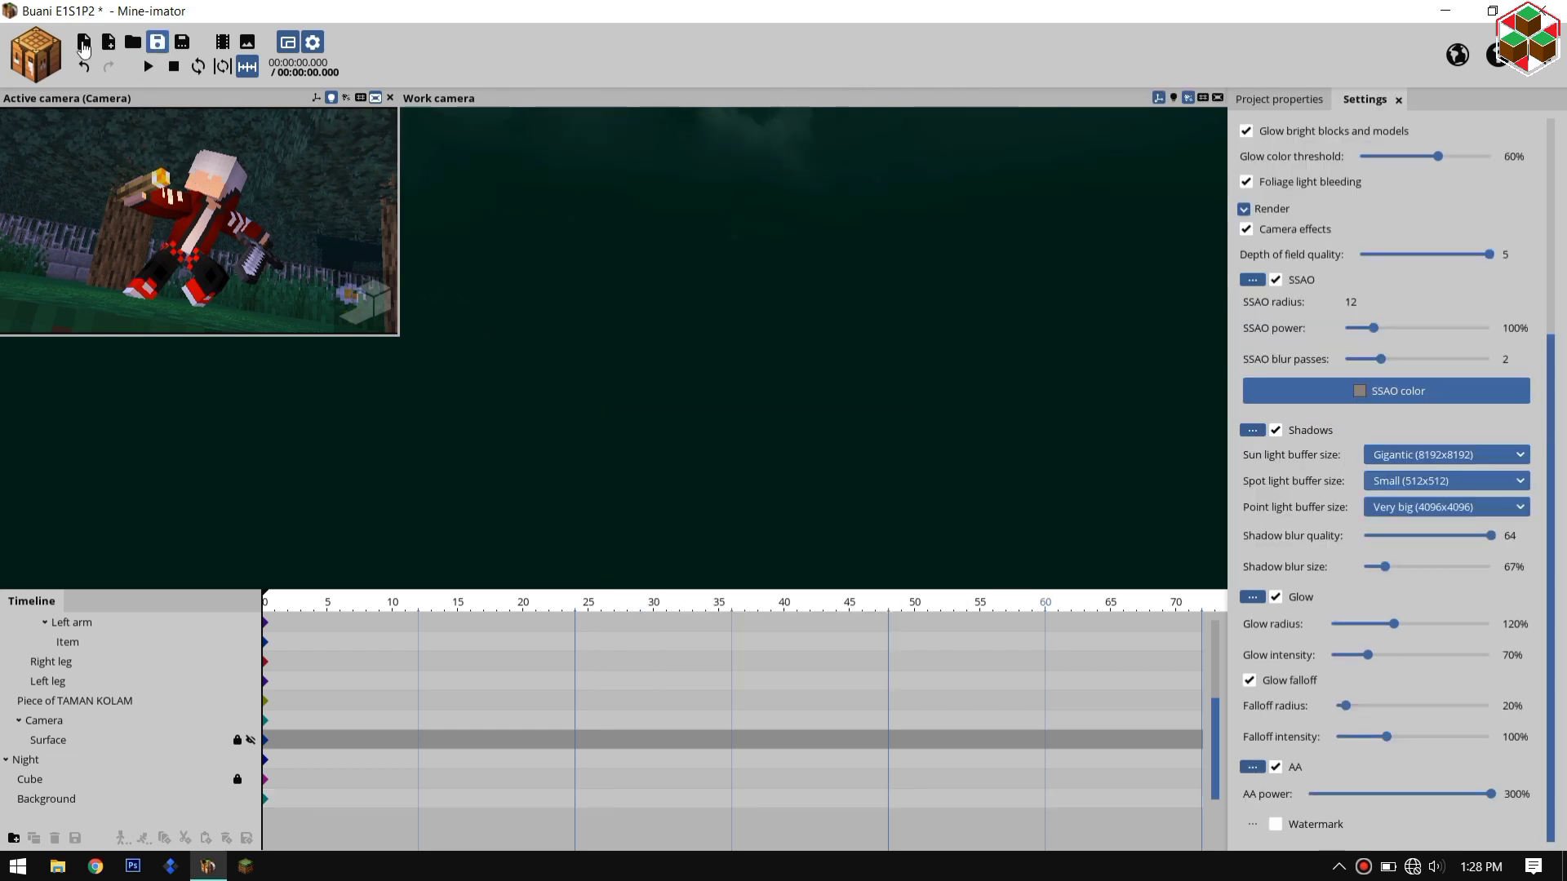
# Step: Save the project and import the CFR v.2 Male [Skin color] 8X face rig
pyautogui.click(158, 42)
pyautogui.click(106, 45)
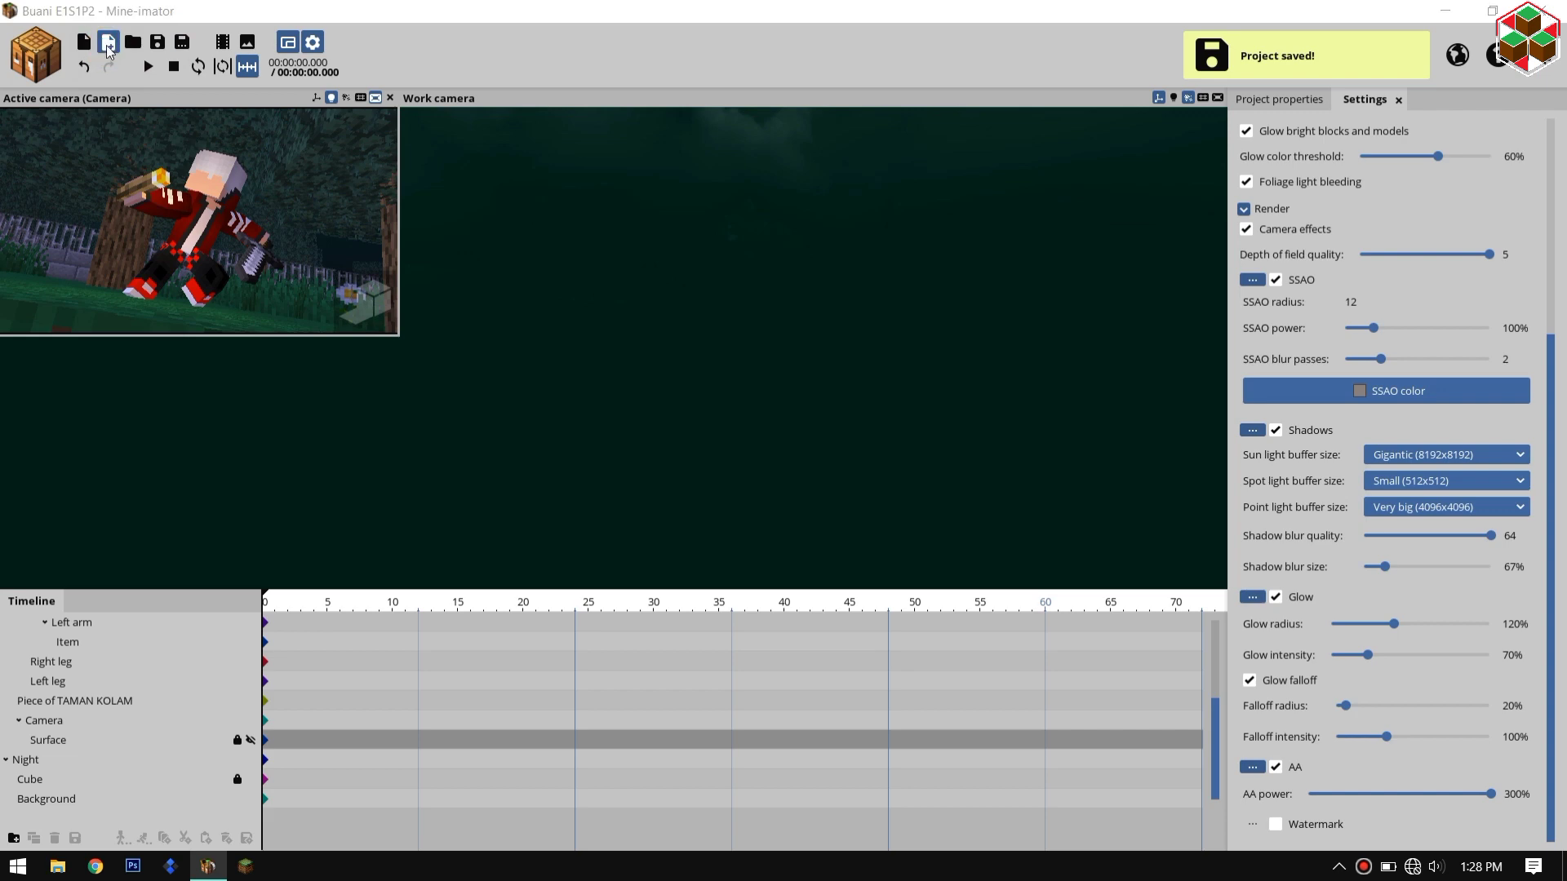
pyautogui.click(711, 322)
pyautogui.click(1098, 683)
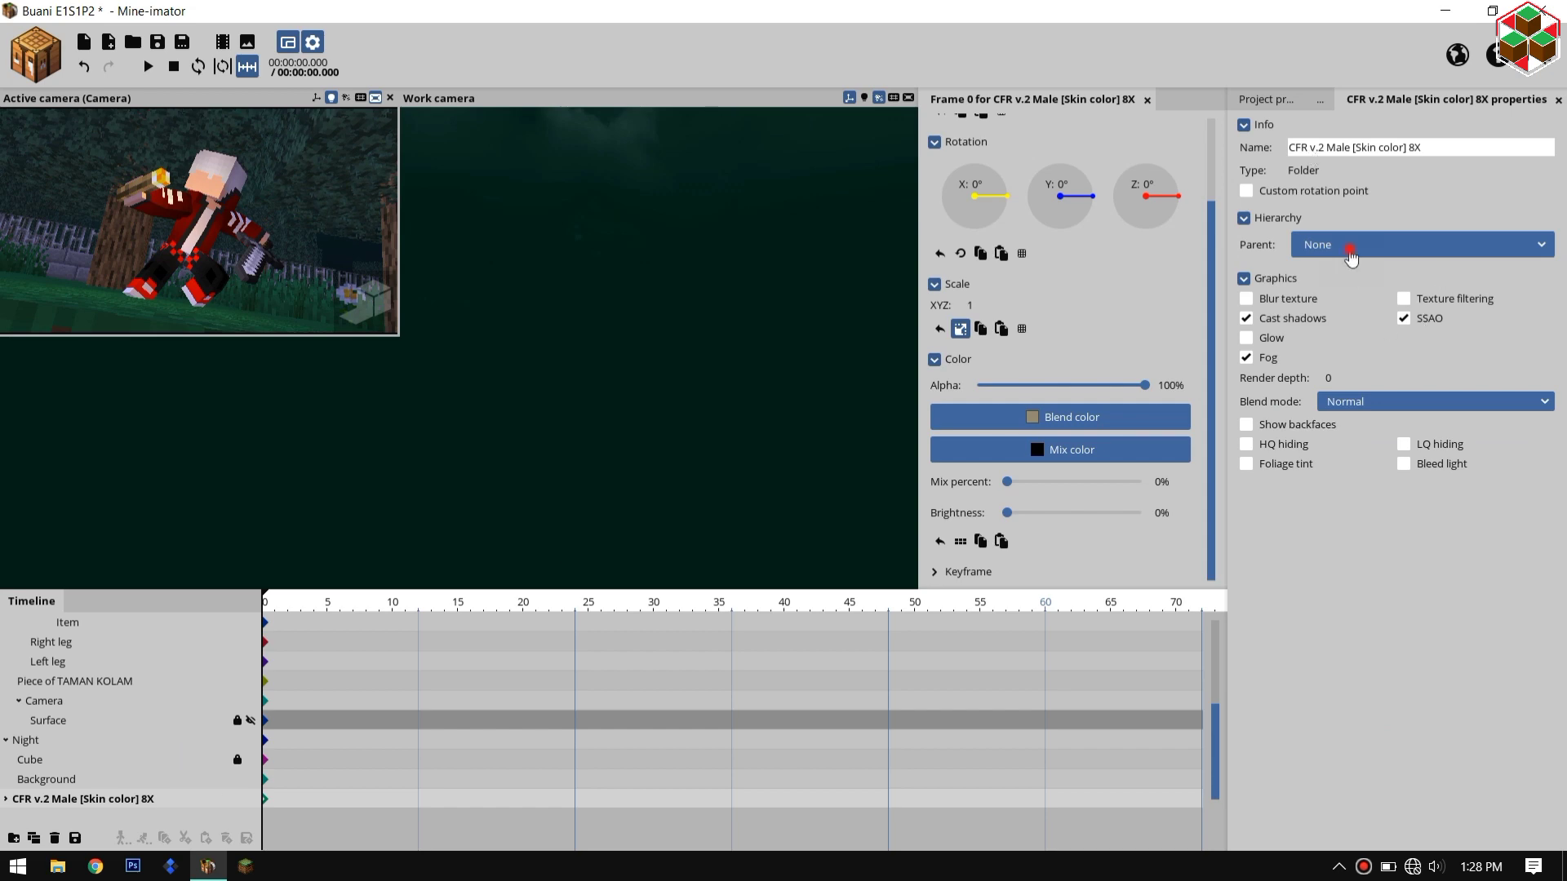
# Step: Parent the imported face rig to the Head of Male Superlite
pyautogui.click(1350, 253)
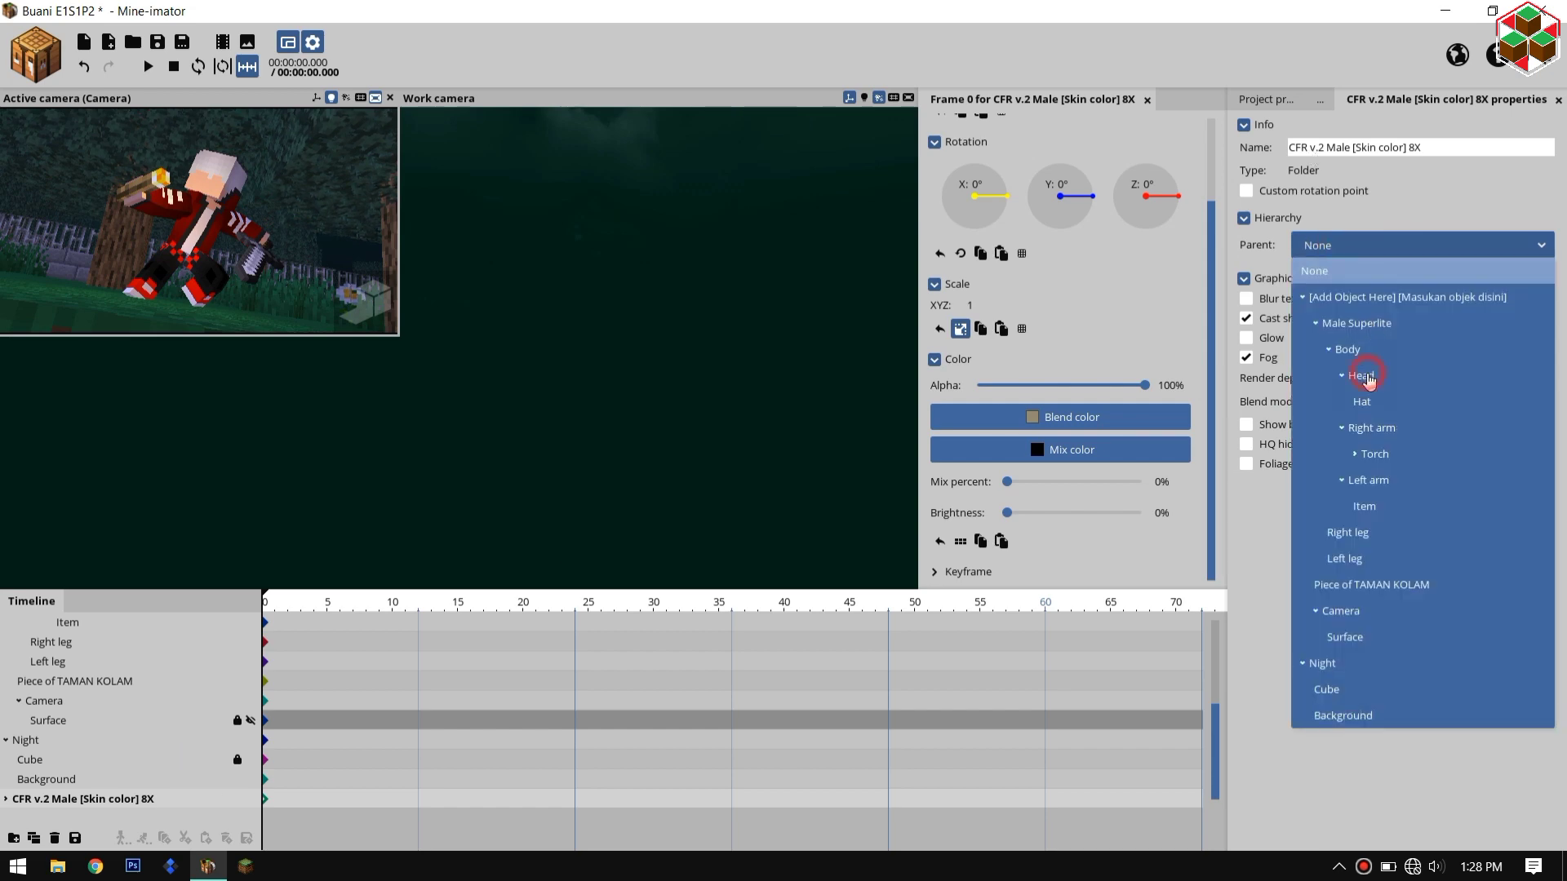
pyautogui.click(1365, 377)
# Step: Select the face rig's Mouth [Scale] part and adjust its position on the character's face
pyautogui.click(733, 273)
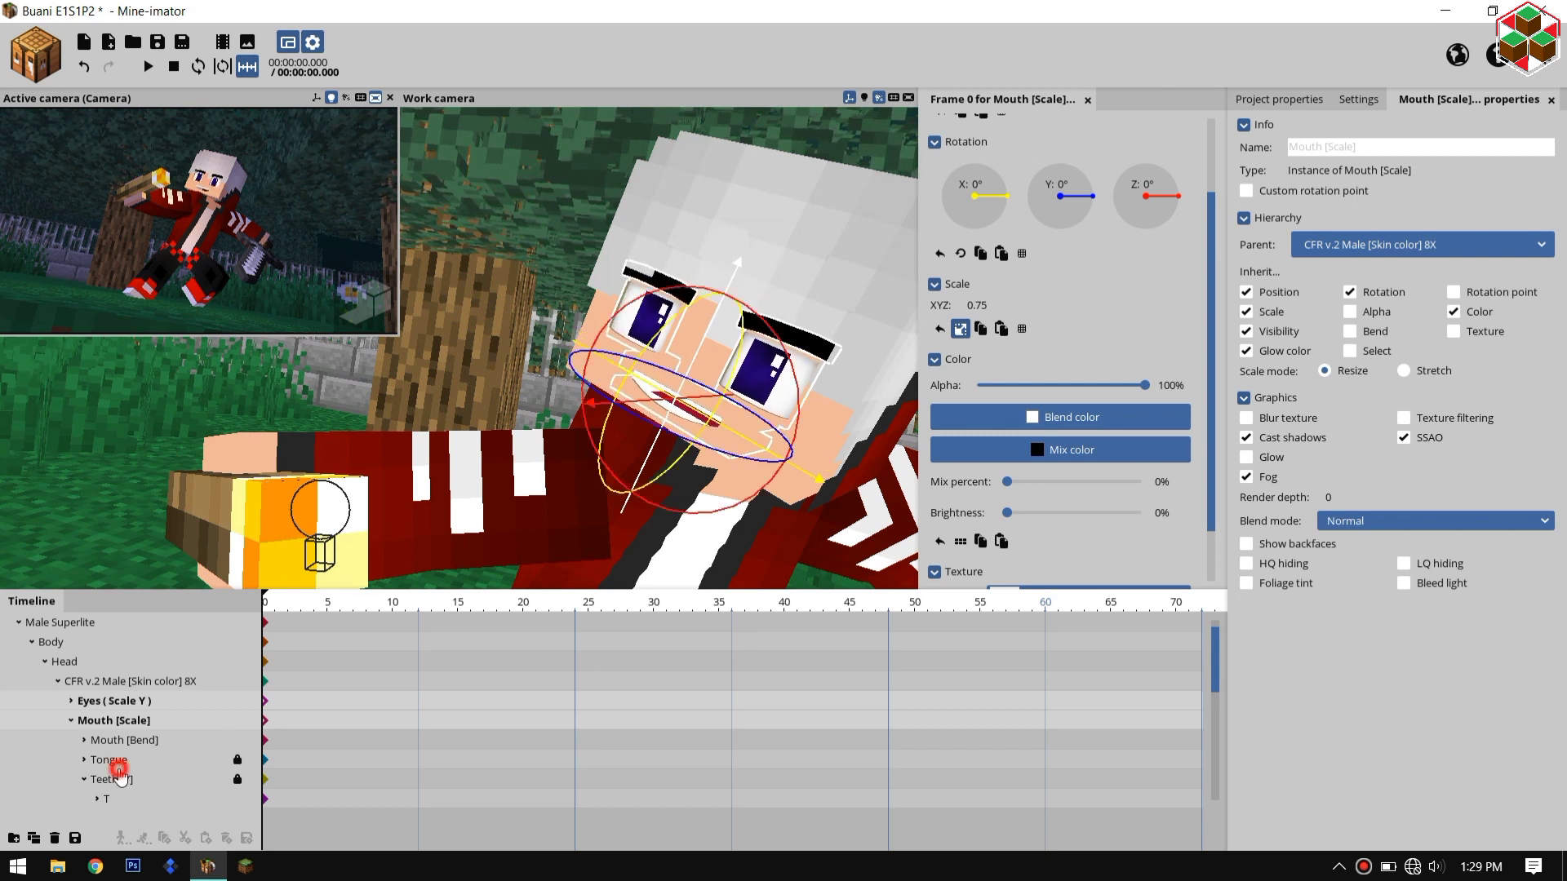
pyautogui.click(110, 760)
pyautogui.click(658, 402)
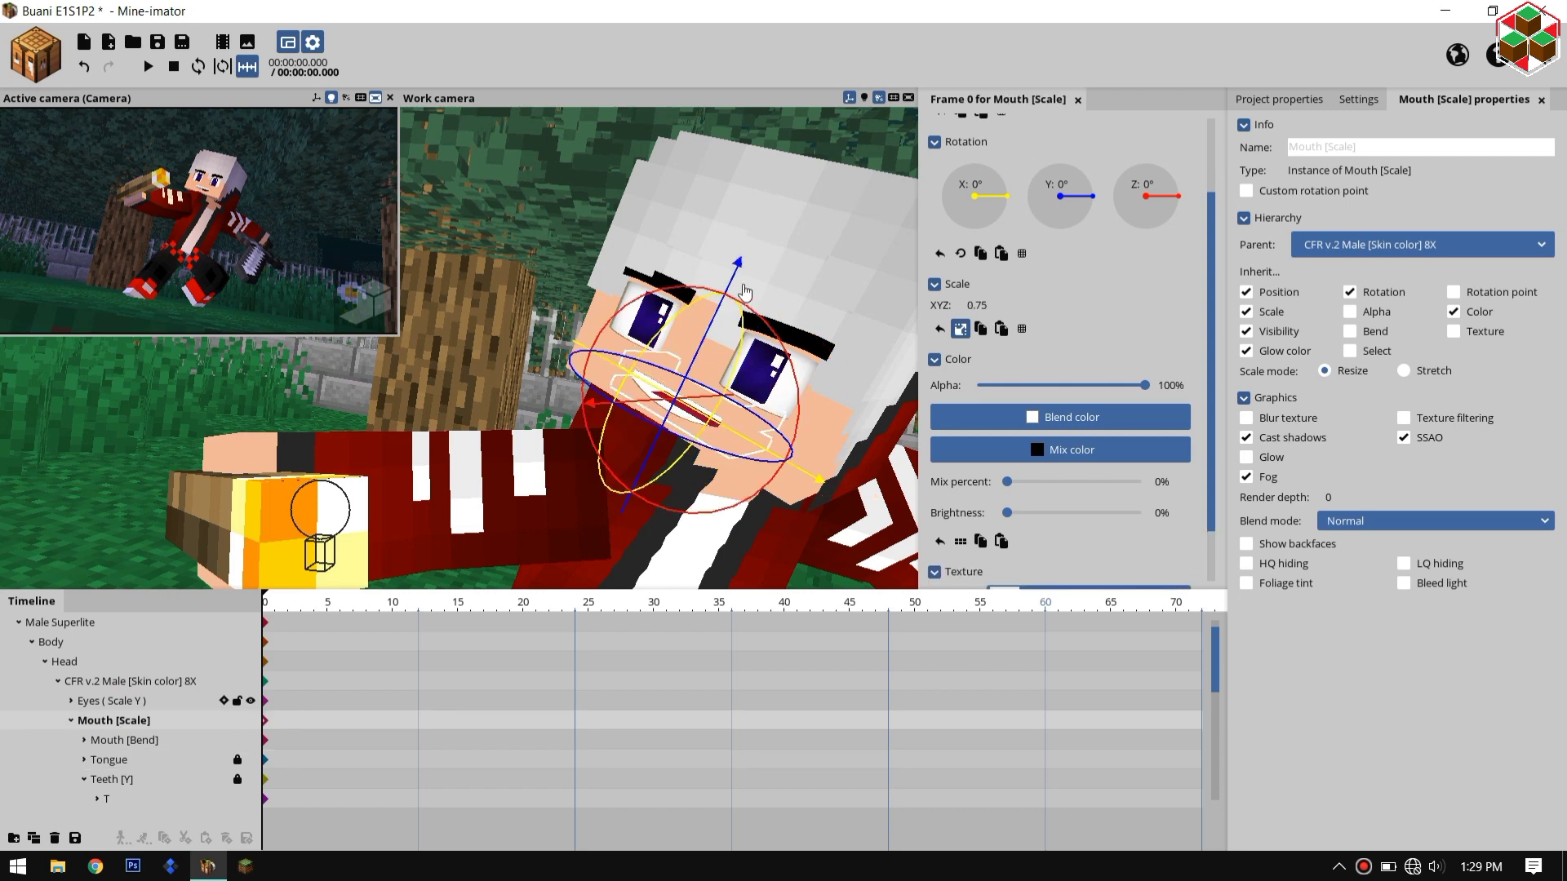
pyautogui.moveTo(741, 273); pyautogui.dragTo(351, 469)
pyautogui.moveTo(690, 473); pyautogui.dragTo(901, 503)
pyautogui.scroll(4, 801, 476)
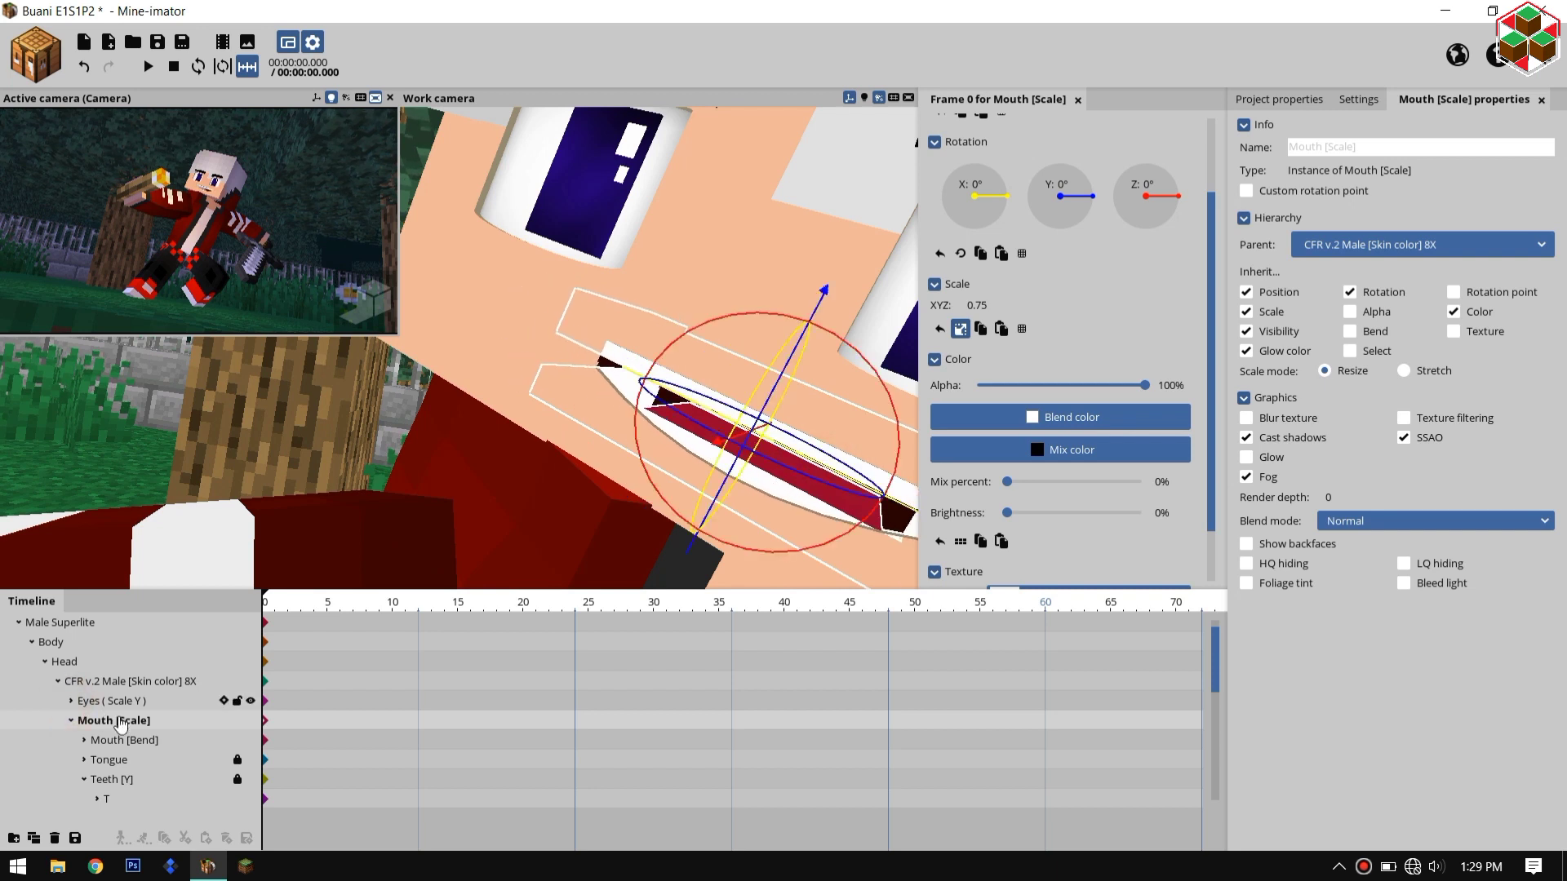
# Step: Reset the Blend color of the Pupils(Color) folder to white FFFFFF
pyautogui.click(119, 718)
pyautogui.click(74, 719)
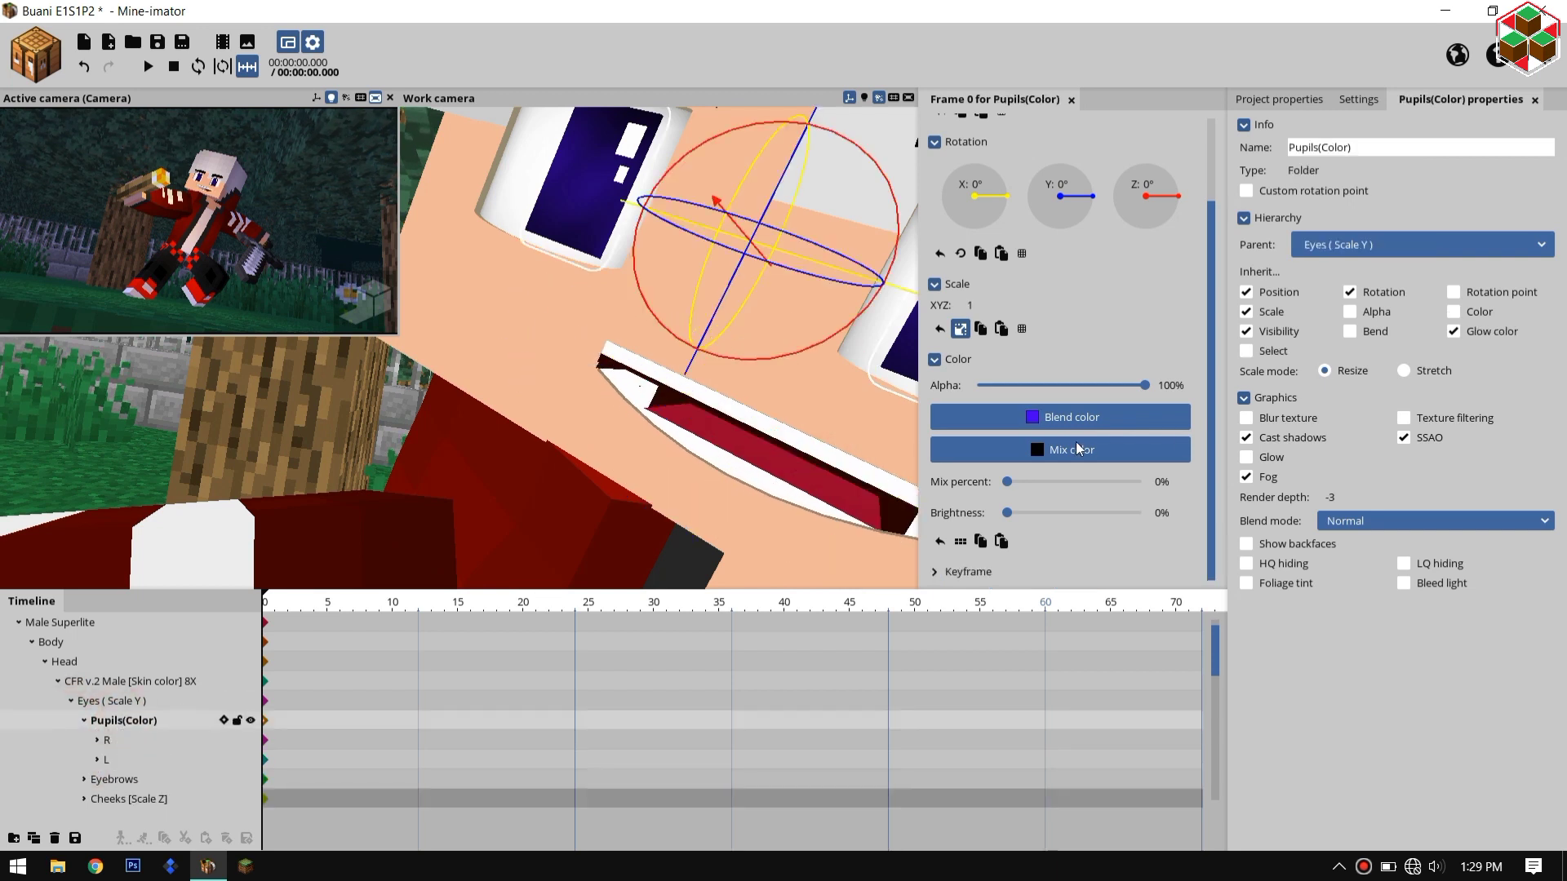
pyautogui.click(1106, 430)
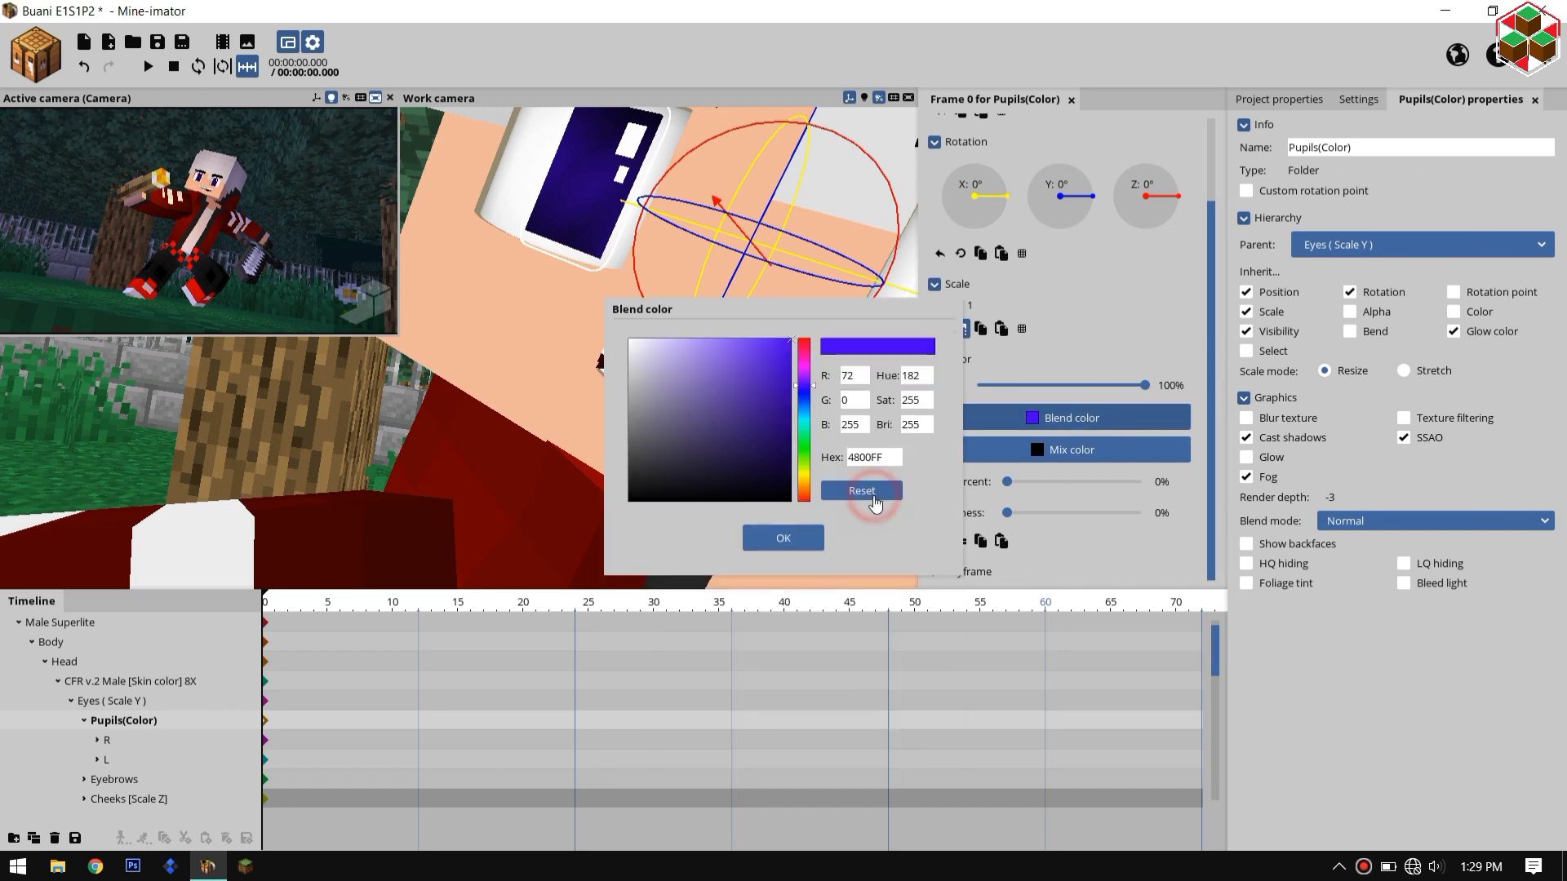
pyautogui.click(874, 498)
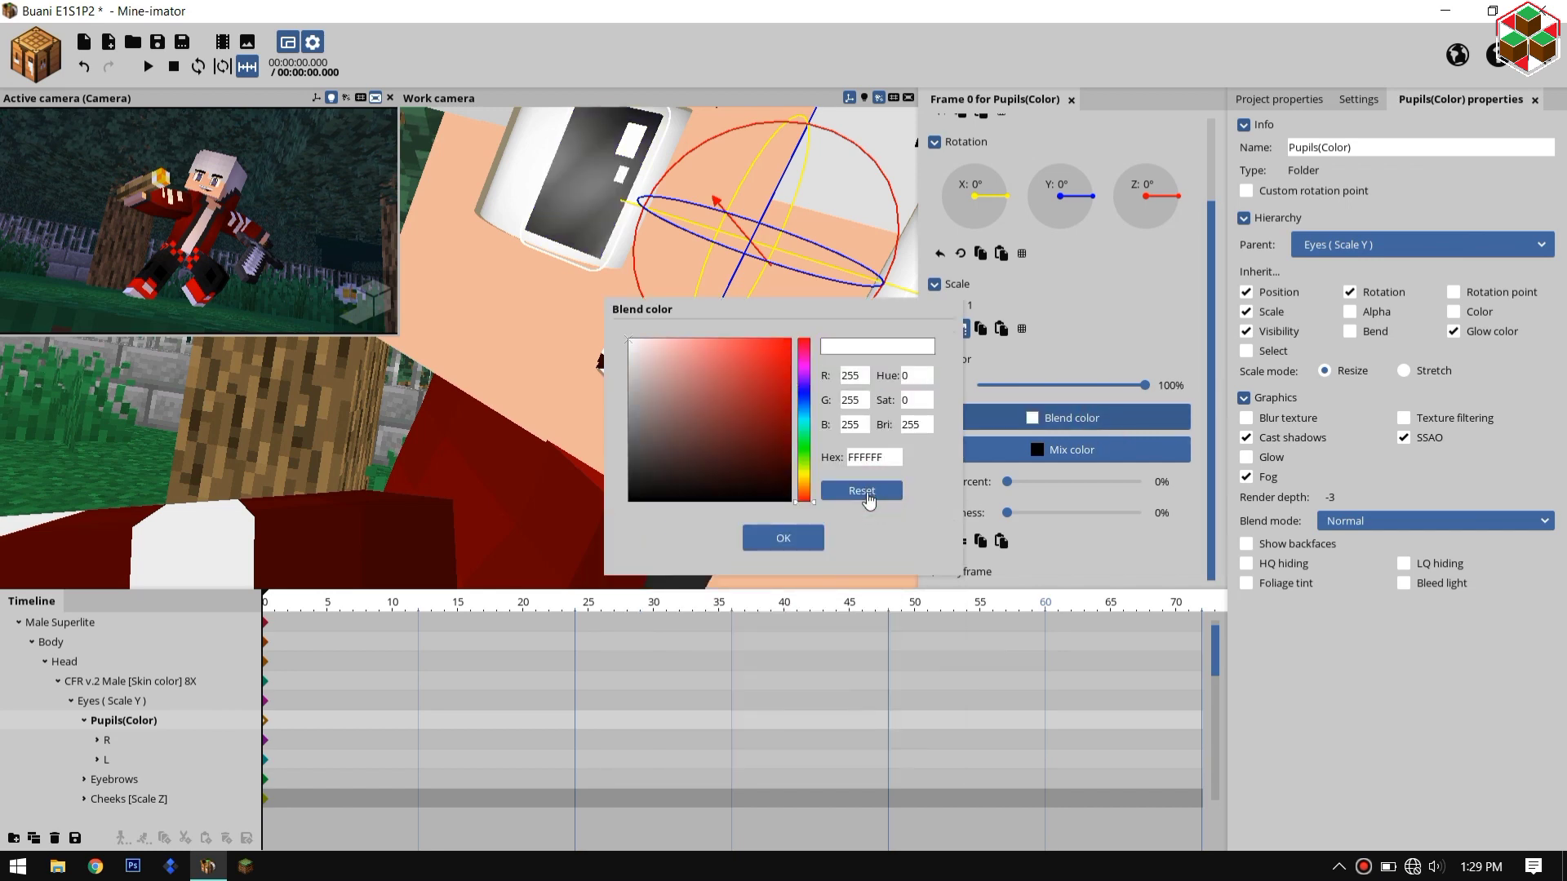
pyautogui.click(784, 540)
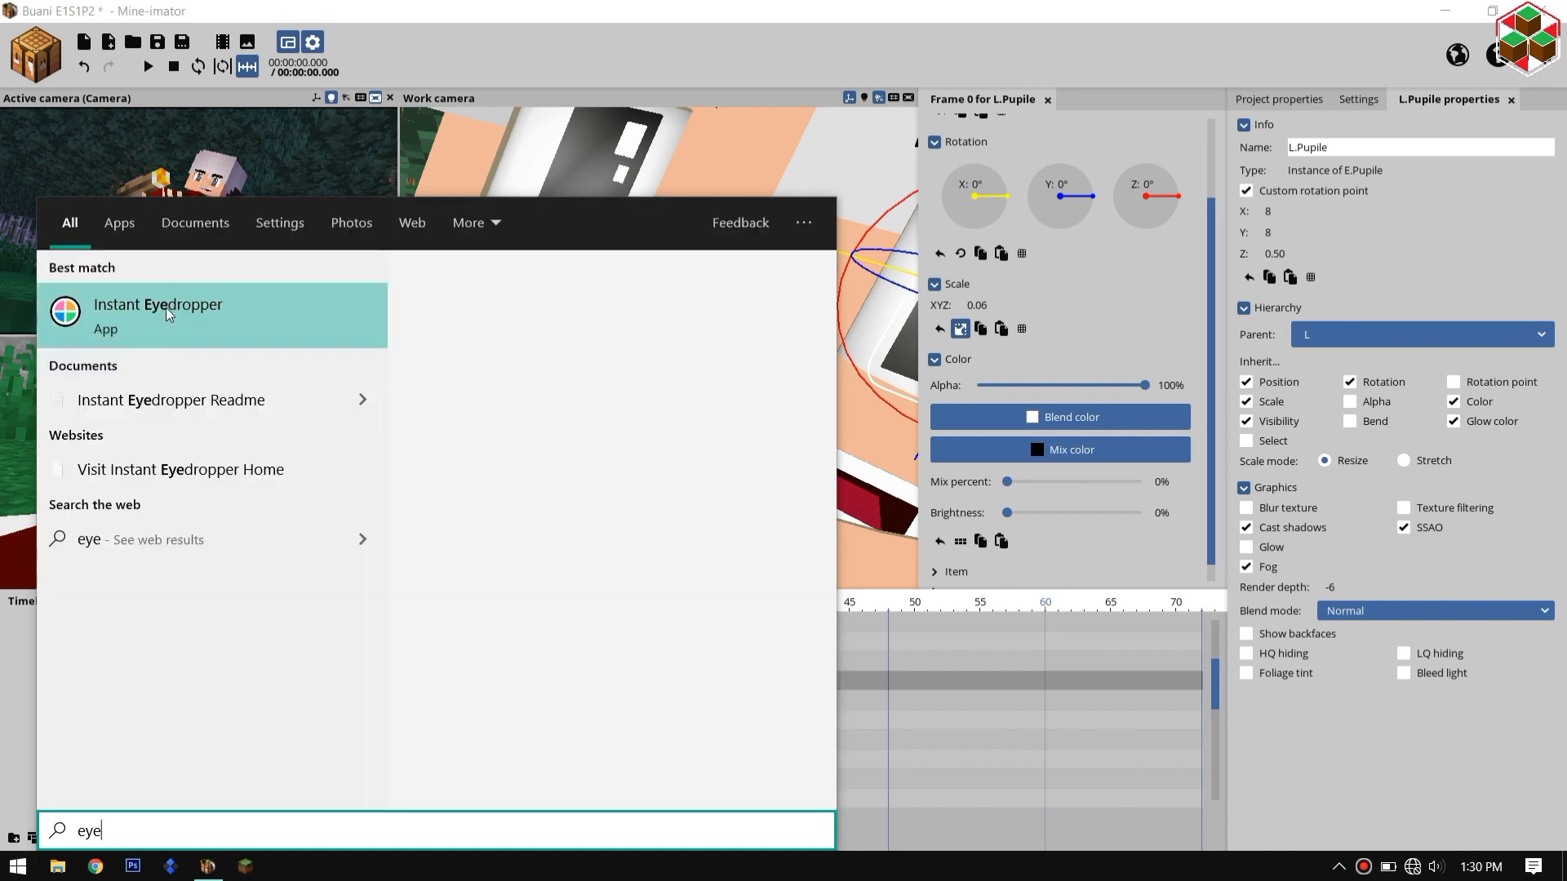
# Step: Sample the face's skin tone with Instant Eyedropper and set the CFR v.2 Male face rig's Blend color to F0B796
pyautogui.click(169, 314)
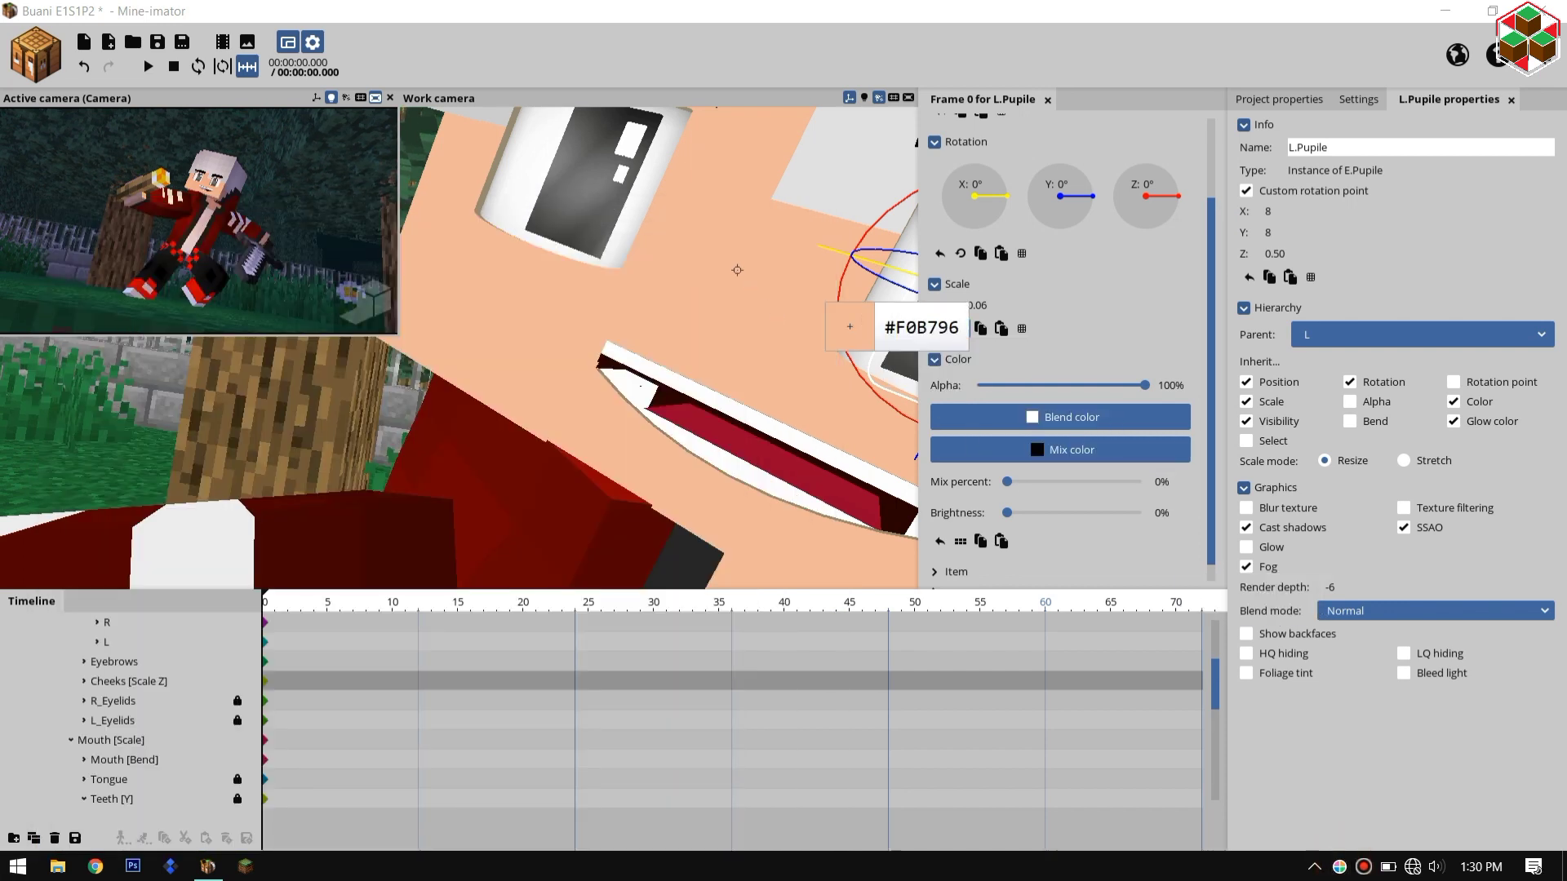
pyautogui.click(733, 270)
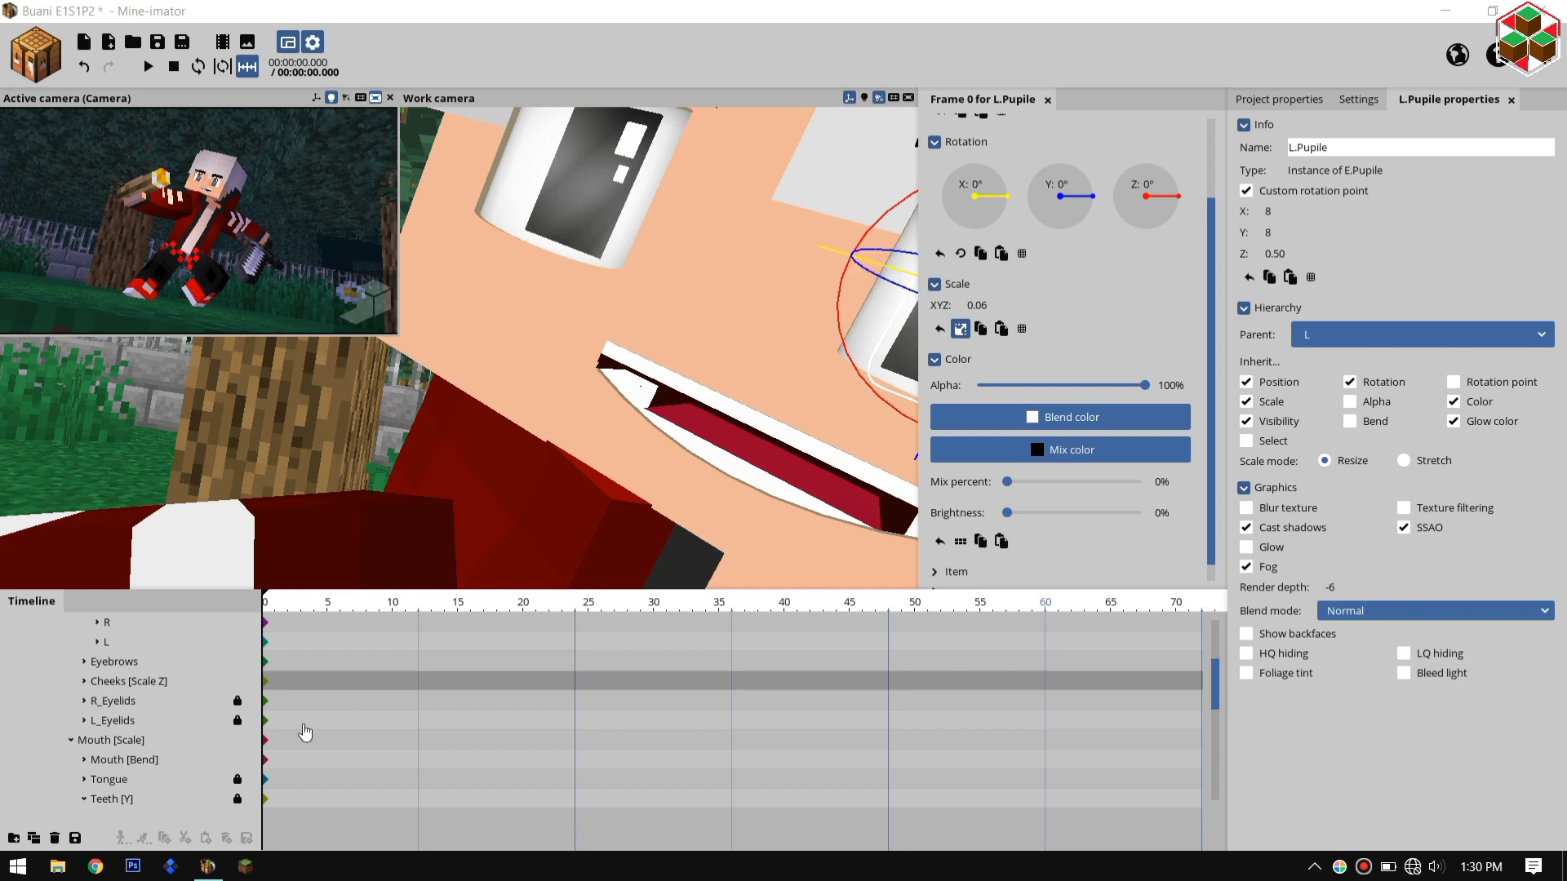
pyautogui.click(152, 665)
pyautogui.scroll(4, 155, 665)
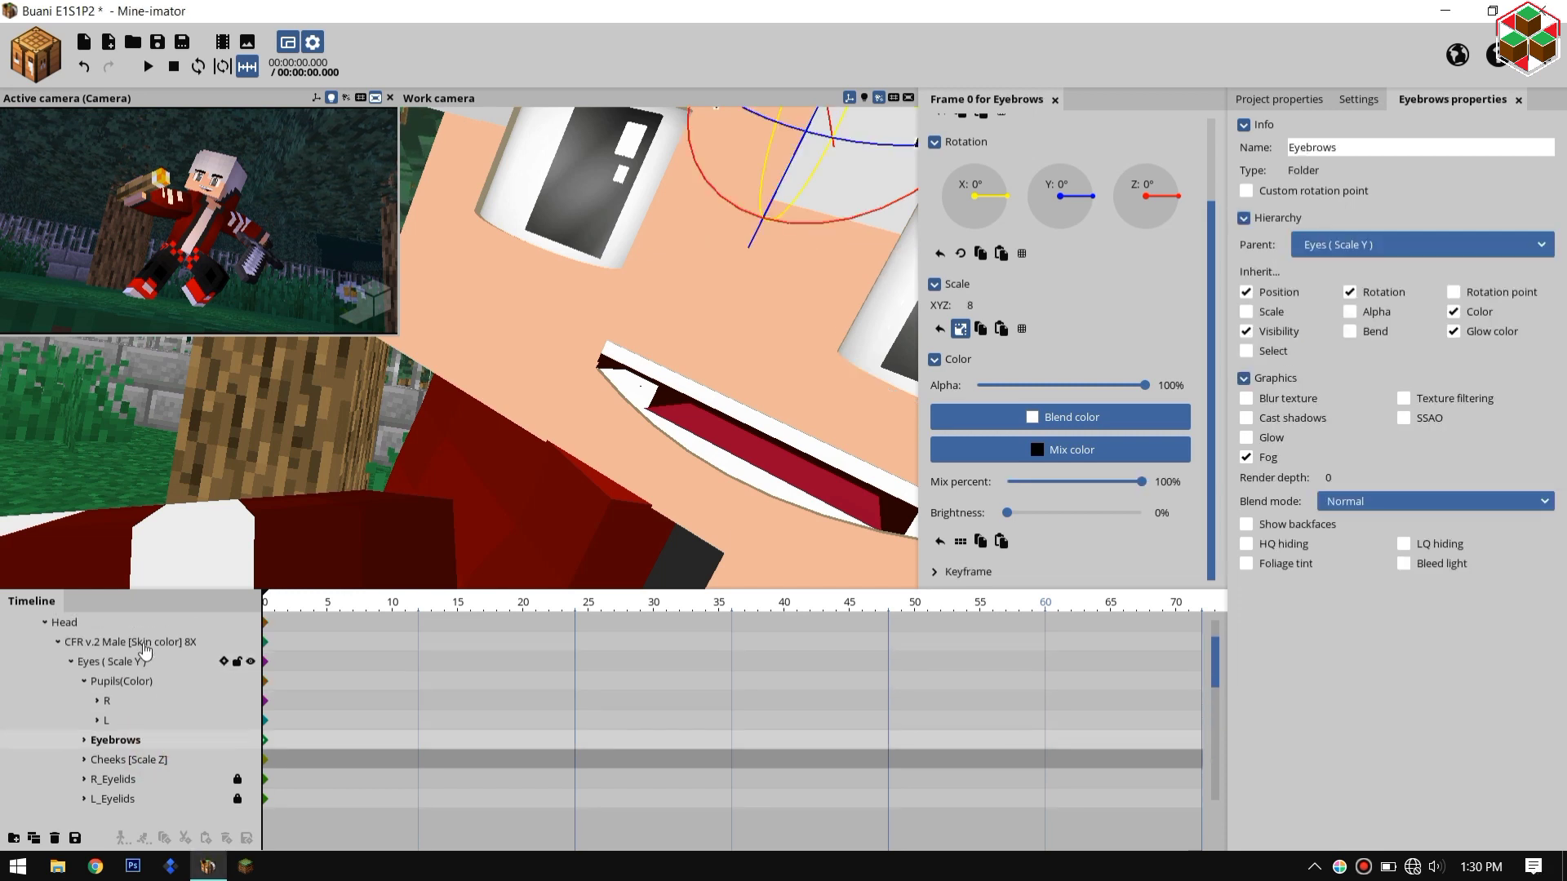
pyautogui.click(144, 641)
pyautogui.click(1043, 434)
pyautogui.click(885, 457)
pyautogui.write('F0B796')
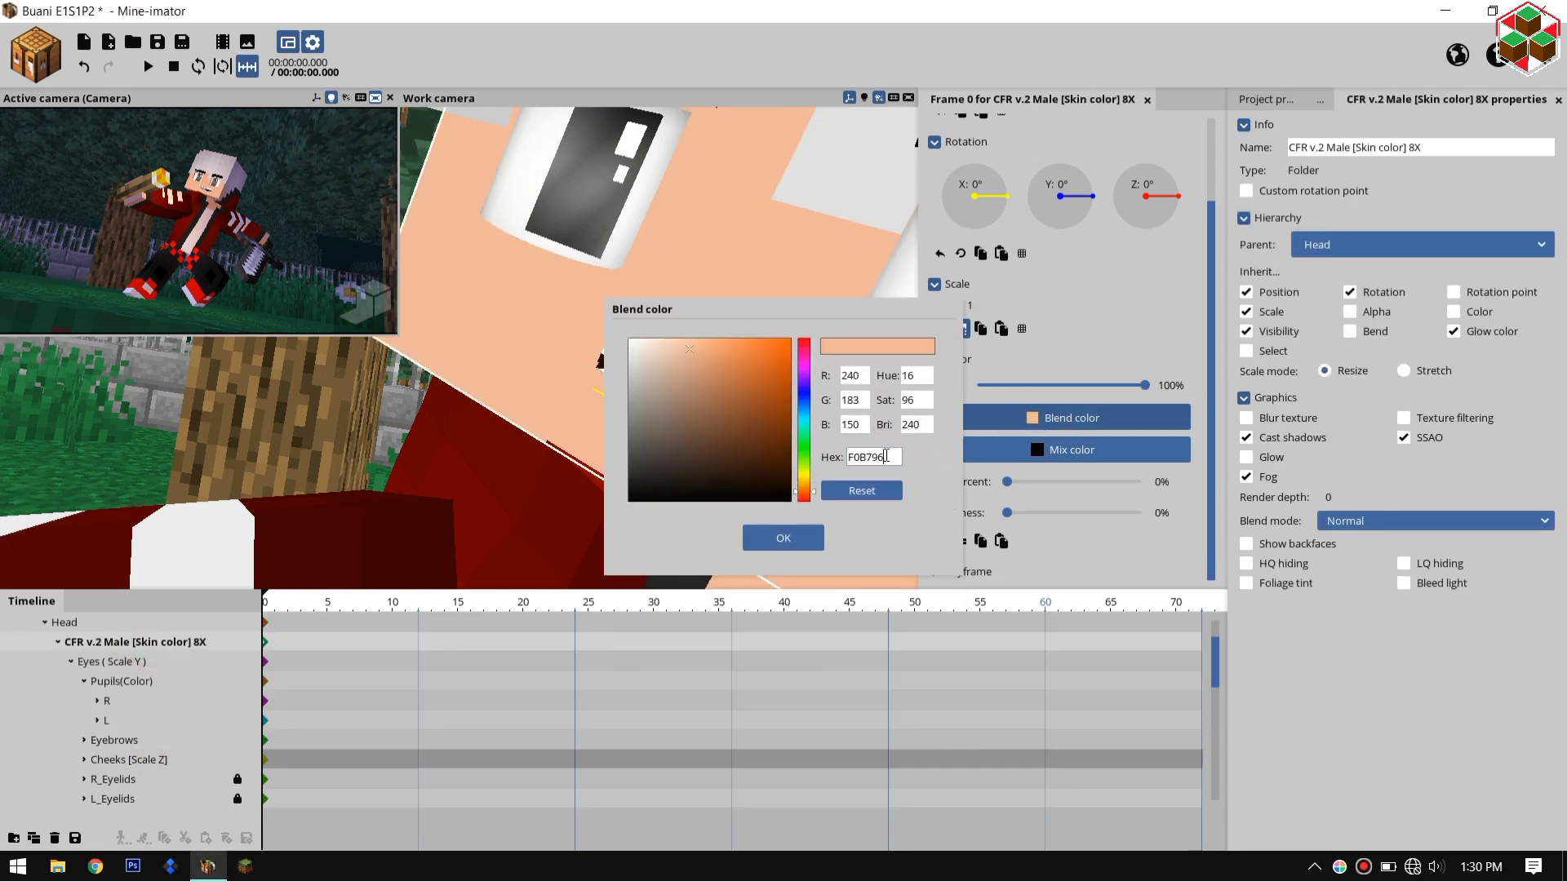
pyautogui.click(783, 538)
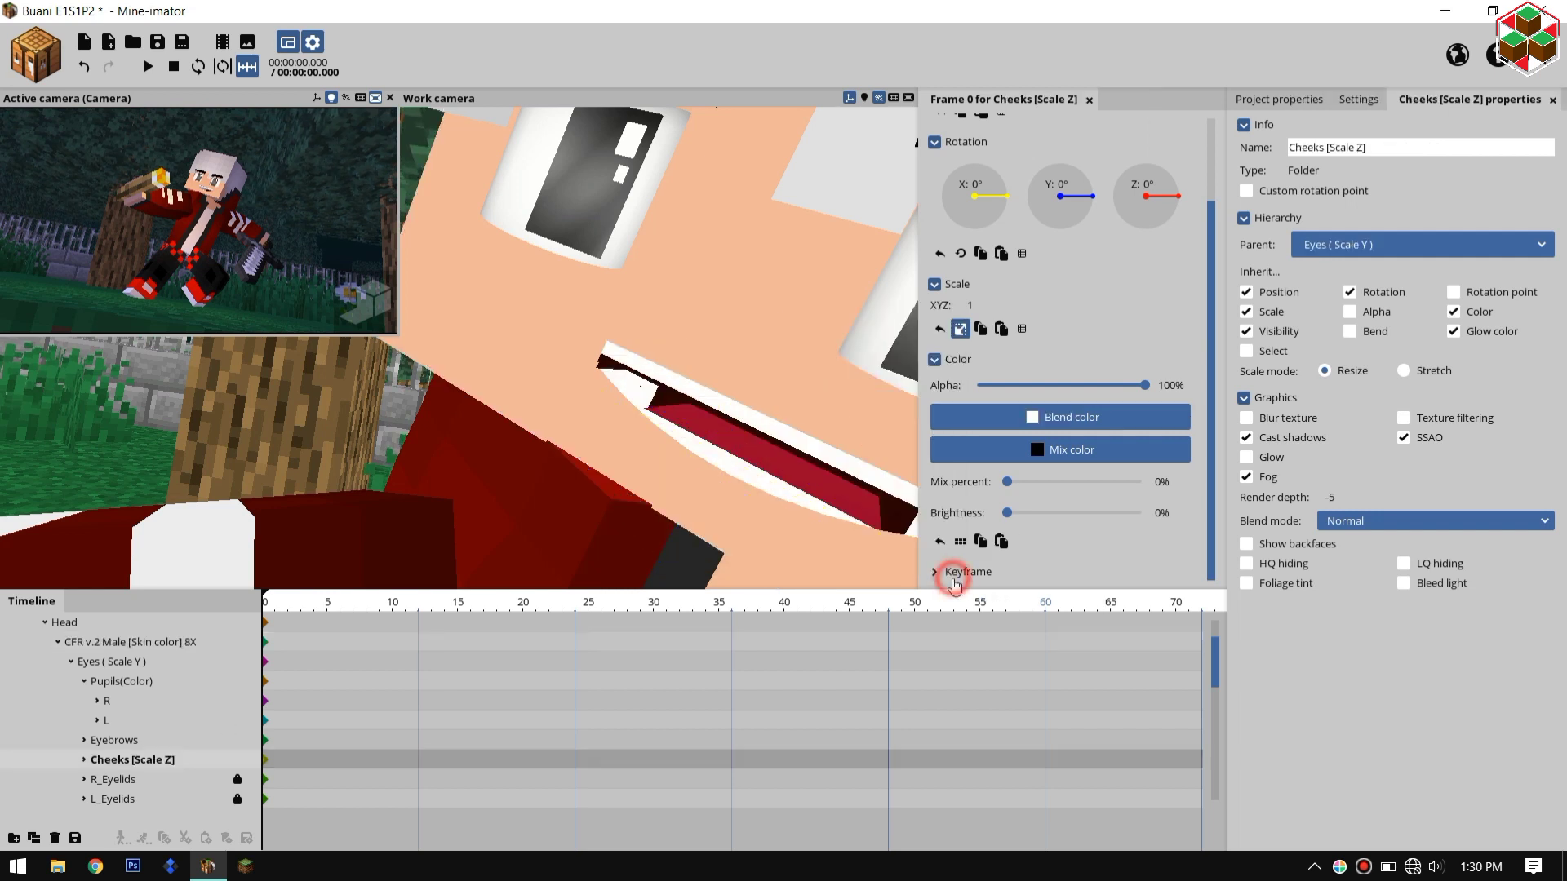
# Step: Make the Cheeks [Scale Z] folder visible through its keyframe settings
pyautogui.click(953, 580)
pyautogui.click(1215, 563)
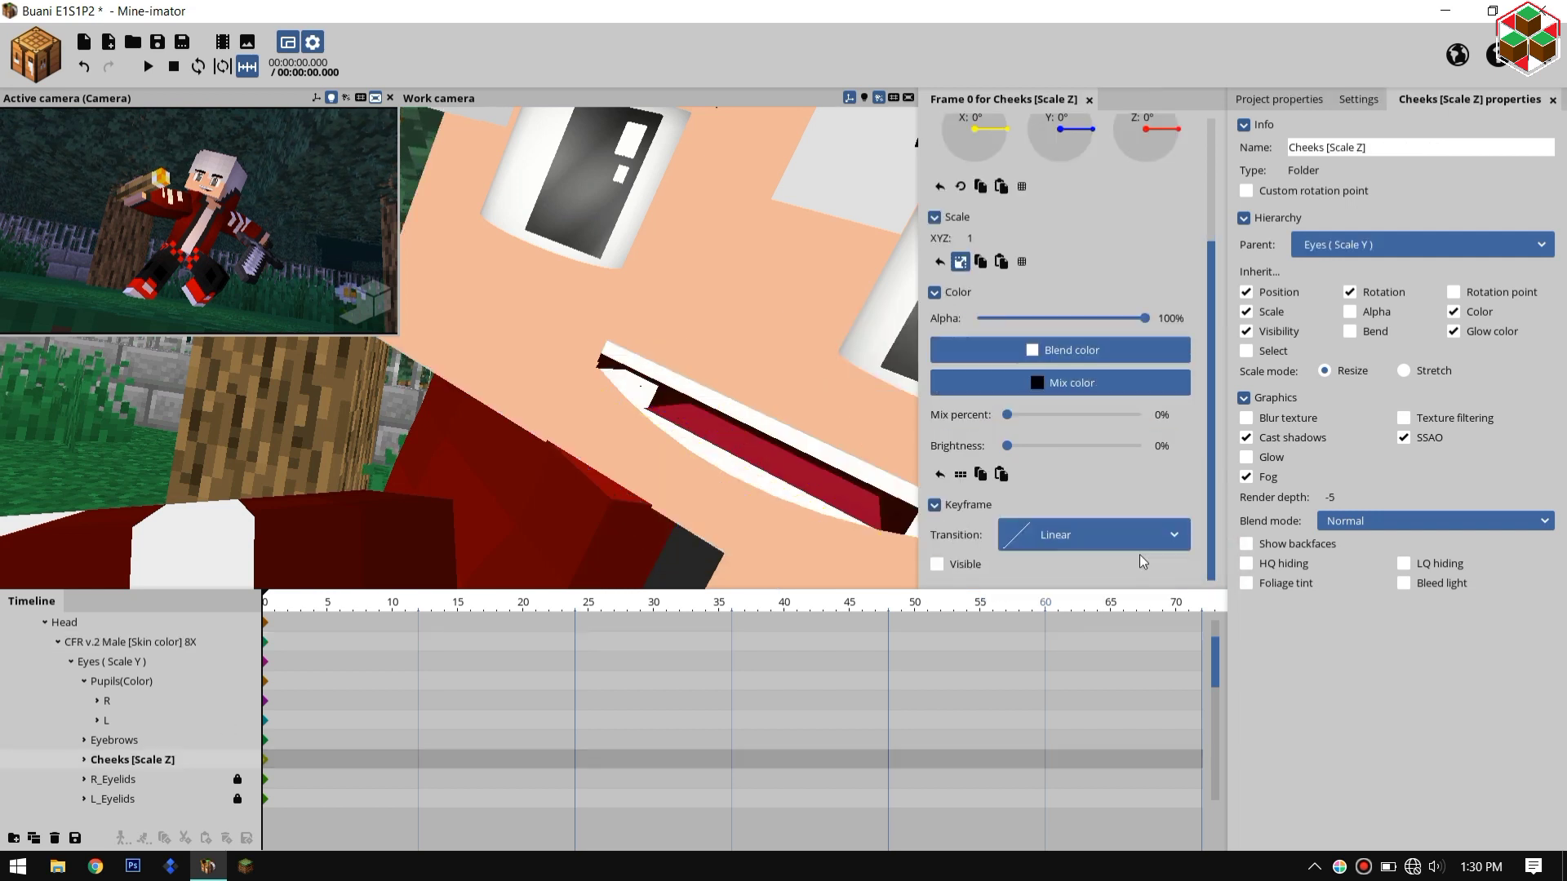
pyautogui.click(937, 564)
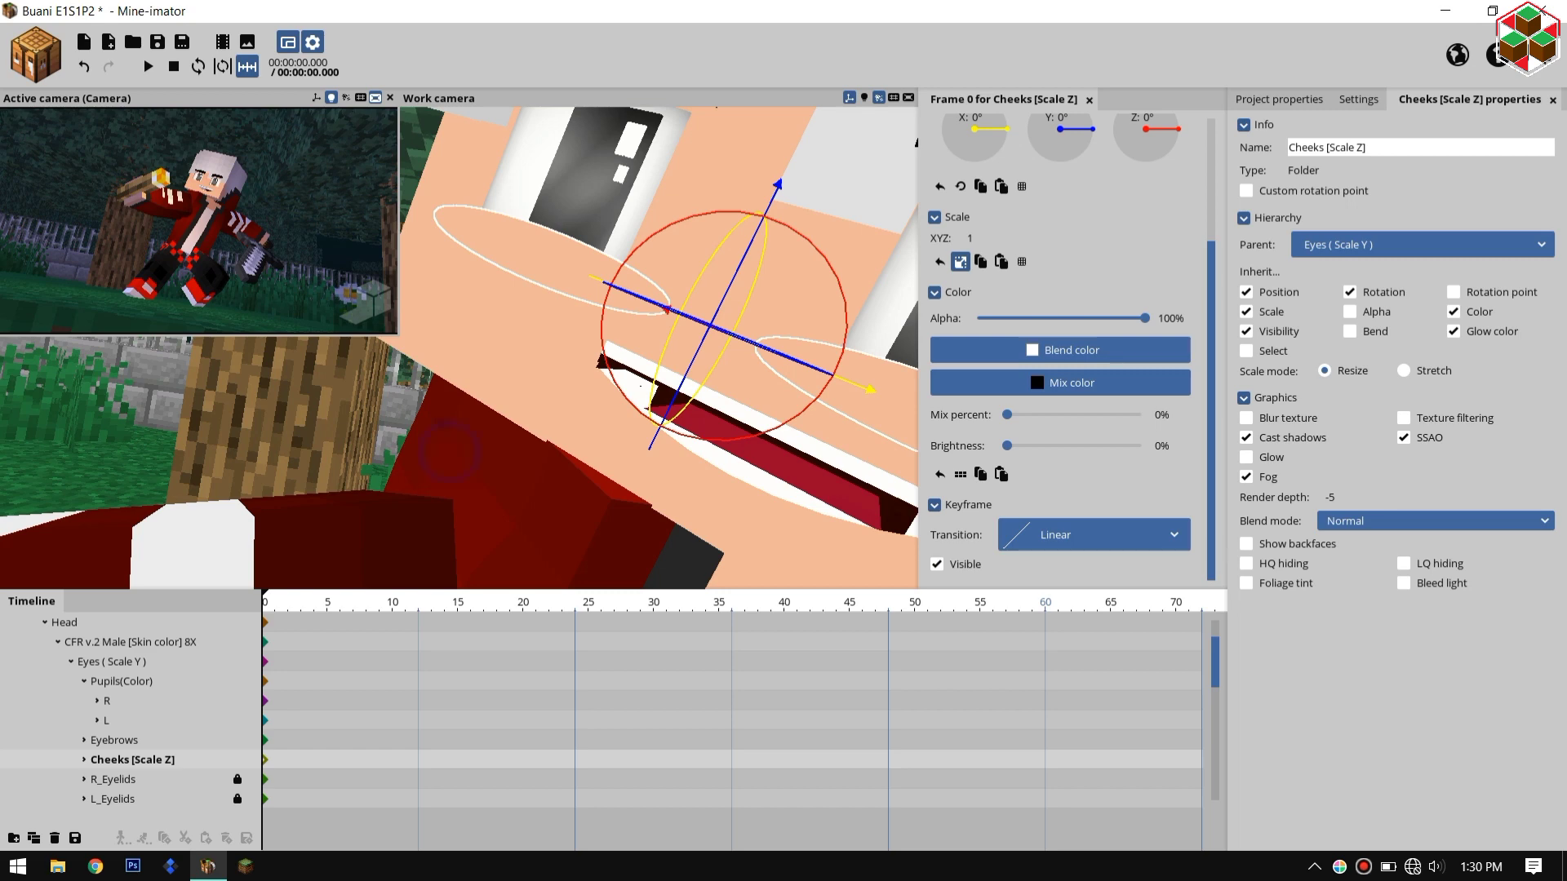
# Step: Enable a custom item slot for the pupils and choose the light gradient texture as their image
pyautogui.moveTo(450, 453); pyautogui.dragTo(419, 485, button='right')
pyautogui.click(1154, 724)
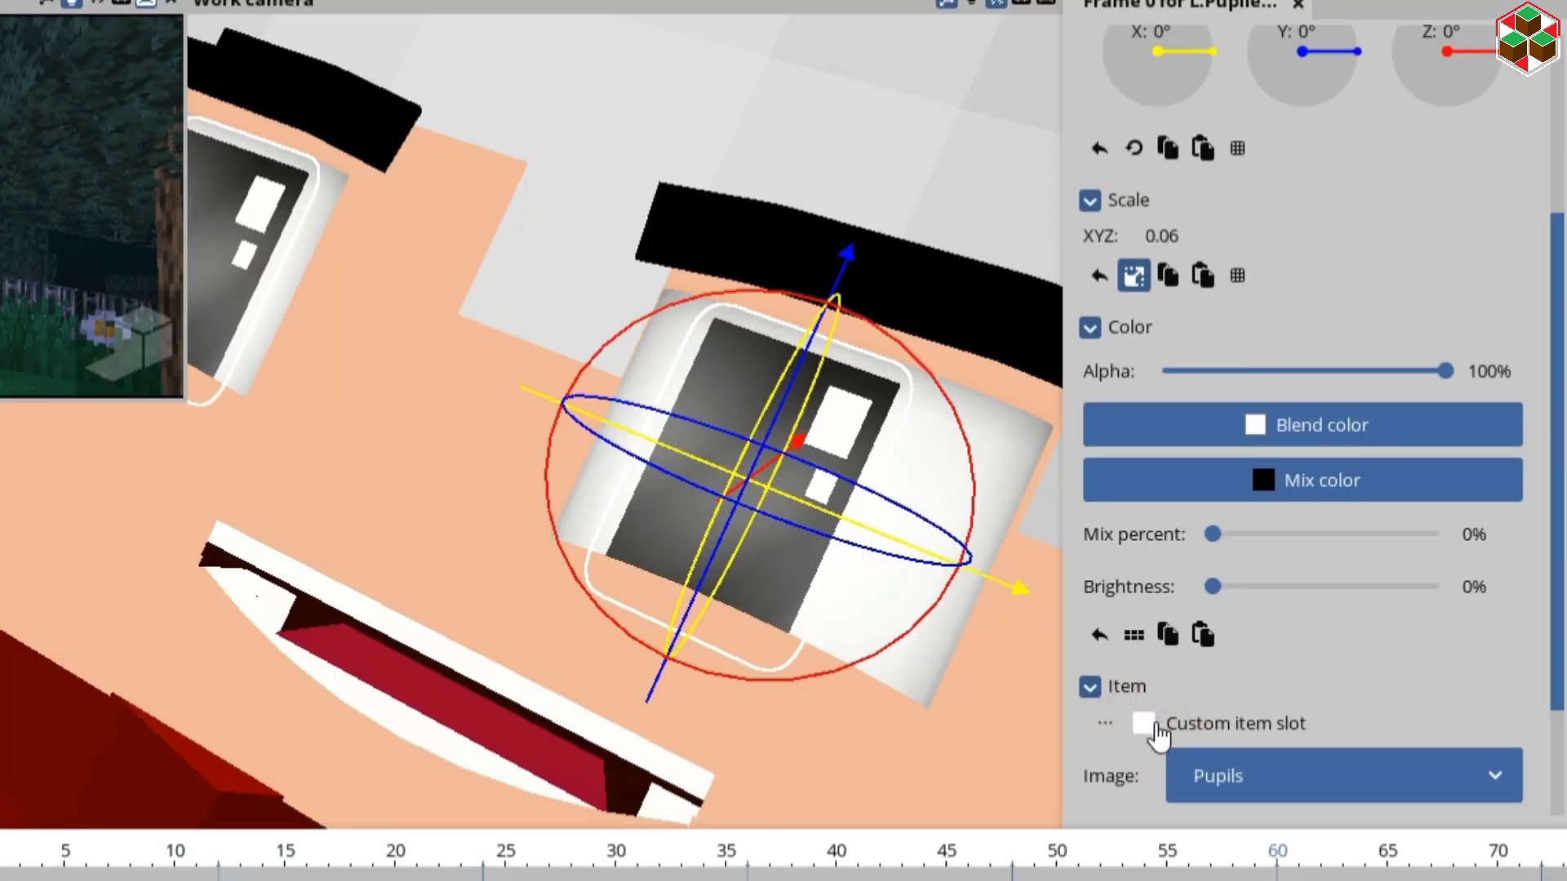
pyautogui.scroll(-4, 1551, 604)
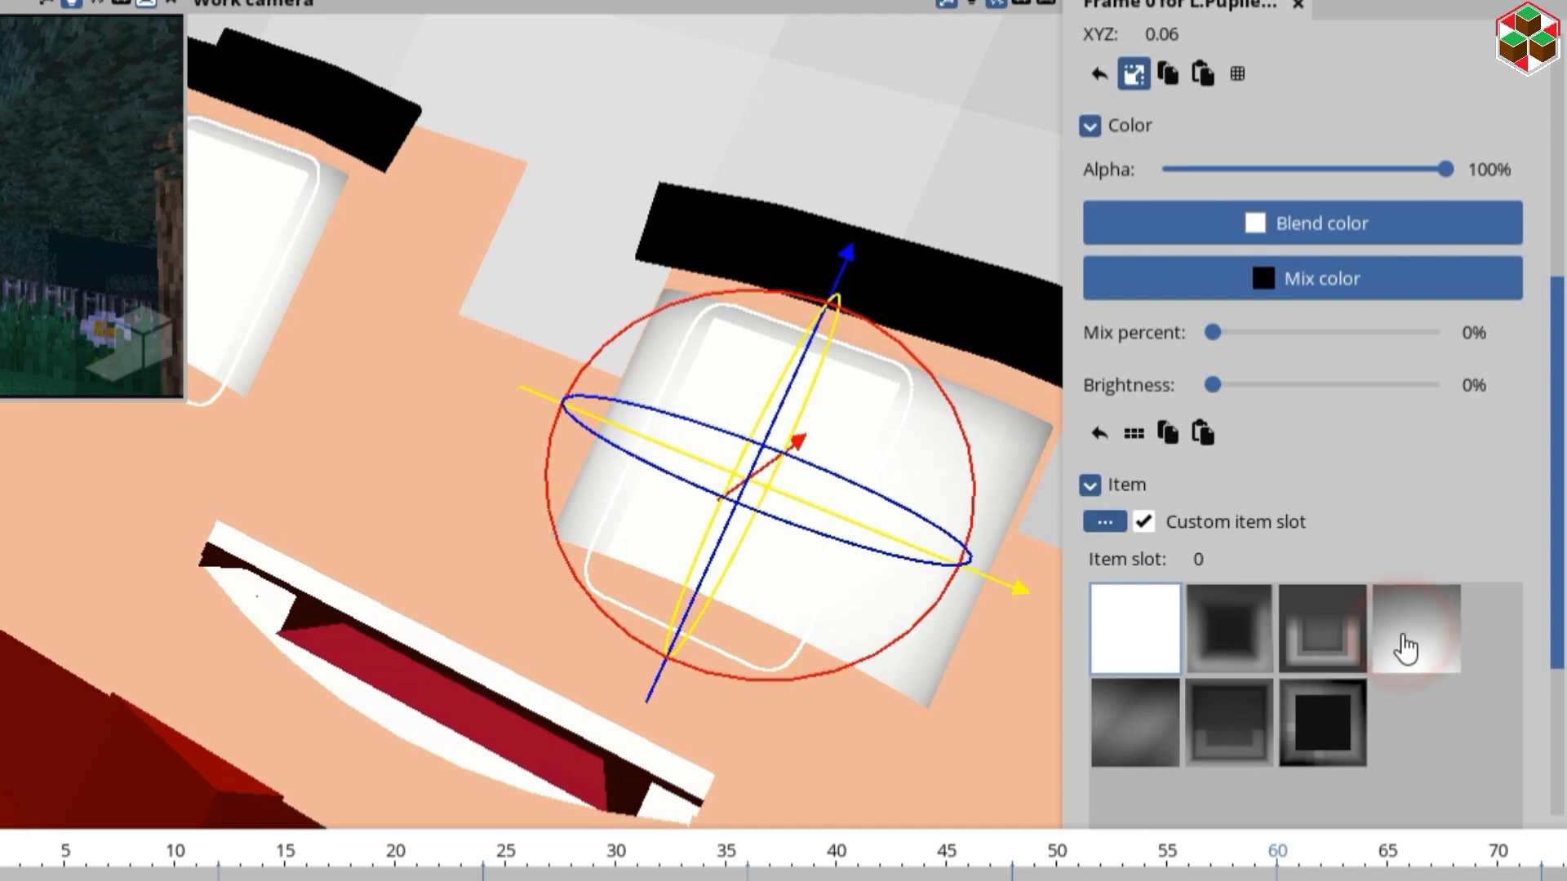
pyautogui.click(1405, 649)
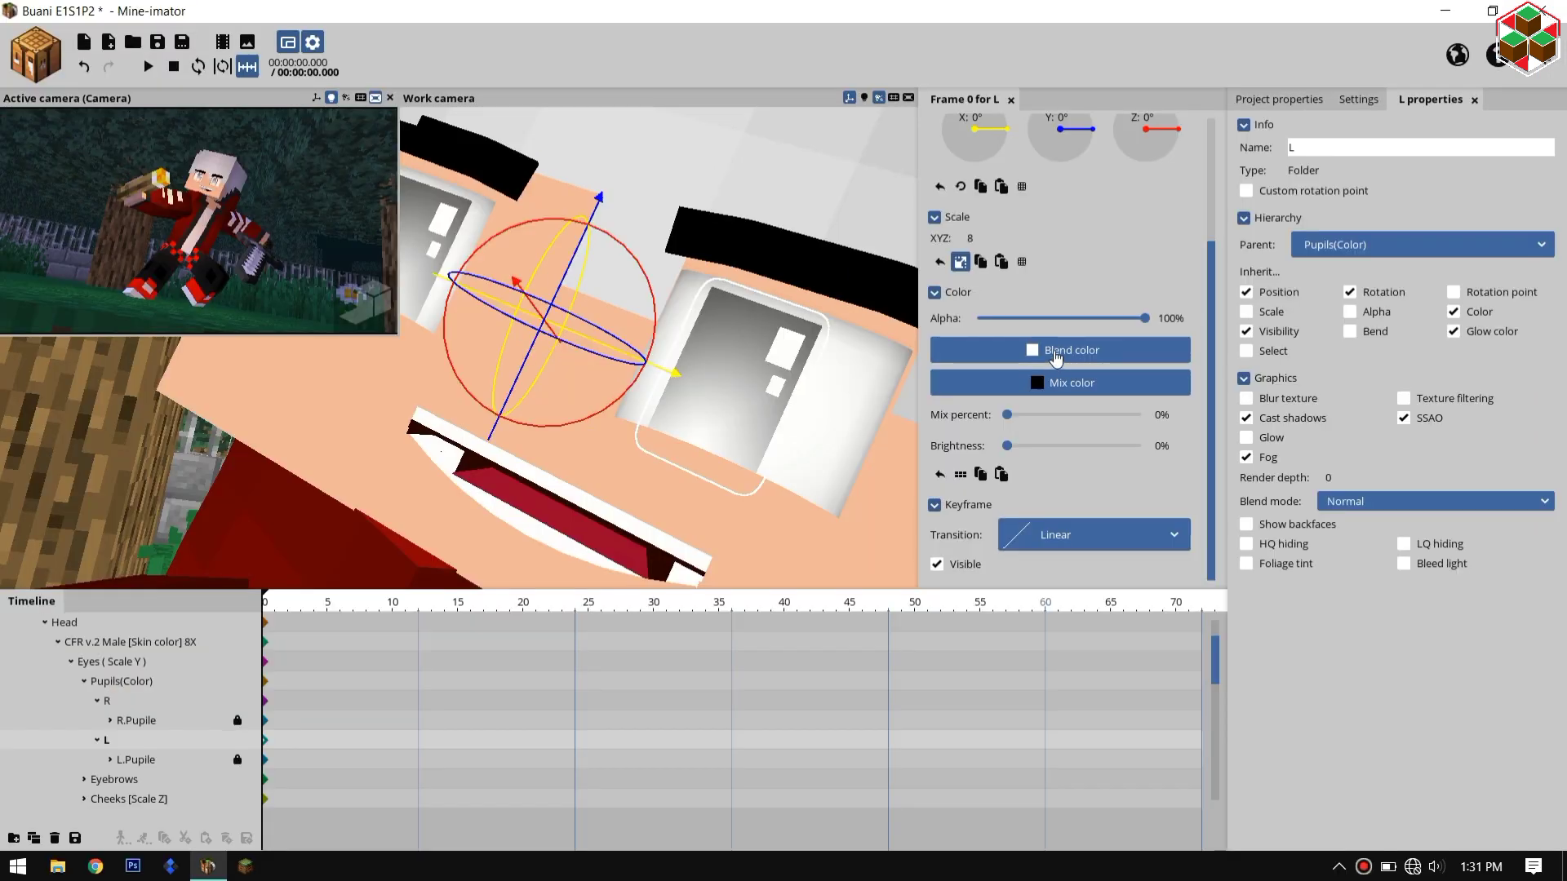
# Step: Set the Blend color of the L pupil folder to red FF0000
pyautogui.click(1055, 352)
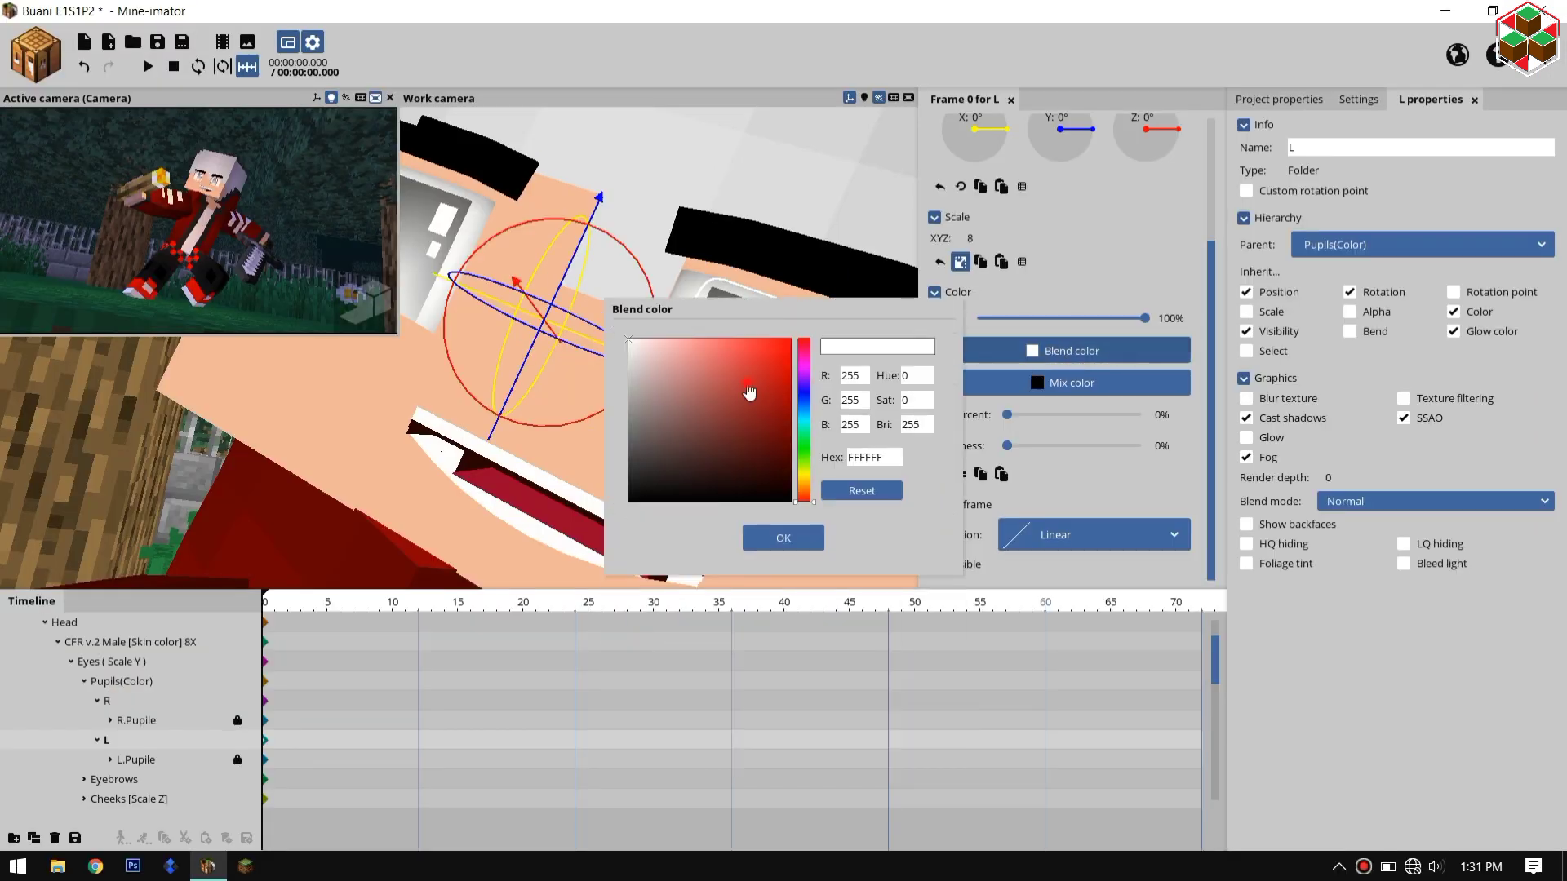
pyautogui.moveTo(763, 352); pyautogui.dragTo(1039, 305)
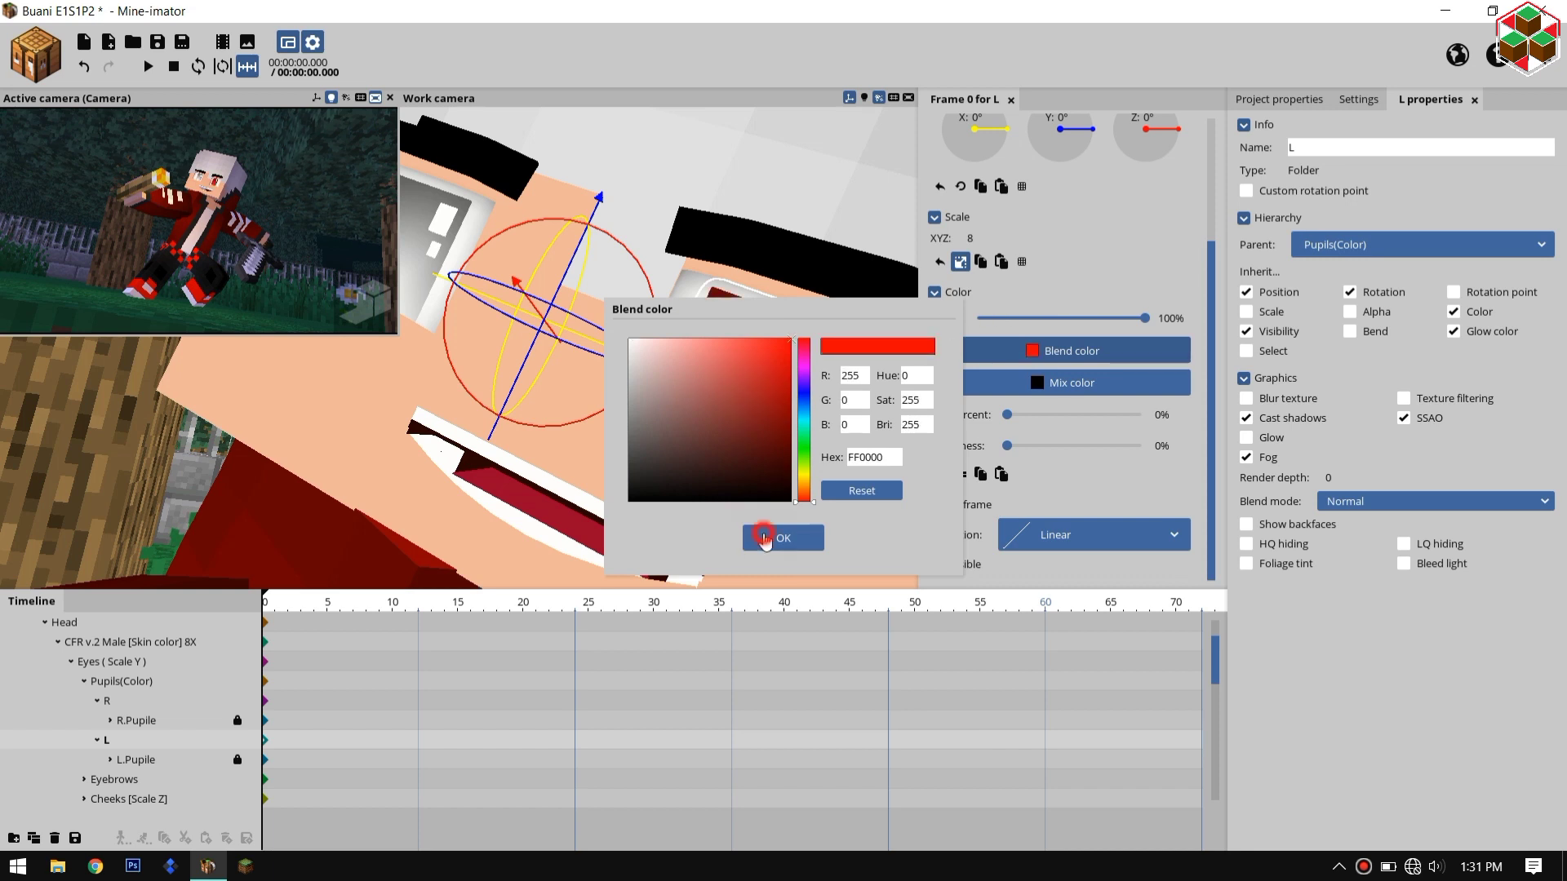
pyautogui.click(767, 540)
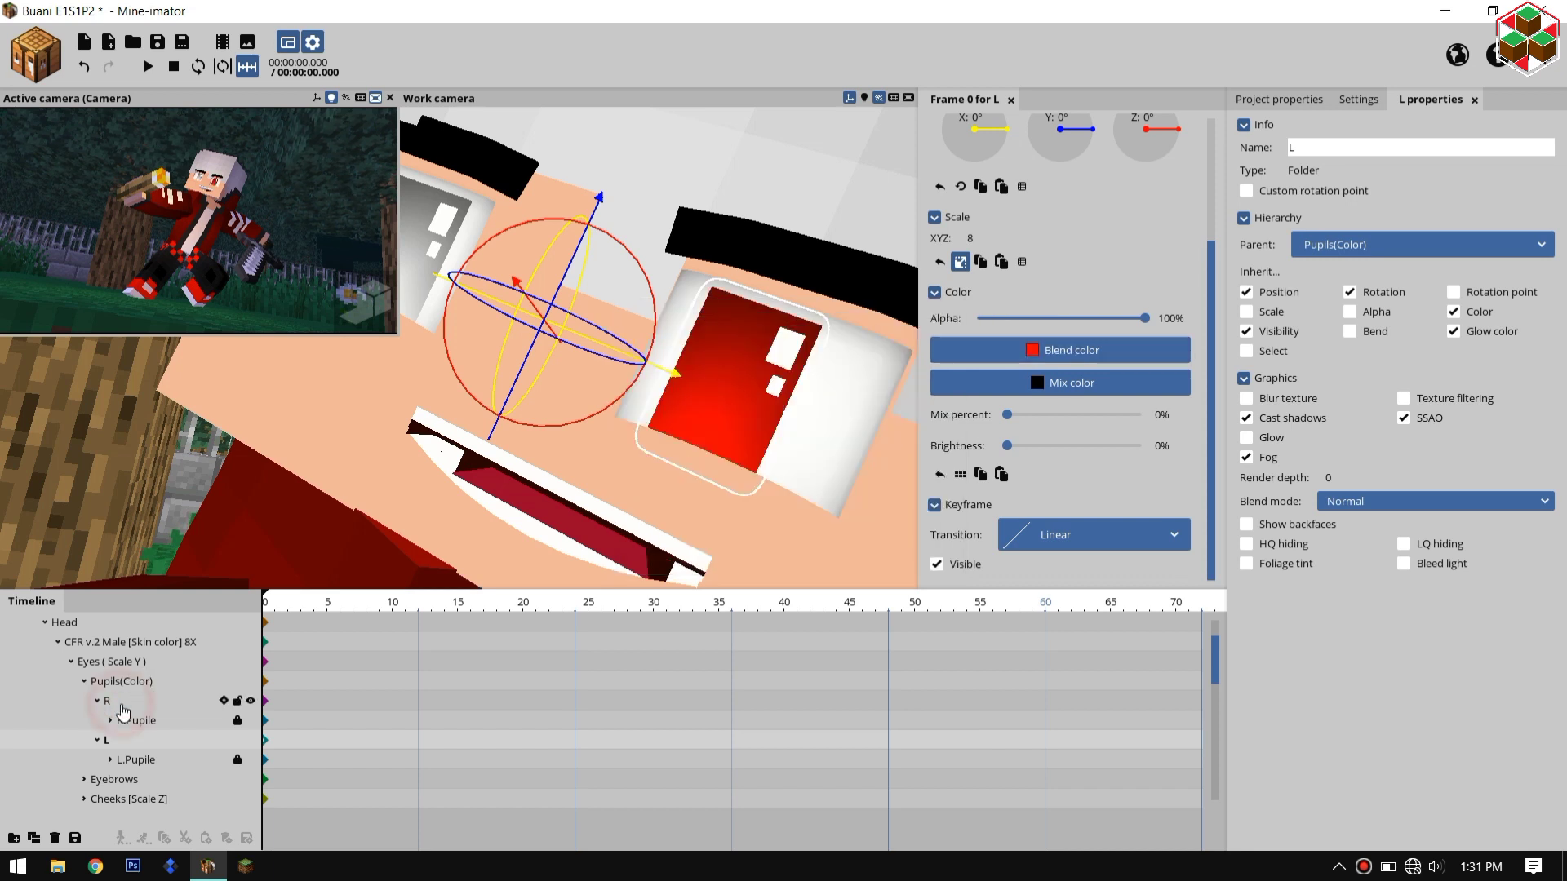
# Step: Set the Blend color of the R pupil folder to muted blue 3C34A3
pyautogui.click(122, 708)
pyautogui.click(1014, 349)
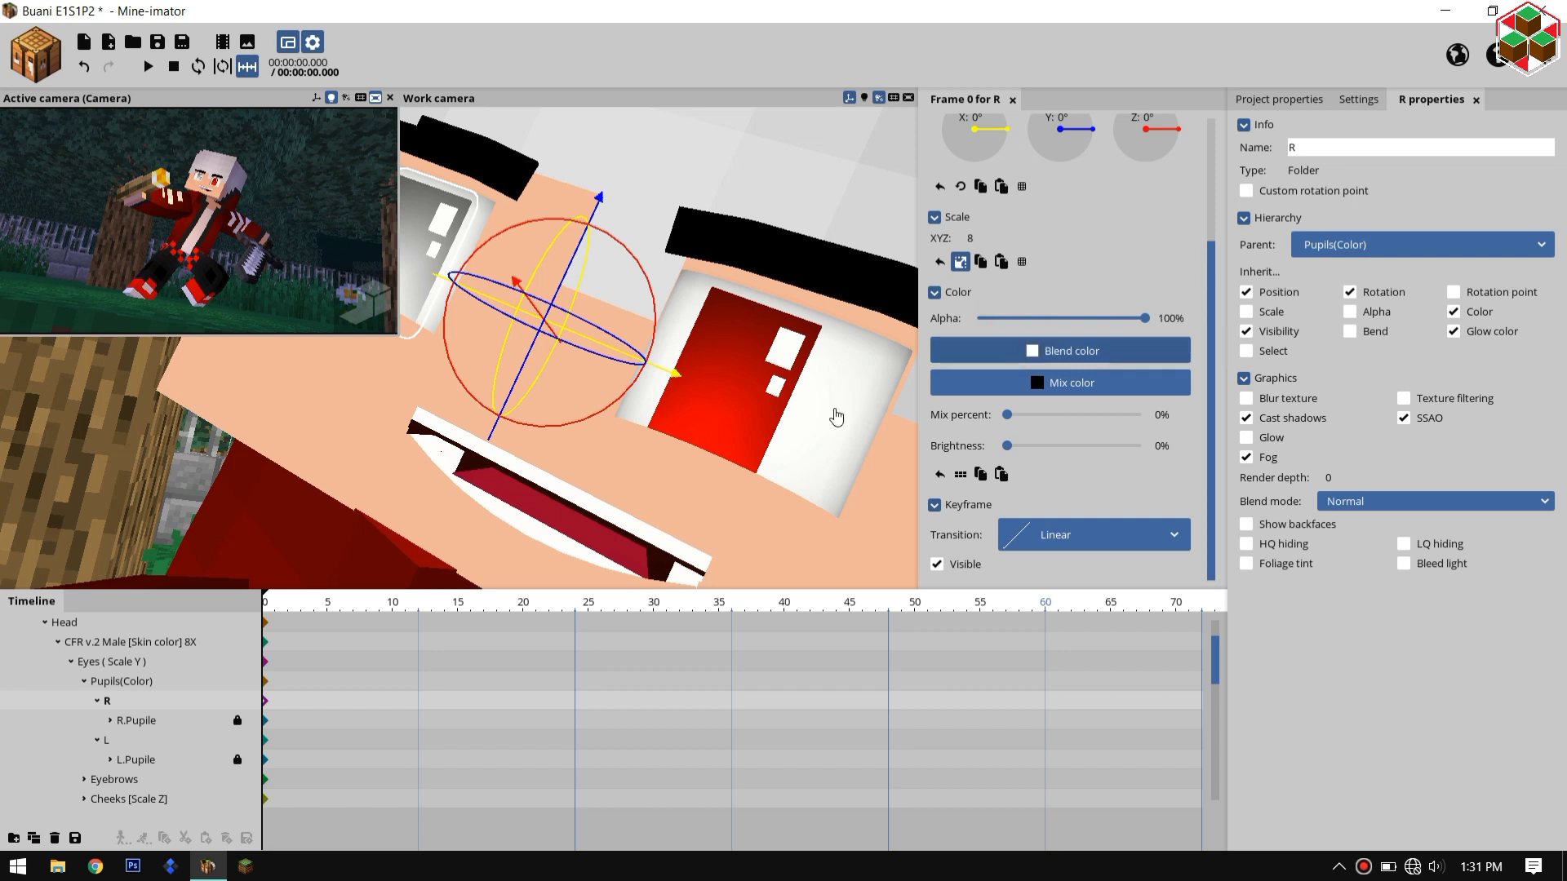
pyautogui.moveTo(810, 408); pyautogui.dragTo(805, 392)
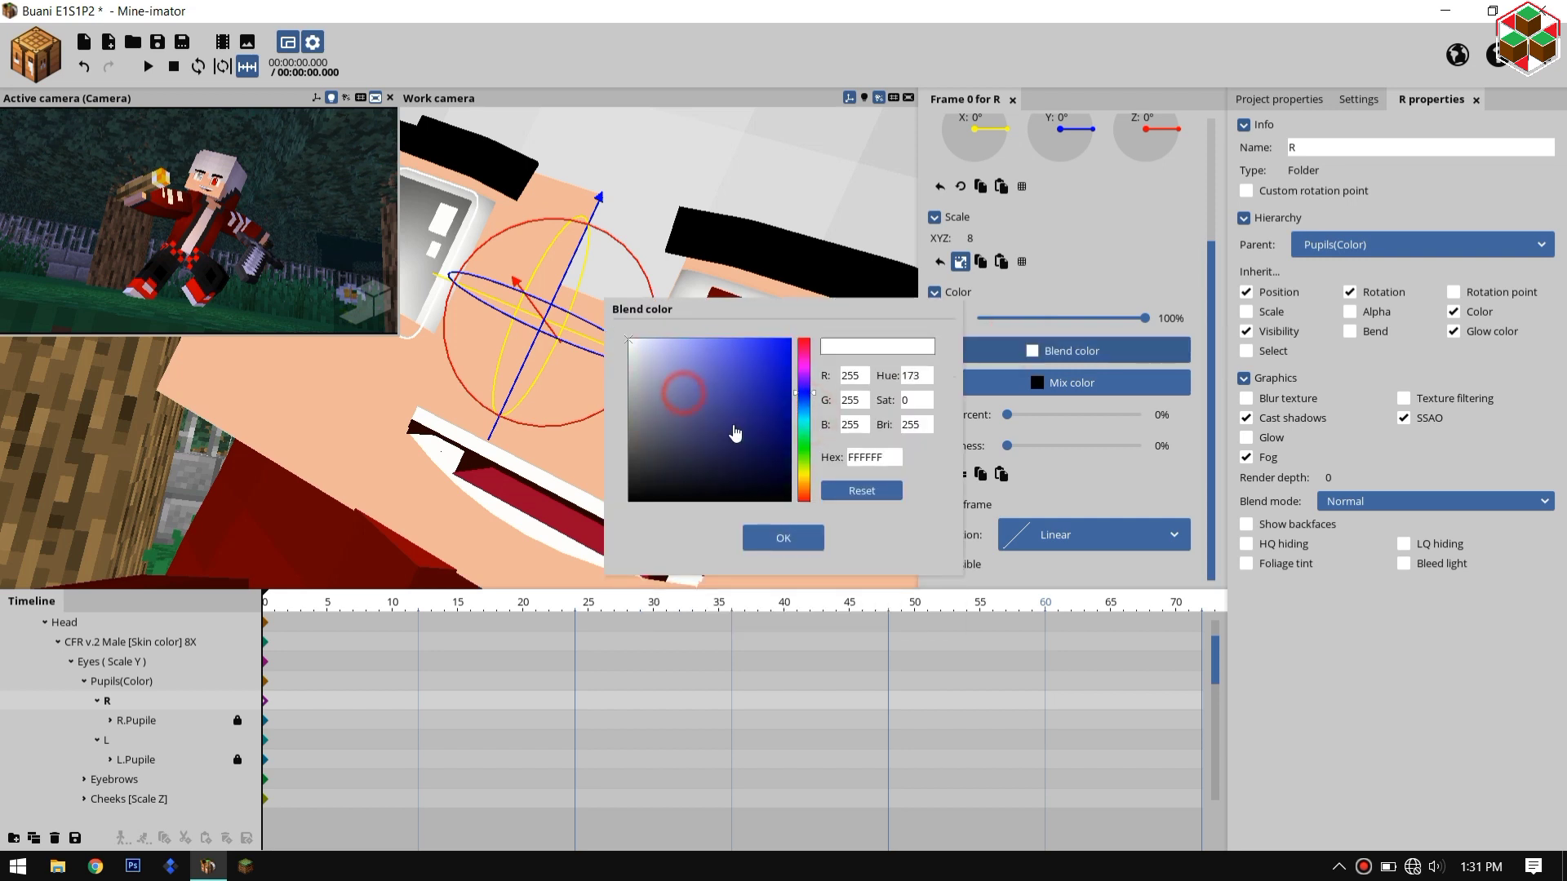
pyautogui.click(749, 434)
pyautogui.click(772, 447)
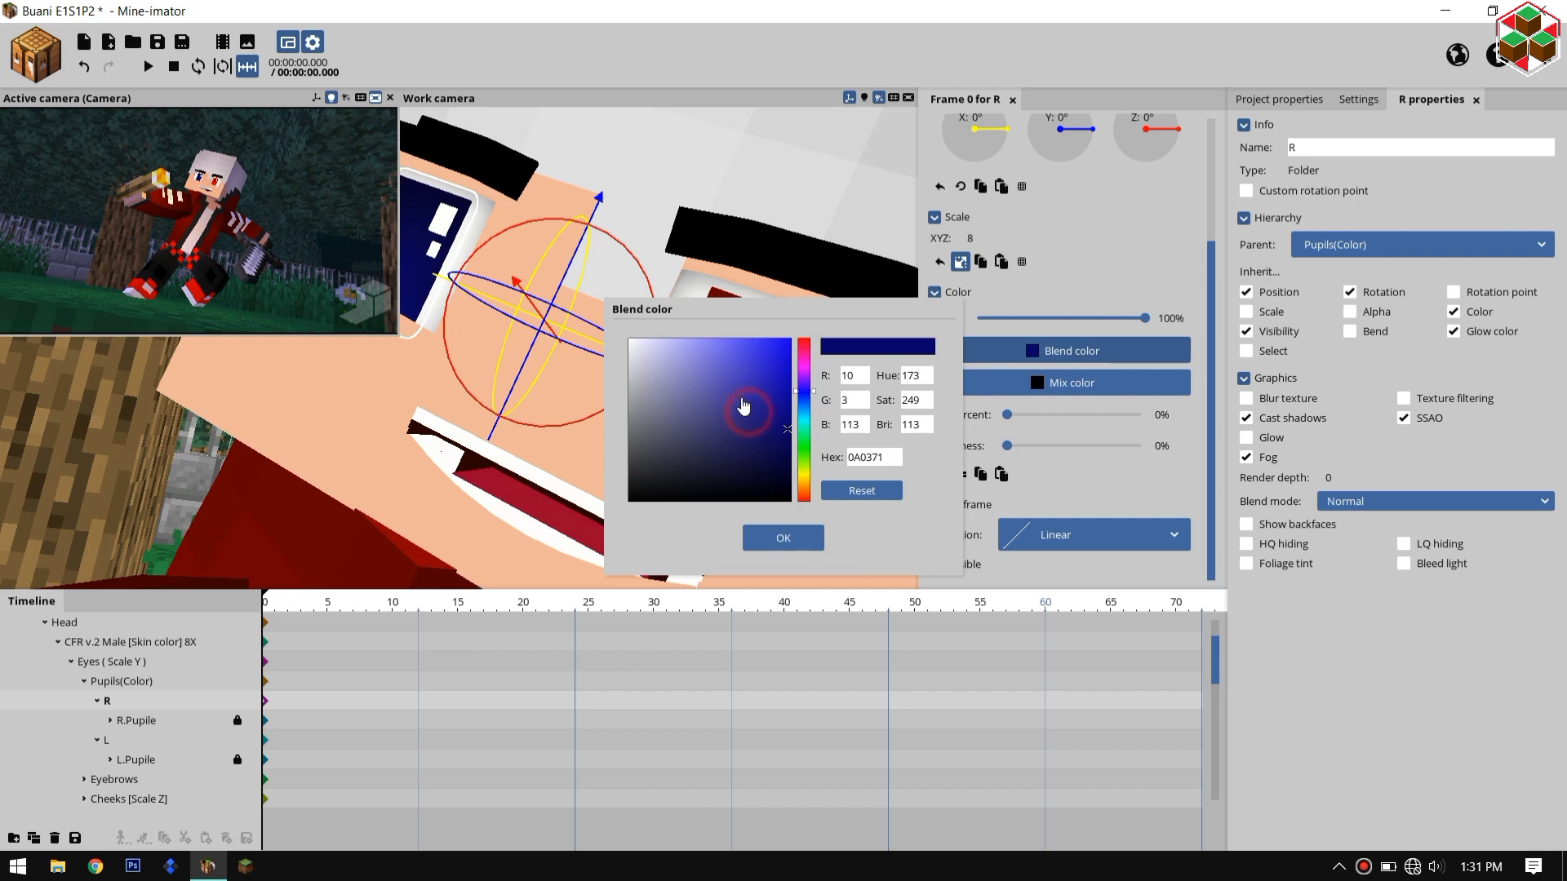
pyautogui.click(741, 401)
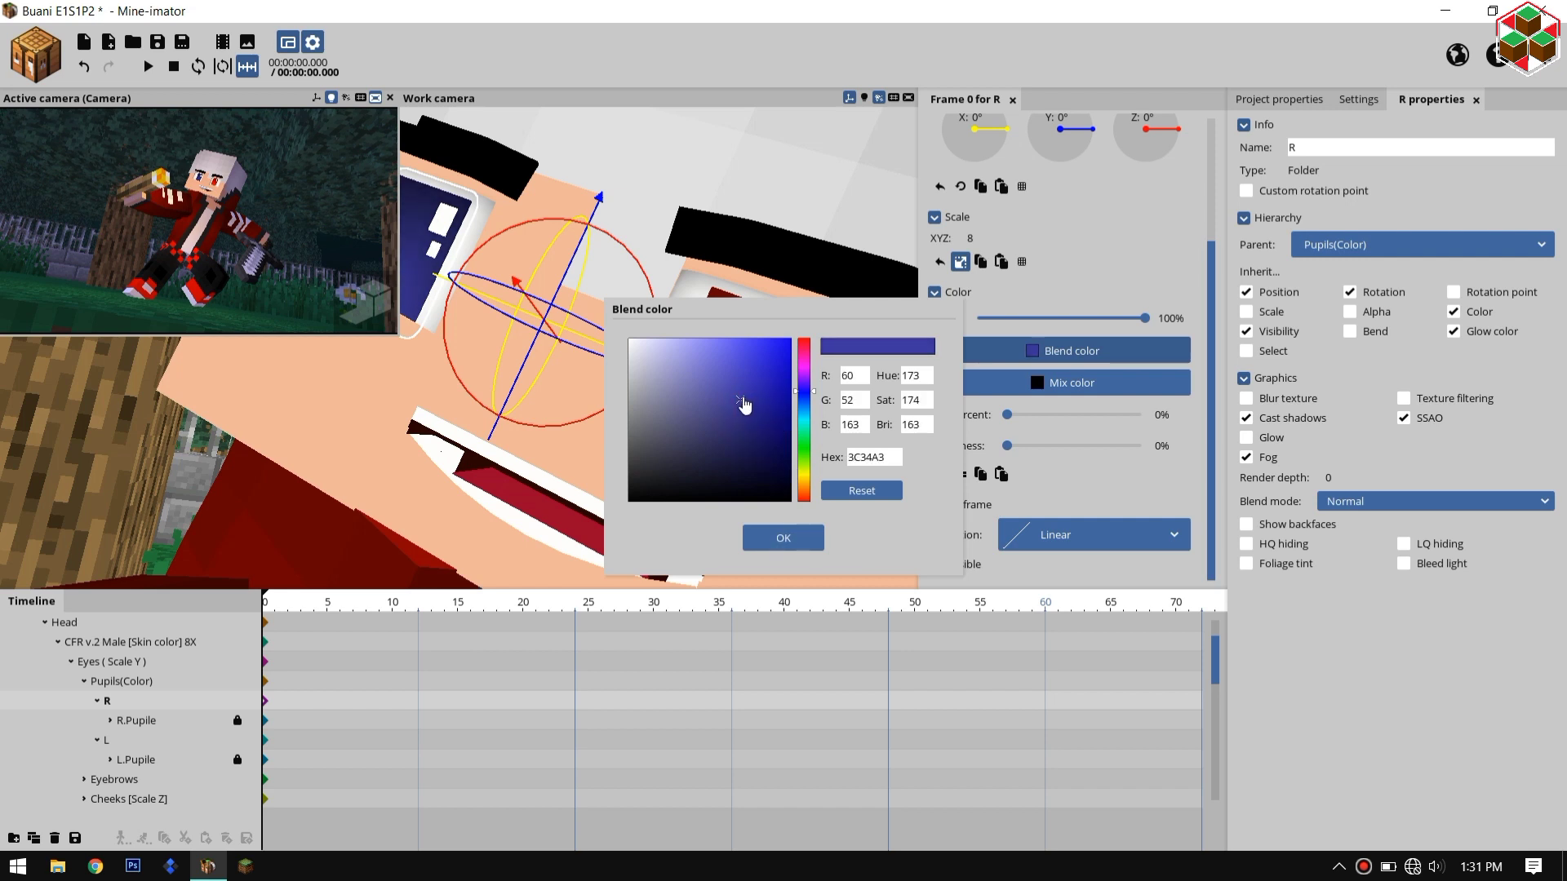
pyautogui.click(784, 540)
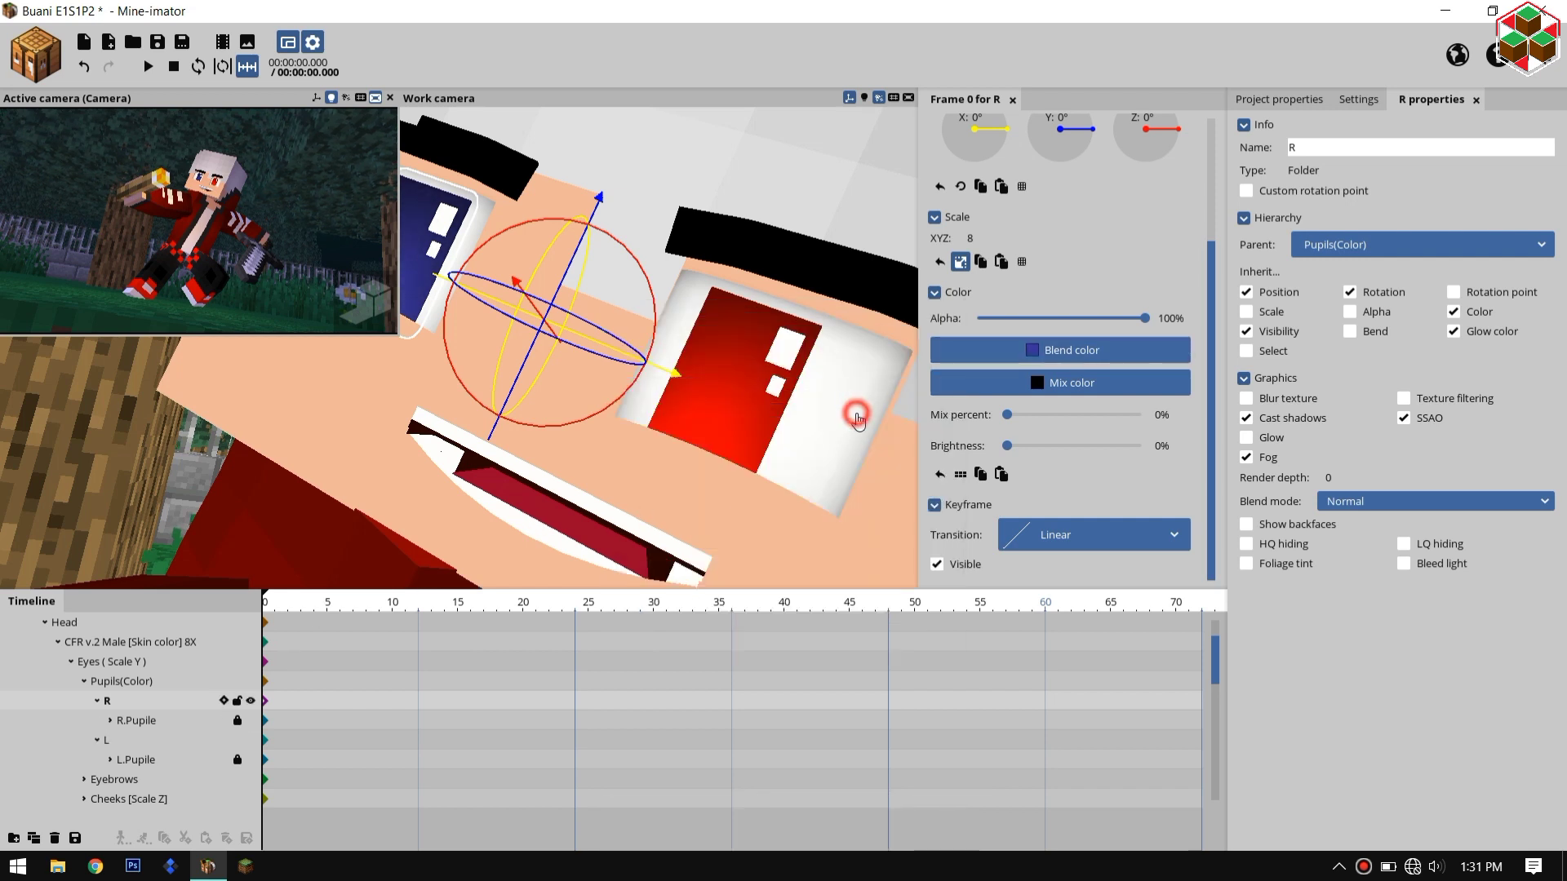
# Step: Select the Eyeball [Color] part behind the red pupil and turn its color black
pyautogui.click(856, 420)
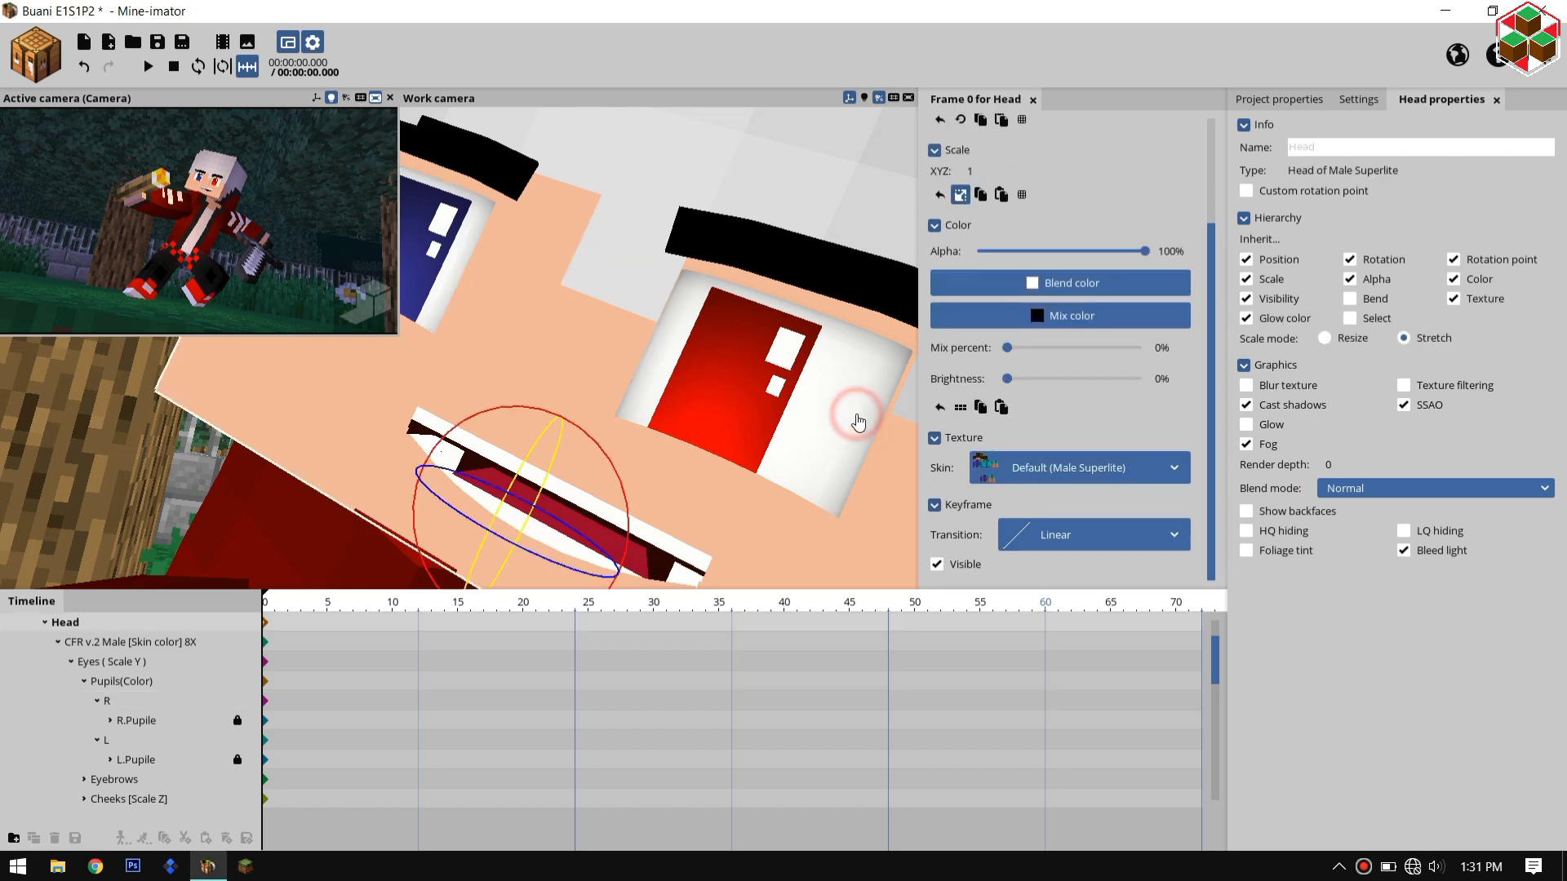
pyautogui.click(858, 421)
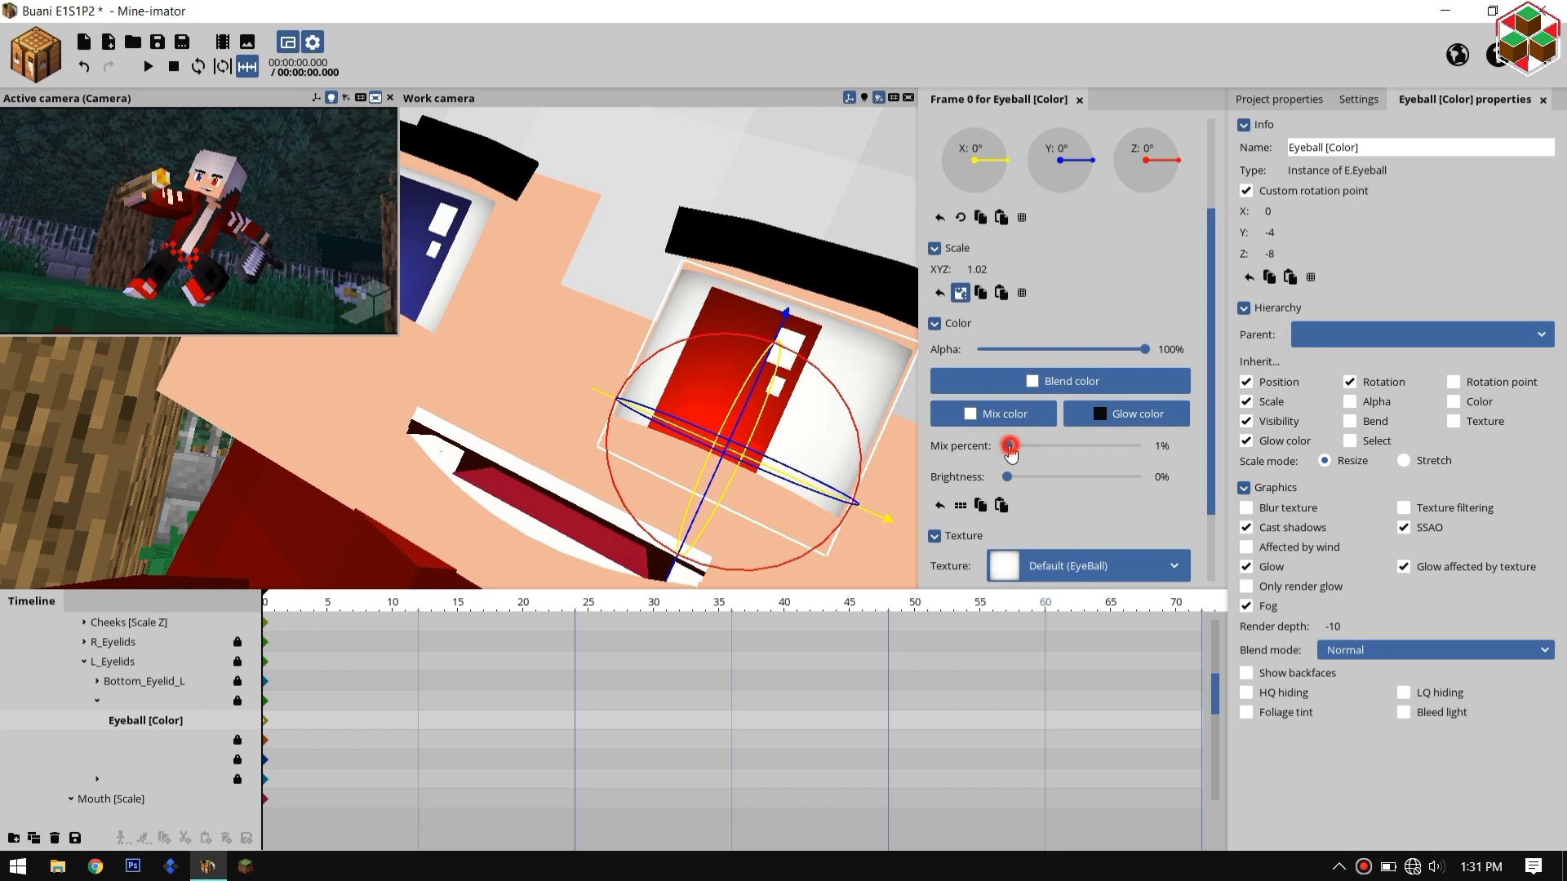
pyautogui.click(1020, 381)
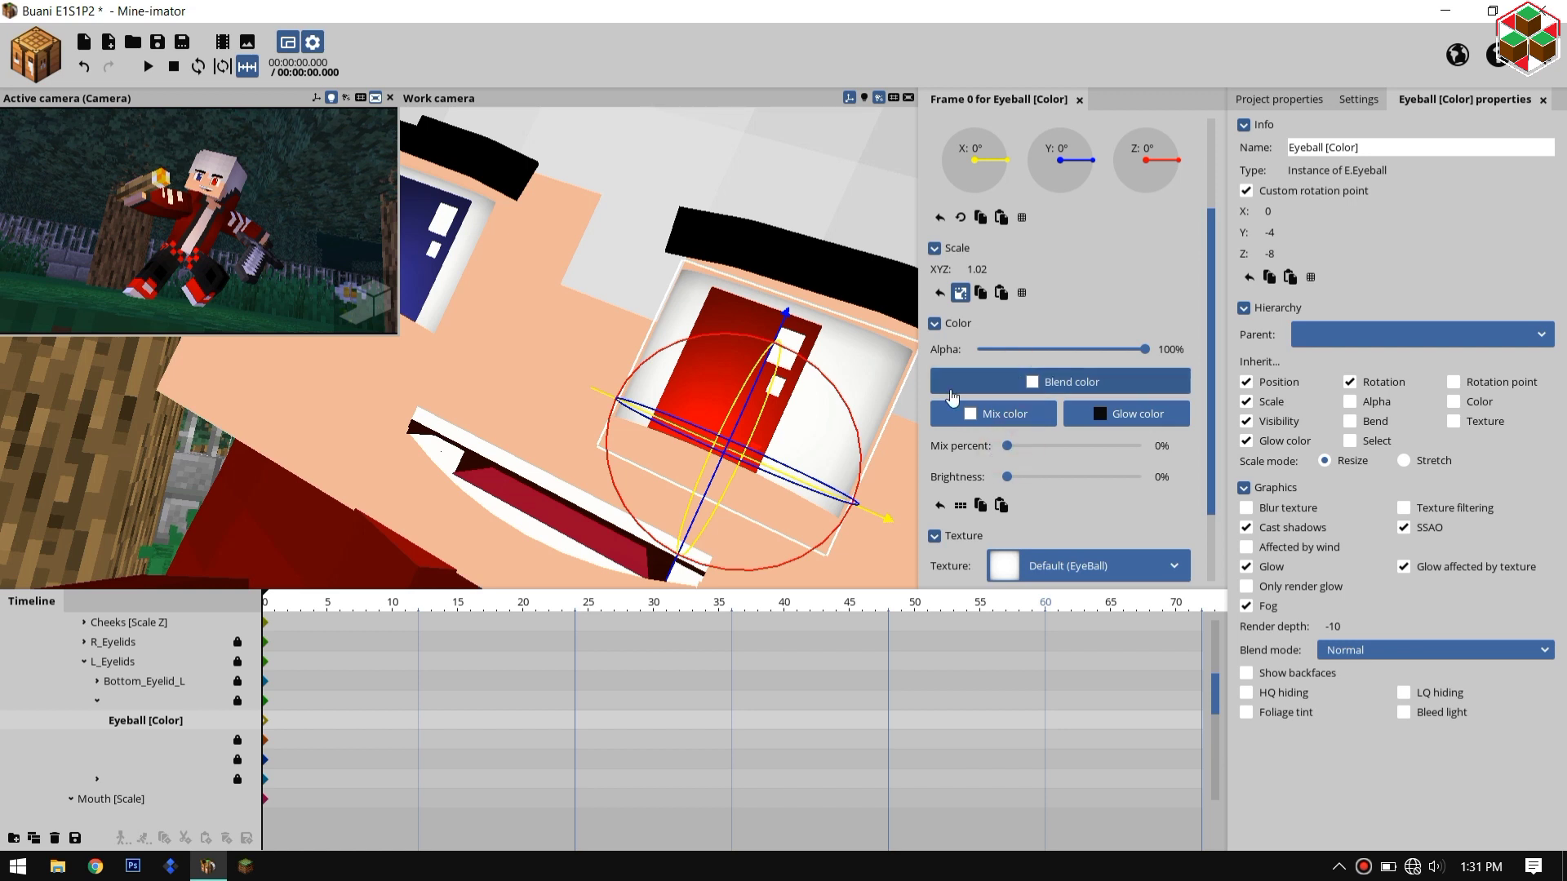
pyautogui.moveTo(593, 494); pyautogui.dragTo(569, 562)
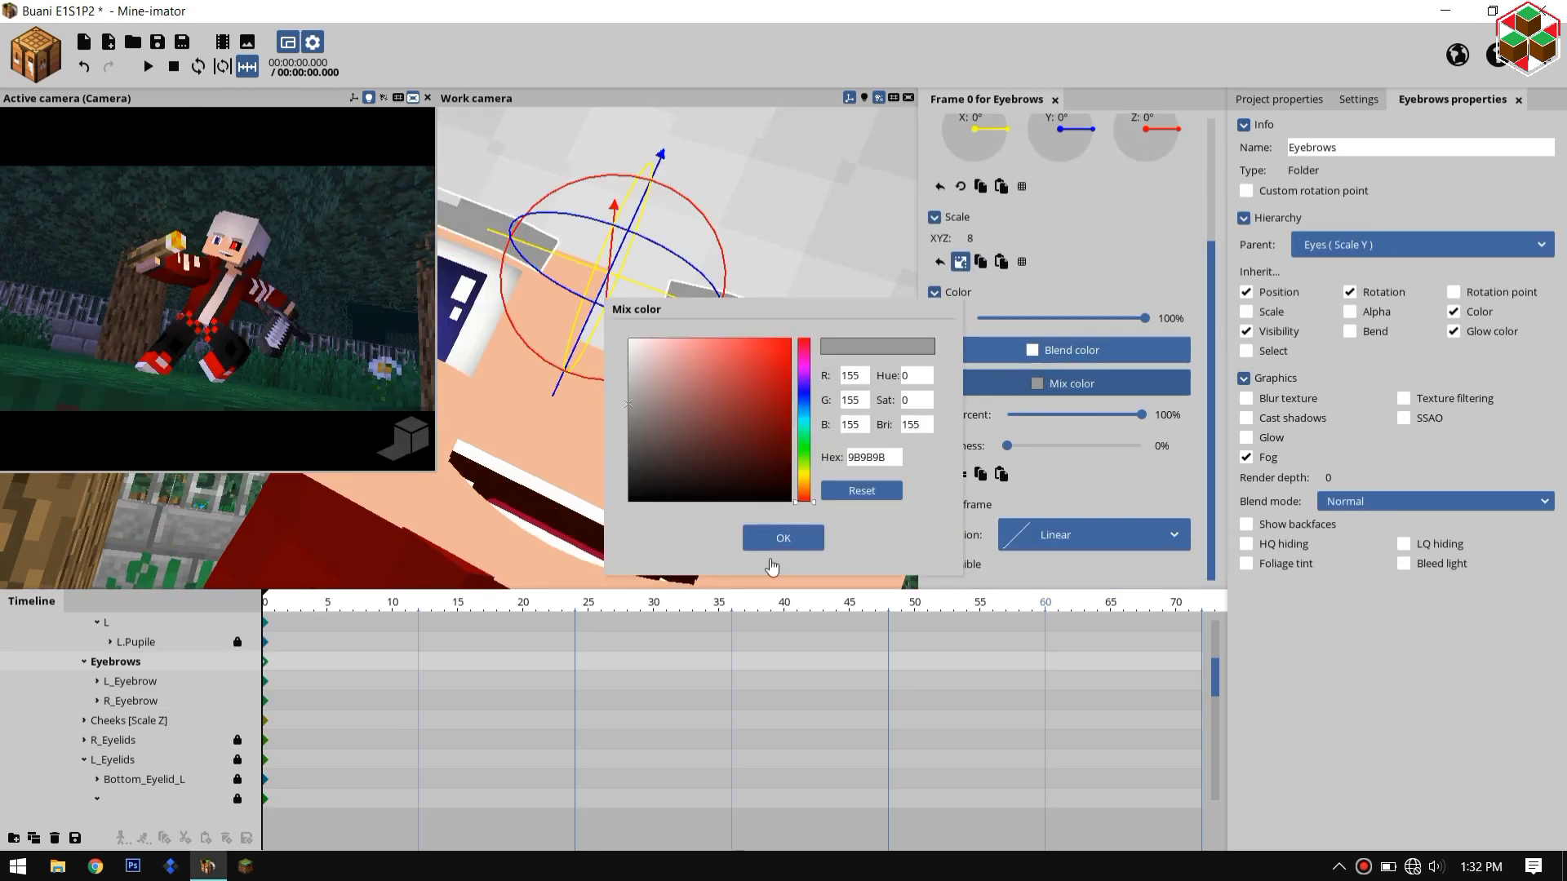
# Step: Apply gray 9B9B9B as the Eyebrows' Mix color and switch both eyebrows to separate X, Y and Z scale values
pyautogui.click(773, 546)
pyautogui.click(180, 682)
pyautogui.keyDown('shift'); pyautogui.click(180, 699); pyautogui.keyUp('shift')
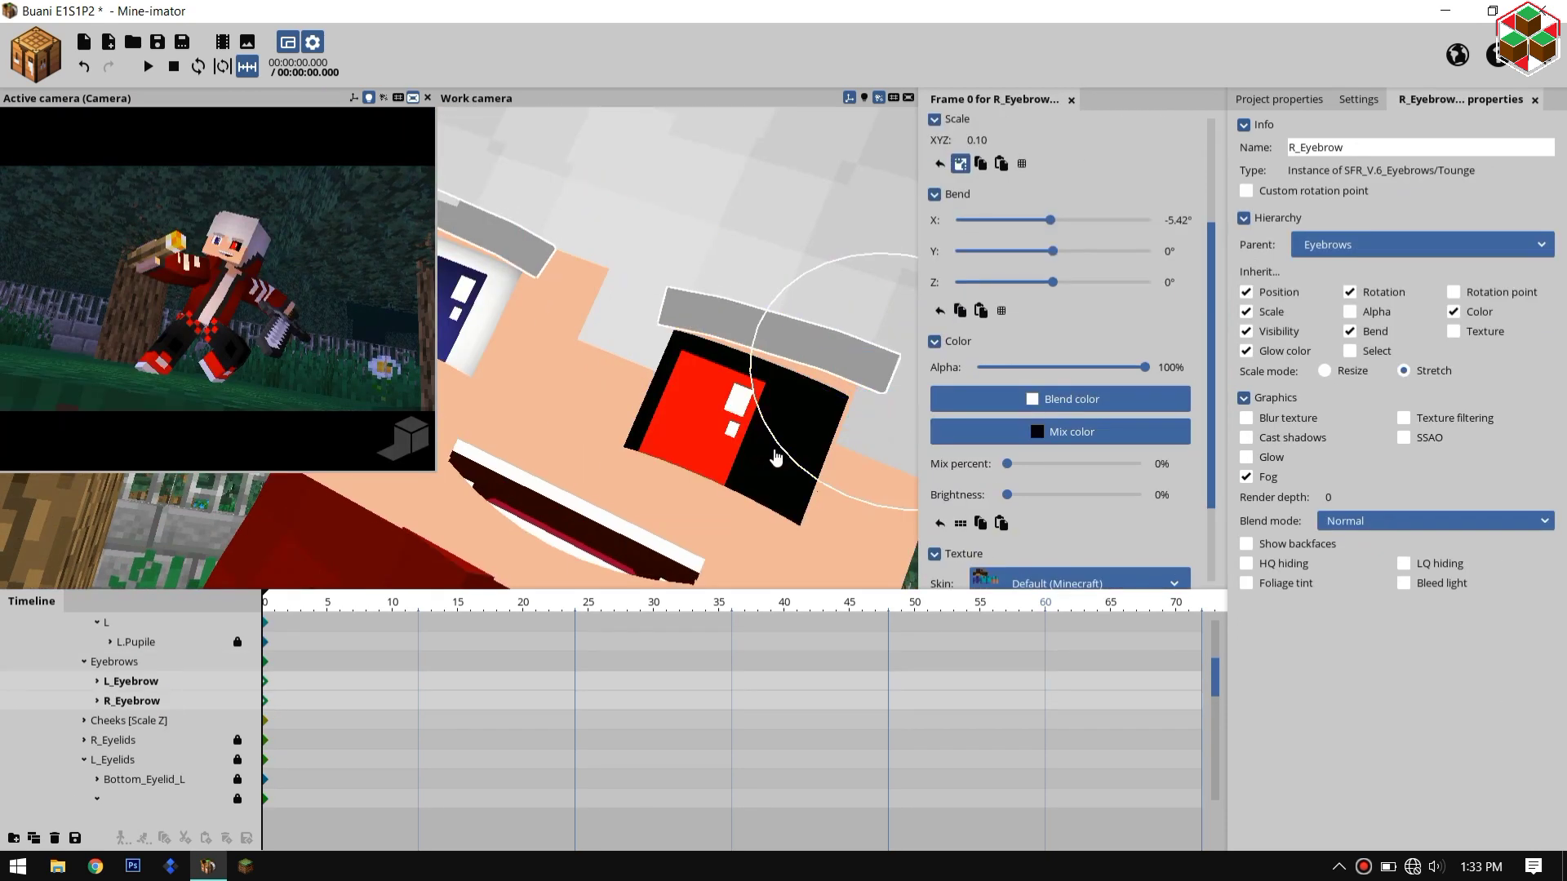
pyautogui.moveTo(776, 454); pyautogui.dragTo(1016, 159)
pyautogui.click(960, 164)
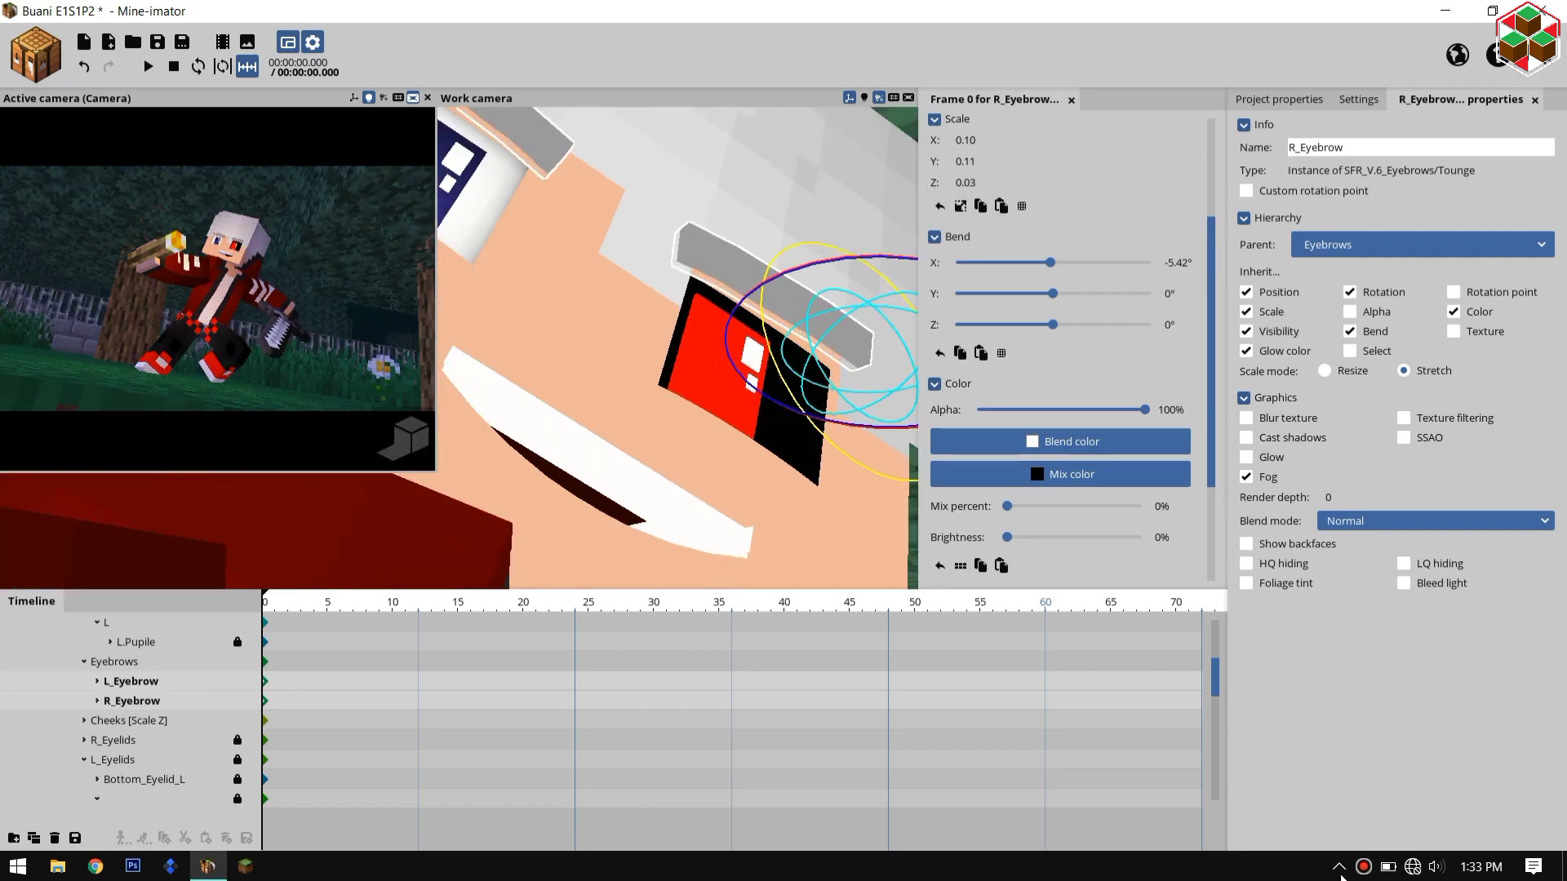
pyautogui.click(1338, 867)
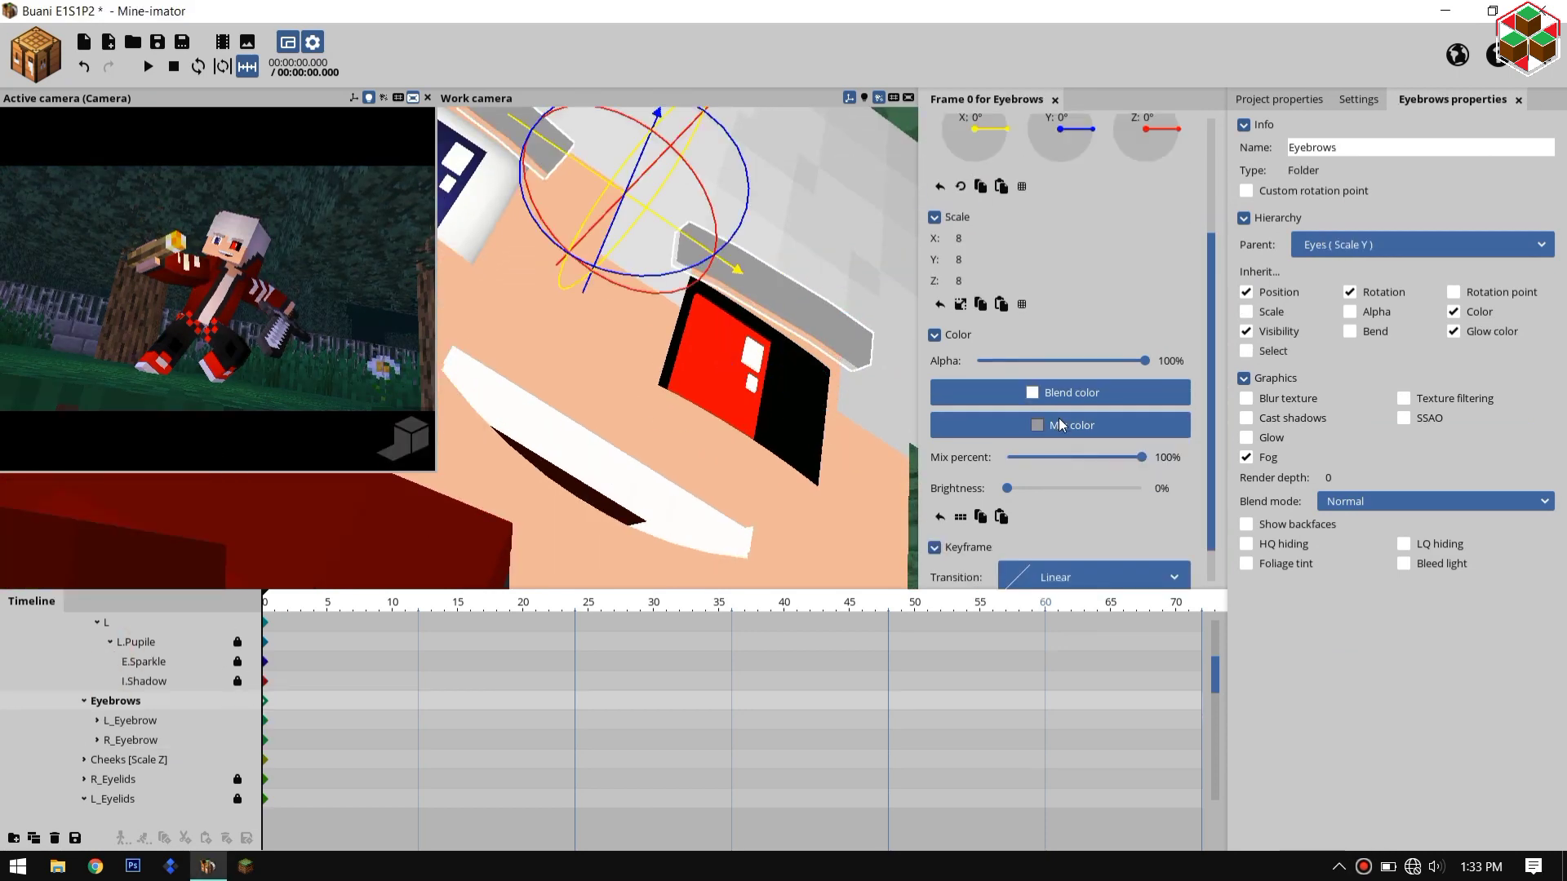
# Step: Darken the Eyebrows' Mix color to gray 727272
pyautogui.click(1059, 424)
pyautogui.click(777, 534)
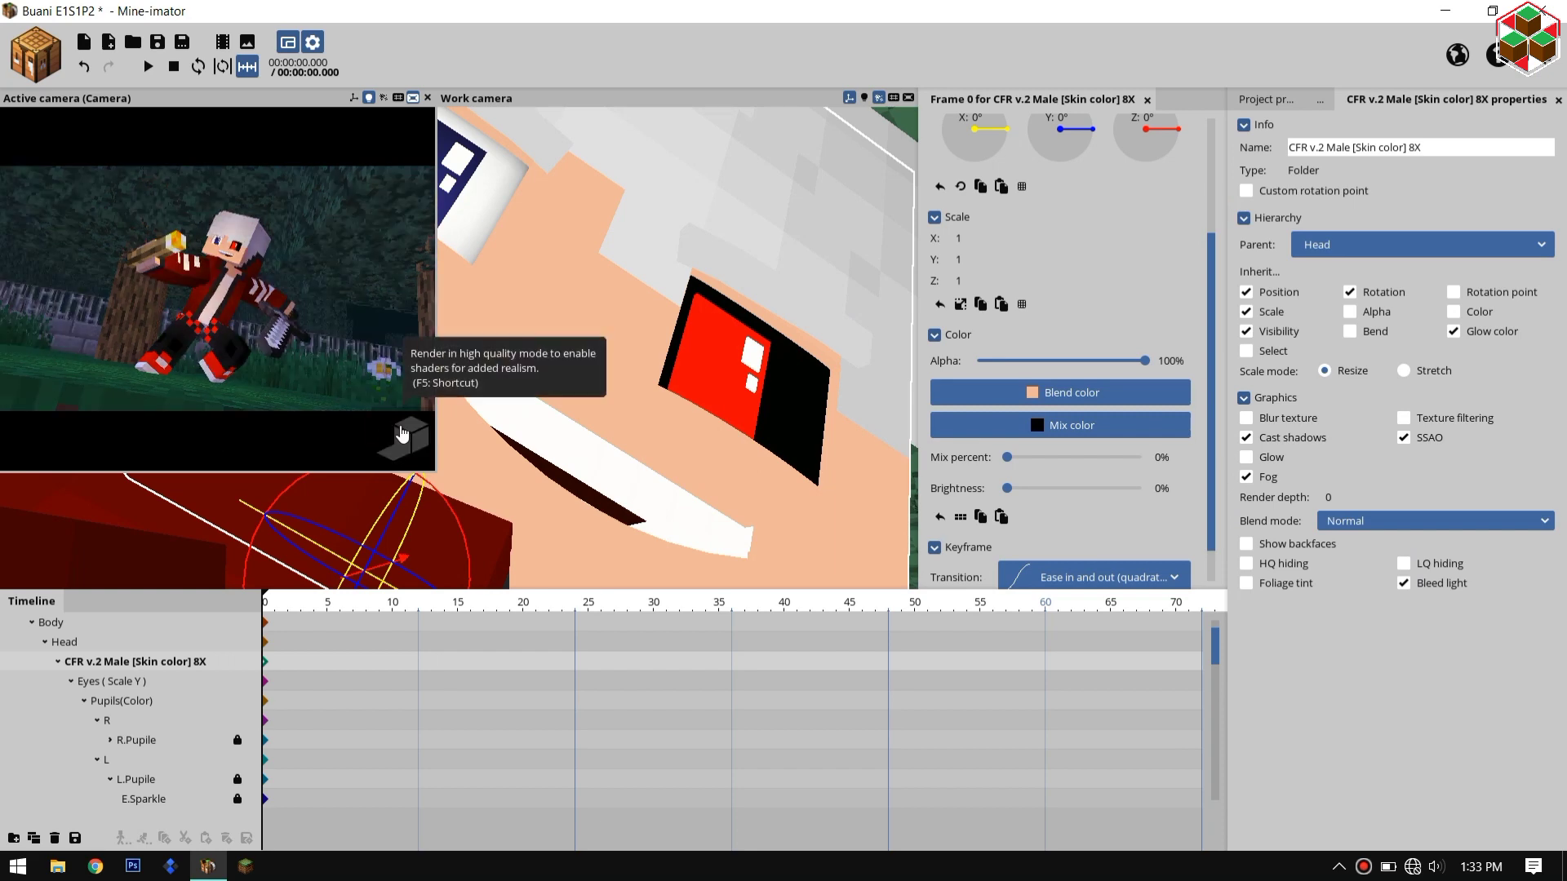
pyautogui.hotkey('ctrl', 's')
pyautogui.hotkey('ctrl', 'i')
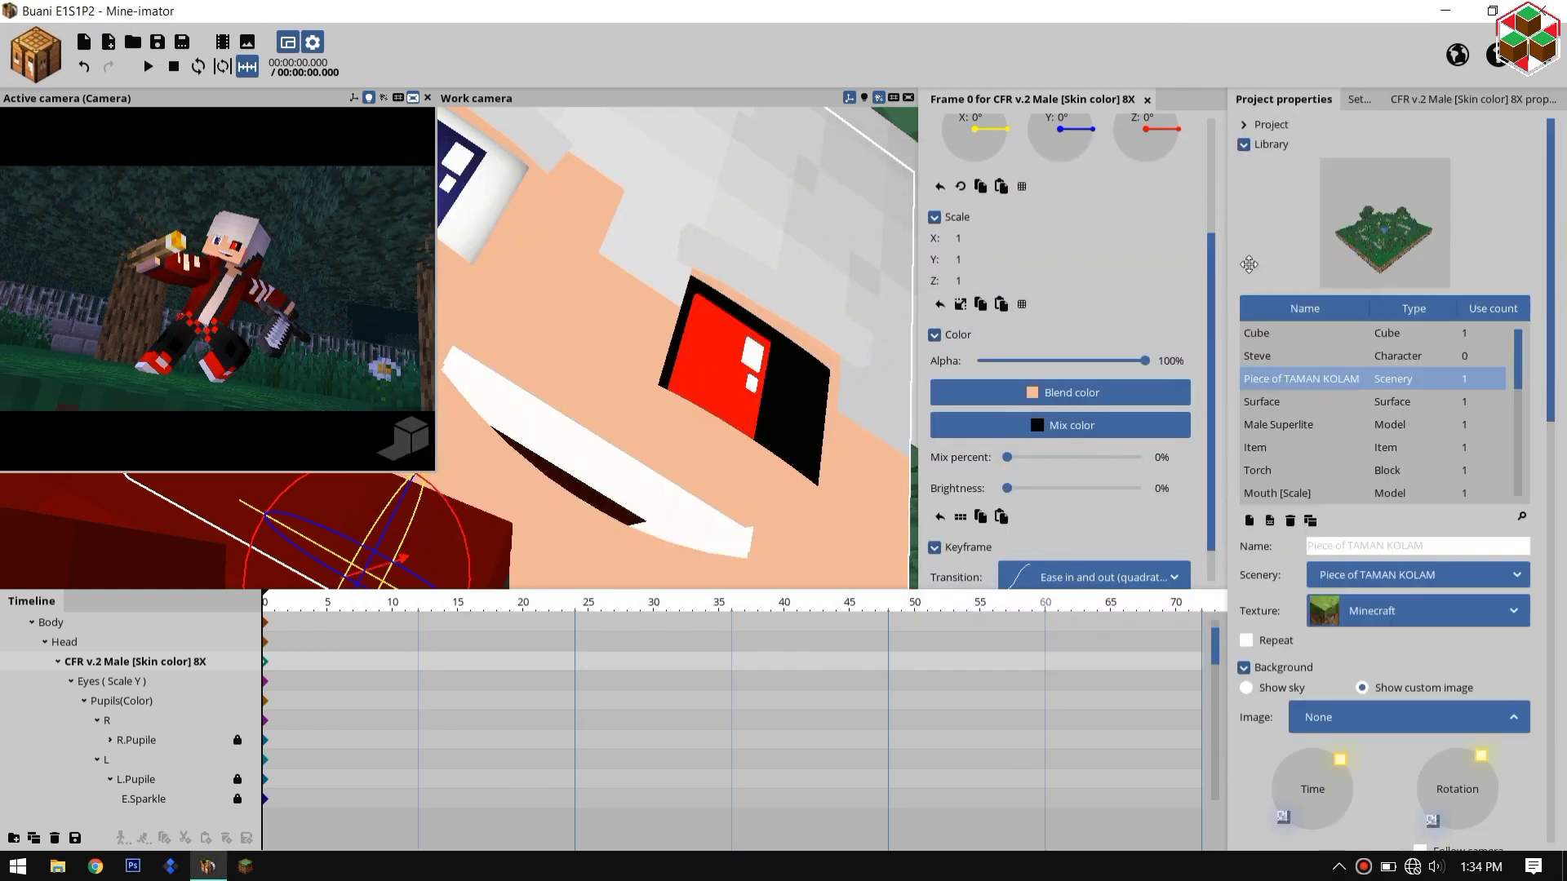
# Step: Switch the model of the Male Superlite library entry to Male Full Extrude
pyautogui.click(1291, 424)
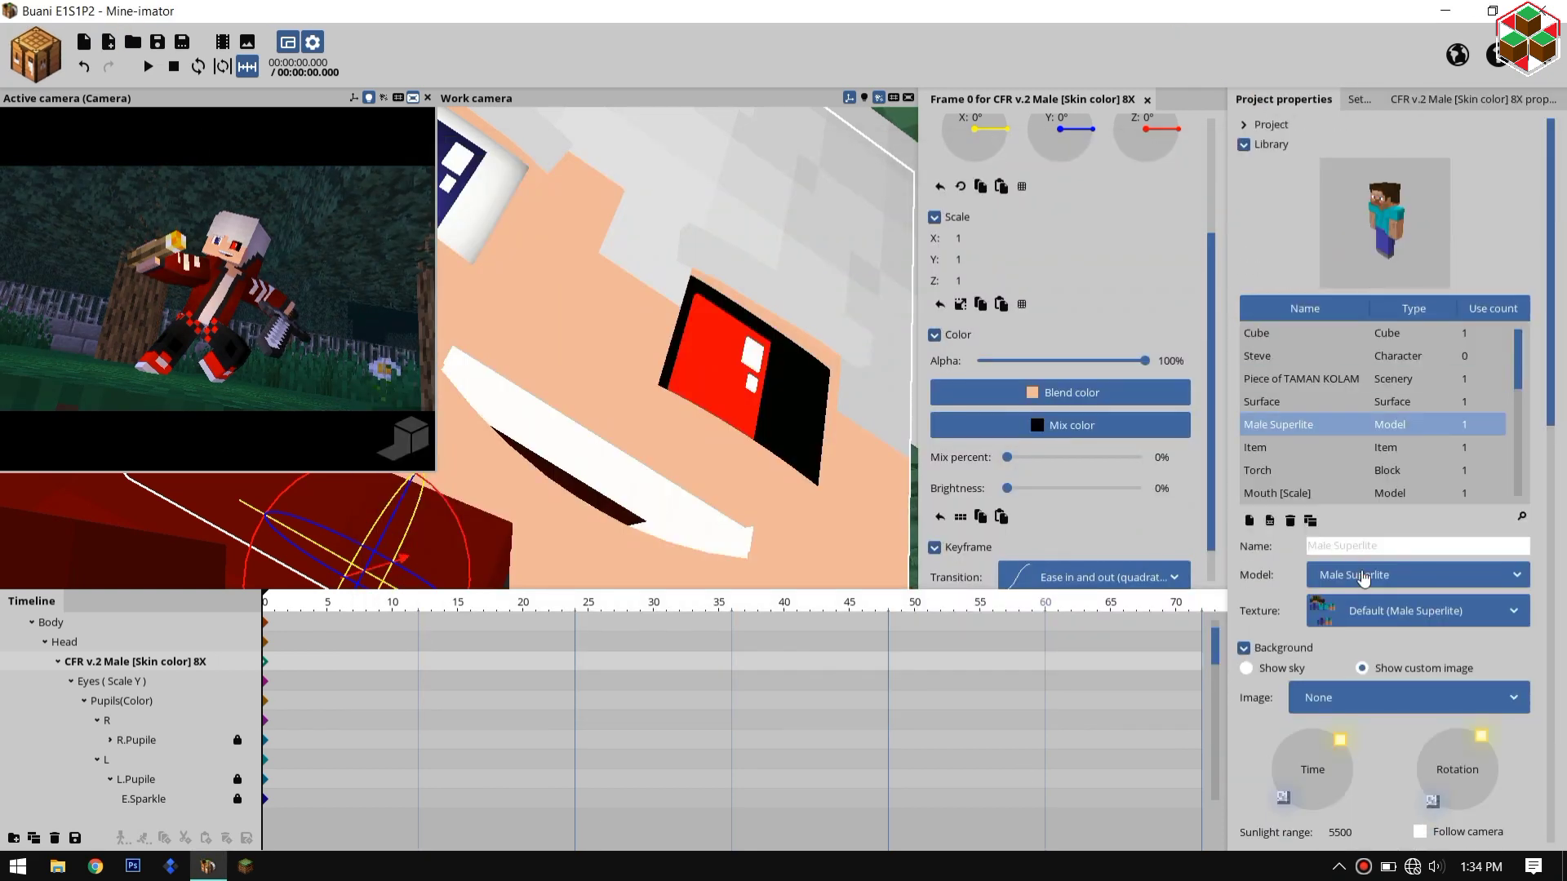
pyautogui.click(1364, 577)
pyautogui.click(1367, 628)
pyautogui.doubleClick(826, 317)
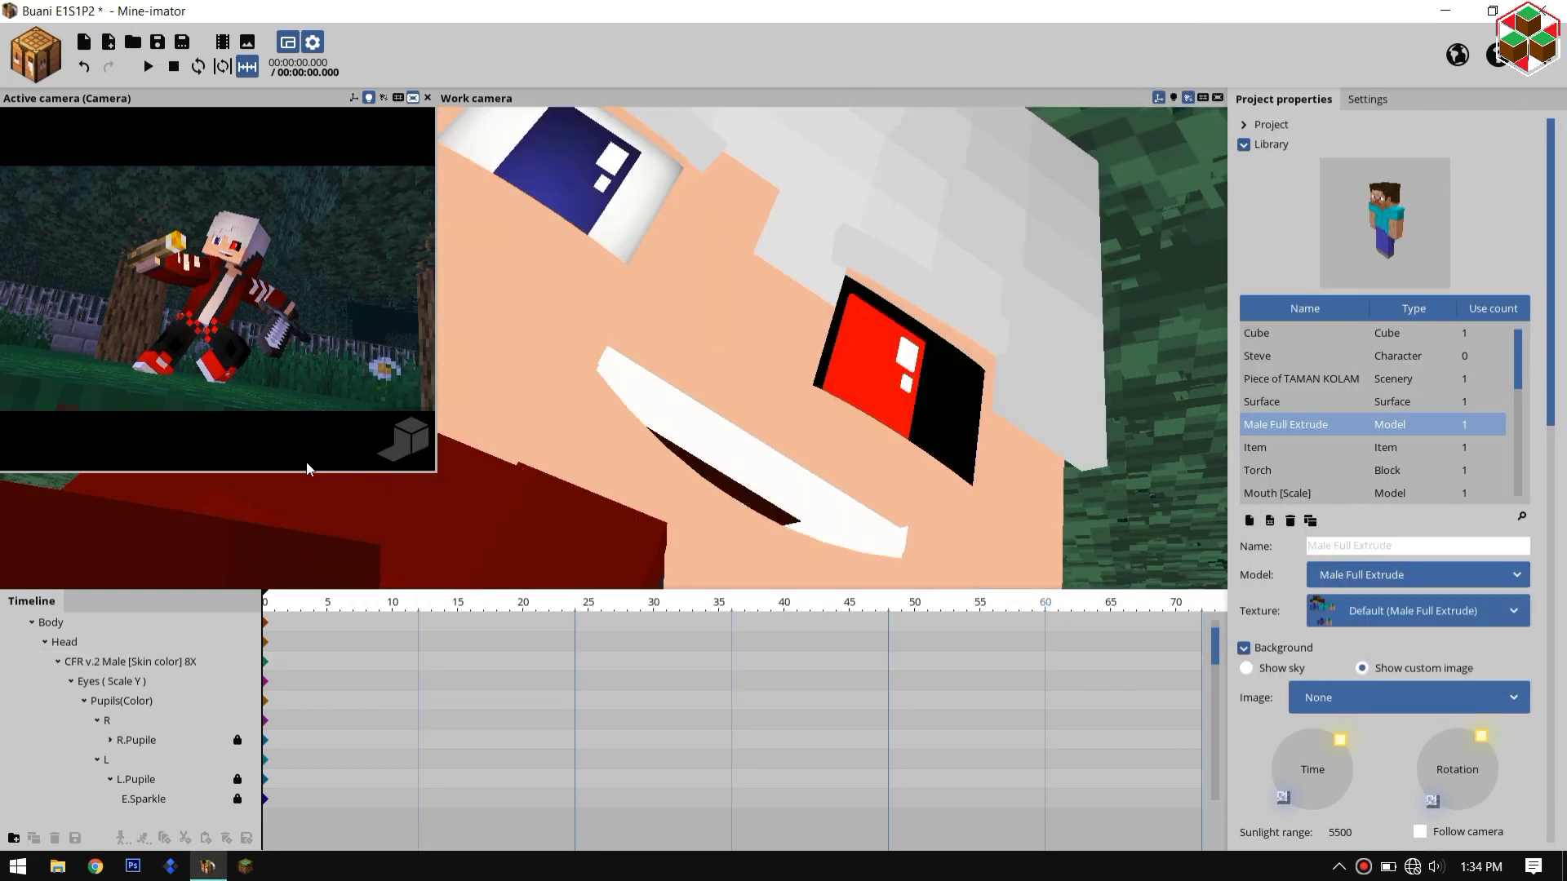
# Step: Darken the Mix color of the Eyebrows folder to near-black and select both L_Eyebrow and R_Eyebrow
pyautogui.scroll(-7, 769, 346)
pyautogui.moveTo(769, 346)
pyautogui.mouseDown()
pyautogui.moveTo(1546, 594)
pyautogui.moveTo(1142, 523)
pyautogui.mouseUp()
pyautogui.click(84, 701)
pyautogui.click(119, 725)
pyautogui.click(1065, 423)
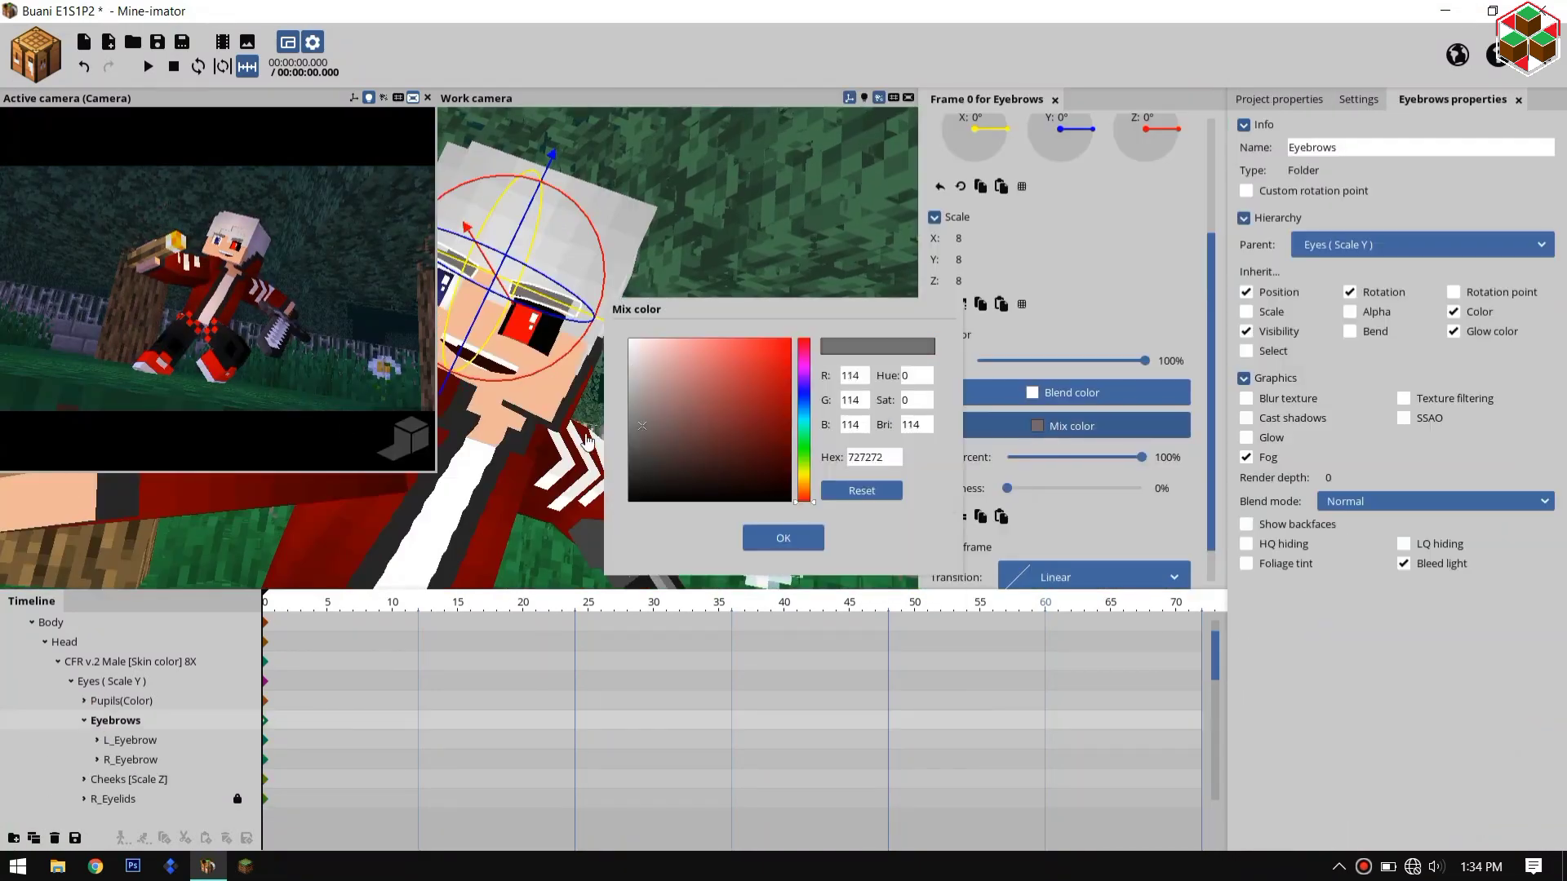
pyautogui.click(644, 472)
pyautogui.click(781, 537)
pyautogui.click(182, 741)
pyautogui.keyDown('shift'); pyautogui.click(176, 759); pyautogui.keyUp('shift')
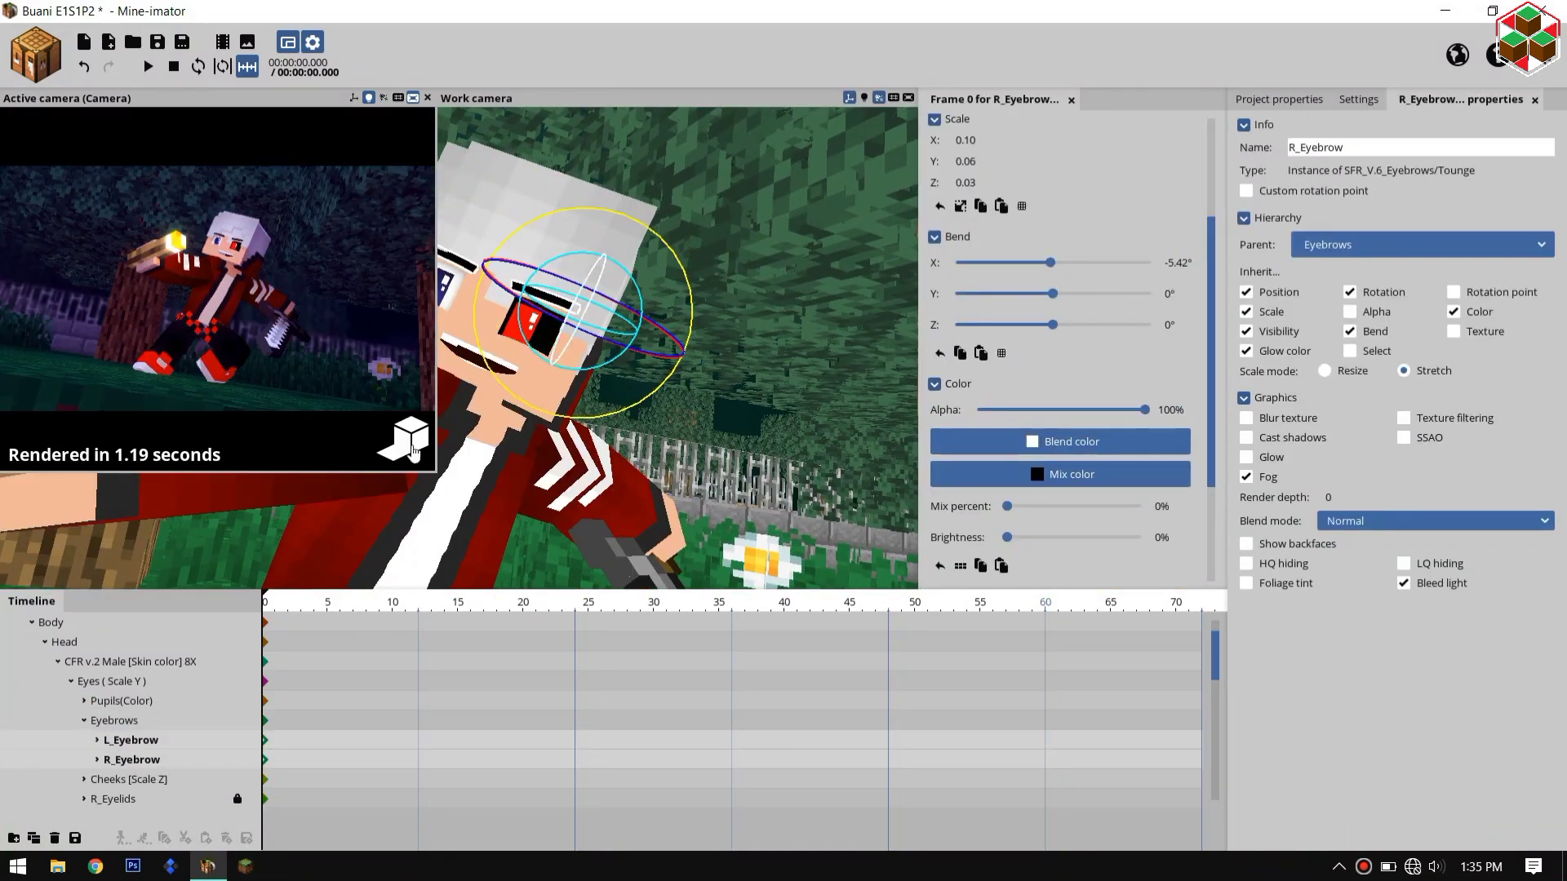
# Step: Set the torch's Point light to color FFB400, range 217.16 and fade size 50%
pyautogui.click(44, 642)
pyautogui.click(58, 681)
pyautogui.click(96, 701)
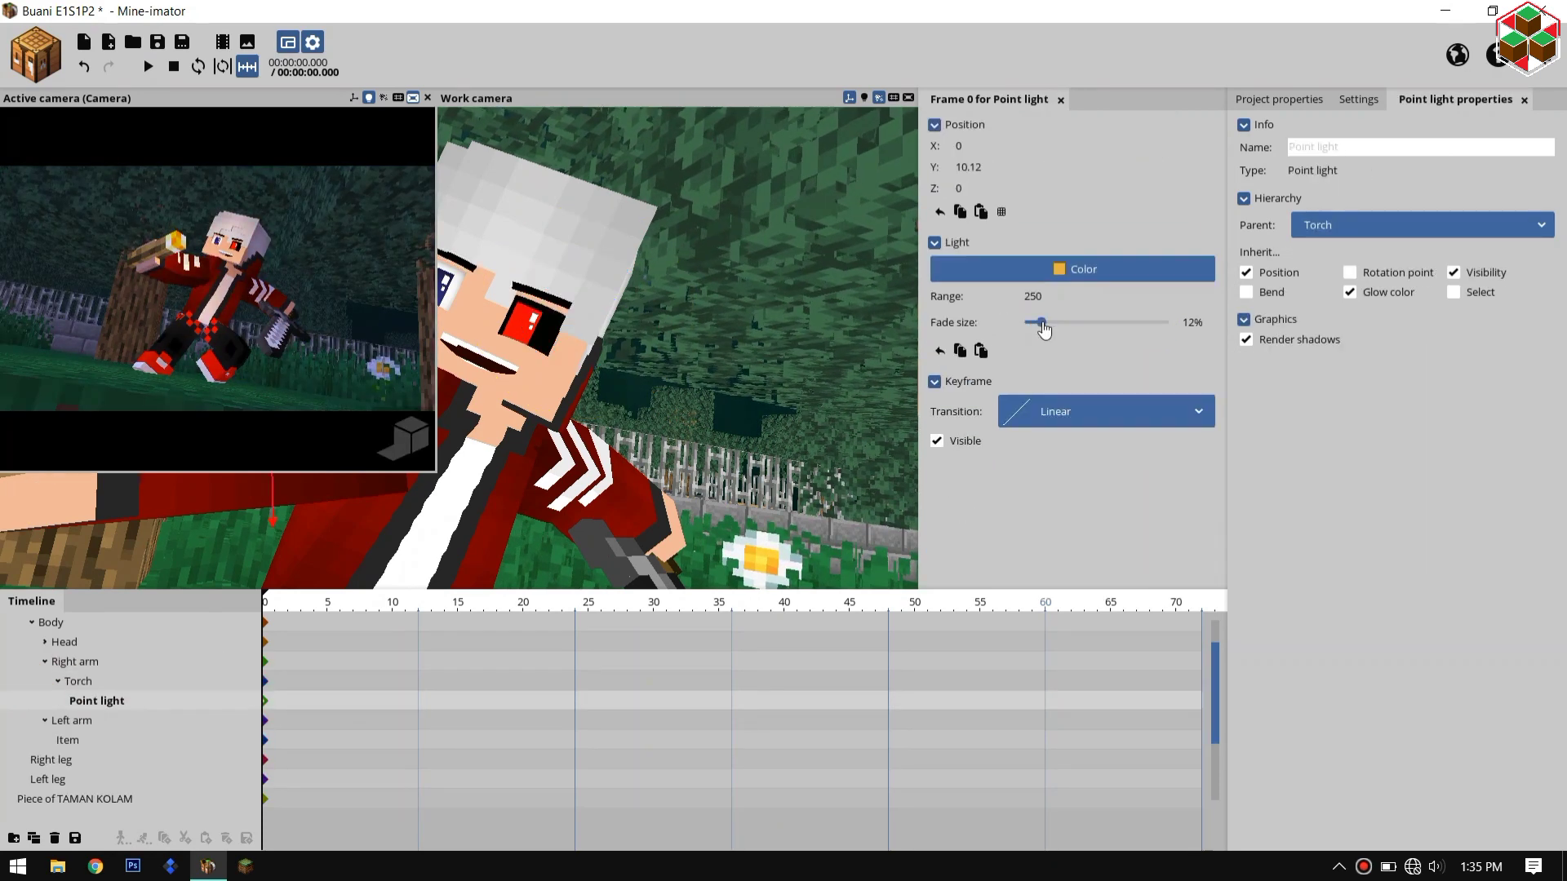
pyautogui.click(1073, 270)
pyautogui.moveTo(775, 361); pyautogui.dragTo(795, 336)
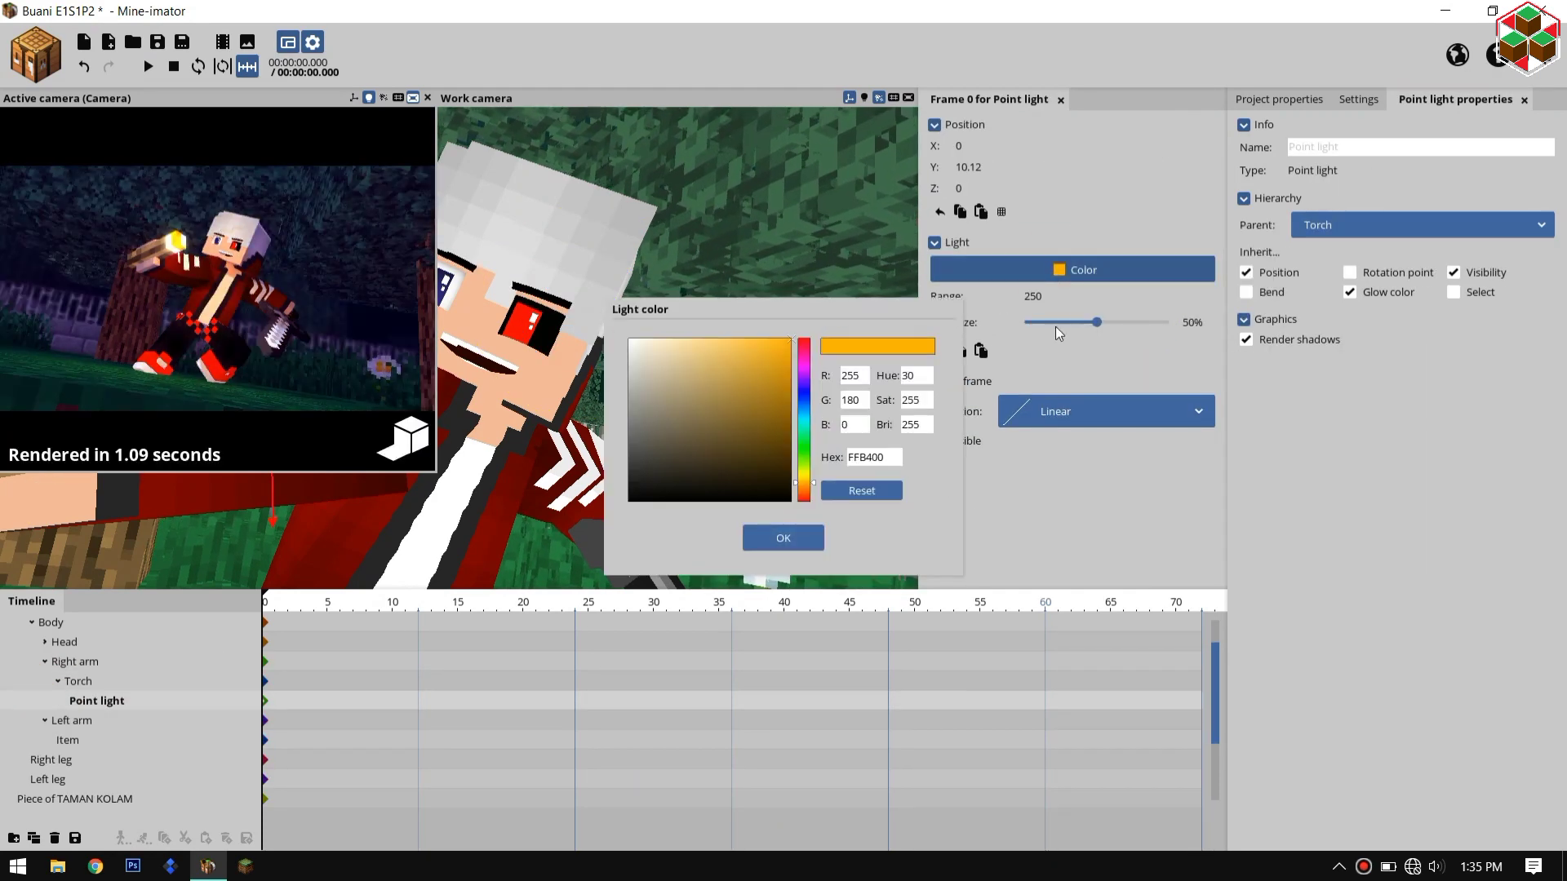
pyautogui.moveTo(1035, 296); pyautogui.dragTo(1065, 297)
pyautogui.click(784, 545)
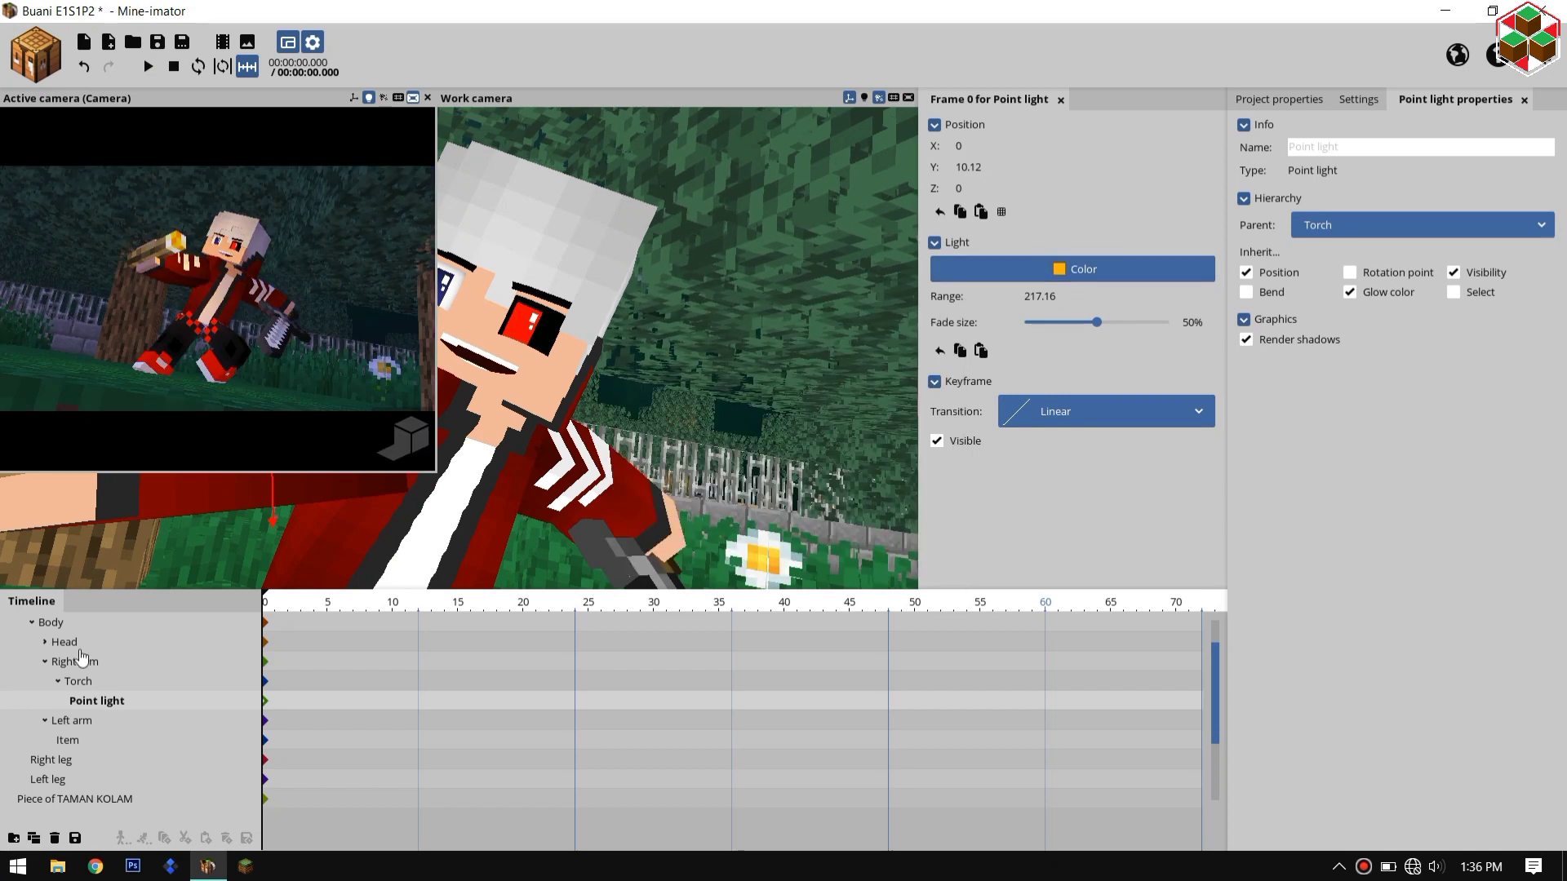
# Step: Shift the Pupils(Color) folder under the head's face rig to X position -0.10
pyautogui.click(65, 642)
pyautogui.click(45, 642)
pyautogui.click(123, 701)
pyautogui.scroll(8, 603, 392)
pyautogui.moveTo(600, 392); pyautogui.dragTo(588, 391)
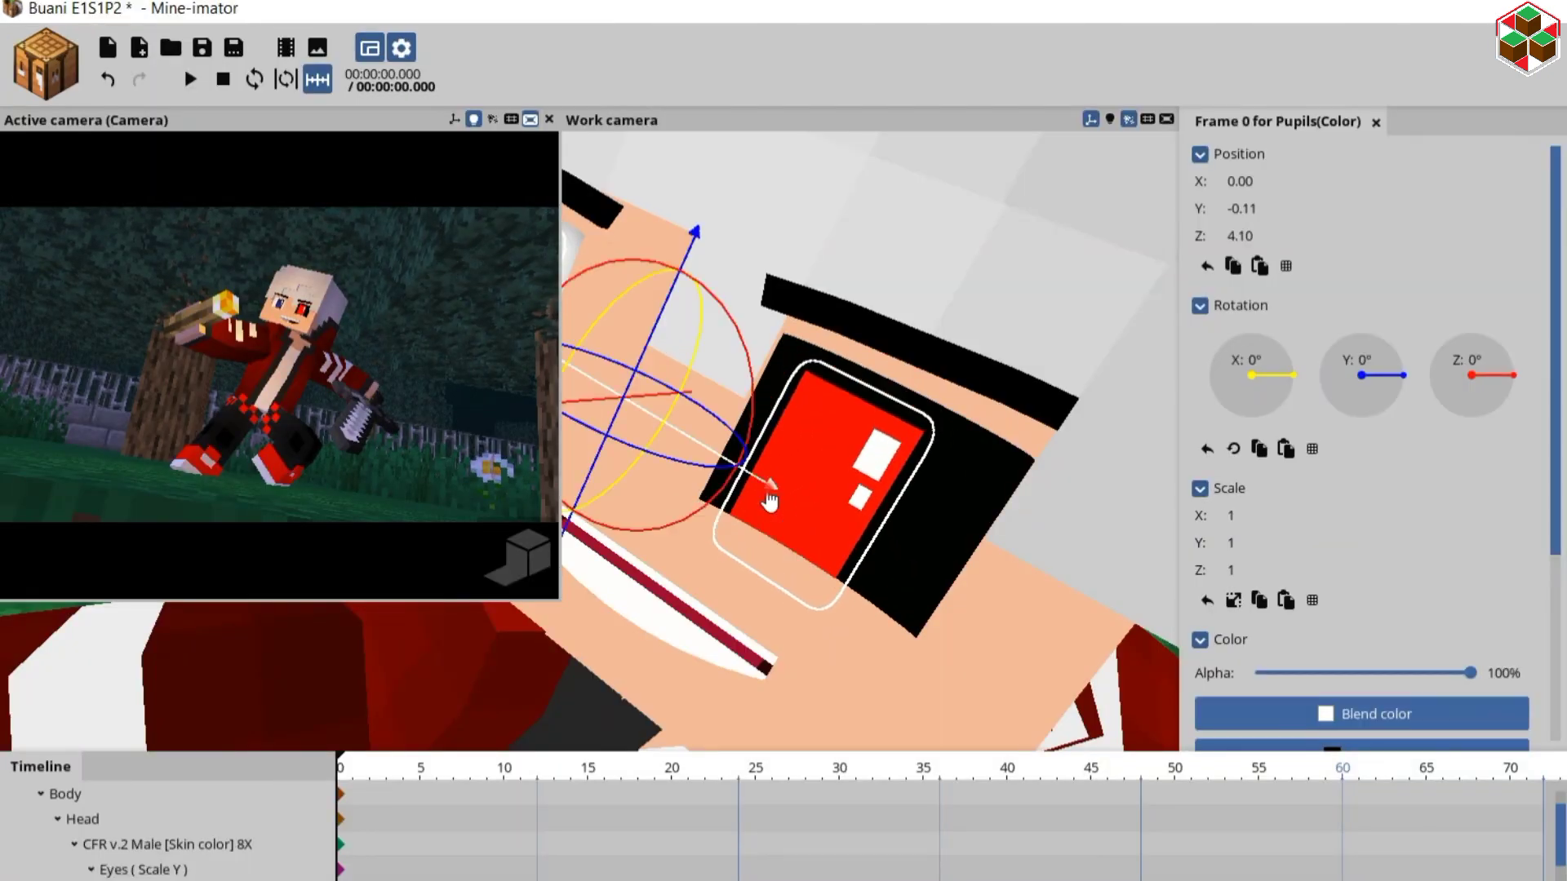
pyautogui.moveTo(759, 499)
pyautogui.mouseDown()
pyautogui.moveTo(724, 514)
pyautogui.moveTo(712, 545)
pyautogui.moveTo(773, 499)
pyautogui.moveTo(755, 498)
pyautogui.mouseUp()
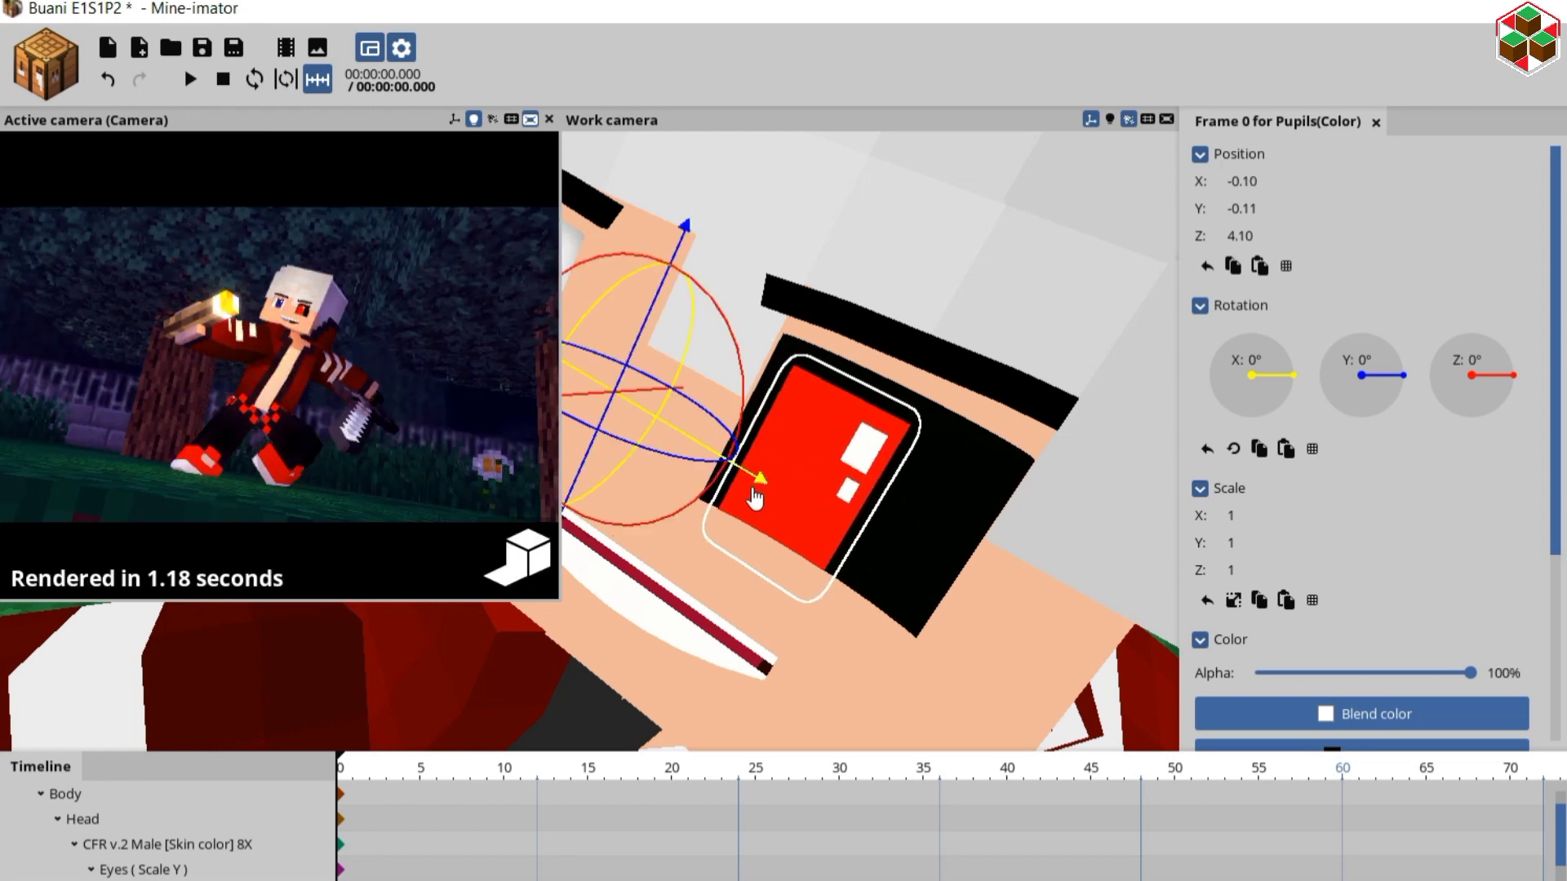
# Step: Reset the Blend color of the Eyeball [Color] part behind the red pupil to white FFFFFF
pyautogui.click(951, 517)
pyautogui.click(1357, 714)
pyautogui.click(1106, 623)
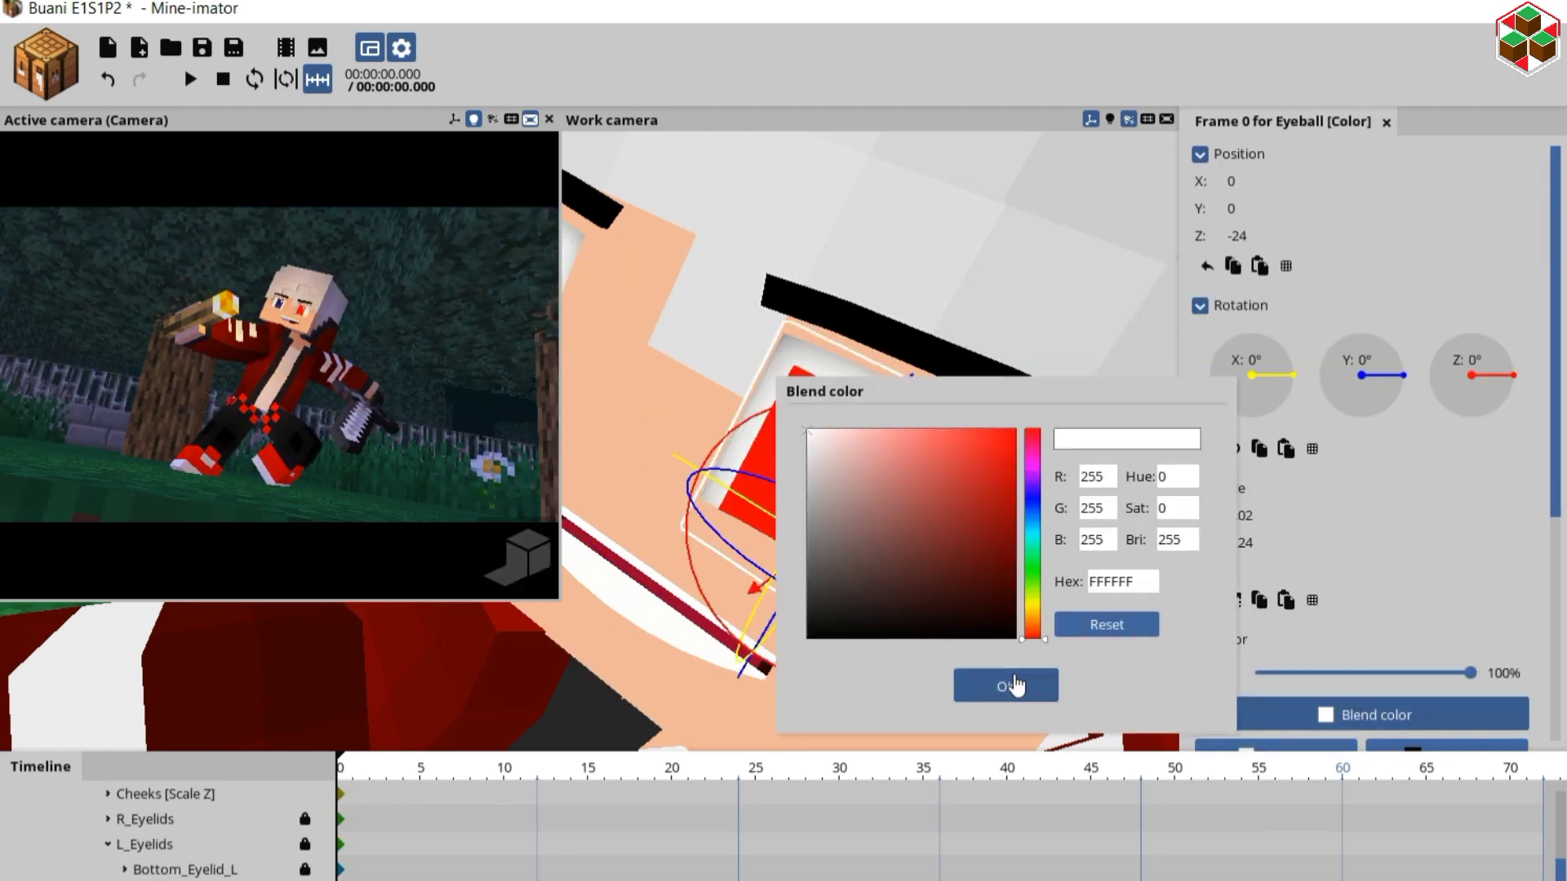
pyautogui.click(1015, 687)
pyautogui.scroll(-1, 1498, 663)
pyautogui.scroll(-1, 1498, 663)
# Step: Select the red L.Pupile and bring out a dark gradient shading over the pupil
pyautogui.click(145, 819)
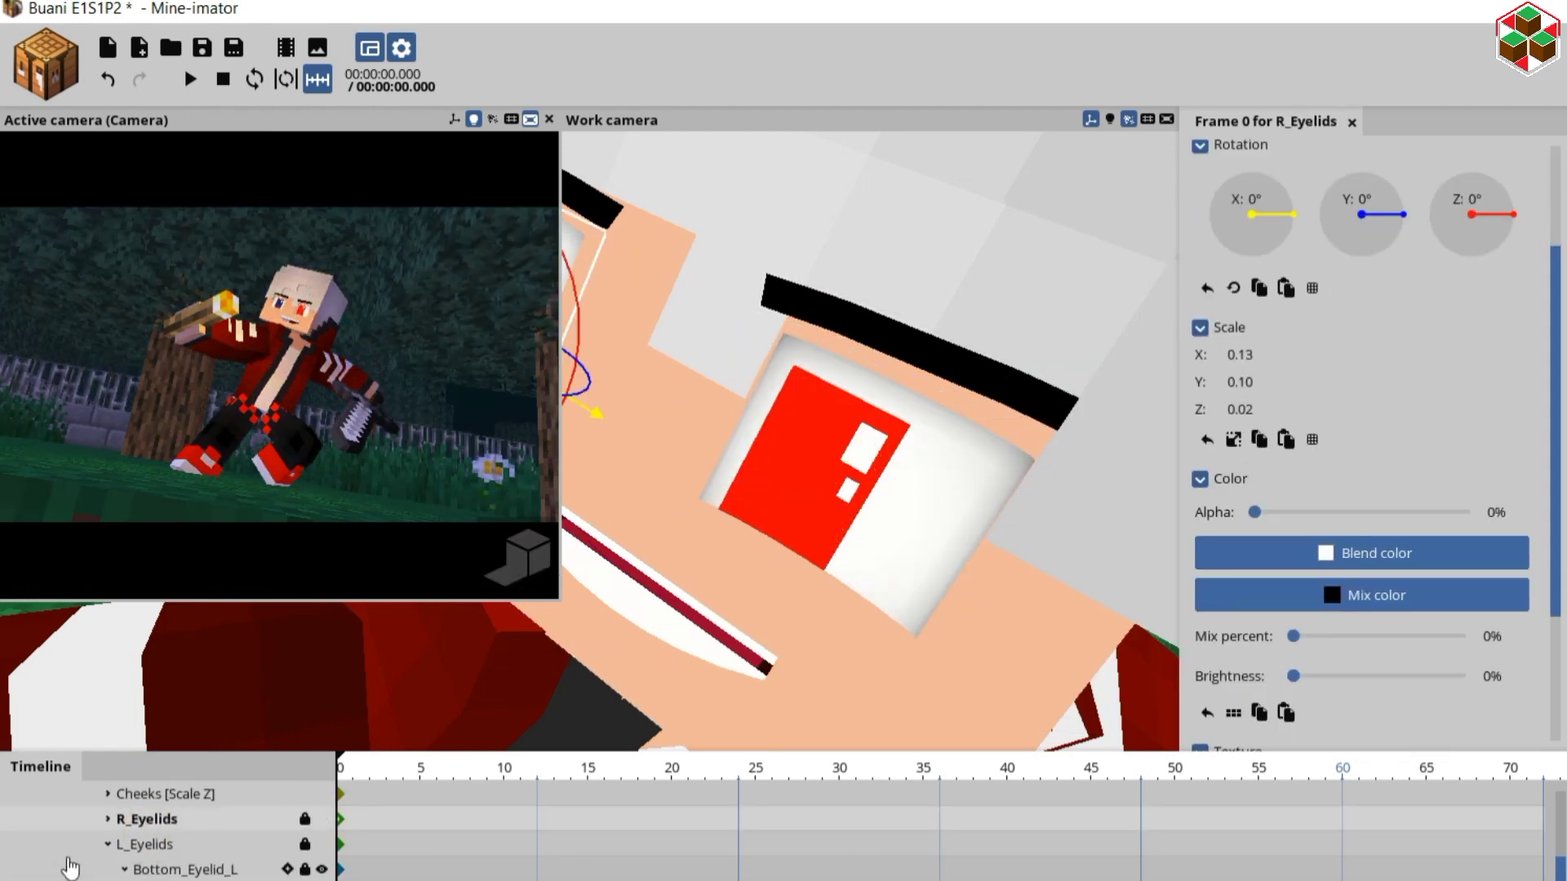
pyautogui.scroll(3, 143, 867)
pyautogui.click(153, 819)
pyautogui.click(769, 522)
pyautogui.click(769, 523)
pyautogui.scroll(-5, 1260, 650)
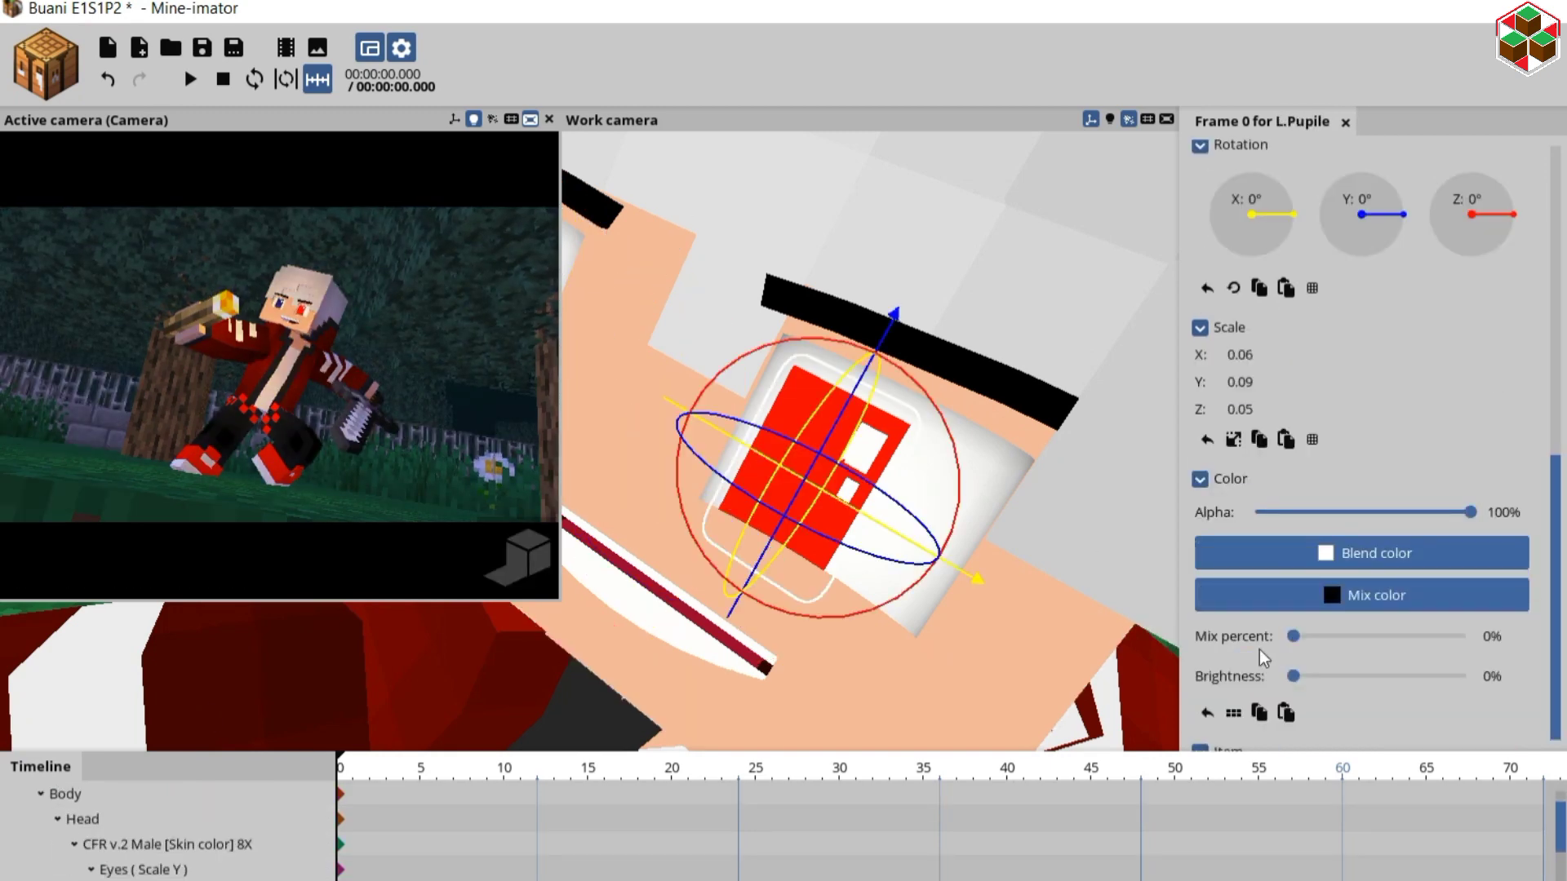
pyautogui.click(1449, 378)
# Step: Render the camera view in high quality and shift the Pupils(Color) folder slightly along its X axis
pyautogui.click(519, 559)
pyautogui.click(156, 880)
pyautogui.moveTo(689, 448); pyautogui.dragTo(712, 460)
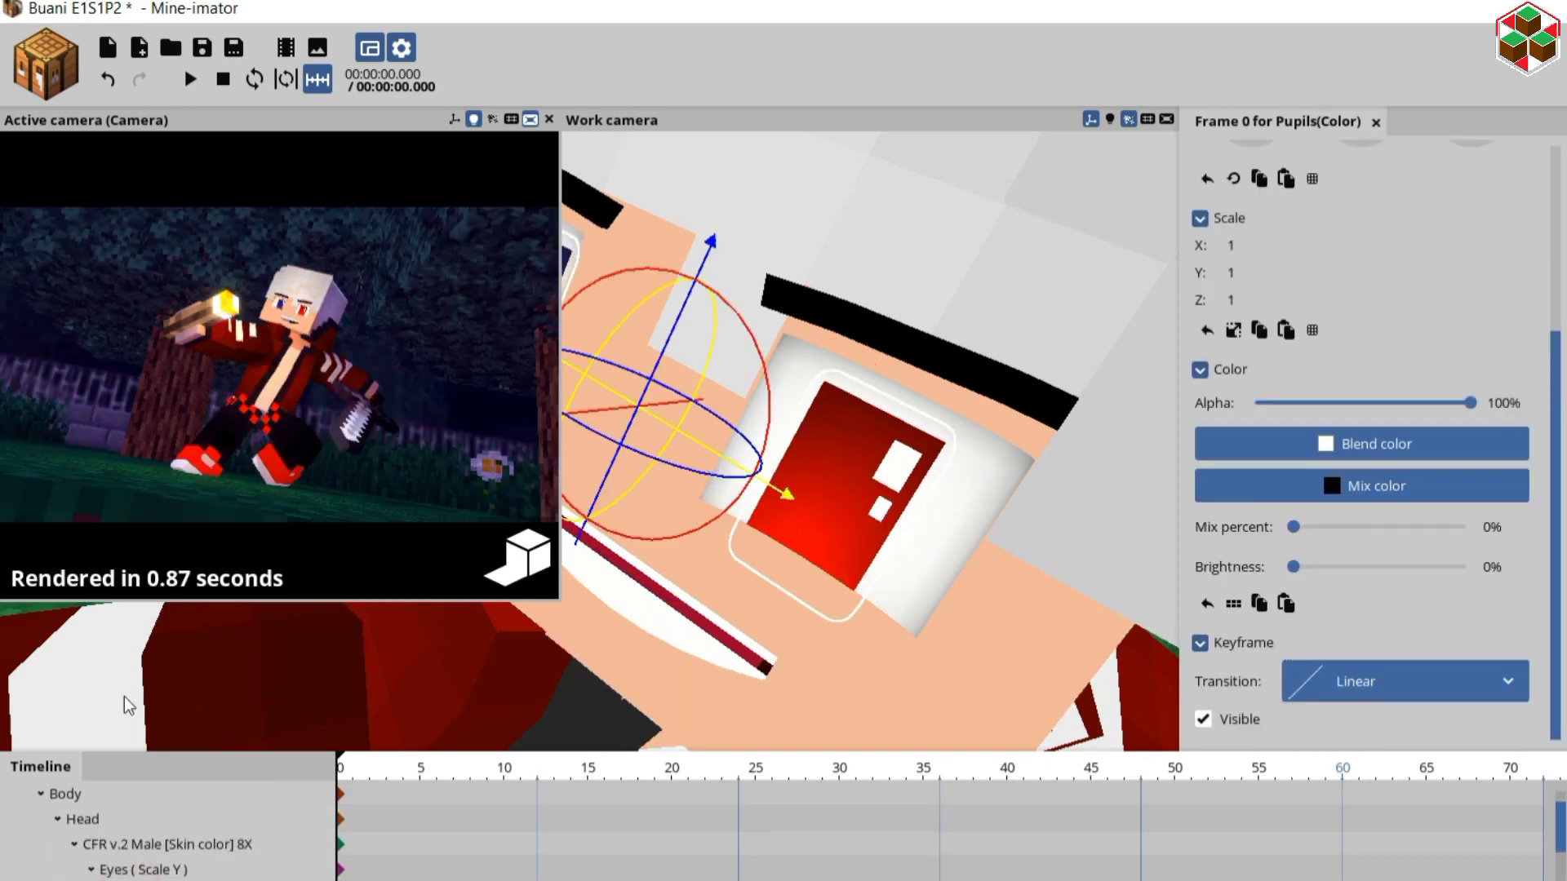
# Step: Move the torch's Point light to Y 18.79 and set its color to F47E00, range to 232.81 and fade size to 61%
pyautogui.scroll(-5, 134, 850)
pyautogui.click(122, 820)
pyautogui.moveTo(1410, 409); pyautogui.dragTo(1468, 412)
pyautogui.moveTo(1392, 376); pyautogui.dragTo(1505, 410)
pyautogui.click(1409, 408)
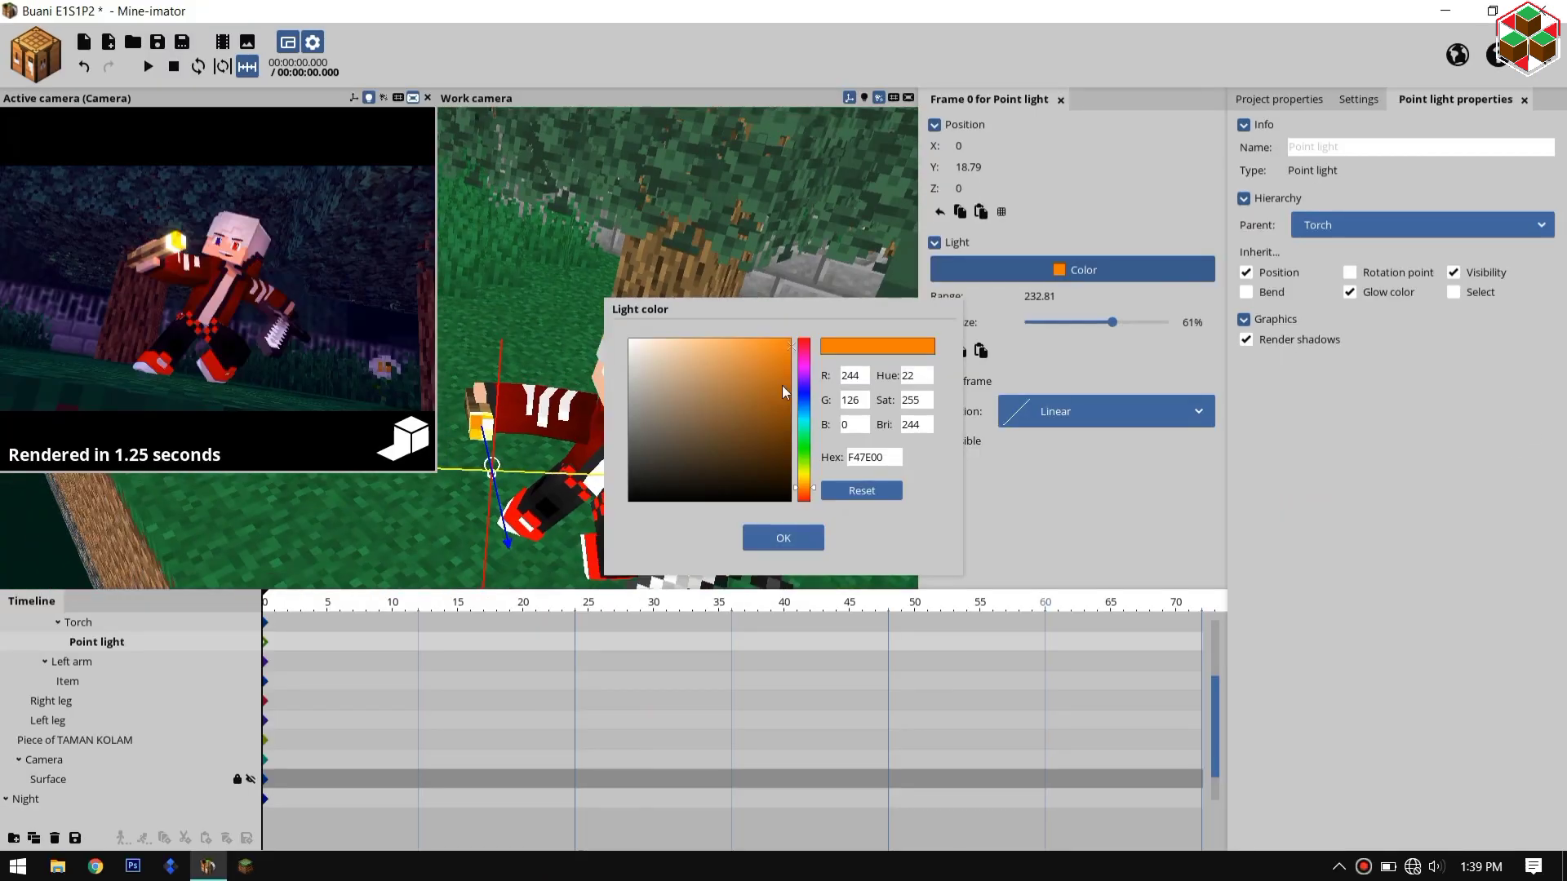
pyautogui.click(785, 539)
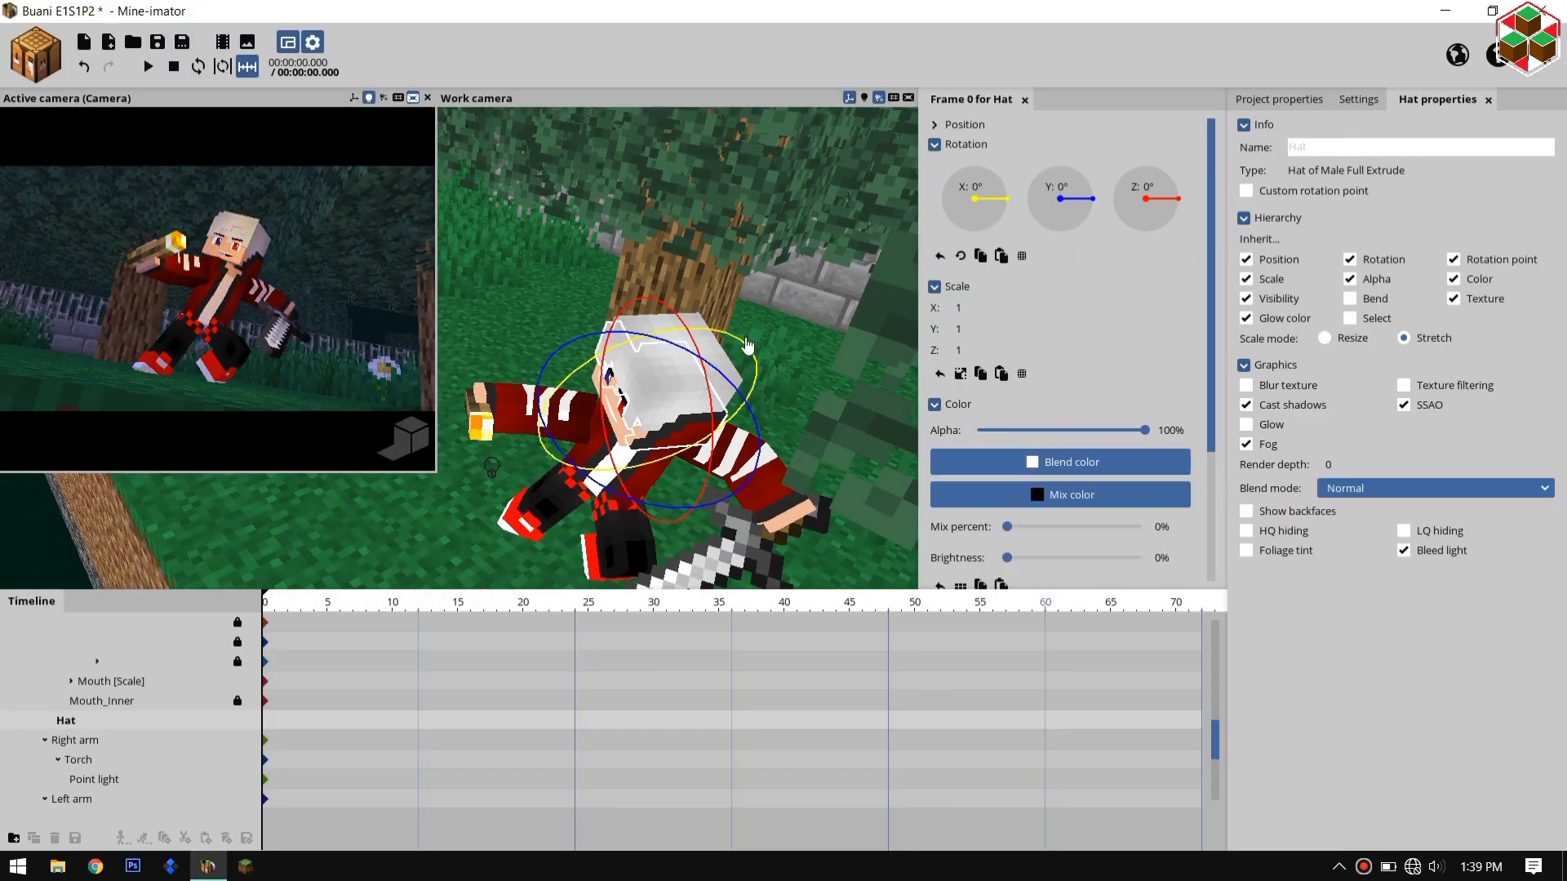
# Step: Tilt the character's Hat layer about 3.26° around its X axis and fine-tune its fit on the head
pyautogui.moveTo(677, 383); pyautogui.dragTo(693, 416)
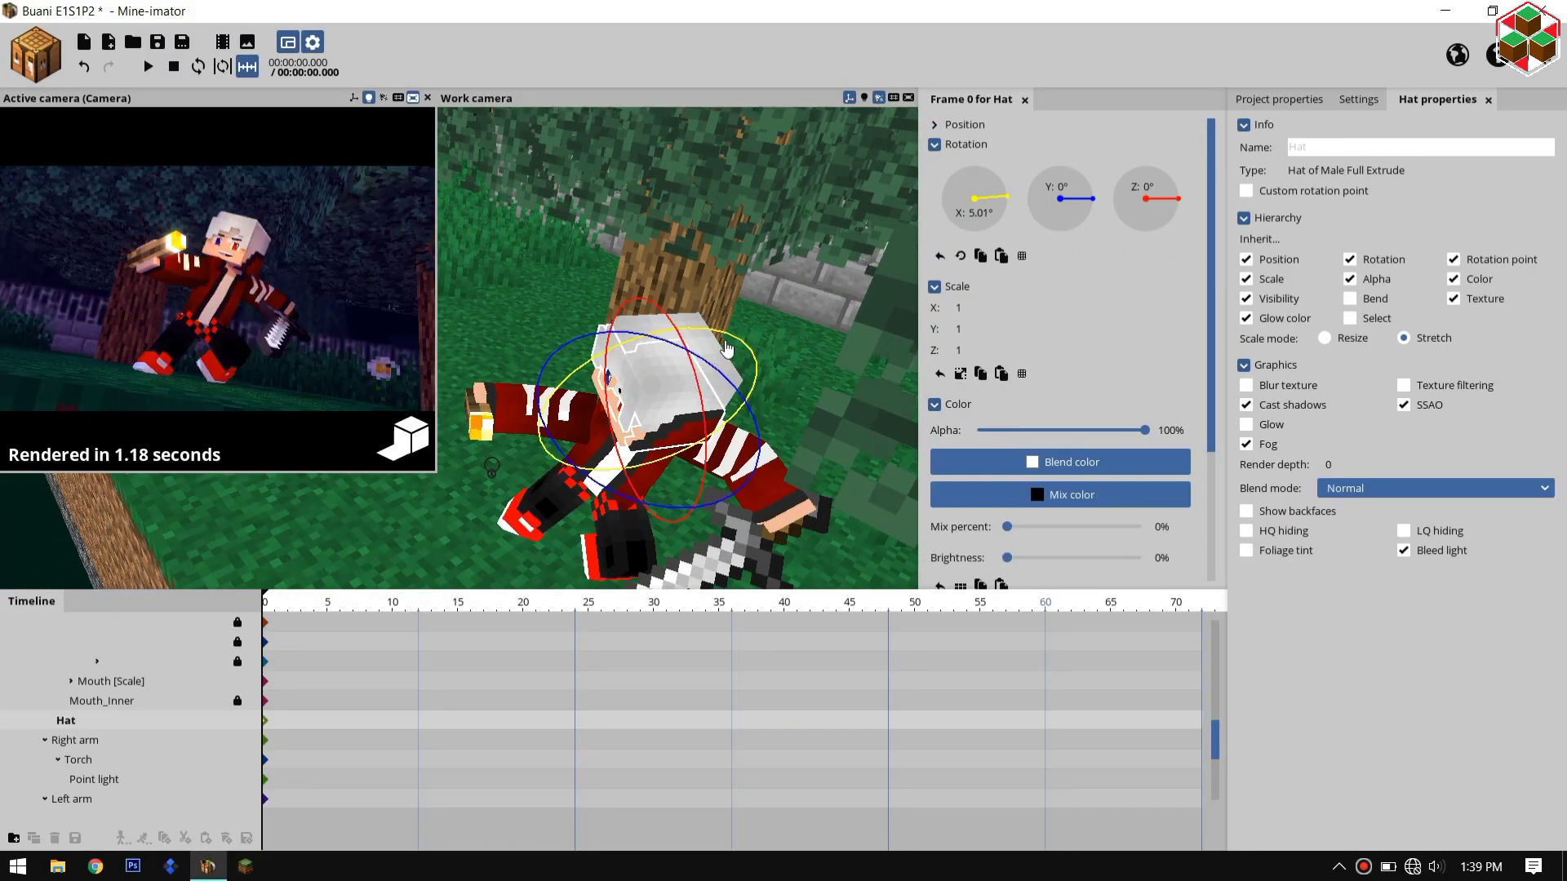
pyautogui.scroll(3, 717, 290)
pyautogui.moveTo(723, 297); pyautogui.dragTo(728, 305)
pyautogui.moveTo(961, 308); pyautogui.dragTo(984, 306)
pyautogui.rightClick(967, 307)
pyautogui.click(935, 125)
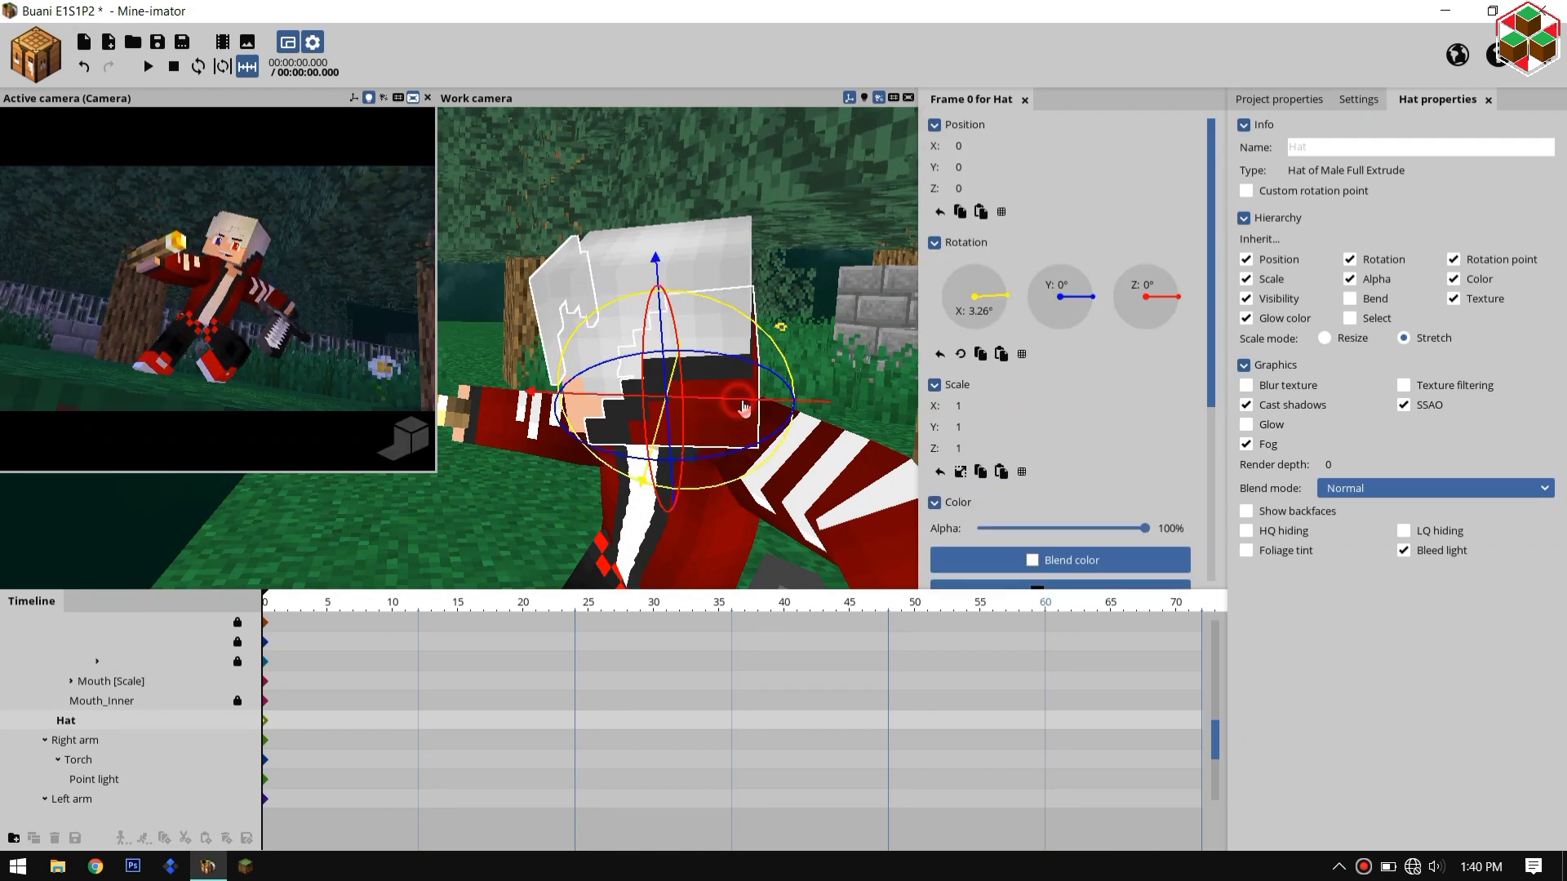
pyautogui.moveTo(732, 408); pyautogui.dragTo(736, 409)
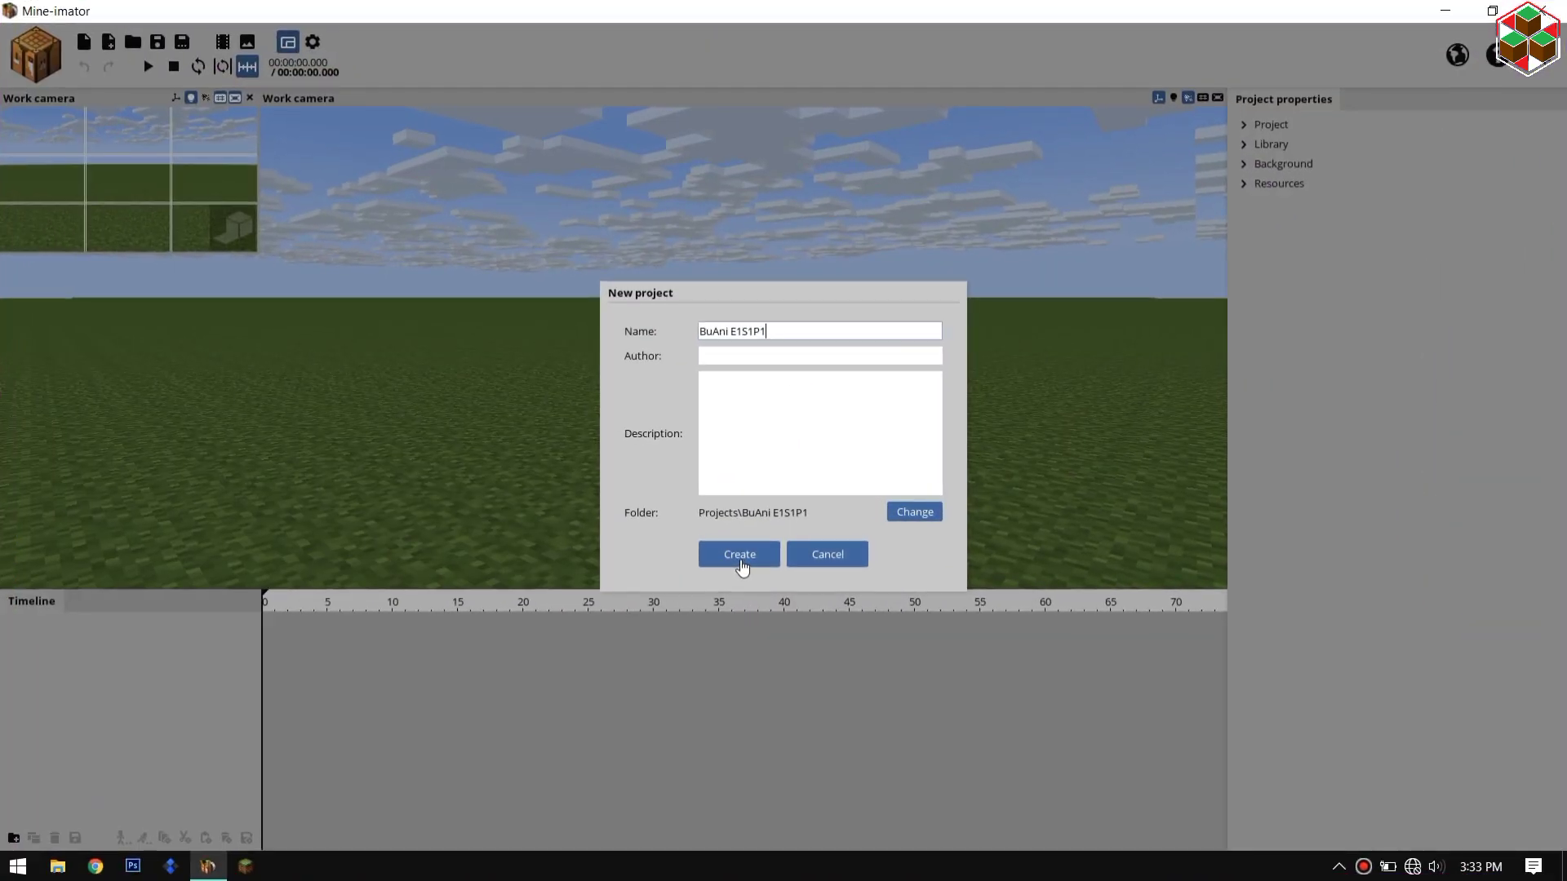
# Step: Create the project BuAni E1S1P1 and import Sunny.miproject into it as the scene base
pyautogui.click(740, 556)
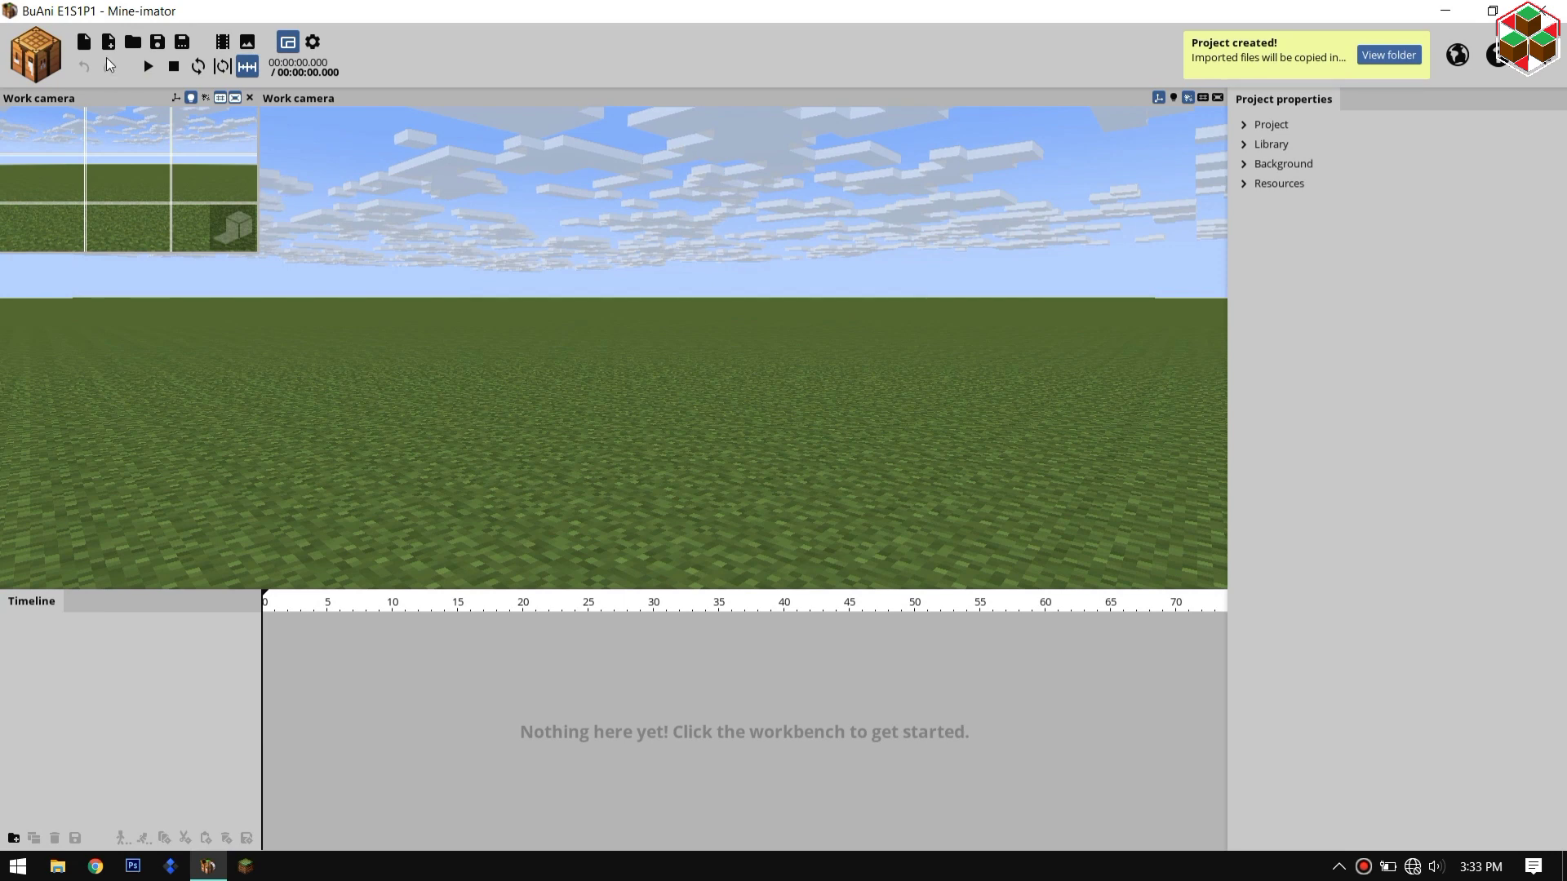
pyautogui.click(110, 47)
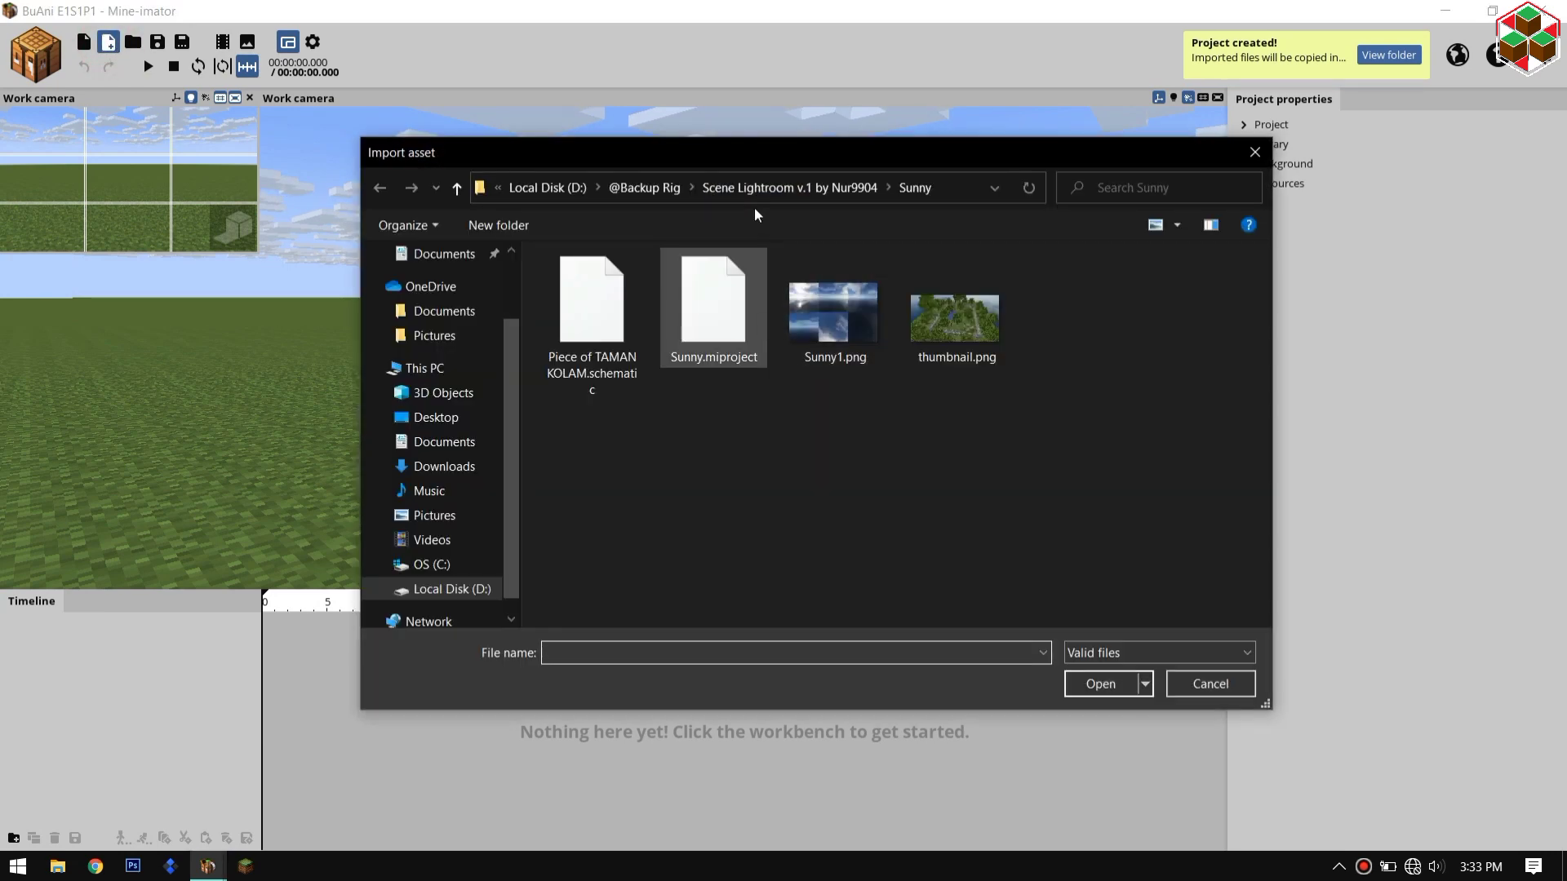
pyautogui.click(710, 307)
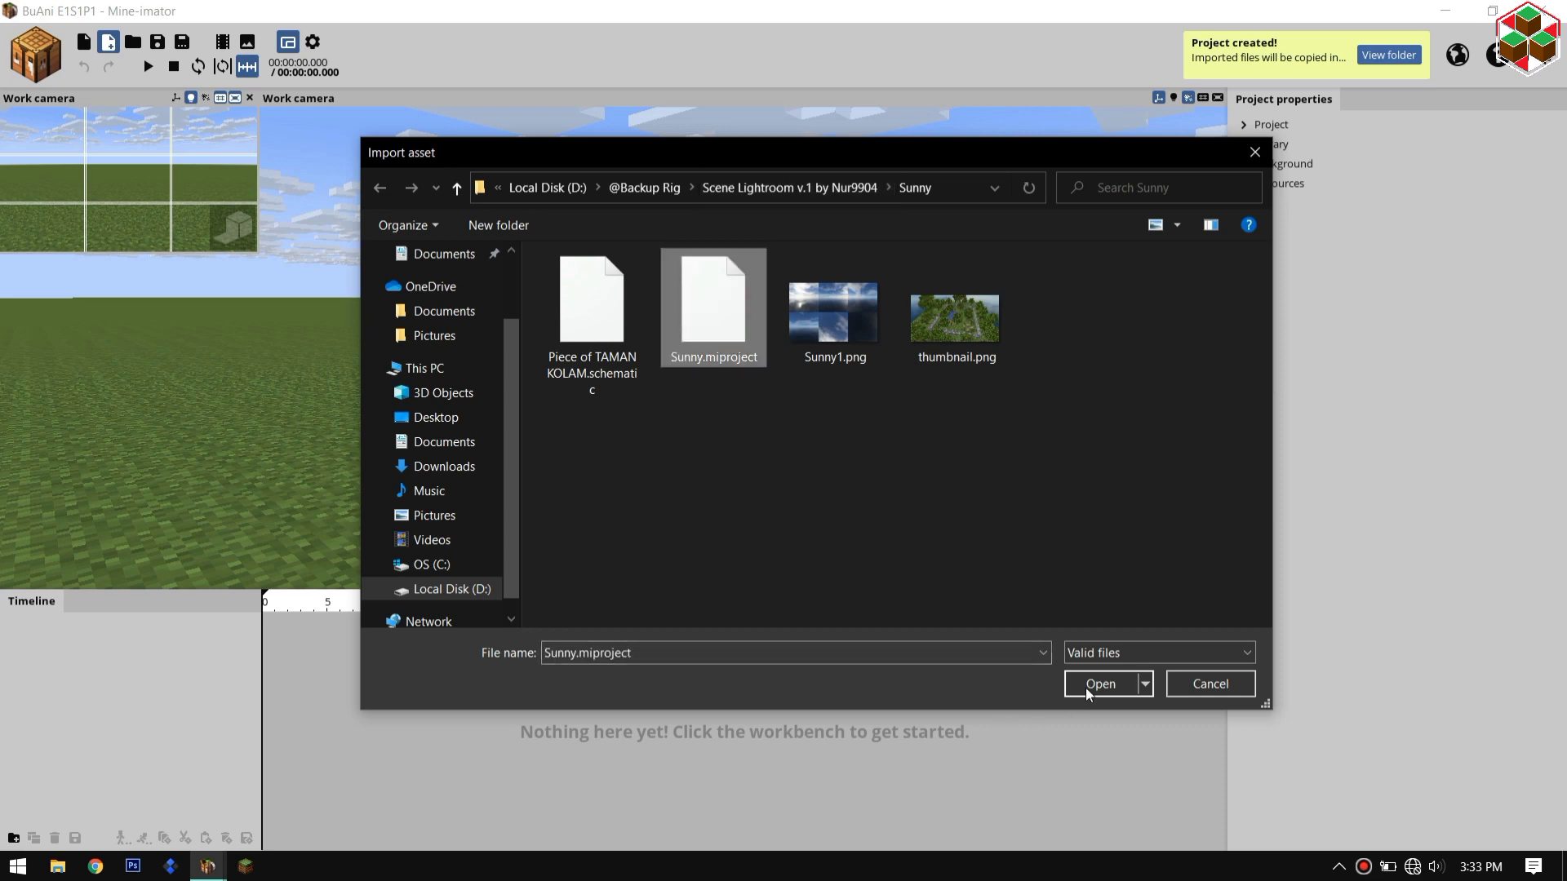
pyautogui.click(1089, 686)
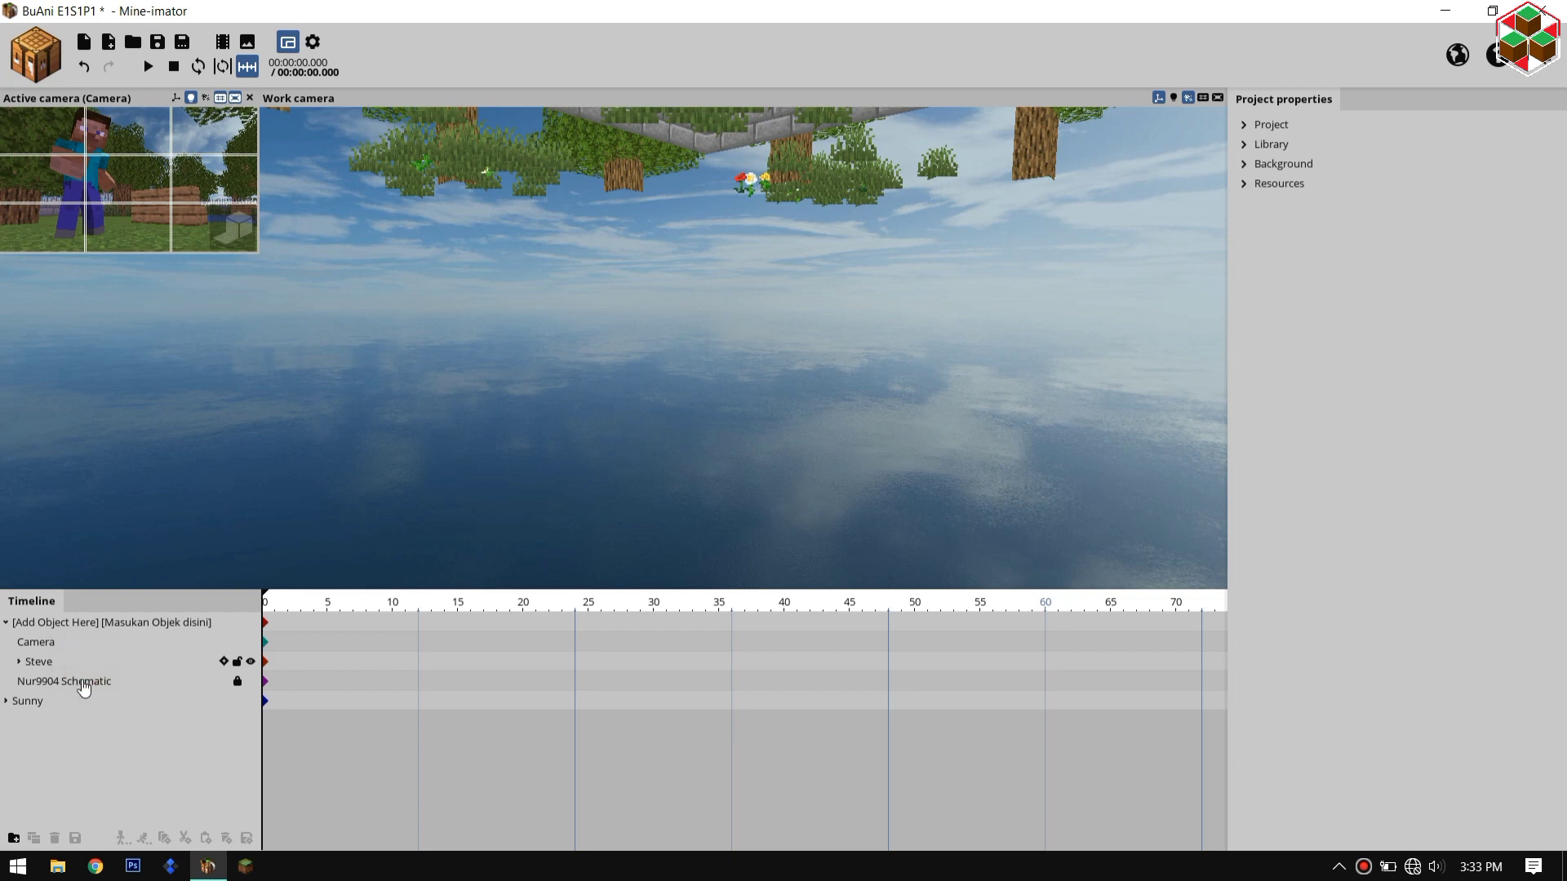
# Step: Delete the Steve character and the schematic scenery from the imported scene
pyautogui.click(85, 688)
pyautogui.click(55, 839)
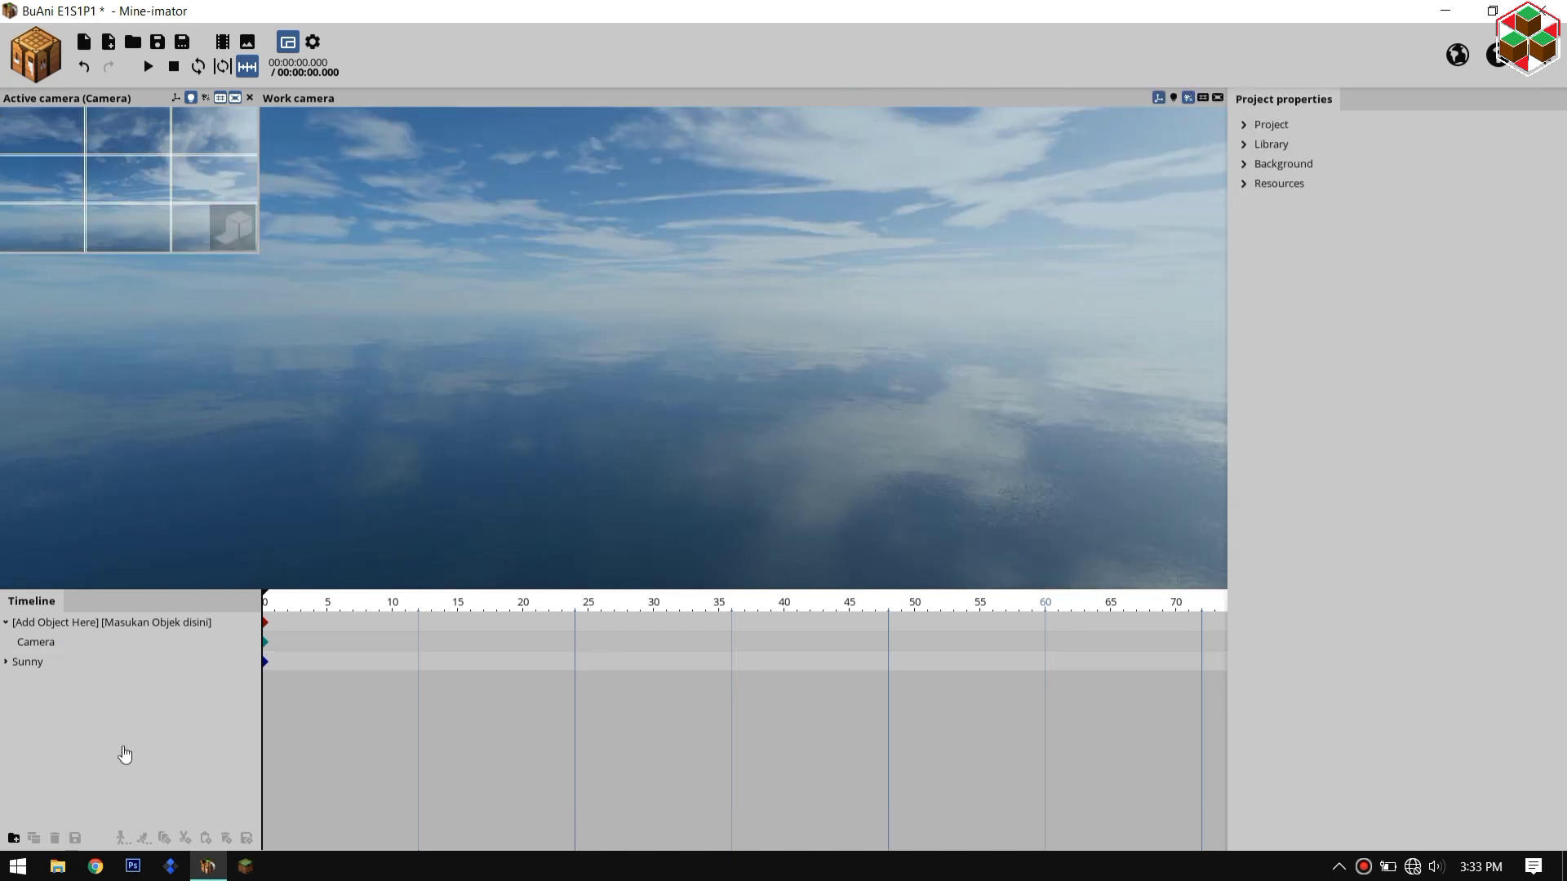
pyautogui.moveTo(665, 370); pyautogui.dragTo(665, 457, button='right')
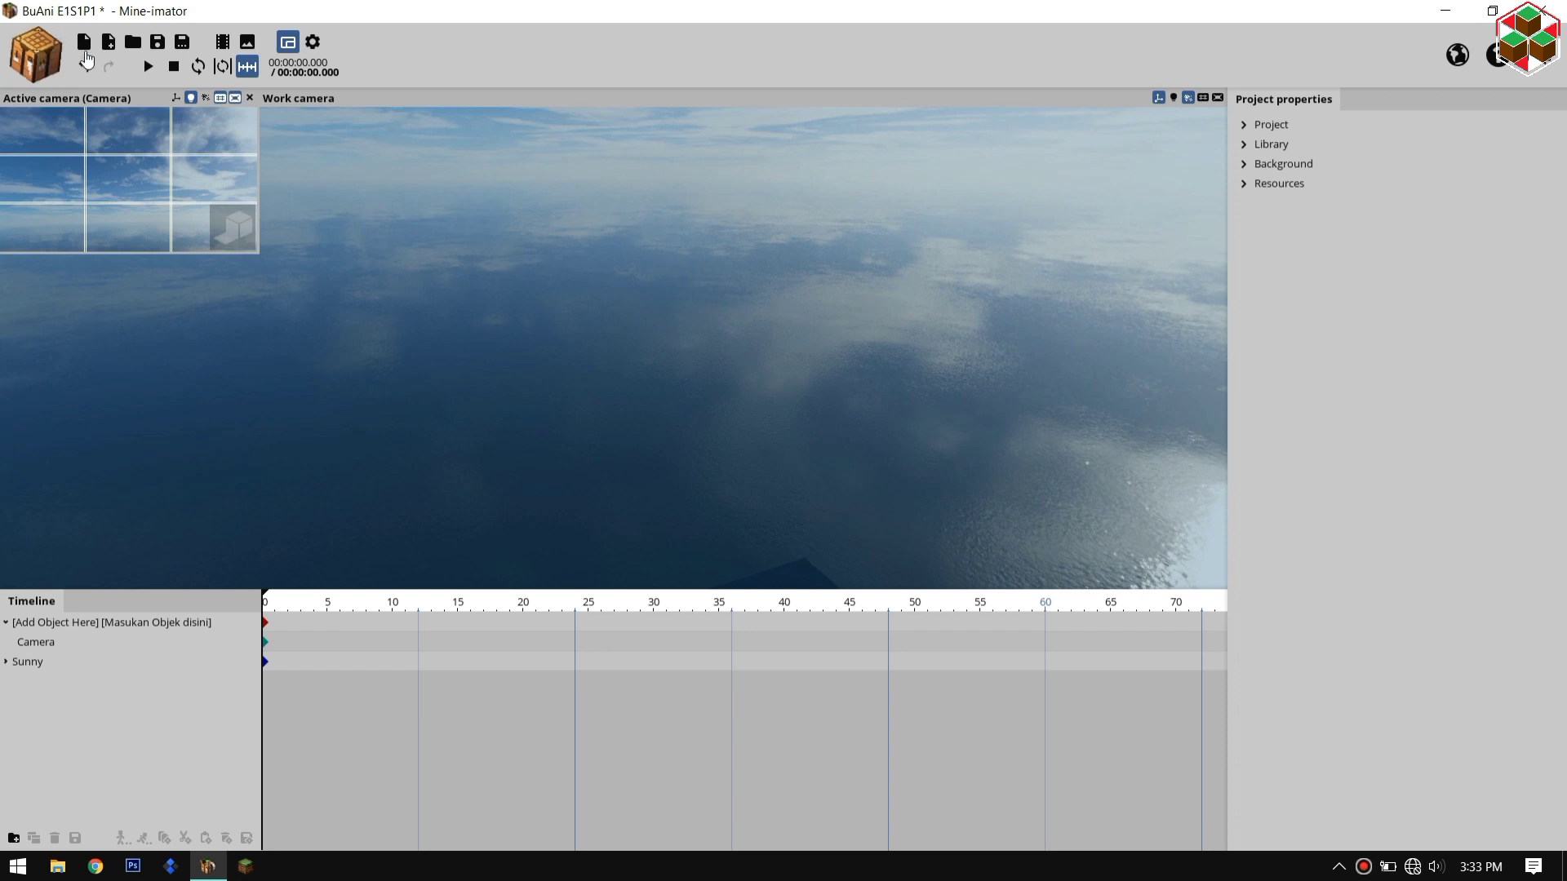
# Step: Import the reference image Buani (1).jpg from the BU ANI folder as a Texture
pyautogui.click(107, 44)
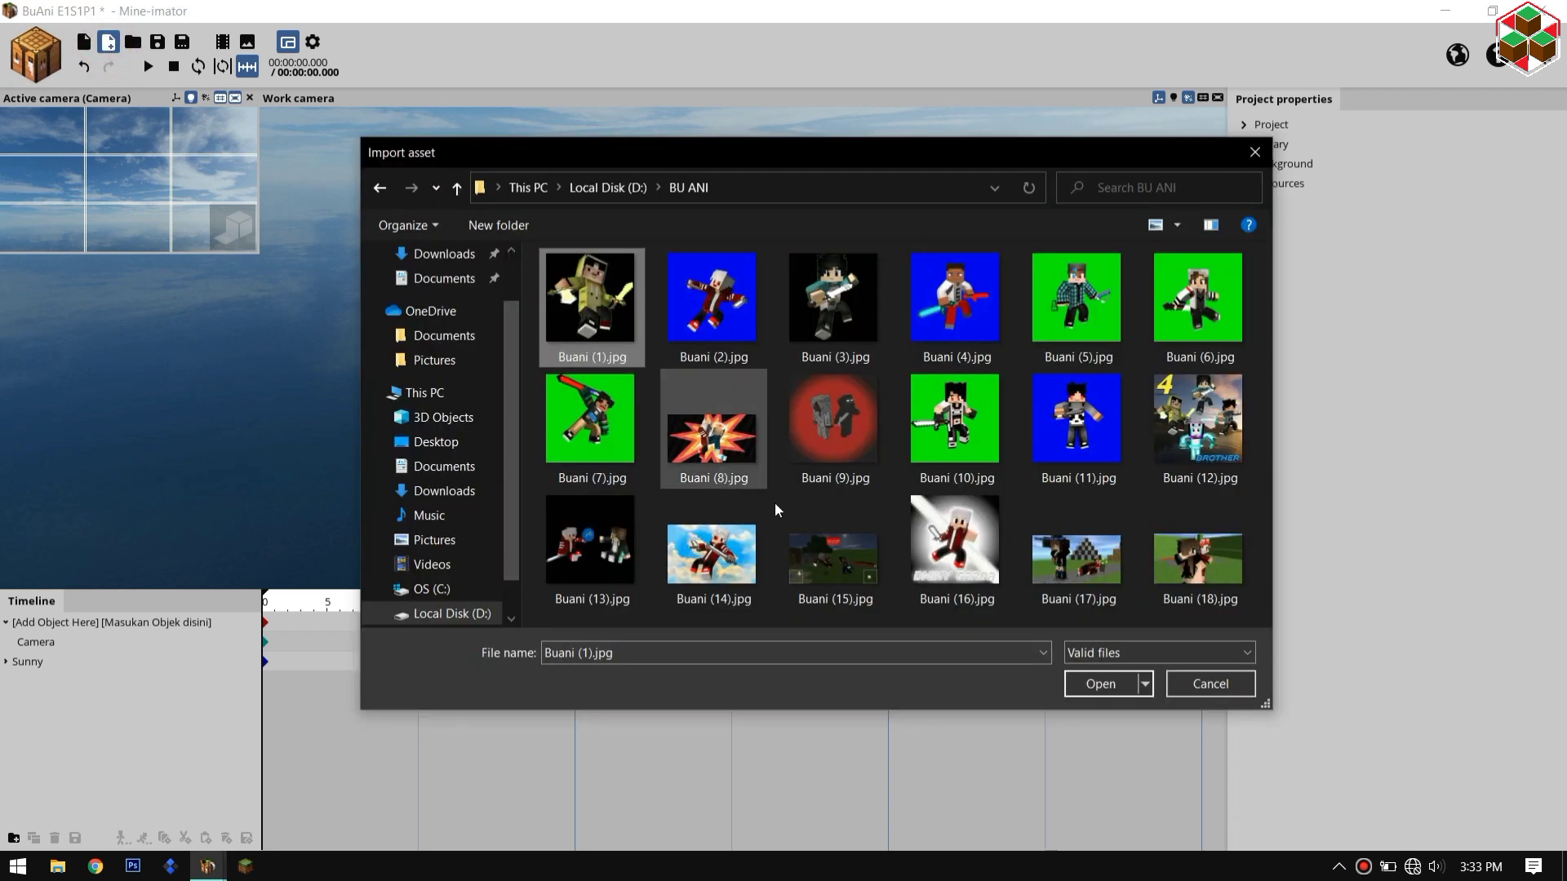
pyautogui.click(1104, 690)
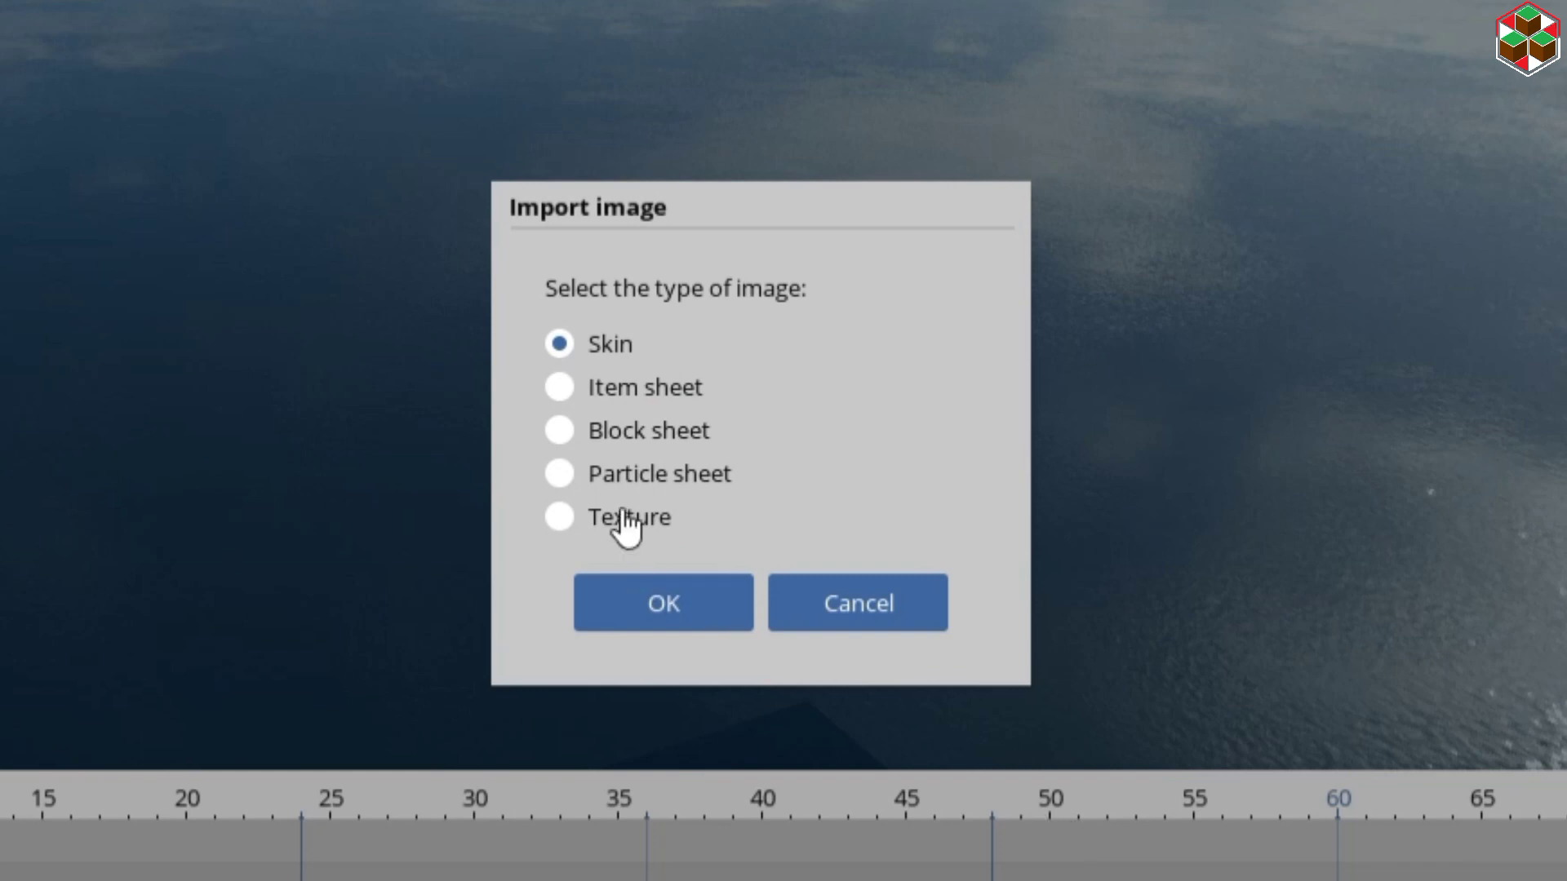
pyautogui.click(559, 516)
pyautogui.click(662, 610)
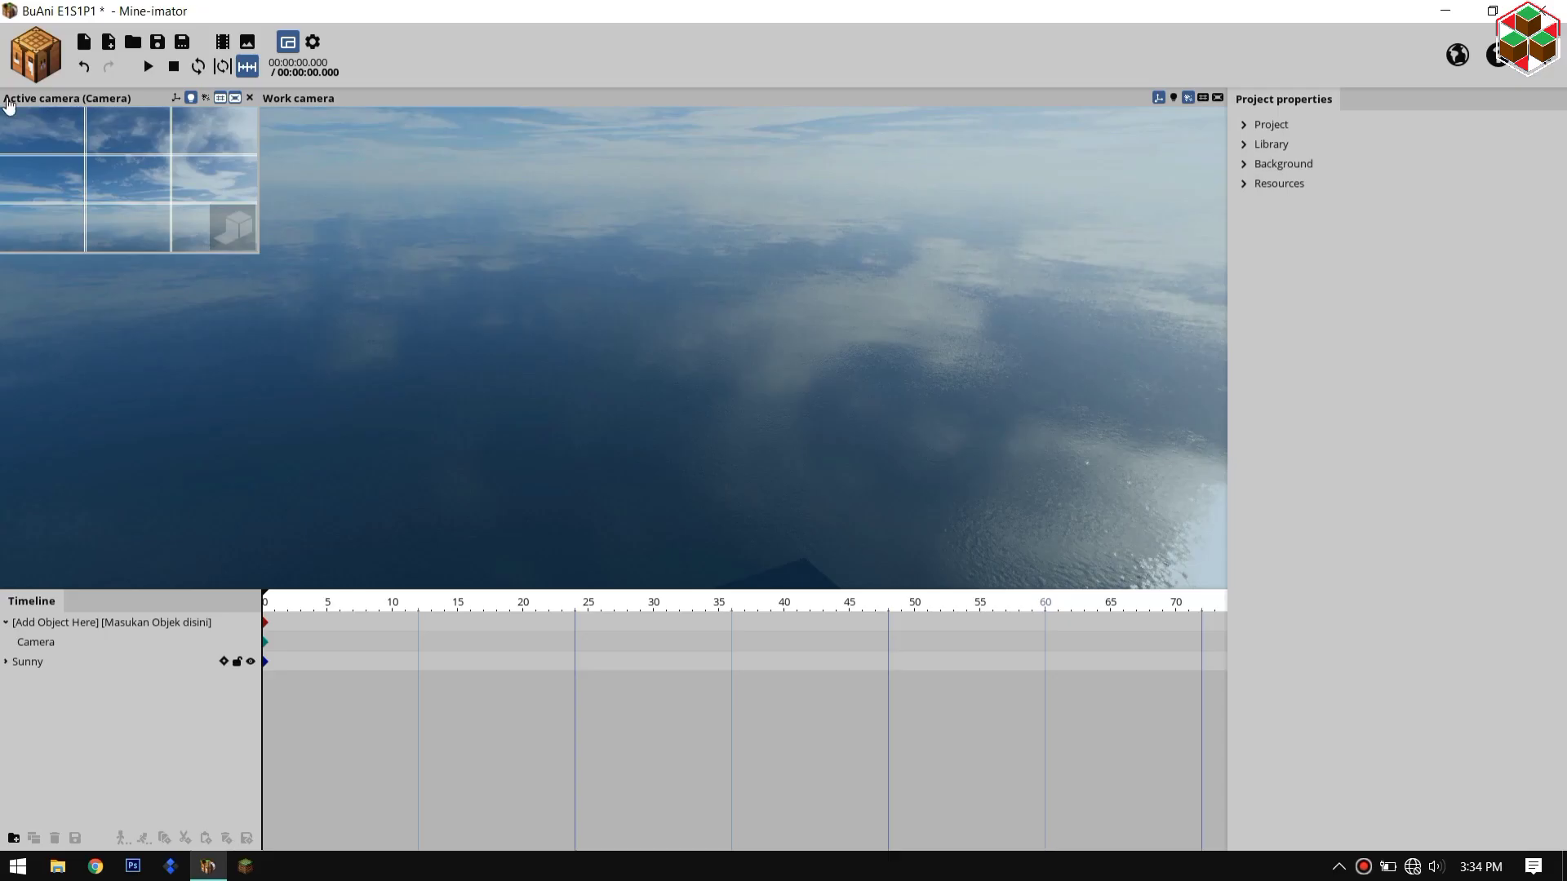
# Step: Create a Surface object that uses the Buani (1) texture
pyautogui.click(24, 52)
pyautogui.click(303, 258)
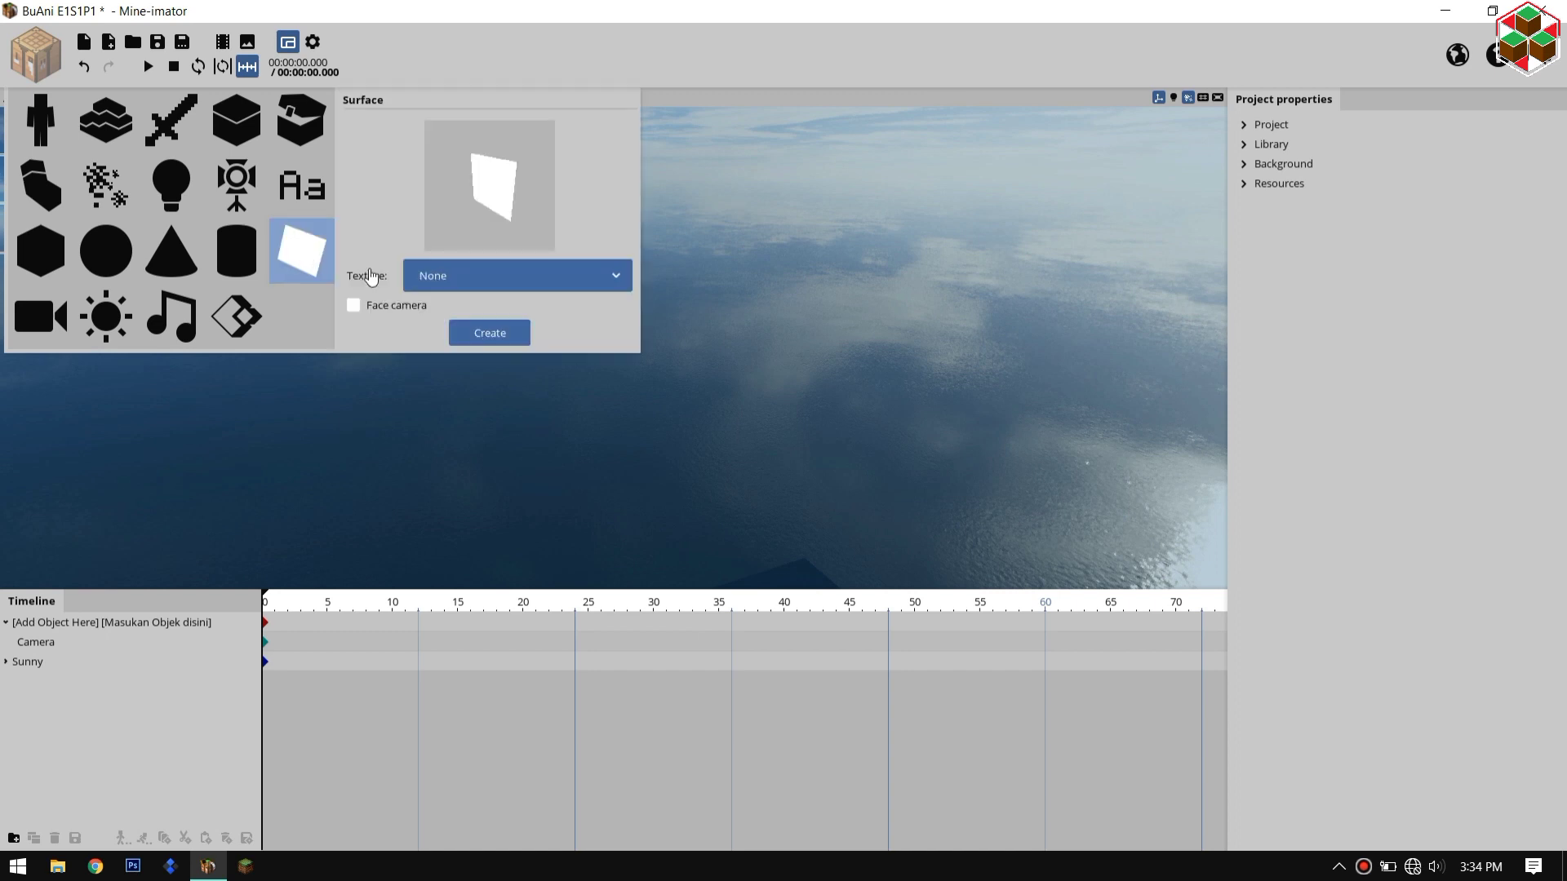
pyautogui.click(431, 277)
pyautogui.click(460, 408)
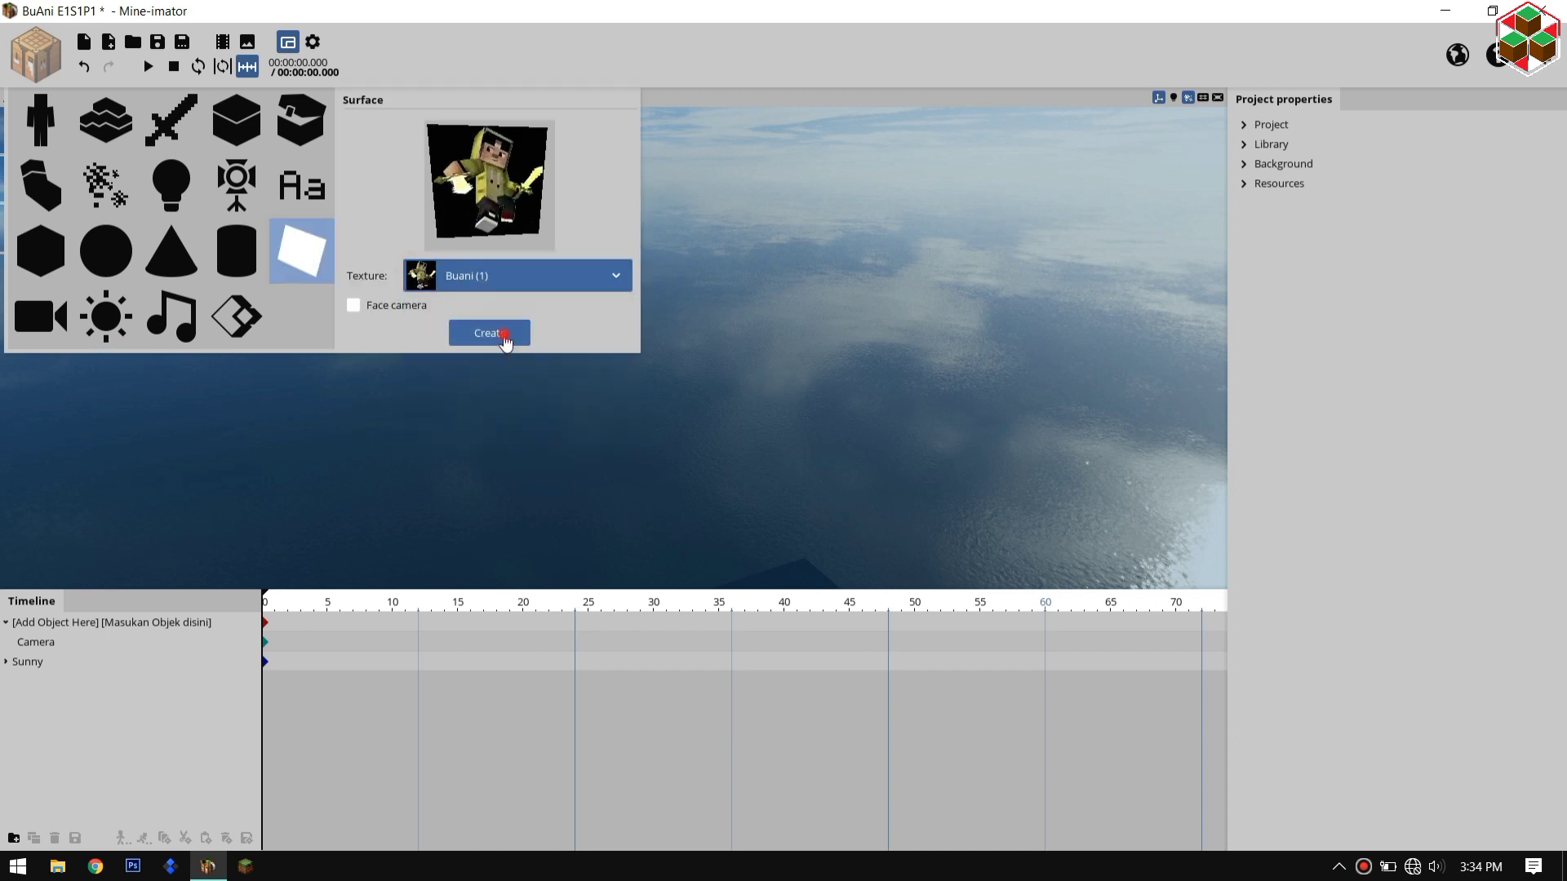
pyautogui.click(505, 340)
# Step: Parent the Surface to the Camera and place it so the reference image fills the camera view
pyautogui.moveTo(542, 308); pyautogui.dragTo(734, 277)
pyautogui.moveTo(10, 682); pyautogui.dragTo(34, 644)
pyautogui.moveTo(392, 392); pyautogui.dragTo(457, 408)
pyautogui.click(1246, 191)
pyautogui.click(1305, 232)
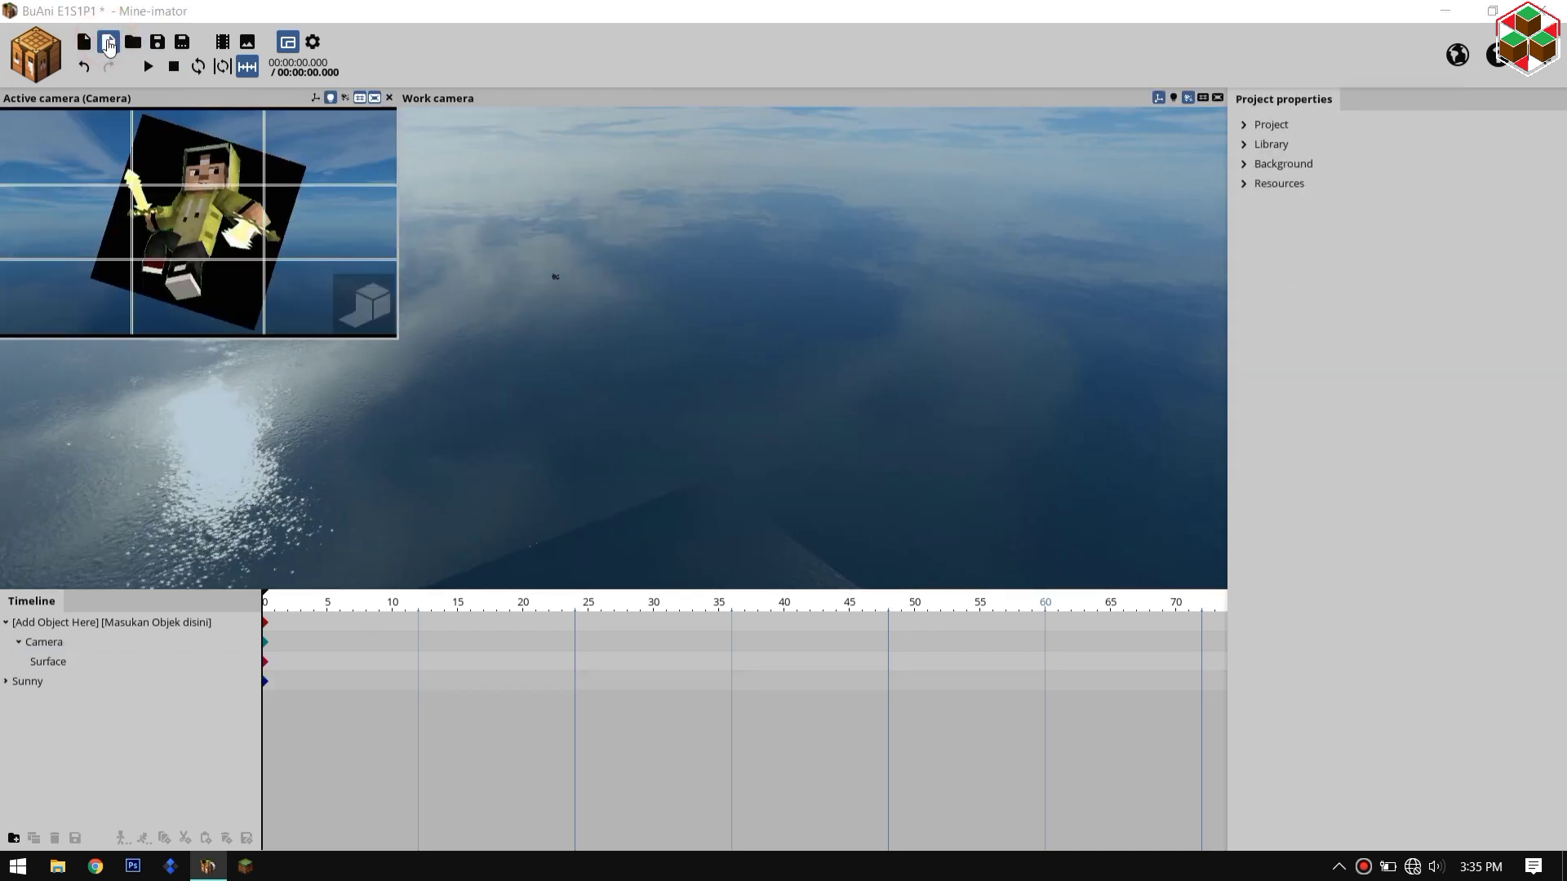
# Step: Import the Male Superlite.mimodel rig from the RIG Extrude & LITE folder
pyautogui.click(109, 43)
pyautogui.click(958, 335)
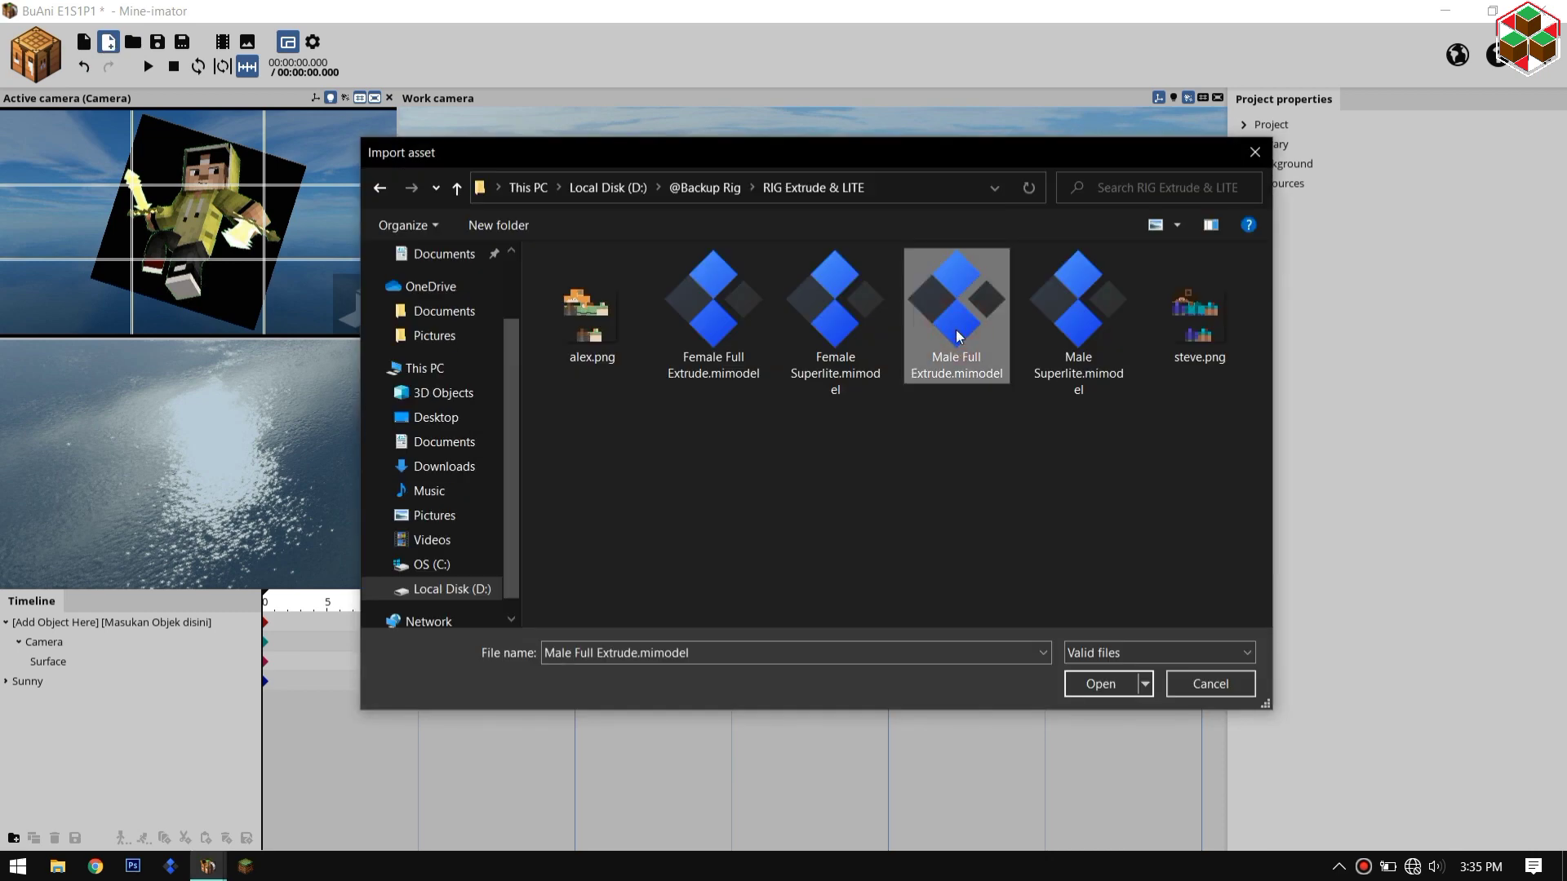
pyautogui.click(1053, 340)
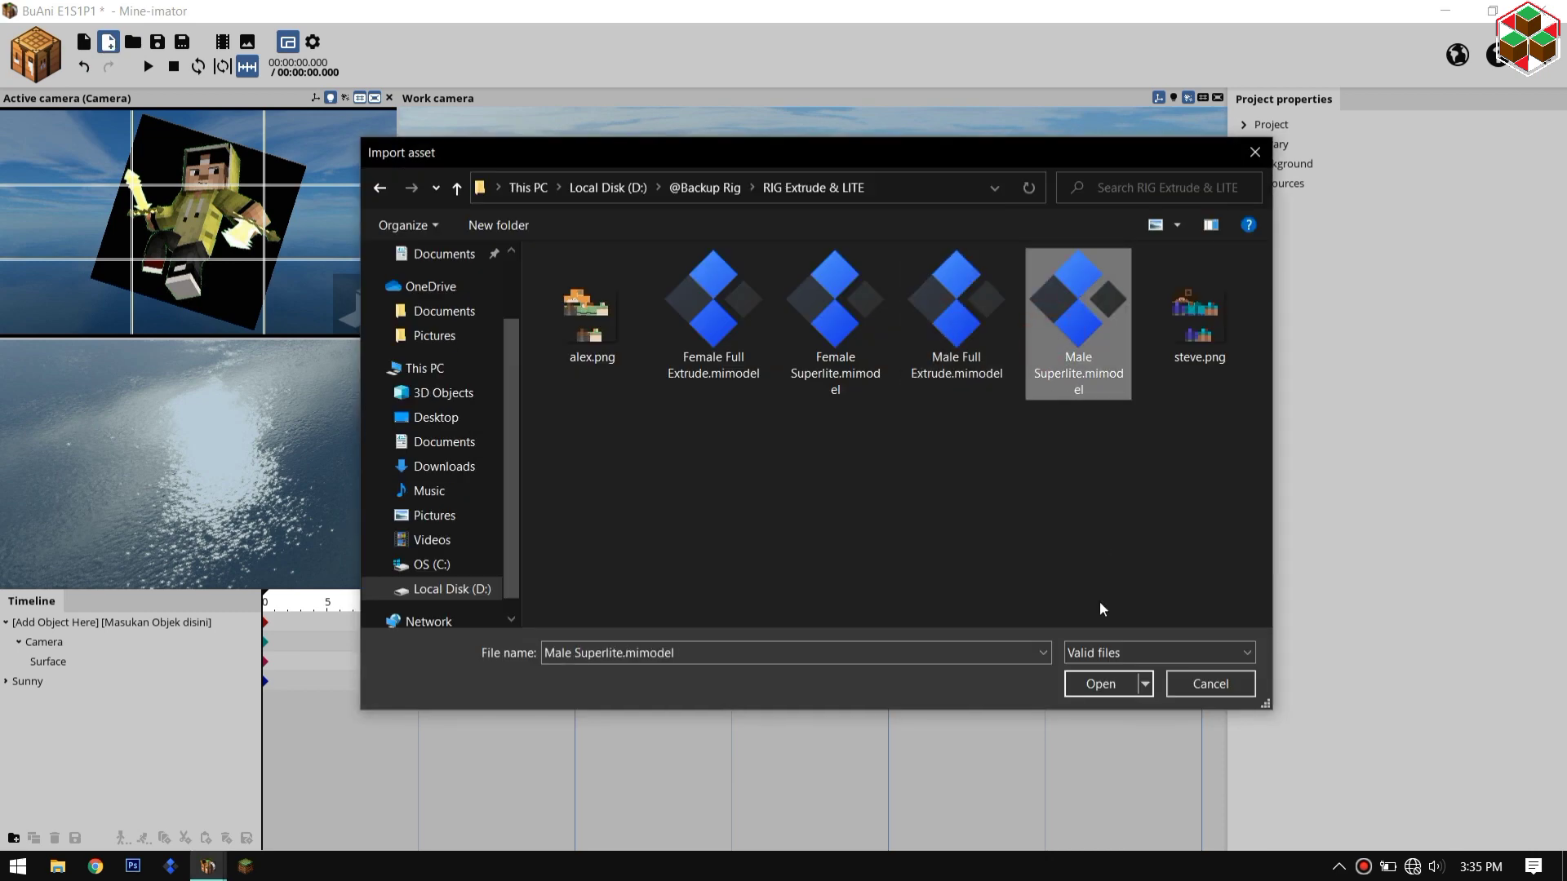
pyautogui.click(1086, 689)
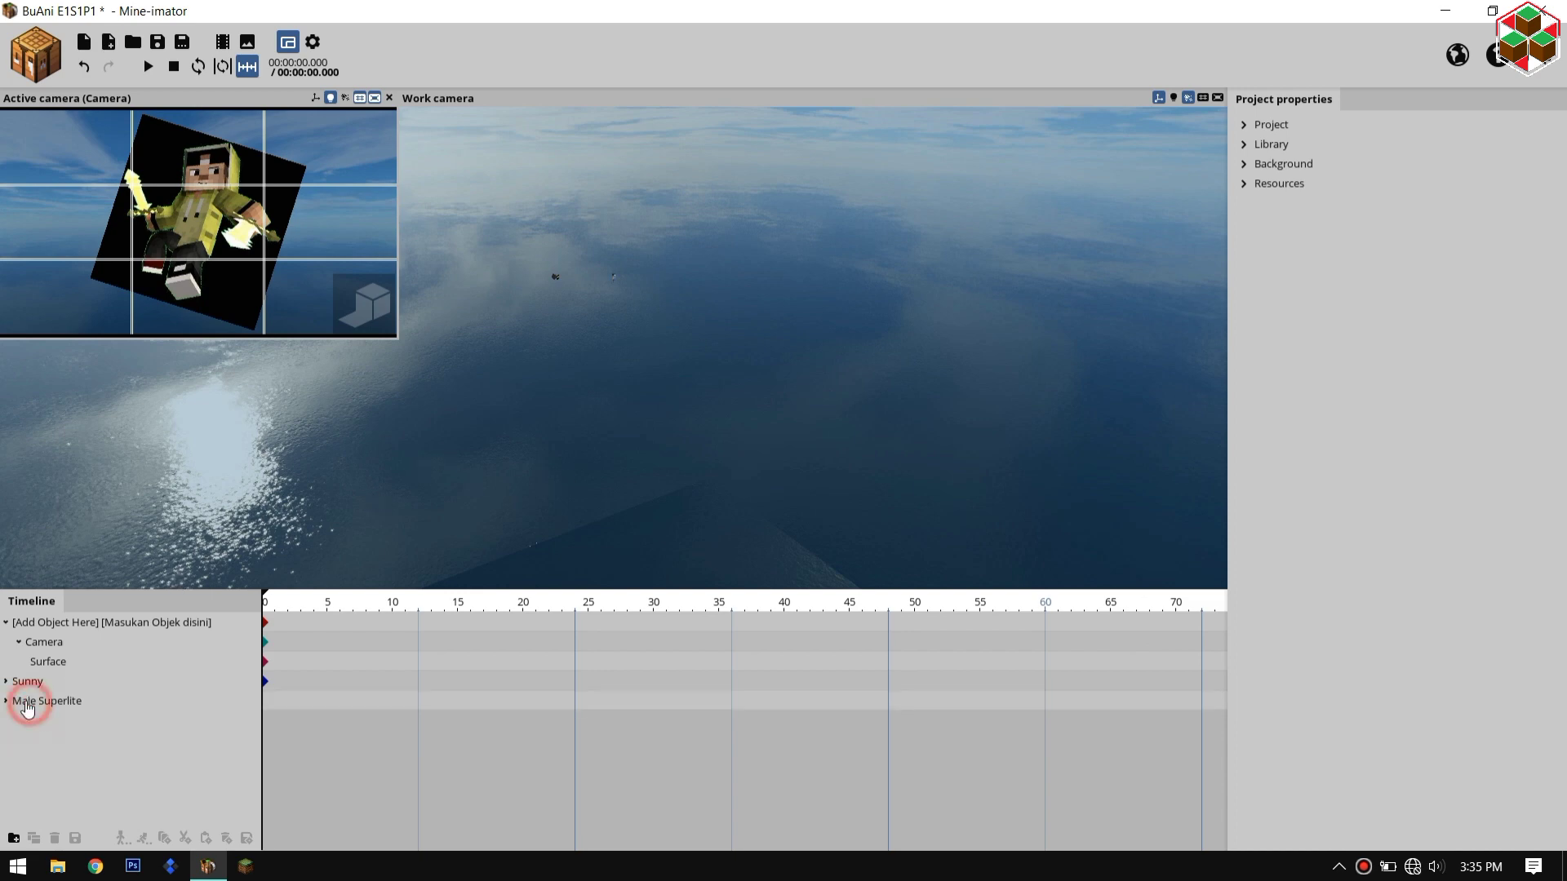
# Step: Set the reference Surface's alpha to 25% and parent the Male Superlite rig to the Add Object Here folder
pyautogui.click(49, 663)
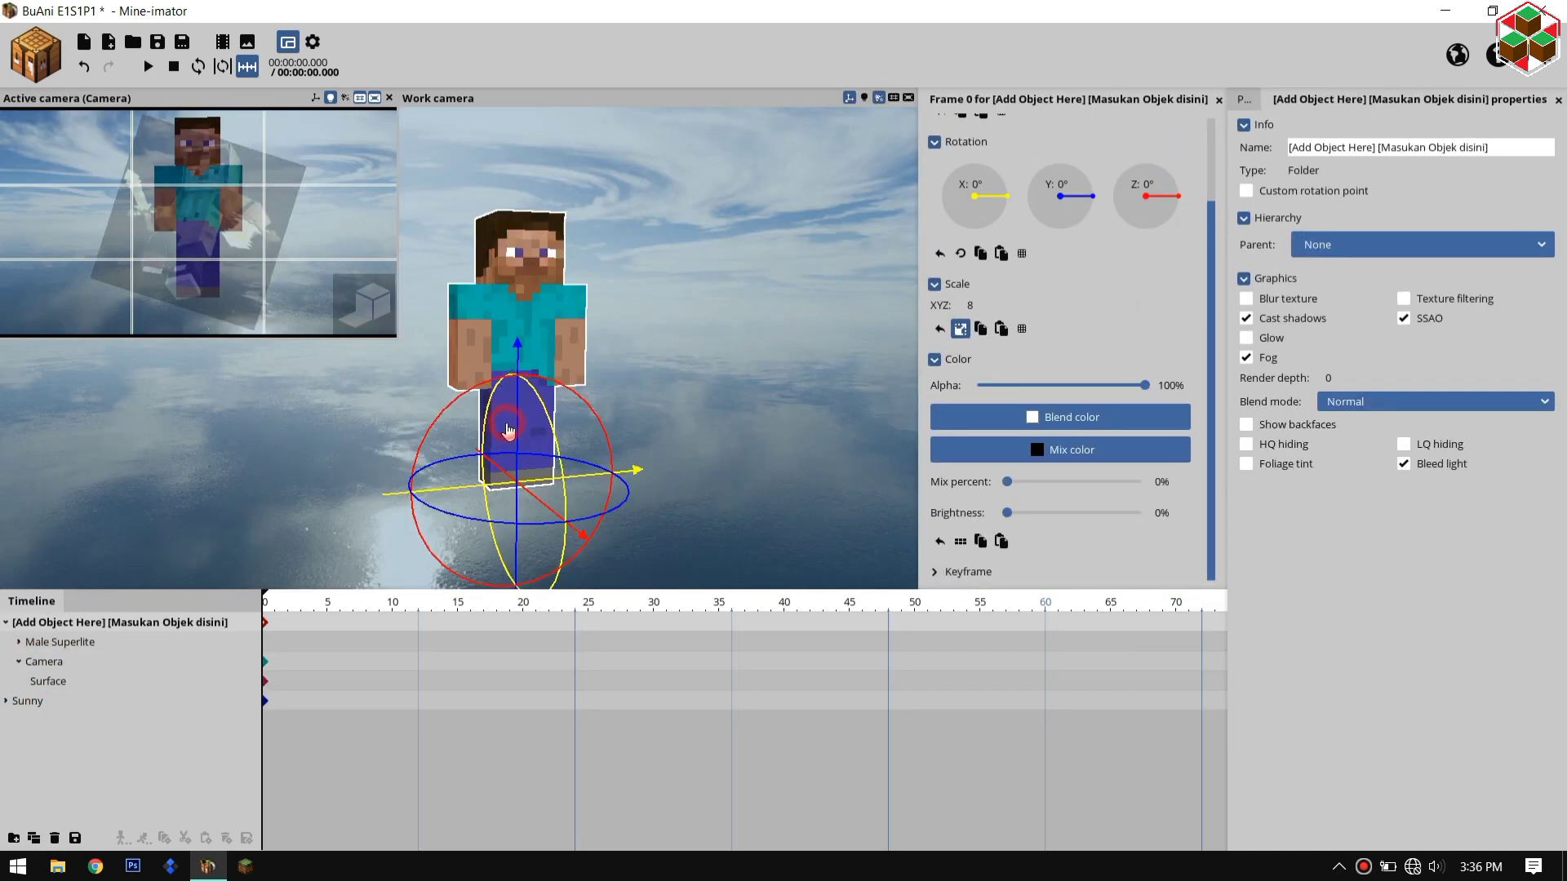
pyautogui.click(507, 430)
# Step: Rotate the Male Superlite rig to about -51° on Y and -18° on X, positioning it over the reference character
pyautogui.click(72, 646)
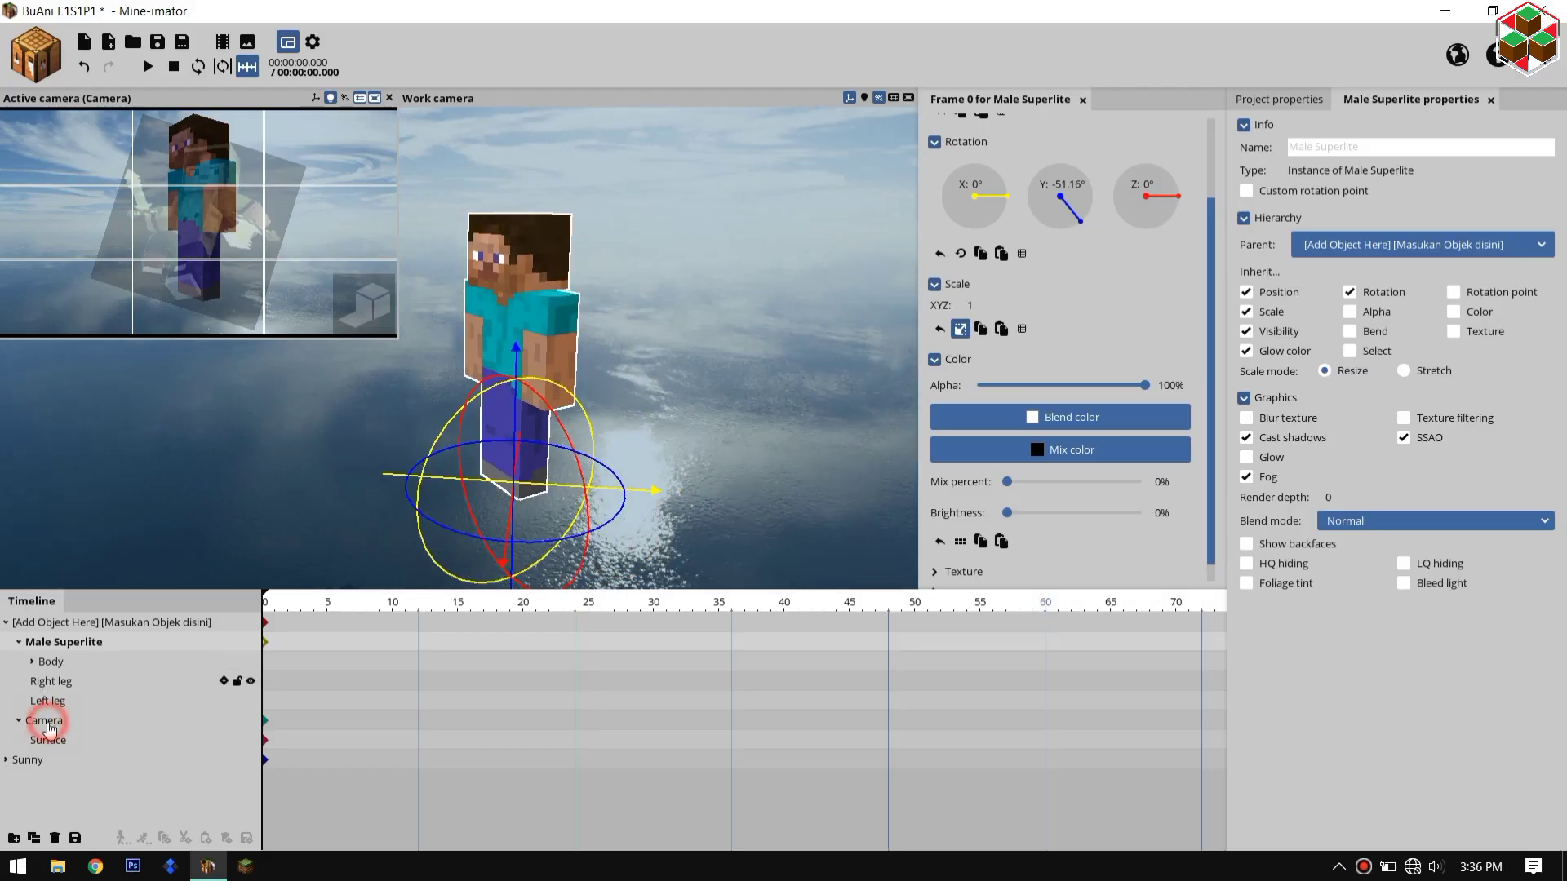
pyautogui.click(46, 722)
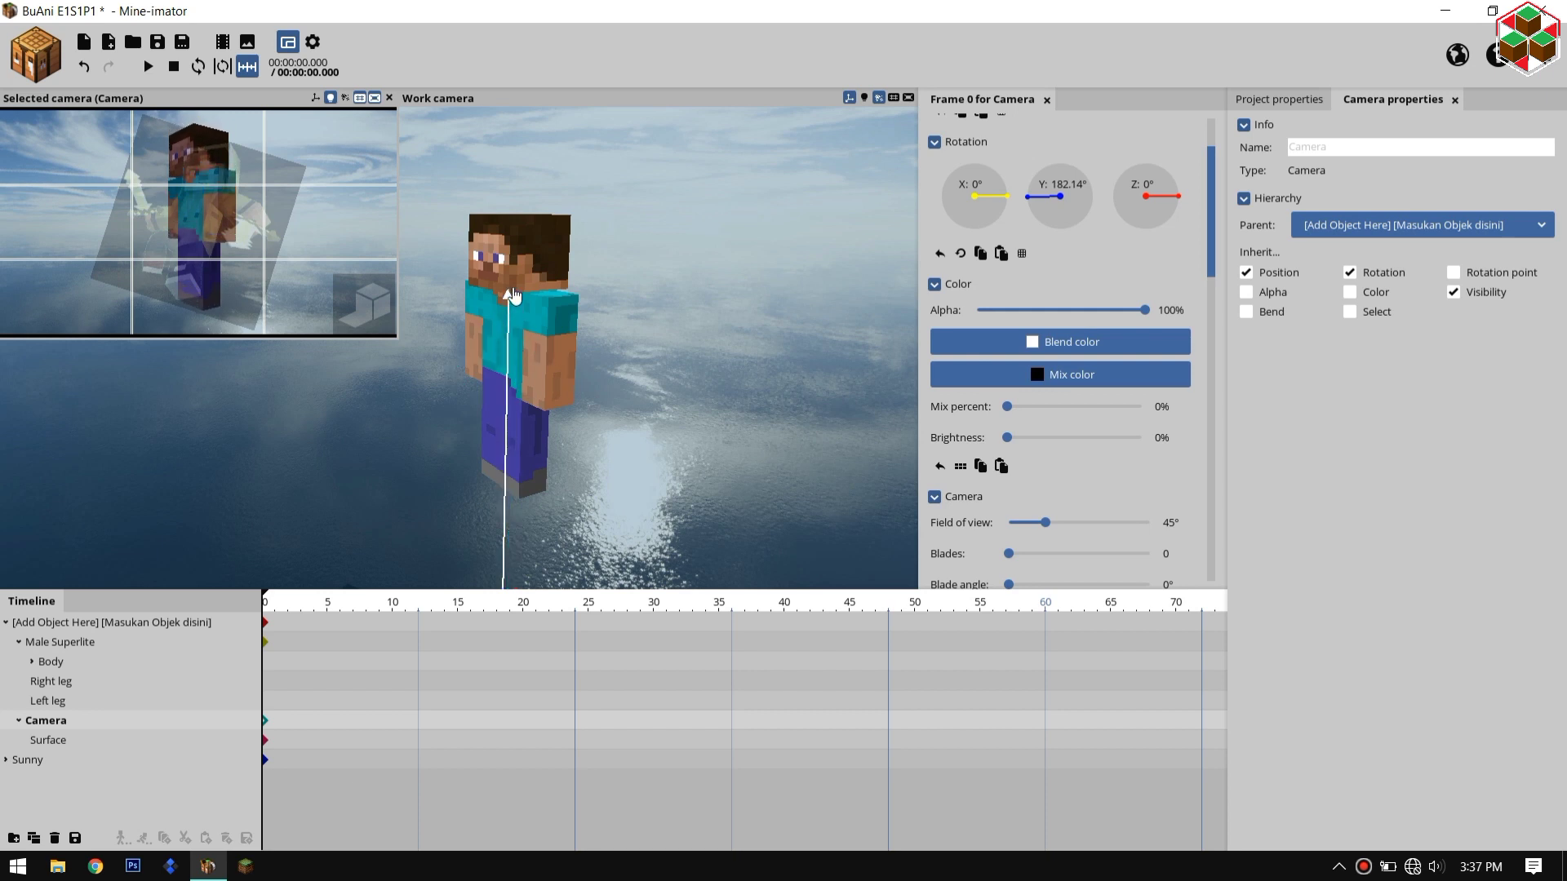
pyautogui.click(72, 651)
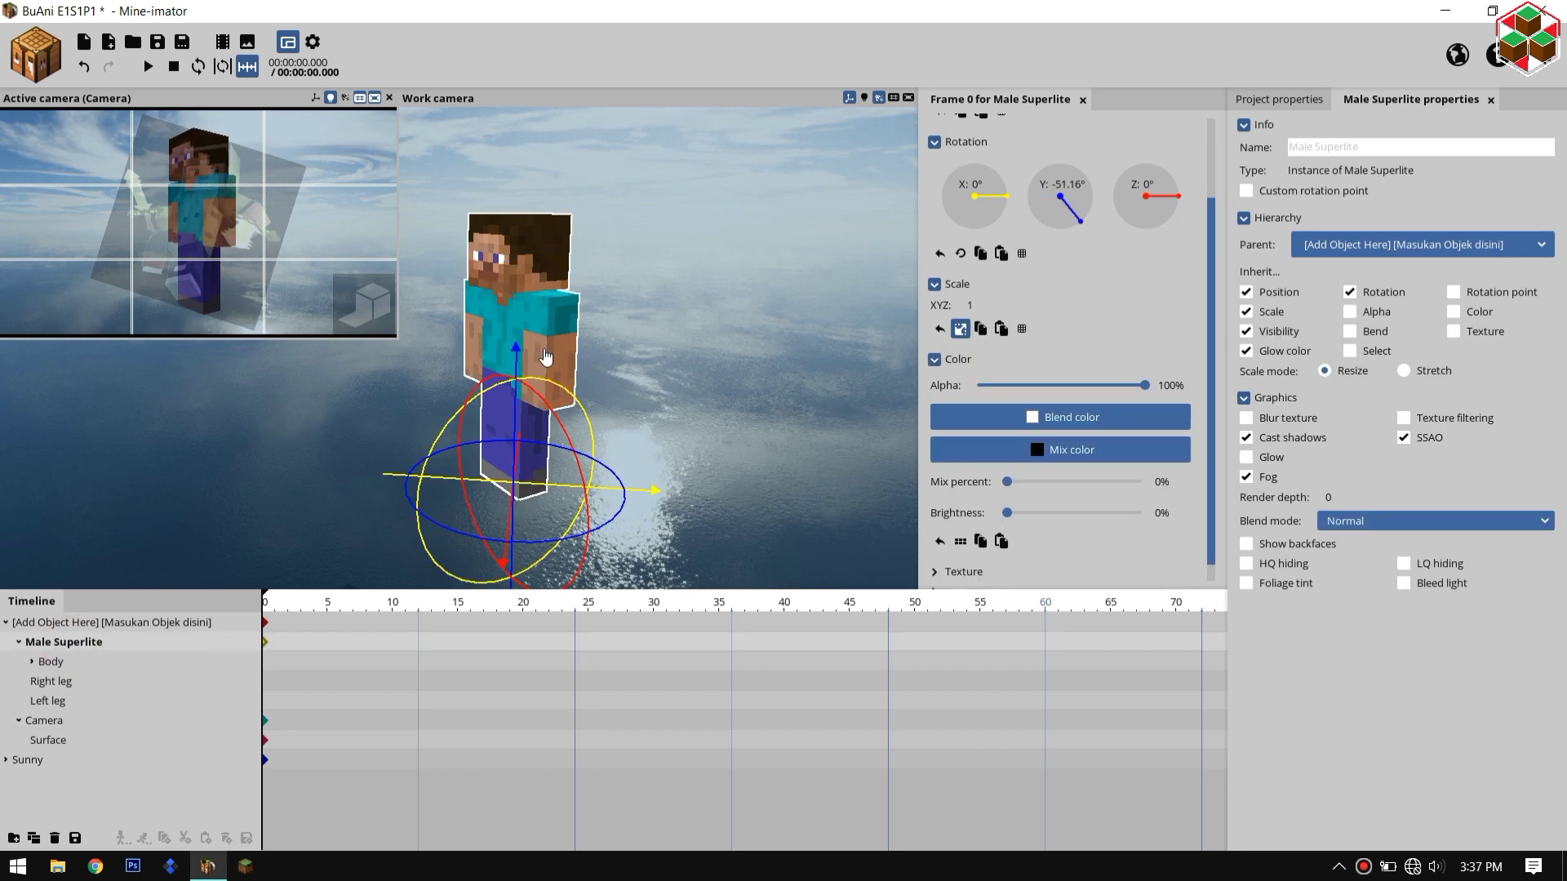
pyautogui.moveTo(569, 388); pyautogui.dragTo(592, 398)
pyautogui.moveTo(557, 486); pyautogui.dragTo(526, 422)
pyautogui.moveTo(489, 351); pyautogui.dragTo(499, 330)
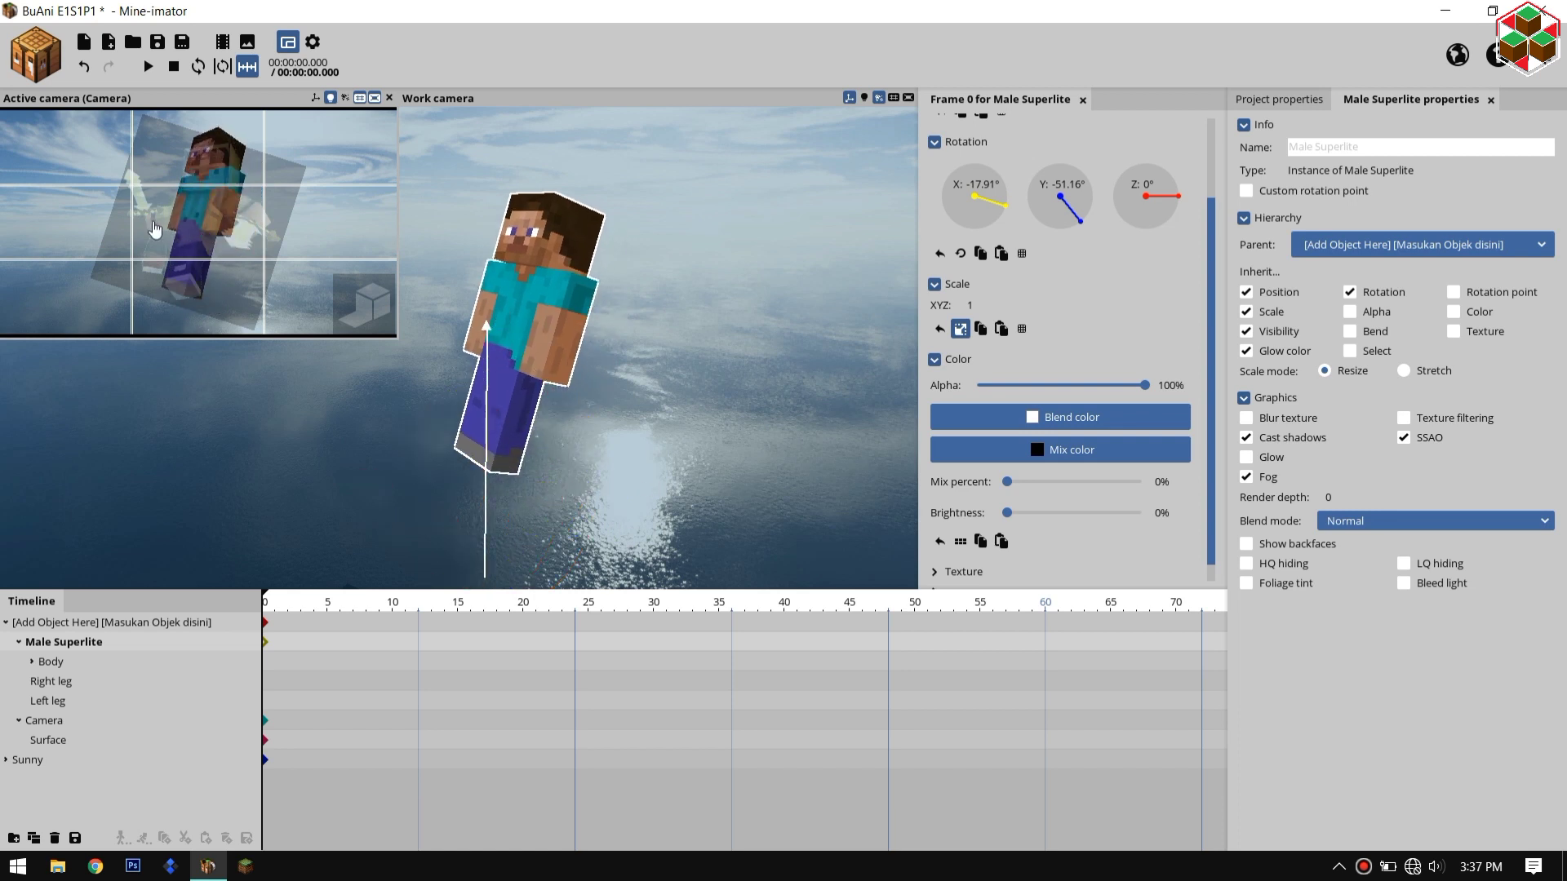
# Step: Rotate and bend the rig's right leg so its knee is raised like the reference character's
pyautogui.click(175, 248)
pyautogui.moveTo(664, 231); pyautogui.dragTo(627, 286, button='right')
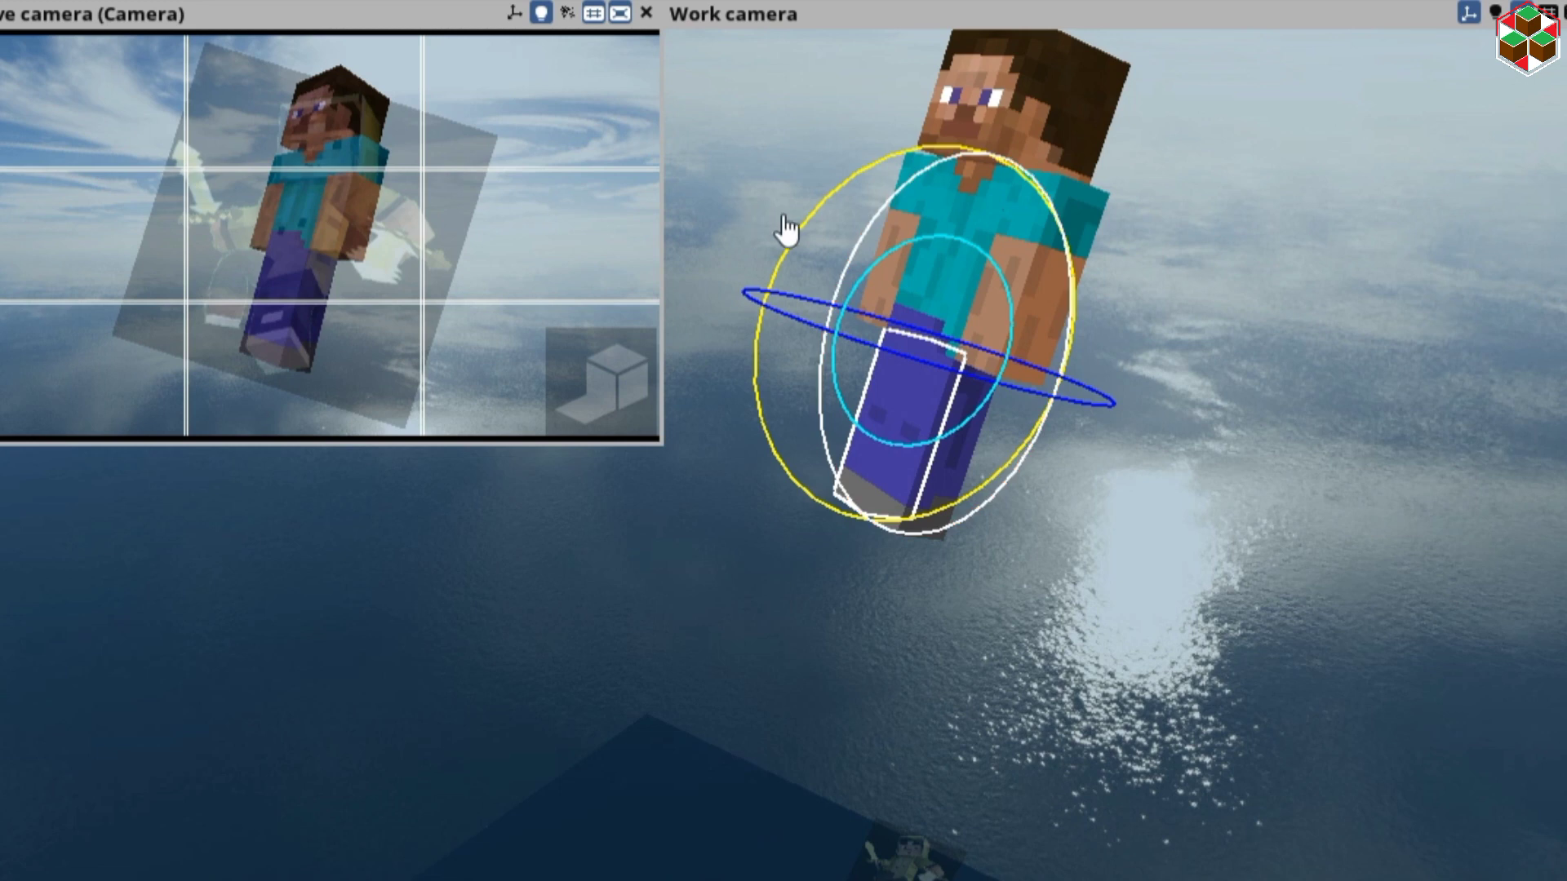
pyautogui.moveTo(788, 224); pyautogui.dragTo(972, 252)
pyautogui.moveTo(790, 253); pyautogui.dragTo(772, 259)
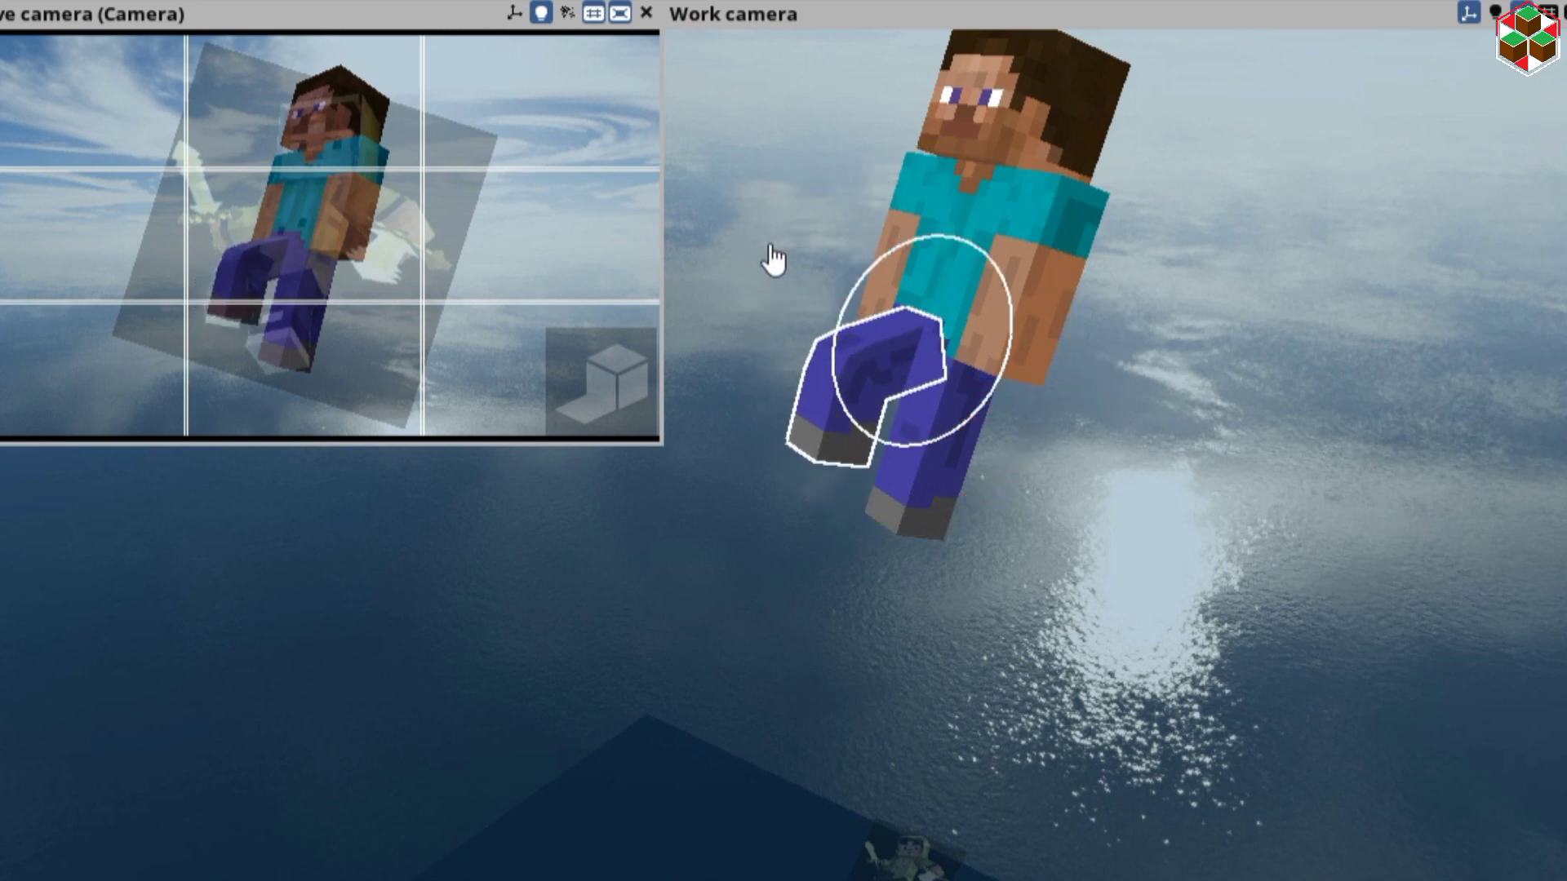
# Step: Lock the reference Surface and rotate the rig's left leg to match the reference
pyautogui.moveTo(276, 343); pyautogui.dragTo(290, 322)
pyautogui.click(291, 322)
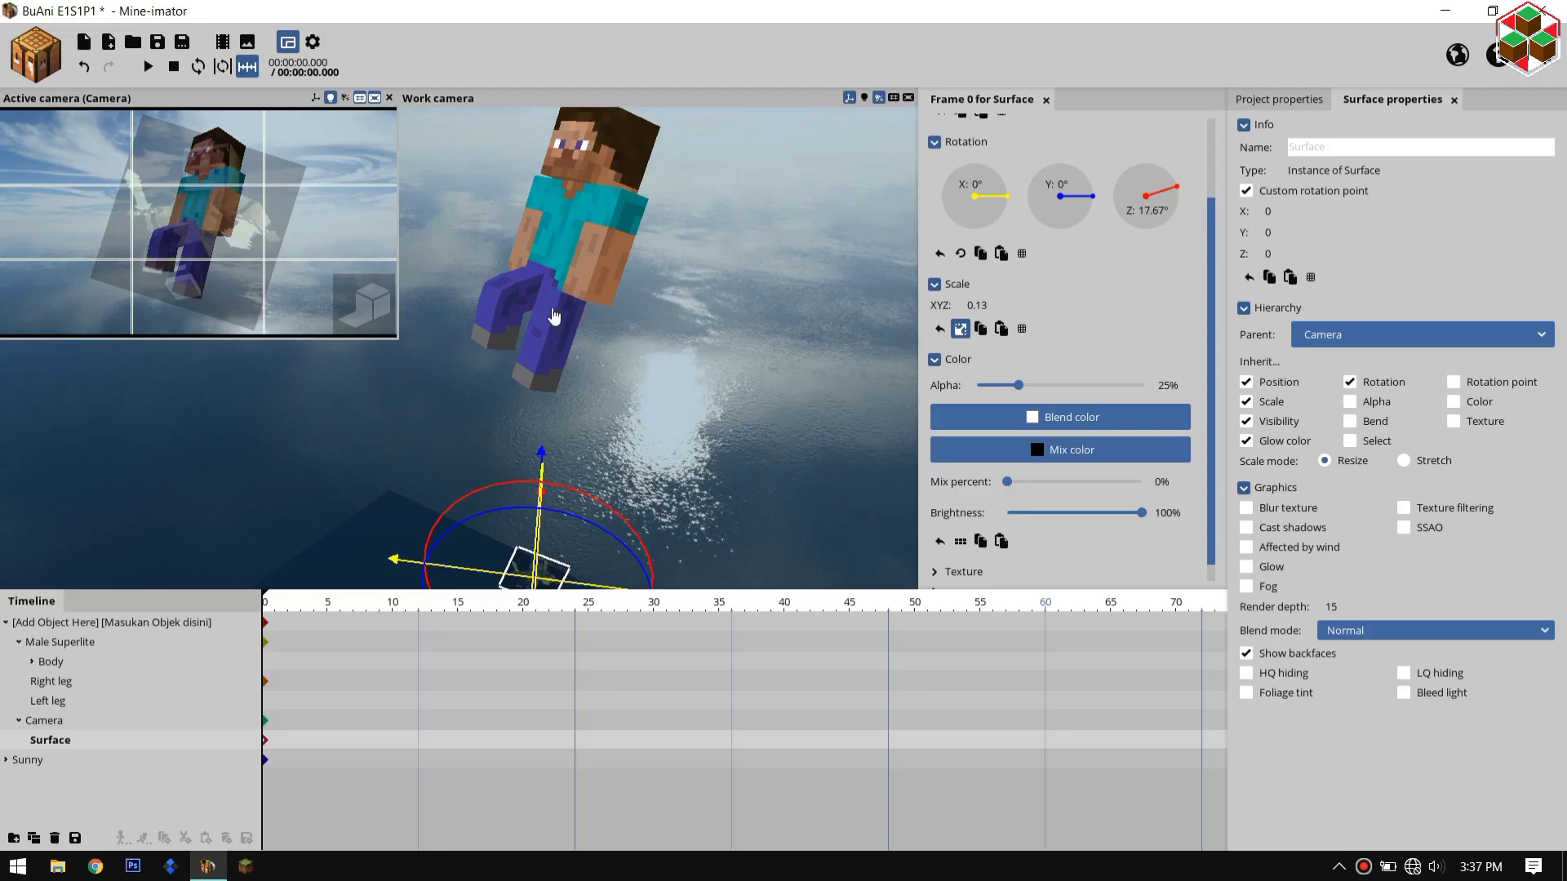
pyautogui.click(51, 701)
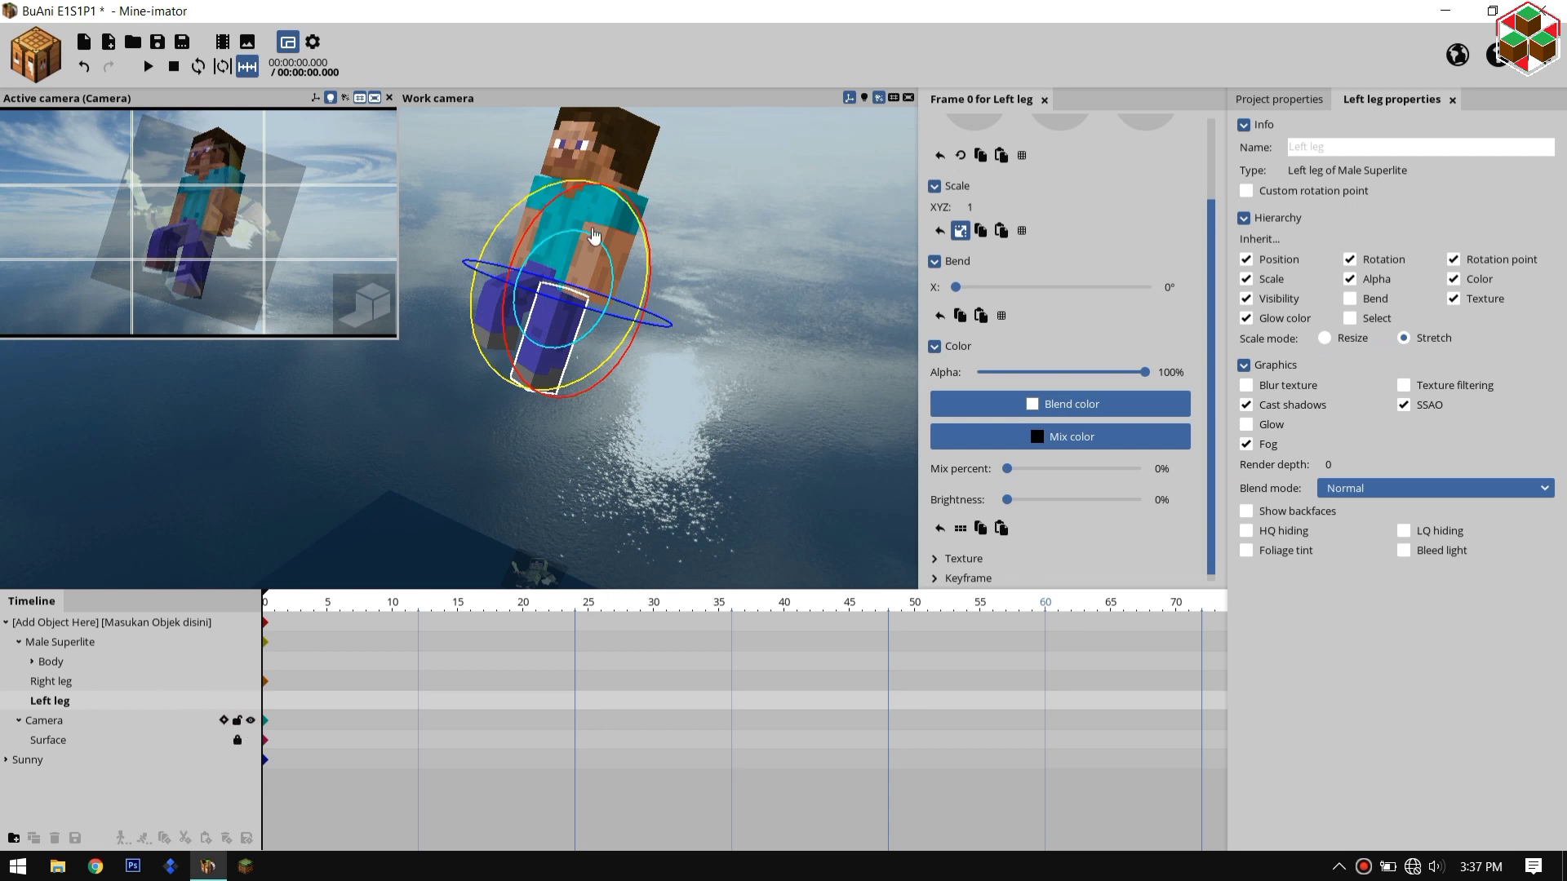
pyautogui.moveTo(529, 203)
pyautogui.mouseDown()
pyautogui.moveTo(574, 233)
pyautogui.moveTo(540, 229)
pyautogui.mouseUp()
# Step: Bend the rig's body about 16° on X and 22° on Y
pyautogui.click(537, 261)
pyautogui.moveTo(690, 128); pyautogui.dragTo(610, 171)
pyautogui.scroll(4, 609, 173)
pyautogui.moveTo(586, 289); pyautogui.dragTo(593, 267)
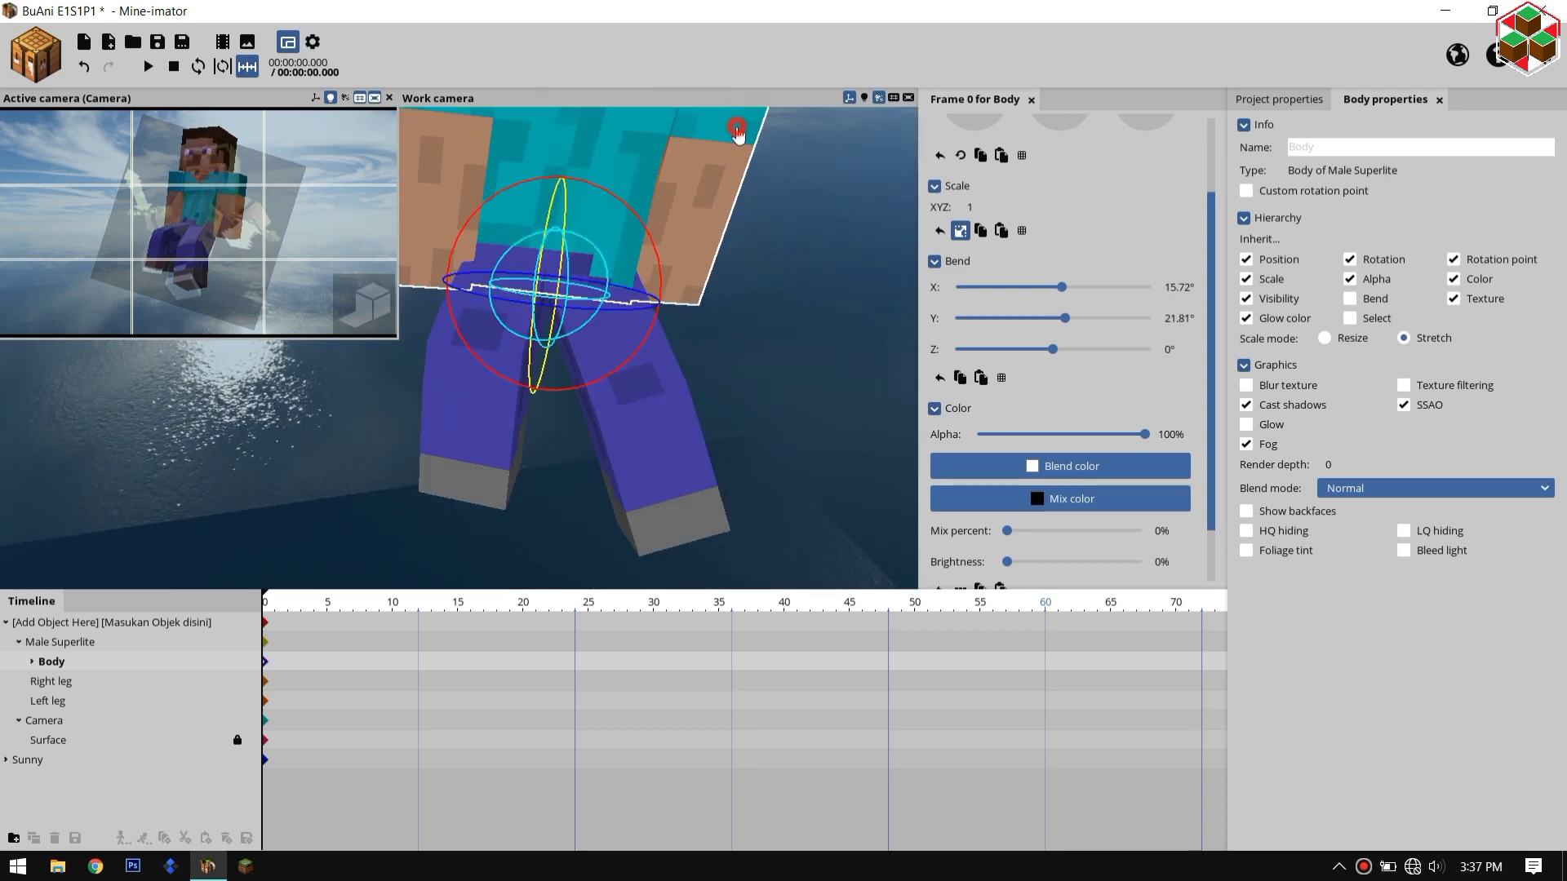
# Step: Swing the left arm outward with a bent elbow and raise the bent right arm to match the reference
pyautogui.click(737, 131)
pyautogui.moveTo(728, 374); pyautogui.dragTo(710, 305)
pyautogui.scroll(-4, 710, 305)
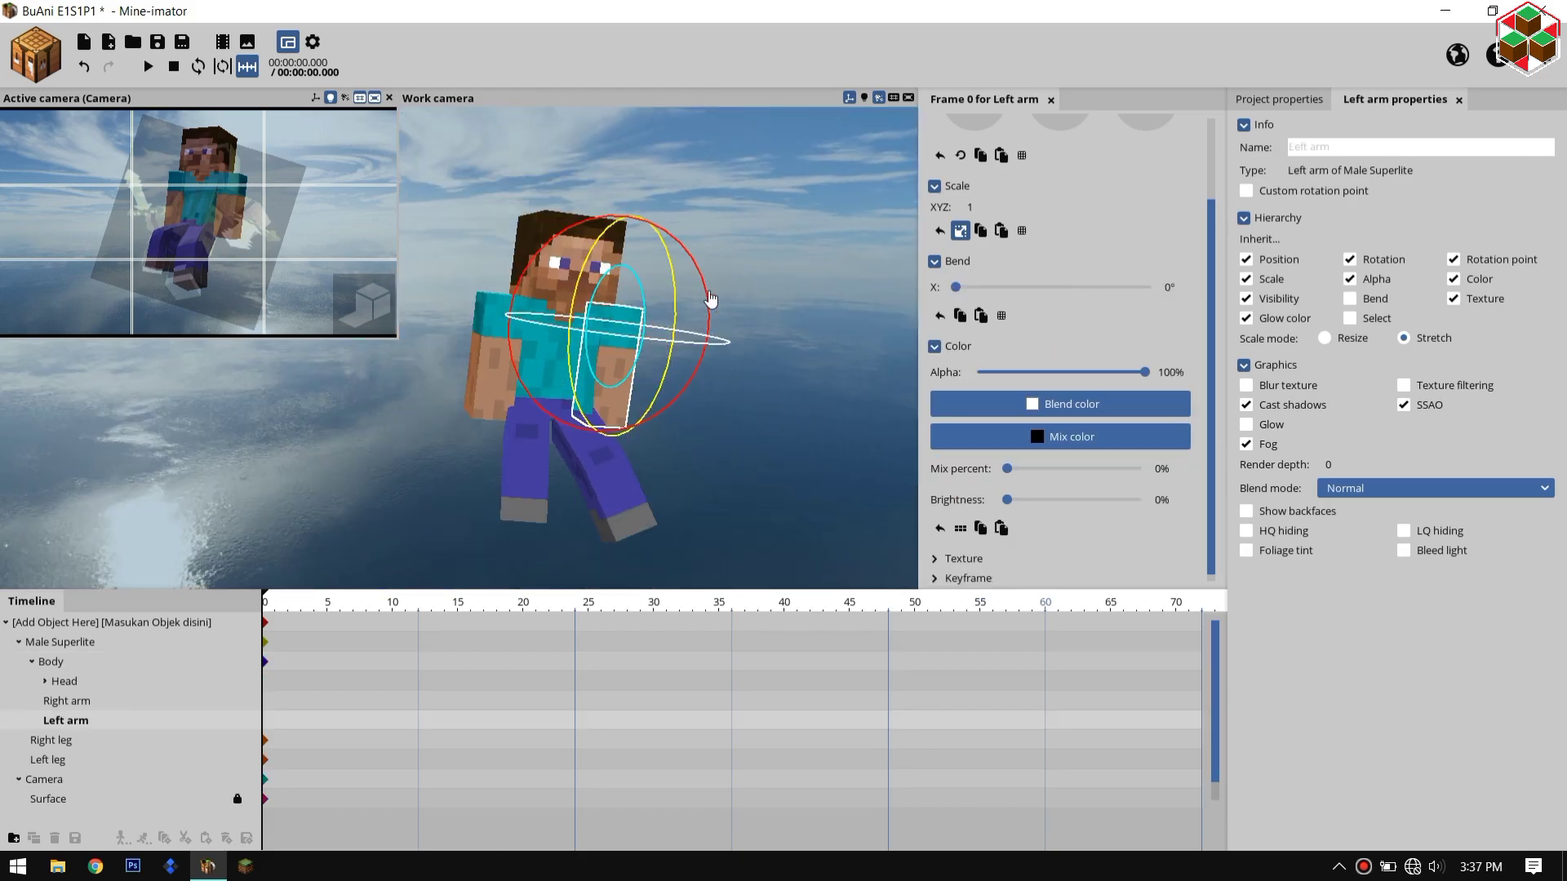
pyautogui.moveTo(1027, 126); pyautogui.dragTo(1148, 352)
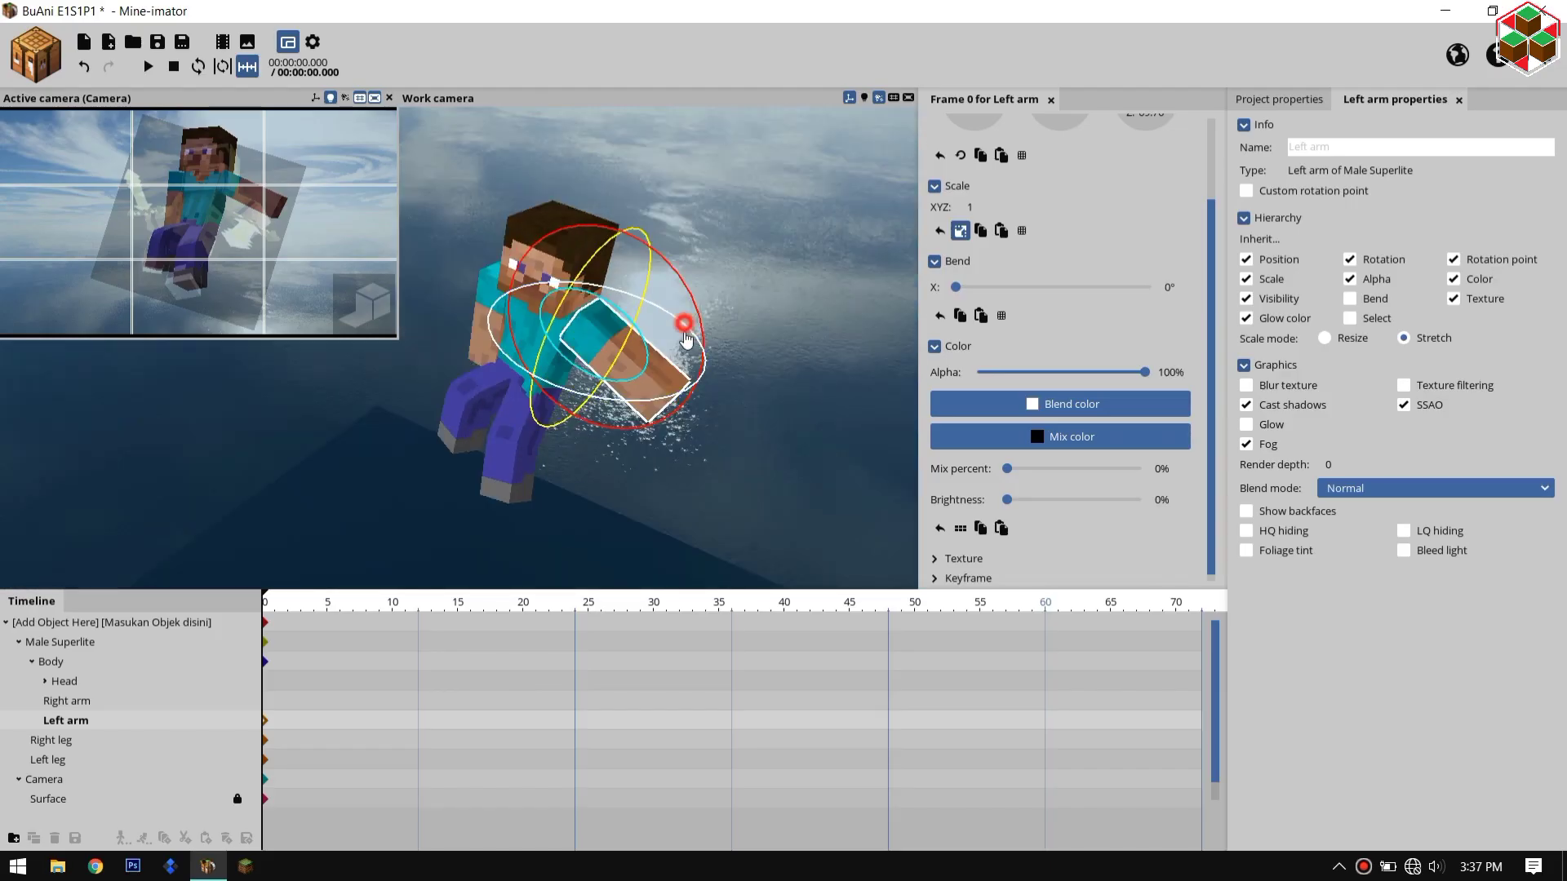
pyautogui.moveTo(686, 336); pyautogui.dragTo(649, 349)
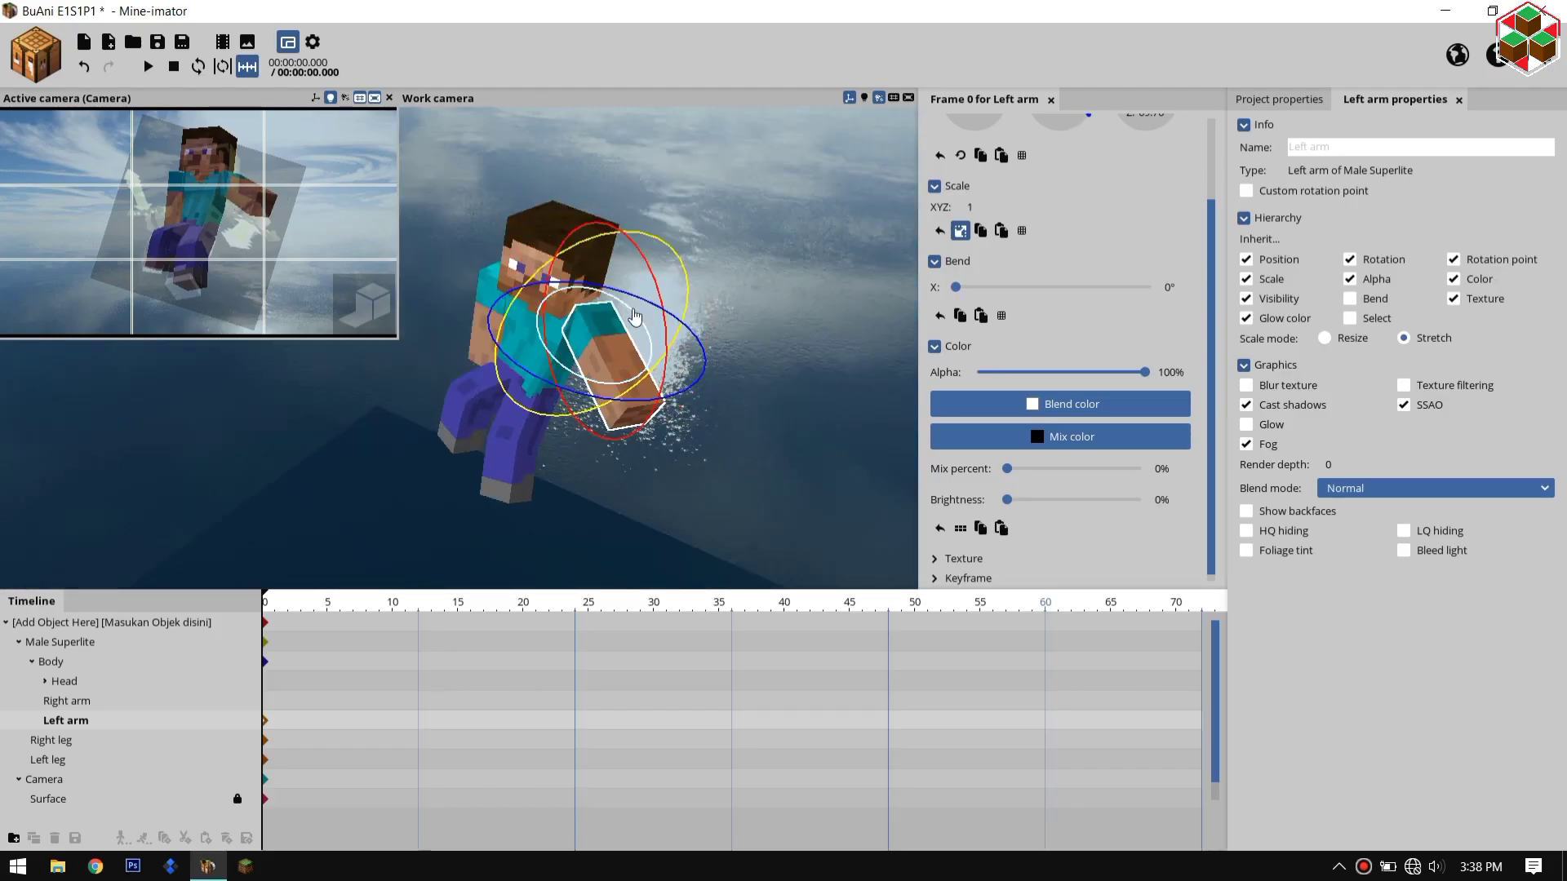
pyautogui.click(480, 310)
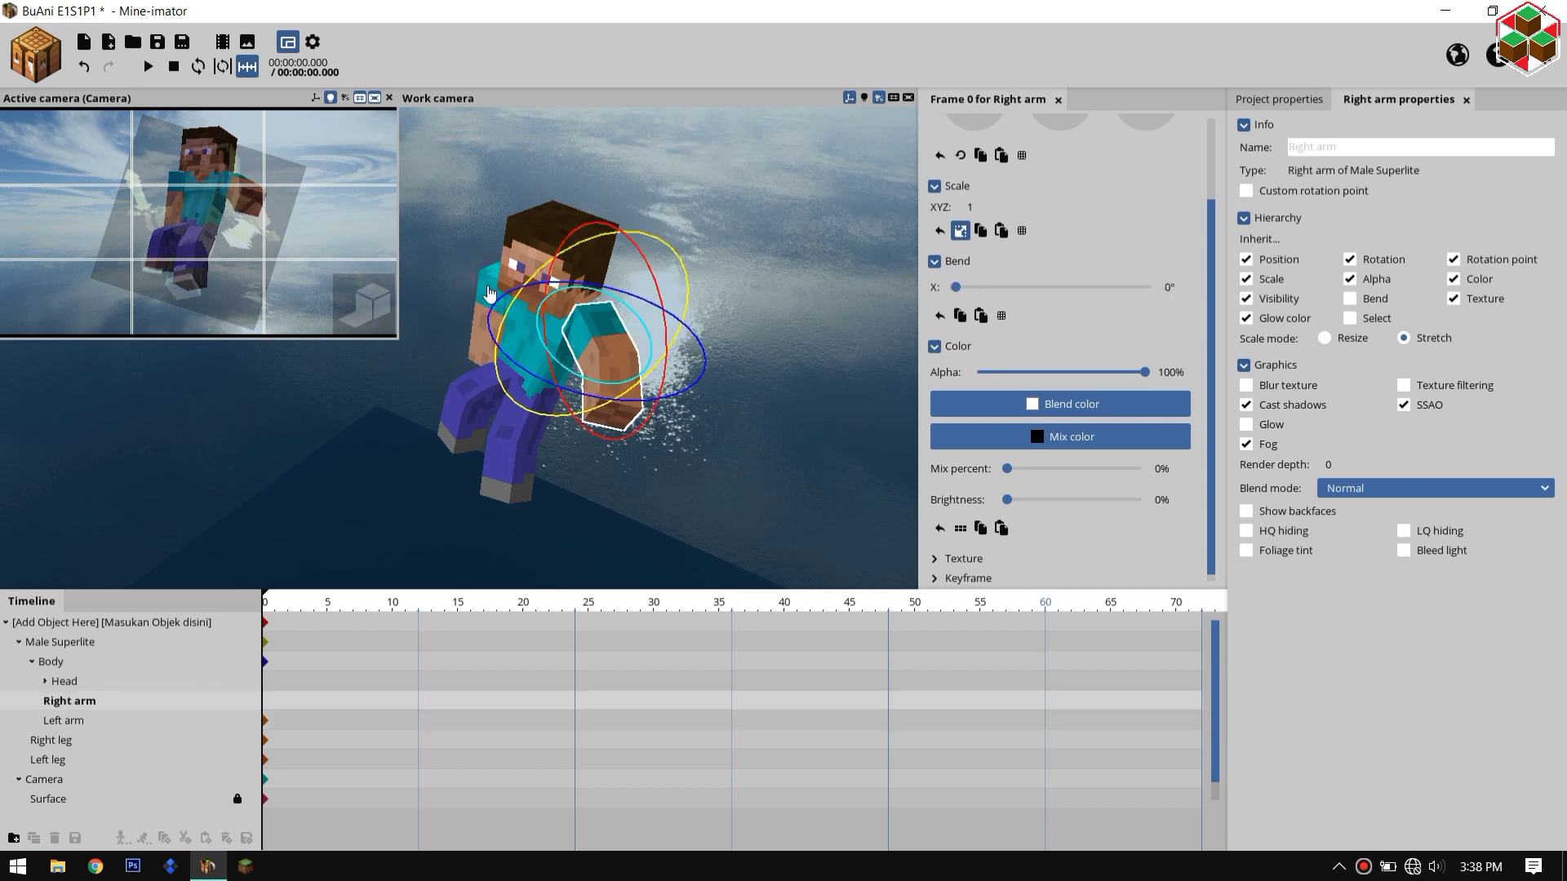
pyautogui.moveTo(589, 263); pyautogui.dragTo(576, 330)
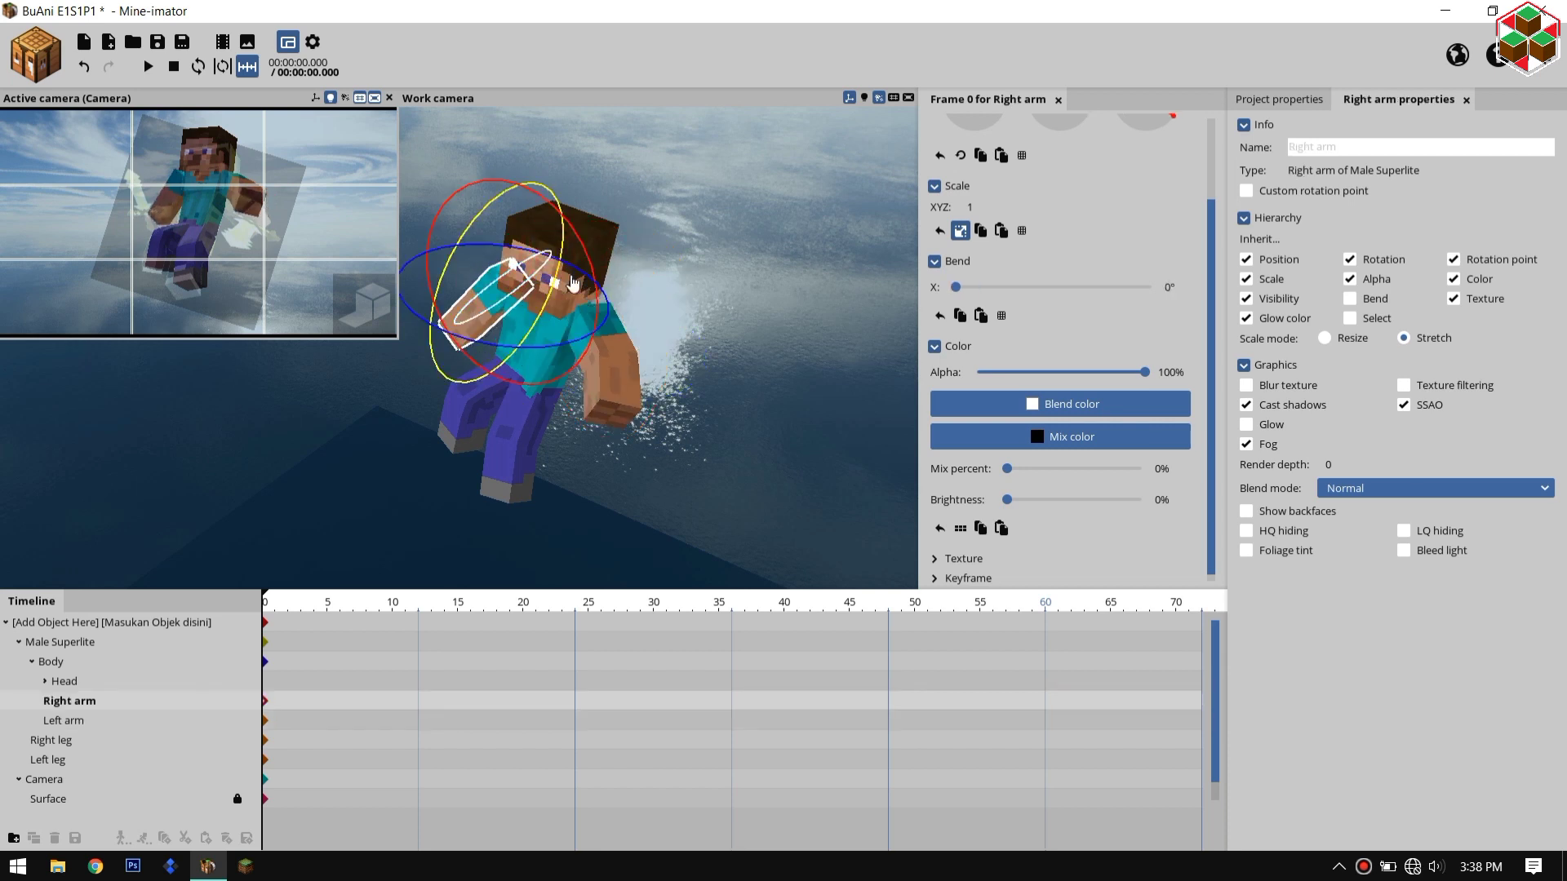
# Step: Turn the head towards the camera and increase the body's X bend to about 32°
pyautogui.click(563, 249)
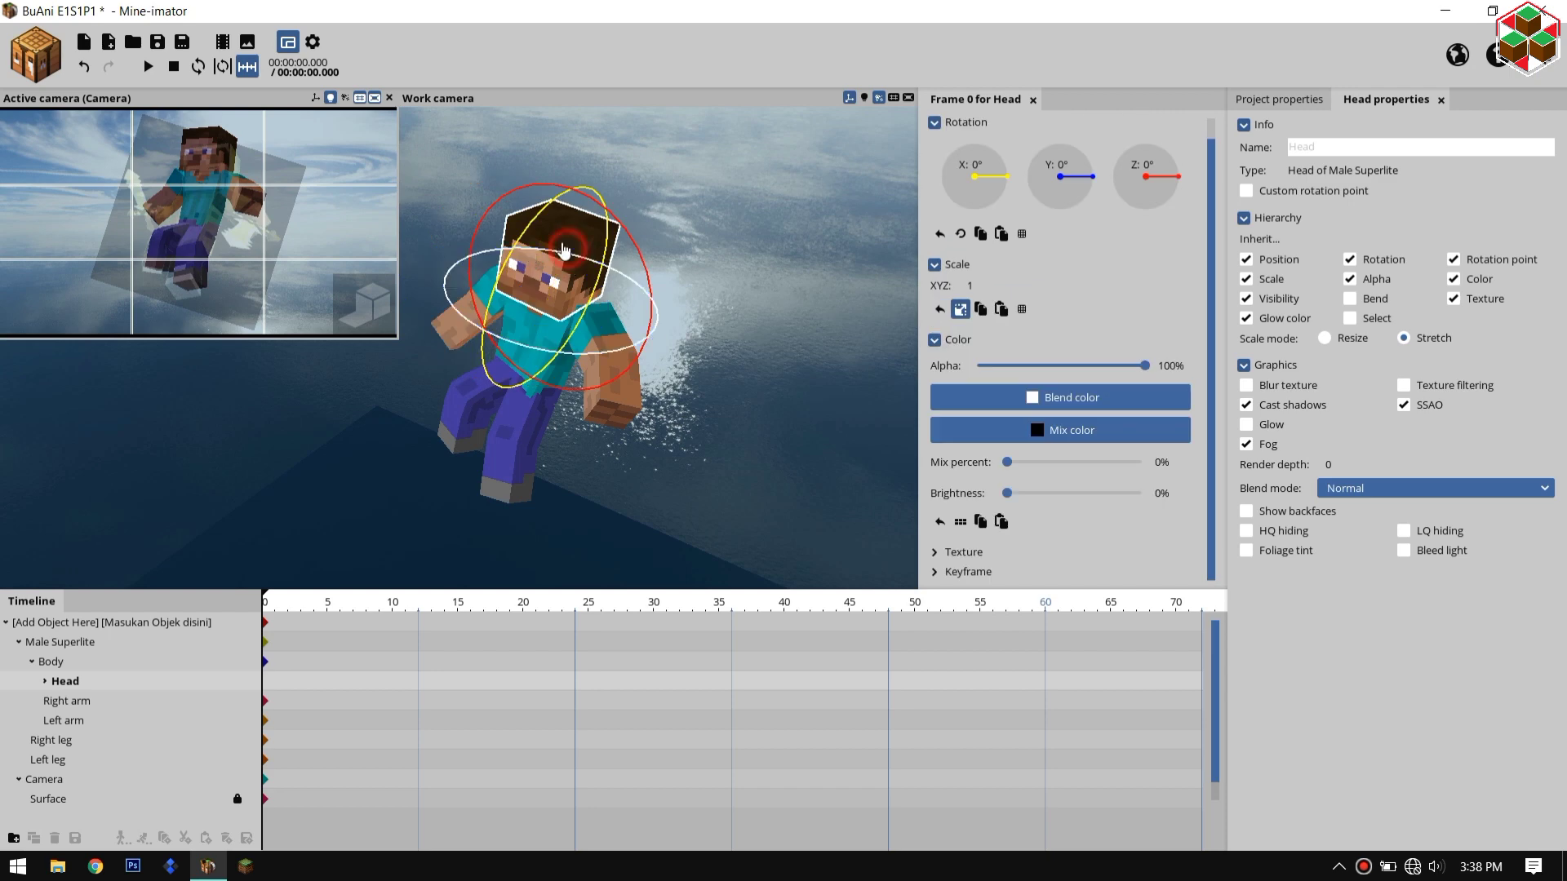
pyautogui.moveTo(548, 245); pyautogui.dragTo(547, 245)
pyautogui.click(554, 337)
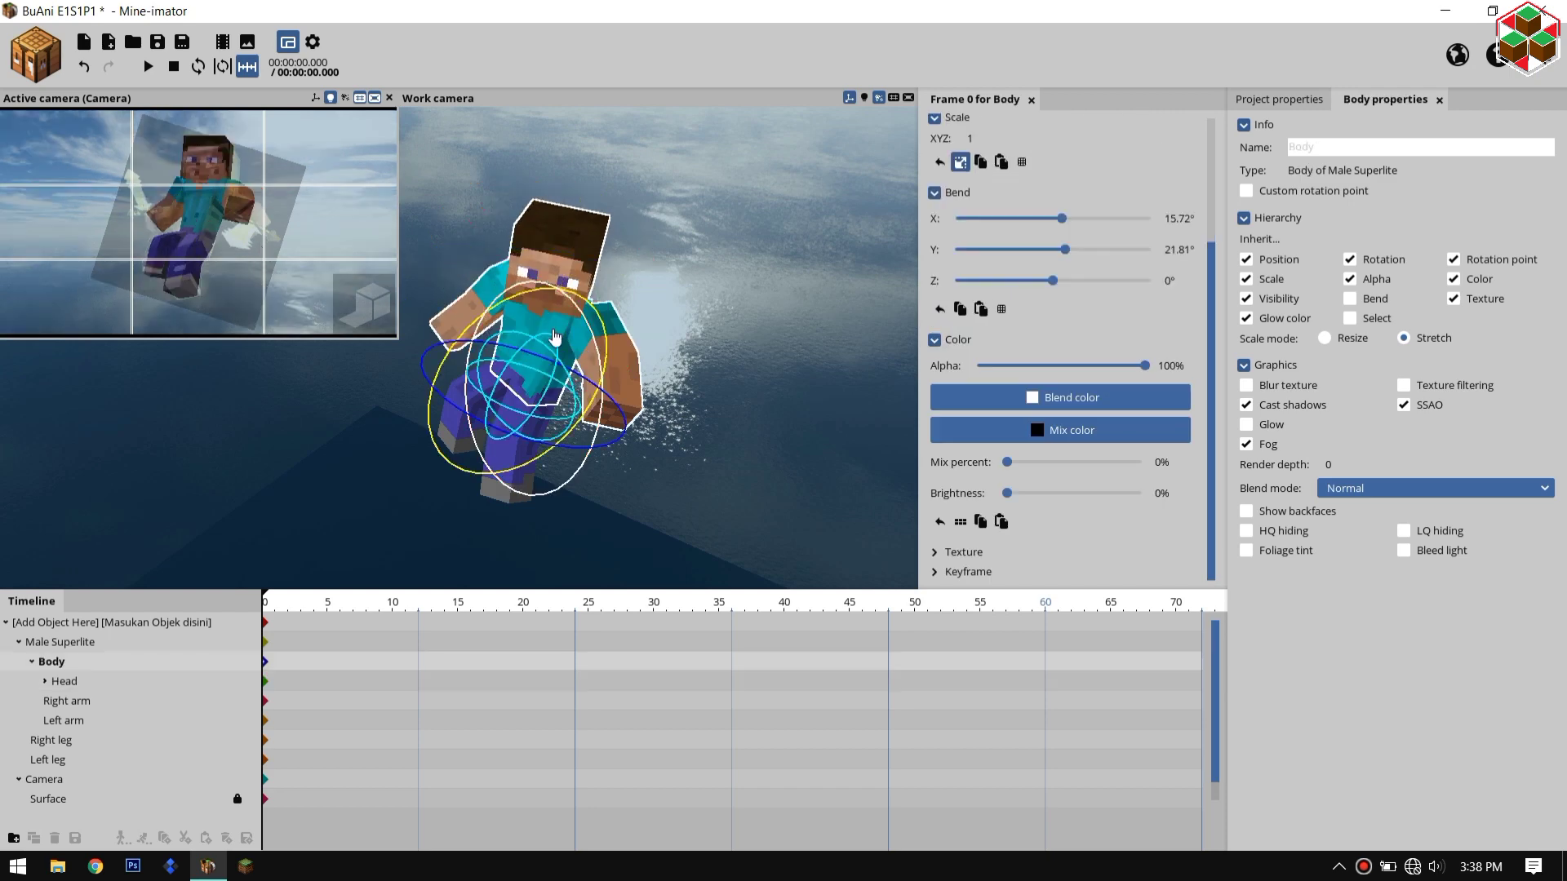
pyautogui.moveTo(541, 337); pyautogui.dragTo(566, 296)
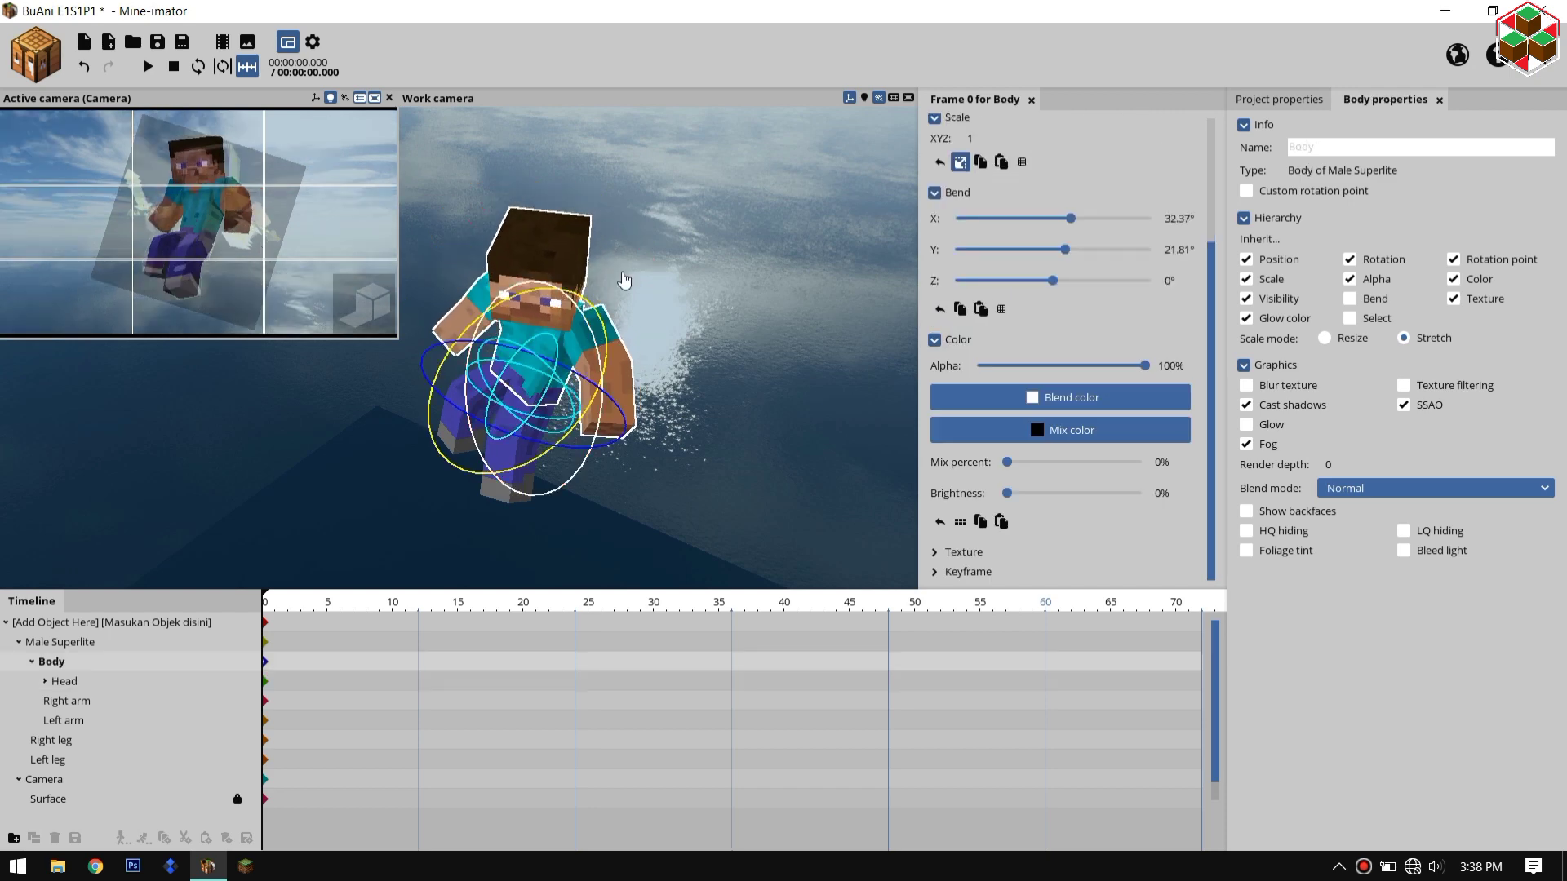
# Step: Refine the left arm's rotation and bend to follow the reference character's arm
pyautogui.moveTo(562, 366); pyautogui.dragTo(640, 336)
pyautogui.click(563, 377)
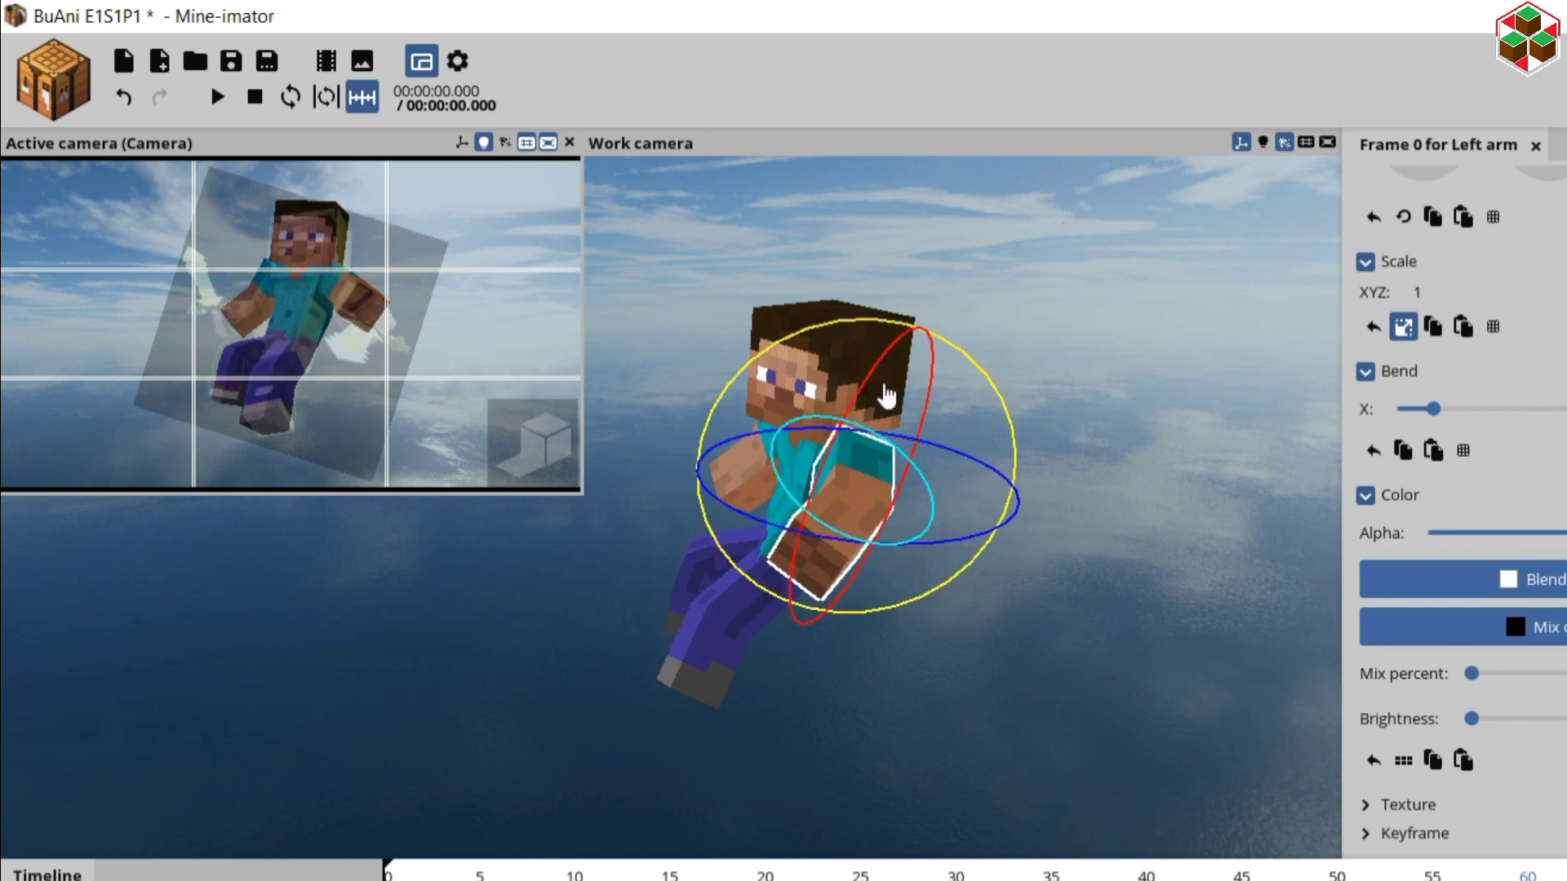
pyautogui.moveTo(868, 364); pyautogui.dragTo(882, 396)
pyautogui.moveTo(969, 442); pyautogui.dragTo(997, 382)
pyautogui.moveTo(938, 352); pyautogui.dragTo(904, 330)
pyautogui.moveTo(991, 526); pyautogui.dragTo(972, 499)
# Step: Adjust the right arm's rotation to line up with the reference character's raised arm
pyautogui.click(741, 476)
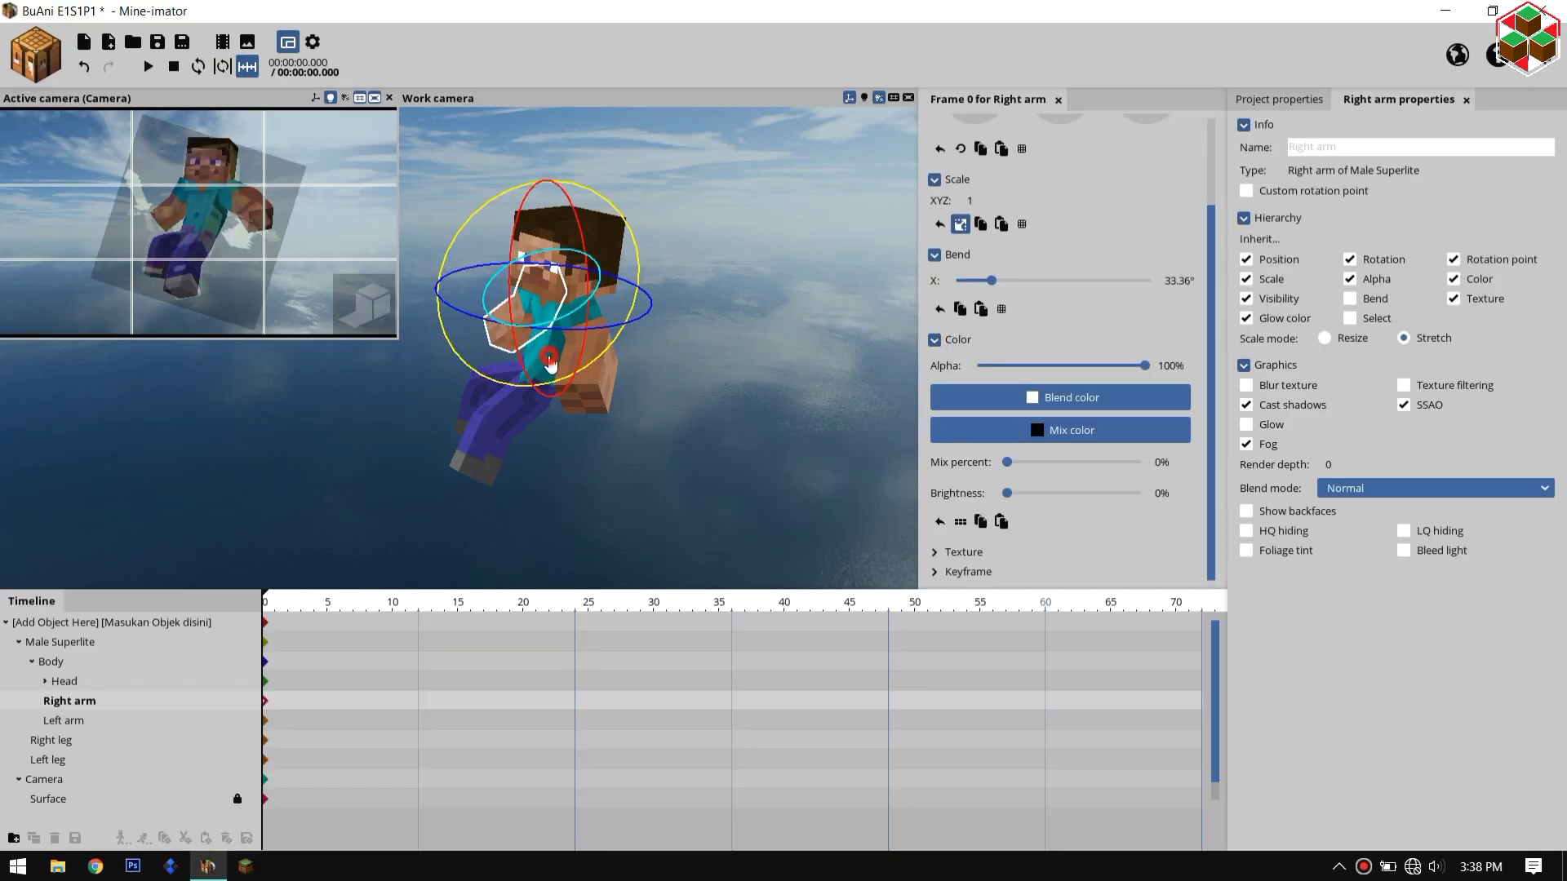
pyautogui.click(550, 359)
pyautogui.moveTo(609, 308); pyautogui.dragTo(490, 293)
# Step: Fine-tune the pose of the body and legs around the hips to follow the reference
pyautogui.click(517, 340)
pyautogui.scroll(5, 517, 339)
pyautogui.click(645, 547)
pyautogui.moveTo(734, 463); pyautogui.dragTo(739, 475)
pyautogui.moveTo(698, 477); pyautogui.dragTo(705, 490)
pyautogui.moveTo(636, 473); pyautogui.dragTo(625, 432)
pyautogui.moveTo(722, 465); pyautogui.dragTo(733, 482)
# Step: Try a camera field of view of 55° with the reference Surface hidden
pyautogui.click(48, 779)
pyautogui.moveTo(1045, 516); pyautogui.dragTo(1063, 517)
pyautogui.click(1168, 516)
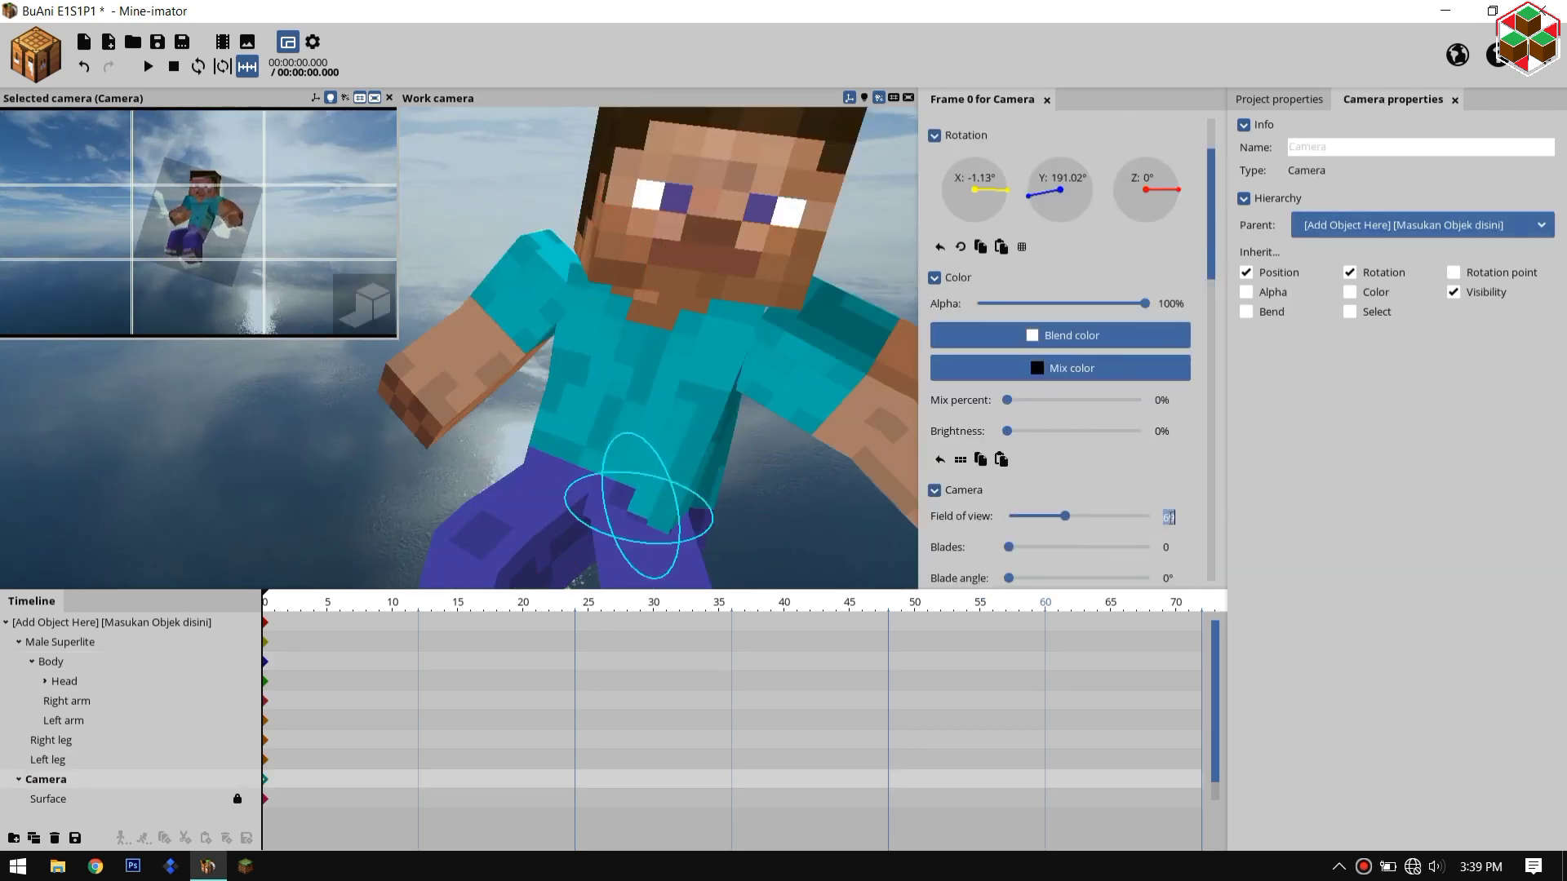
pyautogui.write('55')
pyautogui.scroll(-5, 612, 503)
pyautogui.moveTo(618, 479); pyautogui.dragTo(629, 541)
pyautogui.click(251, 799)
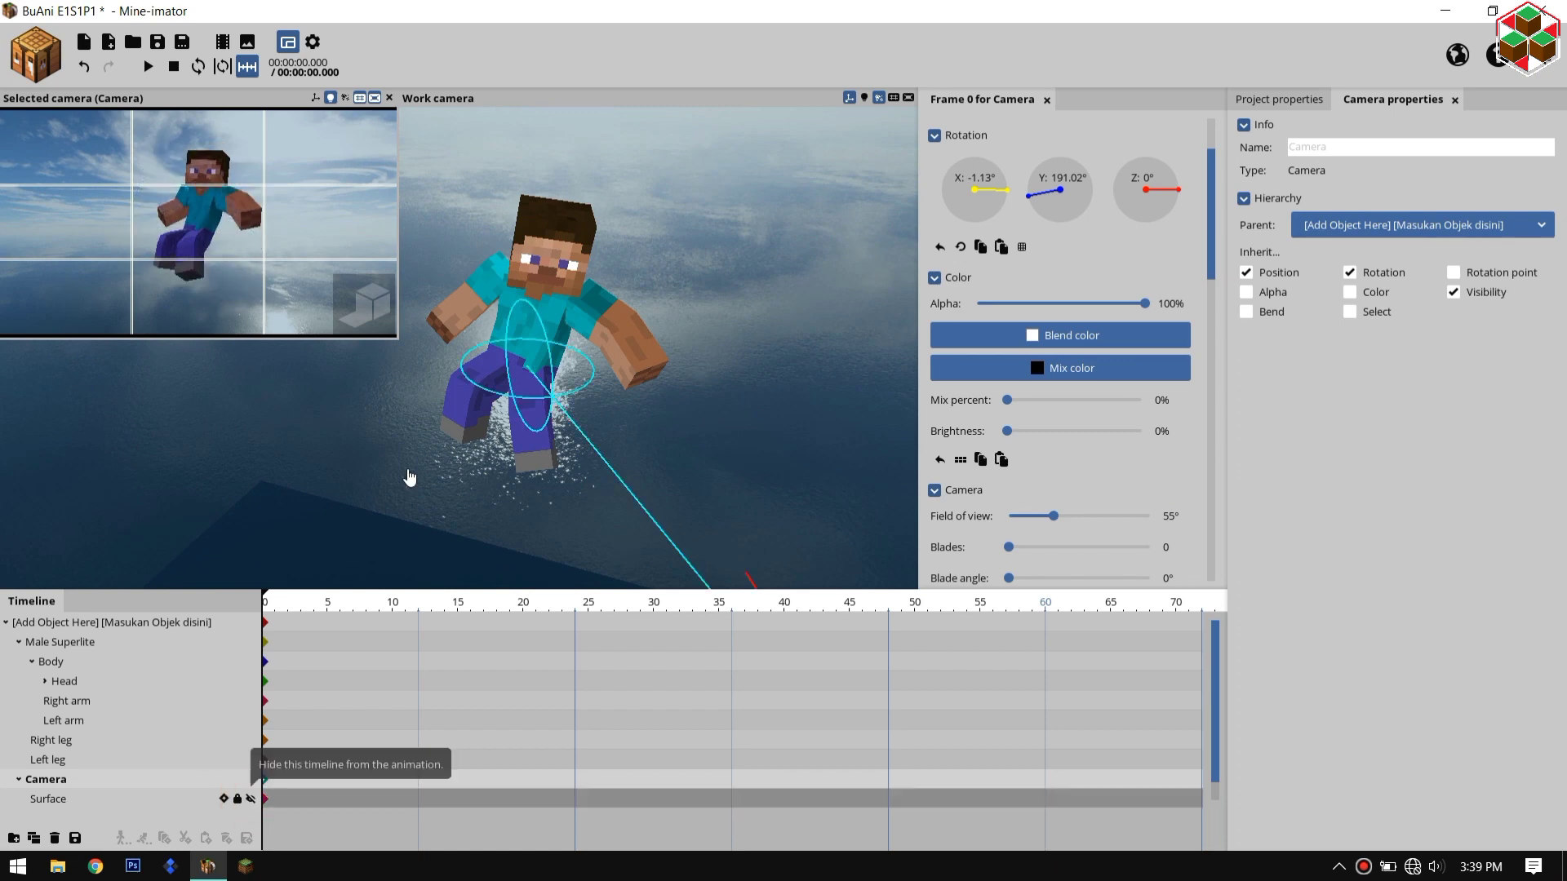
# Step: Set the camera's field of view to 45°, compare the pose with the reference, and hide the Surface
pyautogui.click(1170, 516)
pyautogui.write('45')
pyautogui.click(250, 800)
pyautogui.moveTo(608, 470); pyautogui.dragTo(609, 565)
pyautogui.click(251, 800)
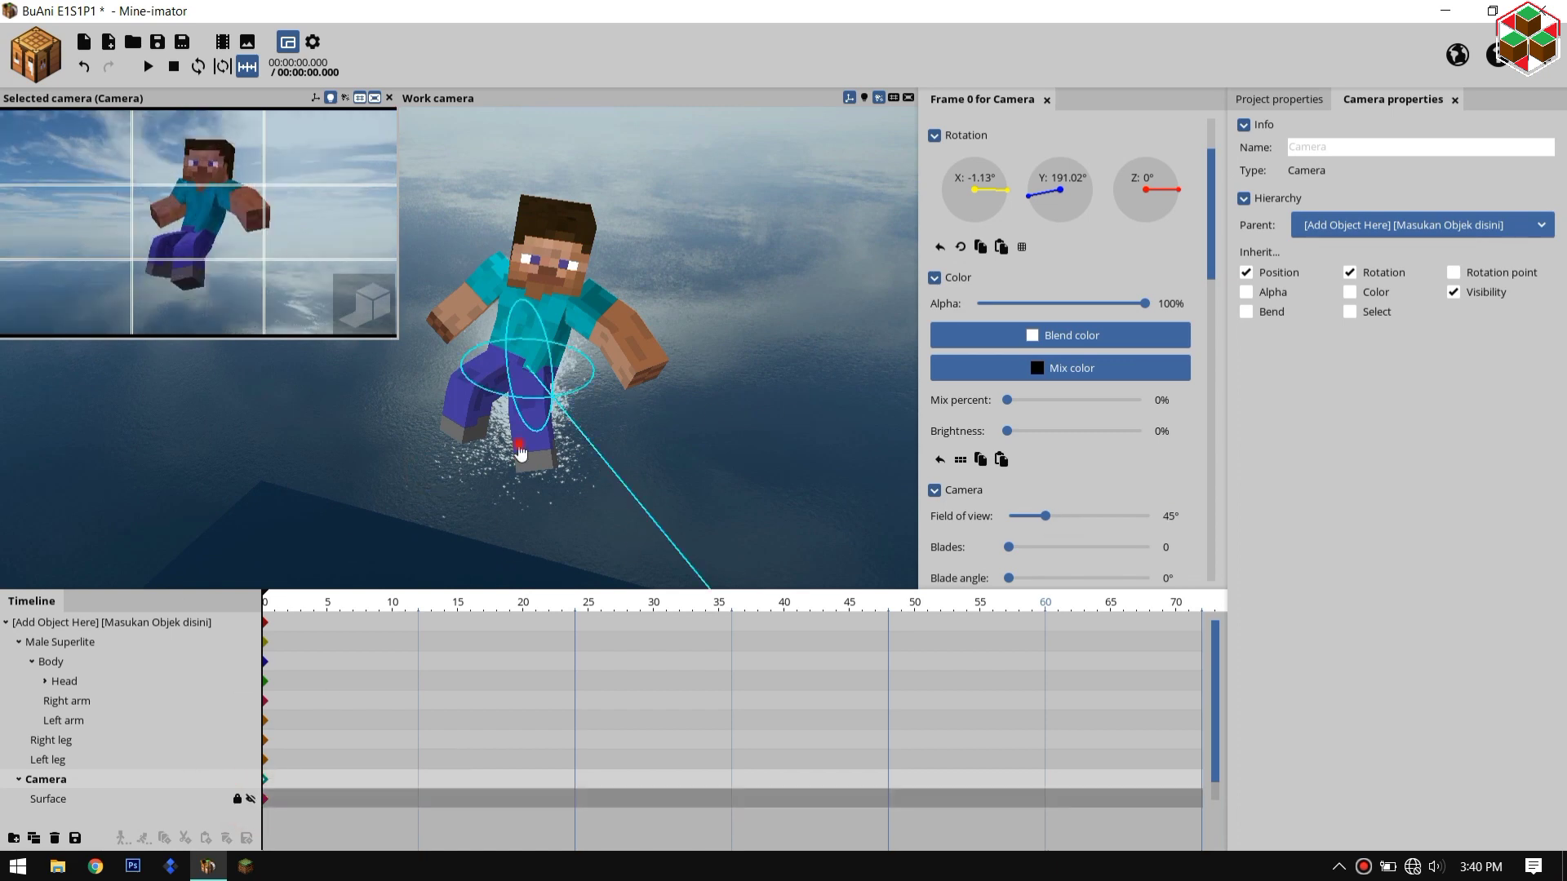
# Step: Adjust the left leg's rotation and turn the body to make the pose more dynamic
pyautogui.click(51, 760)
pyautogui.scroll(5, 577, 424)
pyautogui.moveTo(653, 490); pyautogui.dragTo(522, 388)
pyautogui.scroll(3, 577, 424)
pyautogui.click(548, 284)
pyautogui.moveTo(504, 414); pyautogui.dragTo(541, 411)
# Step: Rotate the head to face the camera and adjust the left arm's pose
pyautogui.click(64, 681)
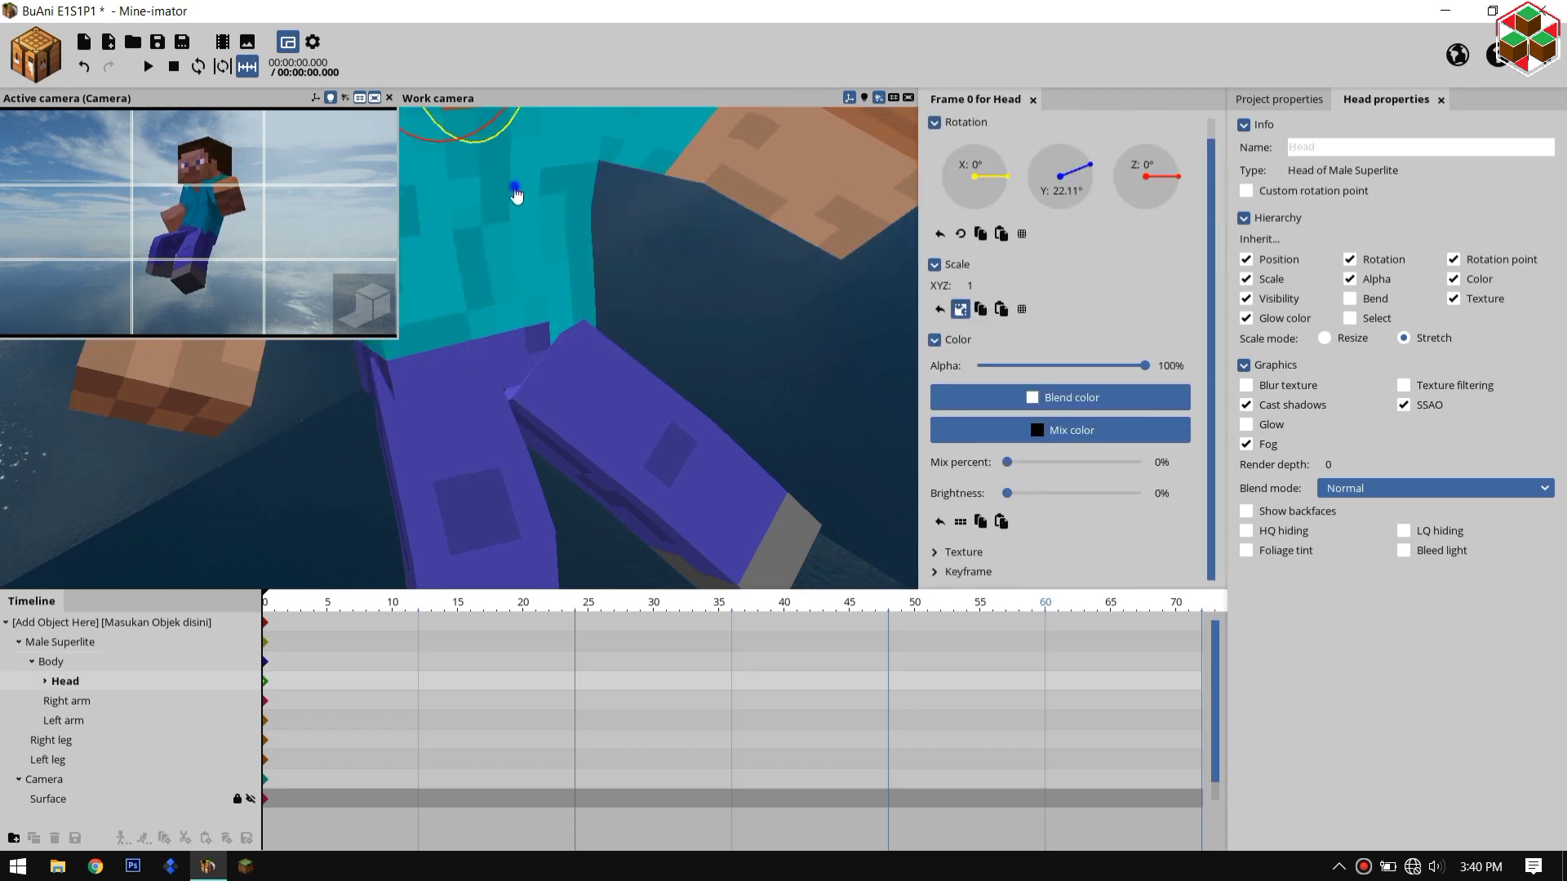
pyautogui.scroll(-3, 457, 343)
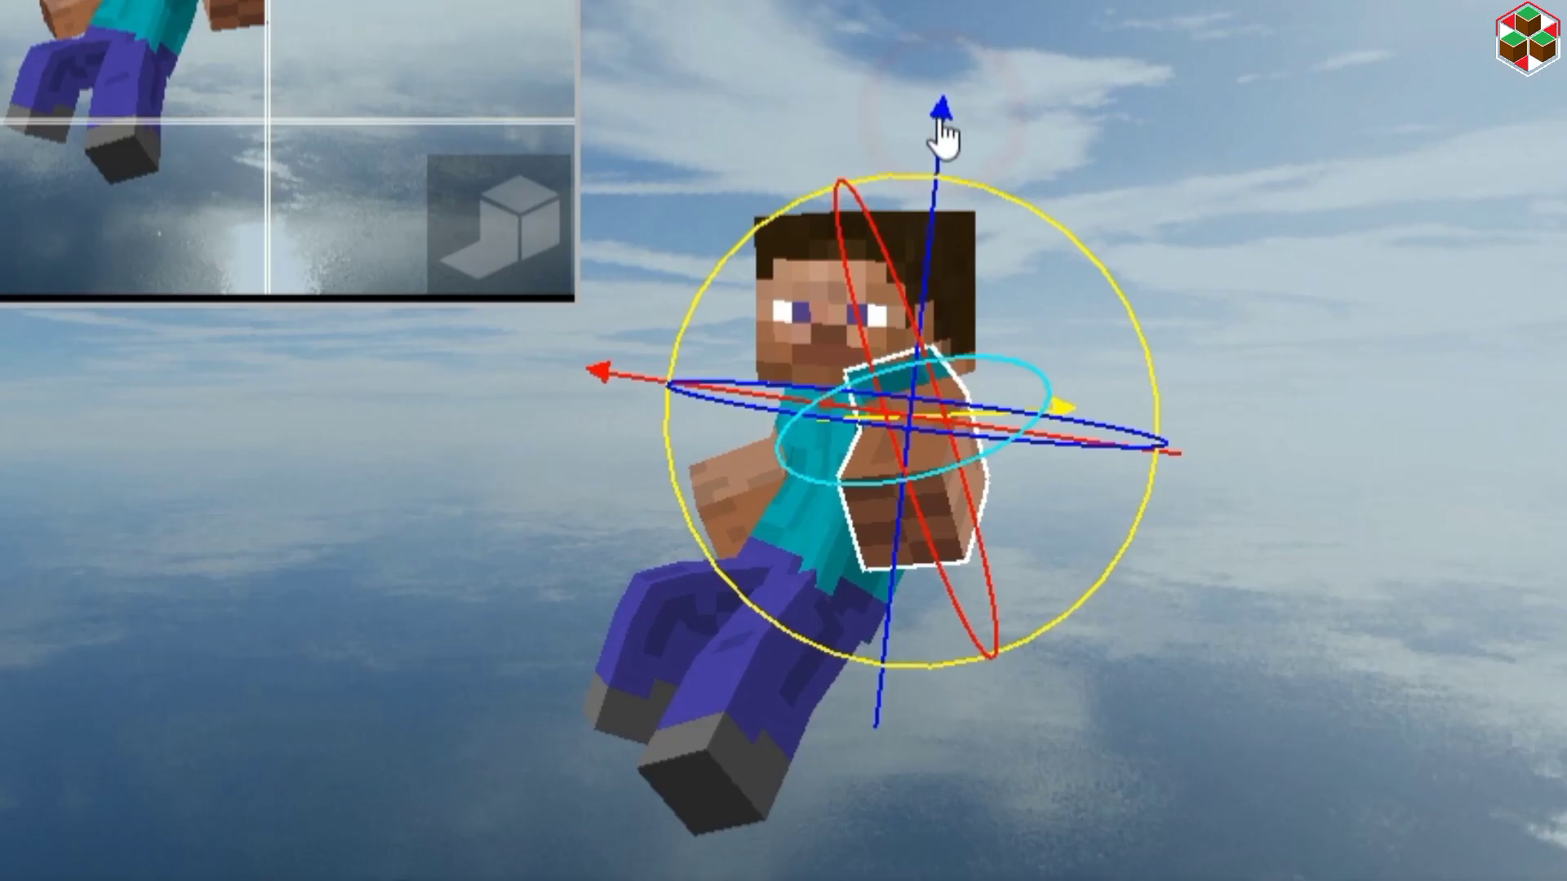
pyautogui.moveTo(617, 566); pyautogui.dragTo(612, 251)
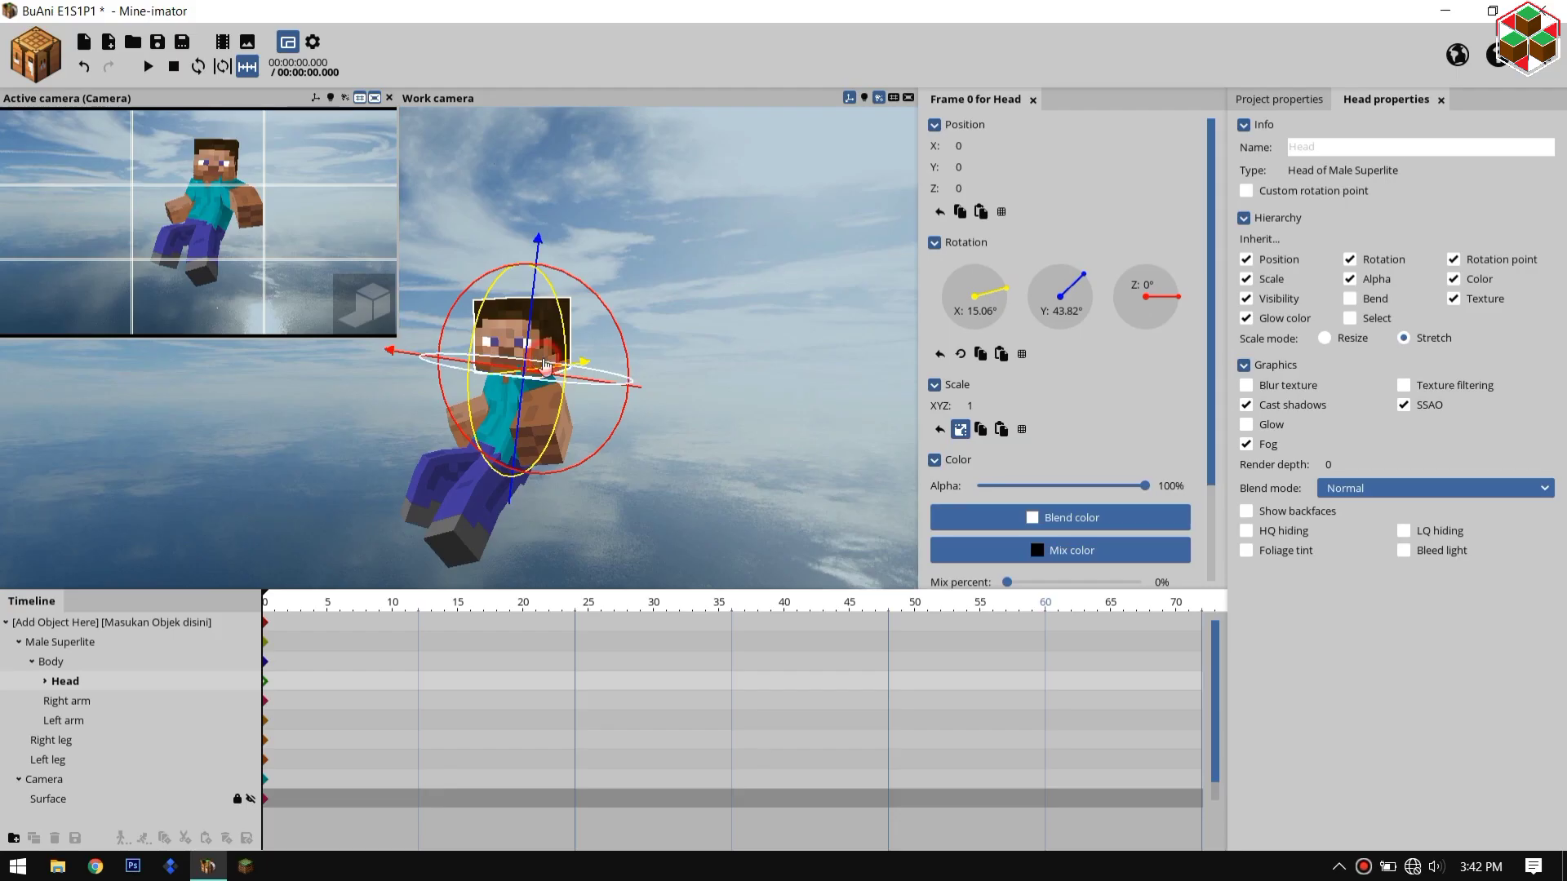
pyautogui.moveTo(545, 365); pyautogui.dragTo(555, 359)
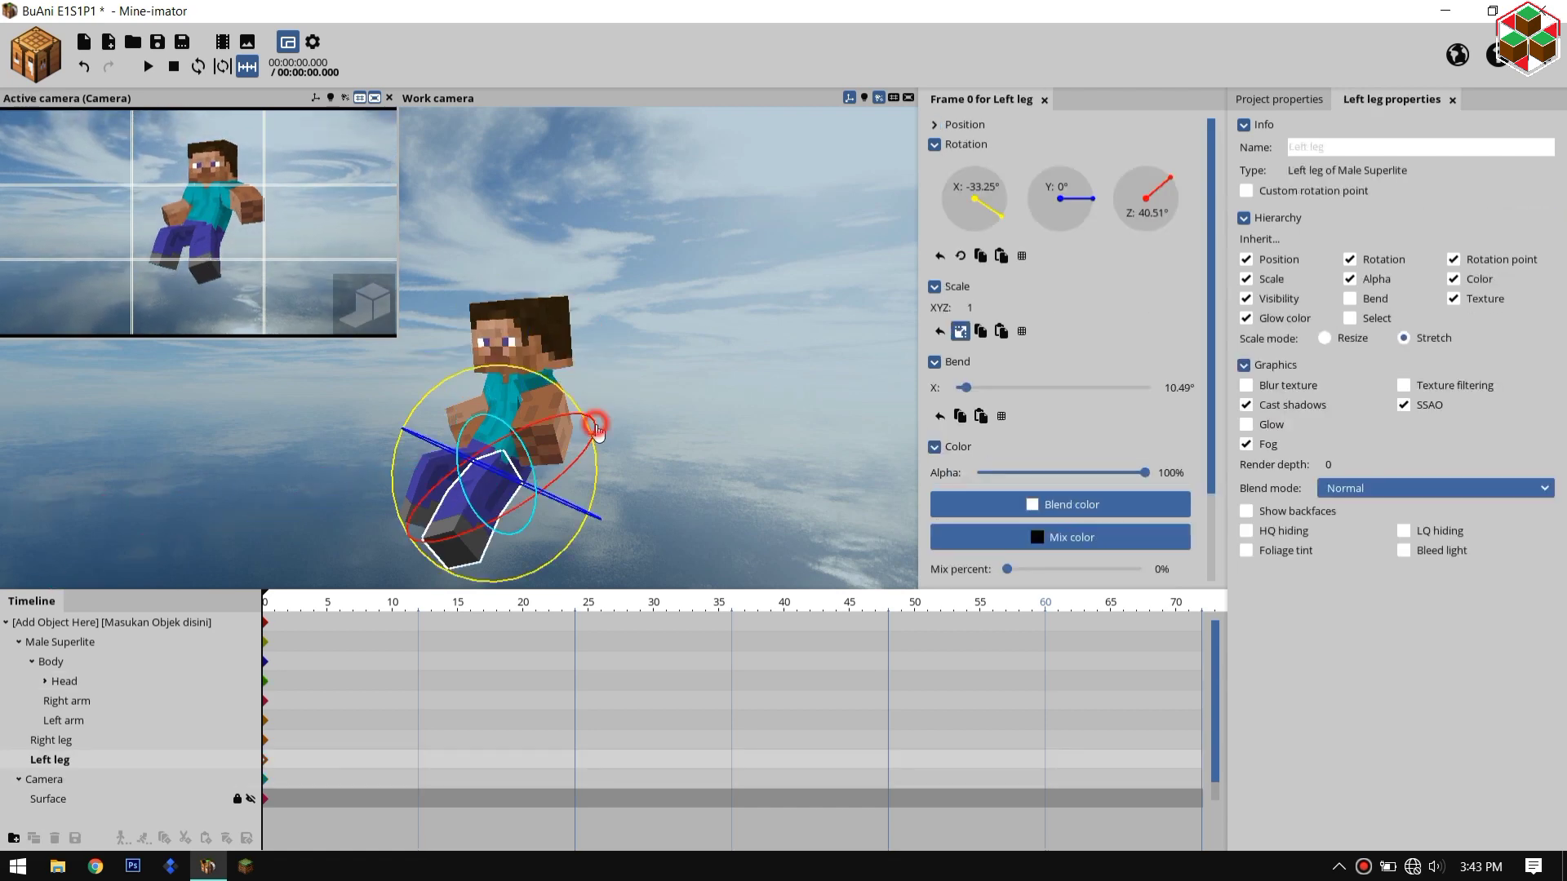
# Step: Fine-tune the left leg's rotation and pose the right leg at about -62° on X with an 87° bend
pyautogui.moveTo(596, 431); pyautogui.dragTo(428, 471)
pyautogui.click(427, 471)
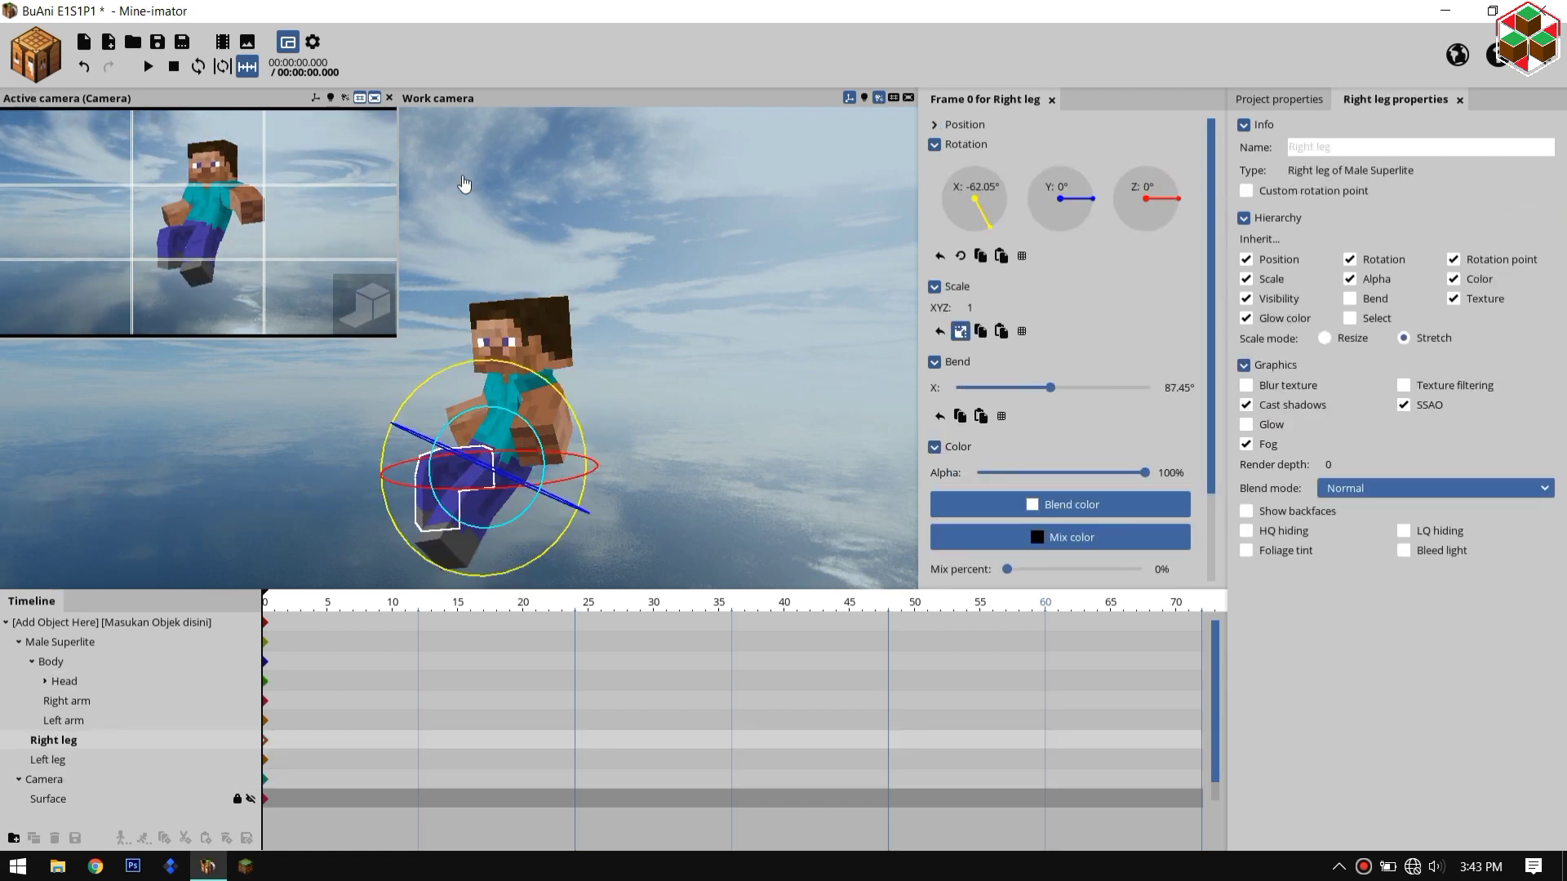
pyautogui.click(671, 333)
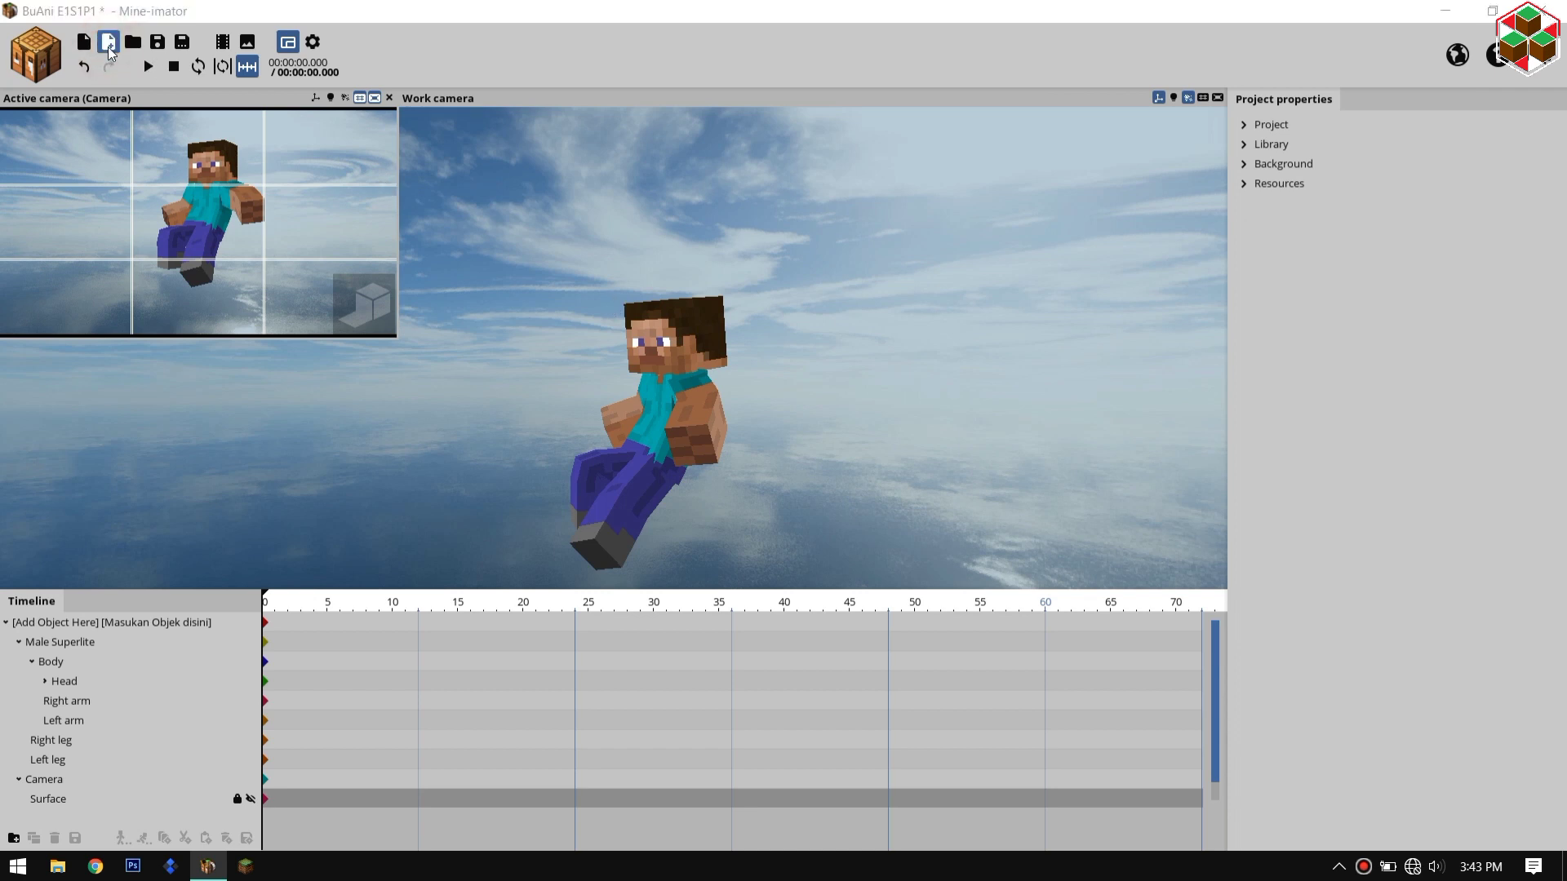
# Step: Find 2.png in the SKIN PACK SANS SMP BY MFACH folder while importing an asset and open it in Adobe Photoshop CS6
pyautogui.click(107, 43)
pyautogui.doubleClick(657, 338)
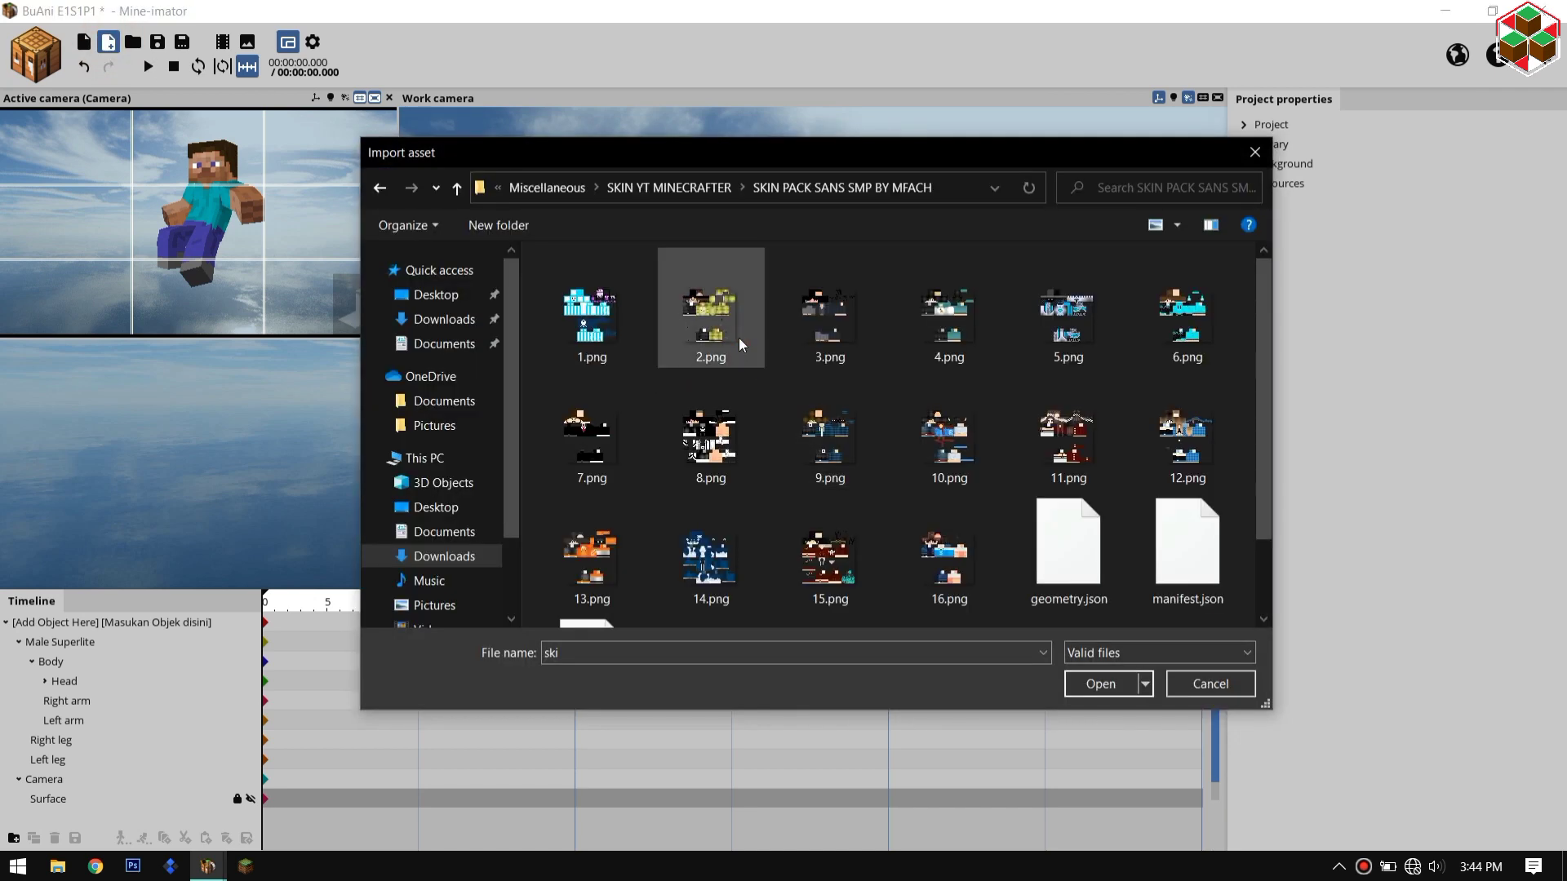
pyautogui.click(740, 342)
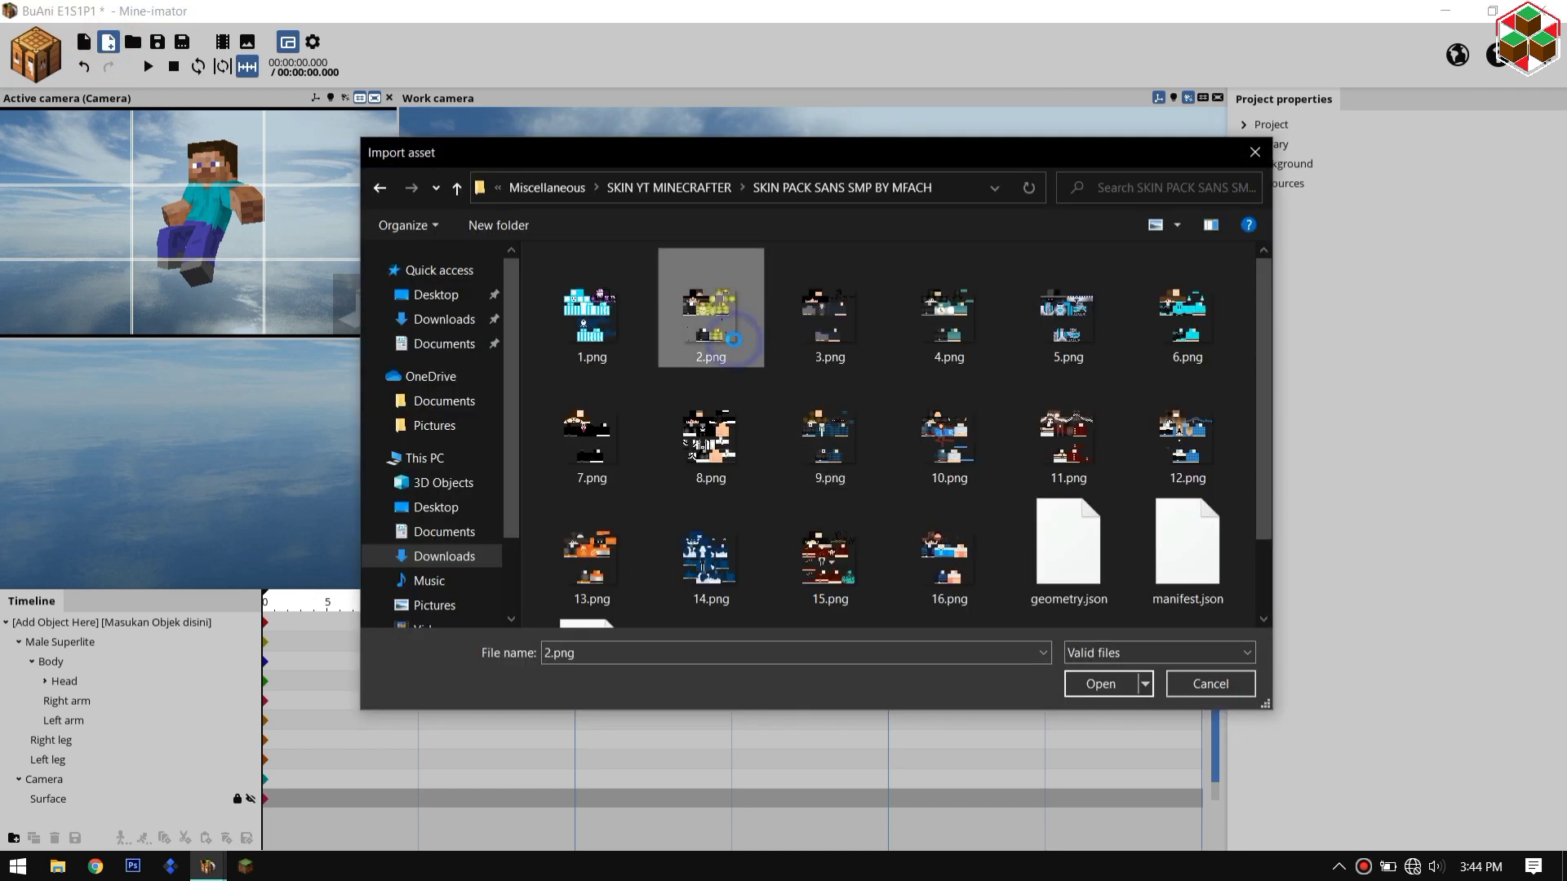
pyautogui.doubleClick(734, 340)
pyautogui.rightClick(745, 376)
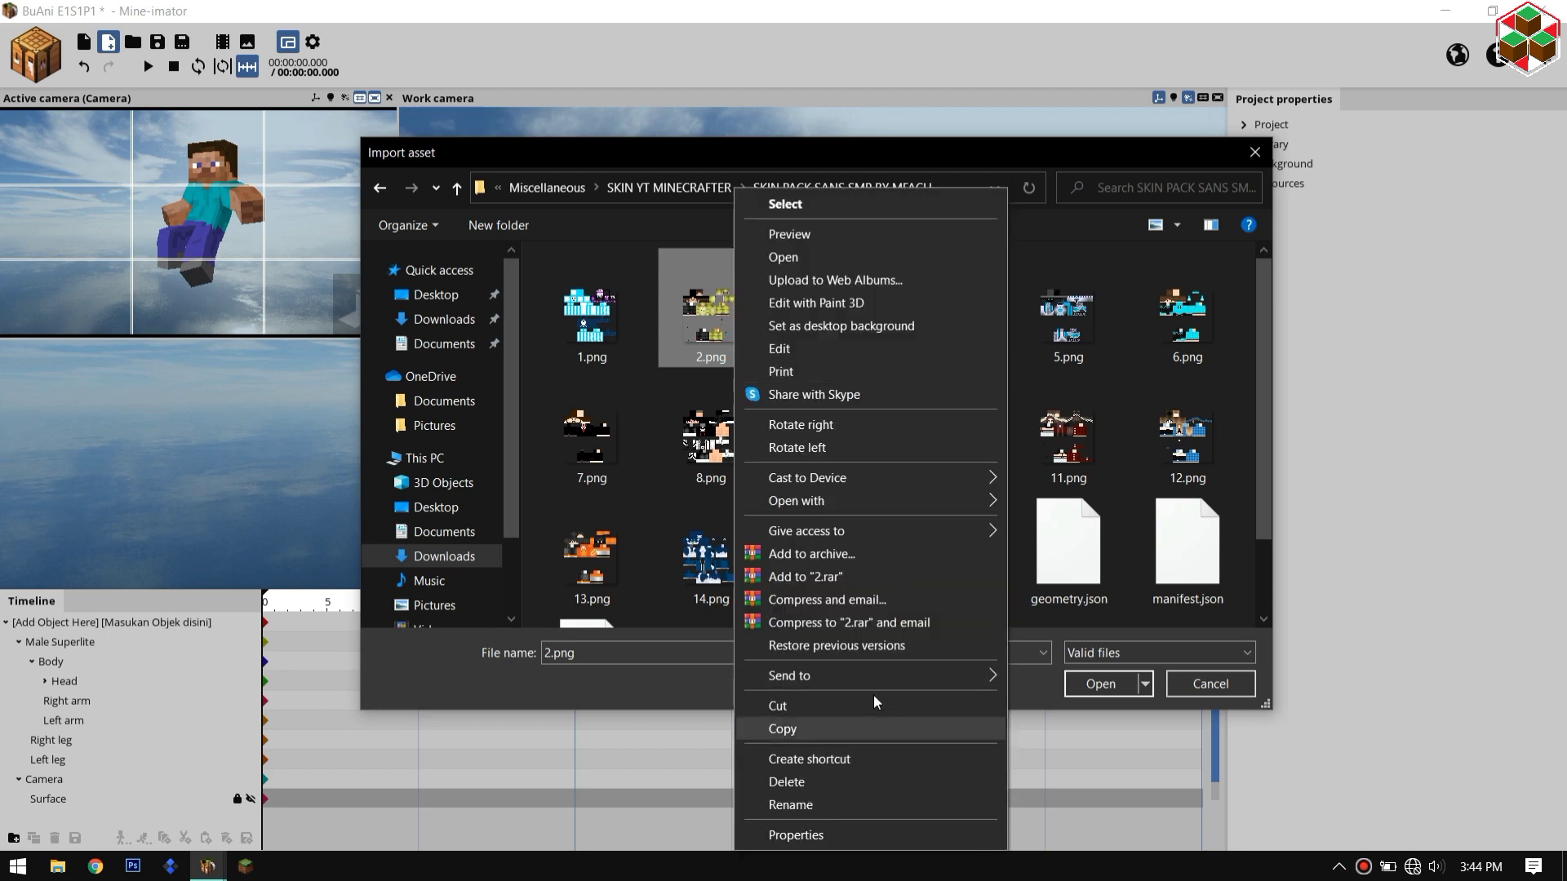
pyautogui.moveTo(894, 497)
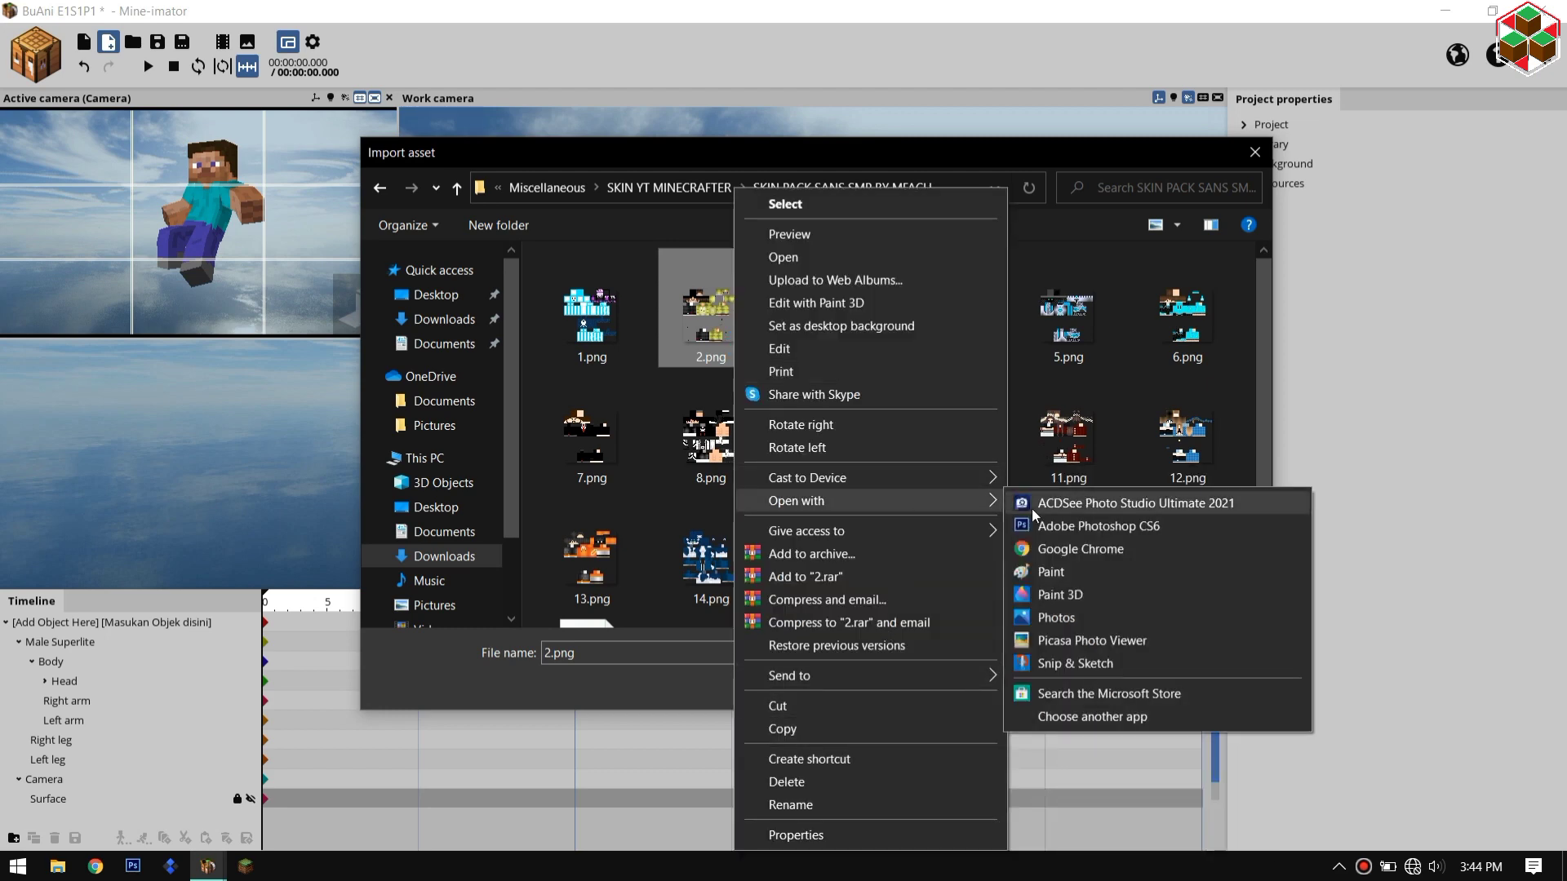
pyautogui.click(1035, 522)
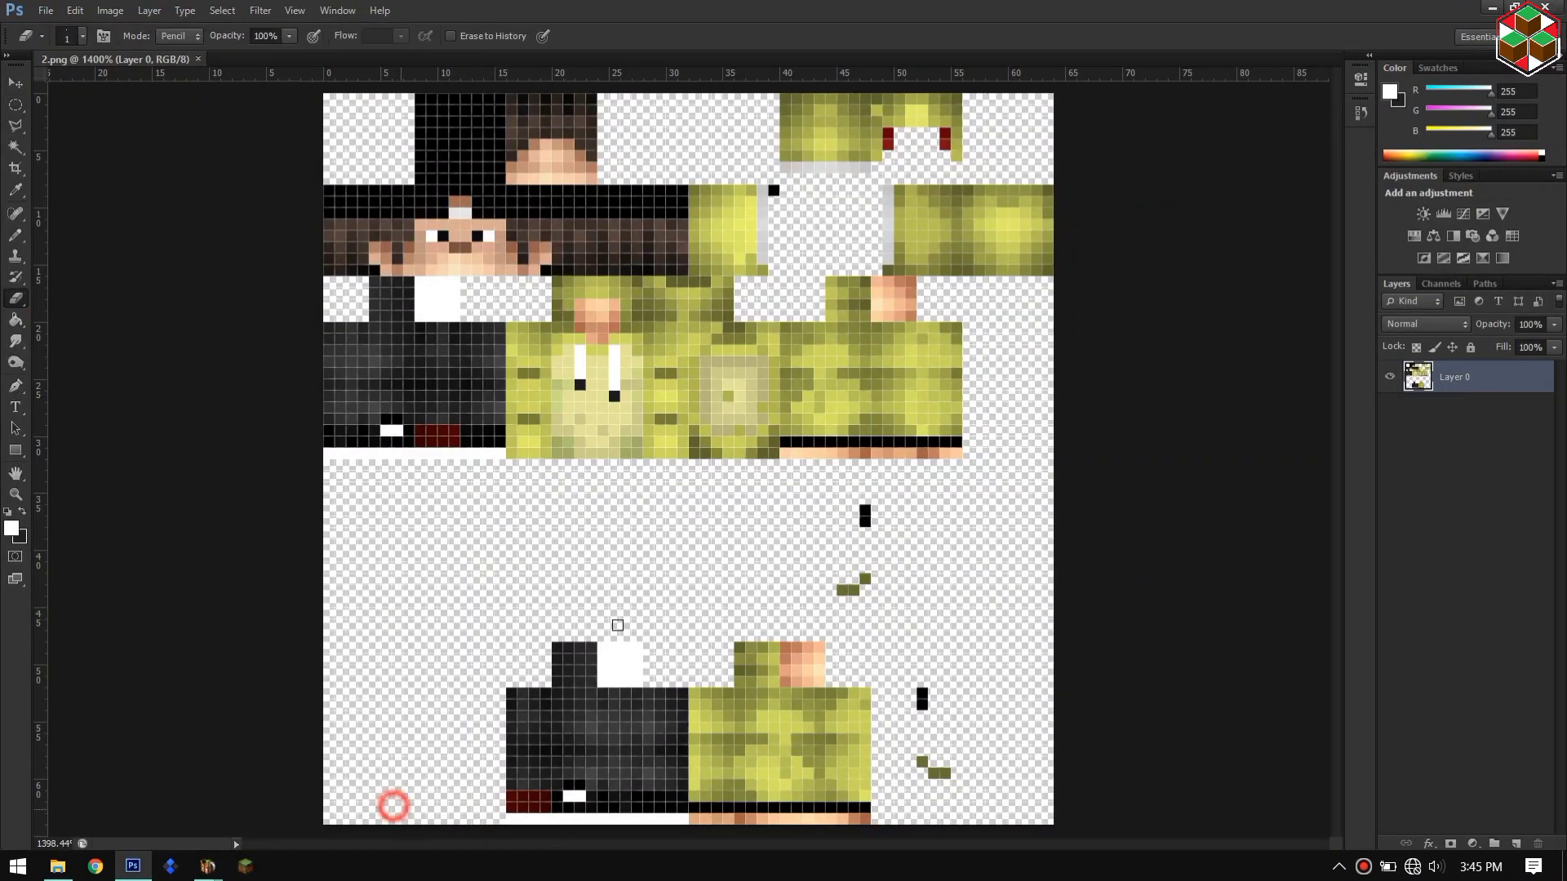
# Step: Paint over the skin's facial features with the sampled skin tone and erase the stray red, black and green overlay pixels
pyautogui.click(15, 189)
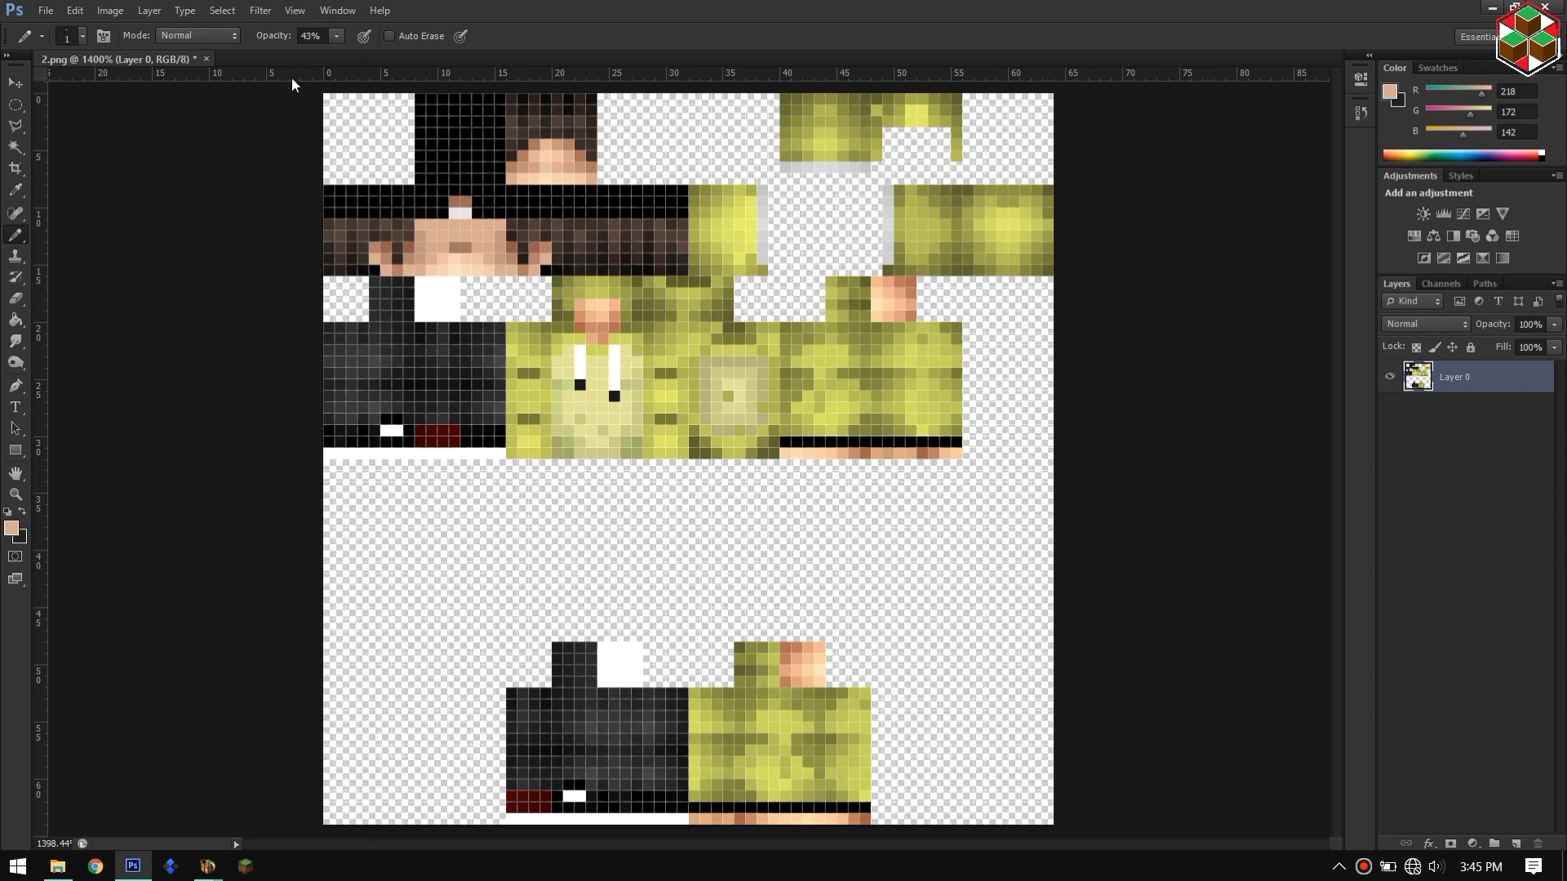
# Step: Raise the pencil's opacity and paint over the red shoe patches of the leg textures with the sampled black
pyautogui.click(336, 36)
pyautogui.moveTo(336, 57); pyautogui.dragTo(389, 57)
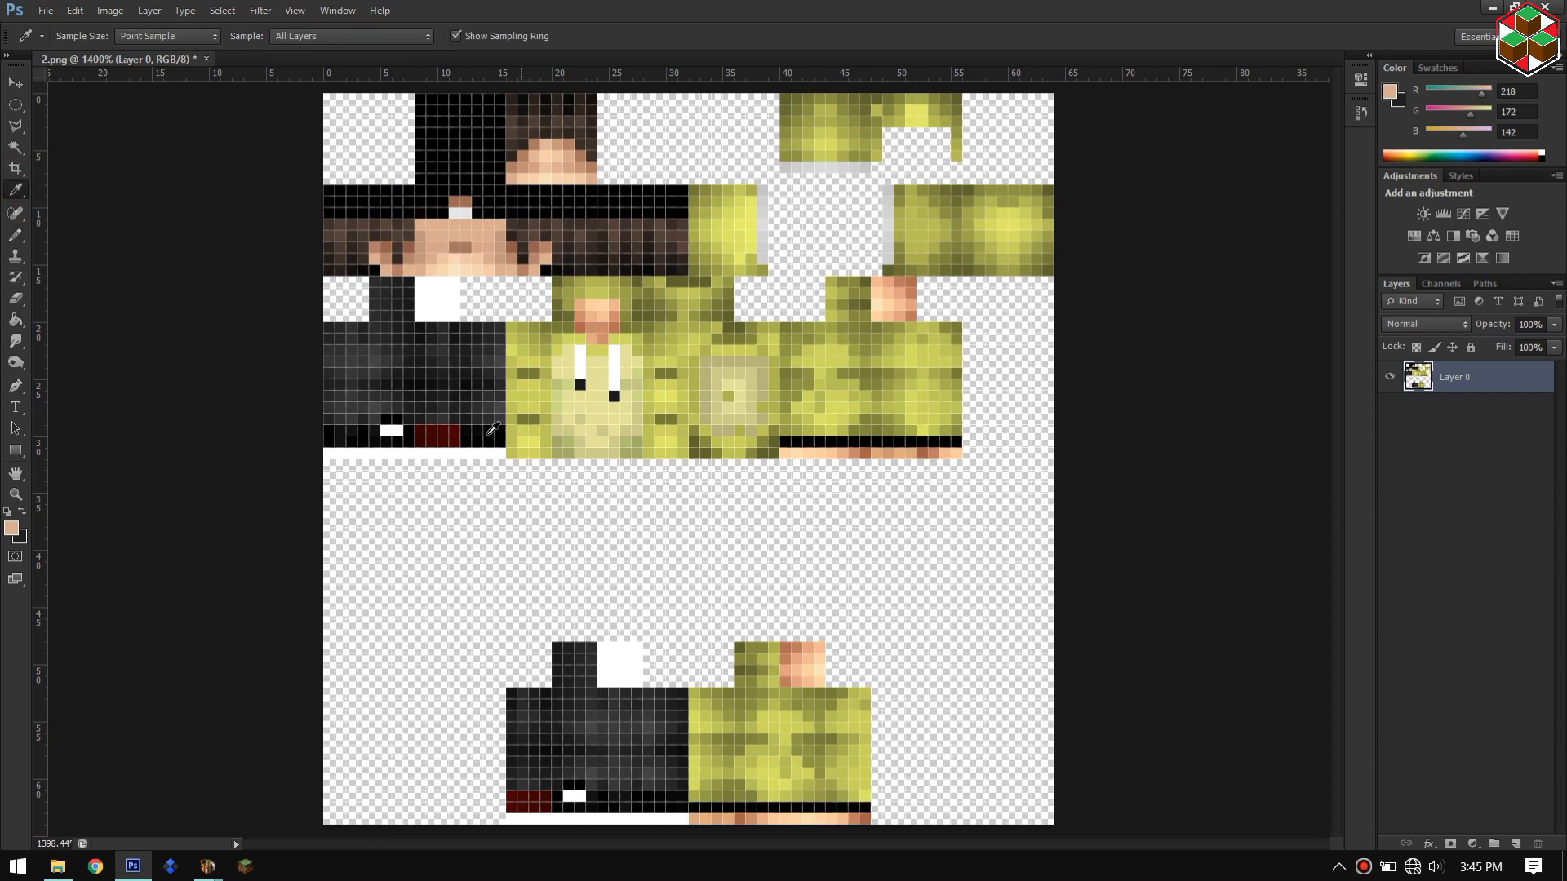
pyautogui.keyDown('alt'); pyautogui.click(491, 431); pyautogui.keyUp('alt')
pyautogui.moveTo(455, 430); pyautogui.dragTo(420, 441)
# Step: Select the shoe areas of both leg textures with the Rectangular Marquee and place them on a new layer
pyautogui.rightClick(15, 110)
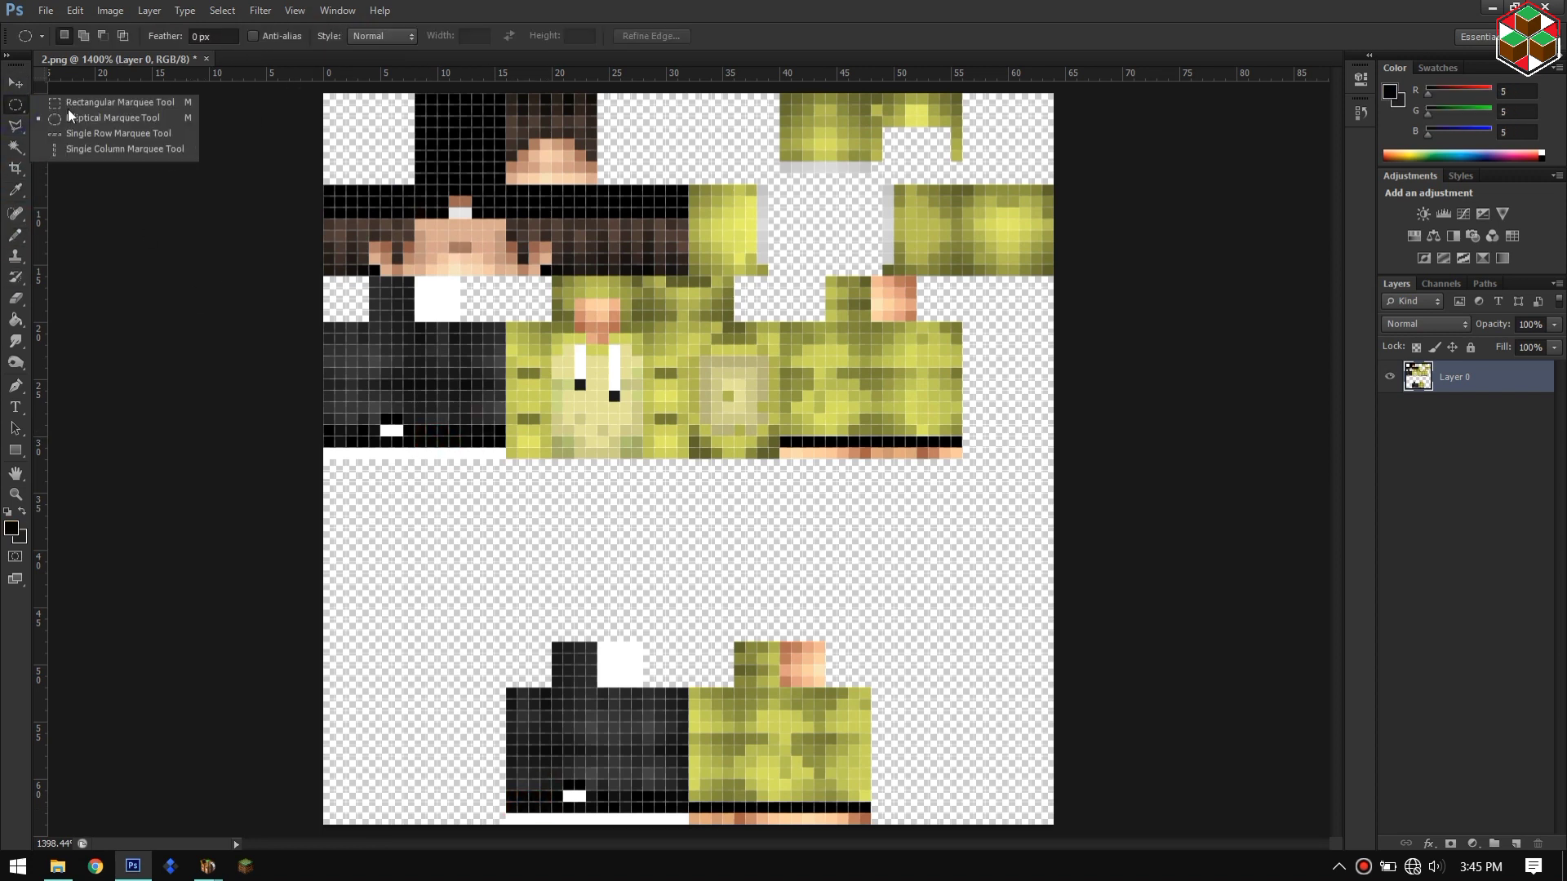
pyautogui.click(72, 102)
pyautogui.moveTo(324, 428); pyautogui.dragTo(505, 457)
pyautogui.moveTo(382, 417); pyautogui.dragTo(387, 422)
pyautogui.keyDown('shift'); pyautogui.moveTo(566, 784); pyautogui.dragTo(583, 788); pyautogui.keyUp('shift')
pyautogui.rightClick(637, 803)
pyautogui.click(689, 620)
# Step: Move the upper leg texture's shoe strip 16 px down and the lower one 16 px left into the empty overlay areas
pyautogui.moveTo(320, 393); pyautogui.dragTo(505, 515)
pyautogui.click(14, 83)
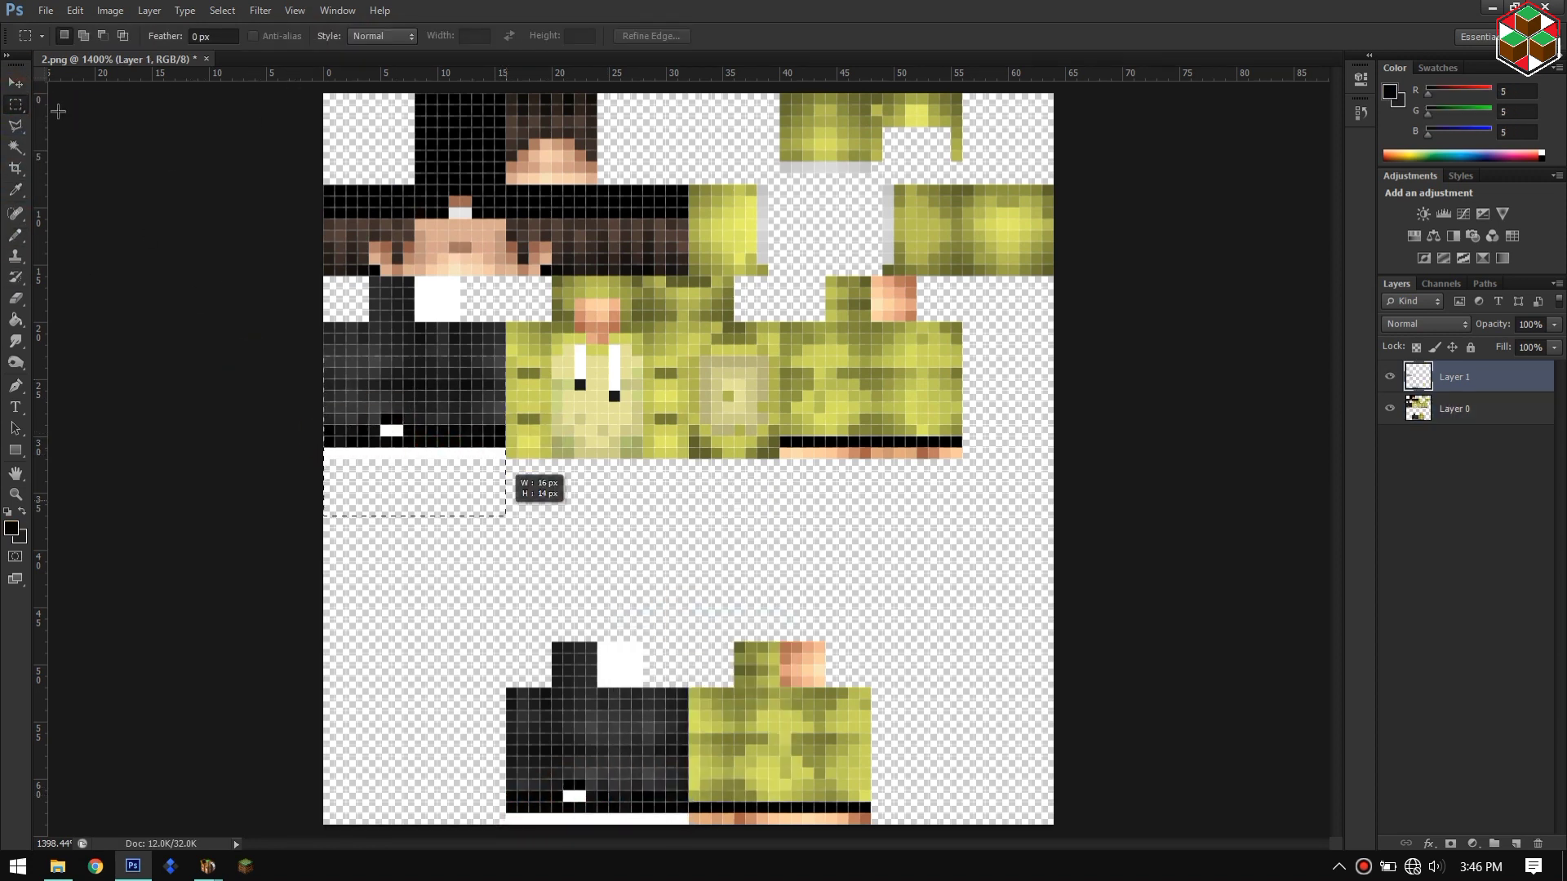
pyautogui.moveTo(418, 441); pyautogui.dragTo(417, 623)
pyautogui.click(15, 105)
pyautogui.moveTo(688, 745); pyautogui.dragTo(461, 824)
pyautogui.click(15, 85)
pyautogui.moveTo(597, 803); pyautogui.dragTo(414, 803)
pyautogui.click(15, 106)
pyautogui.click(736, 469)
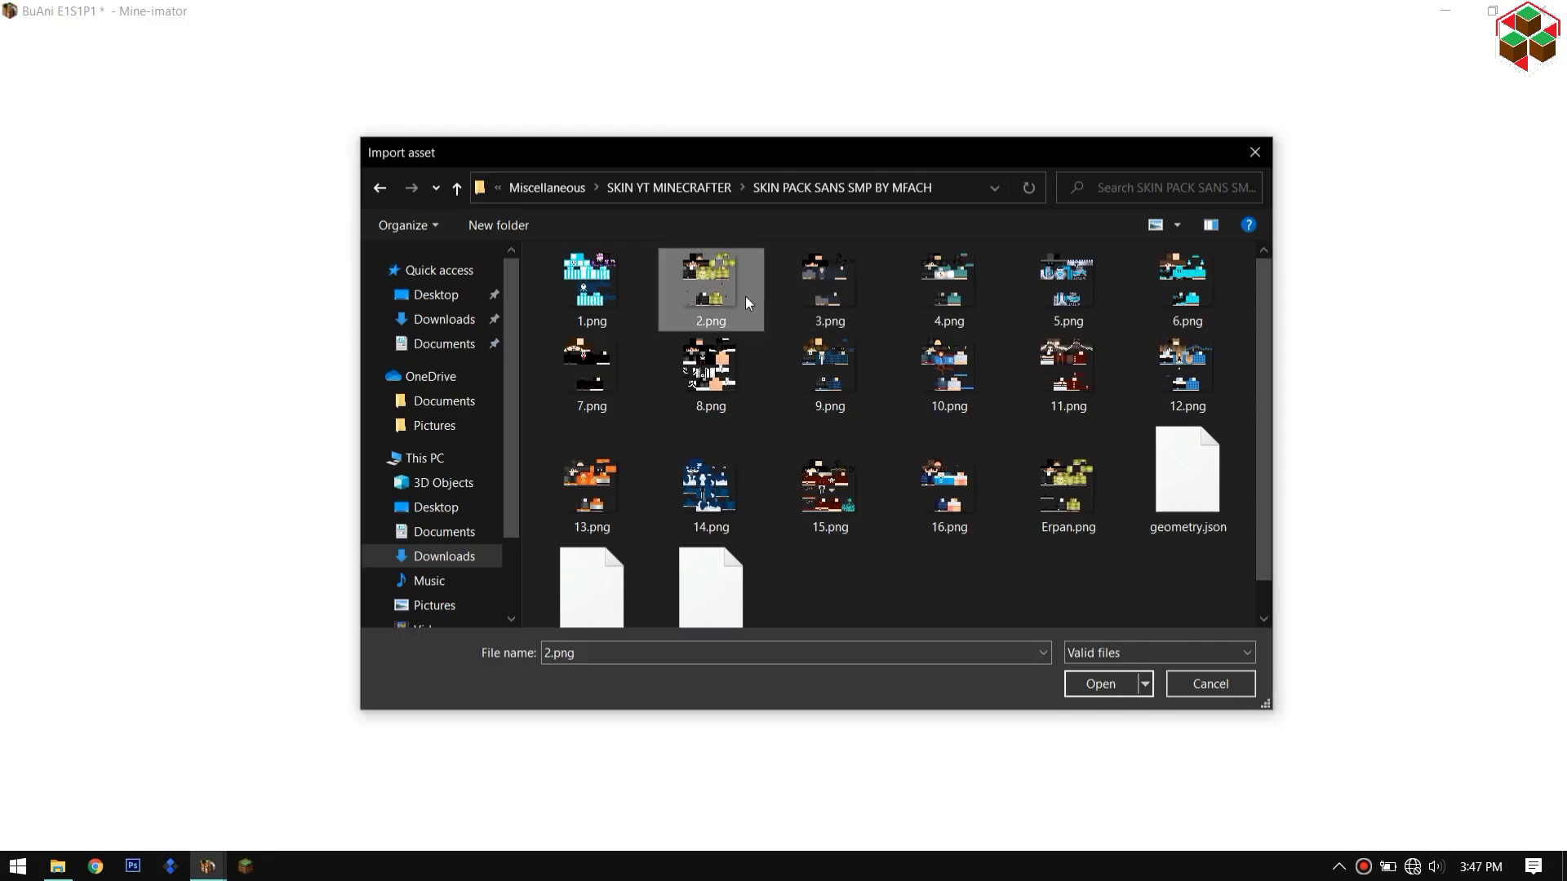
# Step: Import Erpan.png into the Mine-imator project as a Skin image
pyautogui.click(1068, 481)
pyautogui.click(1109, 679)
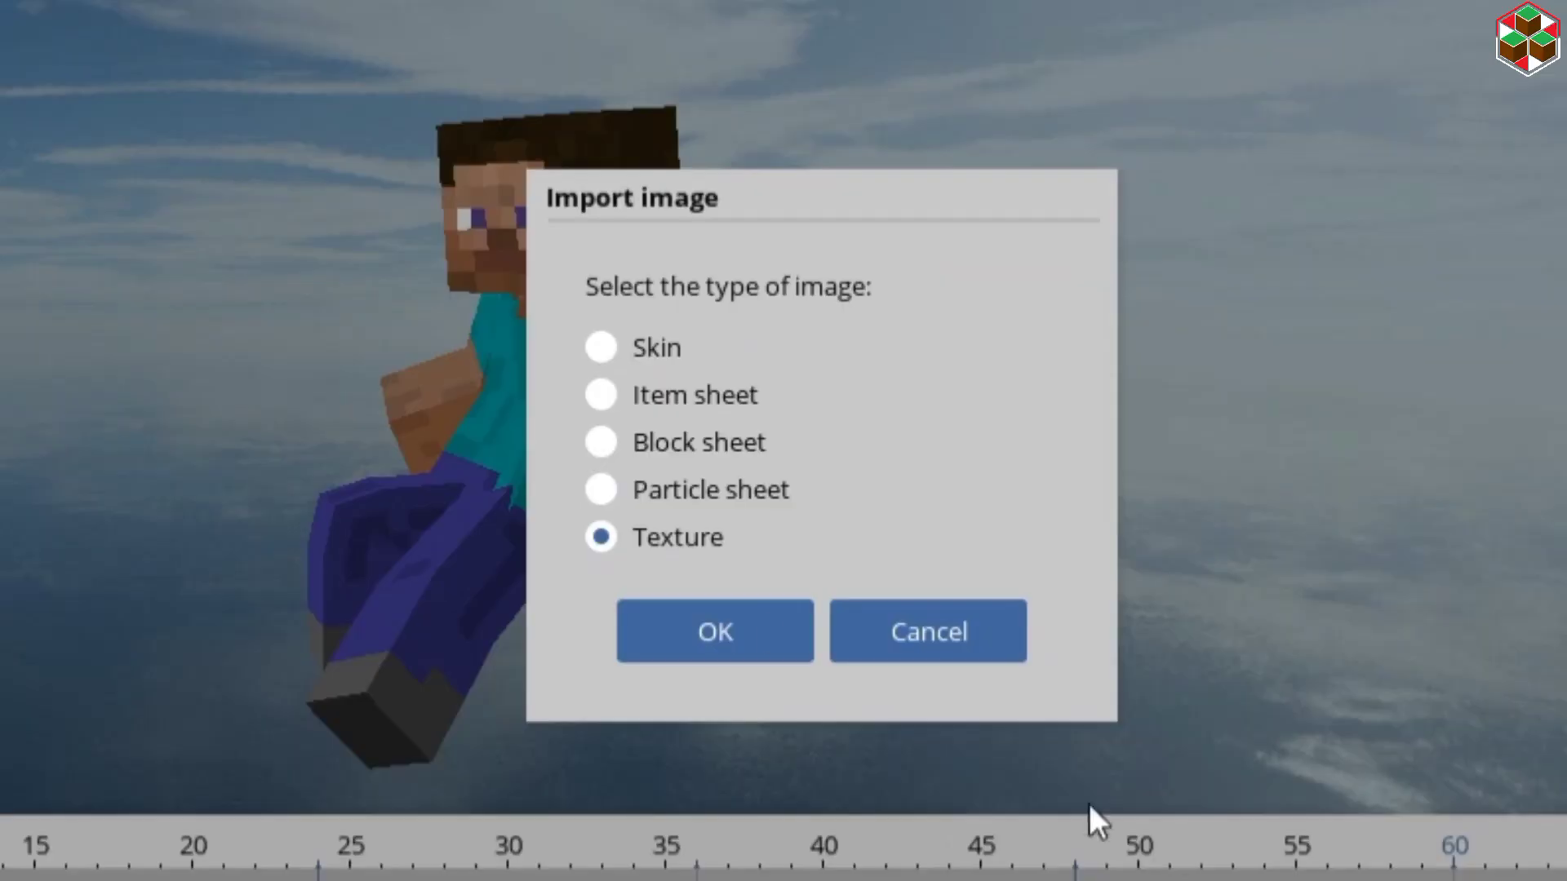
pyautogui.click(639, 341)
pyautogui.click(721, 612)
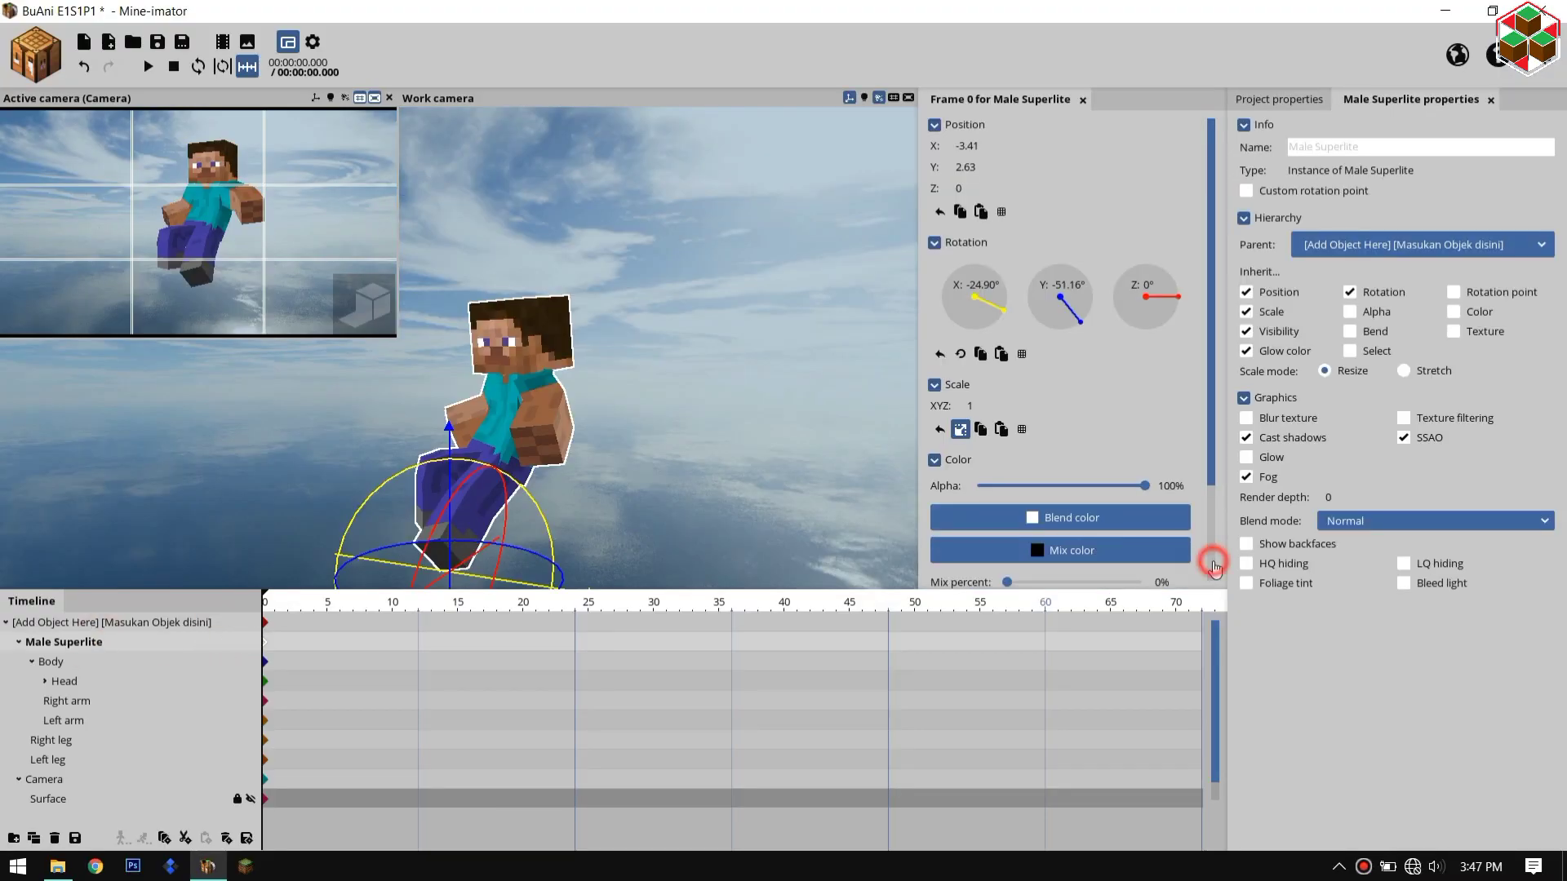
# Step: Set the Male Superlite's texture to Erpan and hide the Surface reference under the camera
pyautogui.click(1214, 565)
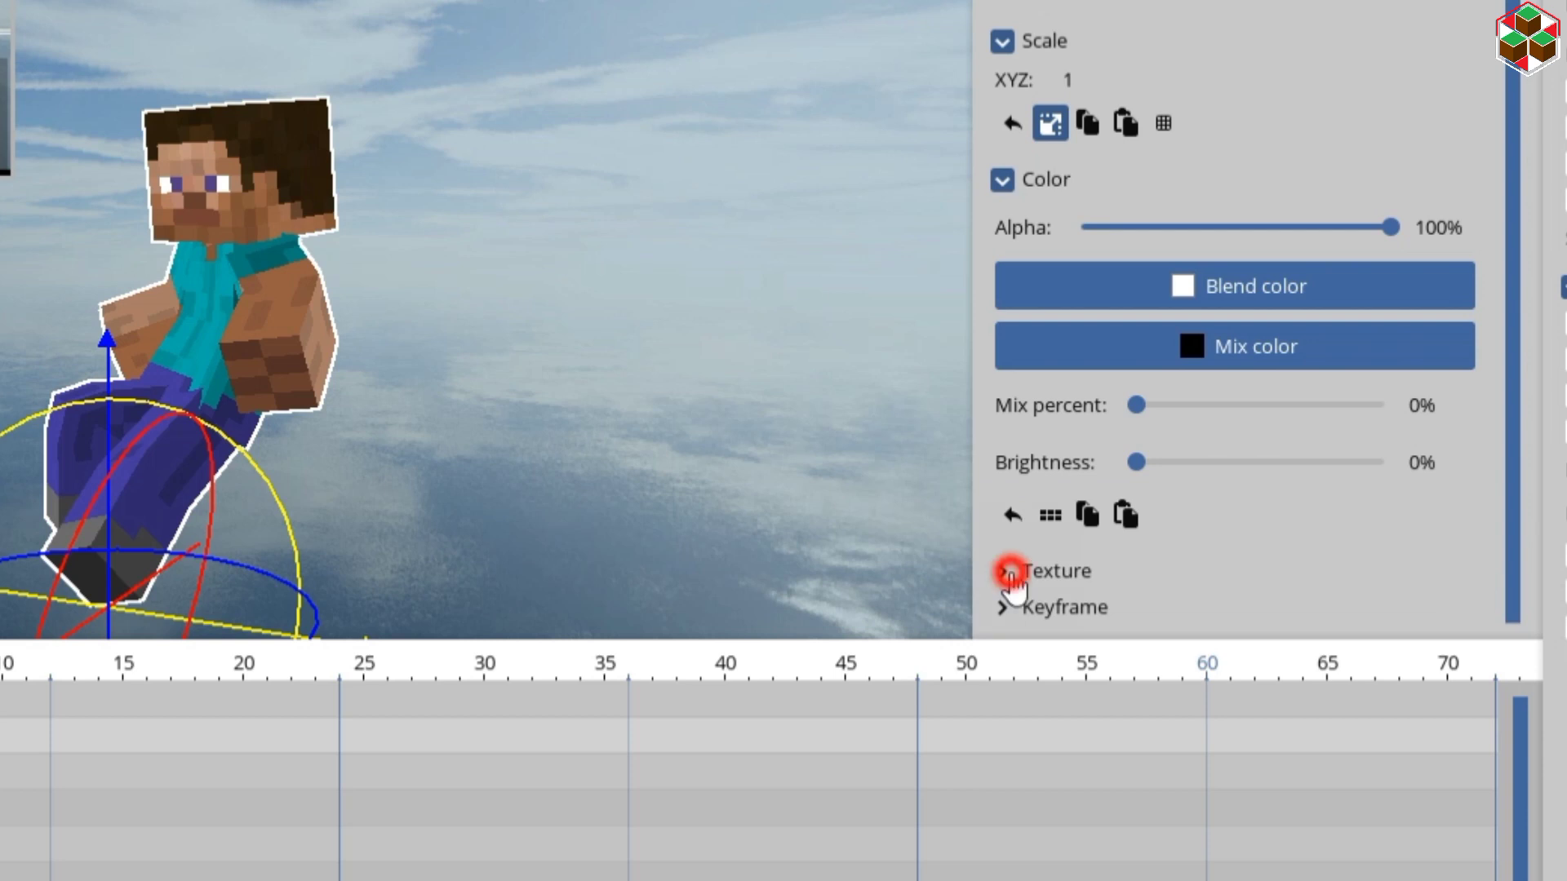
pyautogui.click(1010, 572)
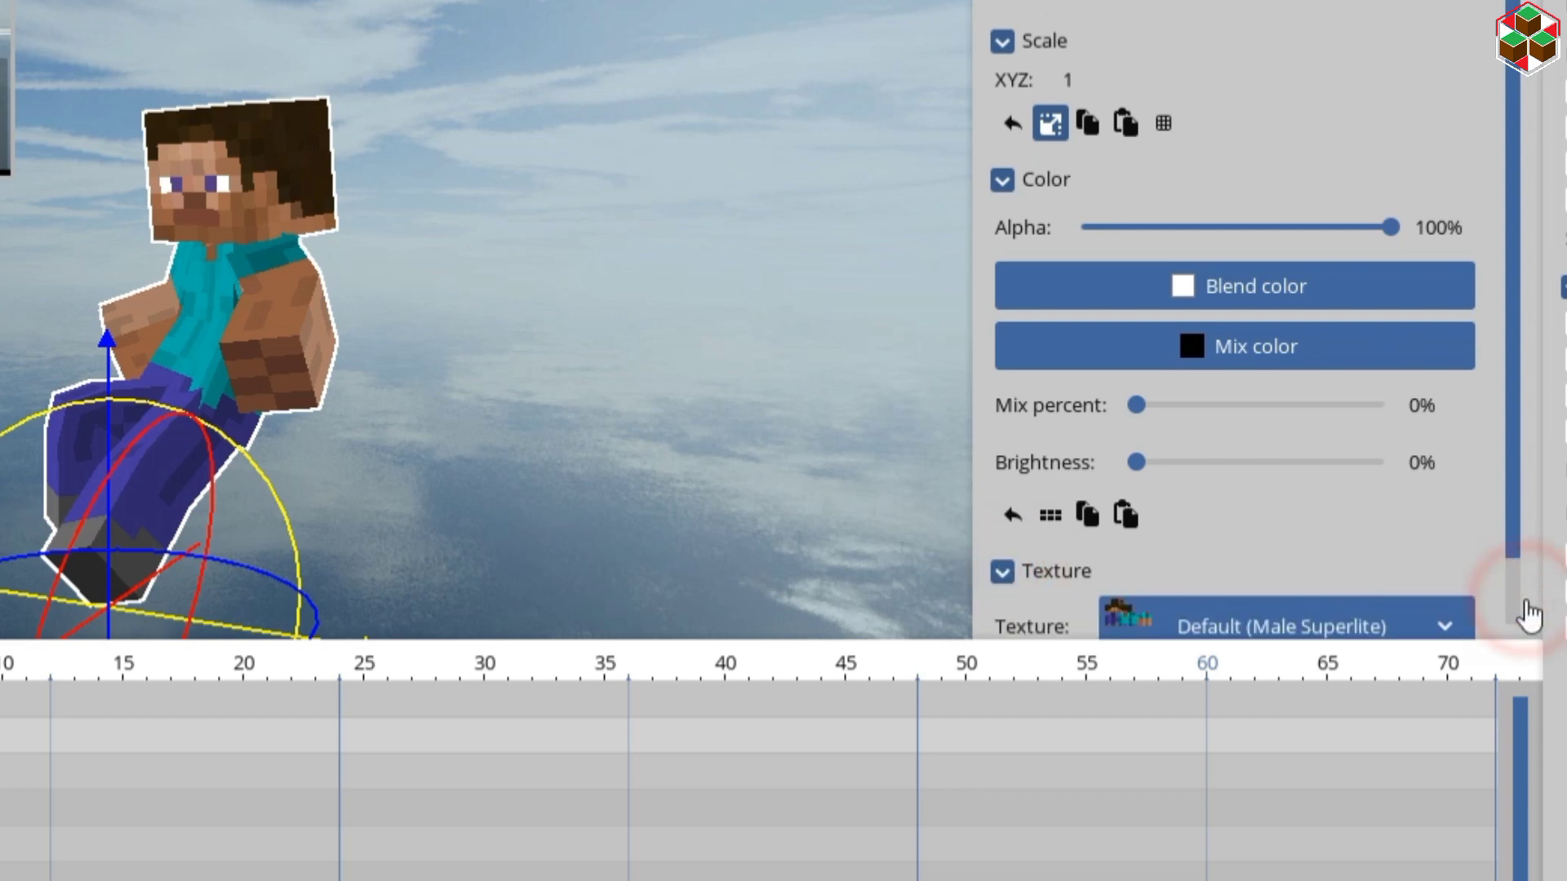
pyautogui.moveTo(1523, 602); pyautogui.dragTo(1523, 625)
pyautogui.click(1431, 537)
pyautogui.click(1251, 721)
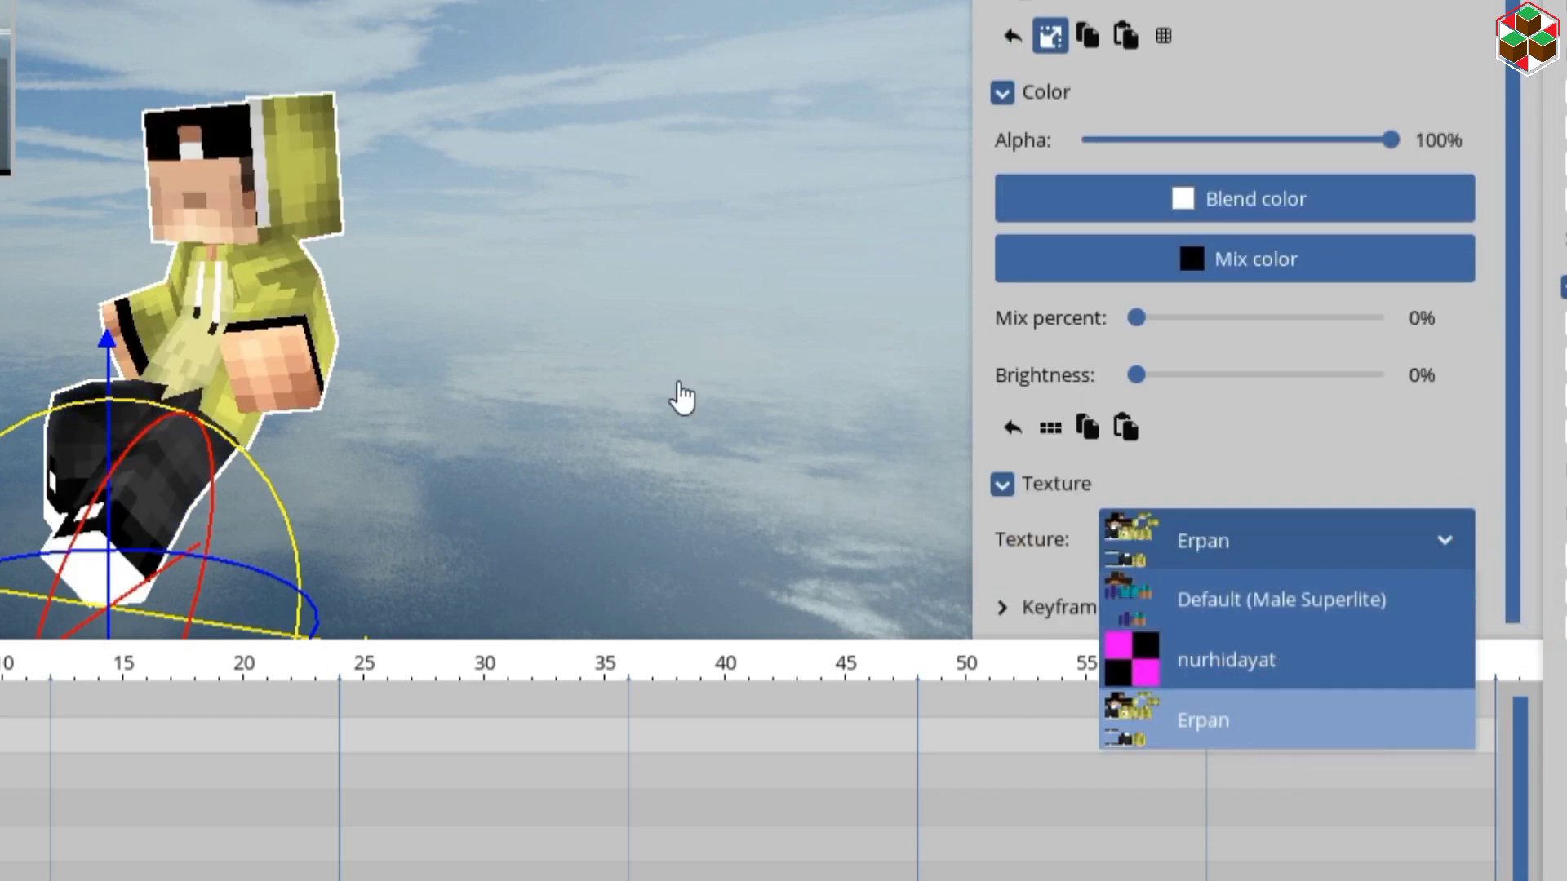
pyautogui.click(317, 453)
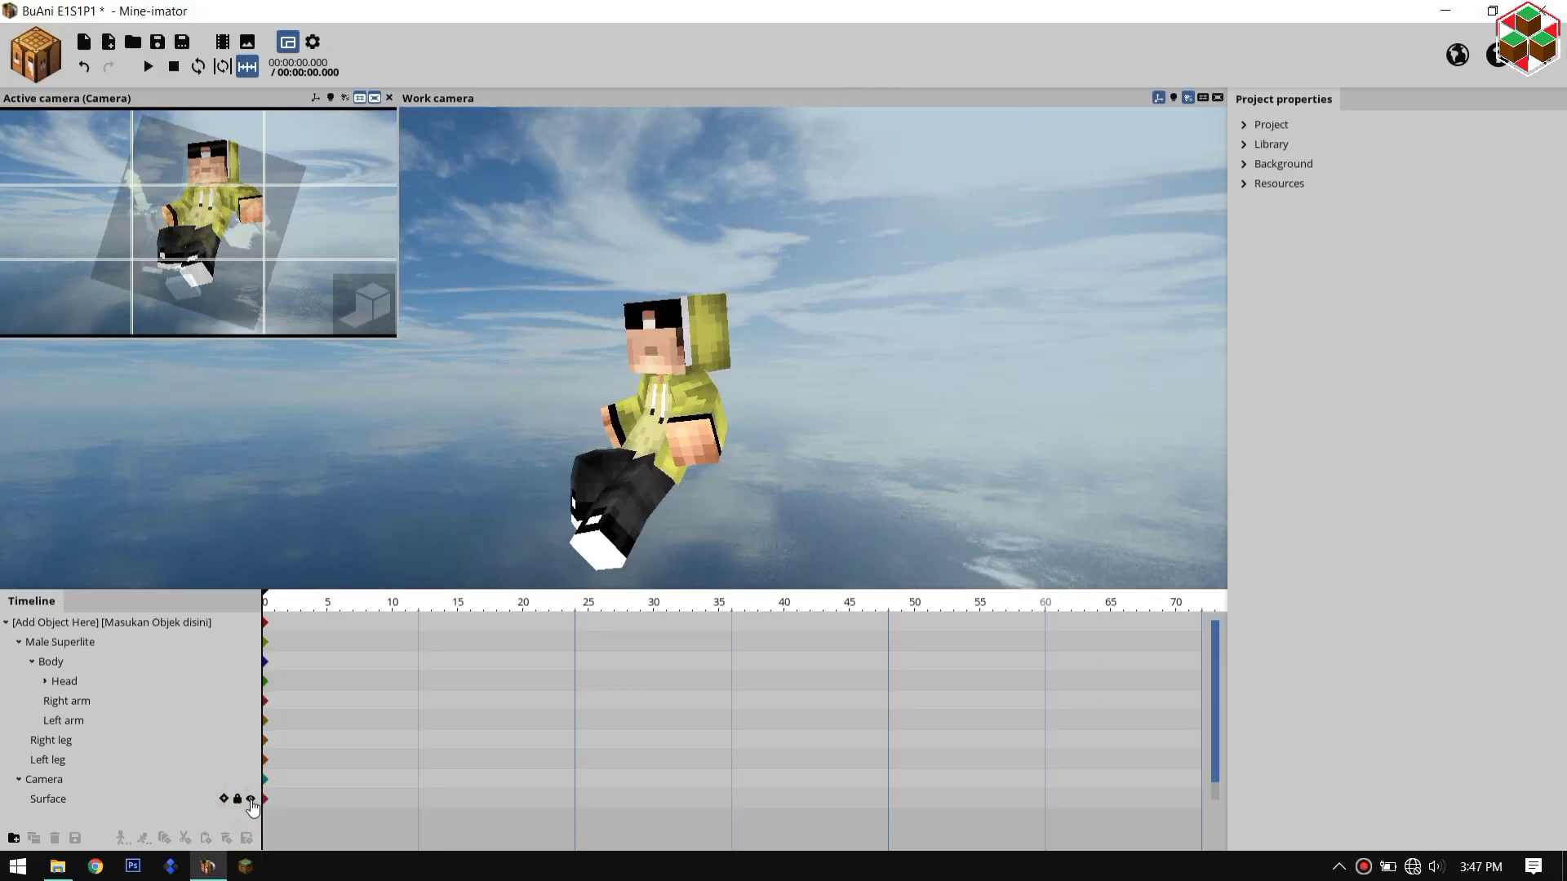
pyautogui.click(251, 803)
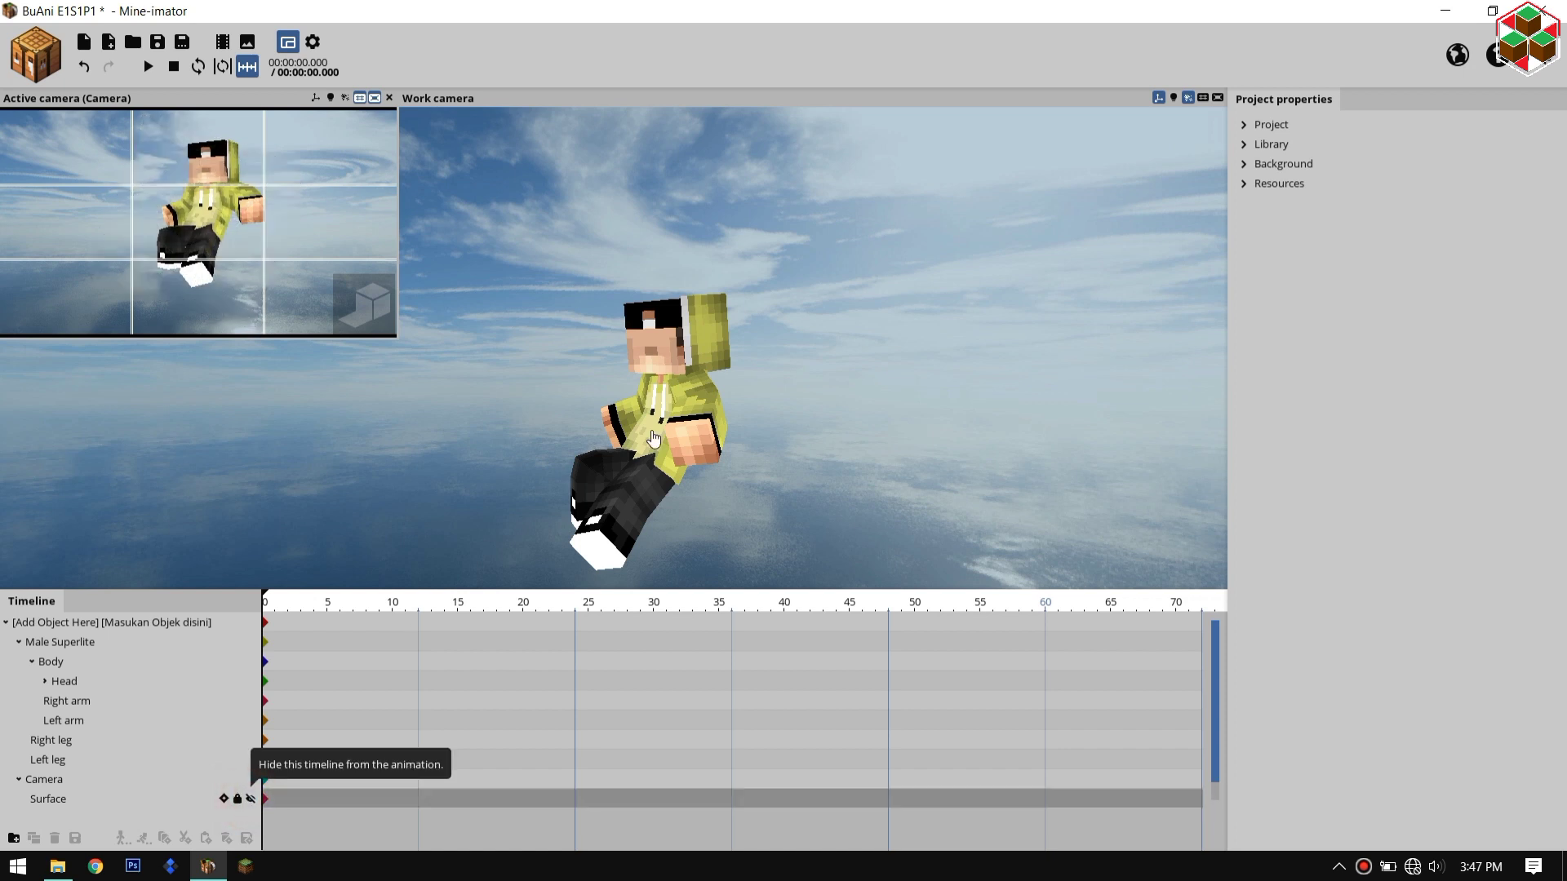
pyautogui.click(273, 261)
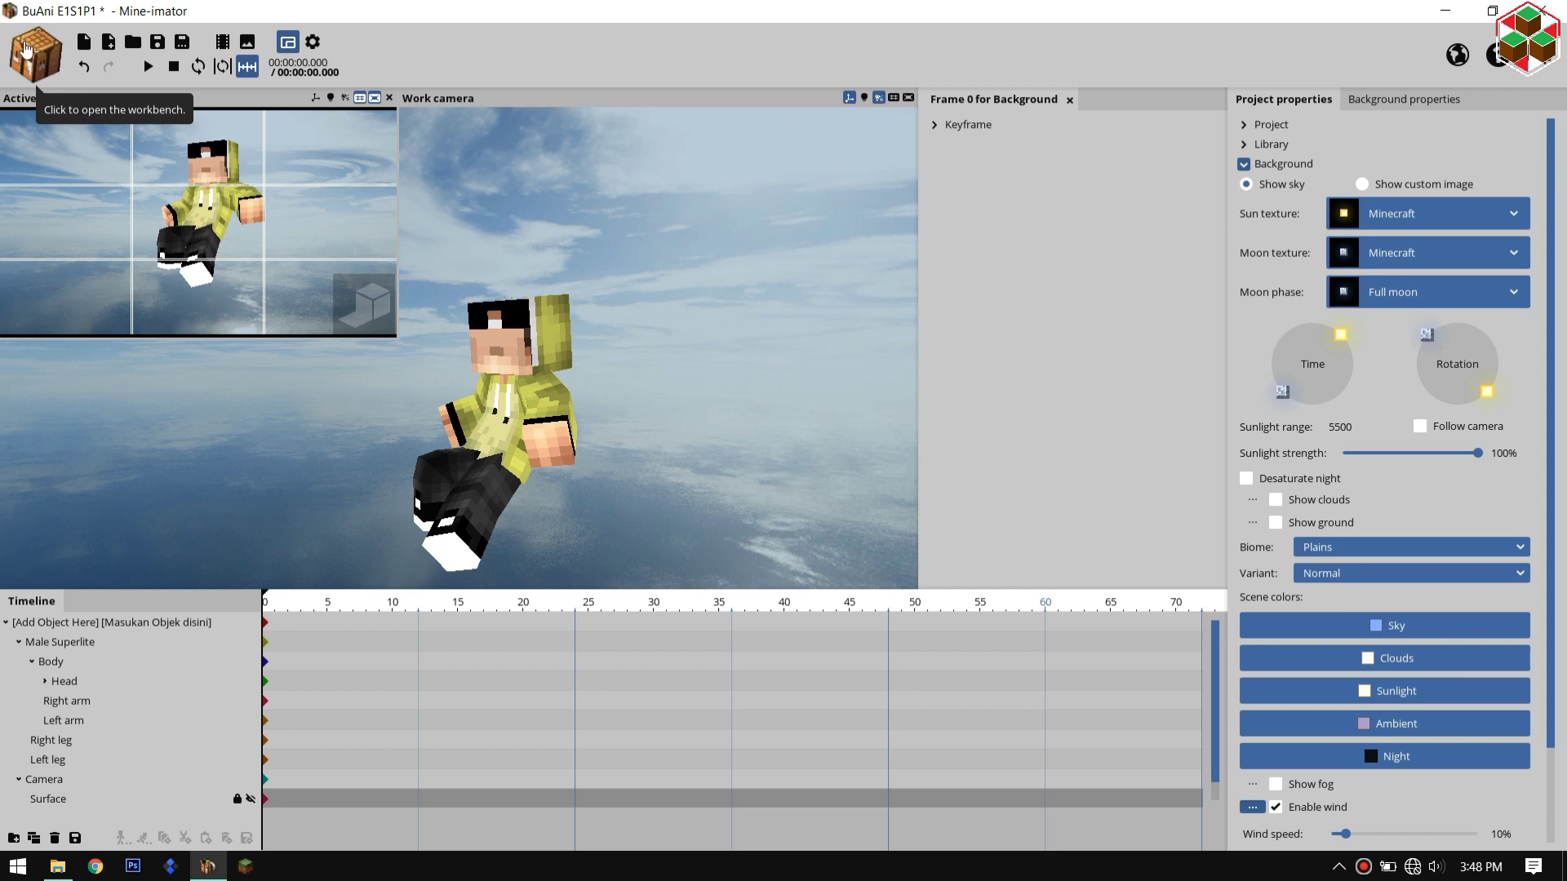
# Step: Create a 3D golden sword item and parent it to the Male Superlite's right arm
pyautogui.click(33, 51)
pyautogui.click(199, 142)
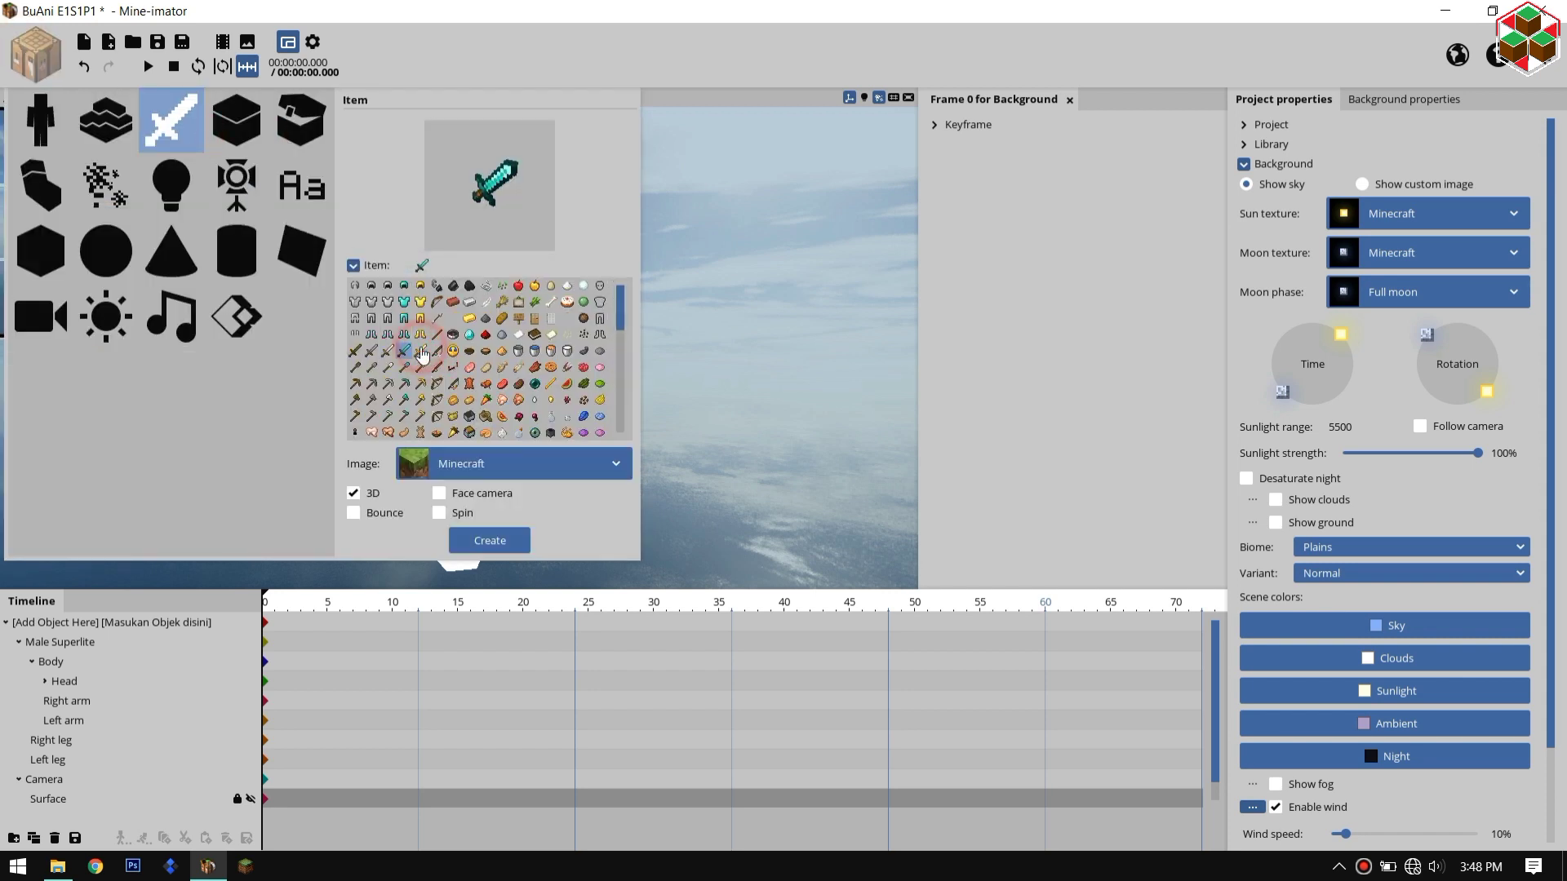
pyautogui.click(488, 540)
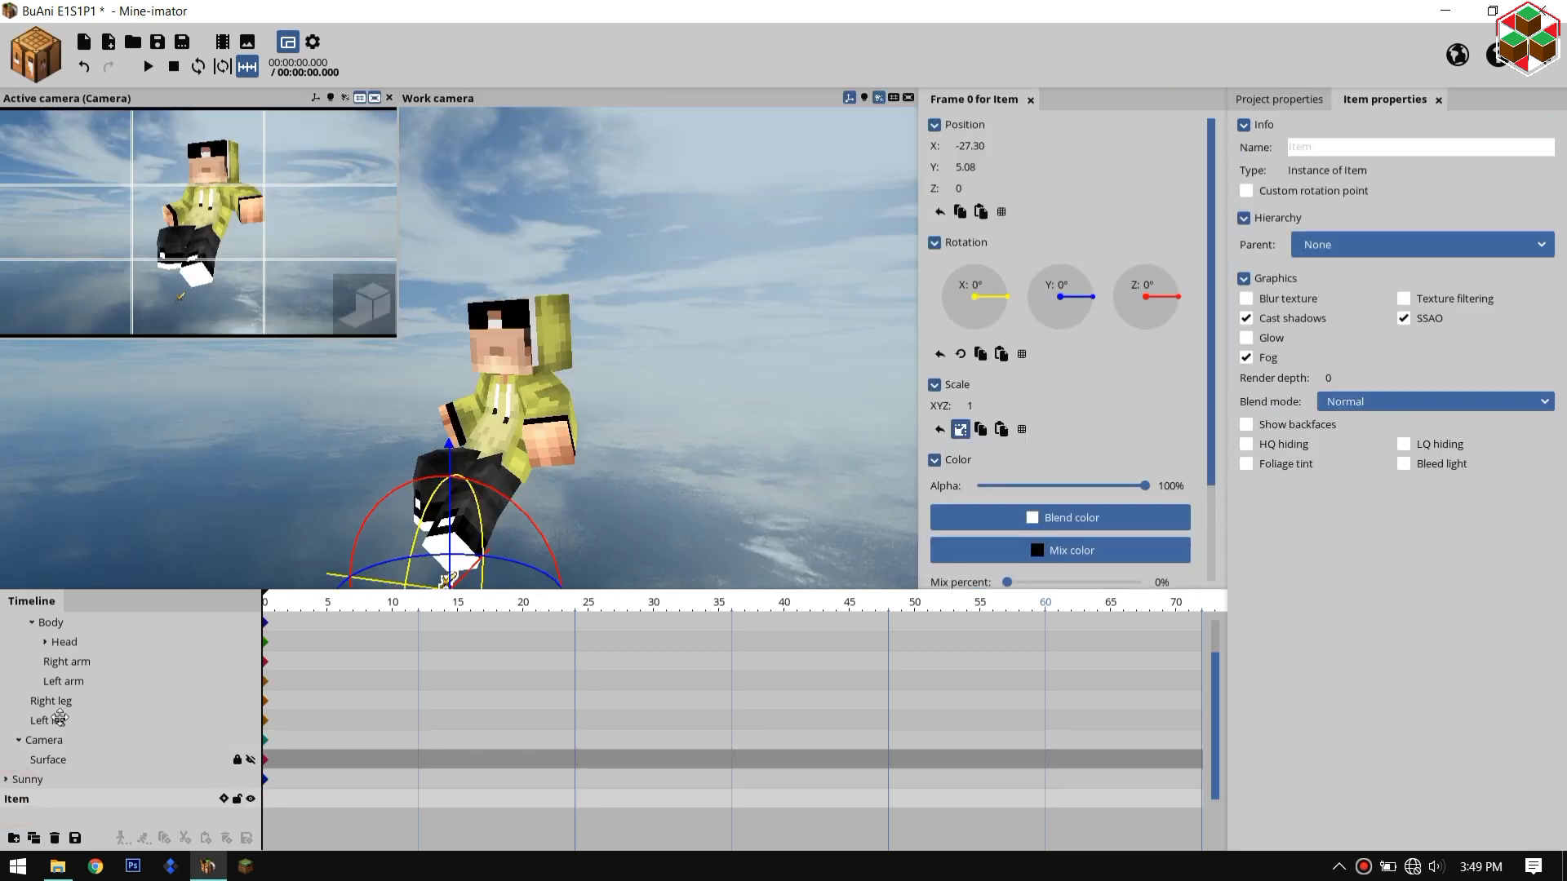
pyautogui.moveTo(60, 718); pyautogui.dragTo(72, 684)
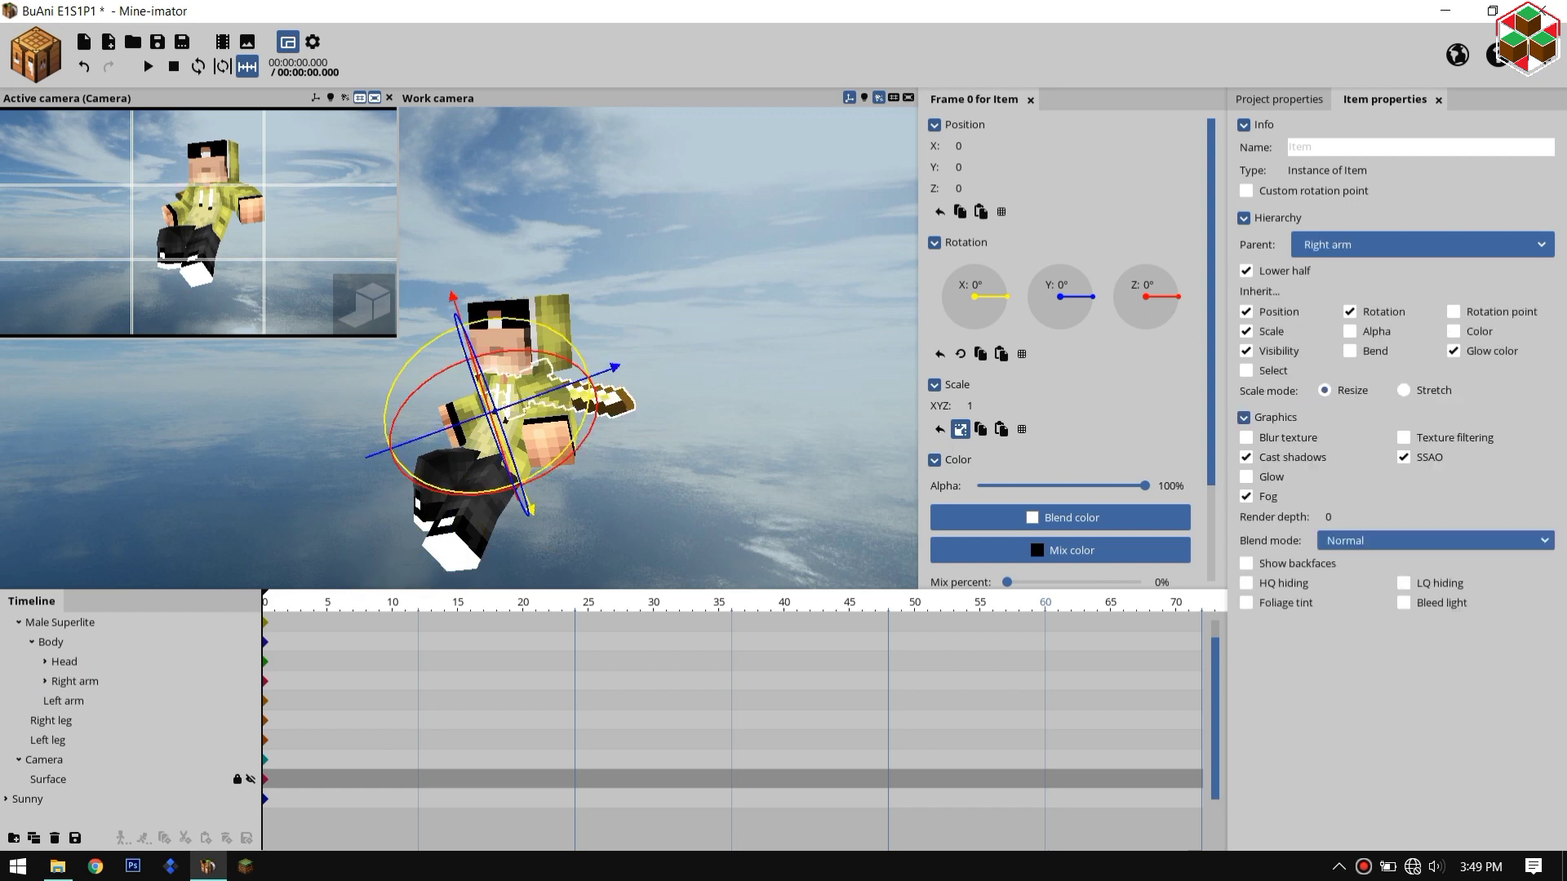
# Step: Rotate the sword to -90° on Y and -60° on Z with 15° snapping, and move it to Y -10.70
pyautogui.moveTo(710, 324); pyautogui.dragTo(705, 327)
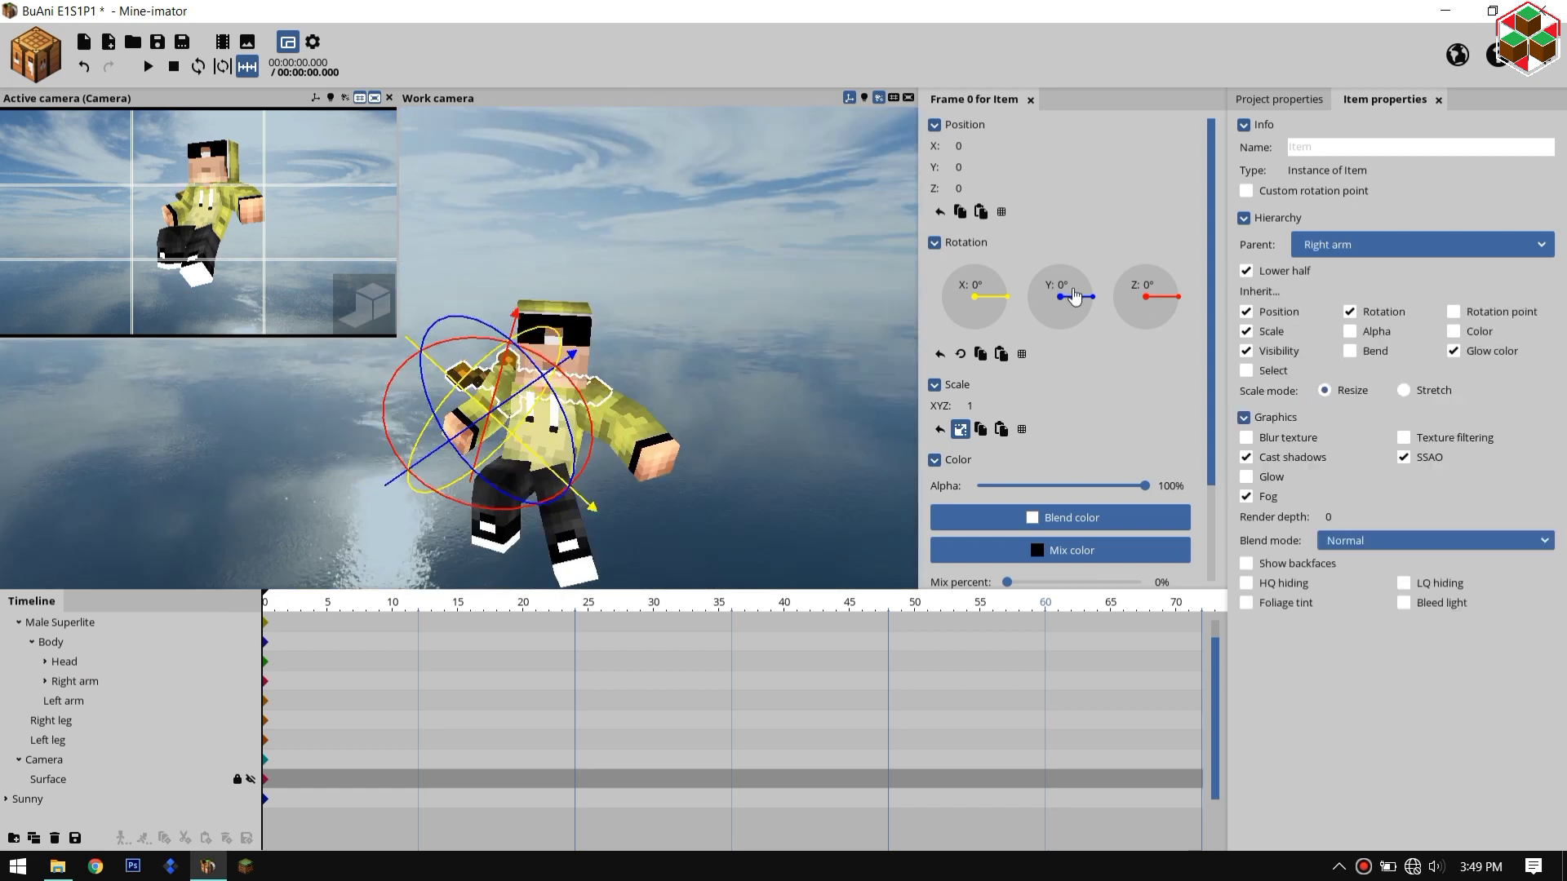
pyautogui.moveTo(1058, 294); pyautogui.dragTo(1082, 319)
pyautogui.click(1022, 354)
pyautogui.moveTo(1090, 299); pyautogui.dragTo(1082, 318)
pyautogui.moveTo(1175, 298); pyautogui.dragTo(1162, 324)
pyautogui.moveTo(1083, 319); pyautogui.dragTo(1060, 328)
pyautogui.moveTo(544, 380); pyautogui.dragTo(473, 430)
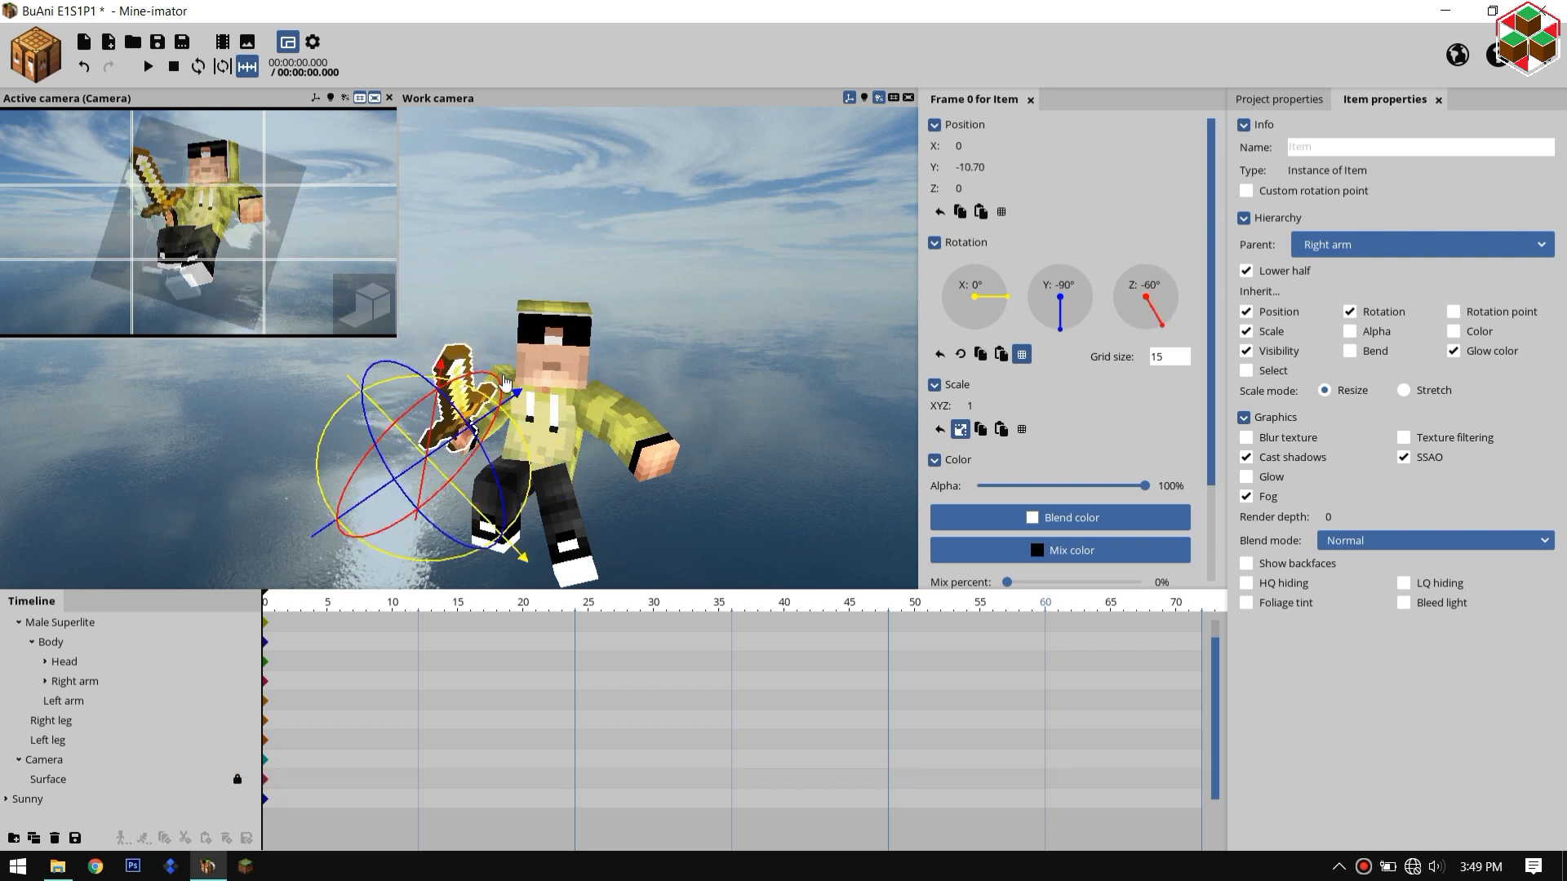
# Step: Pose the sword-holding right arm at about -15° on X and -33° on Z
pyautogui.click(506, 382)
pyautogui.moveTo(505, 366)
pyautogui.mouseDown()
pyautogui.moveTo(477, 377)
pyautogui.moveTo(487, 368)
pyautogui.mouseUp()
pyautogui.moveTo(538, 317); pyautogui.dragTo(553, 329)
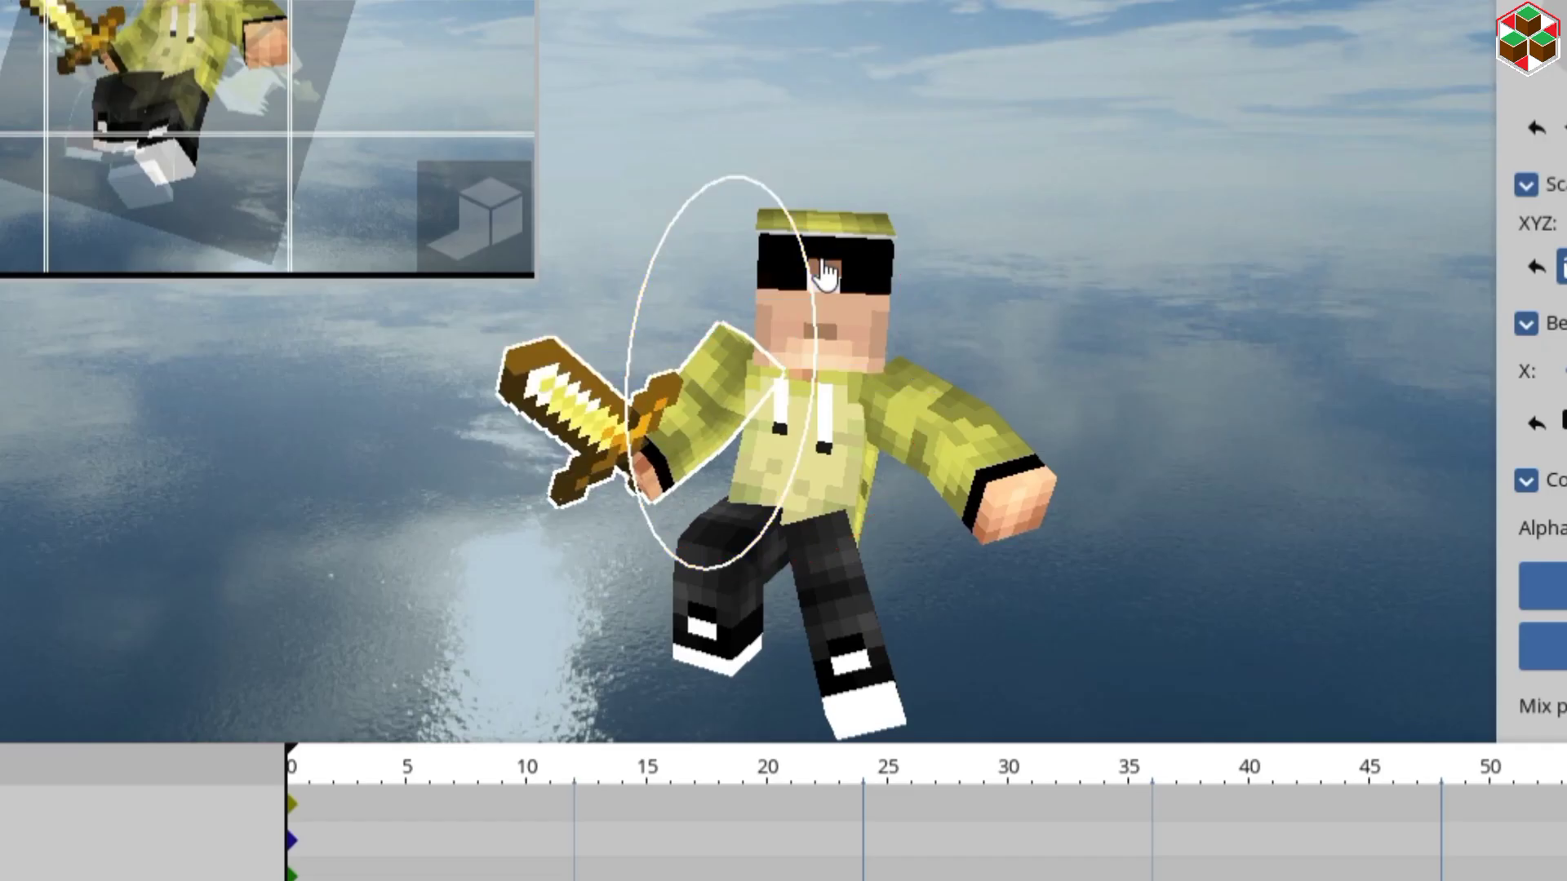
pyautogui.moveTo(749, 131); pyautogui.dragTo(745, 155)
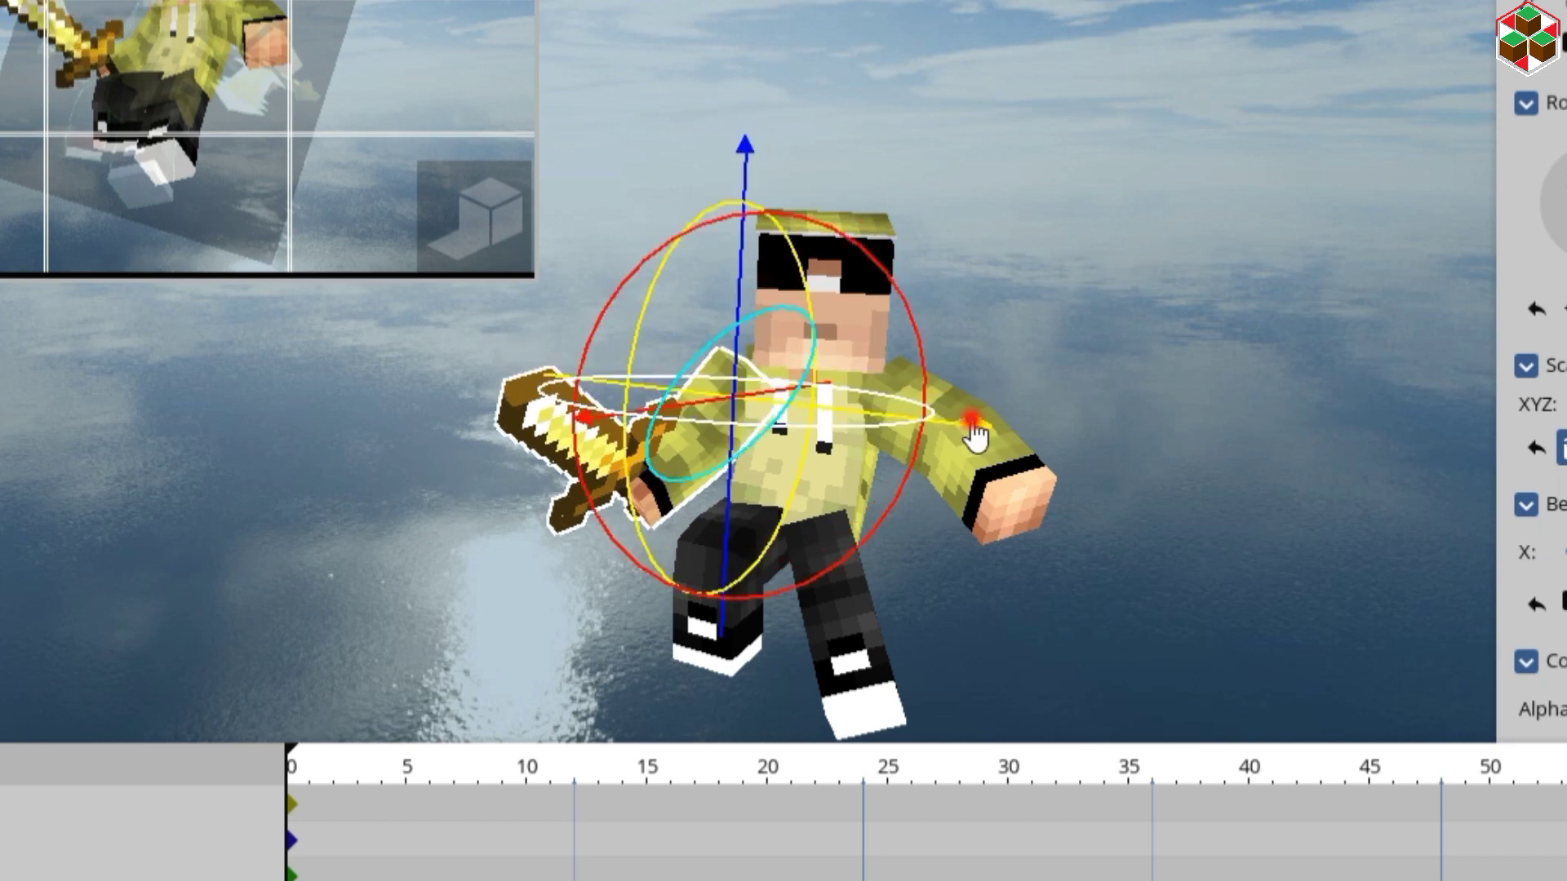
pyautogui.moveTo(975, 427); pyautogui.dragTo(947, 416)
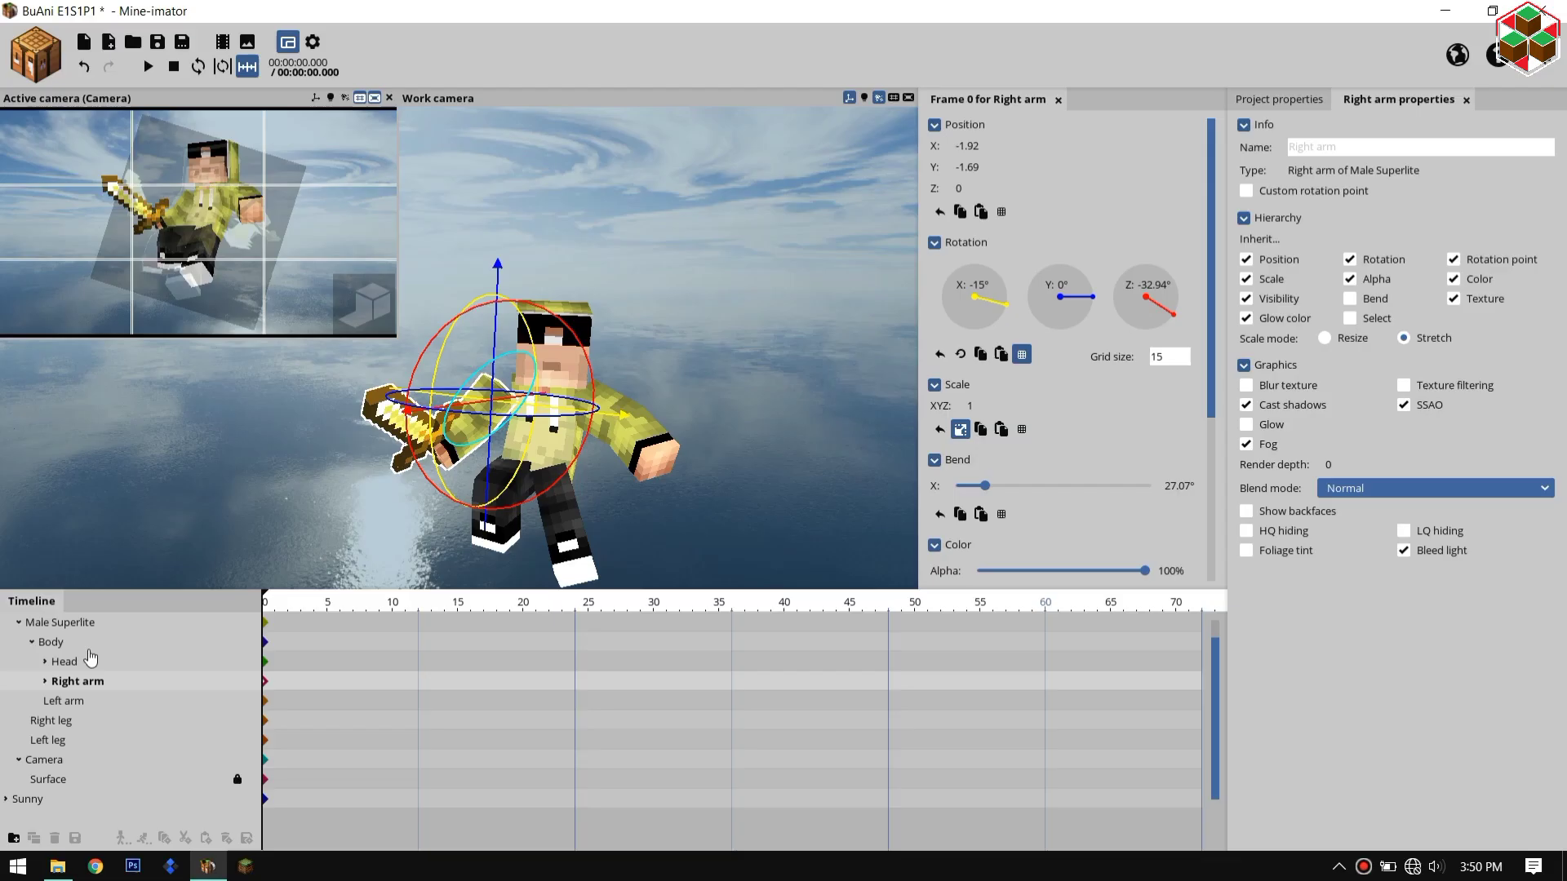
# Step: Readjust the sword in the right hand to -45° on Z and a Z position of 1.73
pyautogui.click(72, 701)
pyautogui.click(45, 682)
pyautogui.click(70, 701)
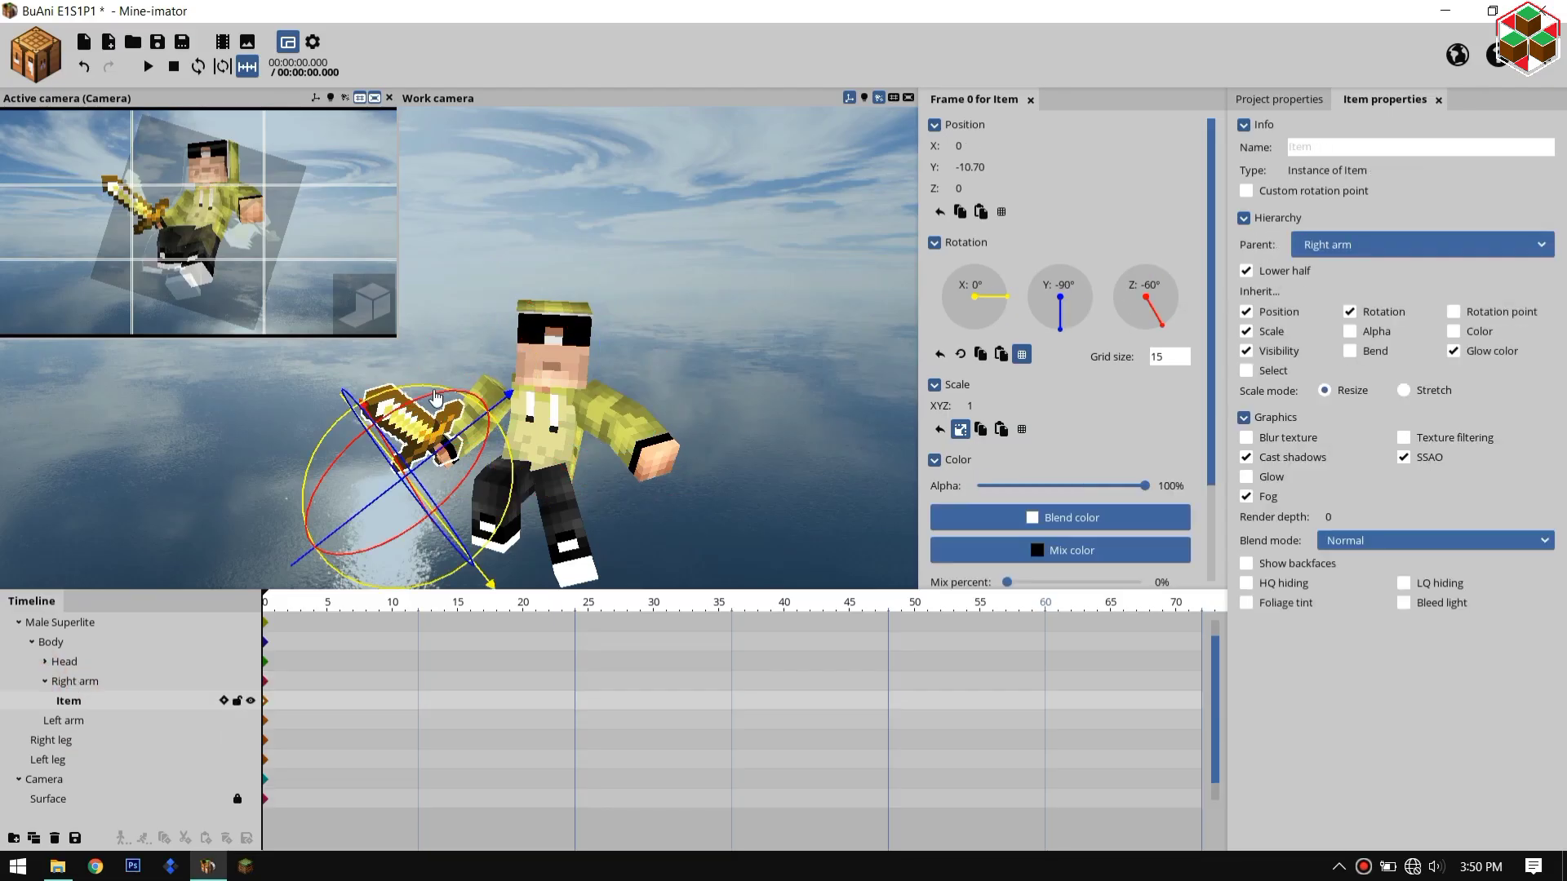
pyautogui.moveTo(439, 395); pyautogui.dragTo(356, 415)
# Step: Duplicate the golden sword and parent the copy to the left arm
pyautogui.hotkey('ctrl', 'd')
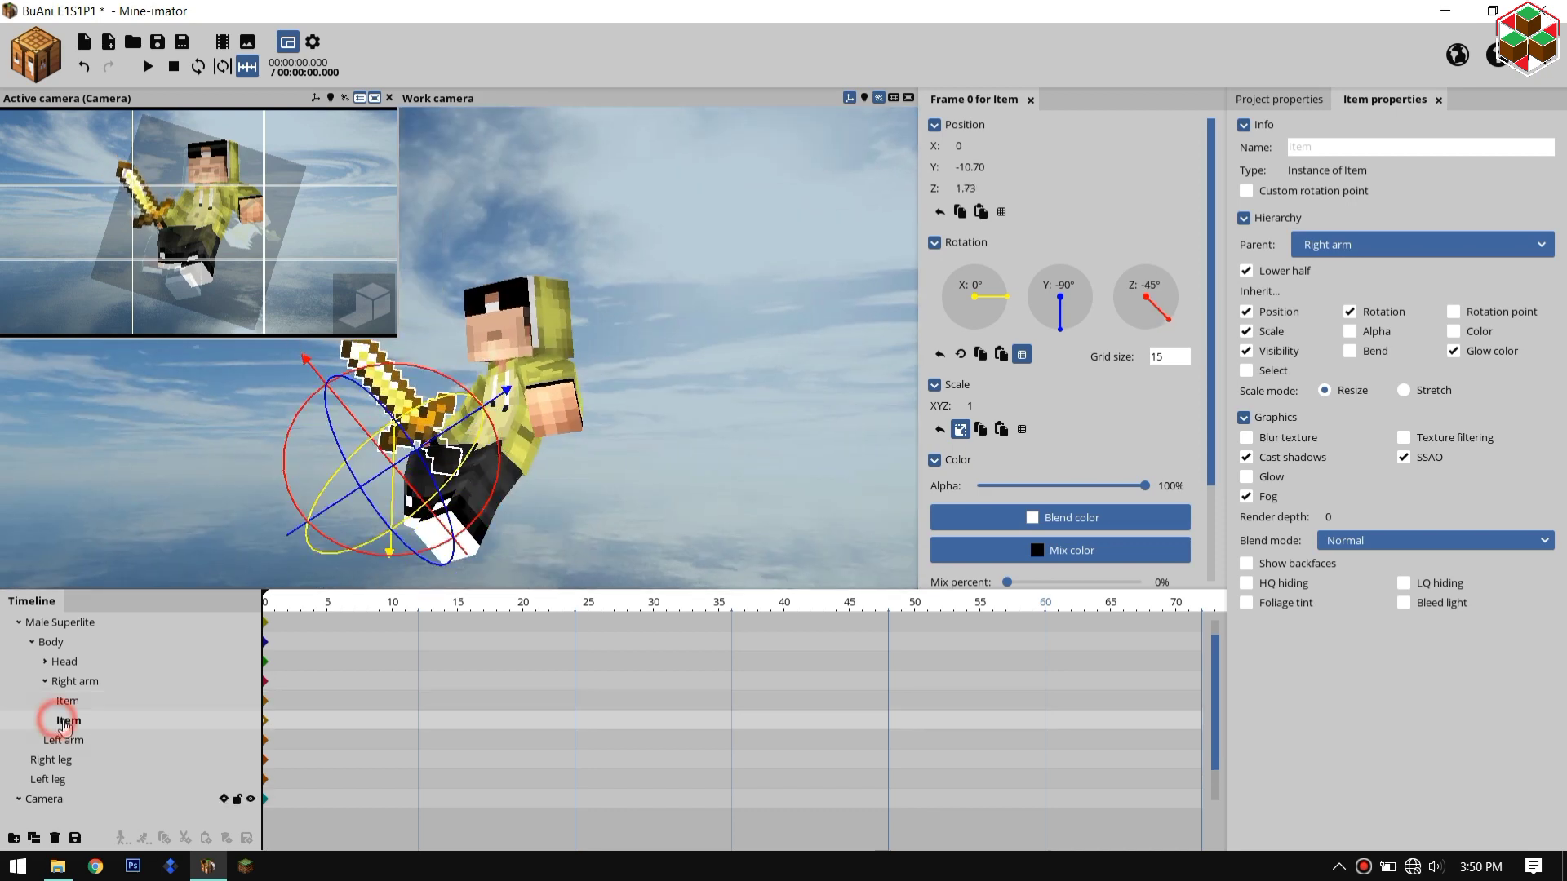
pyautogui.moveTo(59, 721); pyautogui.dragTo(72, 725)
# Step: Move and rotate the duplicated sword to fit the left hand, and hide the Surface reference again
pyautogui.moveTo(664, 255); pyautogui.dragTo(649, 395)
pyautogui.moveTo(530, 382); pyautogui.dragTo(618, 371)
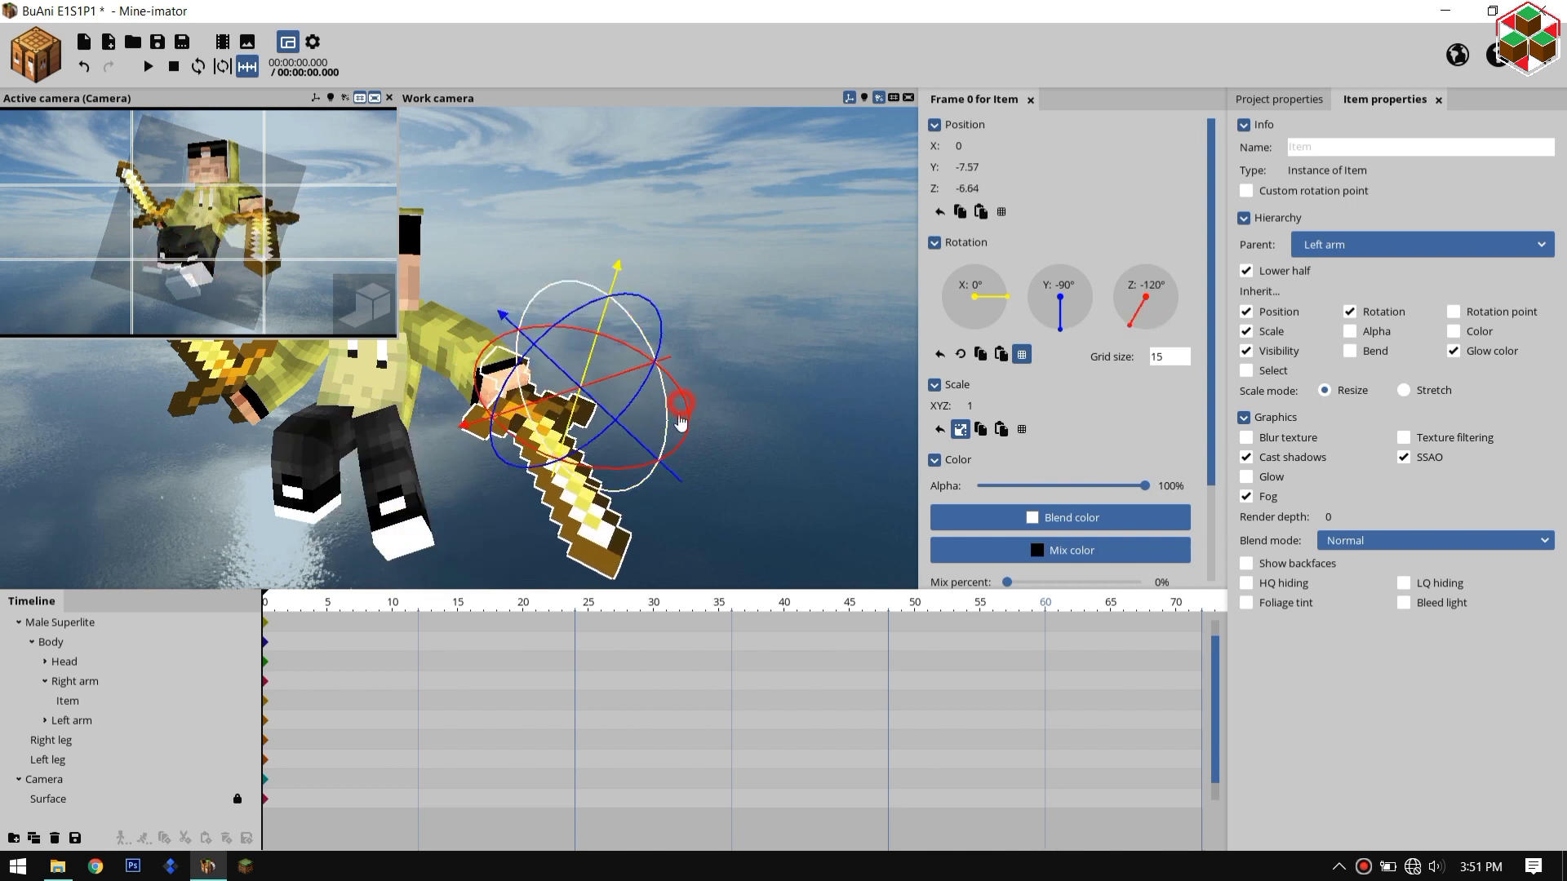
pyautogui.moveTo(683, 420); pyautogui.dragTo(676, 429)
pyautogui.moveTo(602, 314); pyautogui.dragTo(601, 320)
pyautogui.moveTo(569, 440); pyautogui.dragTo(565, 448)
pyautogui.click(251, 799)
pyautogui.click(313, 418)
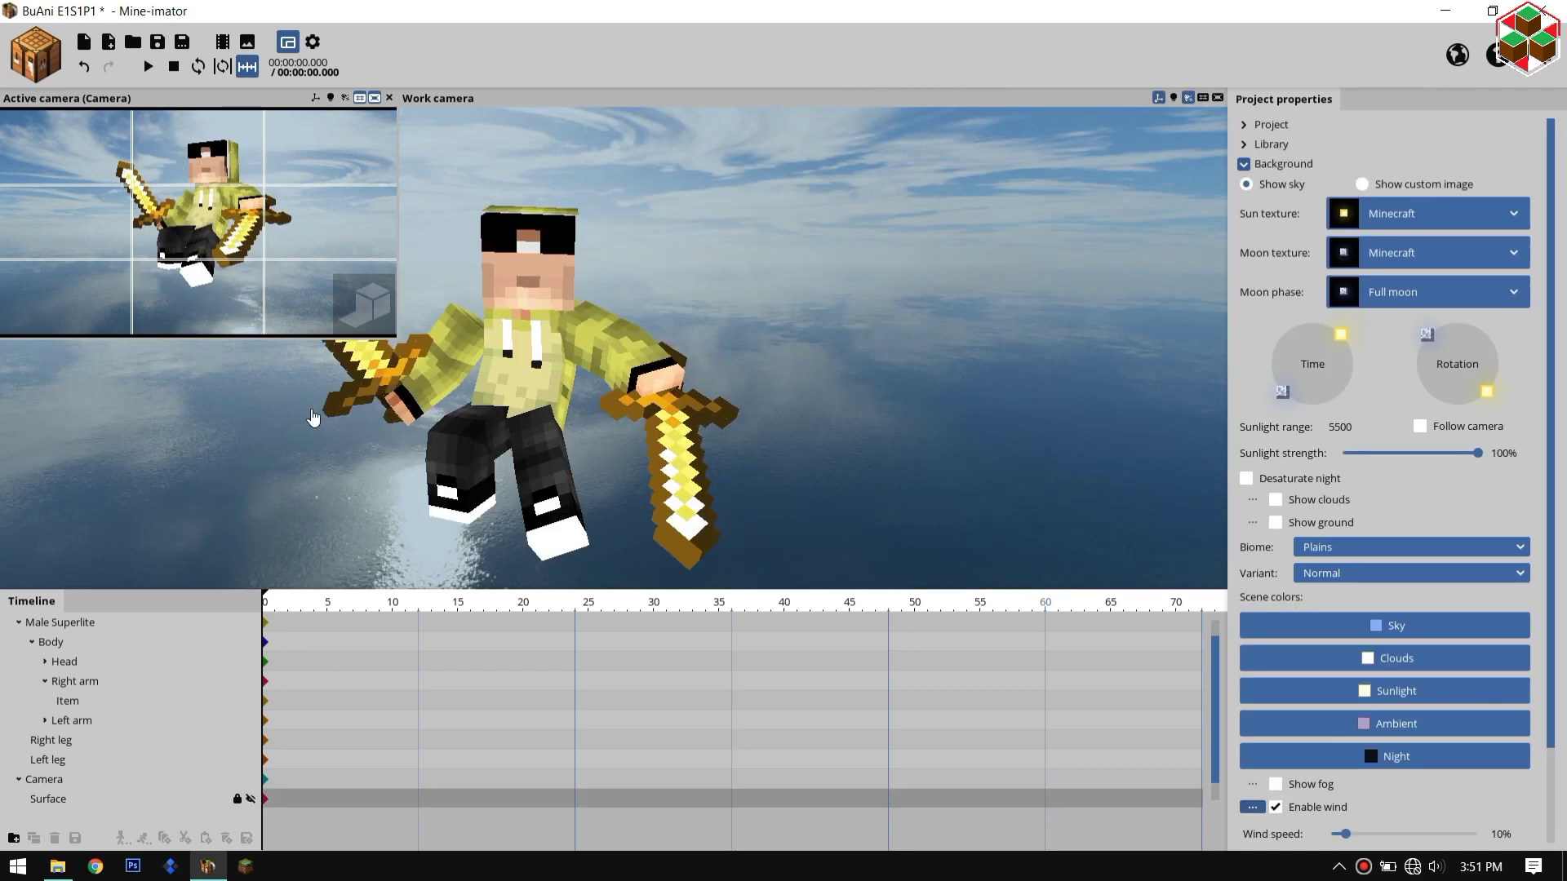
# Step: Add the Piece of TAMAN KOLAM scenery from the library to the scene and parent it to the [Add Object Here] folder
pyautogui.click(1271, 146)
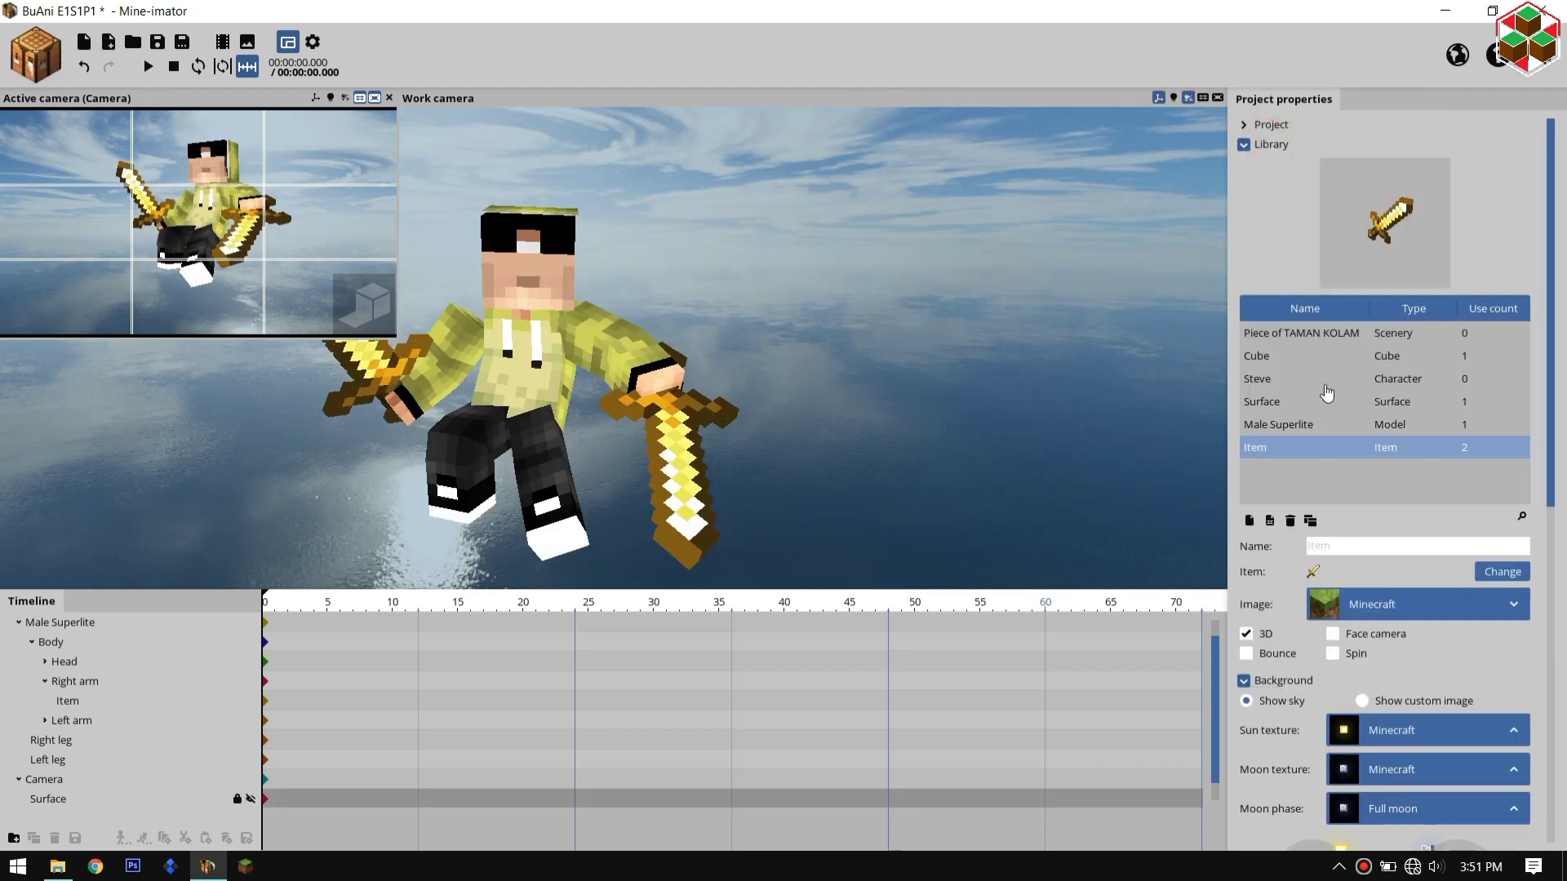
pyautogui.click(1321, 335)
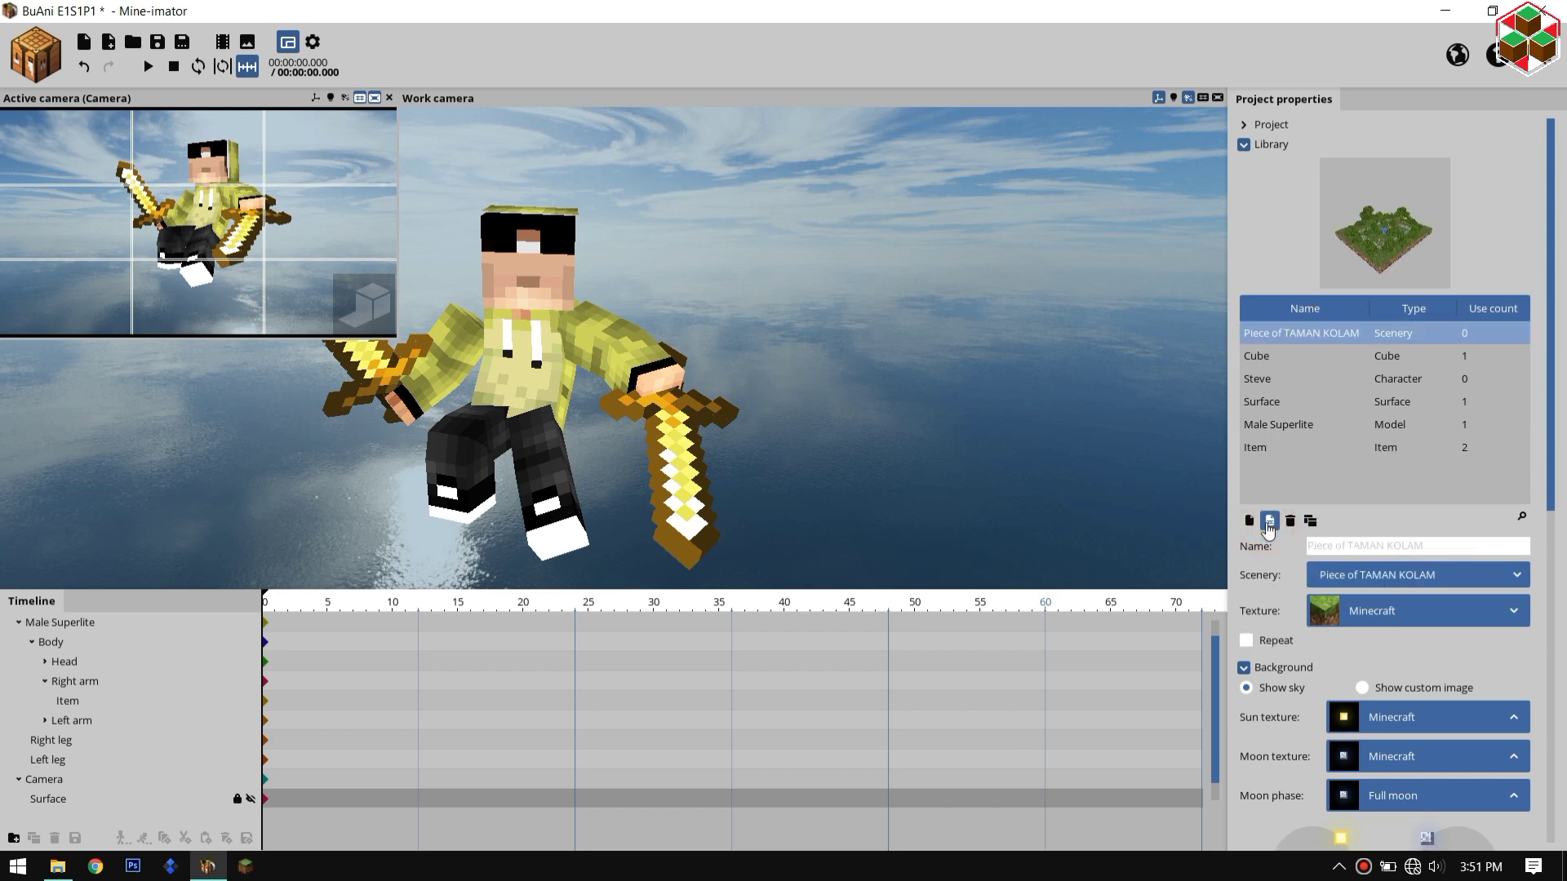
pyautogui.click(1269, 522)
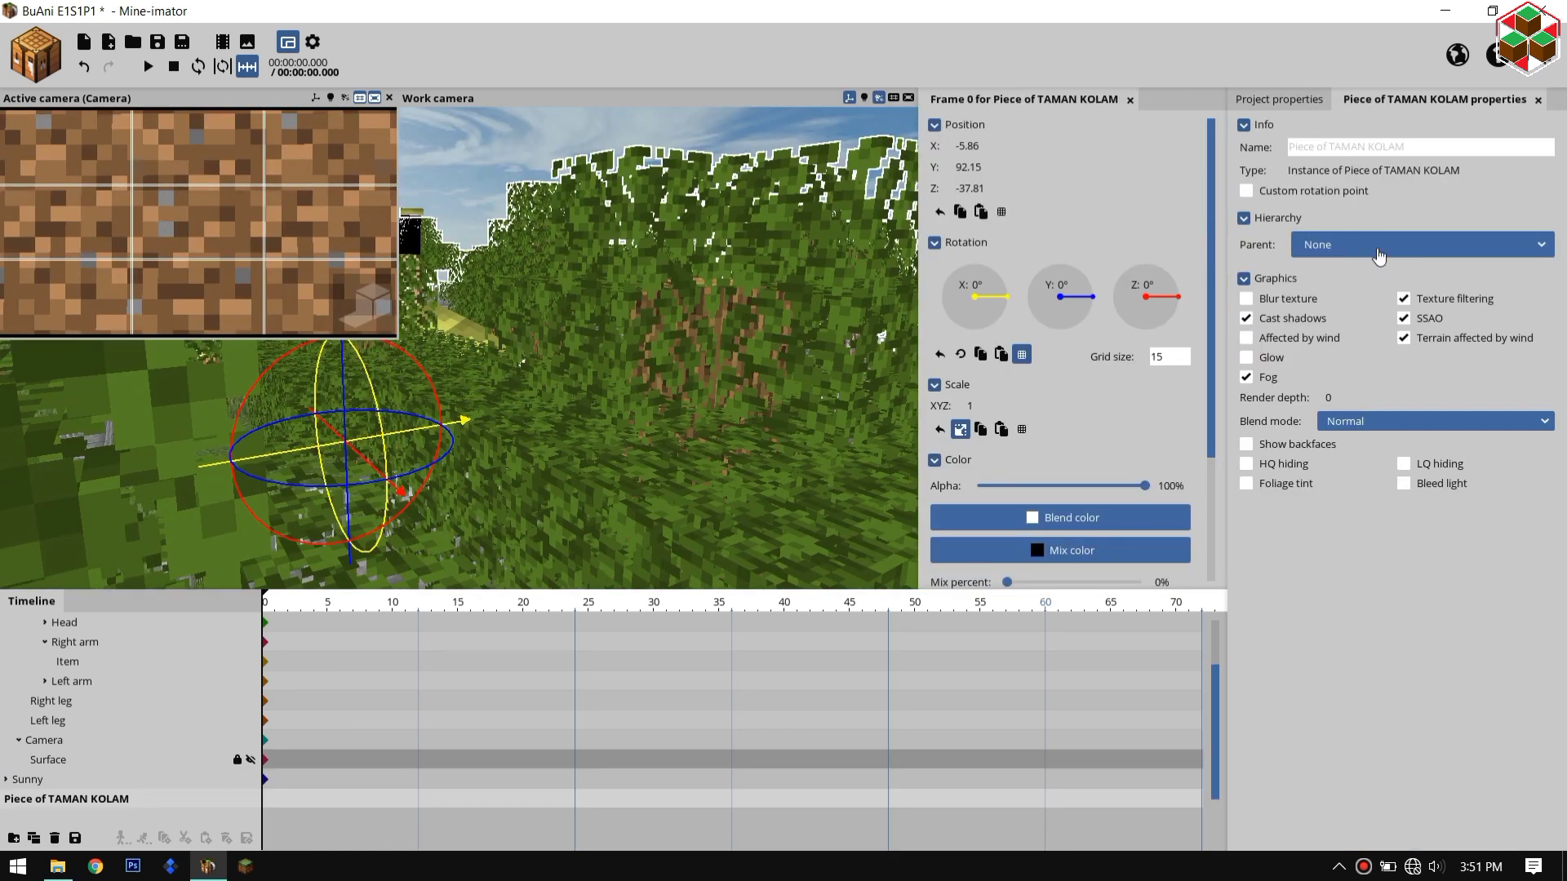
pyautogui.click(1379, 255)
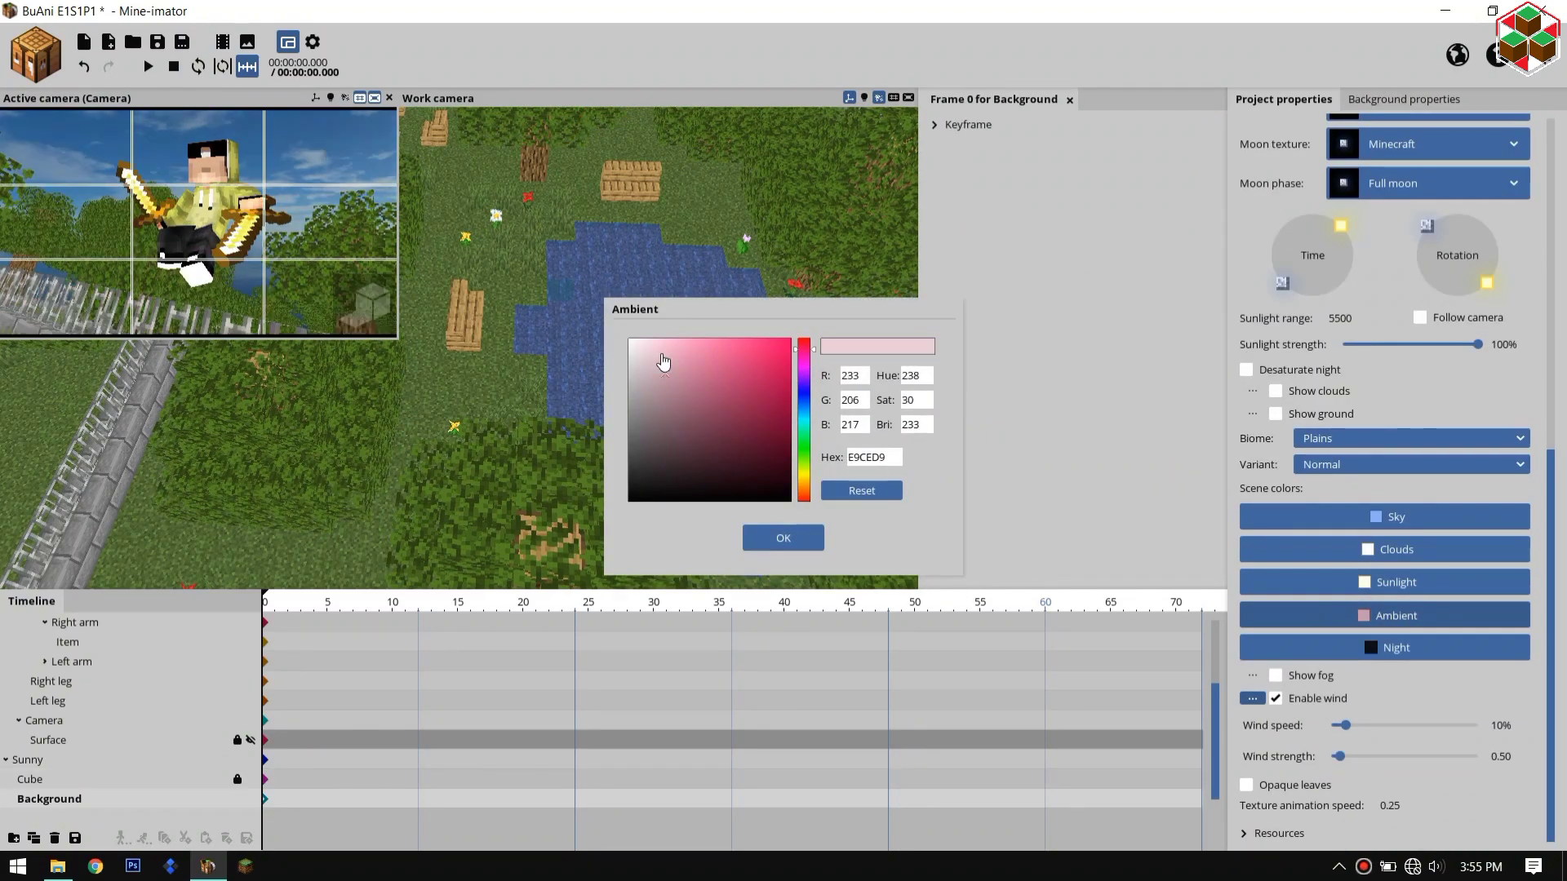
# Step: Change the scene's ambient color to a light pinkish purple
pyautogui.click(661, 354)
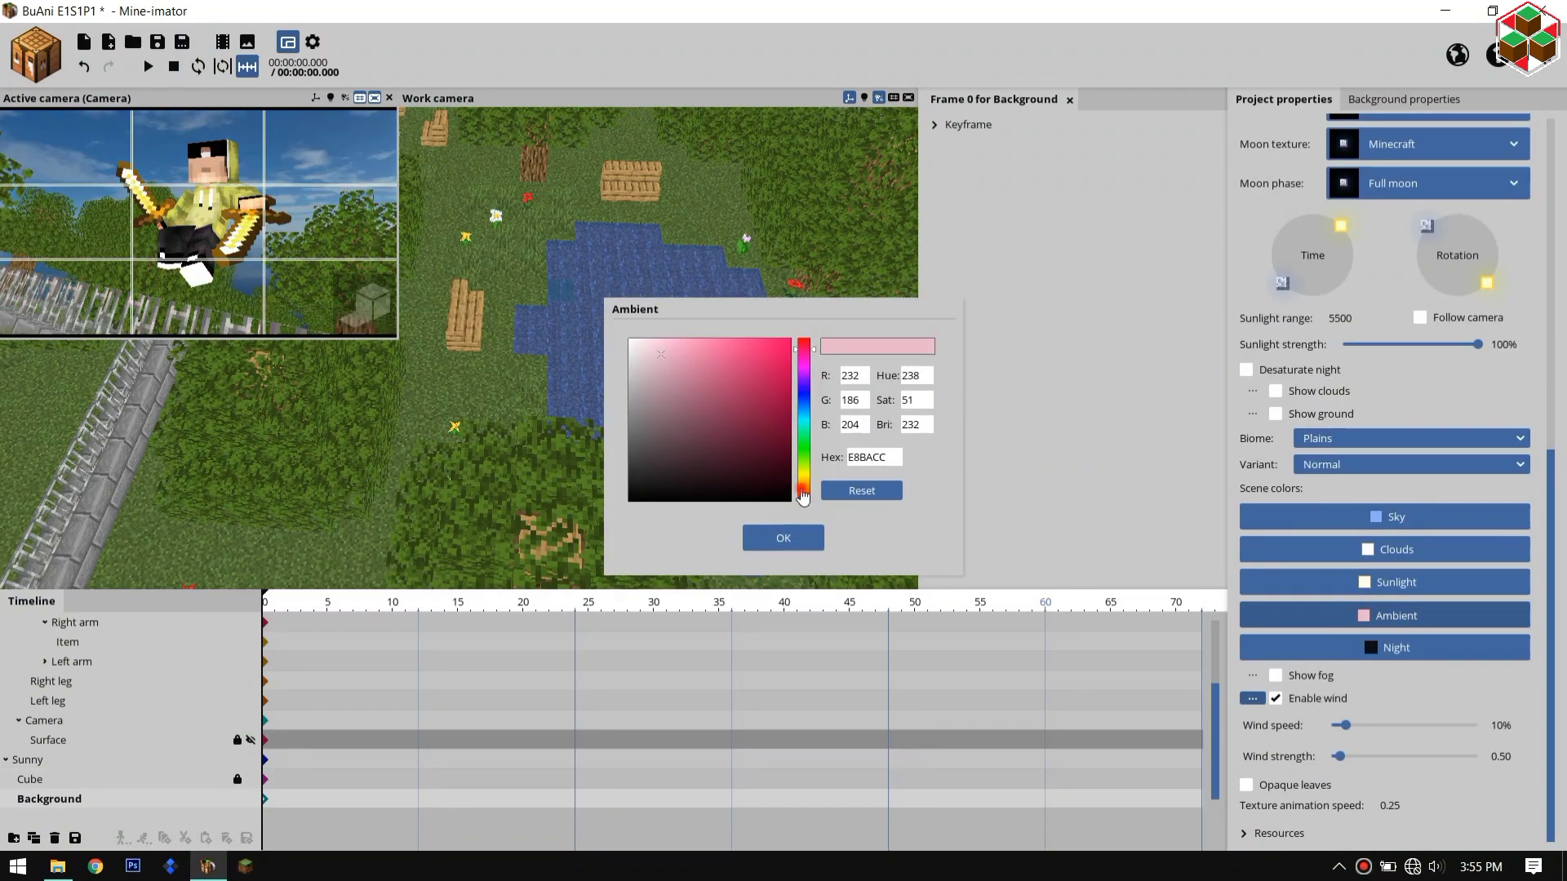
pyautogui.click(802, 490)
pyautogui.click(802, 377)
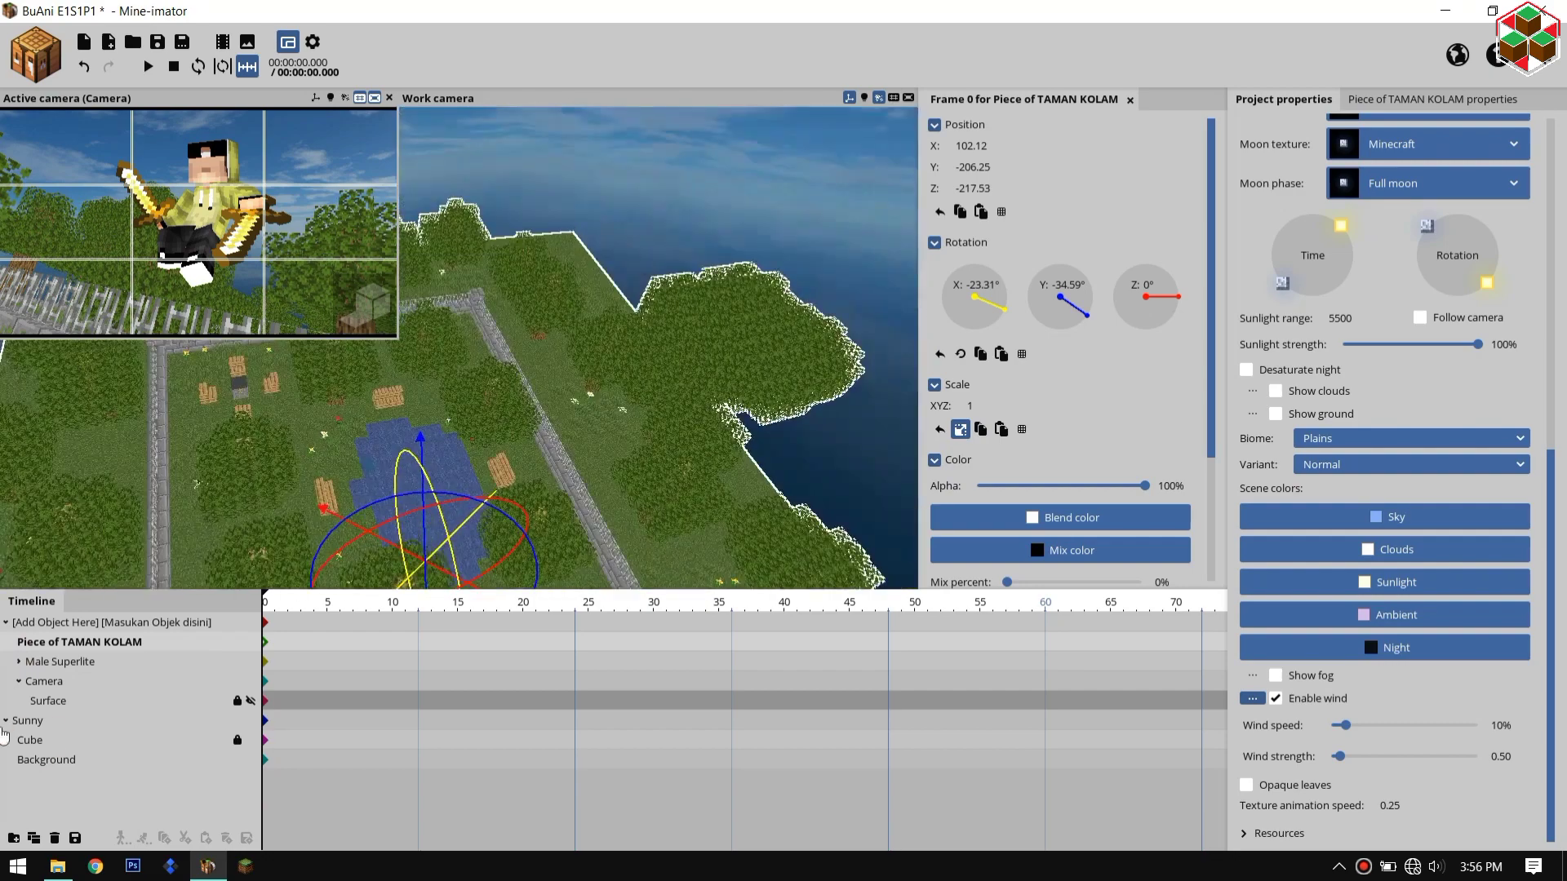
# Step: Change the sky Cube's blend color to a light tan, E4C69F
pyautogui.click(31, 739)
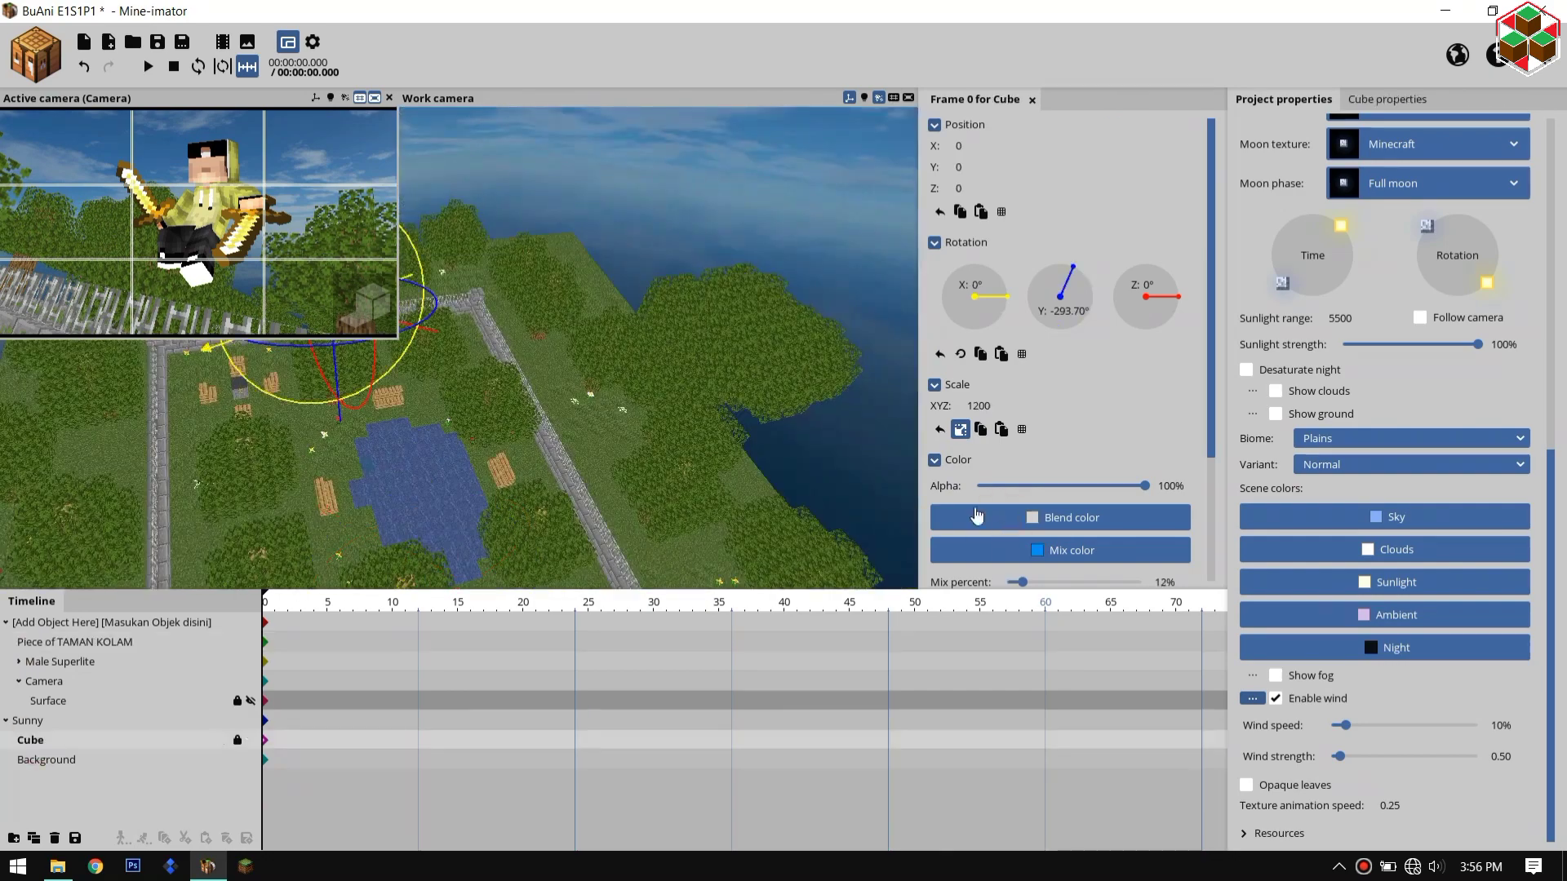
pyautogui.click(977, 516)
pyautogui.click(802, 491)
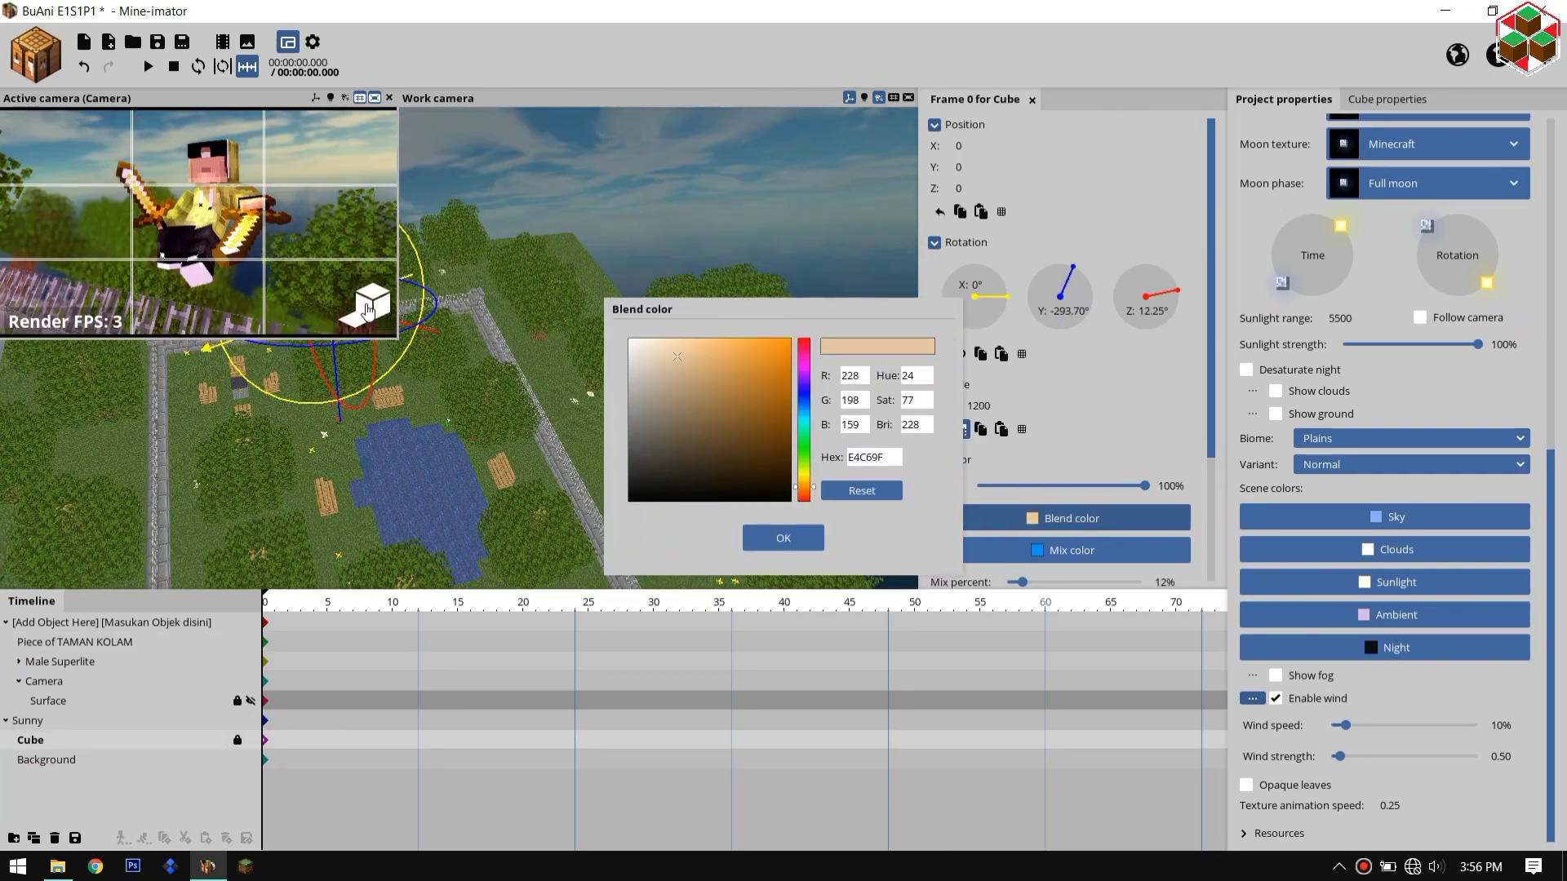
# Step: Enable fog for the background and turn on the rendered preview in the active camera view
pyautogui.click(1307, 678)
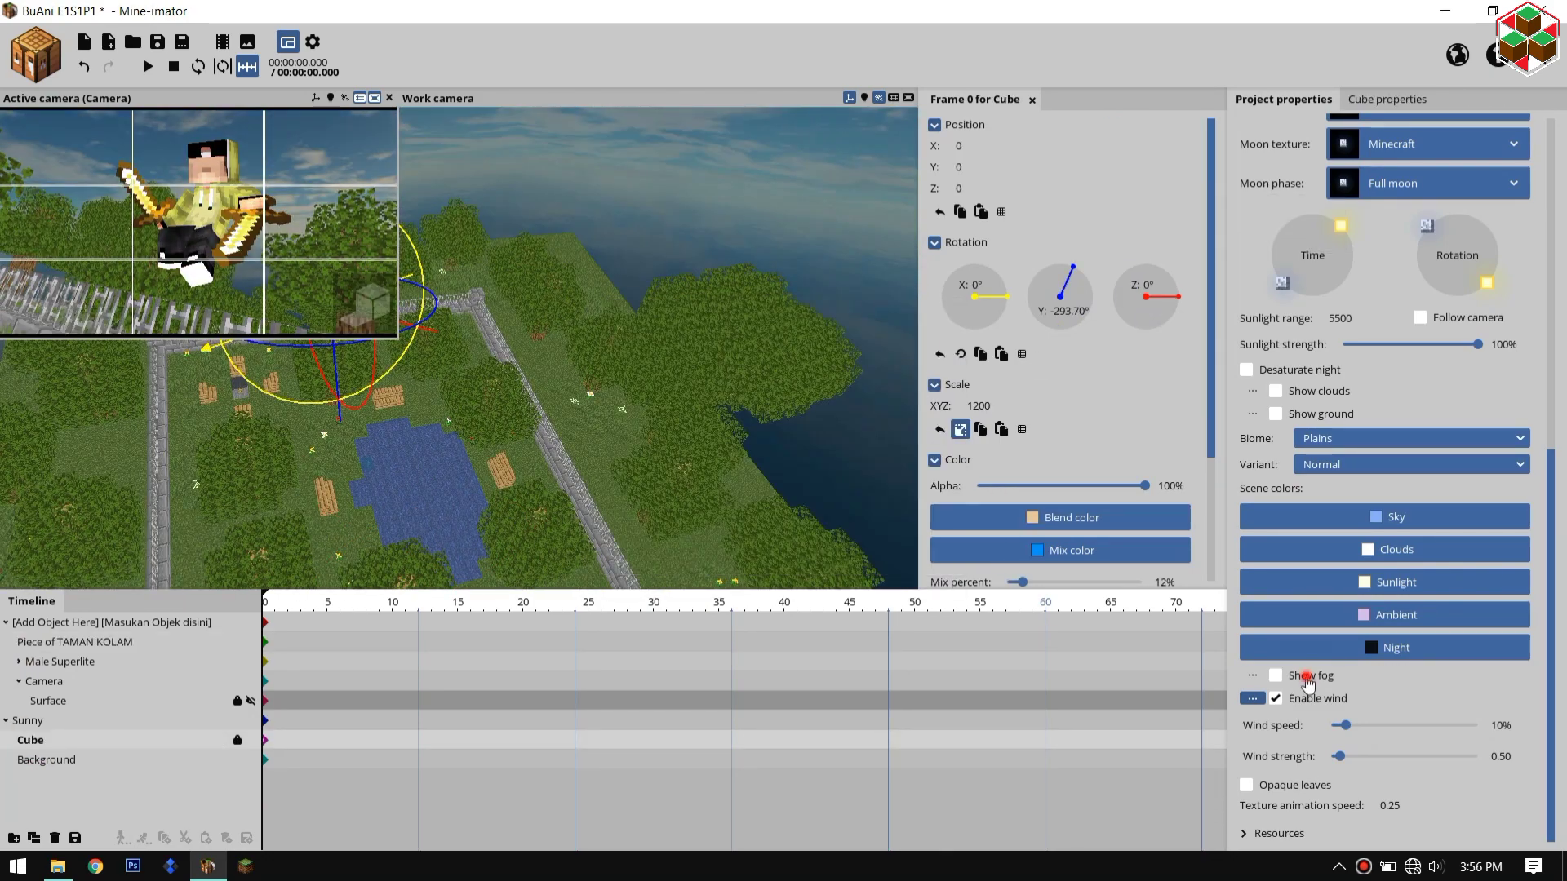
pyautogui.click(1286, 683)
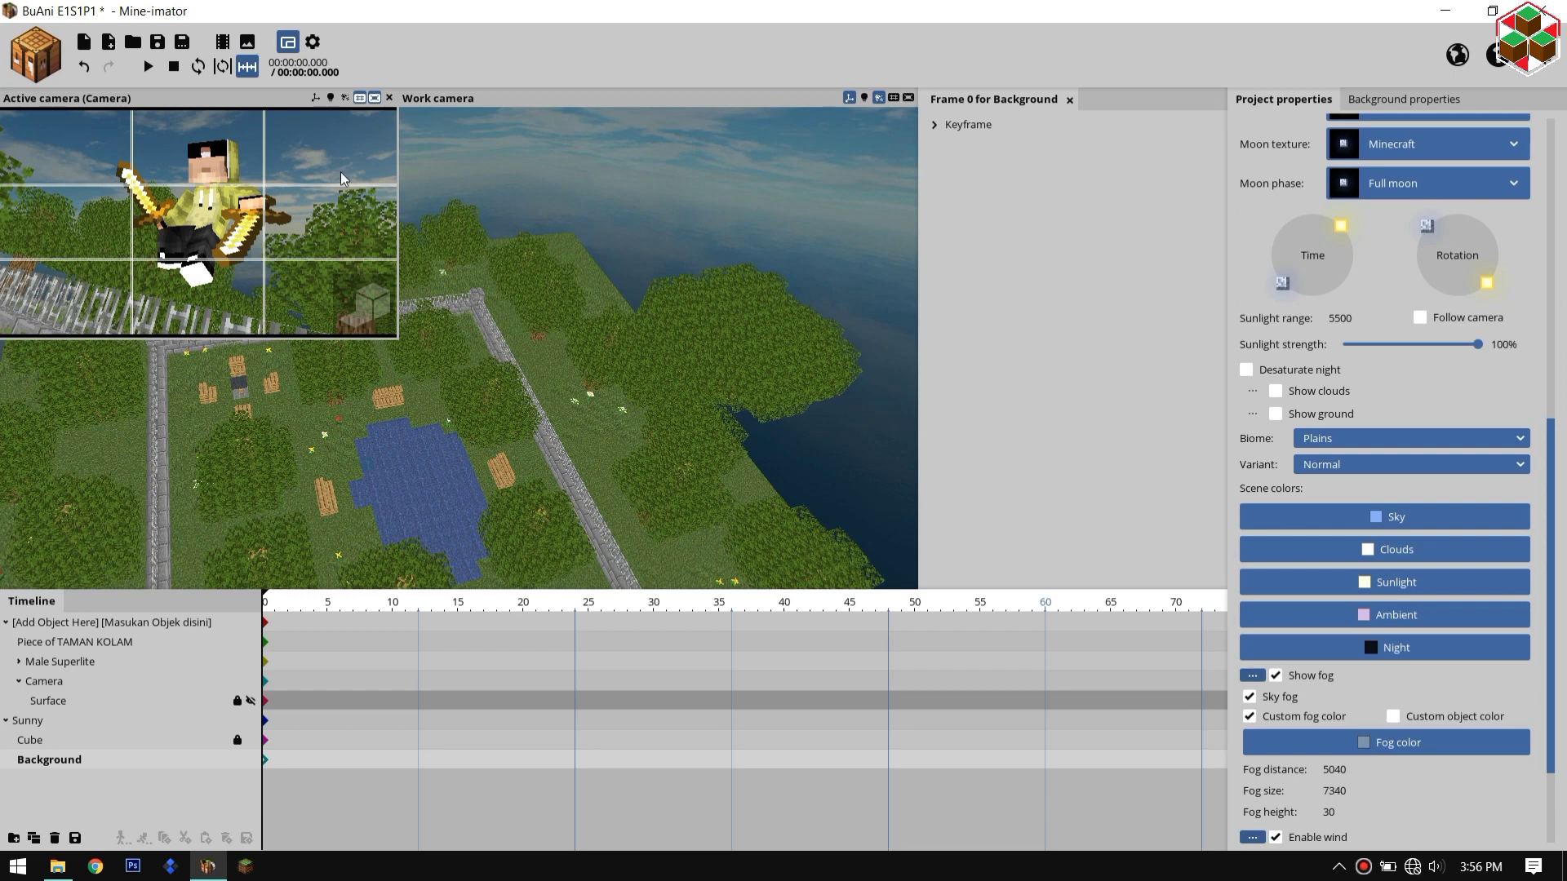
pyautogui.click(330, 100)
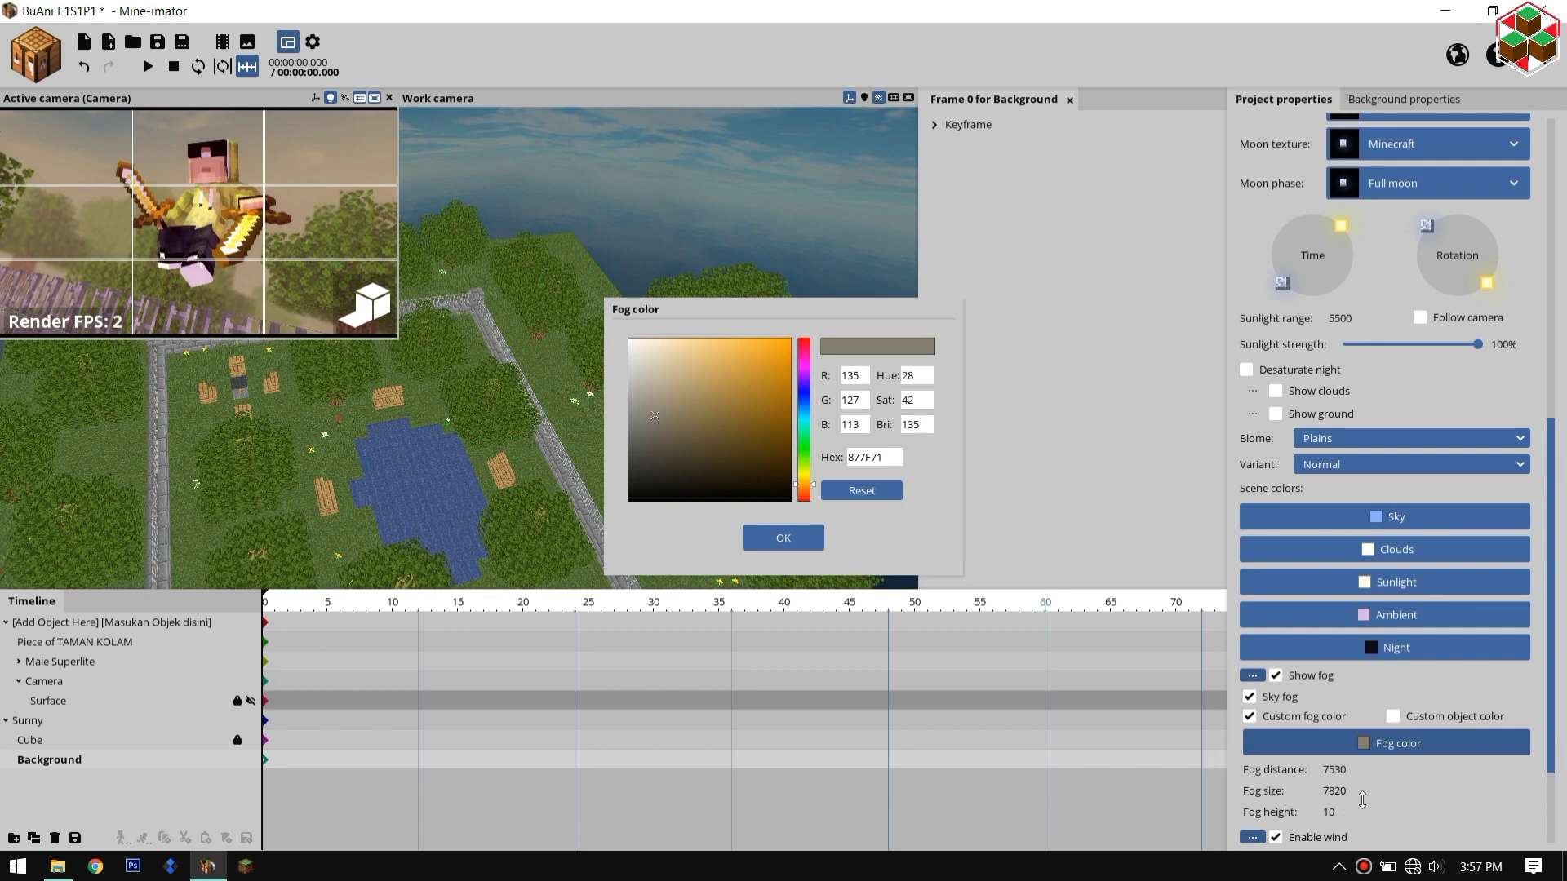
pyautogui.click(123, 743)
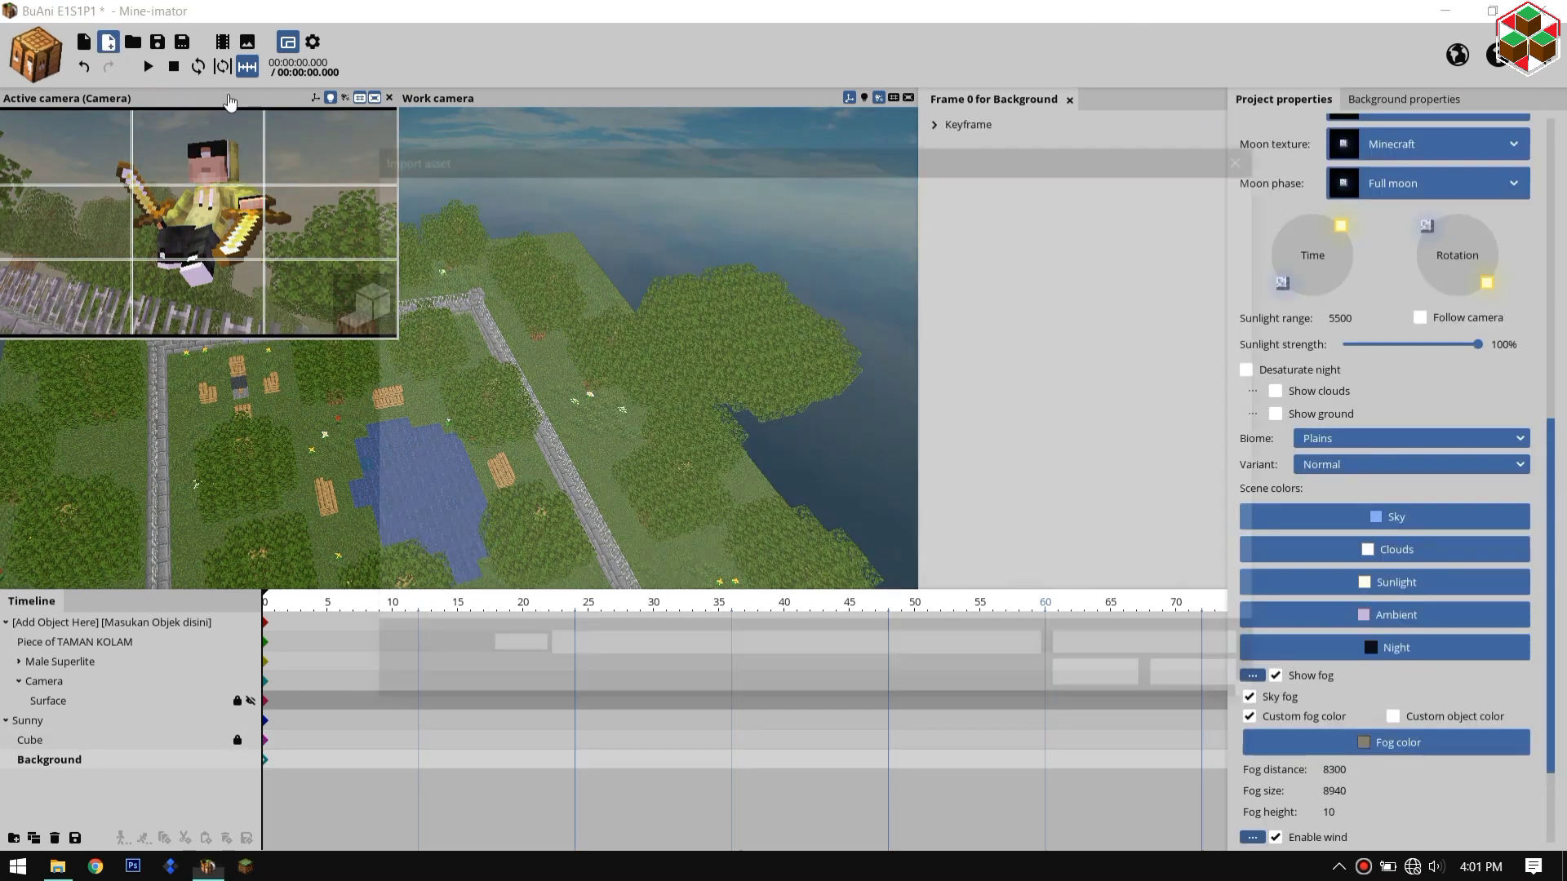
# Step: Import the CFR v.2 Male [Skin color] 8X face rig into the project
pyautogui.click(108, 42)
pyautogui.click(711, 326)
pyautogui.click(1101, 684)
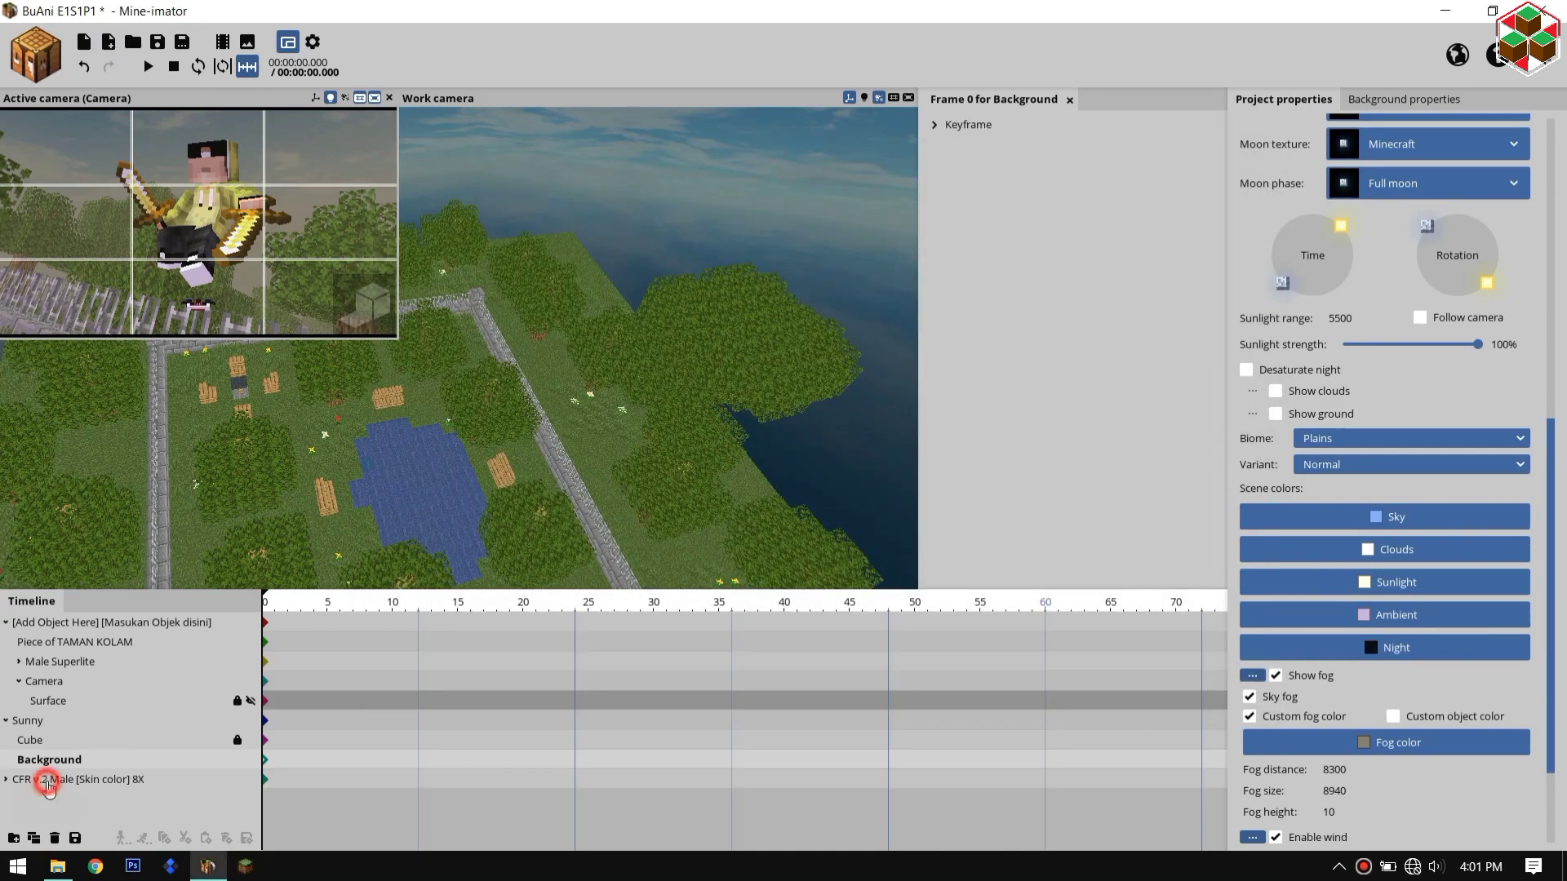
# Step: Parent the CFR v.2 Male [Skin color] 8X face rig to the Head of Male Superlite in the timeline
pyautogui.moveTo(30, 790); pyautogui.dragTo(51, 668)
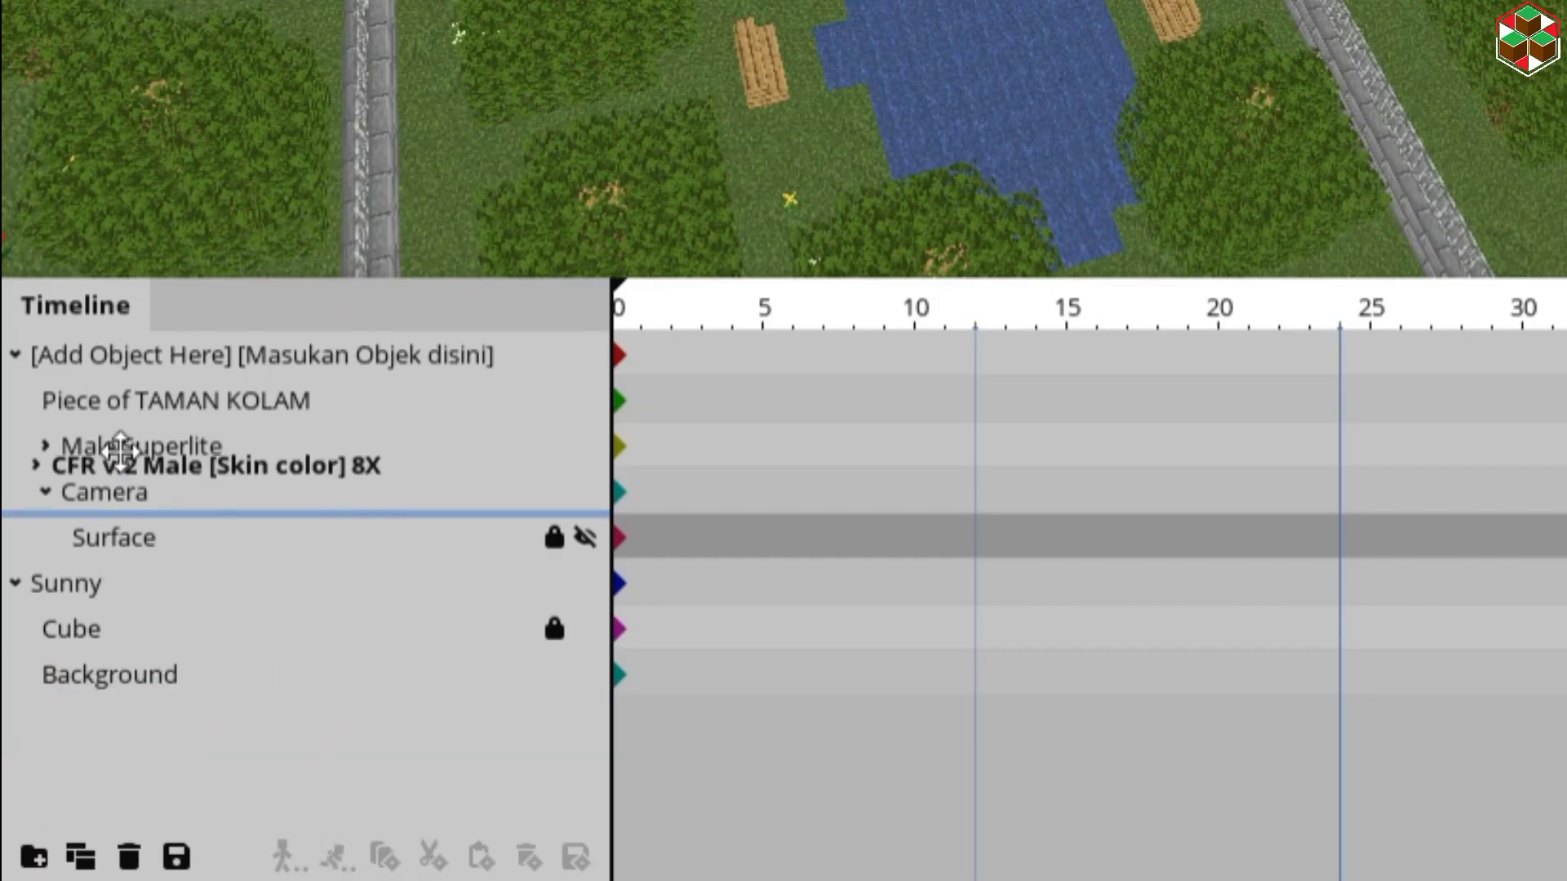
pyautogui.moveTo(120, 463); pyautogui.dragTo(59, 470)
pyautogui.click(45, 446)
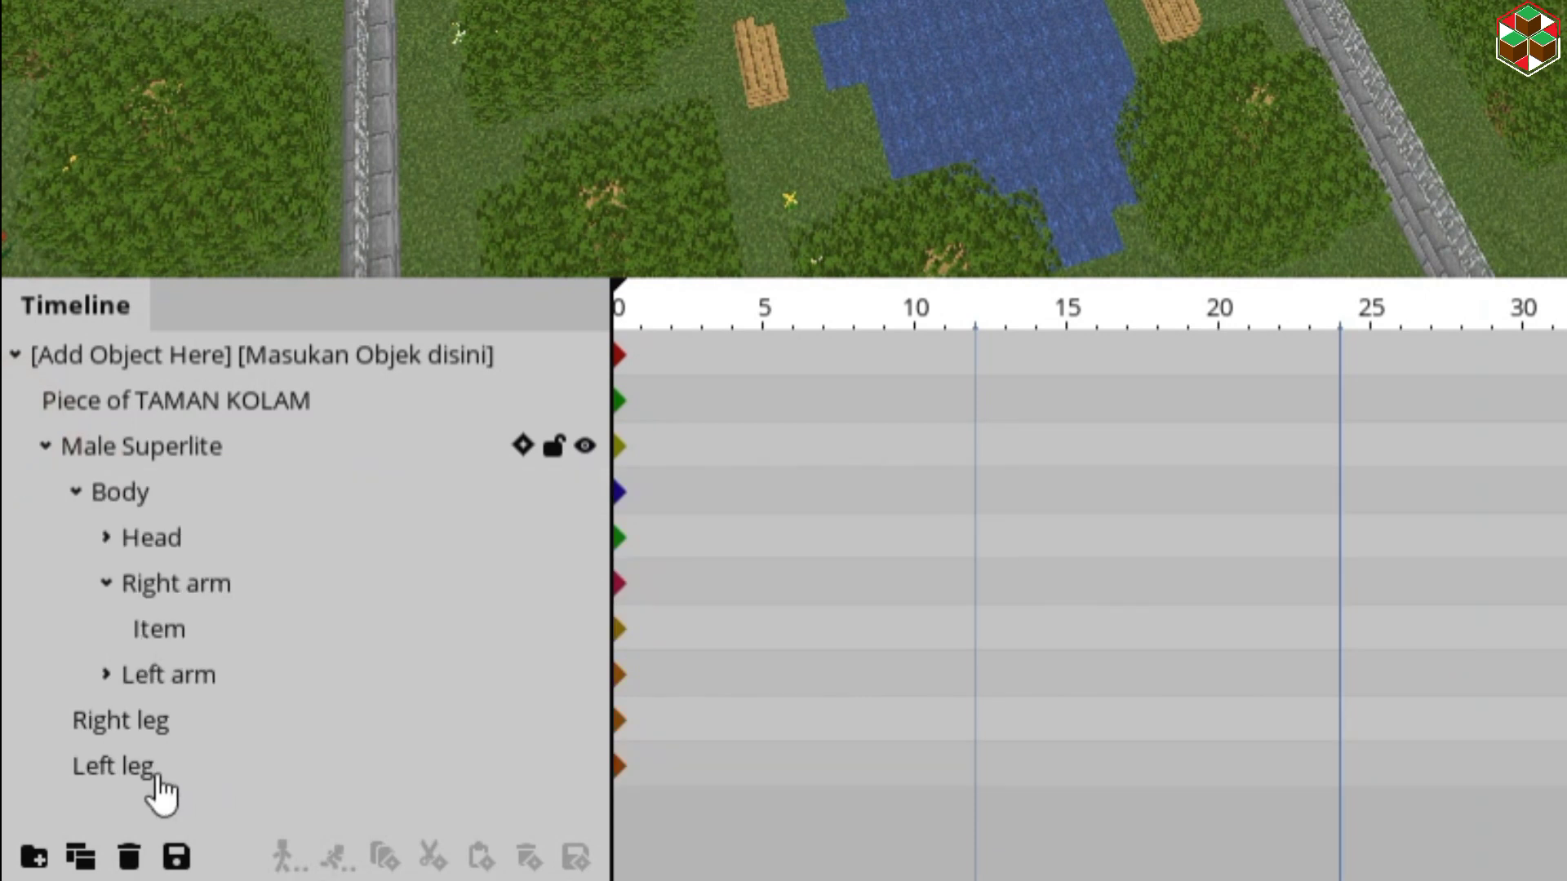
pyautogui.scroll(-3, 135, 733)
pyautogui.moveTo(133, 689); pyautogui.dragTo(71, 419)
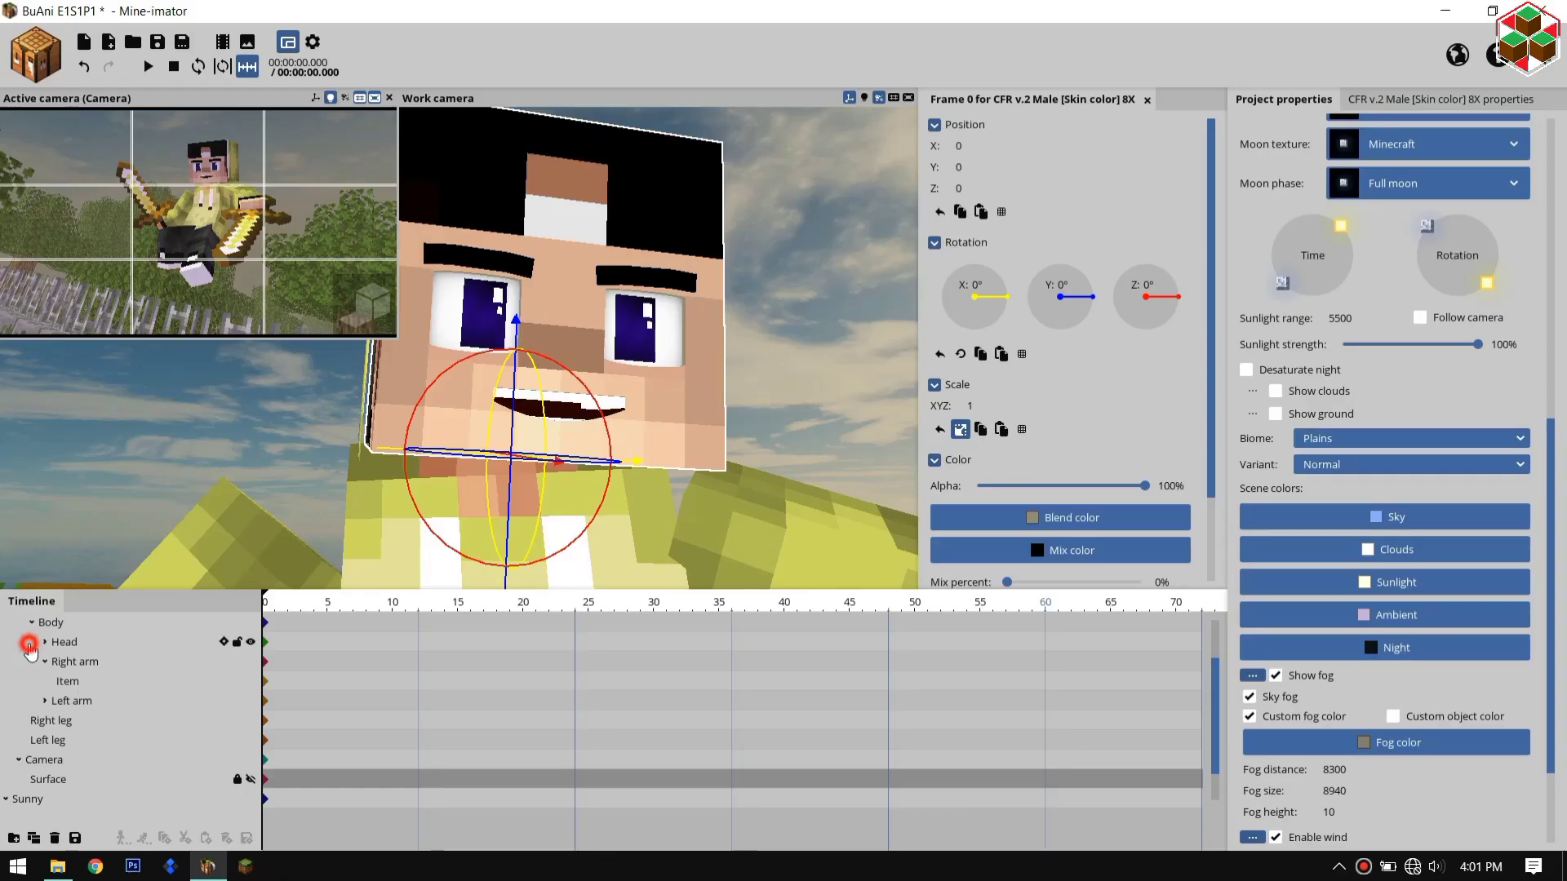
# Step: Set the blend color of the face rig's Pupils(Color) folder to neutral grey, 959595
pyautogui.click(45, 641)
pyautogui.click(57, 681)
pyautogui.scroll(-4, 136, 718)
pyautogui.click(136, 642)
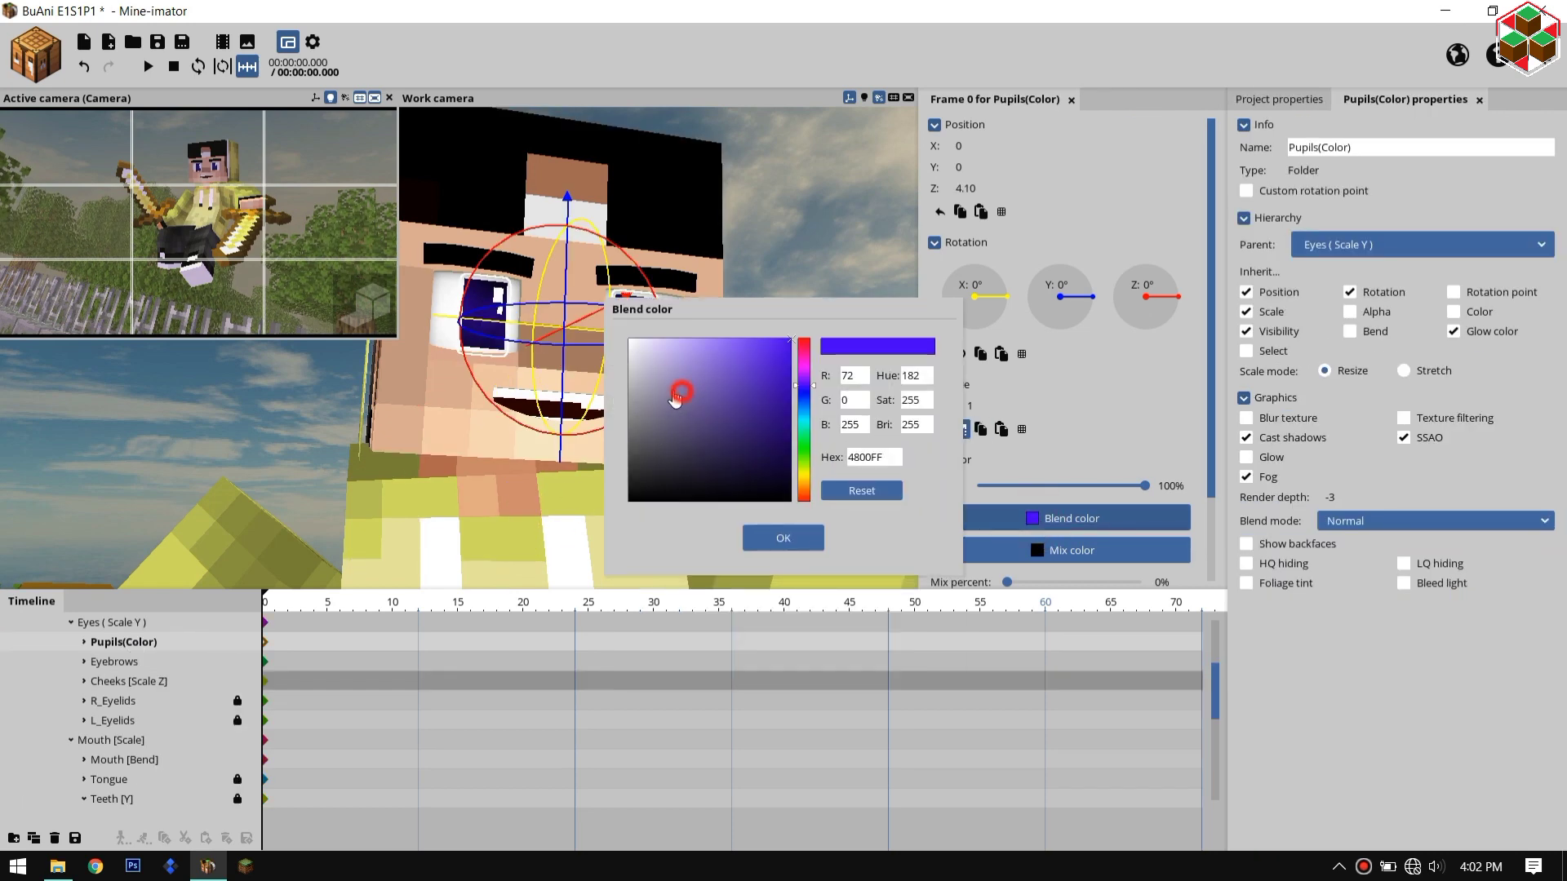
pyautogui.click(665, 383)
pyautogui.moveTo(606, 374); pyautogui.dragTo(561, 408)
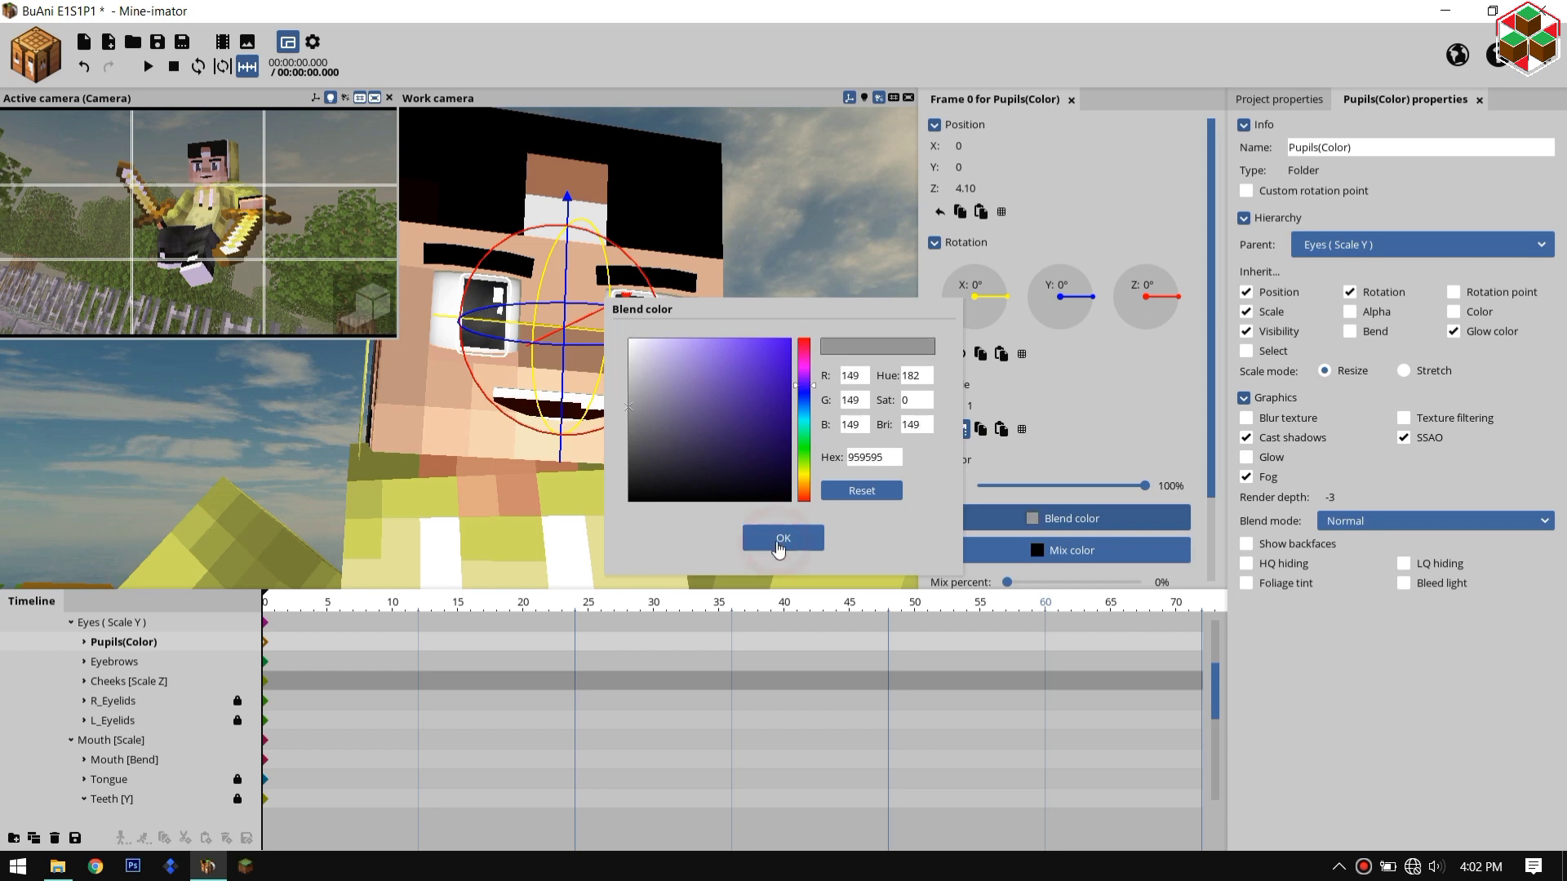
pyautogui.click(781, 540)
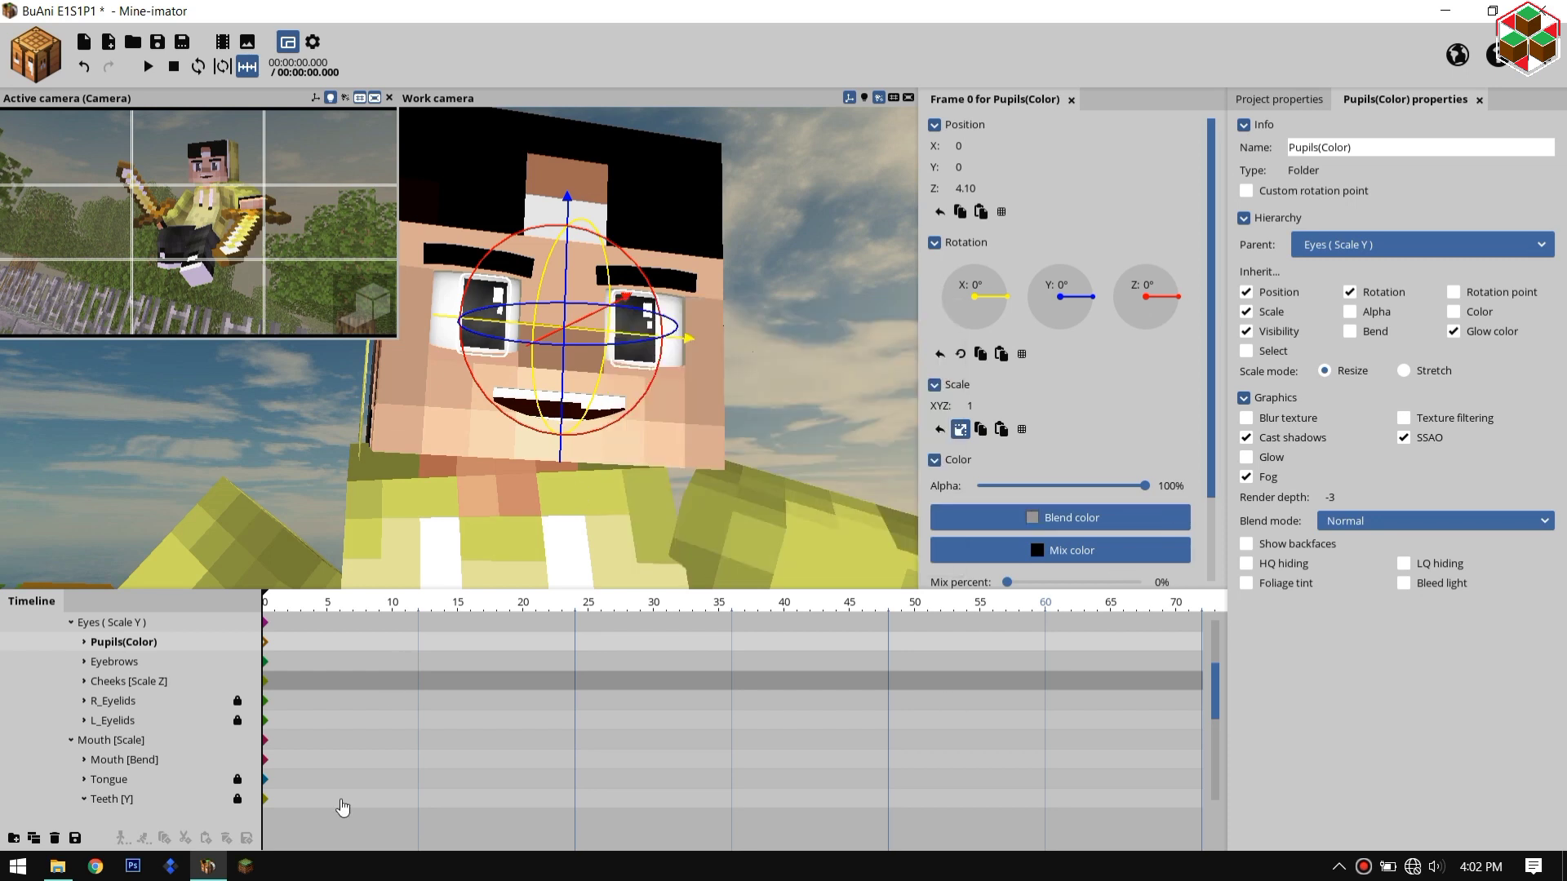
# Step: Launch Instant Eyedropper and sample the skin color from the character's face in the work camera view
pyautogui.press('super')
pyautogui.write('eye')
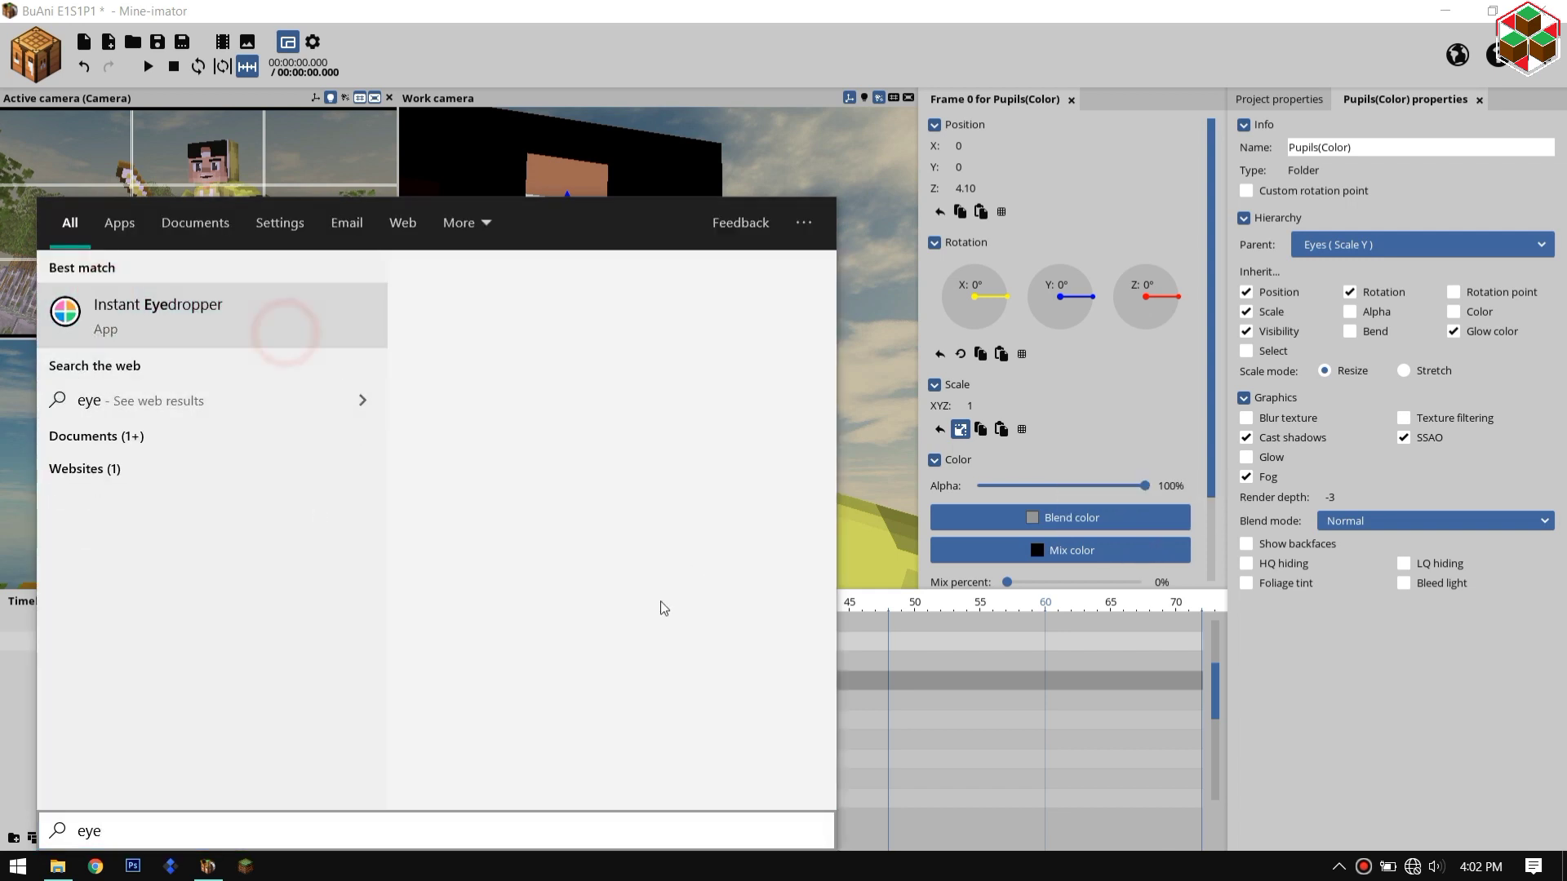
pyautogui.click(285, 331)
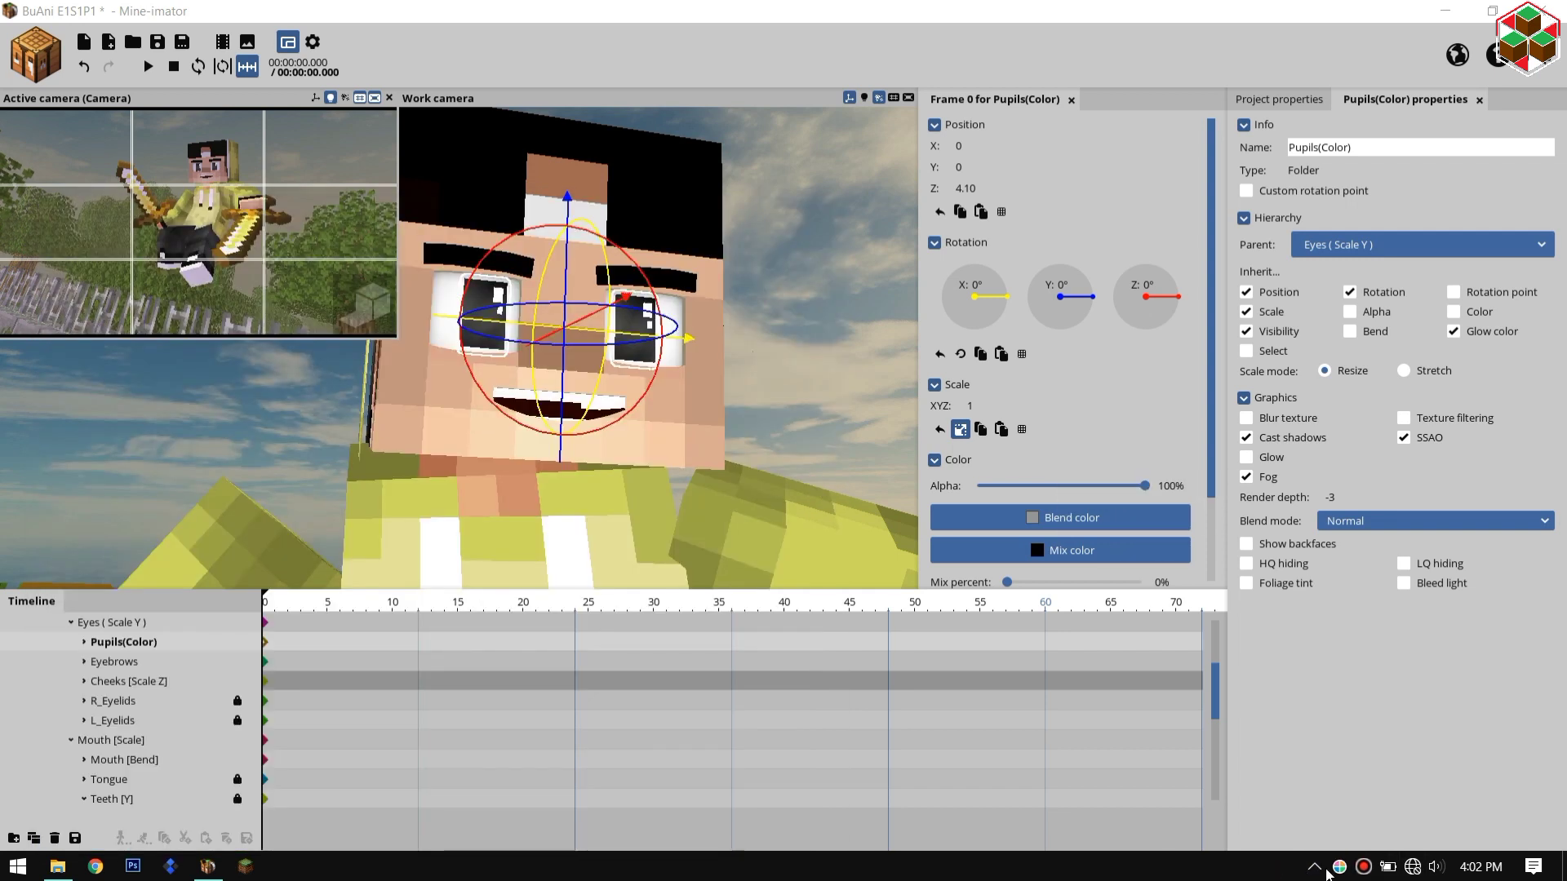
pyautogui.moveTo(1345, 870); pyautogui.dragTo(689, 395)
# Step: Set the blend color of the CFR v.2 Male [Skin color] 8X folder to the skin tone D8A58B
pyautogui.click(122, 623)
pyautogui.scroll(1, 150, 635)
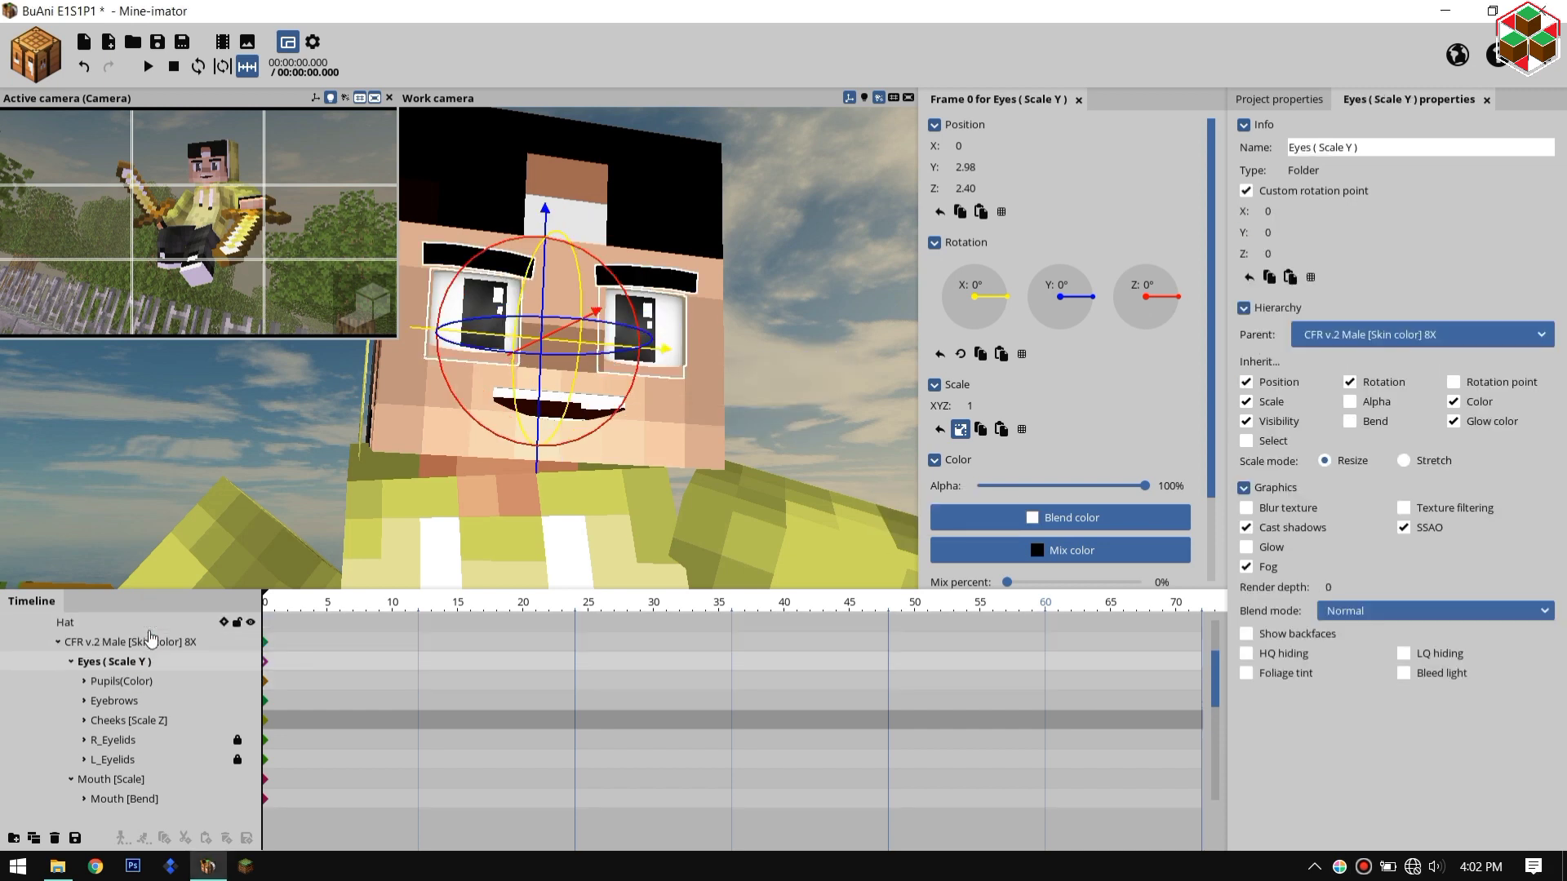
pyautogui.click(147, 642)
pyautogui.click(1053, 517)
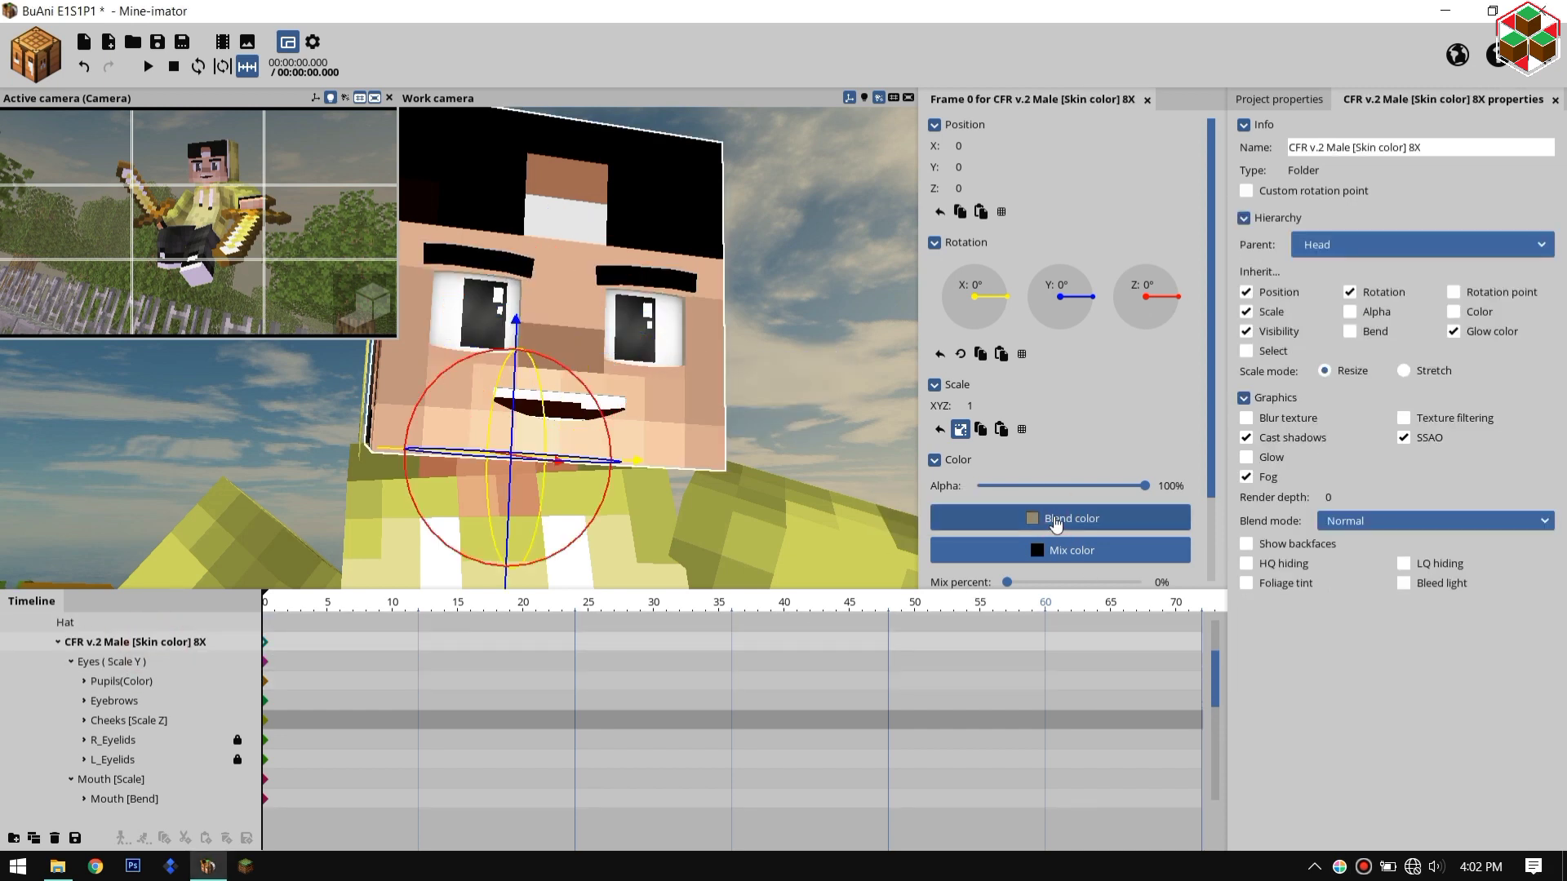
pyautogui.click(870, 461)
pyautogui.write('D8A58B')
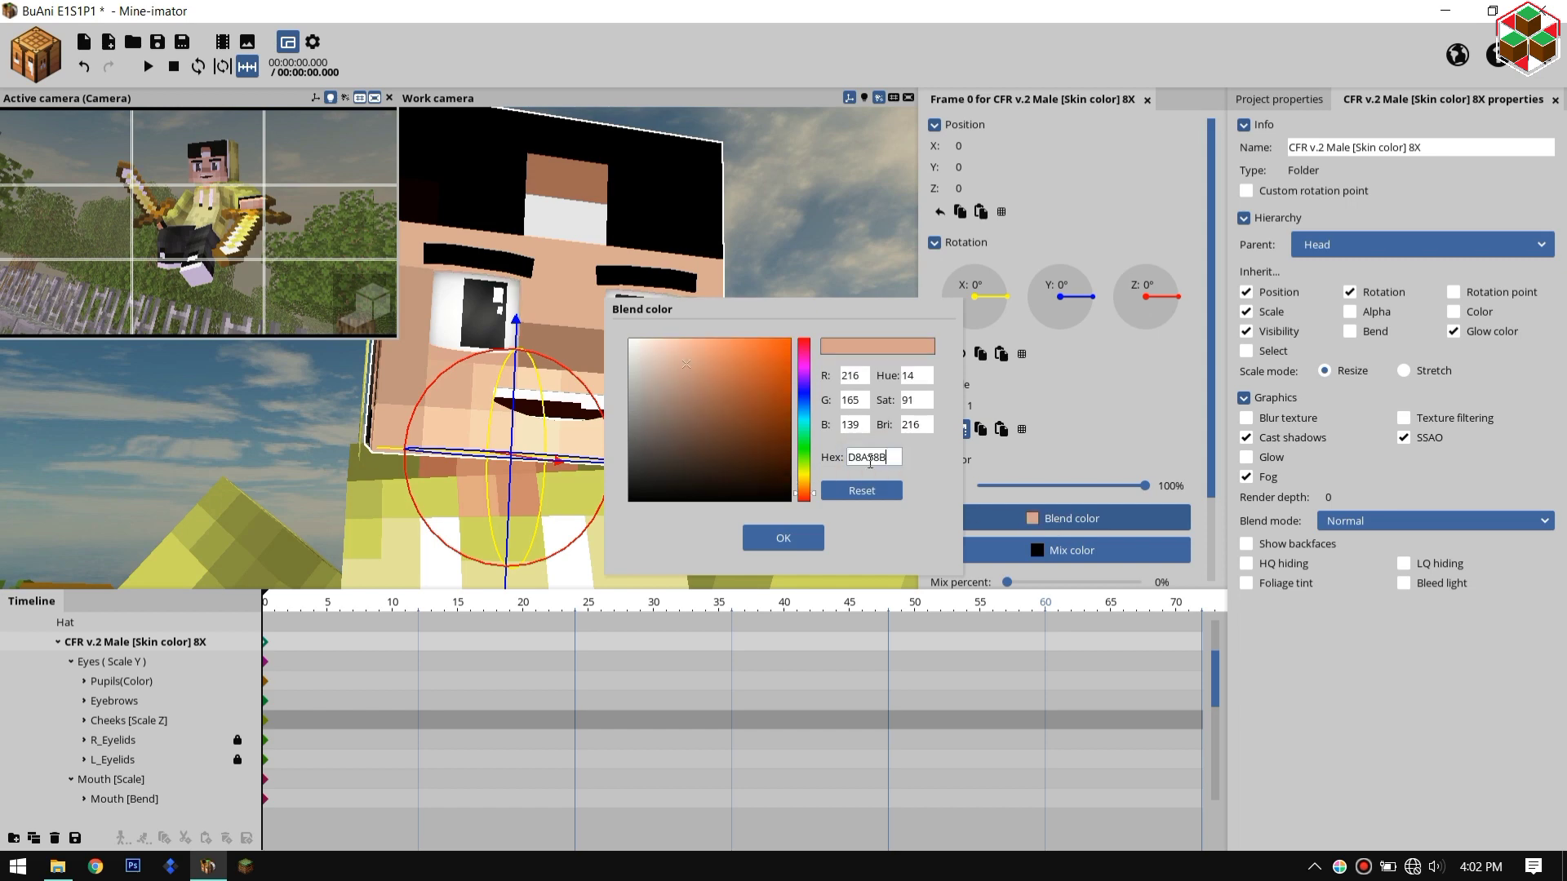
pyautogui.click(790, 542)
# Step: Hide the face rig's Cheeks [Scale Z] folder and deselect it
pyautogui.scroll(-2, 955, 573)
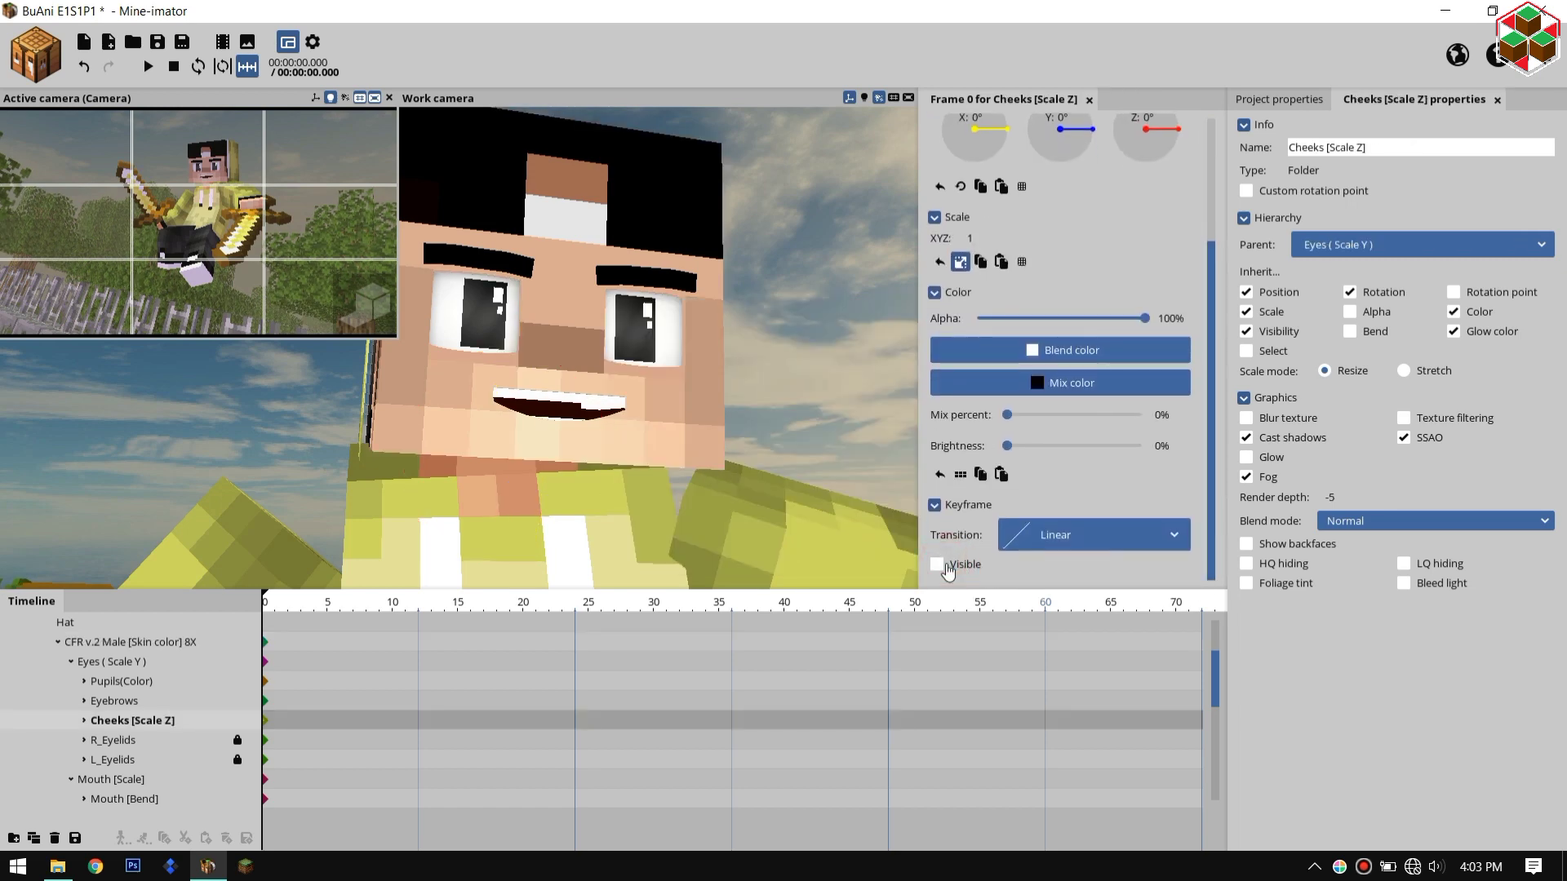
pyautogui.click(940, 564)
pyautogui.click(830, 380)
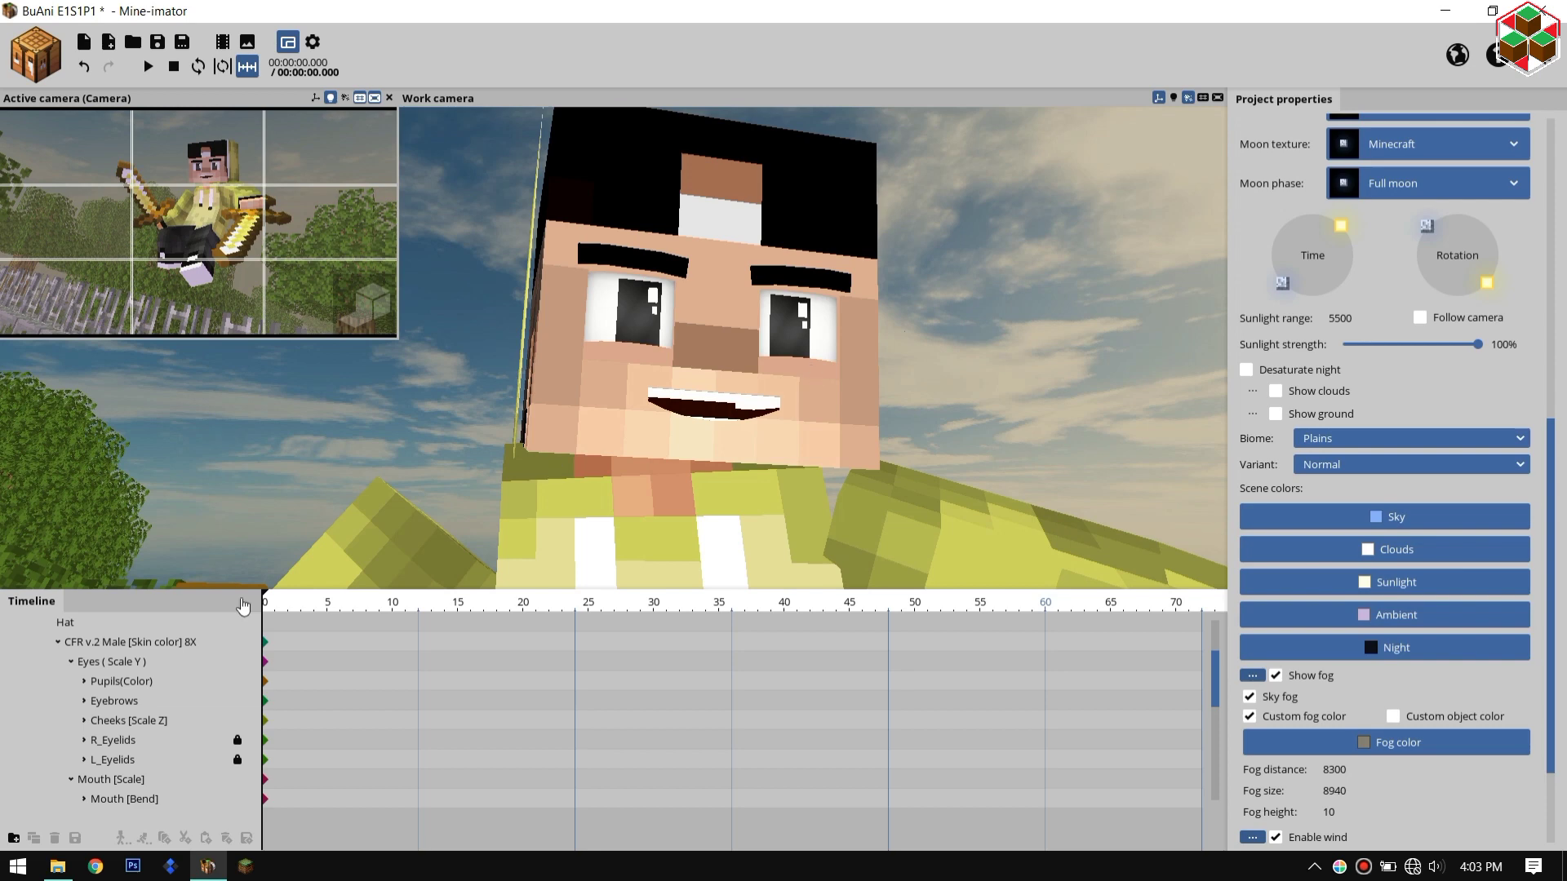
# Step: Adjust the height of the Pupils(Color) folder slightly so the pupils sit well within the eyes
pyautogui.click(126, 682)
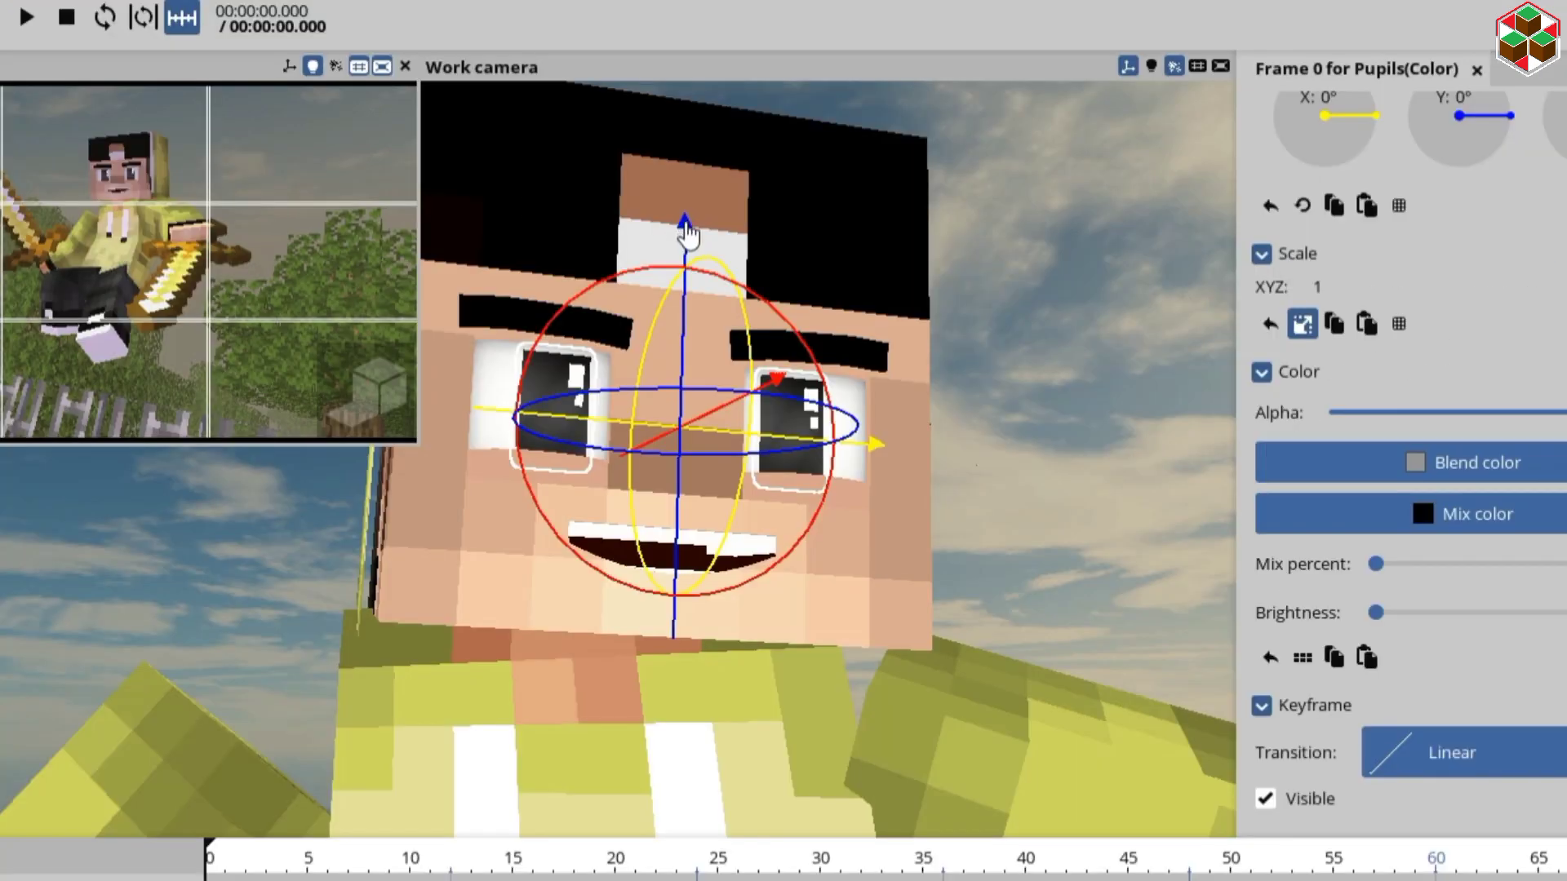
pyautogui.moveTo(568, 207); pyautogui.dragTo(567, 208)
pyautogui.moveTo(682, 233); pyautogui.dragTo(928, 454)
pyautogui.scroll(4, 952, 450)
pyautogui.click(349, 602)
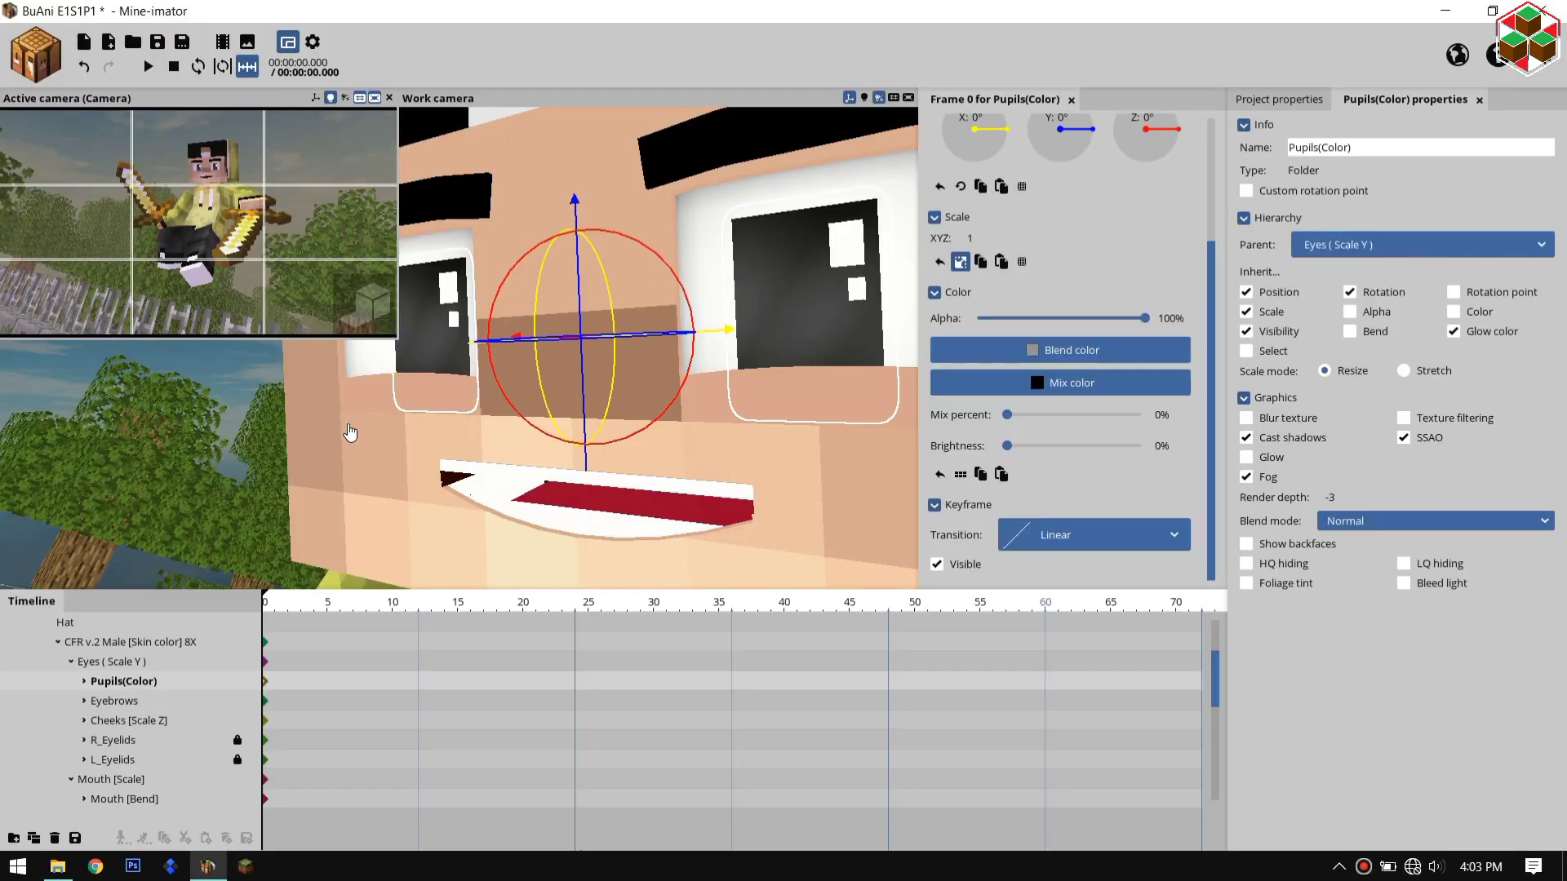
# Step: Scale Mouth [Scale] non-uniformly to about X 0.72, Y 0.76 and Z 1, and fit it on the face
pyautogui.moveTo(764, 502); pyautogui.dragTo(717, 448)
pyautogui.click(494, 465)
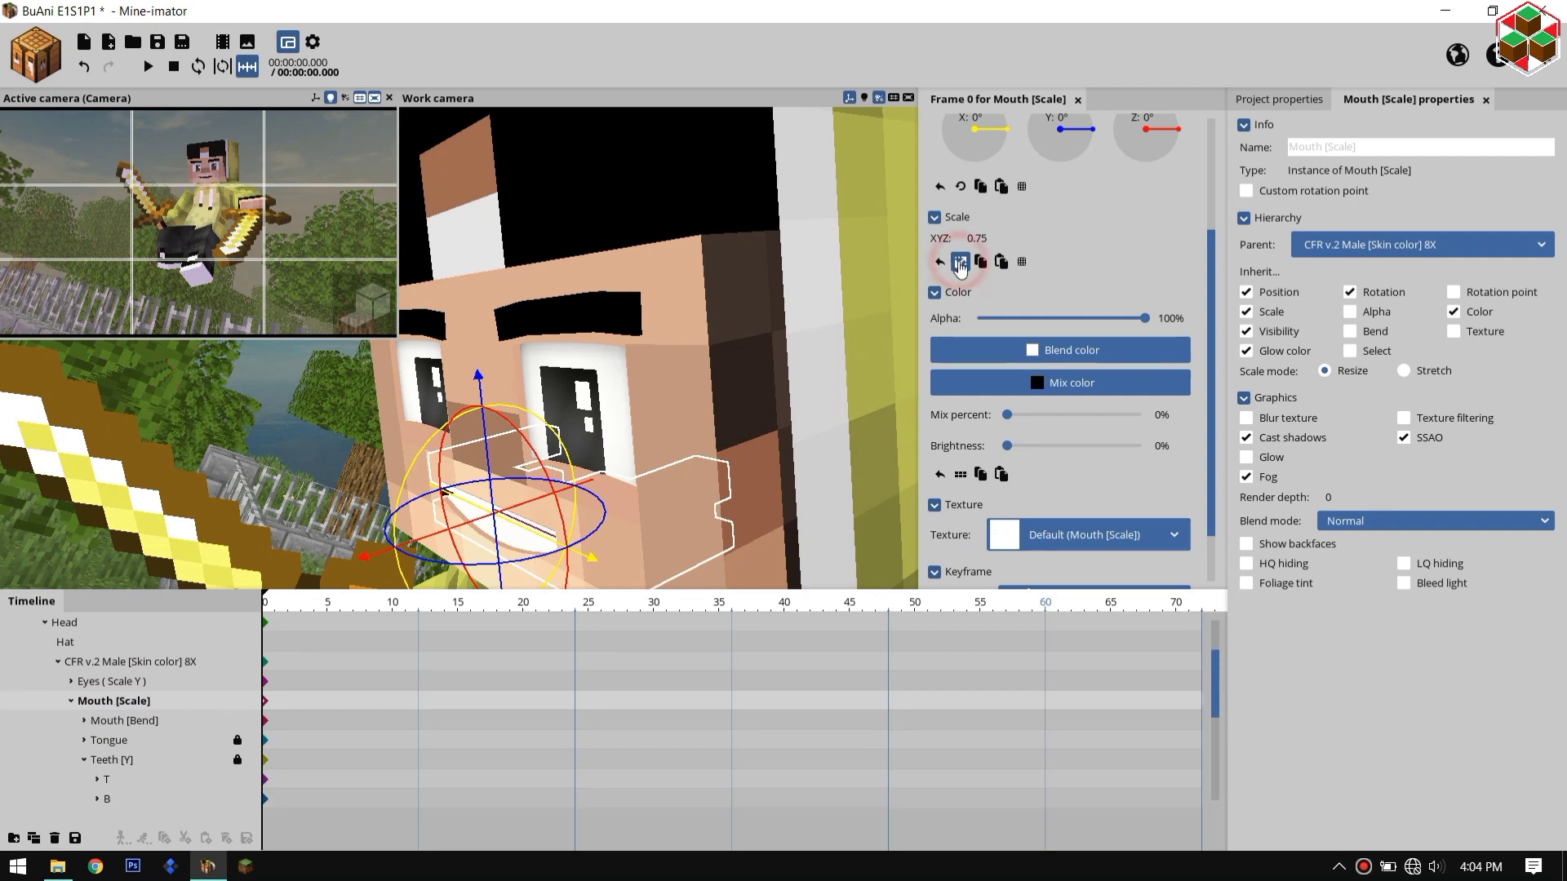
pyautogui.click(496, 464)
pyautogui.click(159, 703)
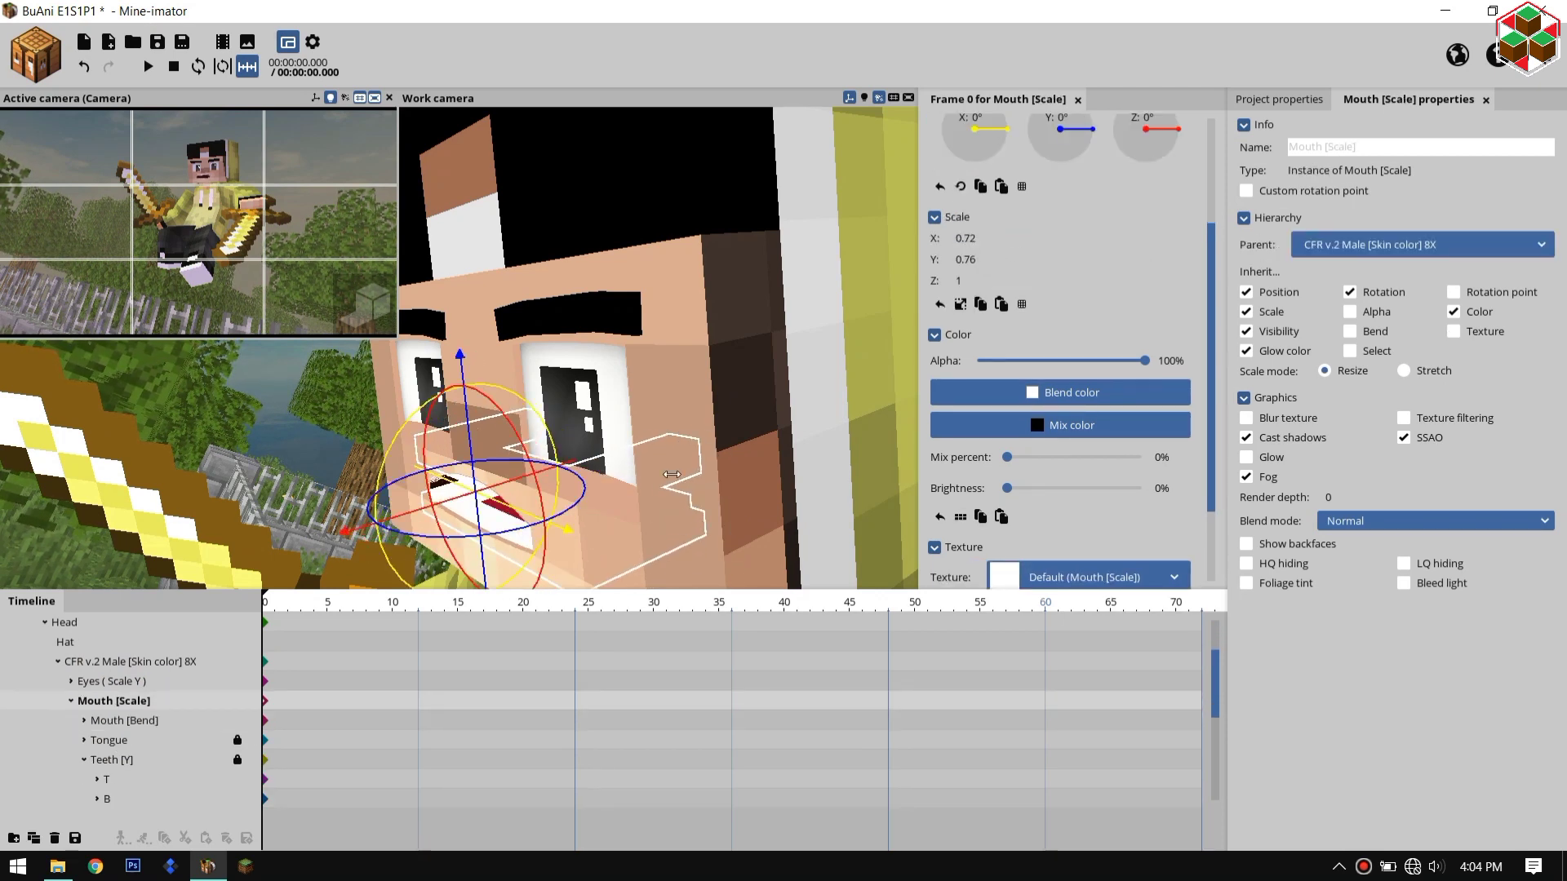
pyautogui.click(493, 551)
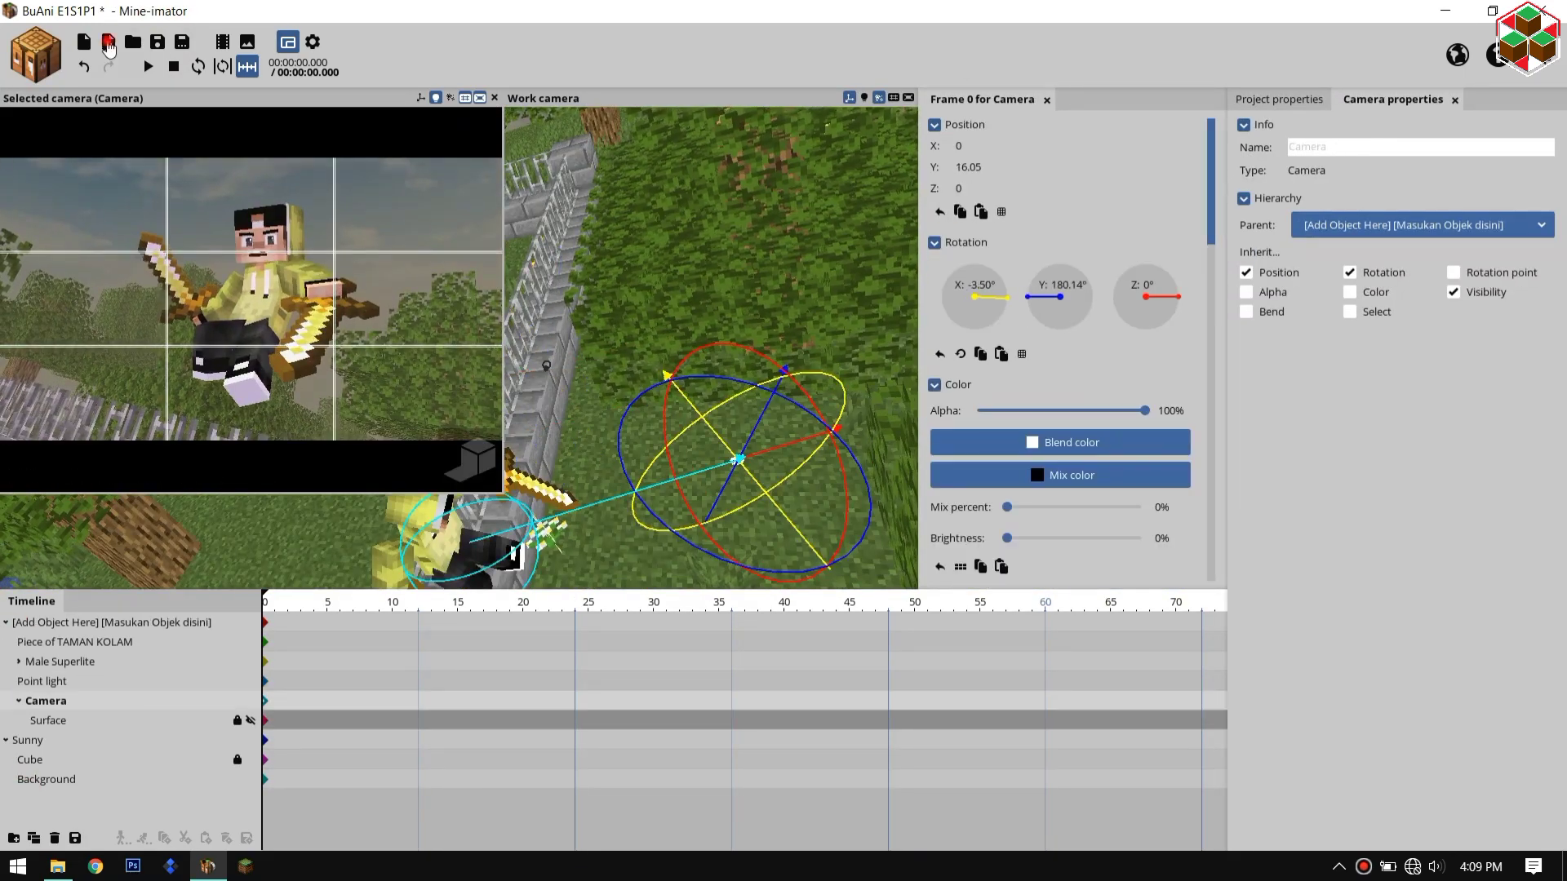
# Step: Import another asset into the project and delete its instance from the timeline
pyautogui.click(109, 42)
pyautogui.click(1143, 696)
pyautogui.click(29, 799)
pyautogui.press('Delete')
# Step: Select Male Superlite in the project library and open its model choices
pyautogui.moveTo(1549, 408); pyautogui.dragTo(1549, 147)
pyautogui.click(1305, 425)
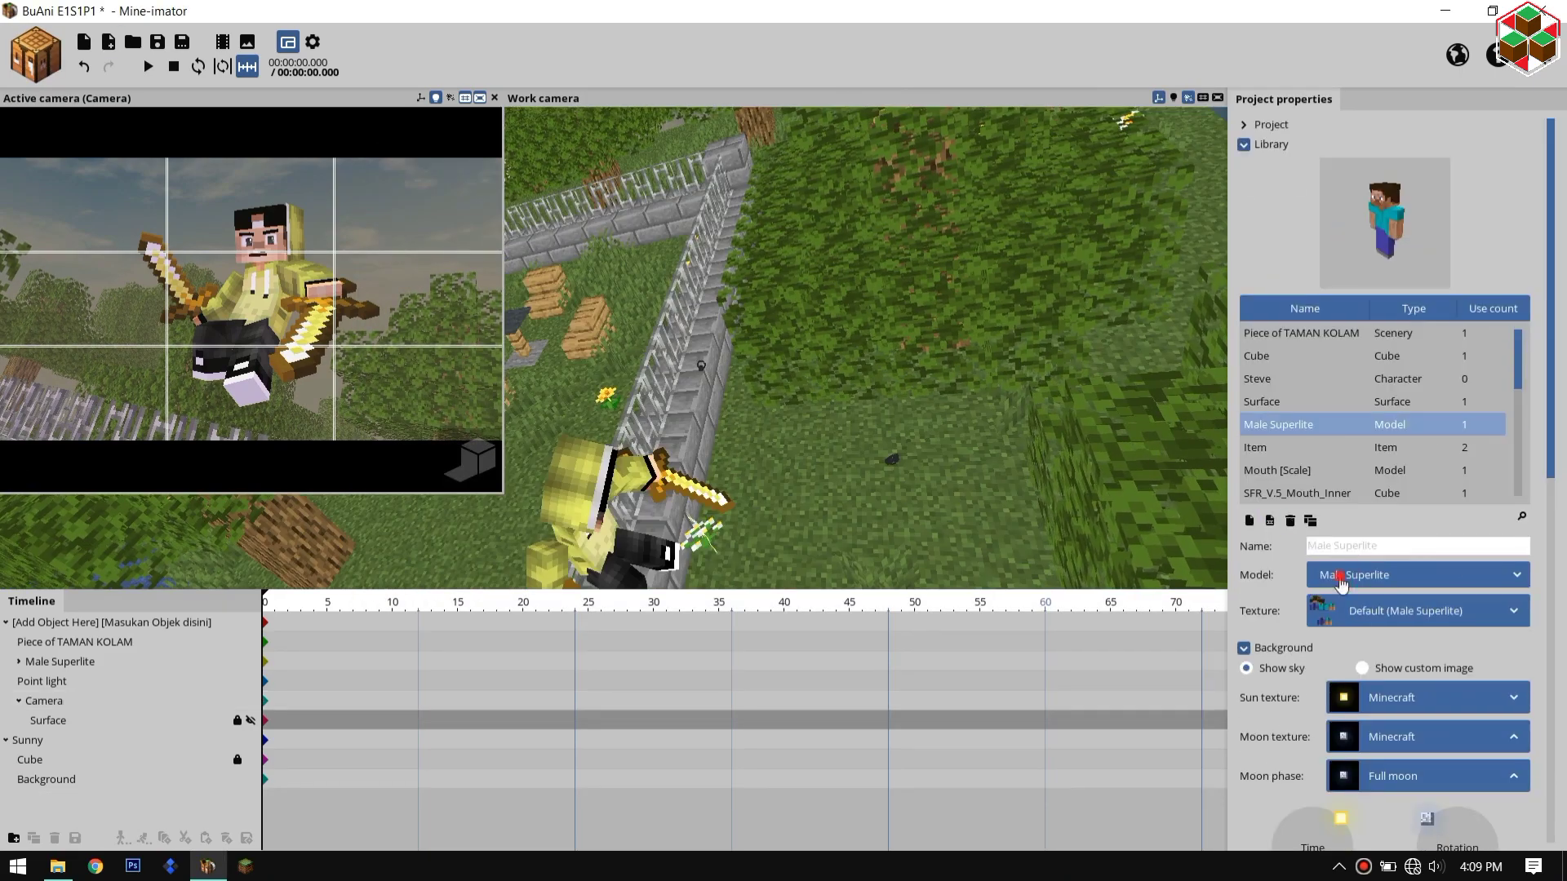